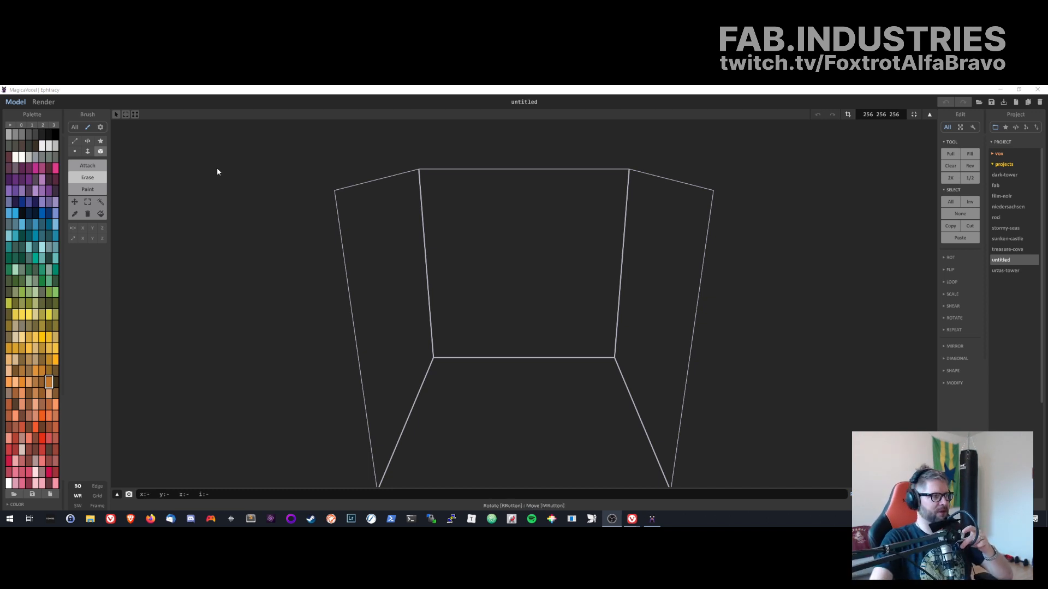
click(565, 302)
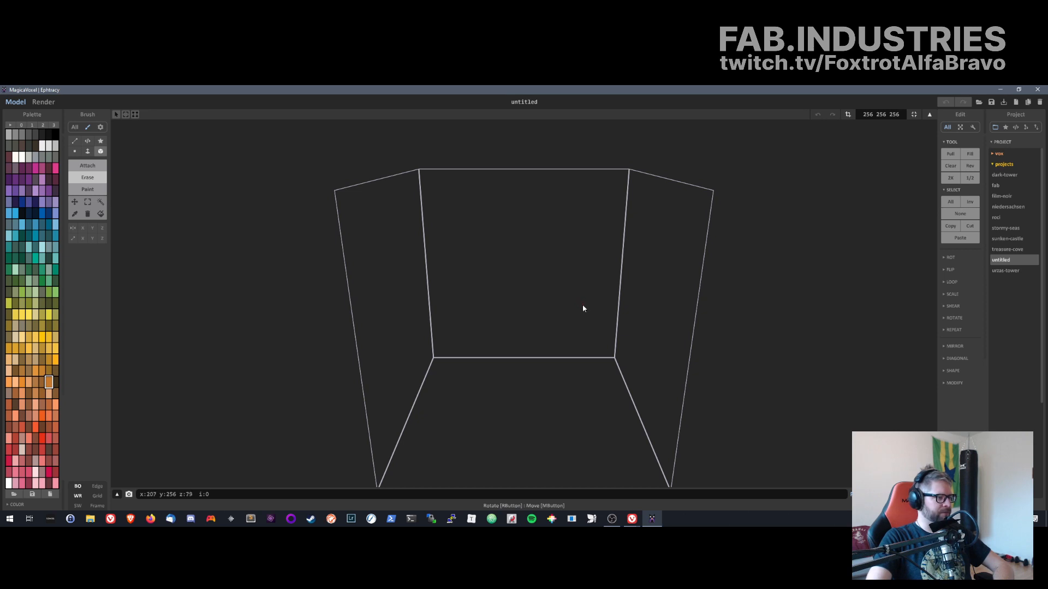
right_drag(582, 306, 559, 271)
click(844, 115)
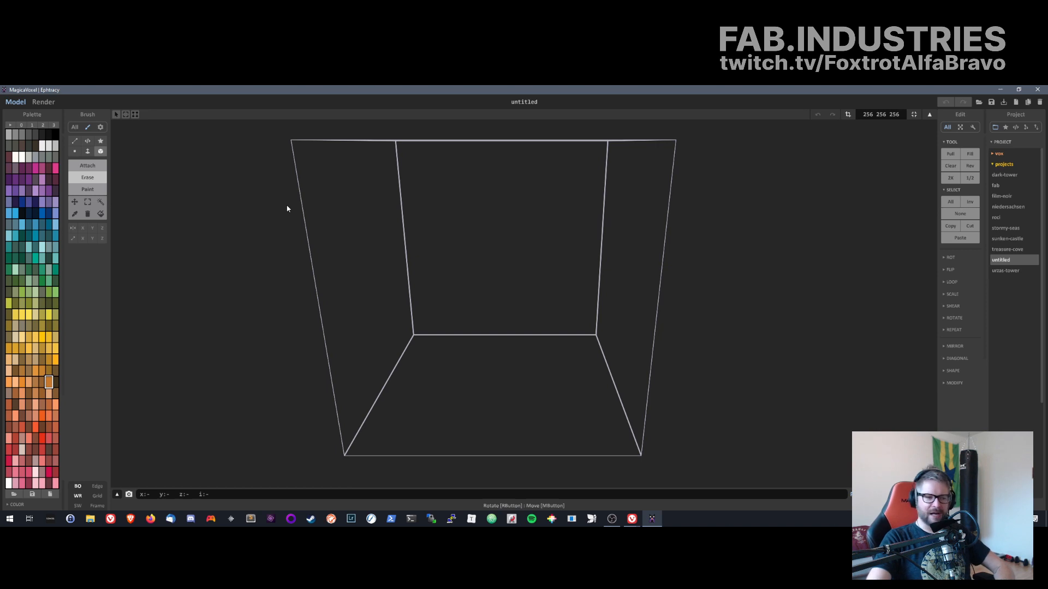
- Extrude the floor of the volume into a dark grey base slab using the Face brush in Attach mode
click(35, 145)
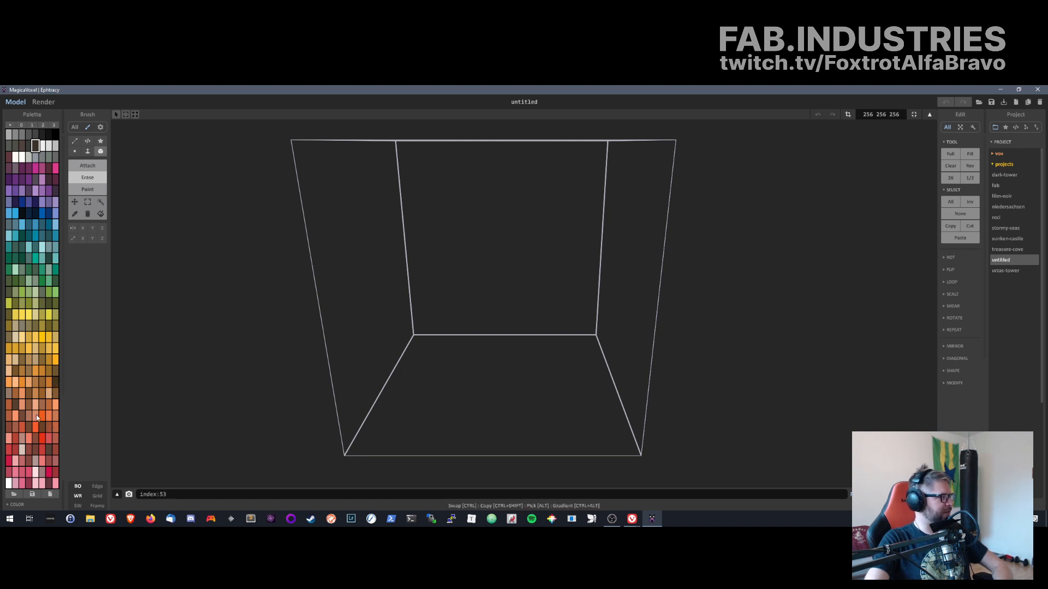
click(55, 382)
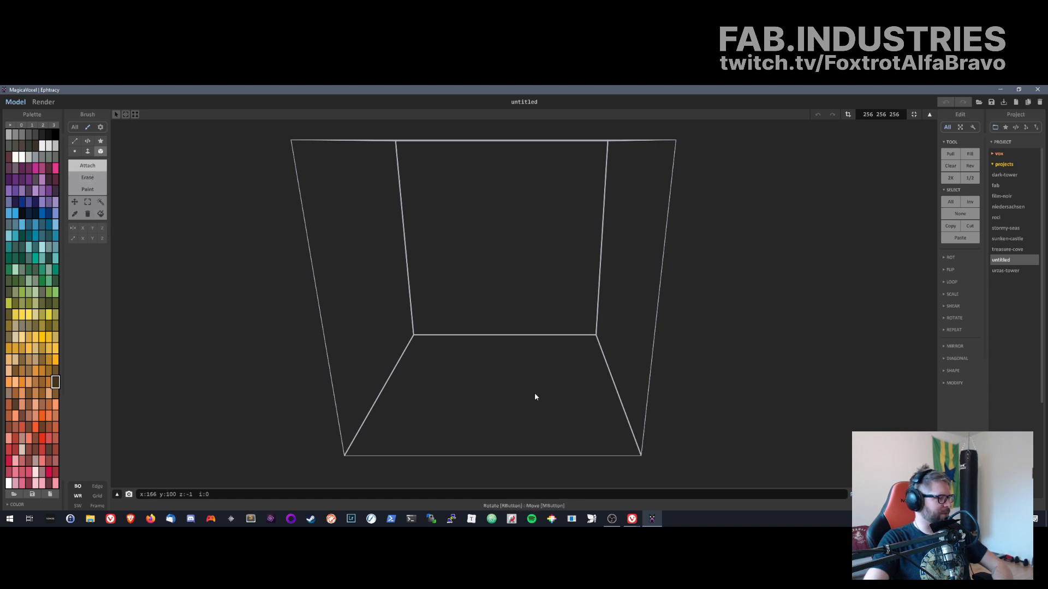
mouse_move(803, 385)
right_down()
mouse_move(814, 377)
mouse_move(743, 379)
mouse_move(784, 341)
mouse_move(783, 373)
mouse_move(799, 365)
right_up()
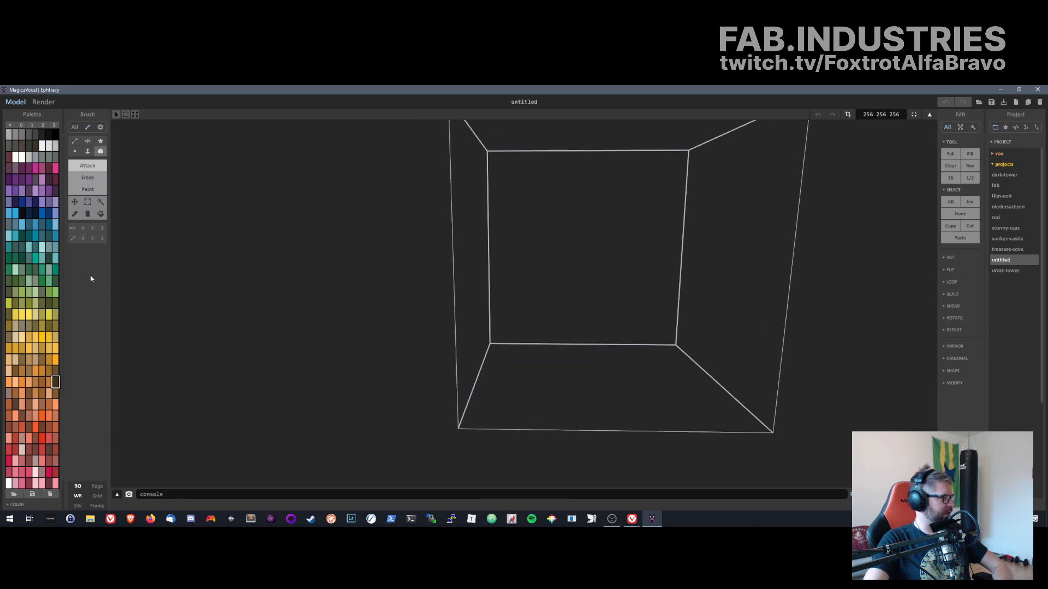
click(34, 134)
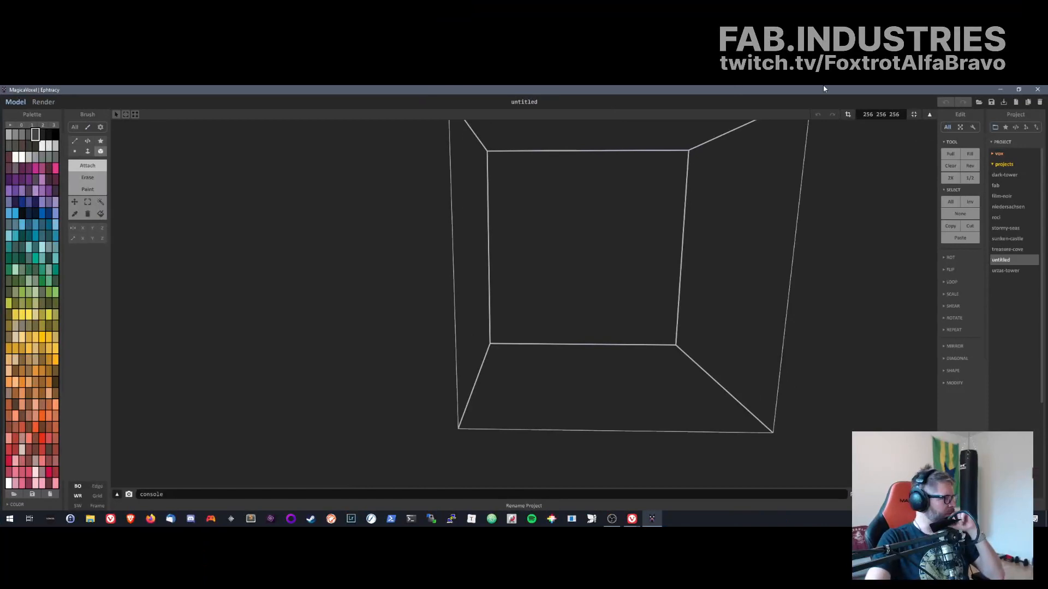
click(87, 152)
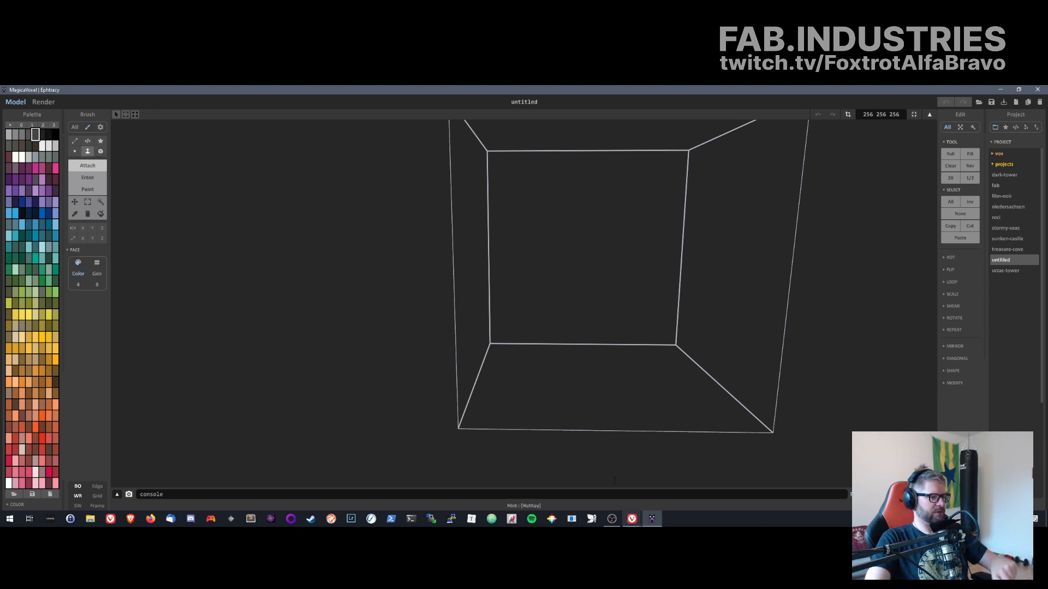
drag(577, 421, 571, 393)
mouse_move(697, 428)
right_down()
mouse_move(593, 408)
mouse_move(727, 426)
mouse_move(754, 390)
mouse_move(701, 431)
mouse_move(676, 428)
right_up()
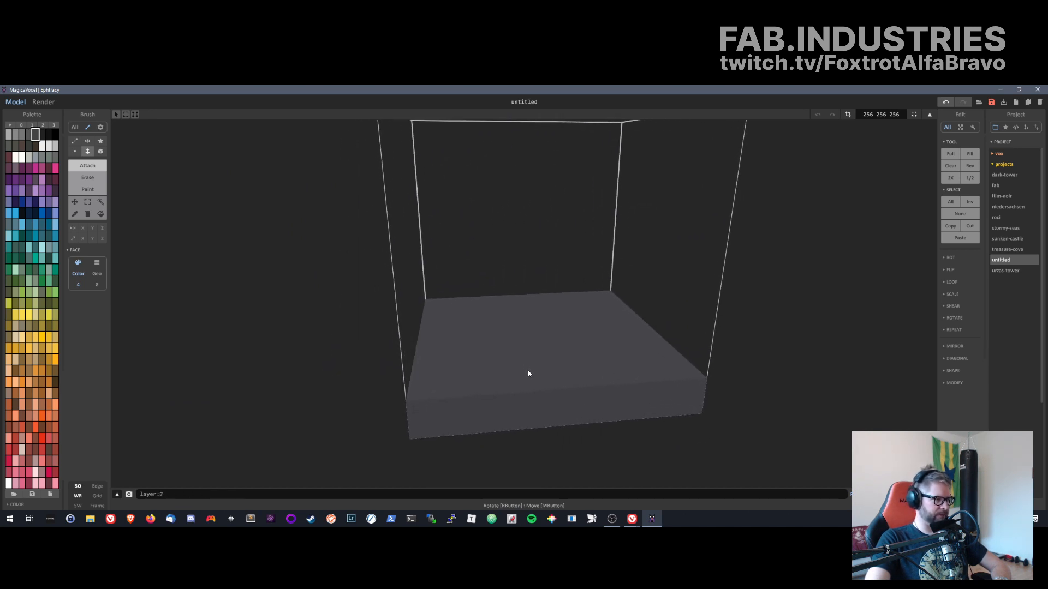
- Extrude a dark brown layer about 11 voxels thick over the whole top of the grey slab
right_drag(568, 440, 617, 424)
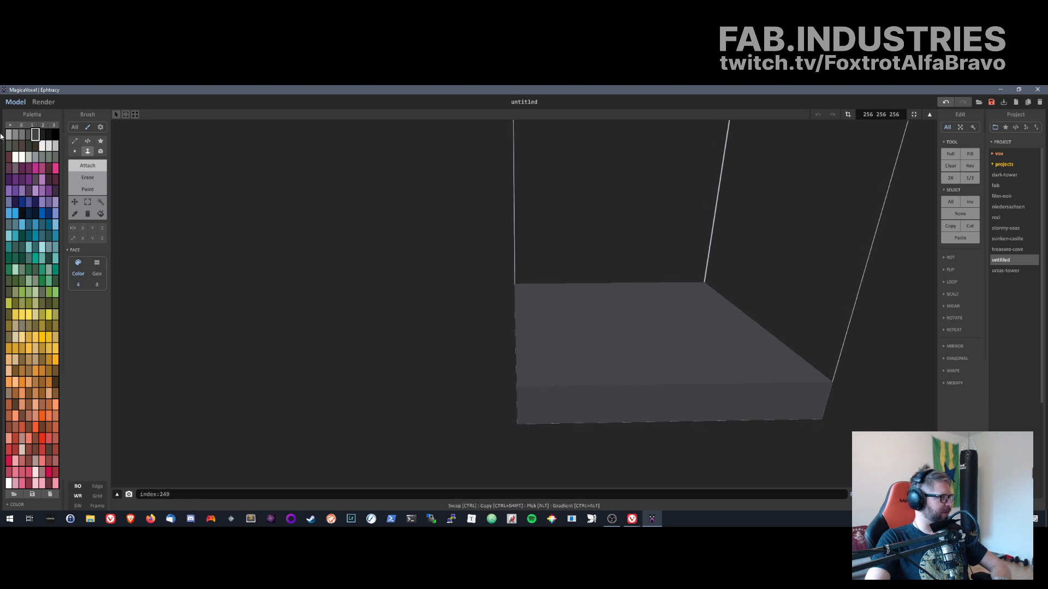
click(55, 383)
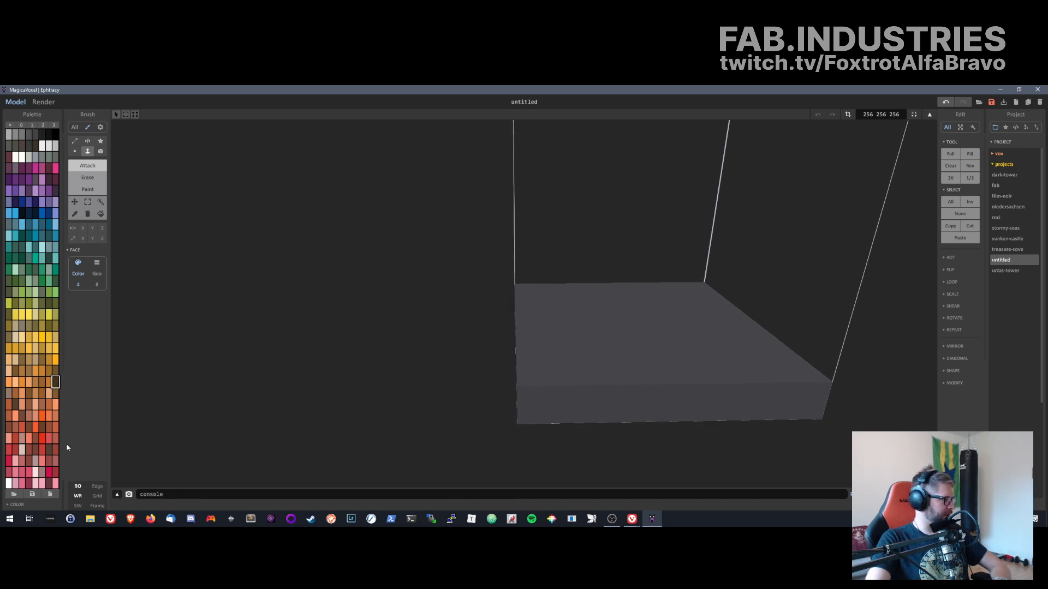
click(588, 351)
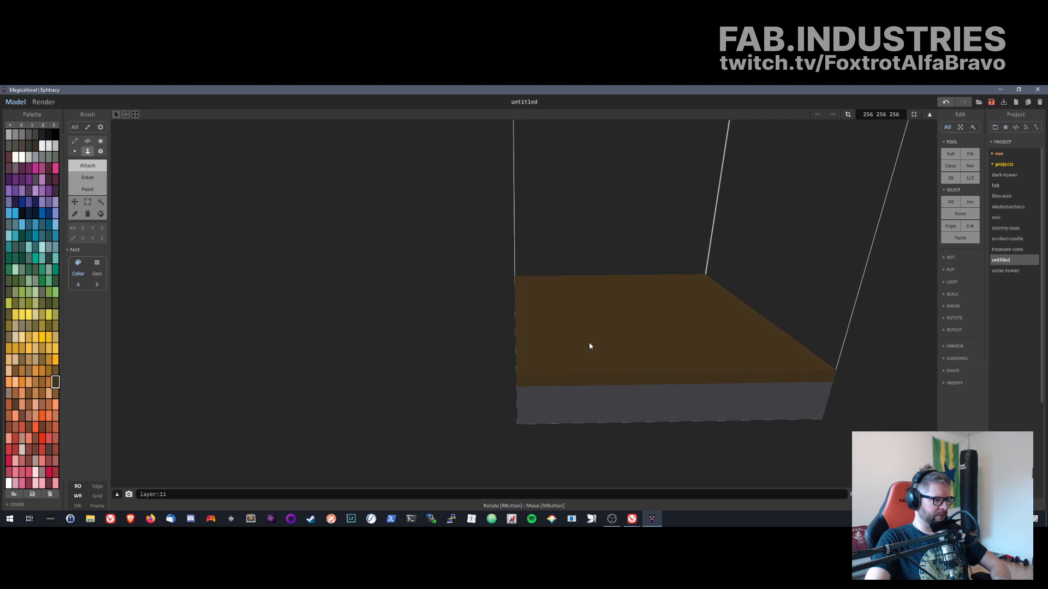
- Look through the display settings and turn on the voxel grid for the model view, then return to the brush tools
right_drag(657, 377, 601, 343)
scroll(555, 301, up, 3)
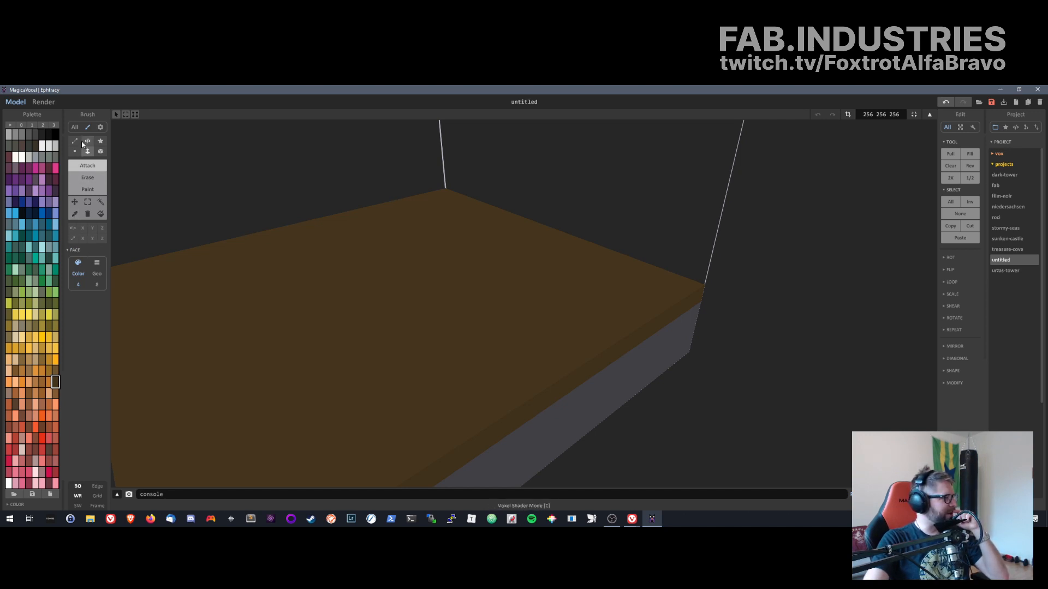
click(100, 127)
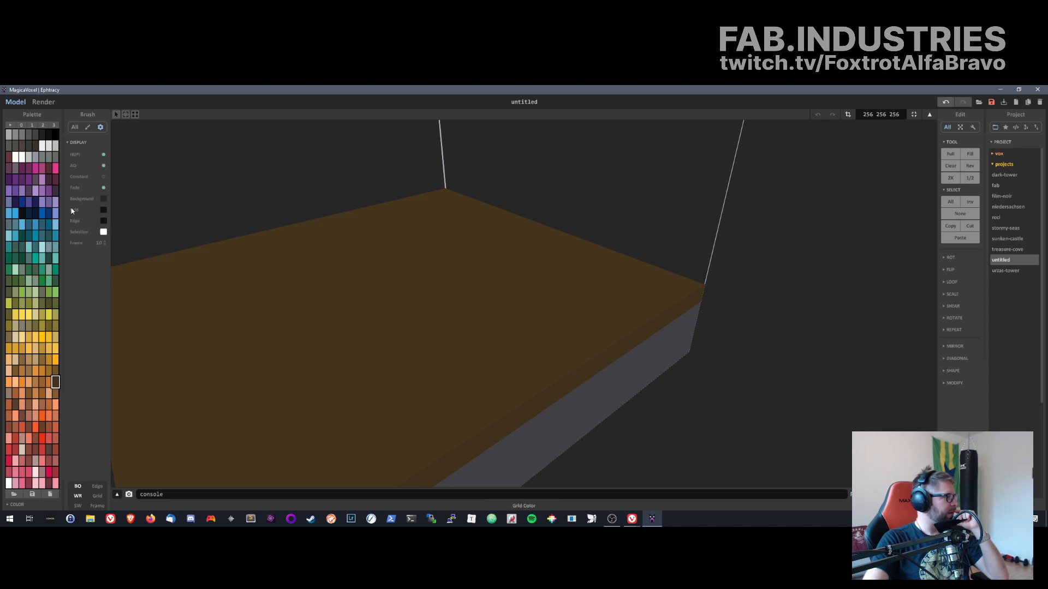
scroll(577, 336, down, 5)
scroll(550, 336, up, 3)
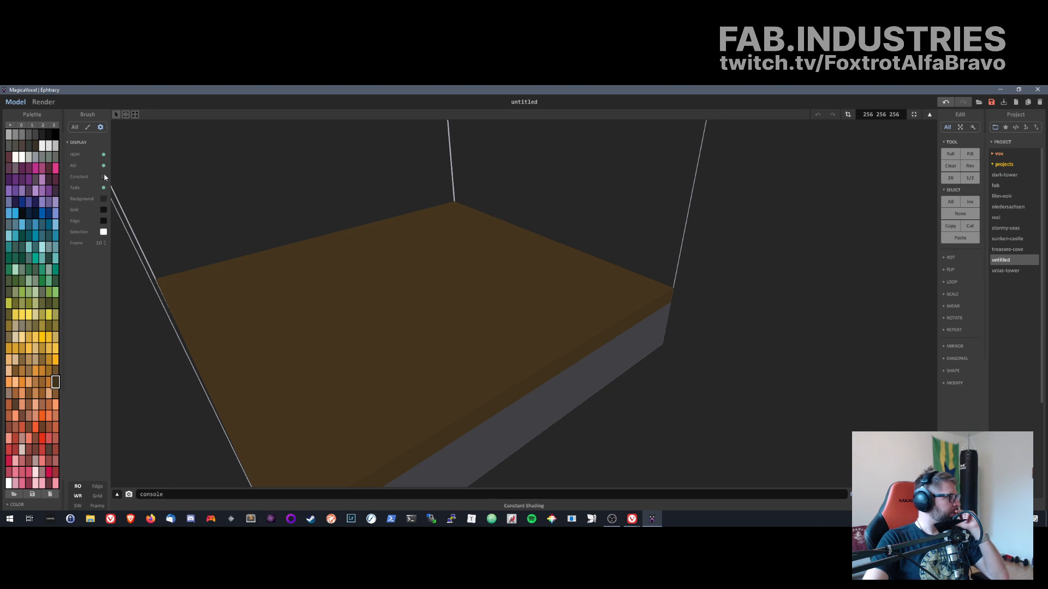
click(104, 211)
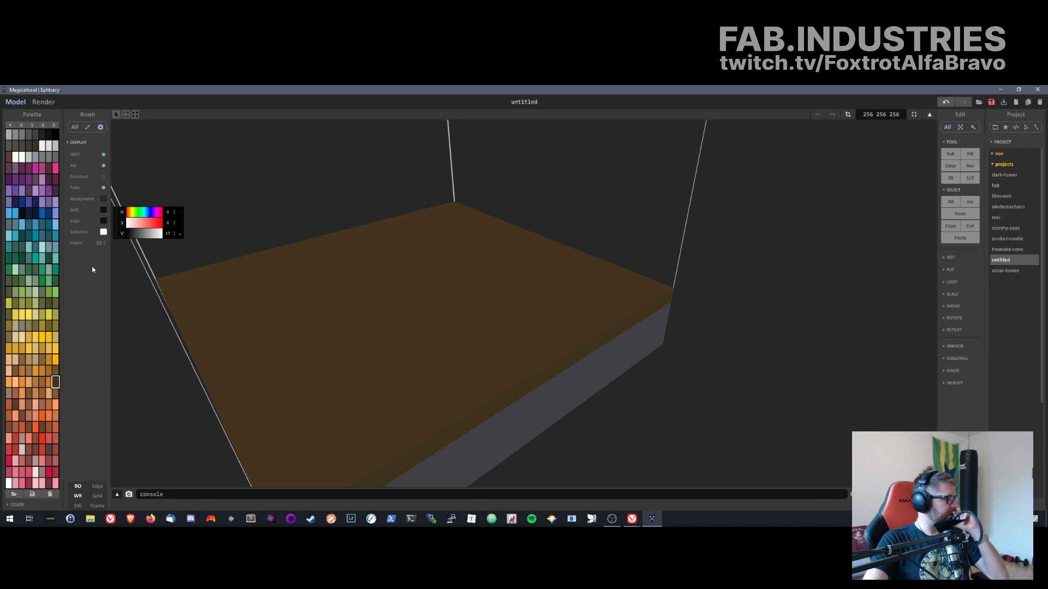
click(97, 496)
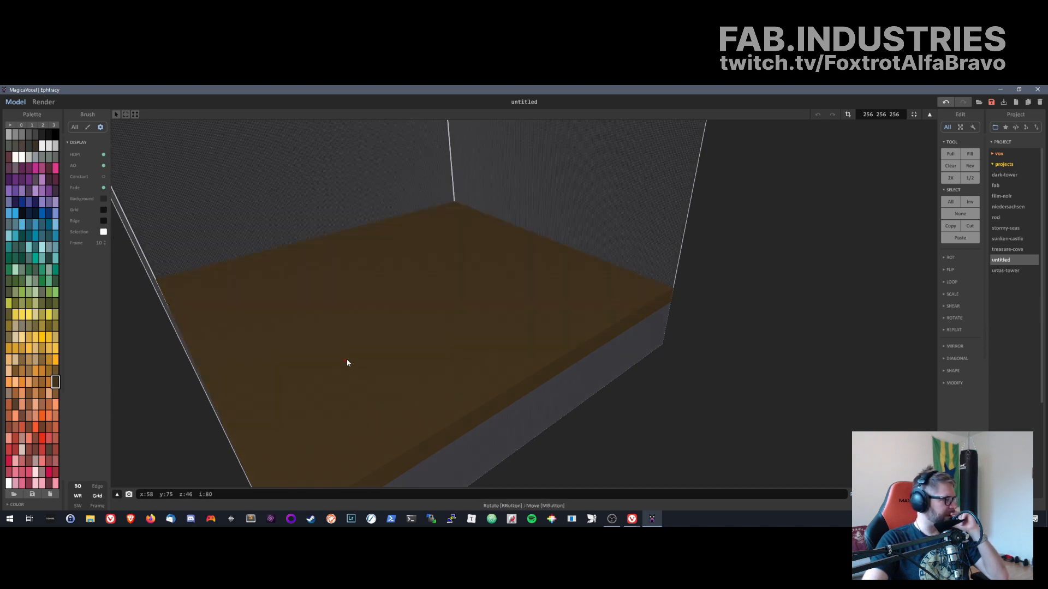
right_drag(346, 359, 346, 332)
scroll(346, 331, up, 5)
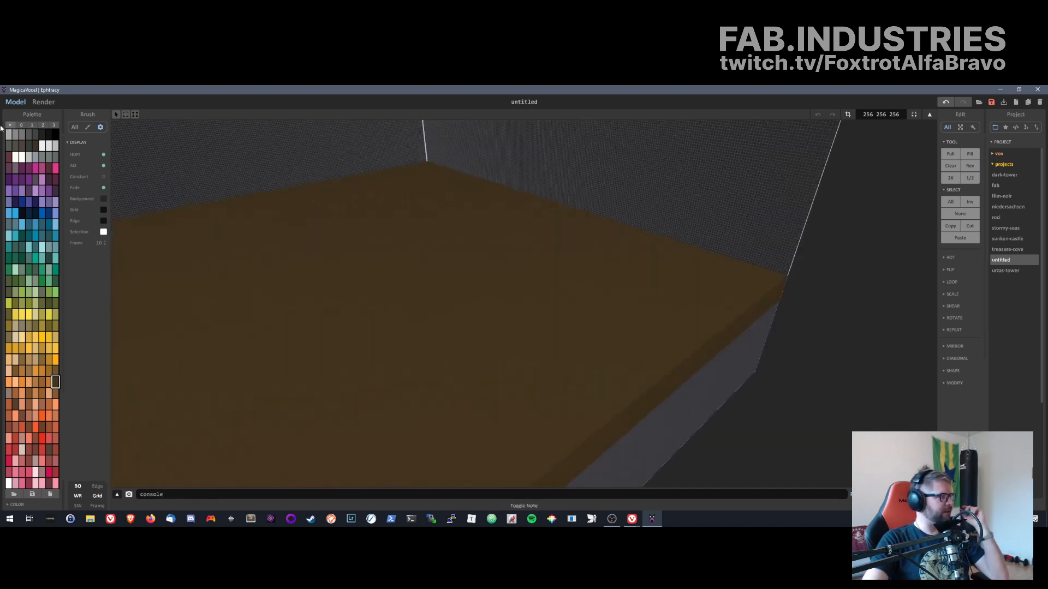
click(87, 127)
- Try extruding the brown top face upward by another 10 layers and undo it
mouse_move(850, 405)
right_down()
mouse_move(722, 349)
mouse_move(630, 336)
mouse_move(591, 311)
mouse_move(533, 306)
mouse_move(529, 295)
right_up()
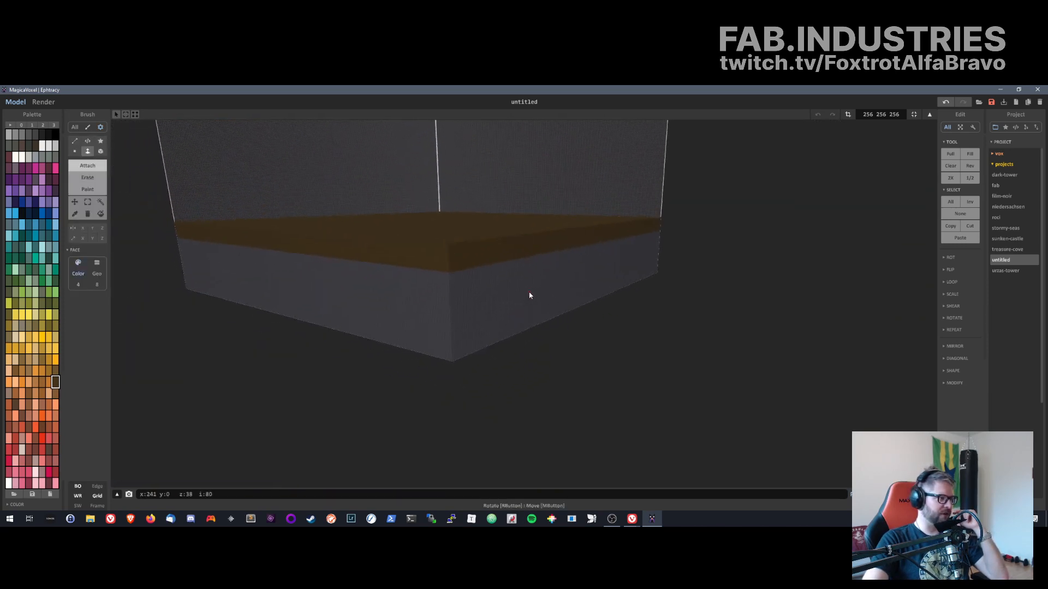
scroll(654, 320, up, 5)
scroll(654, 320, down, 5)
scroll(512, 304, down, 2)
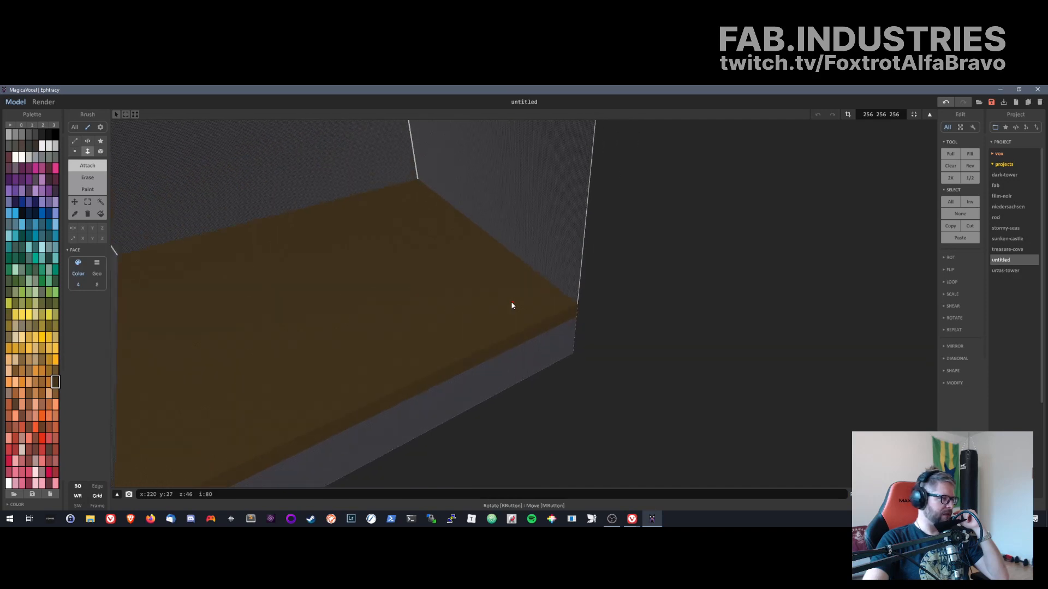
right_drag(394, 298, 493, 369)
scroll(529, 309, up, 2)
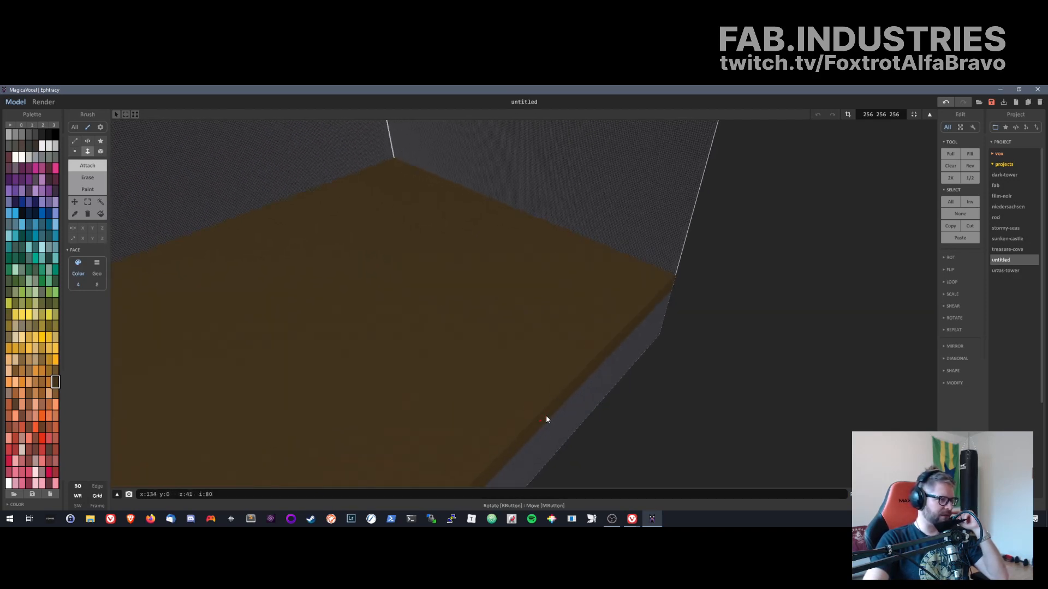
right_drag(548, 404, 540, 391)
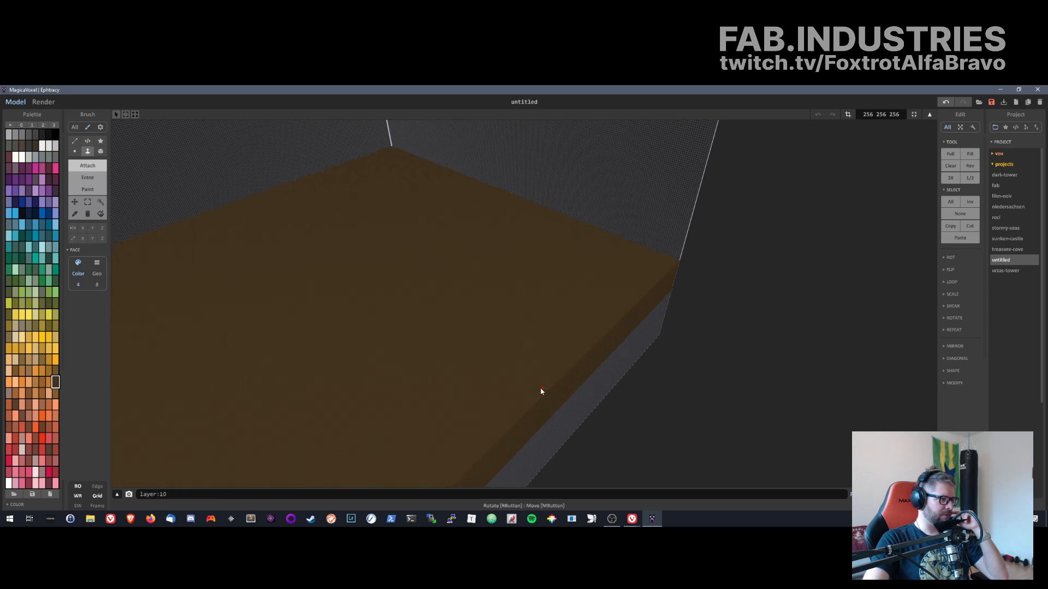
key(ctrl+z)
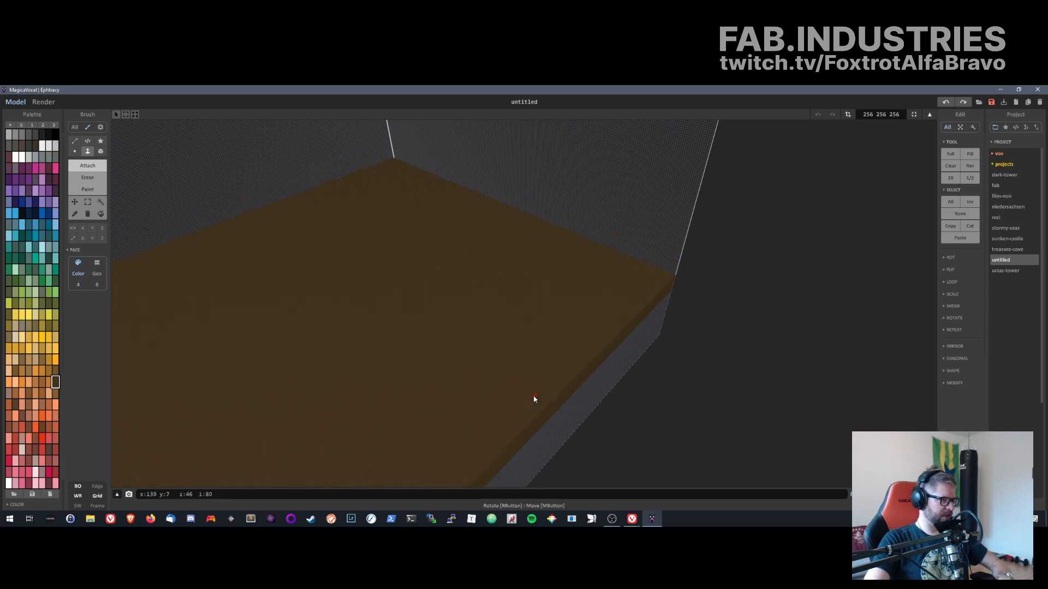
- Draw a winding line of dark brown voxels across the top surface with the 3D Voxel brush, replacing the first attempt
click(74, 153)
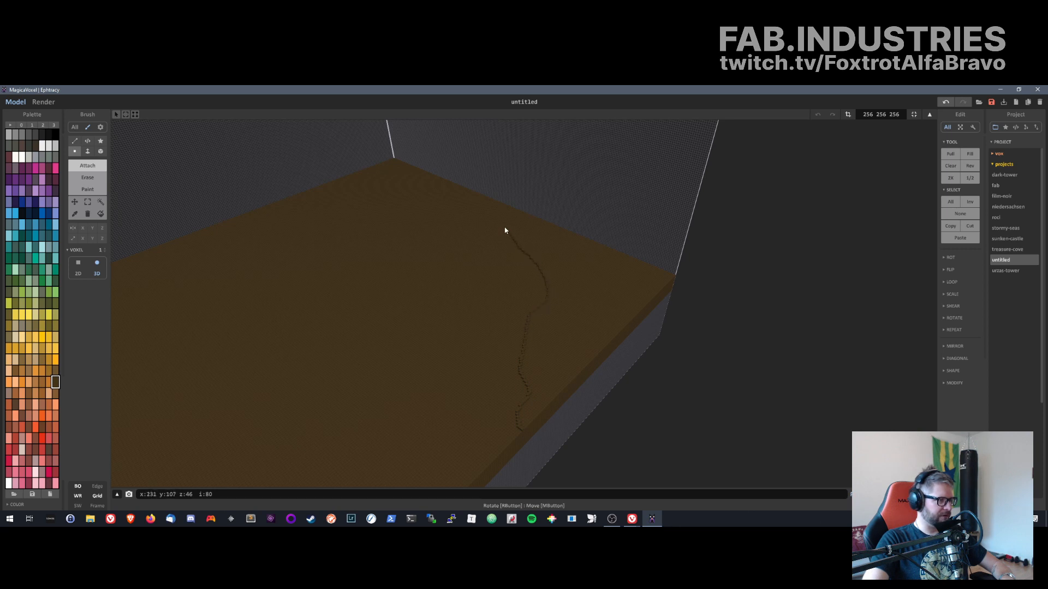
mouse_move(507, 218)
right_down()
mouse_move(575, 217)
mouse_move(465, 200)
mouse_move(561, 292)
mouse_move(466, 278)
mouse_move(465, 297)
mouse_move(446, 293)
mouse_move(601, 355)
mouse_move(503, 363)
right_up()
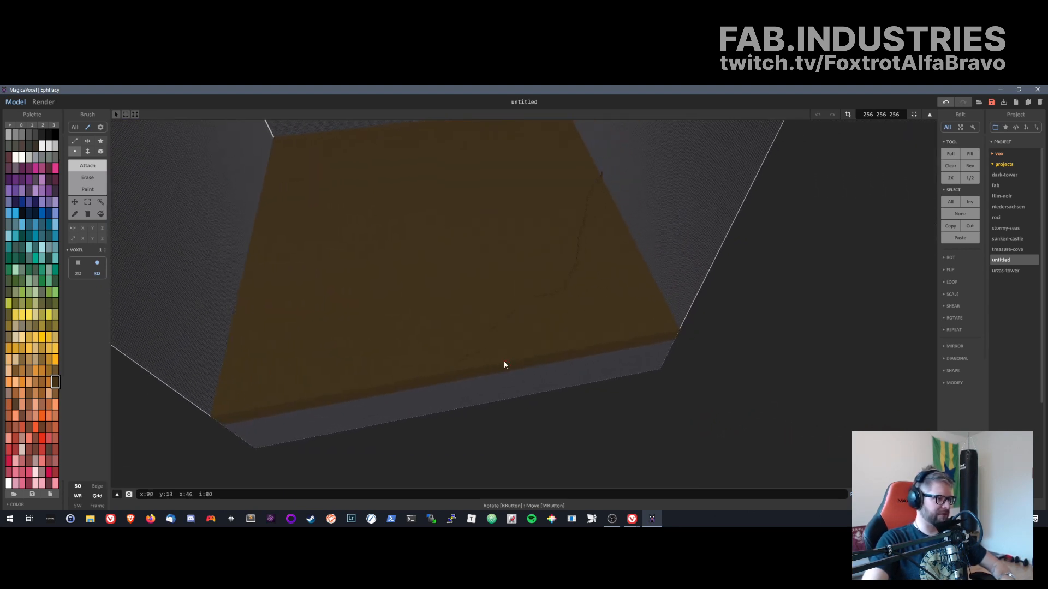
key(ctrl+z)
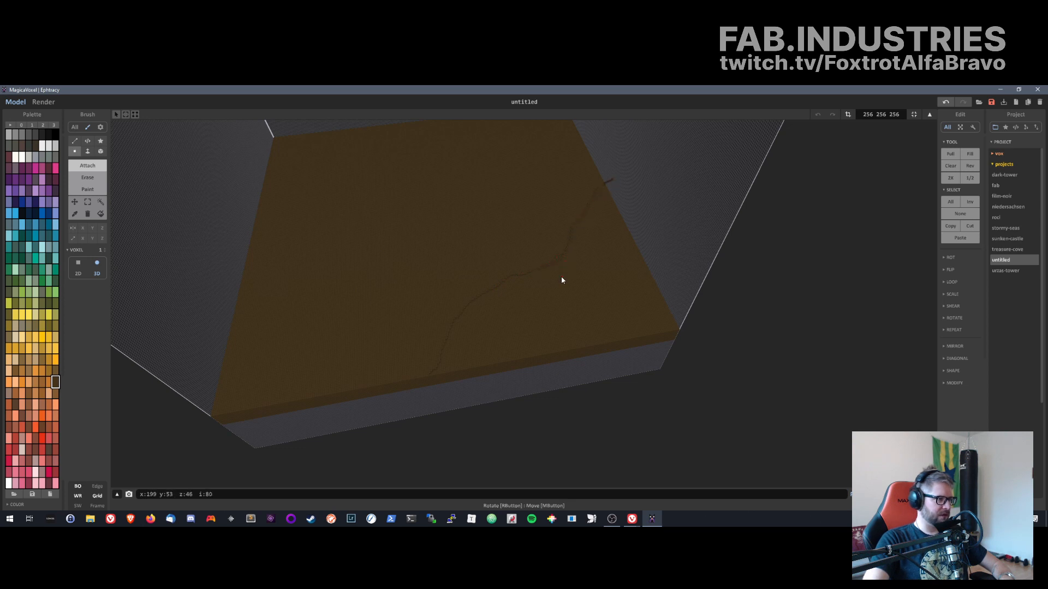
scroll(563, 277, up, 5)
right_drag(566, 278, 507, 241)
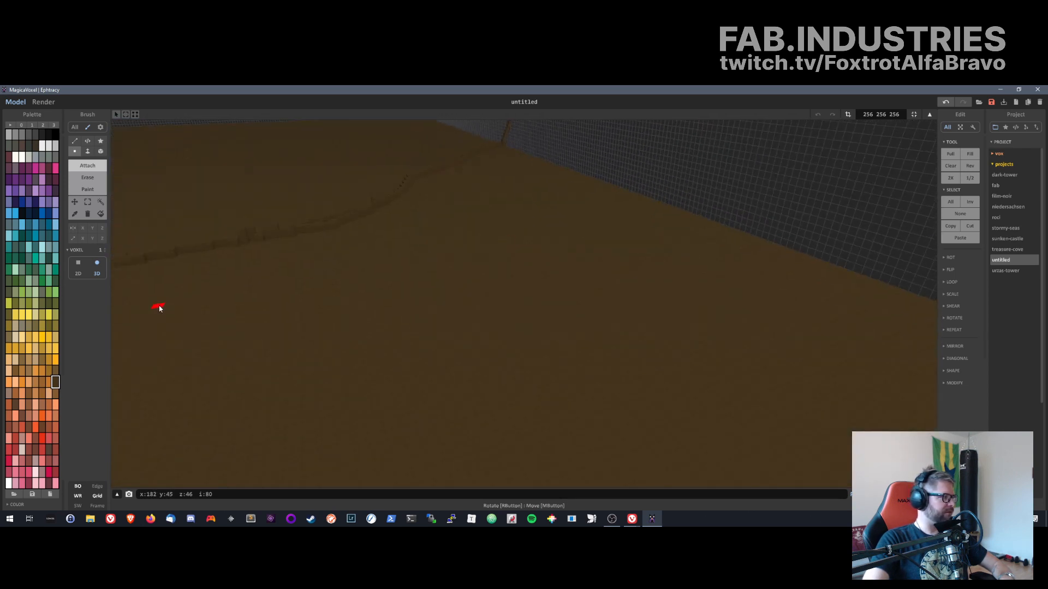
right_drag(158, 308, 392, 197)
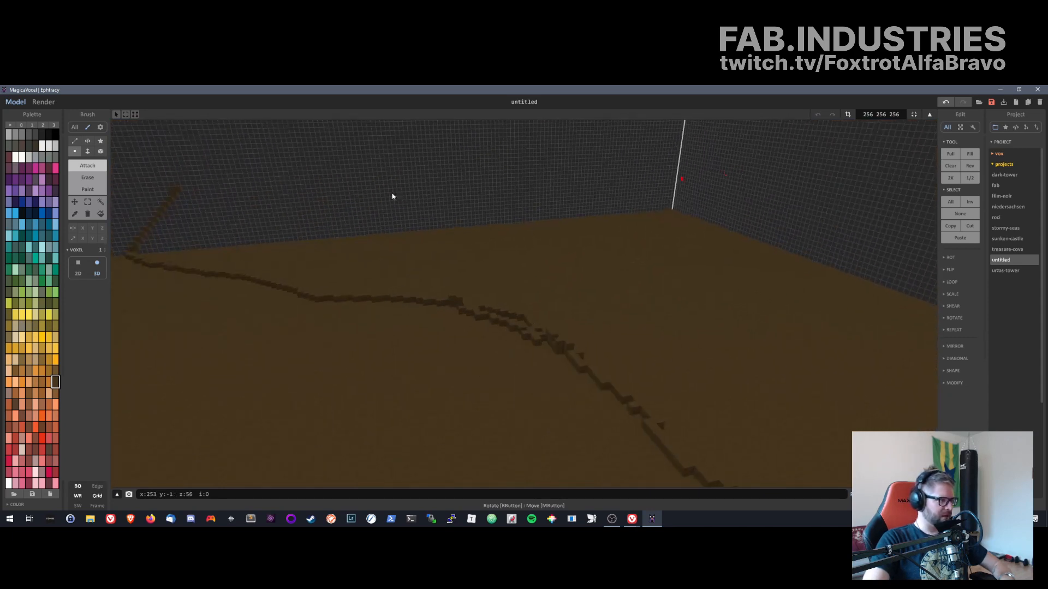
- Erase stray voxels around the middle of the winding line, then return to Attach mode
click(88, 177)
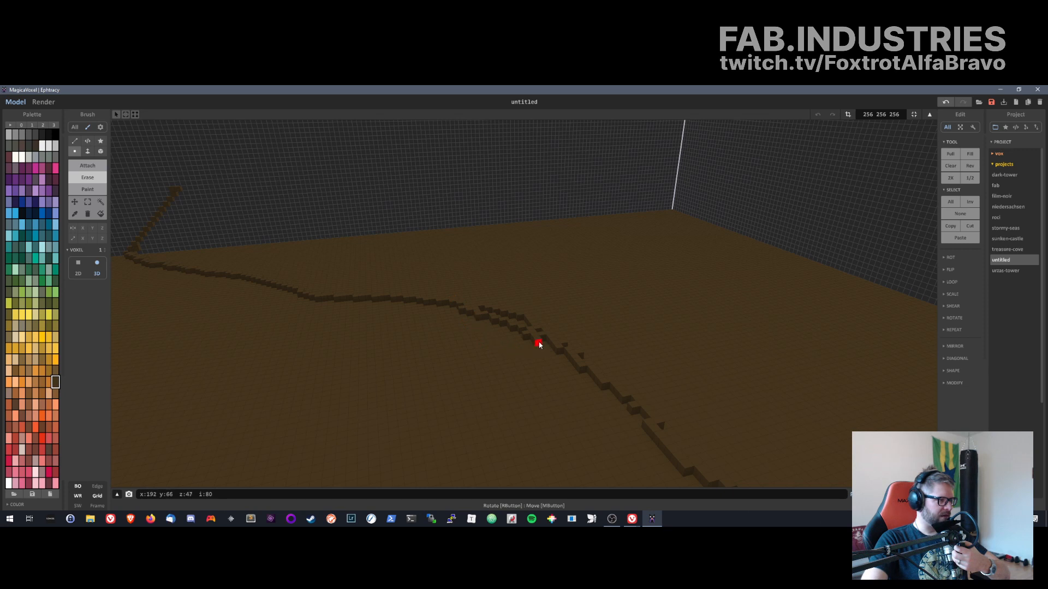
right_drag(450, 319, 482, 409)
click(74, 166)
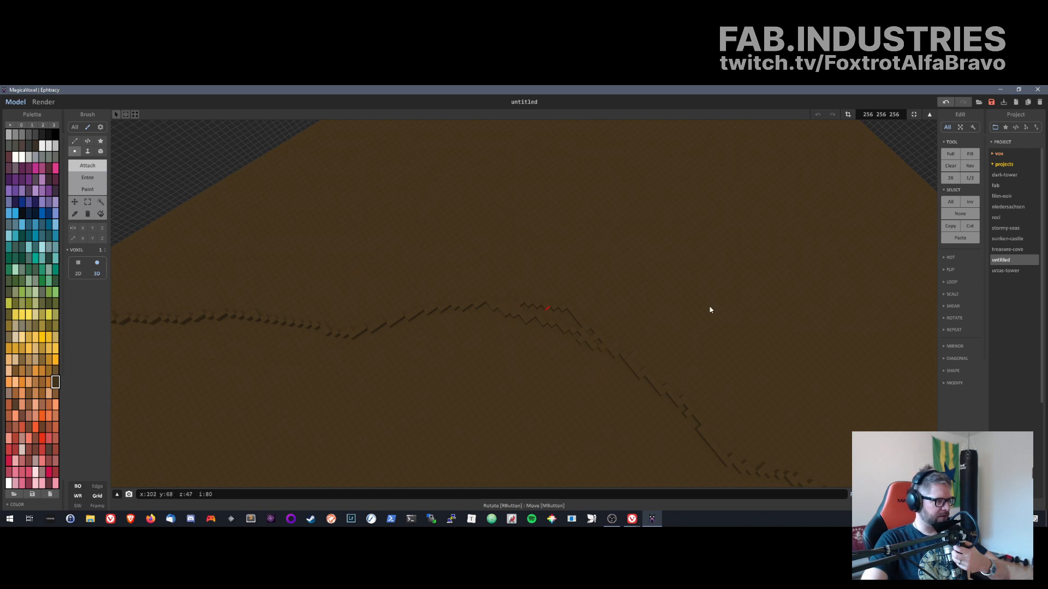
mouse_move(588, 376)
right_down()
mouse_move(528, 345)
mouse_move(473, 335)
mouse_move(417, 392)
mouse_move(619, 276)
mouse_move(678, 339)
mouse_move(668, 429)
mouse_move(693, 365)
mouse_move(689, 384)
mouse_move(715, 387)
right_up()
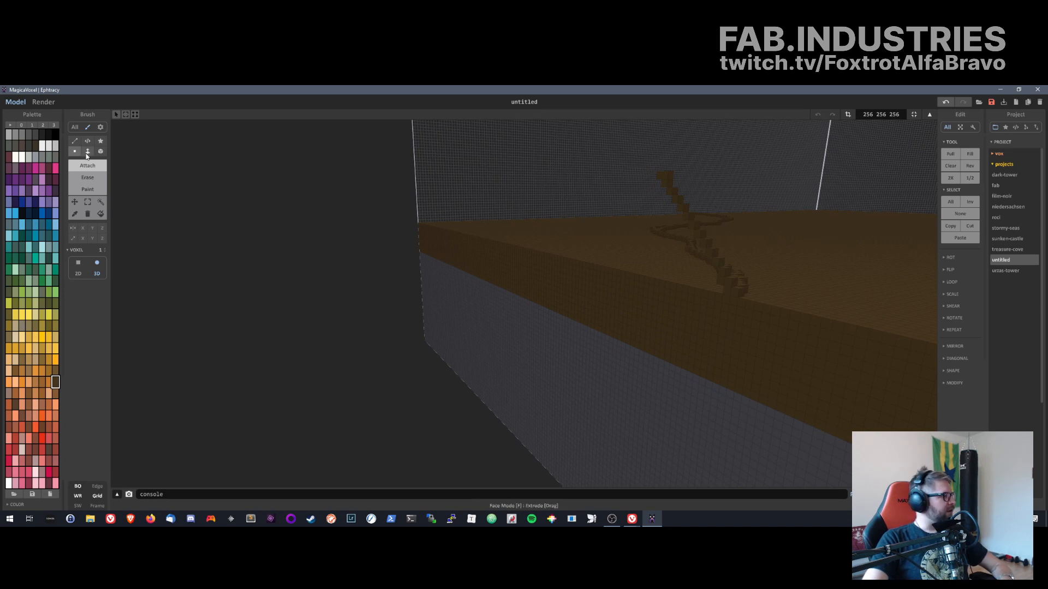
- Erase the stray voxels rising above the surface at the end of the winding line
click(87, 178)
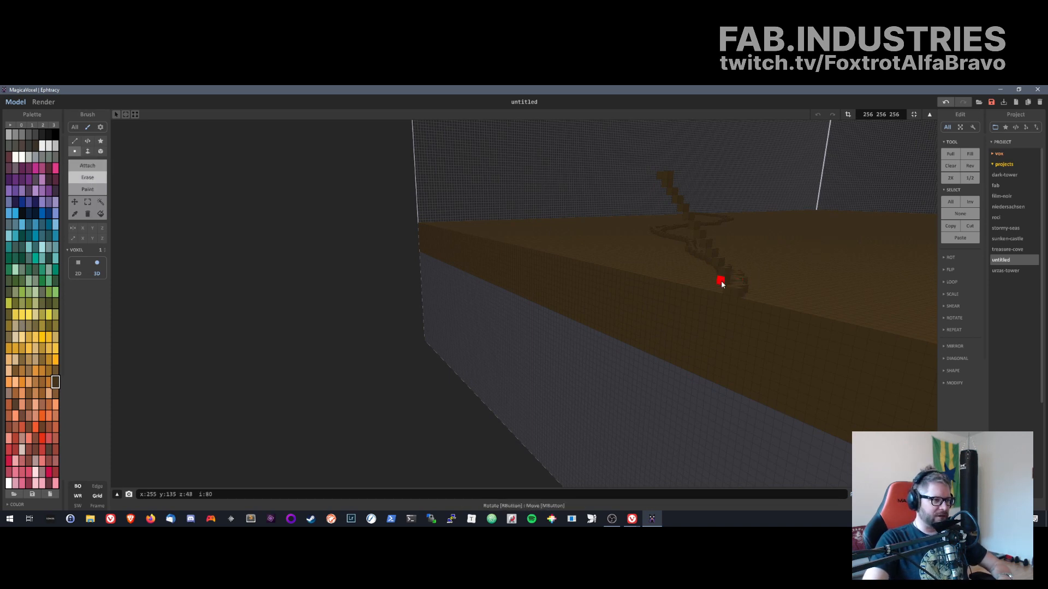
right_drag(737, 273, 657, 311)
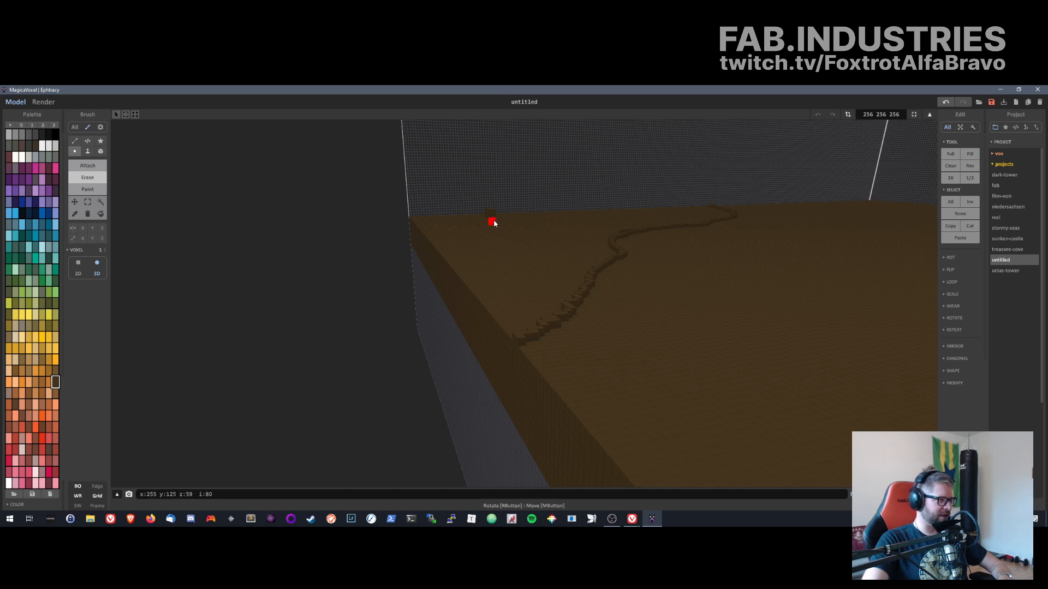
click(494, 217)
right_drag(489, 215, 571, 311)
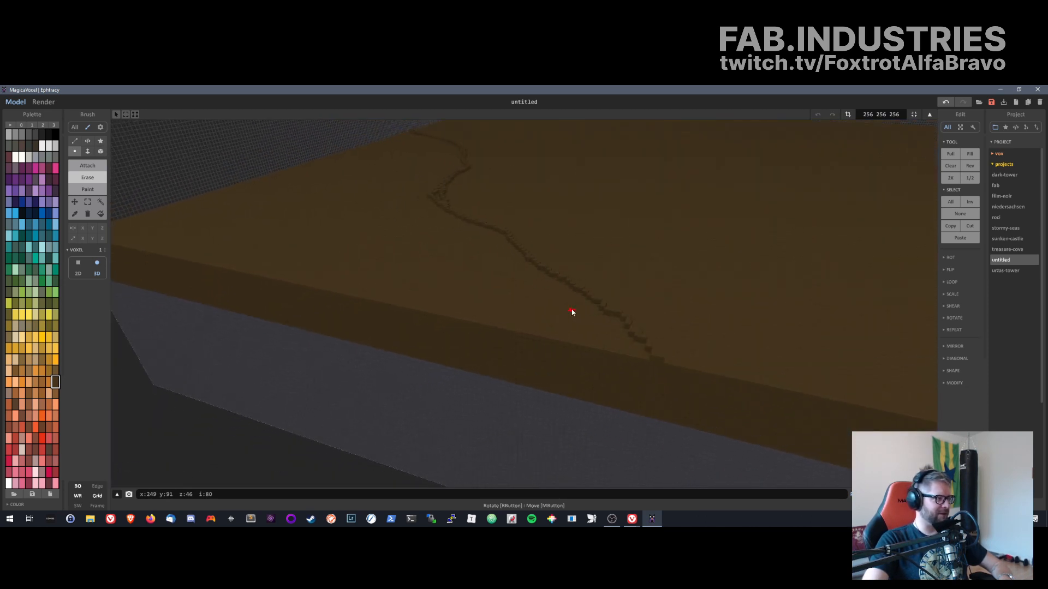
click(89, 213)
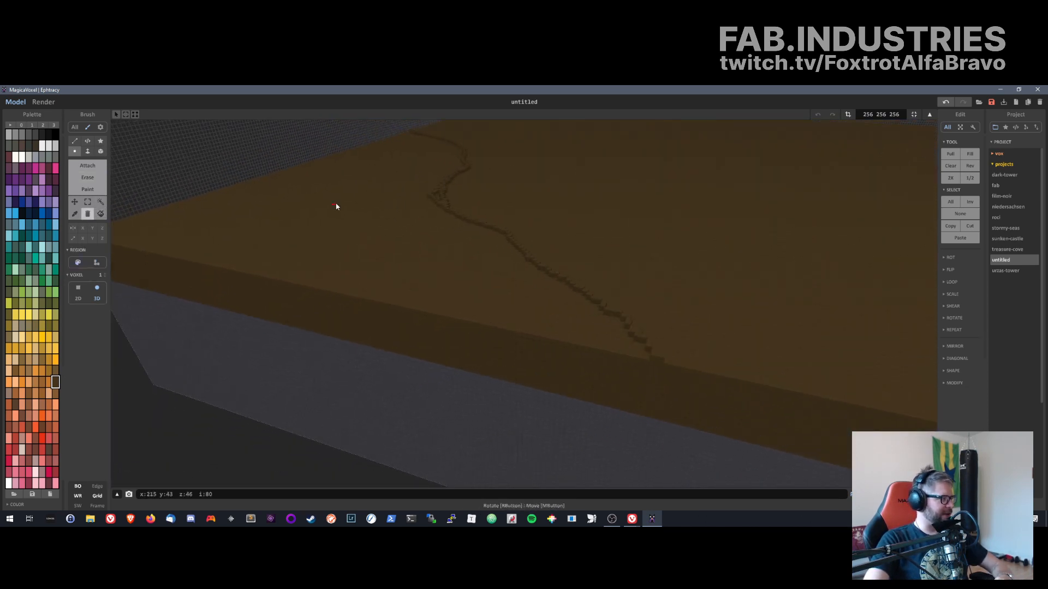
click(101, 214)
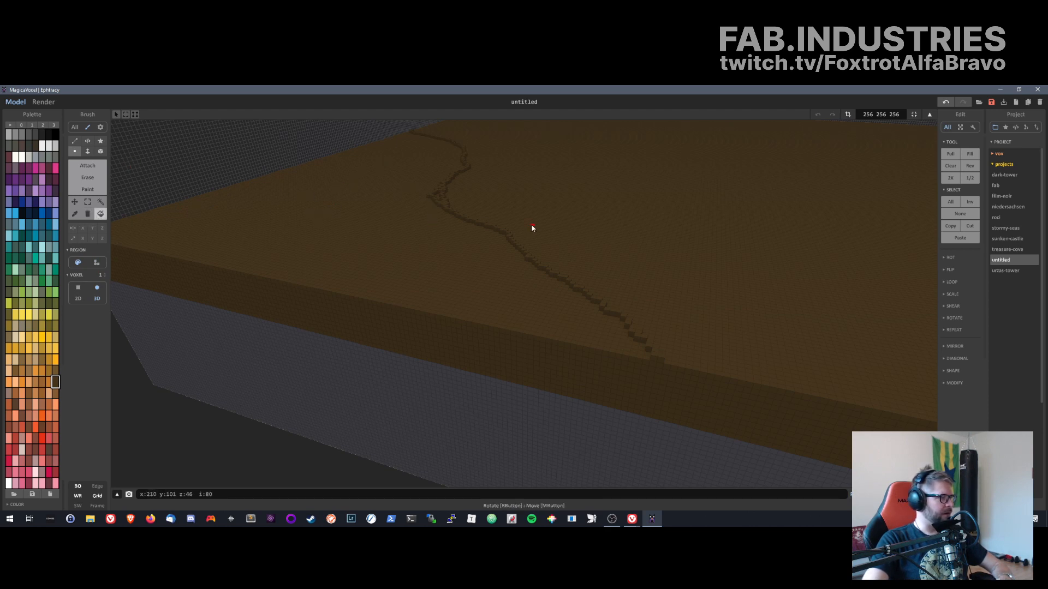
click(87, 152)
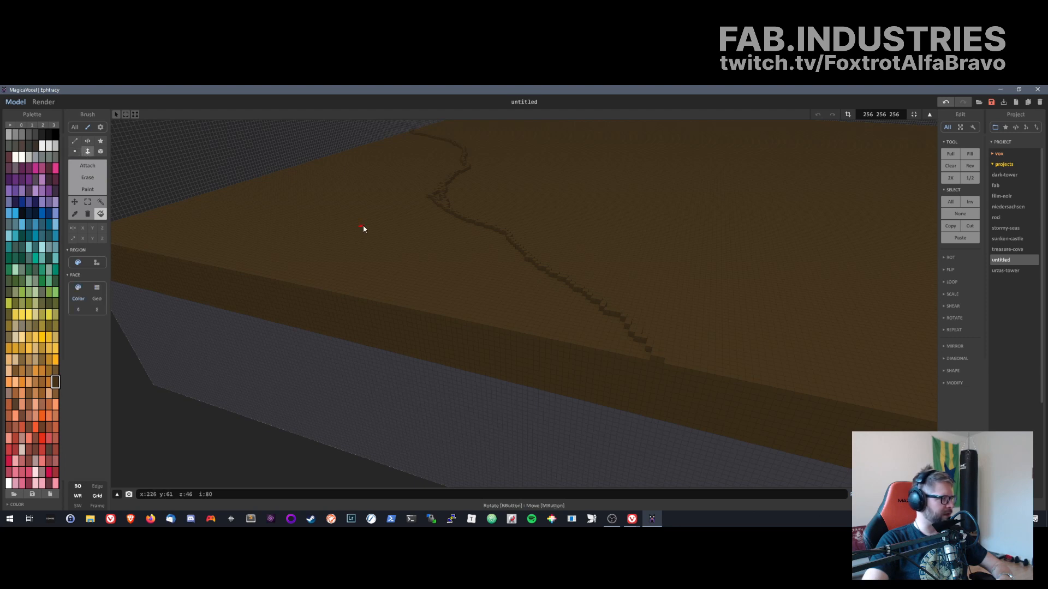
scroll(363, 227, up, 5)
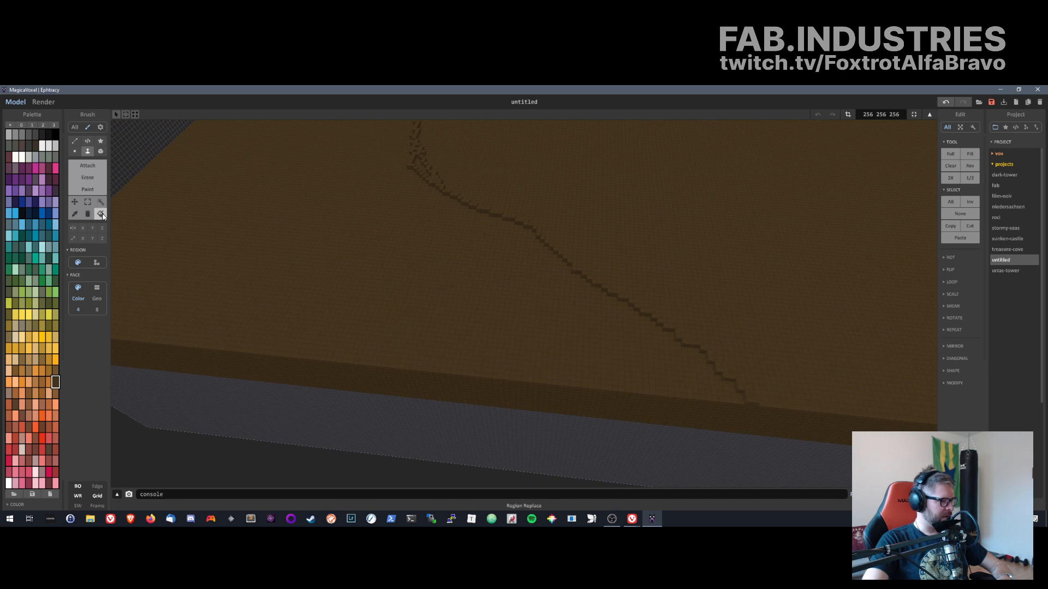
click(74, 203)
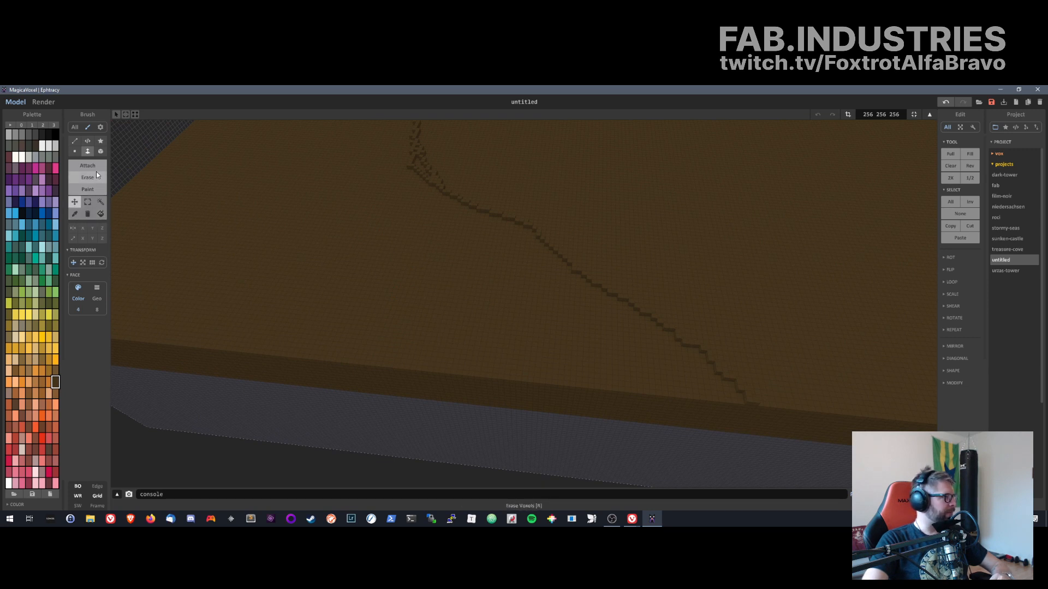
click(89, 189)
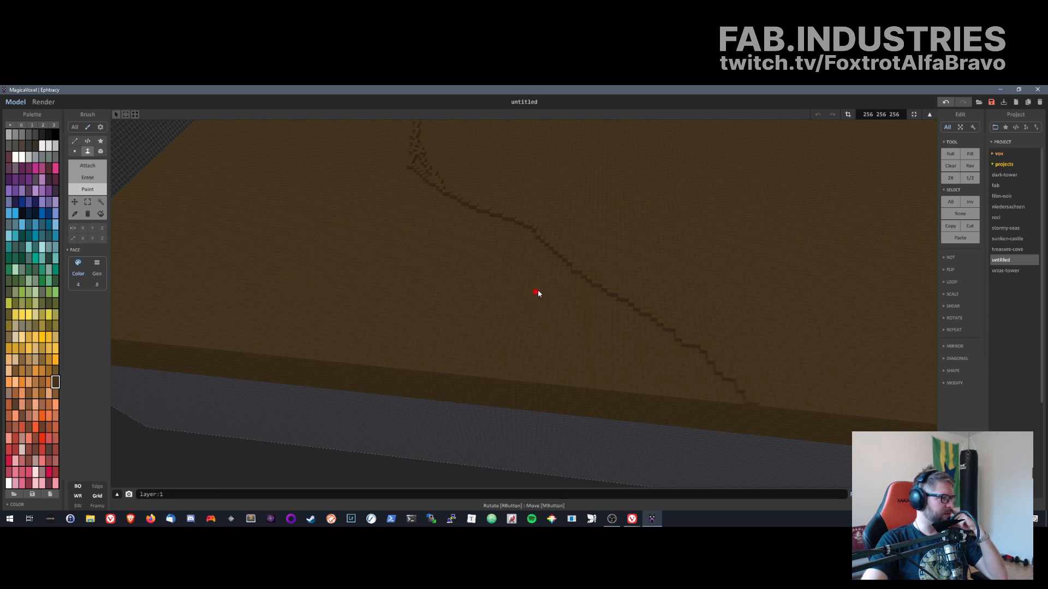
- Try extruding the brown surface on one side of the winding line with the Face brush in Attach mode, and undo it
middle_drag(538, 289, 501, 303)
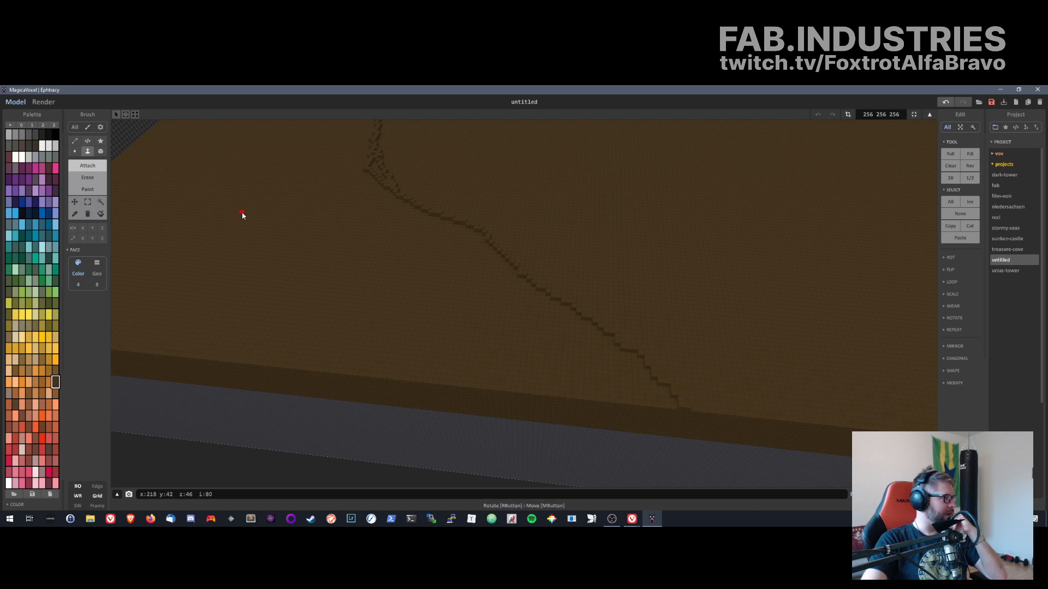
click(242, 215)
key(ctrl+z)
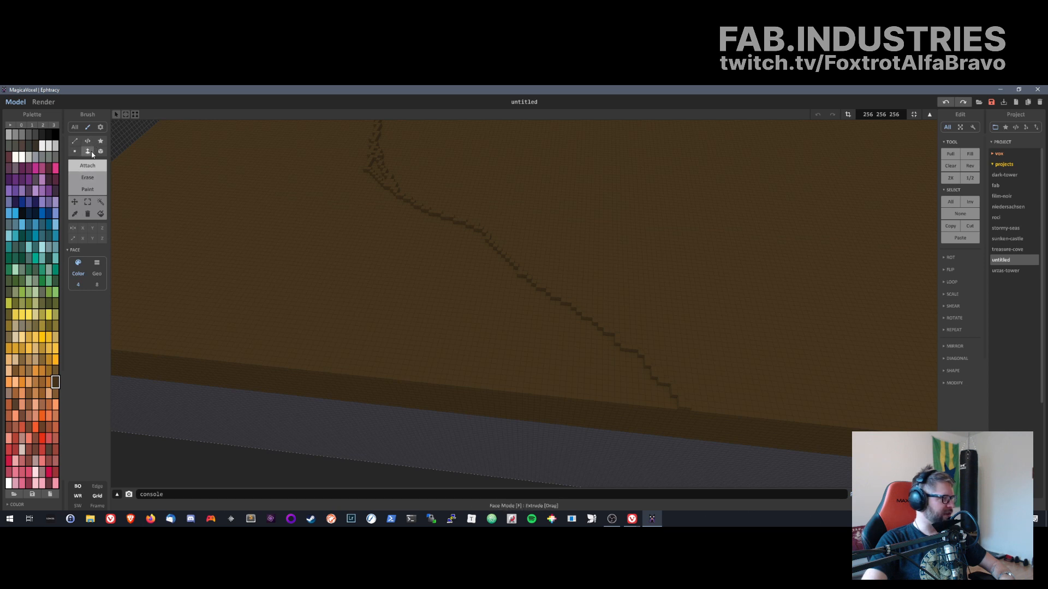
click(100, 213)
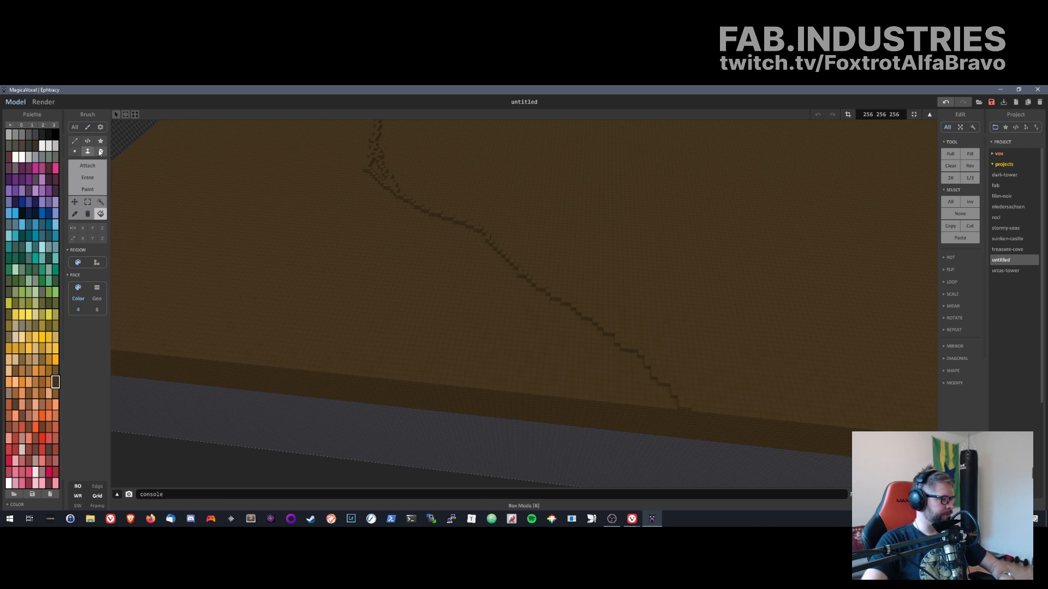
click(80, 153)
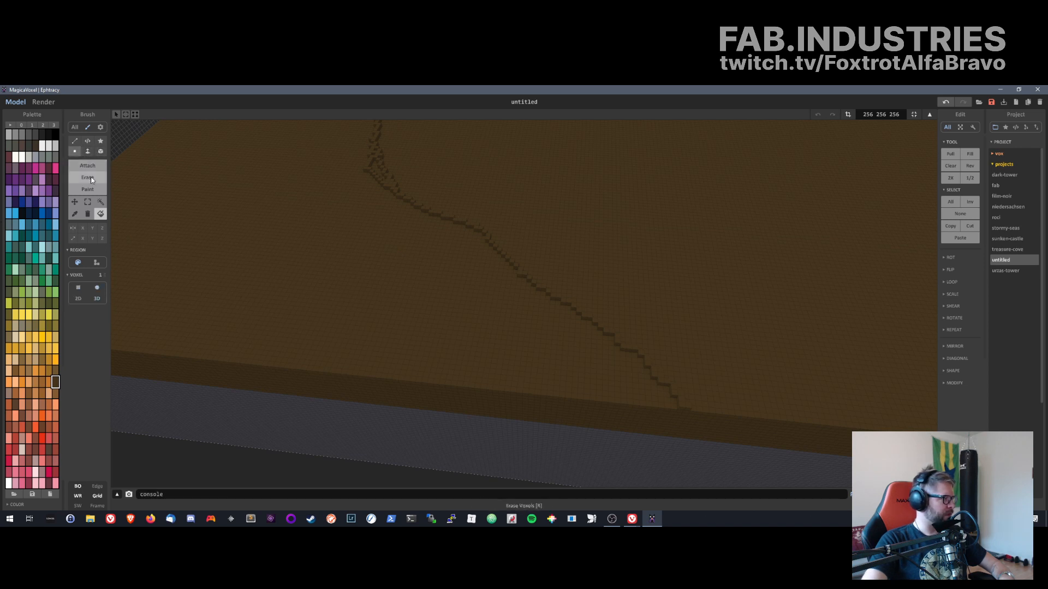
click(89, 170)
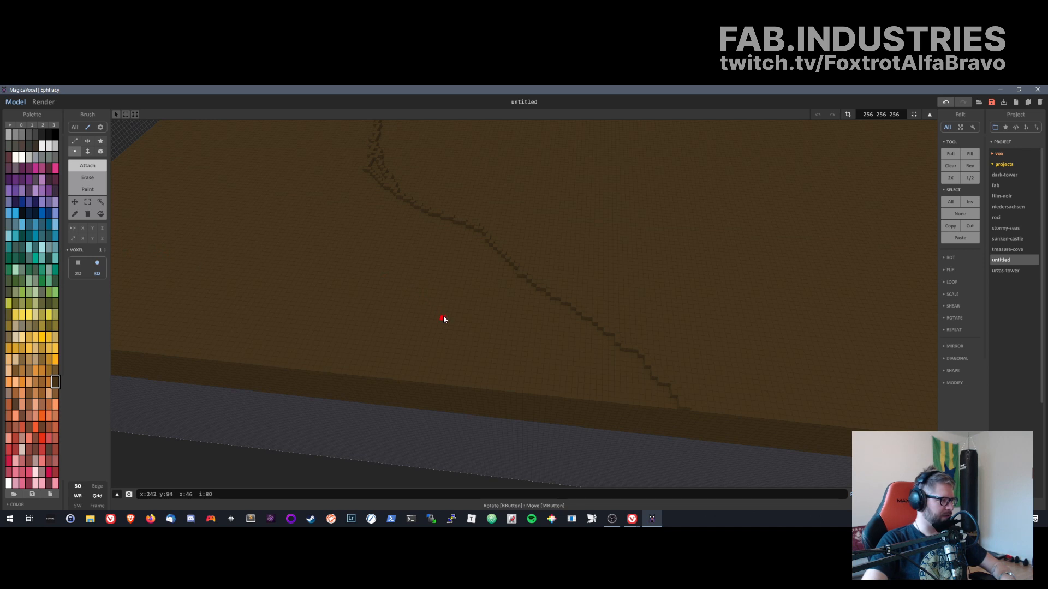
right_drag(289, 214, 328, 397)
right_drag(298, 309, 290, 278)
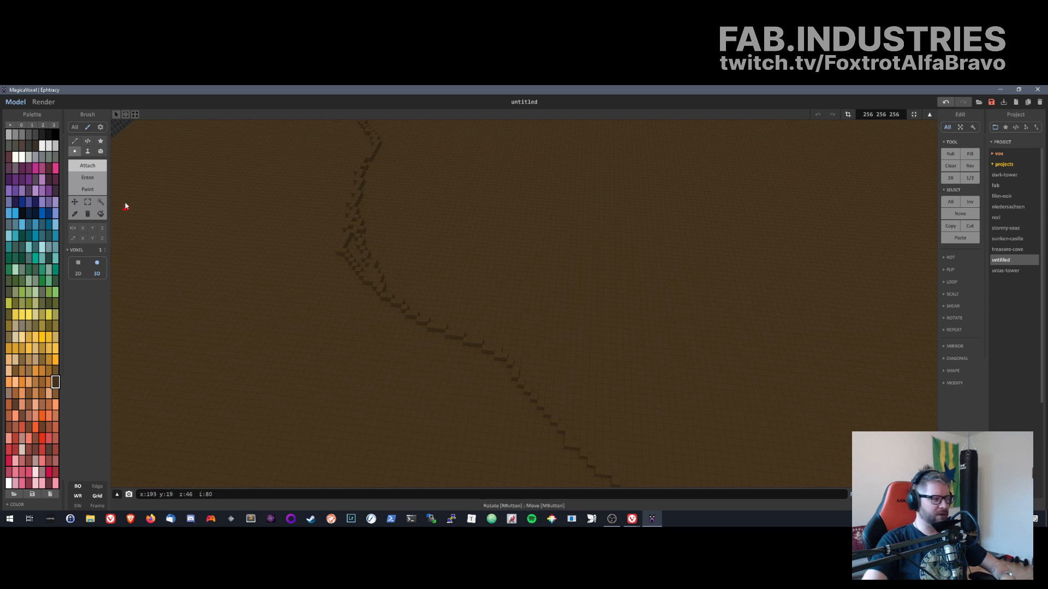
click(103, 143)
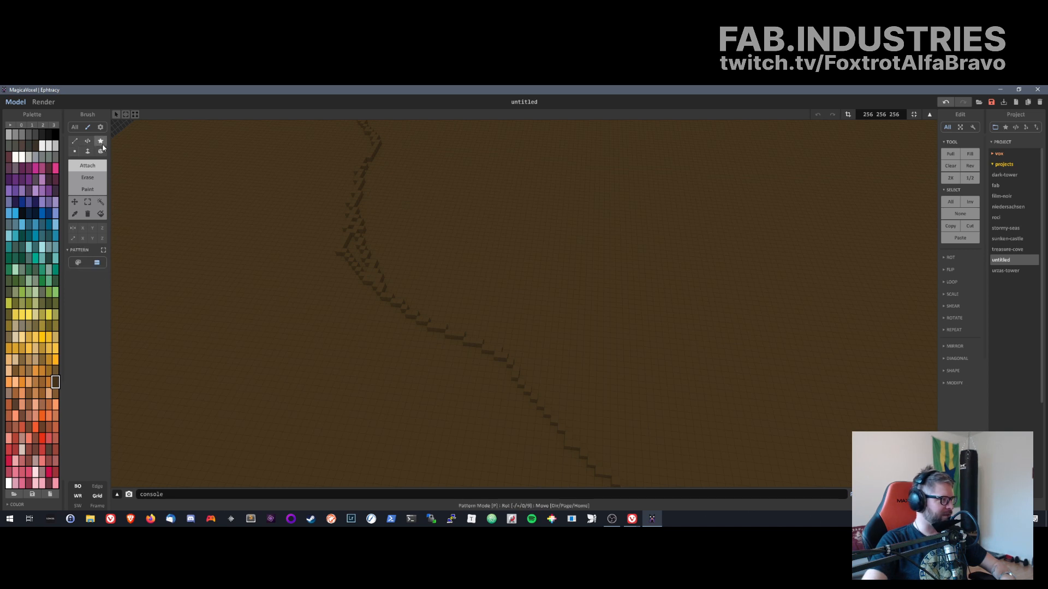
click(102, 152)
click(90, 155)
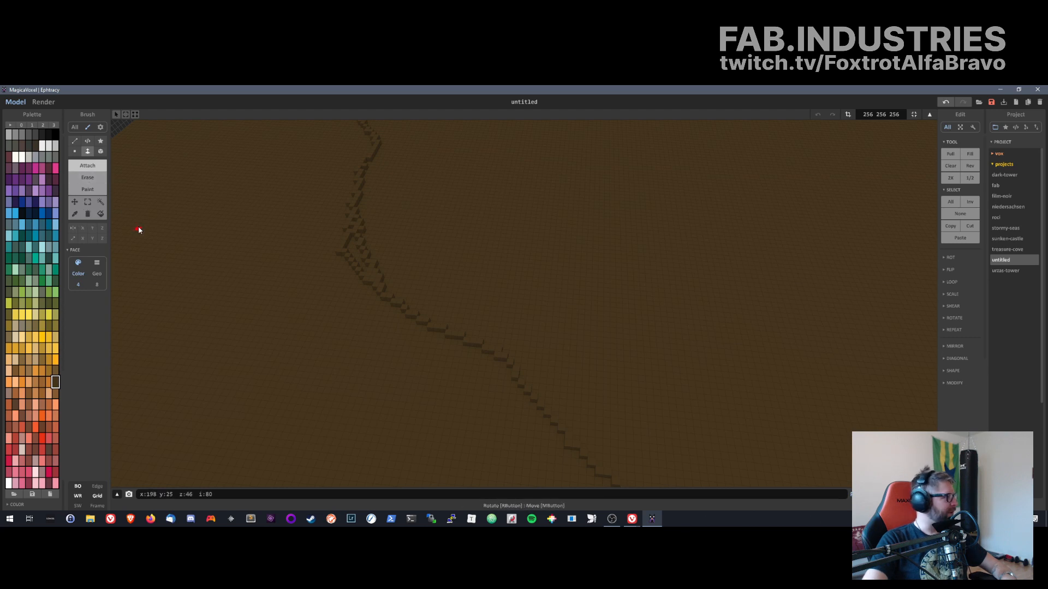
middle_drag(148, 249, 162, 246)
right_drag(162, 248, 320, 303)
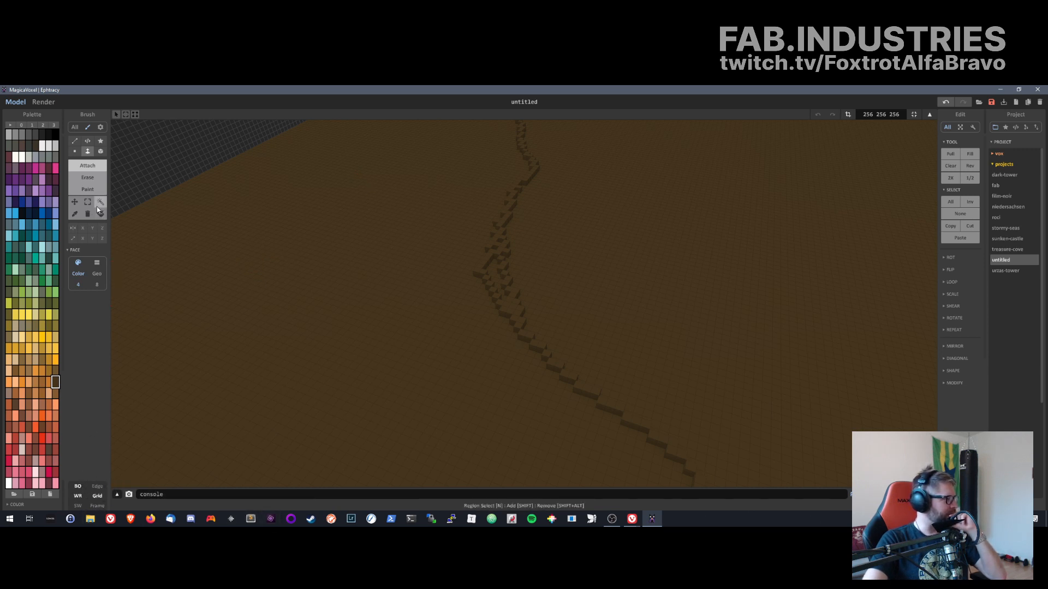
scroll(498, 352, down, 3)
right_drag(498, 352, 379, 325)
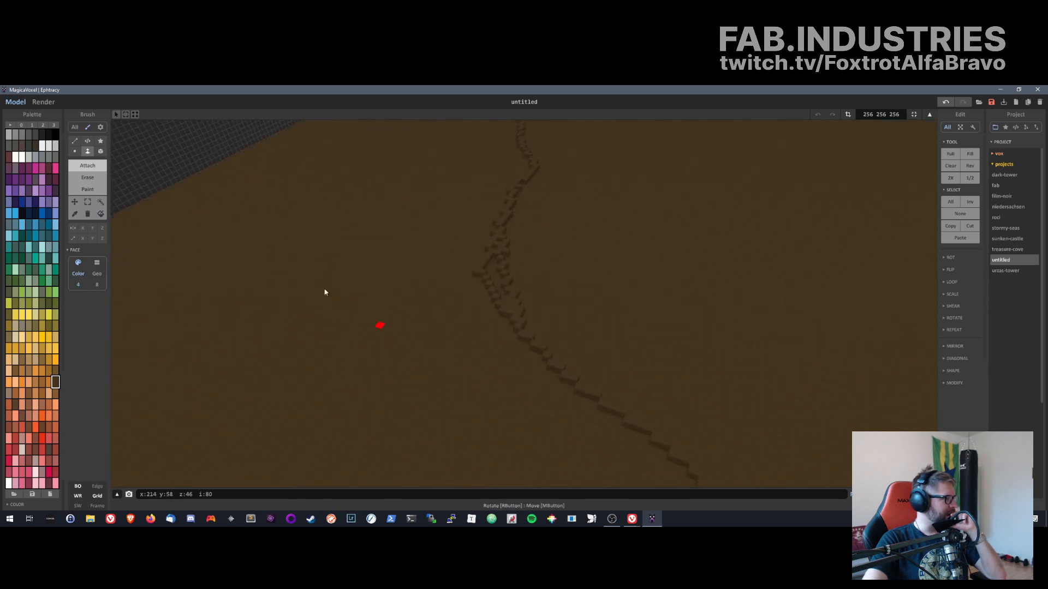
- Try attaching a layer to the brown surface beside the line's bend with the Face brush, and undo it
click(73, 152)
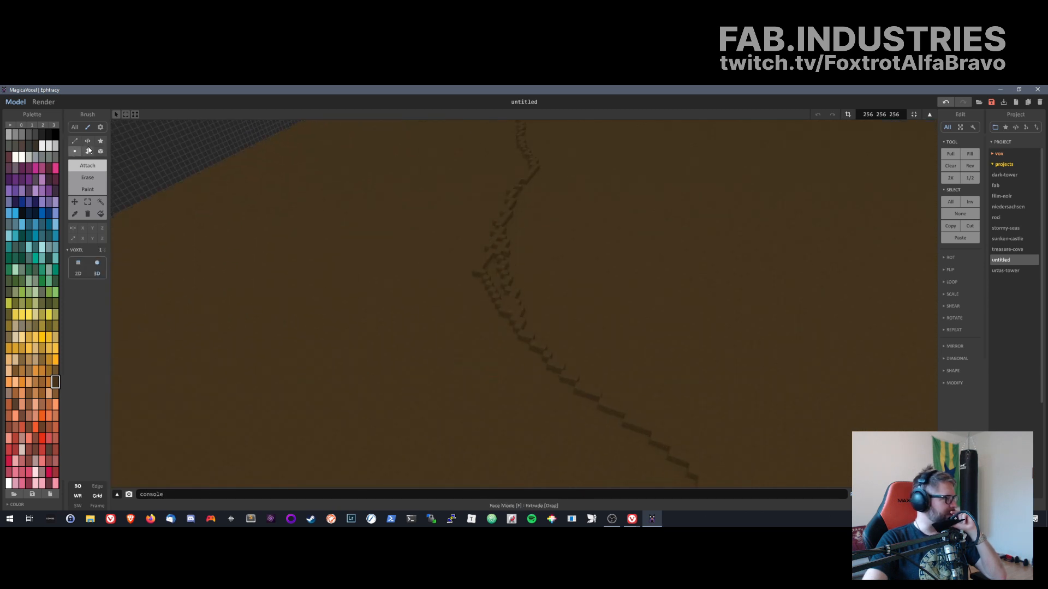
click(101, 215)
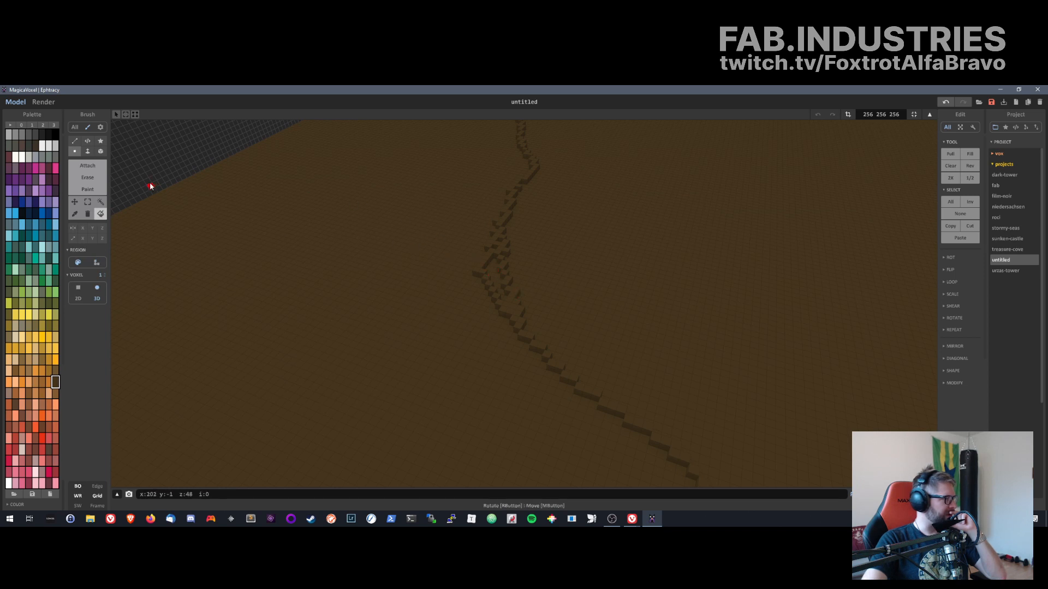
click(87, 152)
click(90, 164)
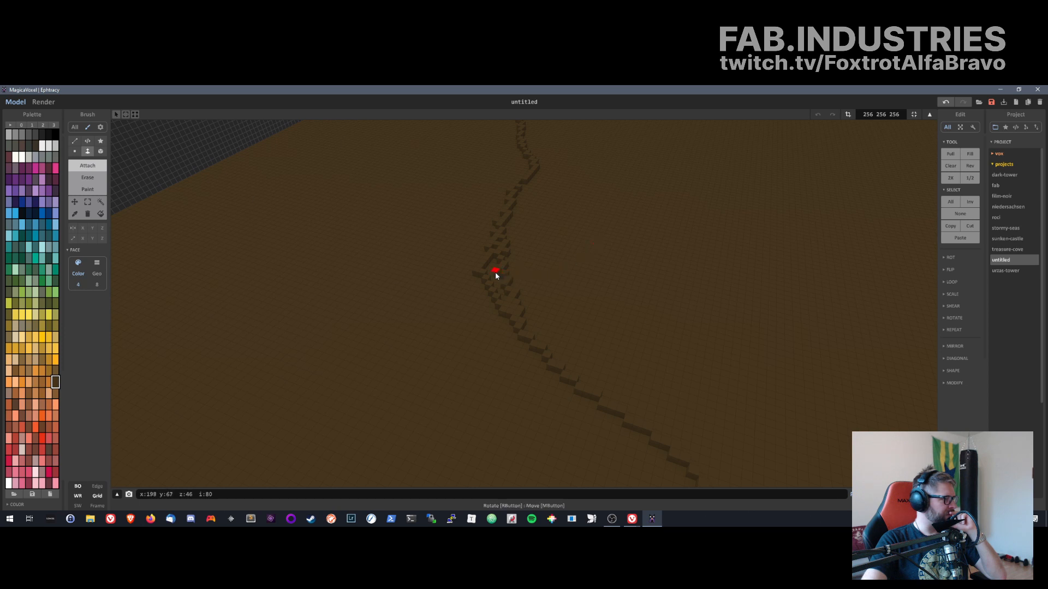
key(ctrl+z)
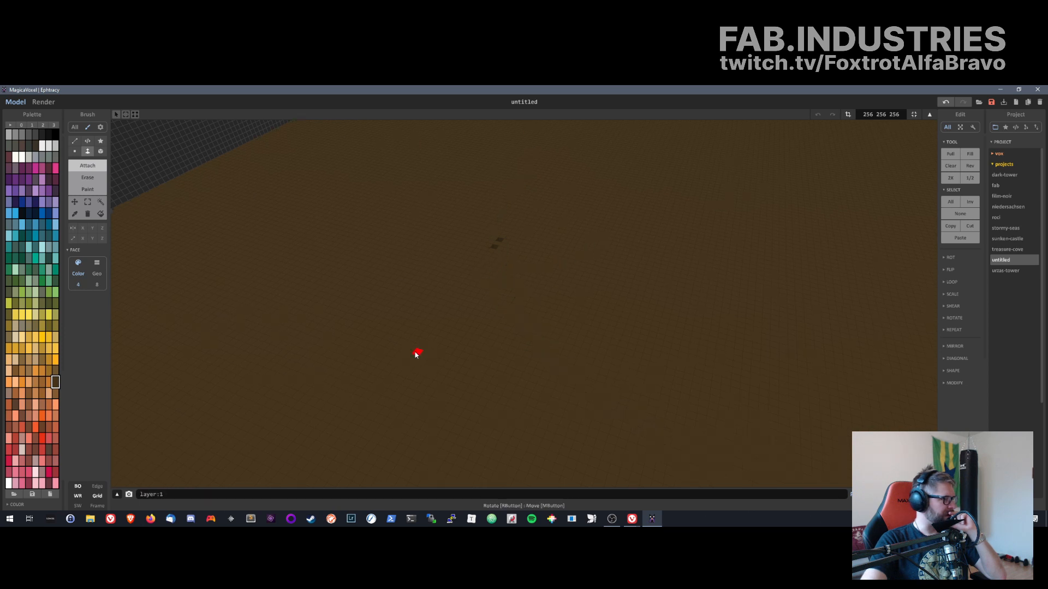
key(ctrl+y)
- Check the winding line for gaps and attach voxels at its broken middle section
right_drag(451, 356, 508, 394)
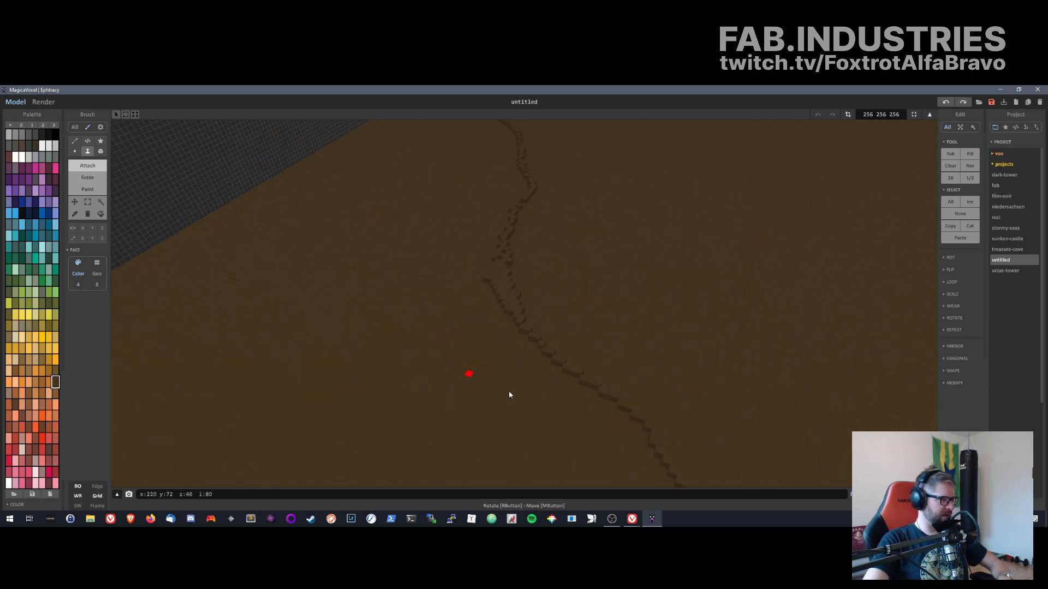
right_drag(519, 446, 657, 343)
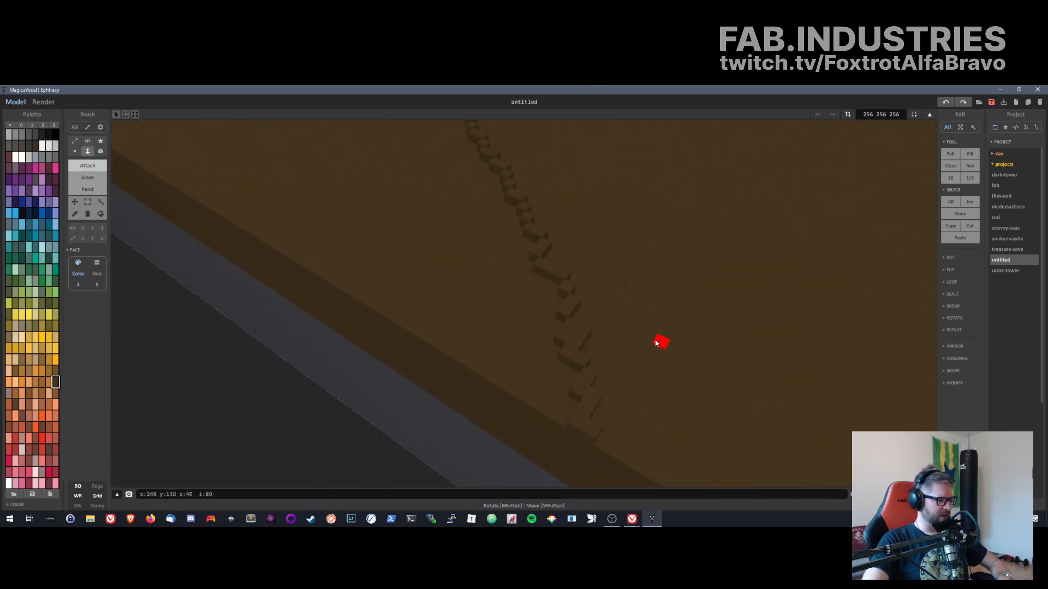
right_drag(528, 252, 589, 438)
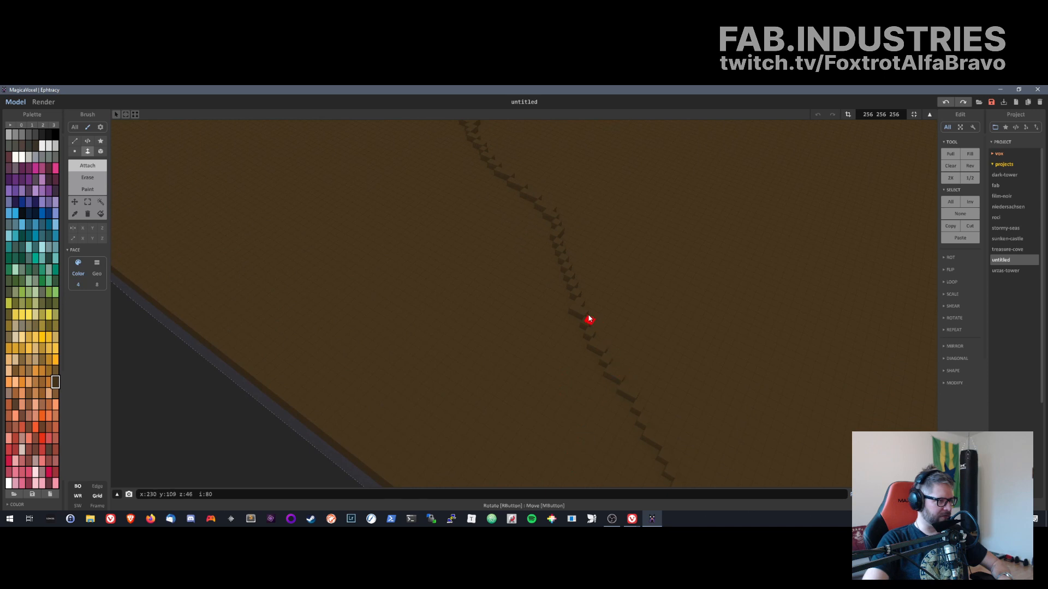
right_drag(484, 215, 444, 475)
right_drag(479, 253, 534, 404)
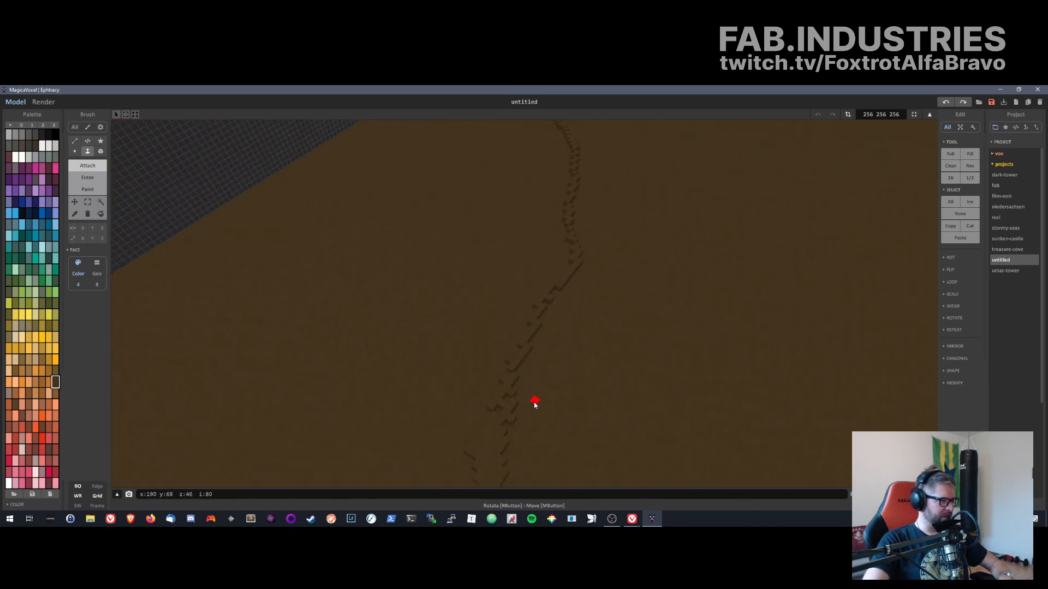
click(505, 407)
- Extend the far end of the winding line to the terrain's edge with the Voxel brush
right_drag(552, 257, 575, 473)
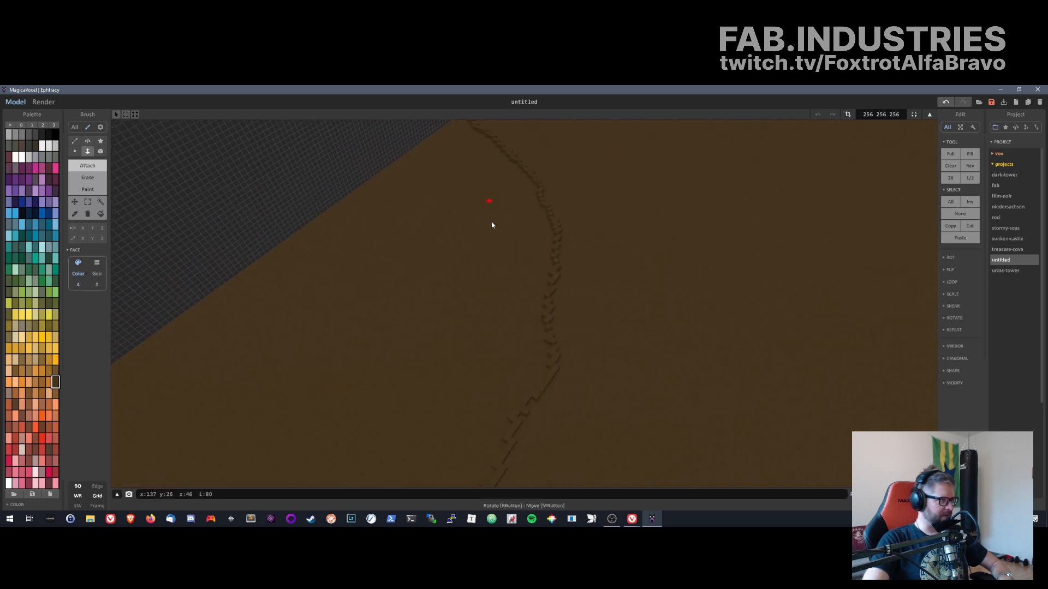
right_drag(491, 222, 533, 191)
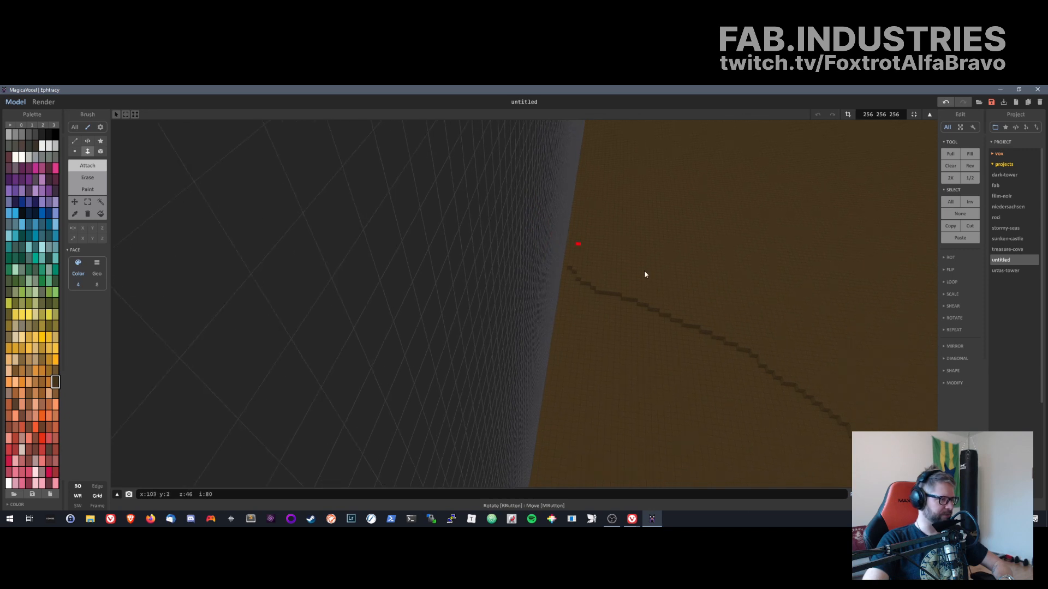
right_drag(644, 274, 521, 262)
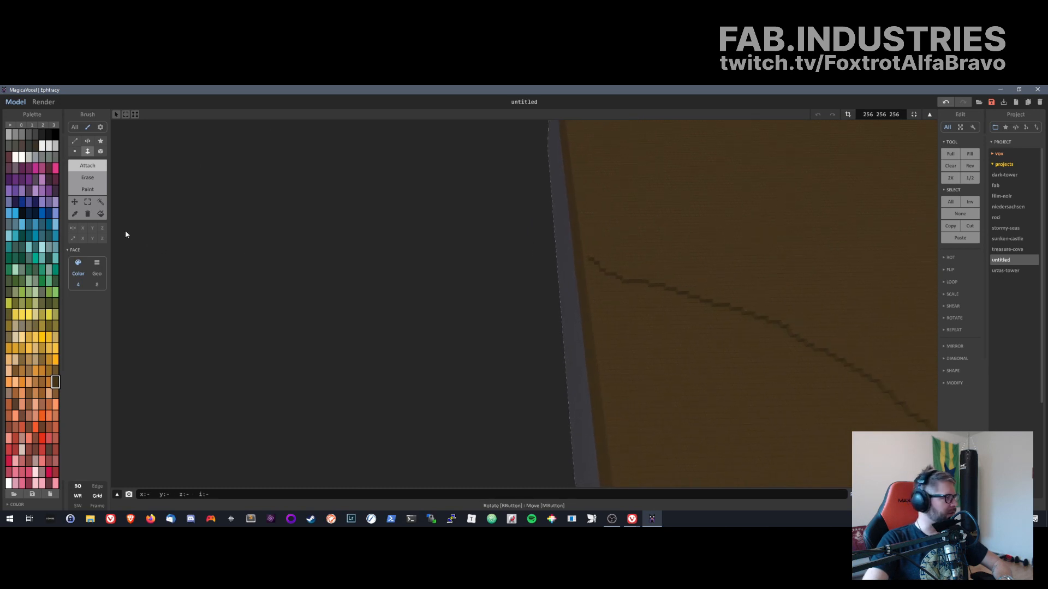
click(75, 151)
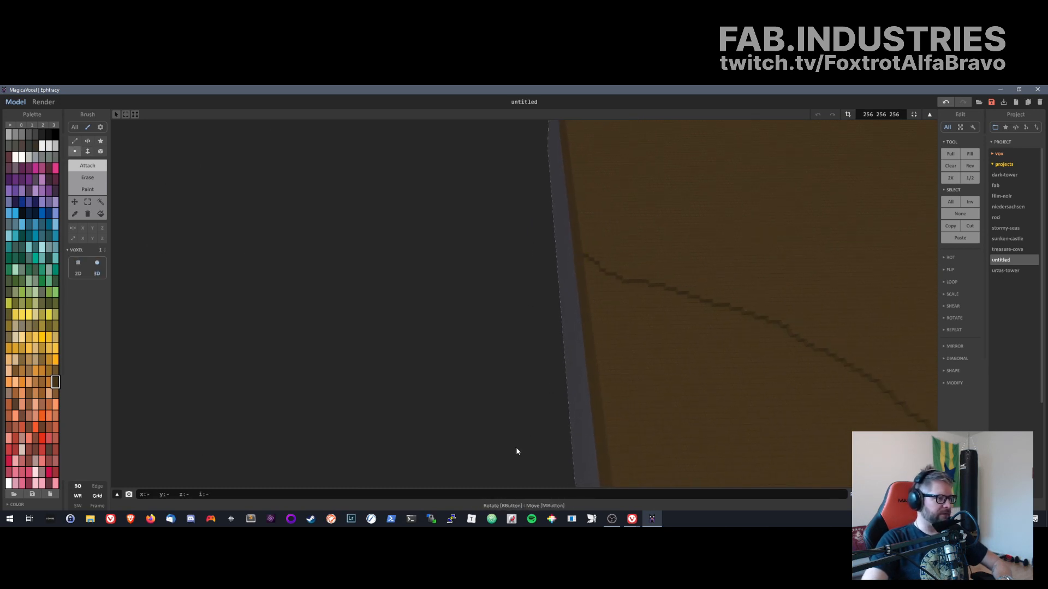
- Try extruding the brown surface on the near side of the closed-off line with the Face brush, and undo it
click(88, 152)
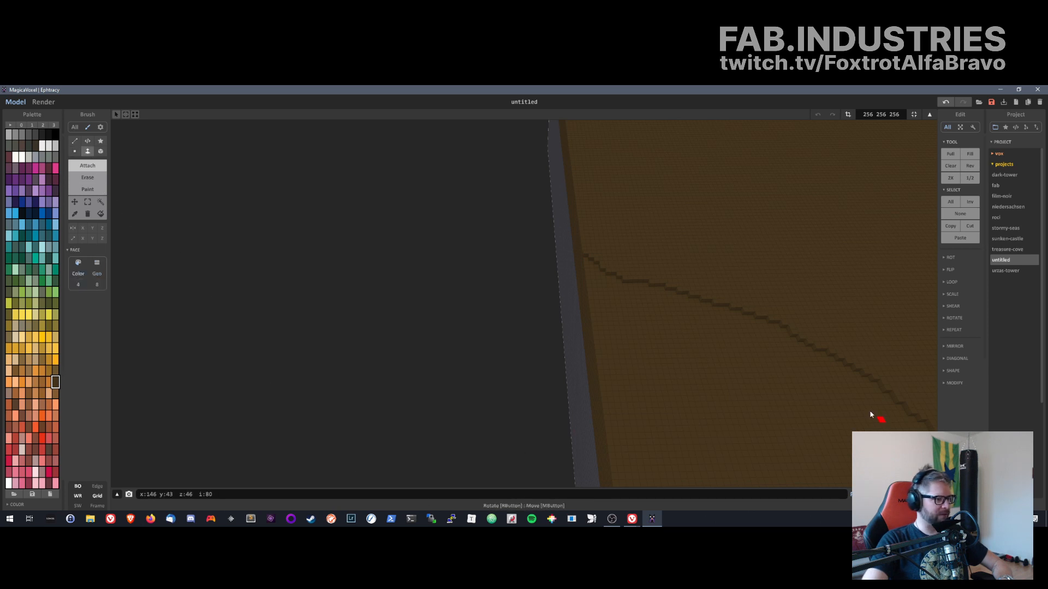
click(726, 356)
key(ctrl+z)
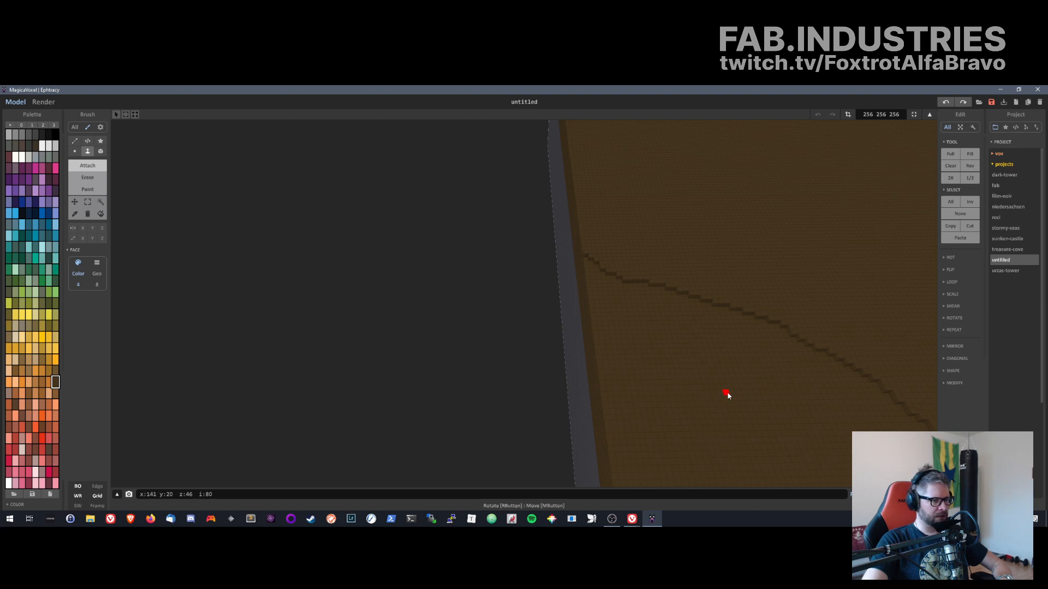
key(ctrl+y)
key(ctrl+z)
- Check the winding line along its length for remaining gaps and undo the last extrusion of the brown surface
right_drag(728, 395, 337, 89)
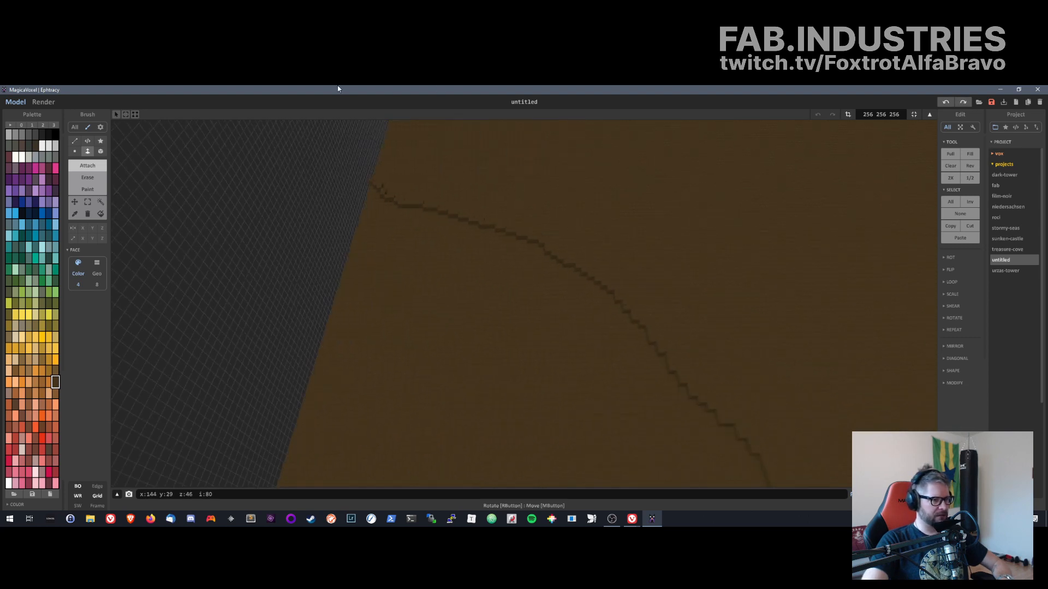
middle_drag(338, 89, 322, 87)
middle_drag(479, 473, 353, 88)
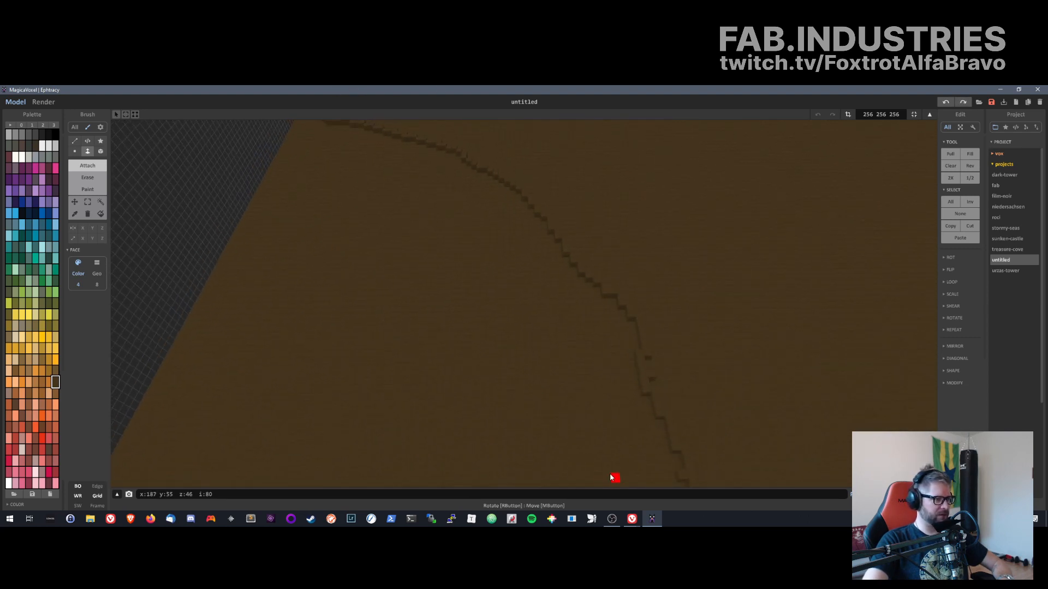
right_drag(610, 474, 738, 271)
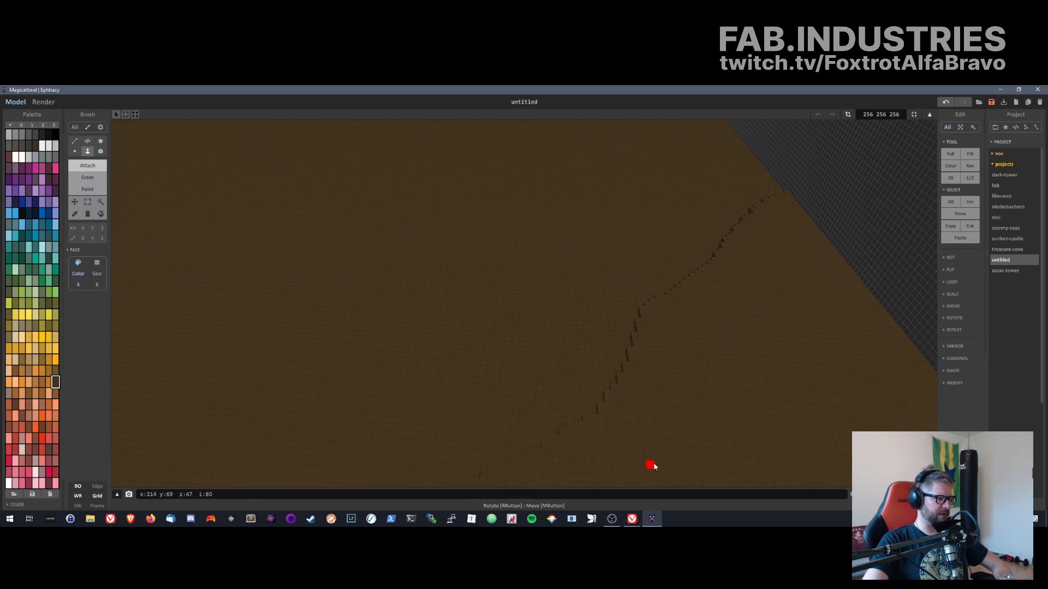
right_drag(652, 465, 758, 450)
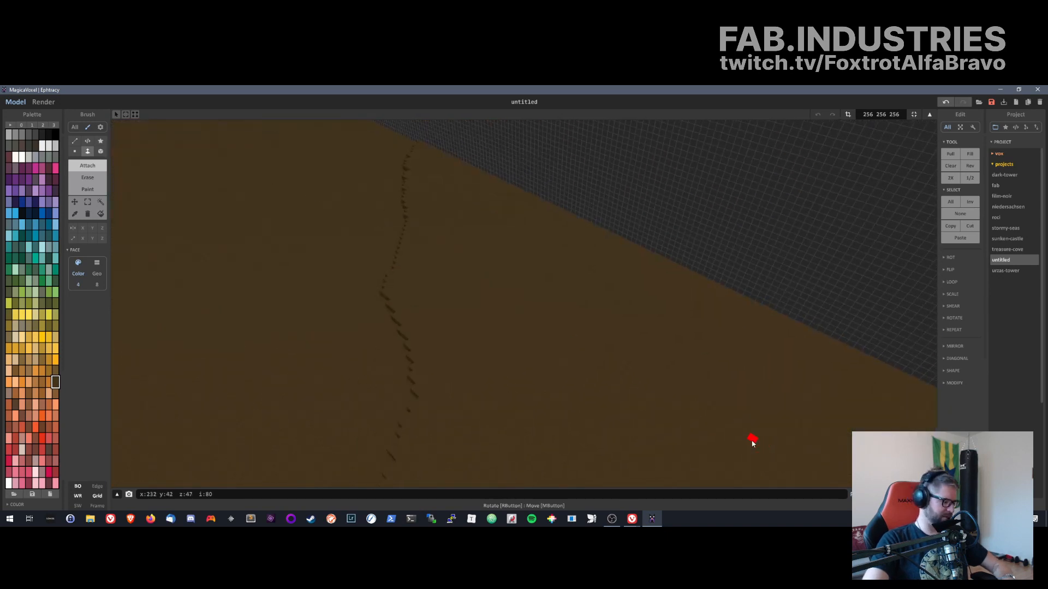
right_drag(612, 418, 453, 359)
key(ctrl+z)
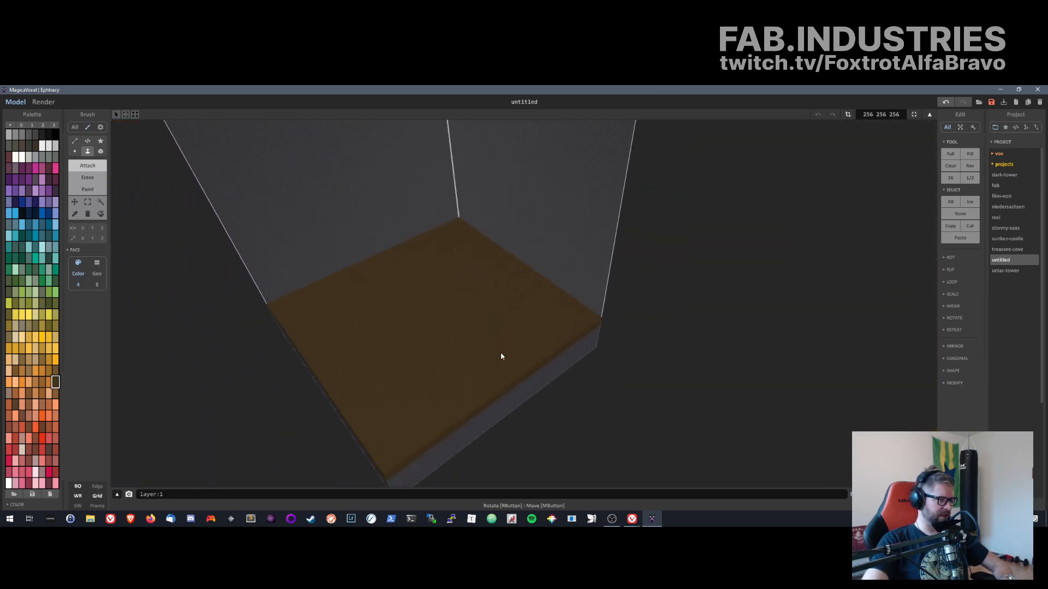
- Attach a second winding voxel line on the raised side of the first, from the terrain's near edge toward its middle, with the Voxel brush
right_drag(525, 349, 551, 346)
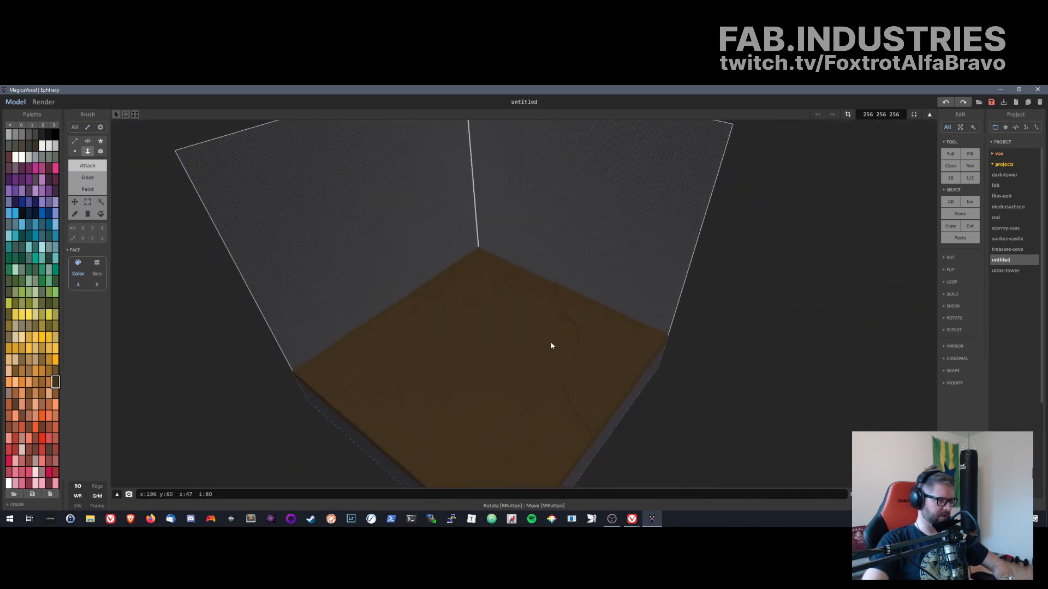
scroll(573, 360, up, 5)
right_drag(655, 421, 534, 416)
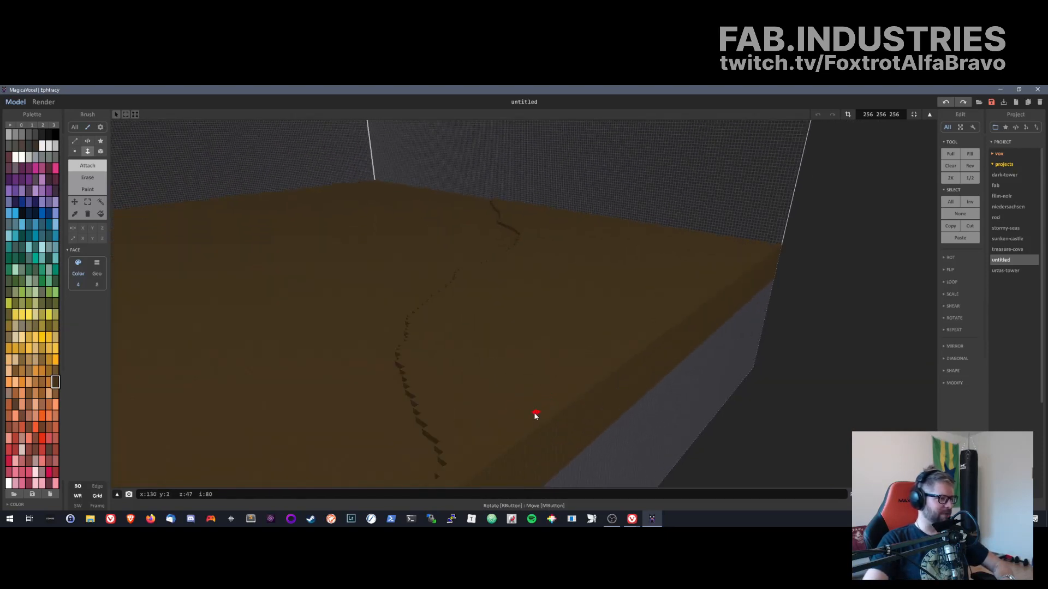
right_drag(400, 396, 400, 395)
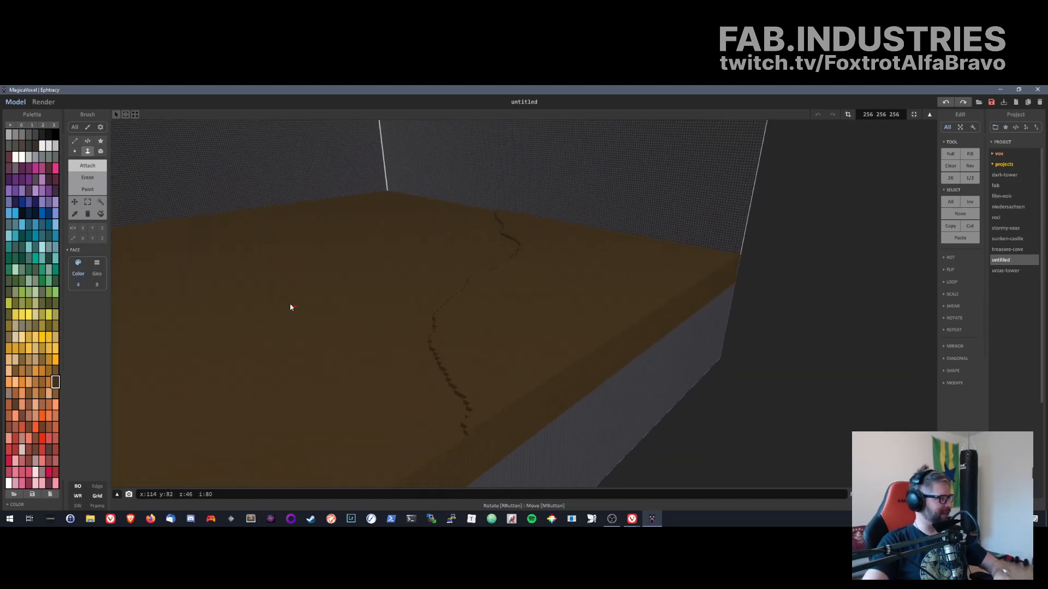
click(75, 152)
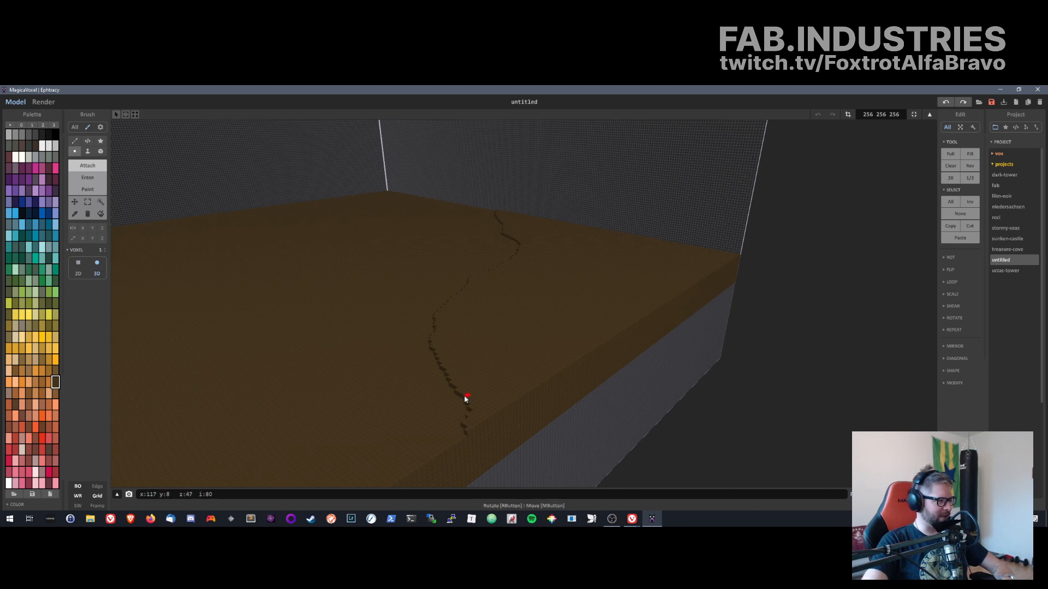
right_drag(489, 407, 501, 282)
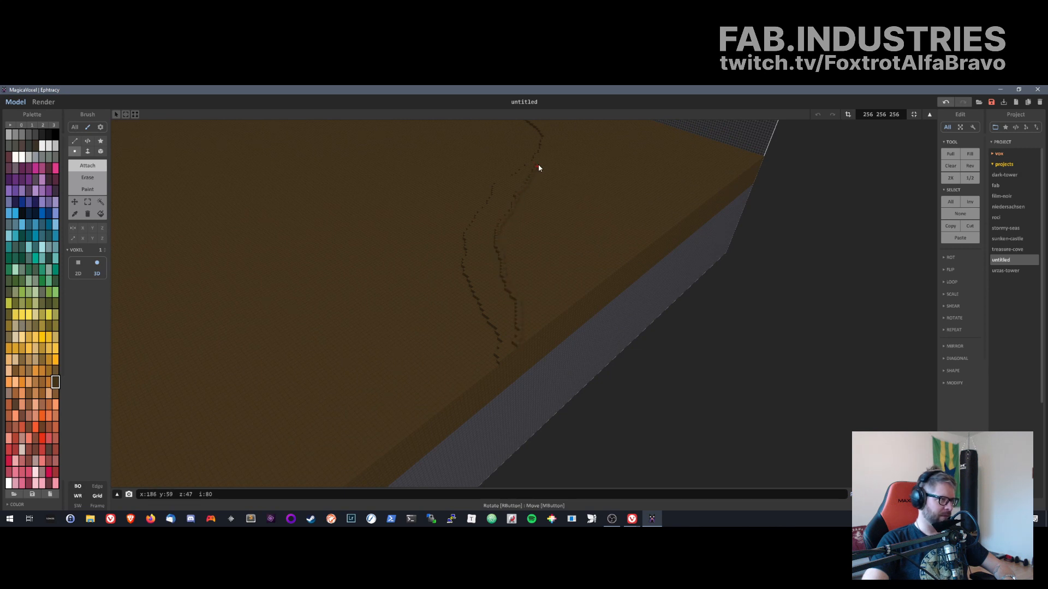
- Extend the second winding line to the terrain's far edge and check it along its length for gaps
right_drag(549, 153, 527, 387)
right_drag(513, 431, 605, 460)
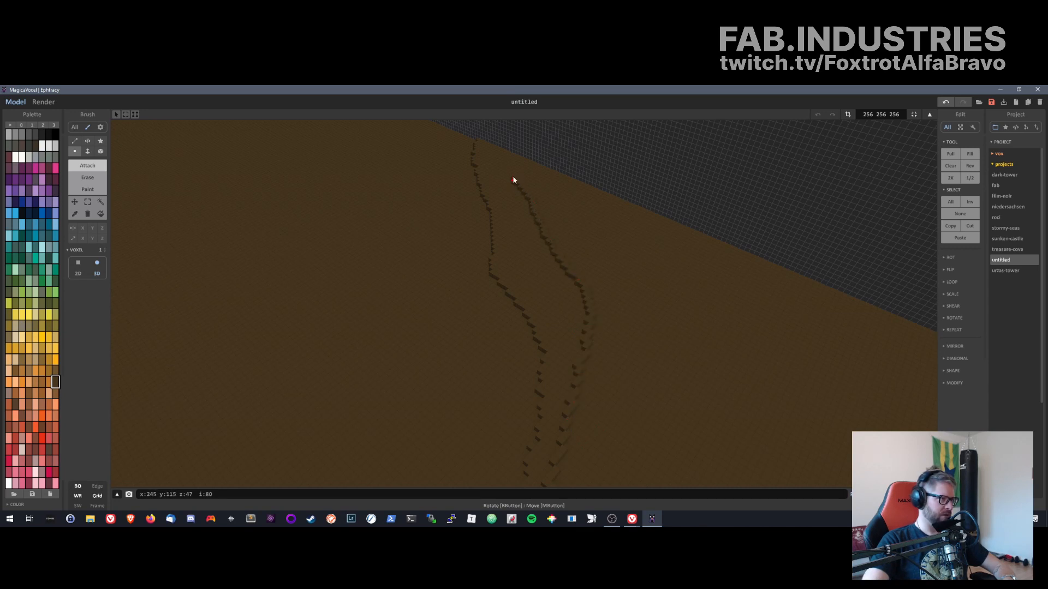
right_drag(518, 173, 715, 388)
right_drag(826, 401, 535, 335)
right_drag(394, 333, 611, 362)
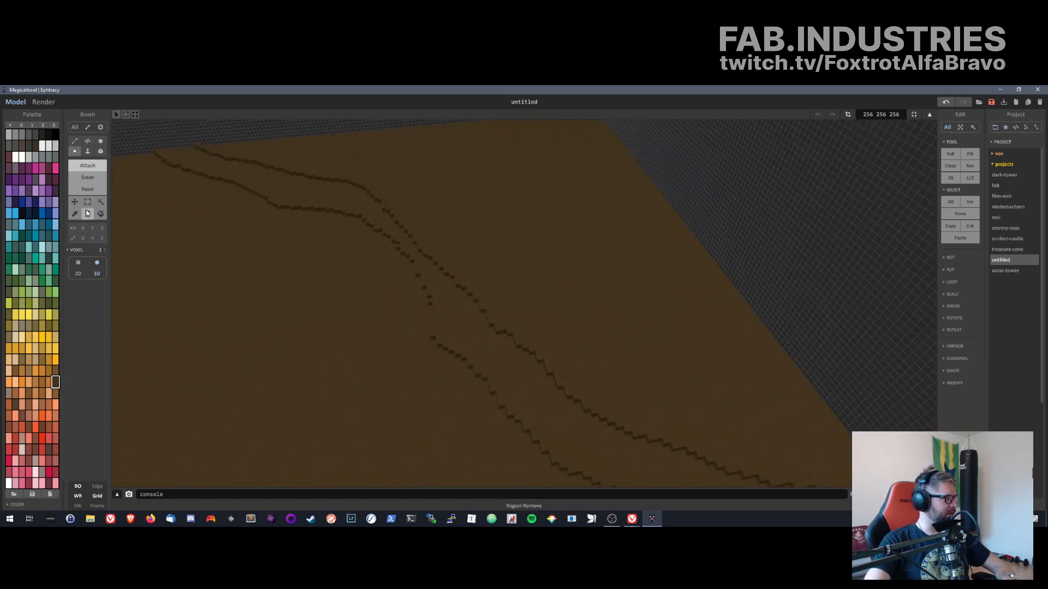
- Extrude the brown surface up one voxel in the corner area bounded by the second winding line, using the Face brush
click(88, 153)
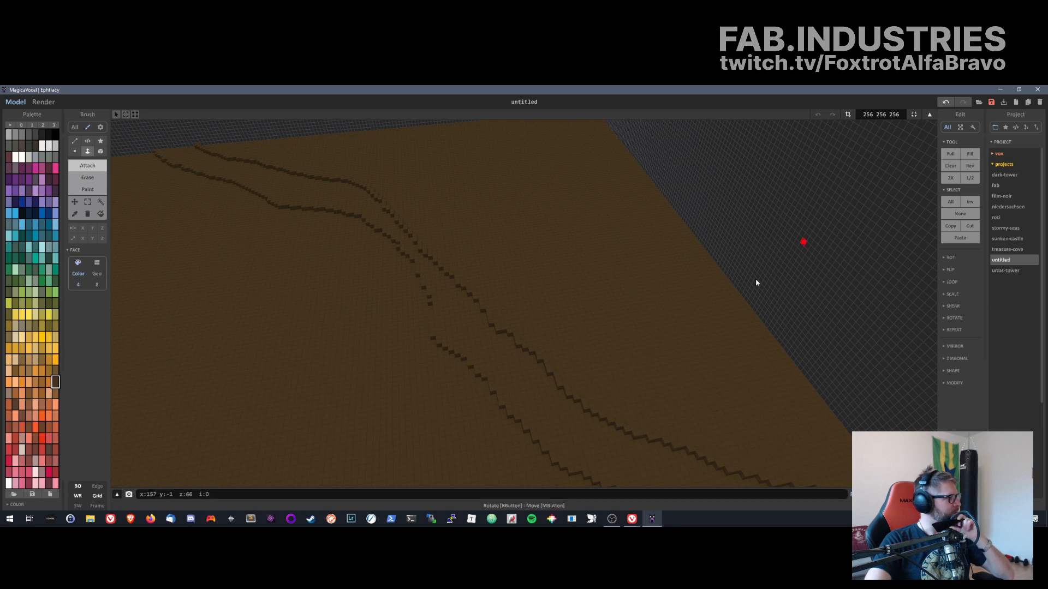
click(638, 255)
middle_drag(689, 379, 671, 379)
right_drag(671, 382, 583, 442)
mouse_move(581, 331)
right_down()
mouse_move(627, 257)
mouse_move(627, 280)
mouse_move(613, 285)
mouse_move(624, 292)
mouse_move(607, 297)
mouse_move(636, 280)
mouse_move(640, 317)
mouse_move(632, 297)
mouse_move(650, 289)
mouse_move(641, 295)
mouse_move(654, 416)
mouse_move(611, 371)
mouse_move(733, 409)
right_up()
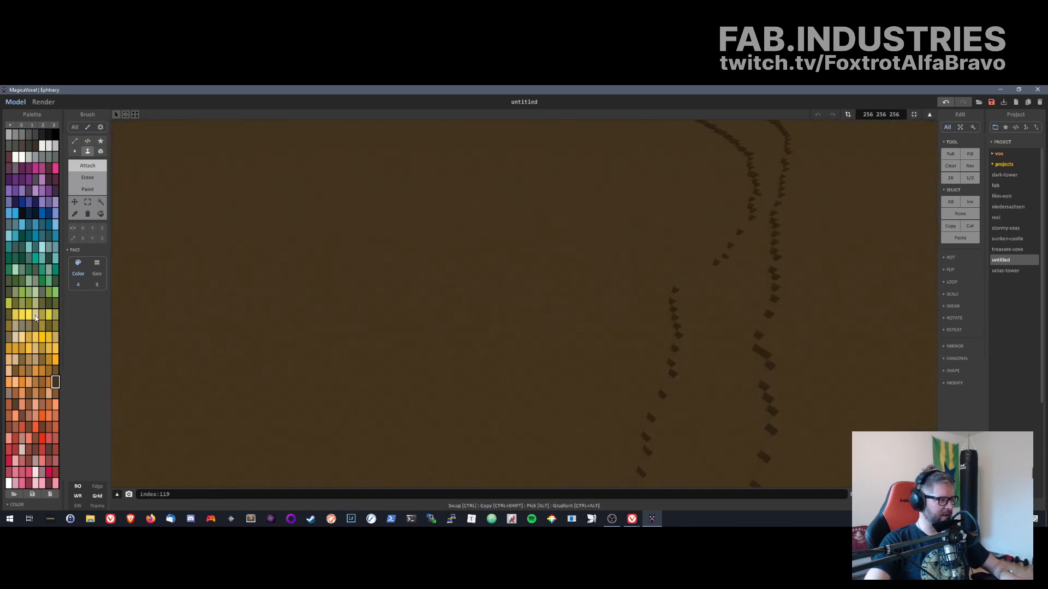
- Attach a third winding line beside the second with the Voxel brush, from the terrain's near edge to beyond its middle
key(v)
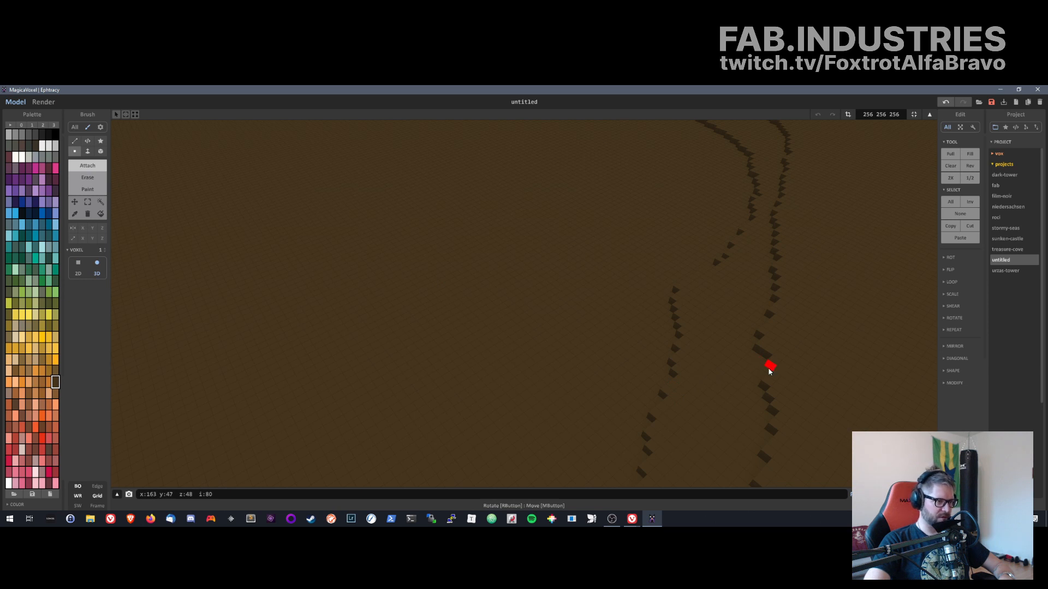
middle_drag(806, 422, 633, 369)
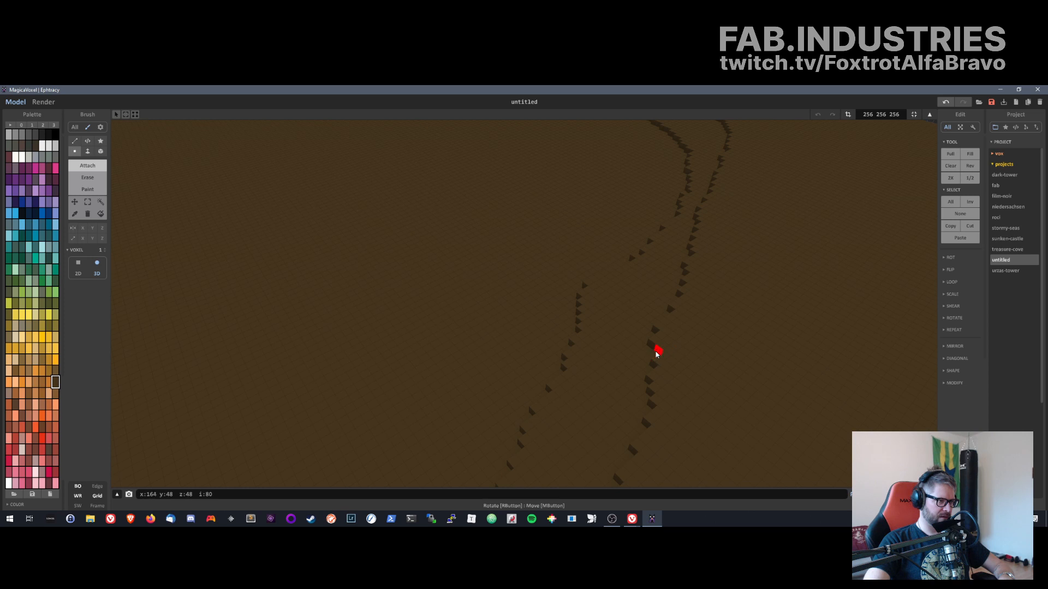
middle_drag(699, 404, 648, 274)
scroll(649, 281, down, 8)
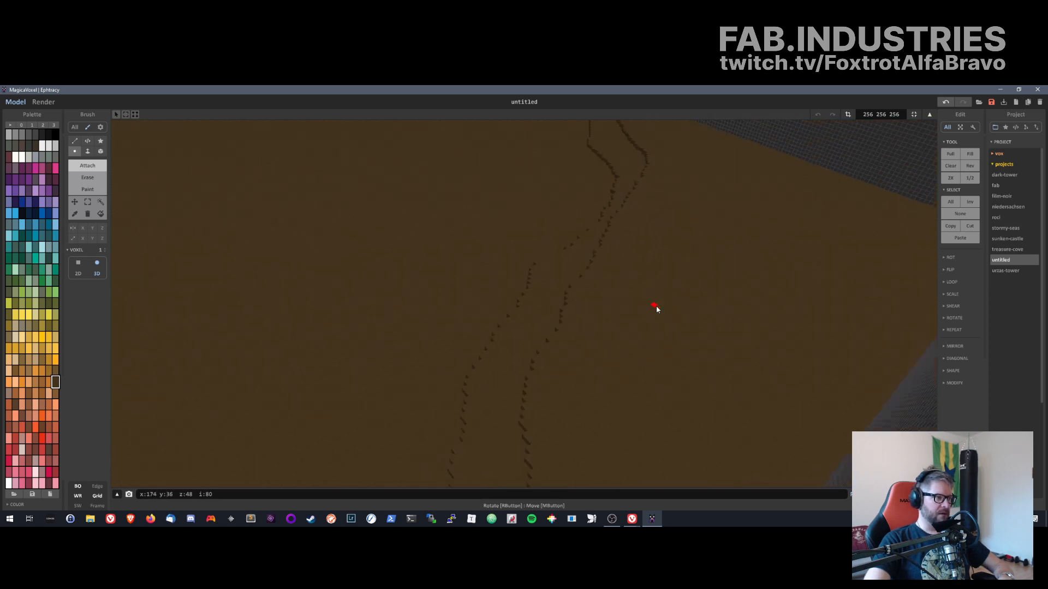
right_drag(636, 313, 582, 362)
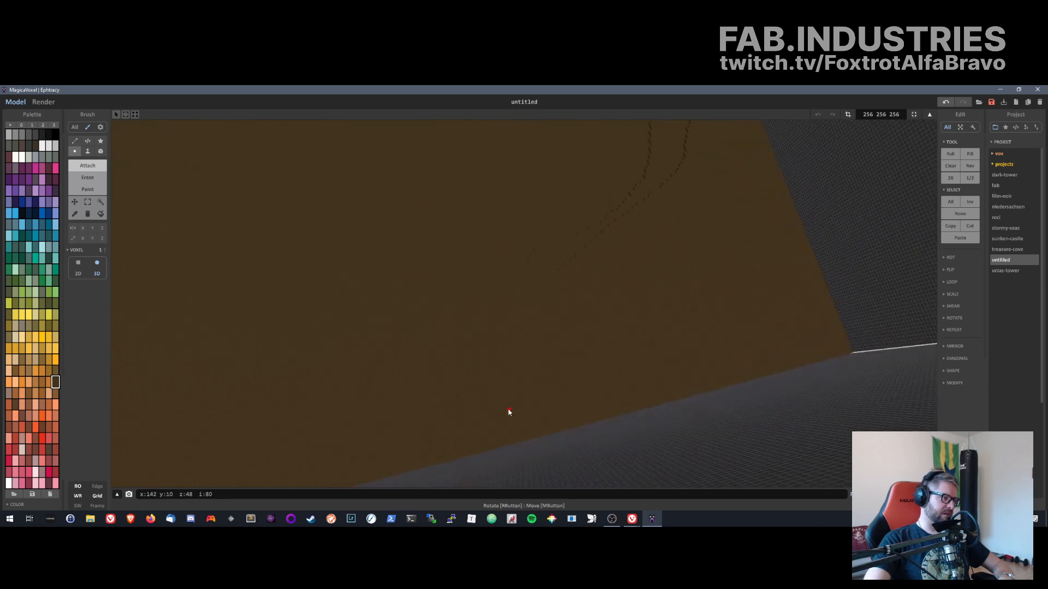
right_drag(508, 413, 559, 367)
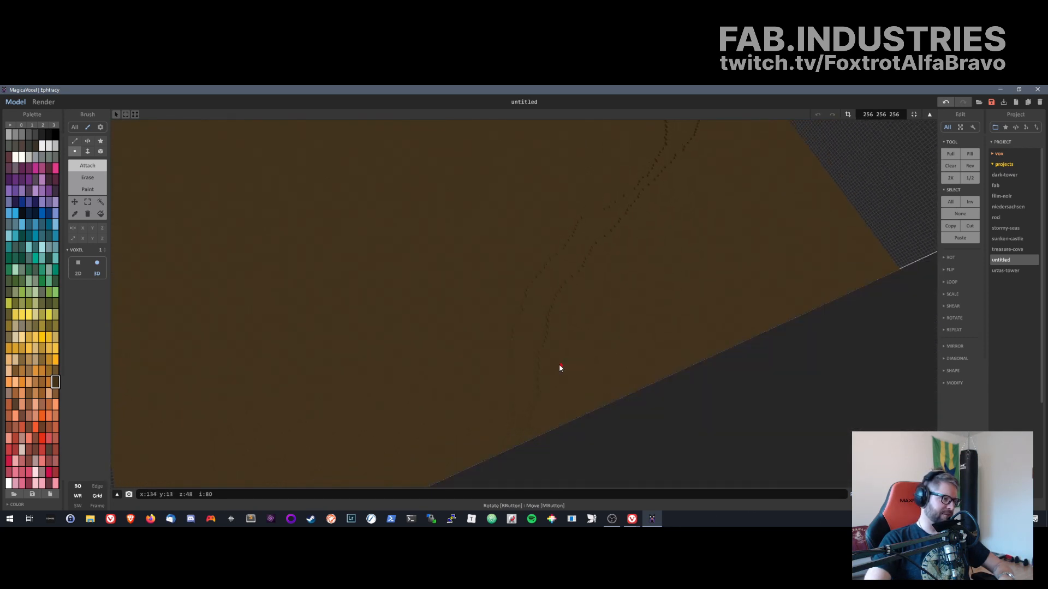
right_drag(551, 425, 590, 364)
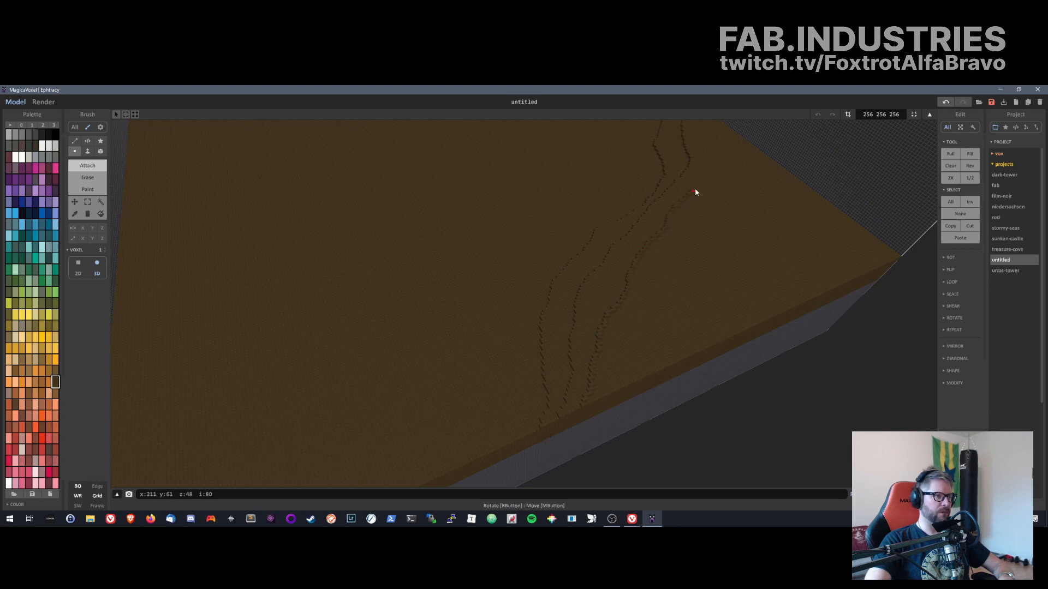
drag(695, 192, 707, 183)
- Continue the third winding line from its open end to the terrain's far edge
right_drag(701, 149, 663, 350)
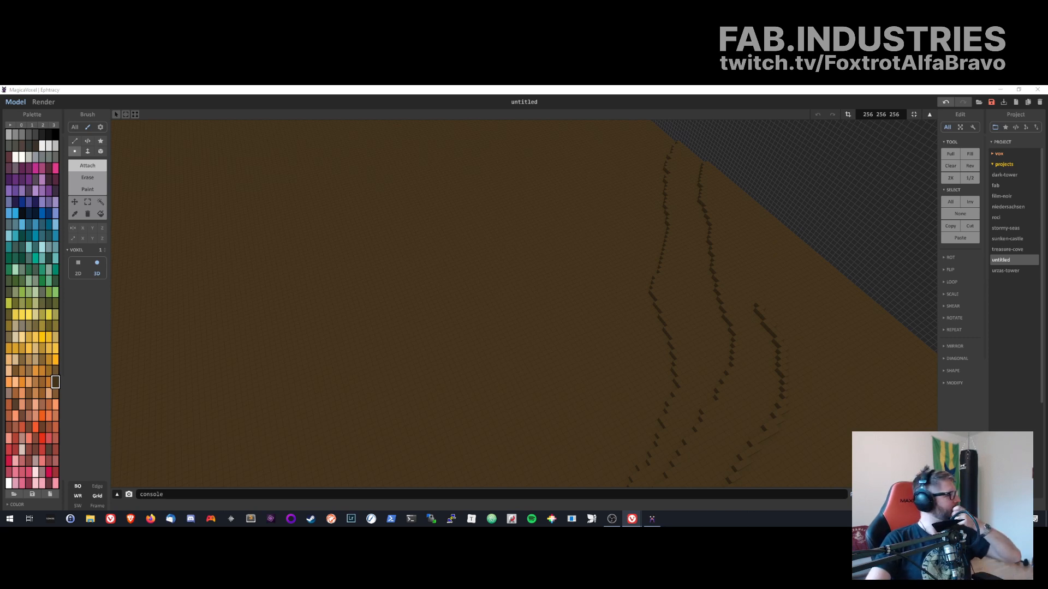
click(772, 308)
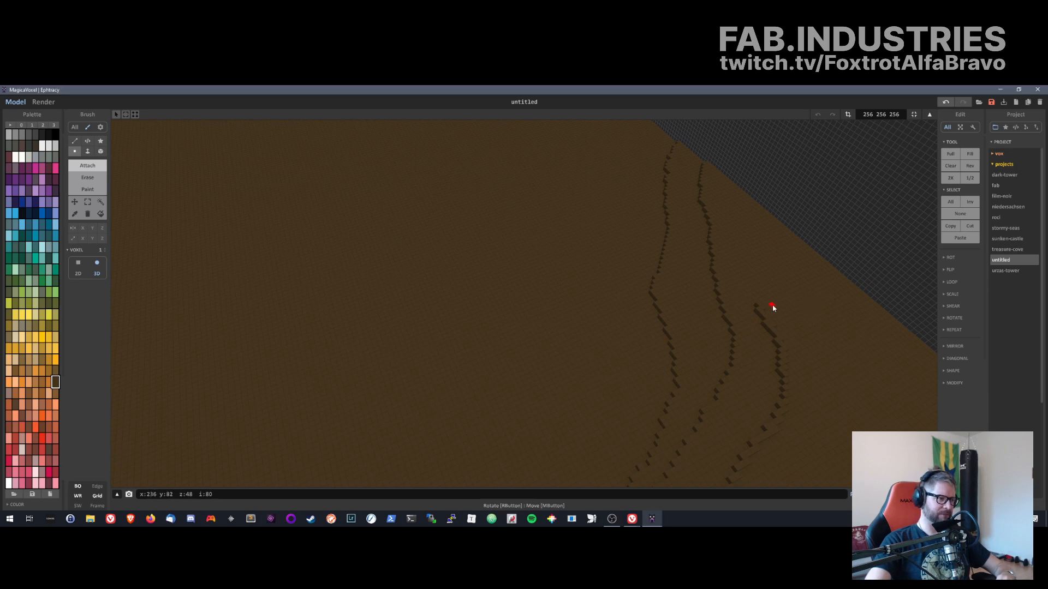
right_drag(773, 308, 528, 355)
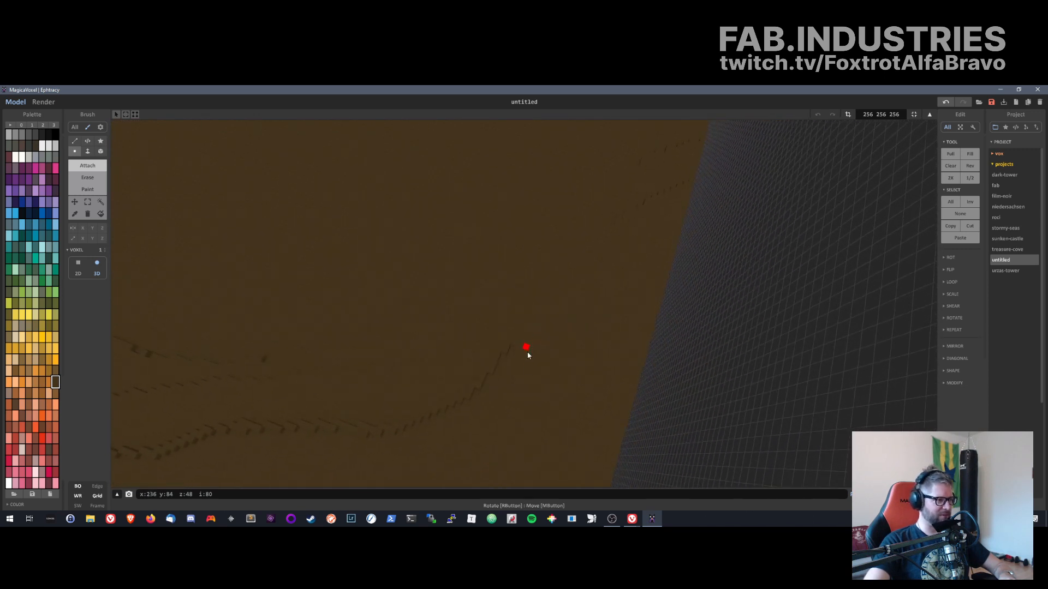
right_drag(580, 400, 592, 365)
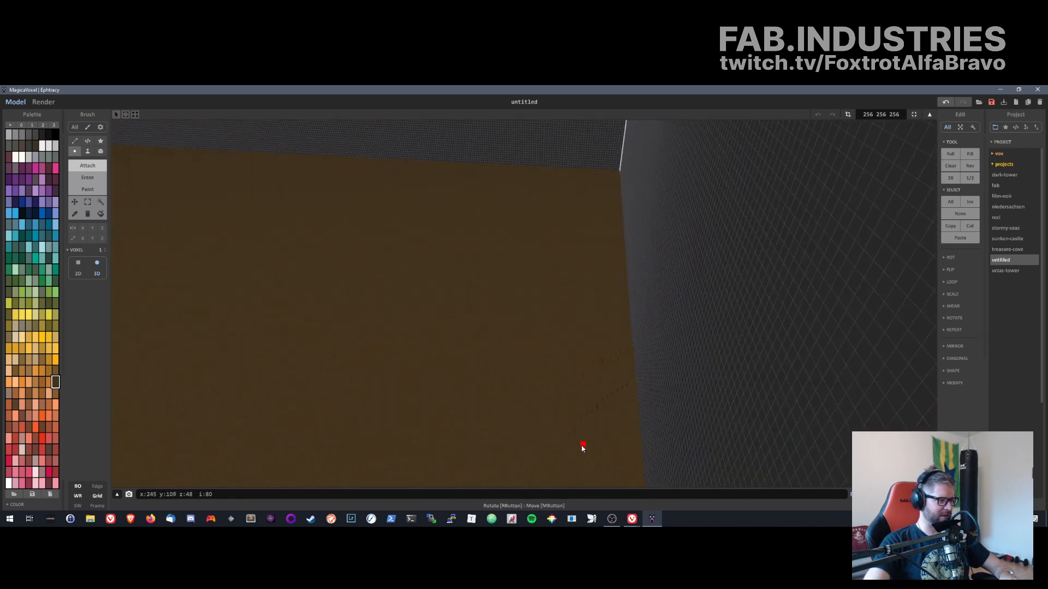
right_drag(581, 448, 473, 478)
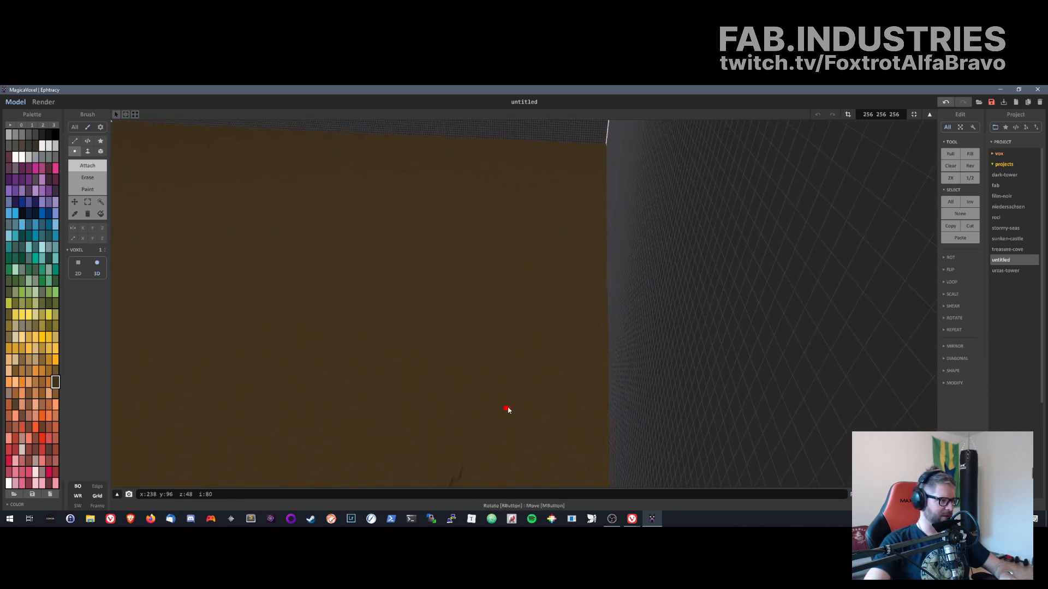
right_drag(507, 410, 497, 270)
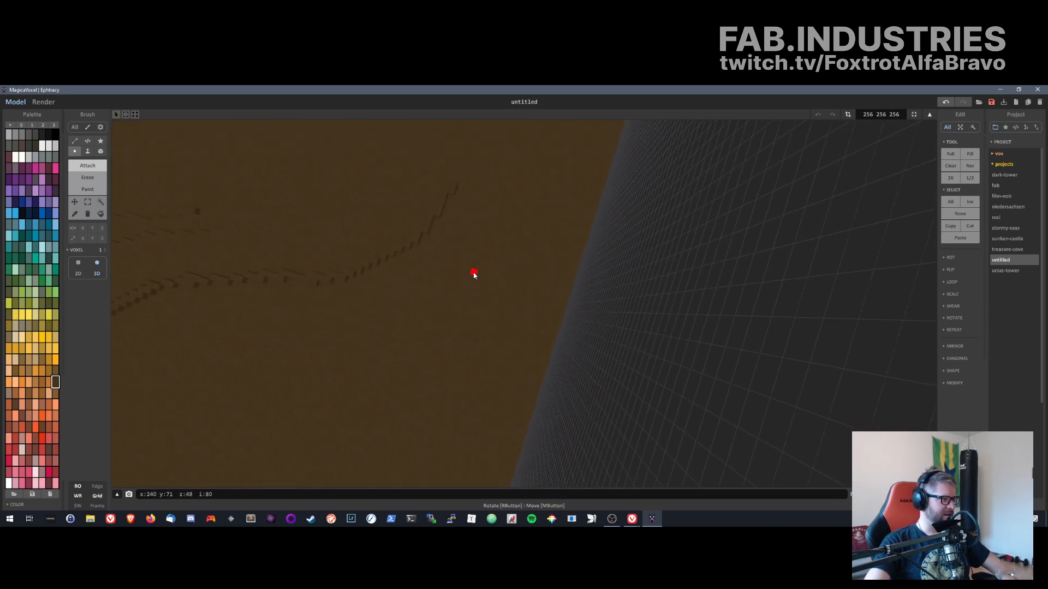
right_drag(451, 295, 696, 477)
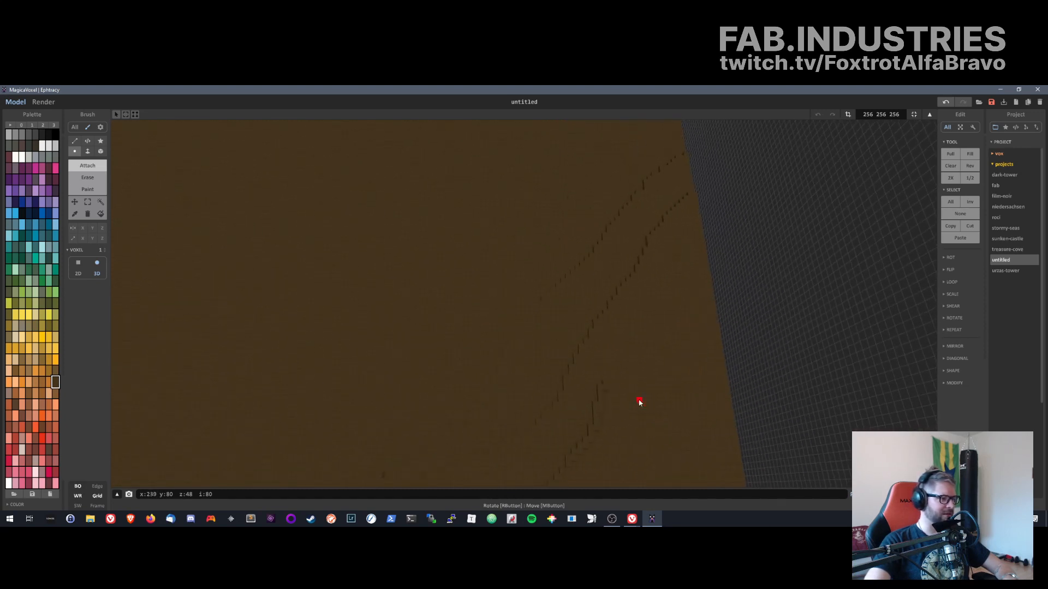
drag(623, 369, 647, 312)
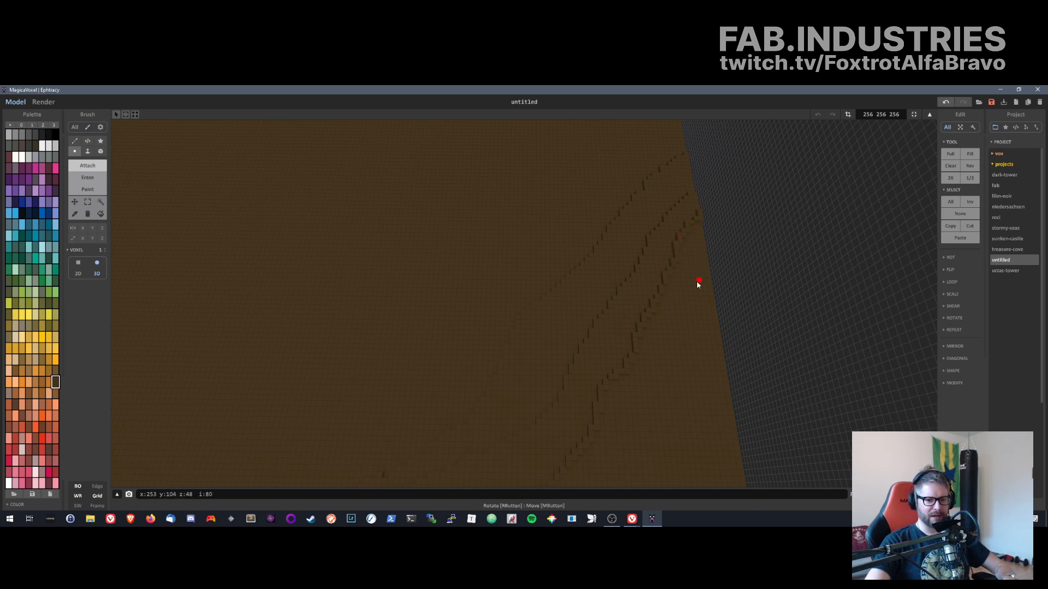
- Inspect the third winding line for gaps and extrude the corner area it bounds up one voxel with the Face brush
right_drag(696, 280, 763, 417)
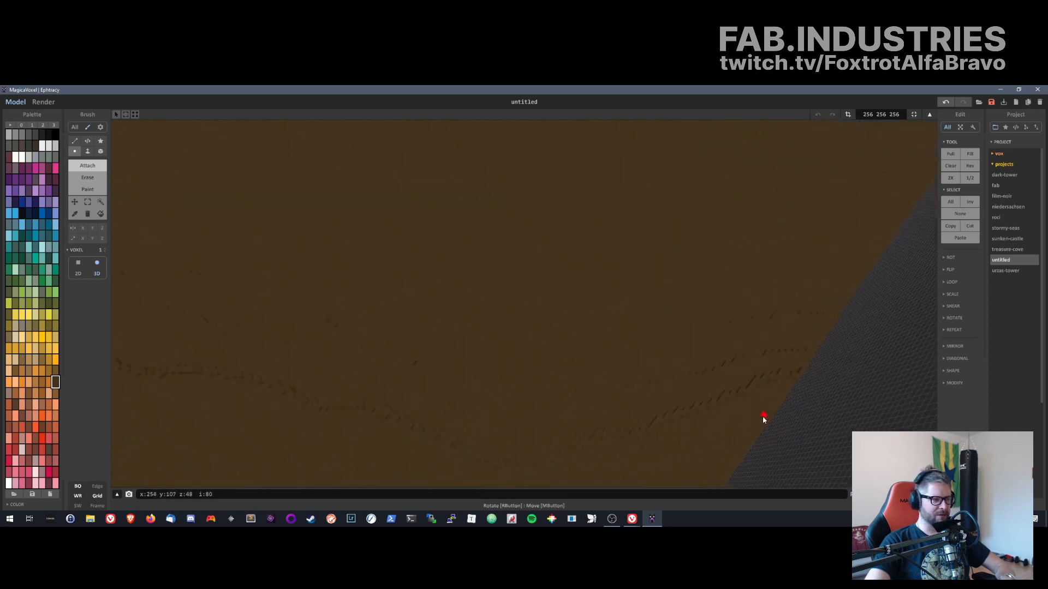
mouse_move(697, 213)
right_down()
mouse_move(411, 129)
mouse_move(355, 370)
mouse_move(347, 351)
mouse_move(280, 311)
mouse_move(710, 314)
mouse_move(599, 359)
mouse_move(689, 353)
right_up()
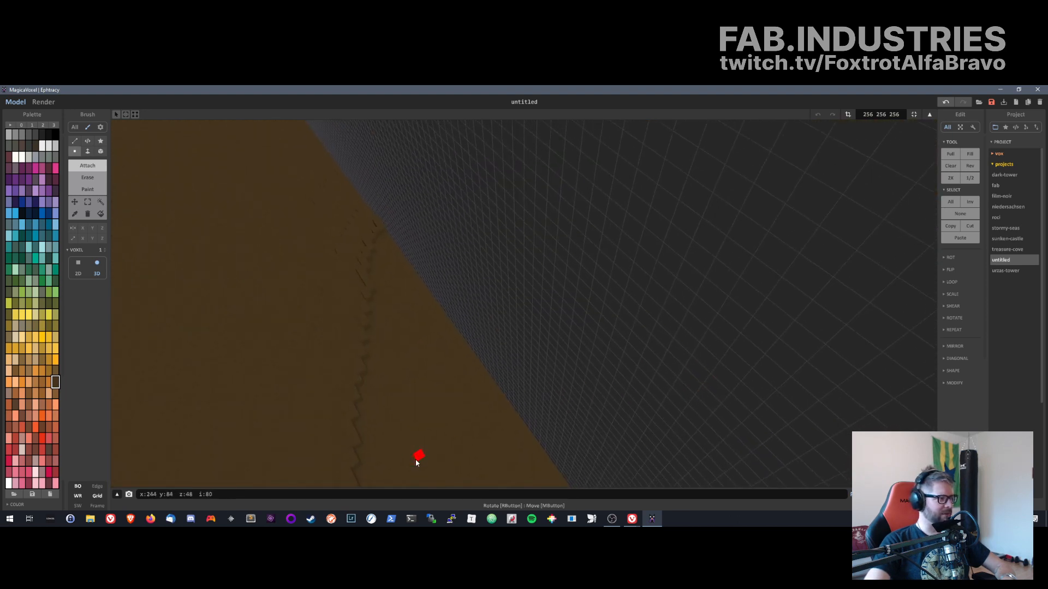
right_drag(414, 335, 702, 490)
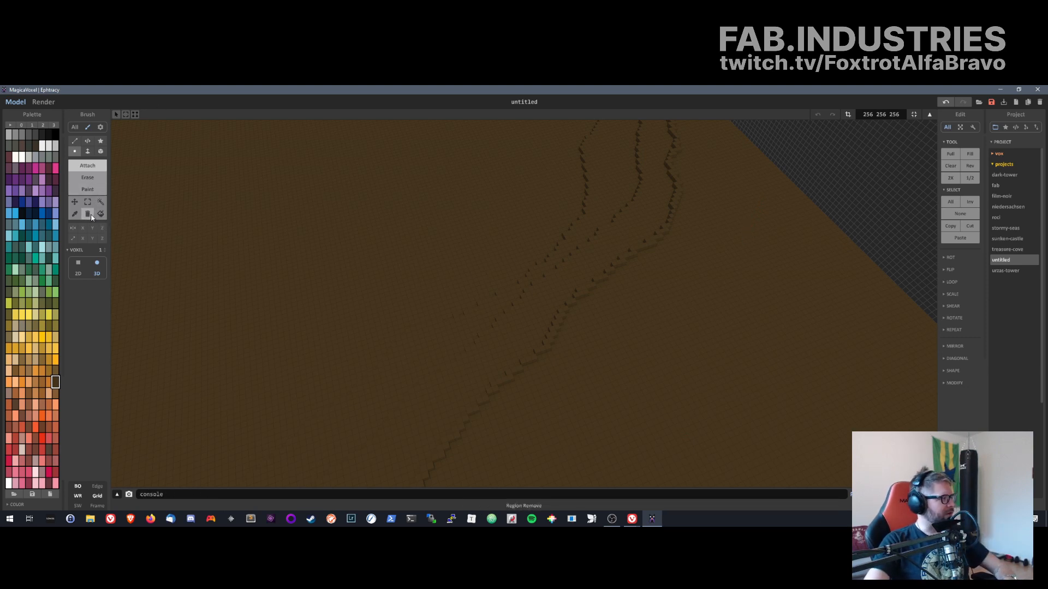
click(87, 151)
right_drag(707, 245, 587, 361)
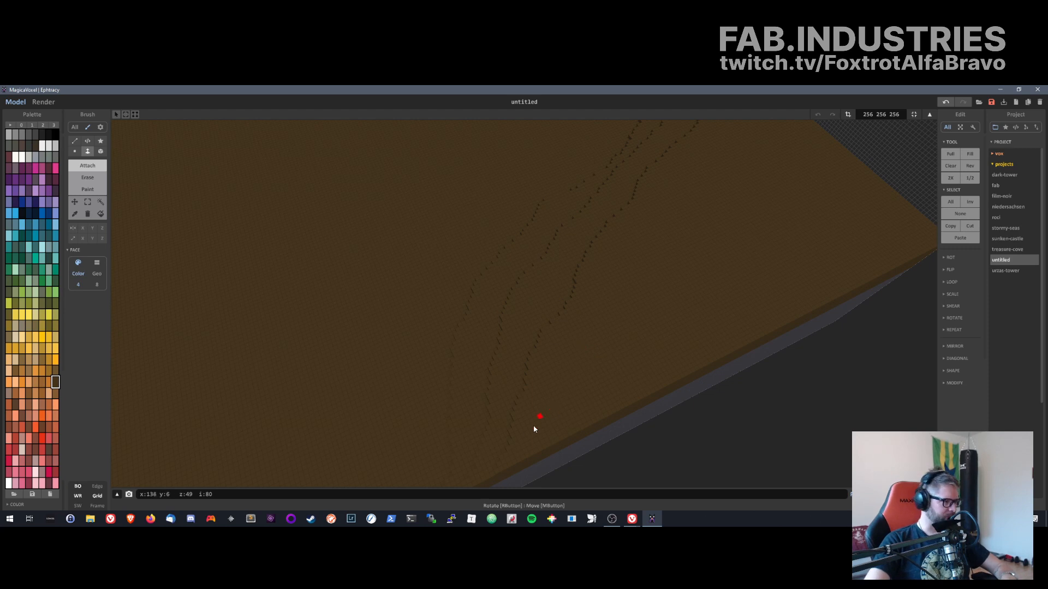
- Attach a fourth winding line from the terrain's near edge to its far edge and erase the stray voxels at its far end
click(75, 152)
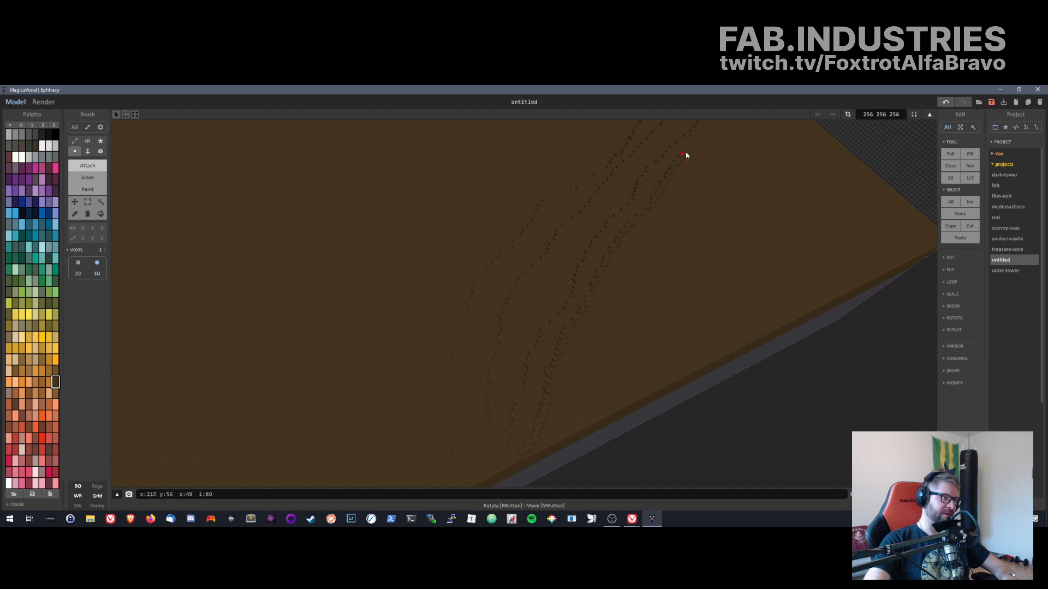
mouse_move(695, 145)
right_down()
mouse_move(746, 180)
mouse_move(713, 365)
mouse_move(681, 346)
mouse_move(804, 367)
mouse_move(720, 376)
mouse_move(788, 348)
right_up()
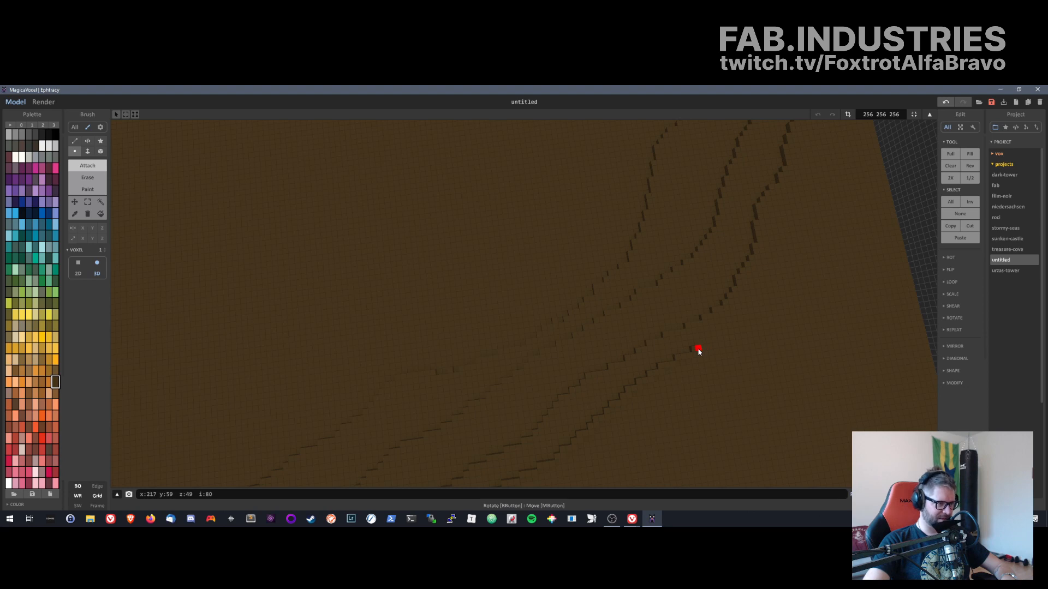
drag(764, 282, 819, 143)
right_drag(873, 134, 694, 409)
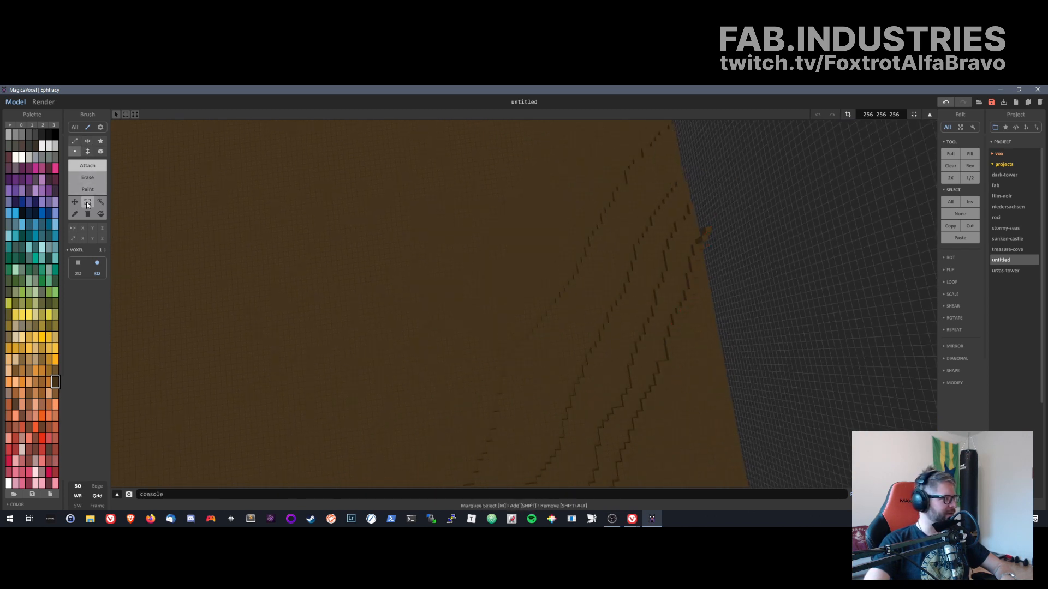
click(90, 177)
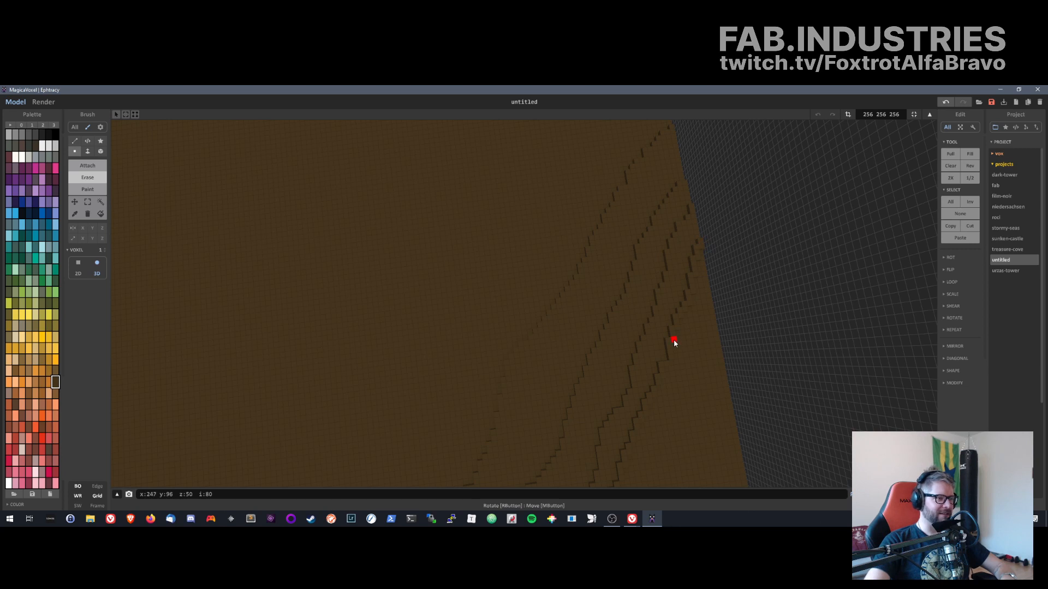
right_drag(672, 329, 680, 241)
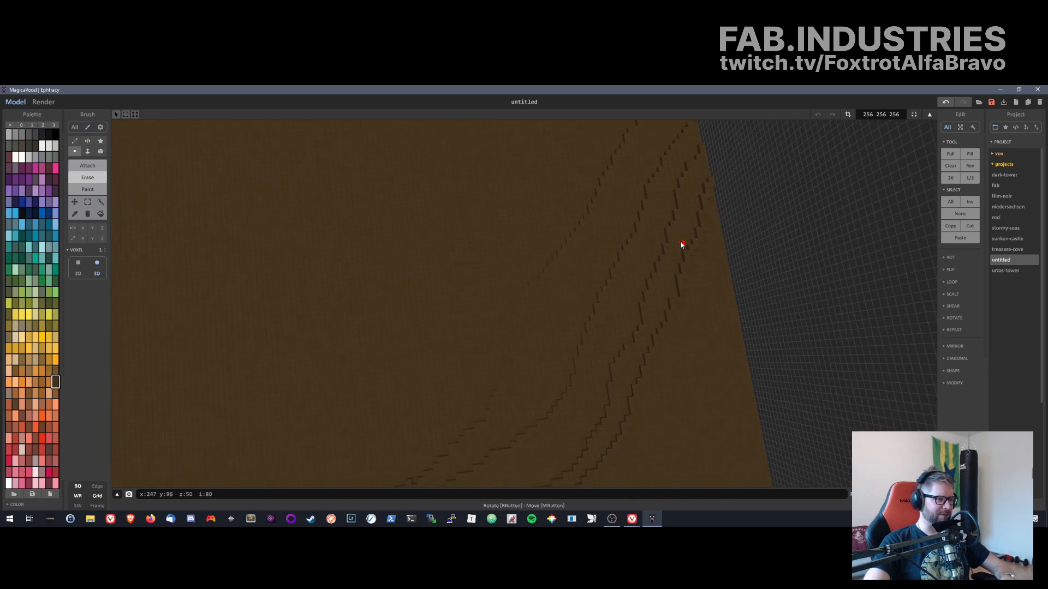
- Attach additional voxels along the corner side of the fourth winding line, following it back to the terrain's near edge
click(89, 165)
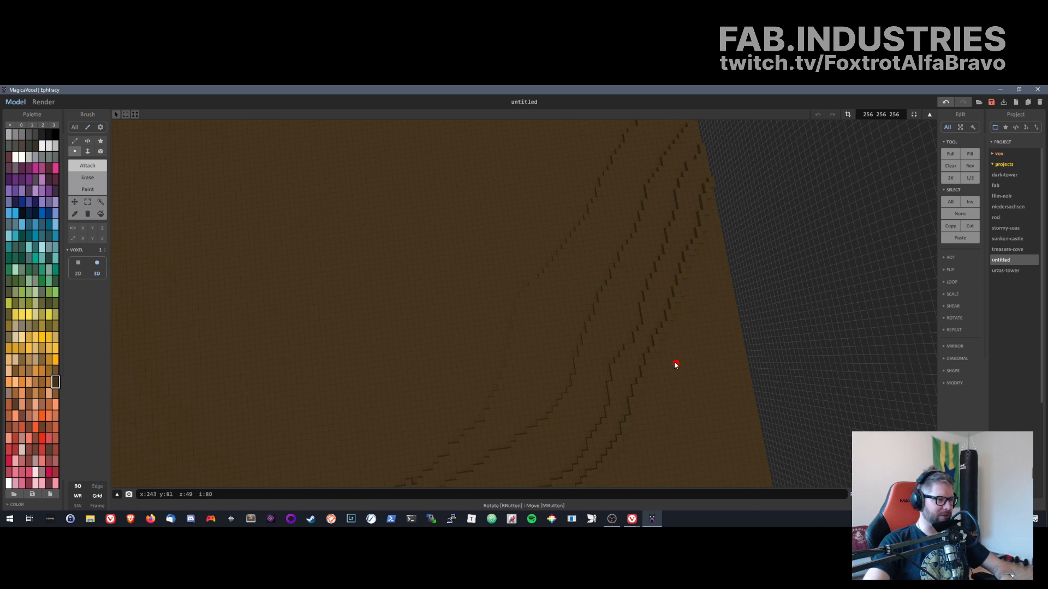
middle_drag(674, 366, 712, 173)
middle_drag(703, 475, 737, 322)
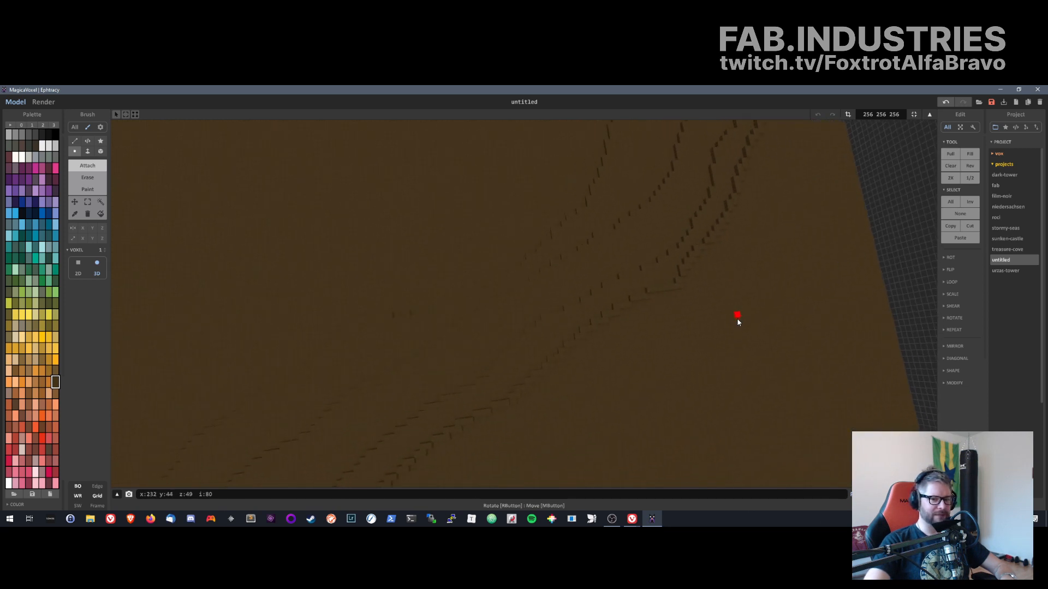
middle_drag(706, 382, 748, 269)
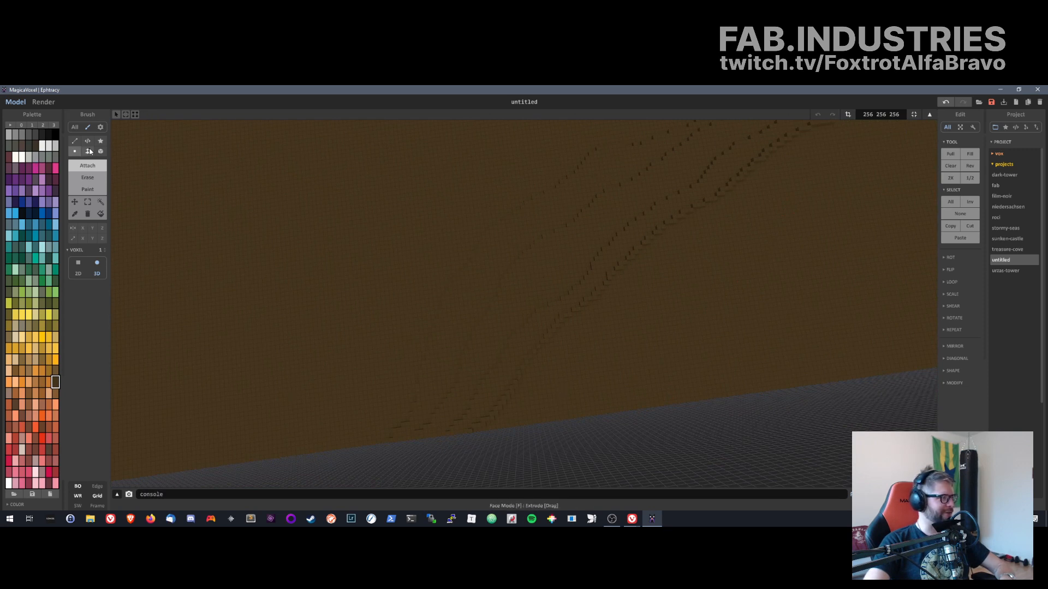
- Extrude the corner area bounded by the fourth winding line up one voxel with the Face brush, undoing the extra face edit
key(f)
right_drag(744, 283, 711, 292)
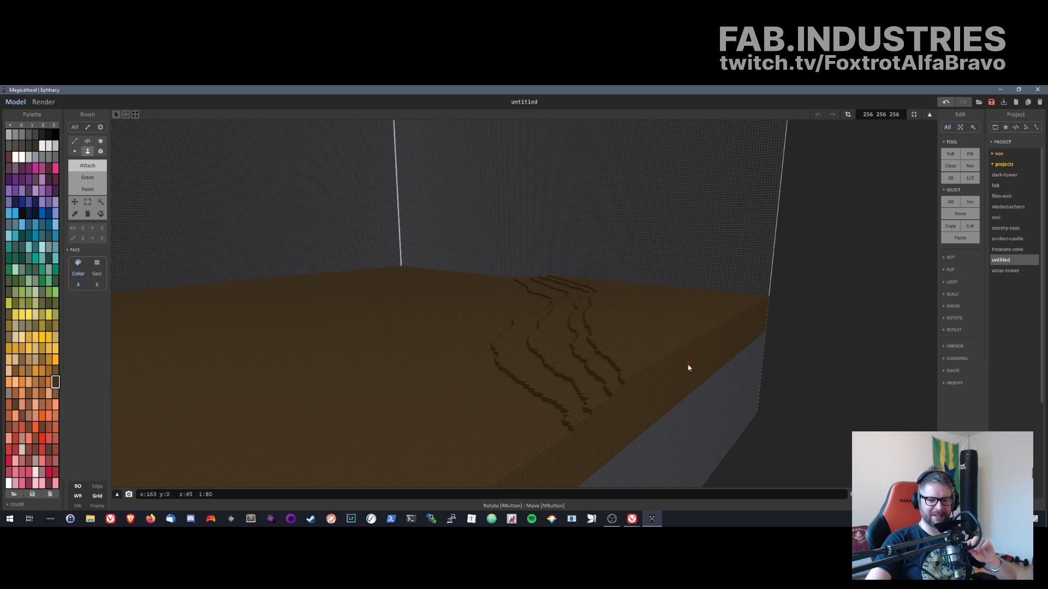
right_drag(690, 367, 640, 431)
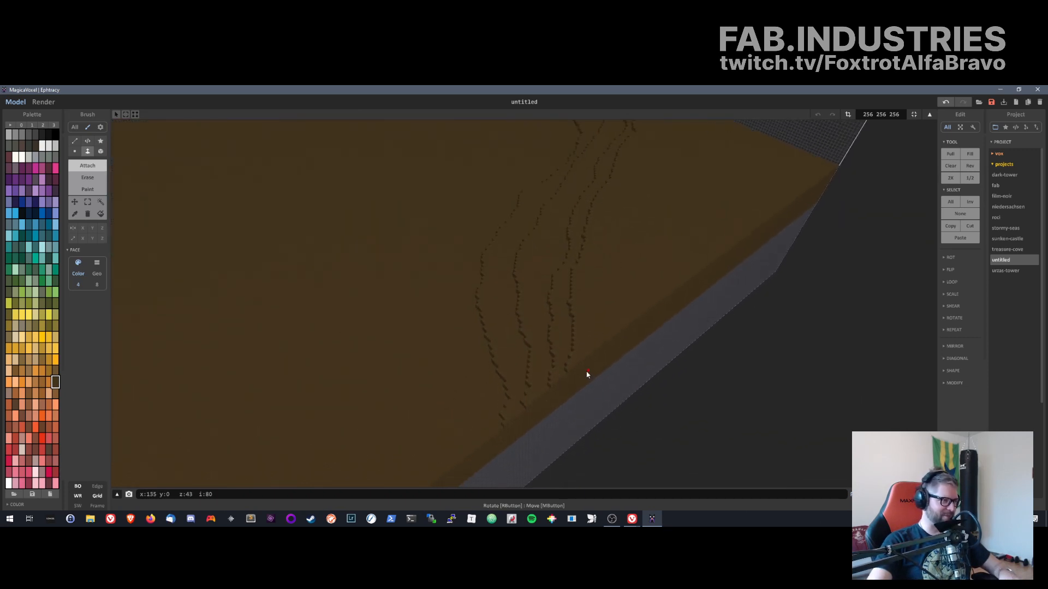
right_drag(605, 344, 603, 395)
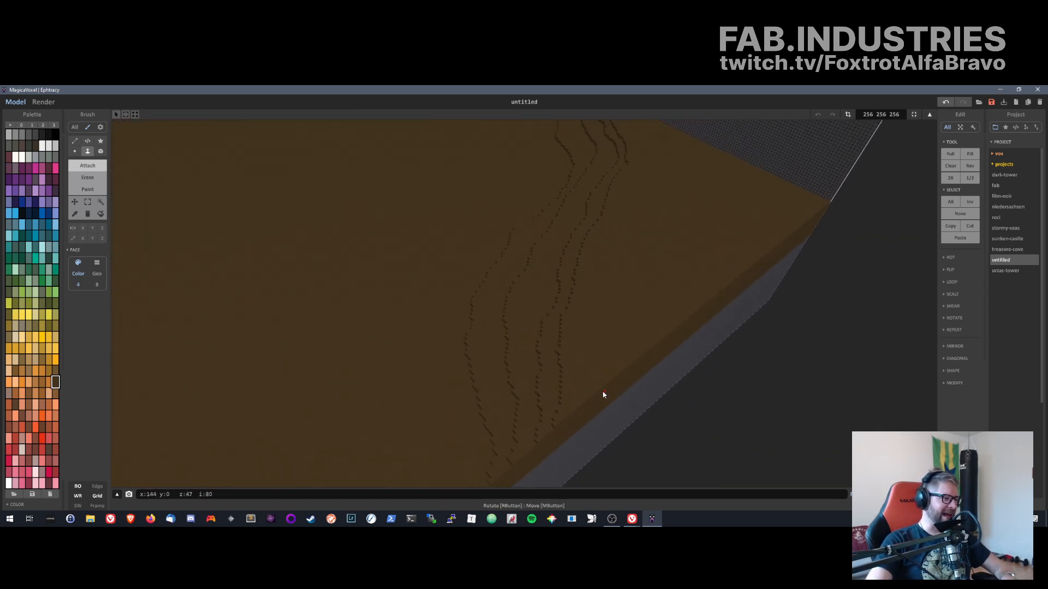
click(557, 359)
key(ctrl+z)
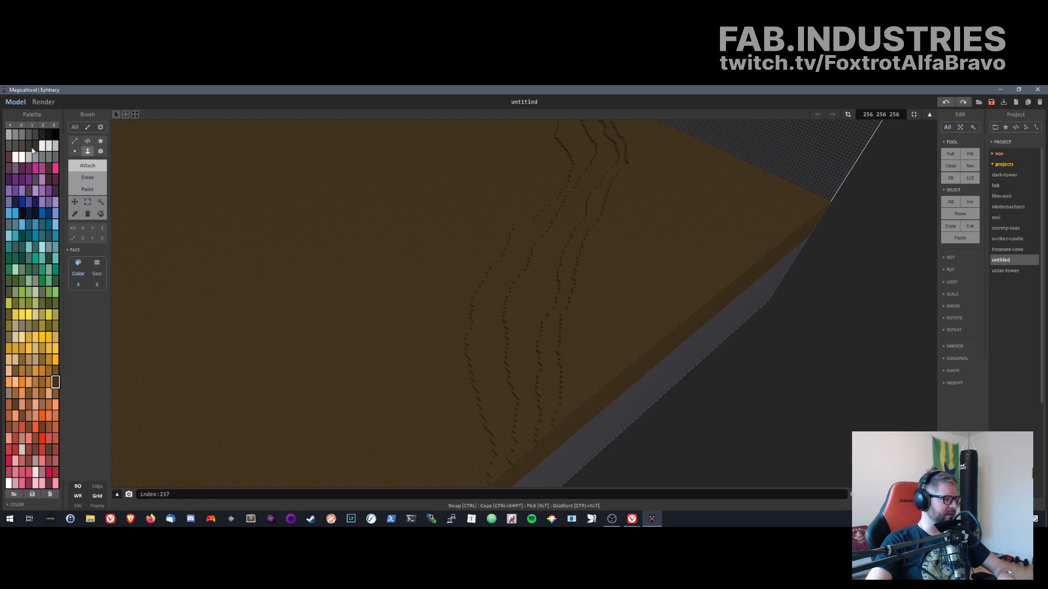
- Attach a fifth winding line with the Voxel brush on the corner side of the fourth, from the terrain's near edge to its far edge
click(75, 151)
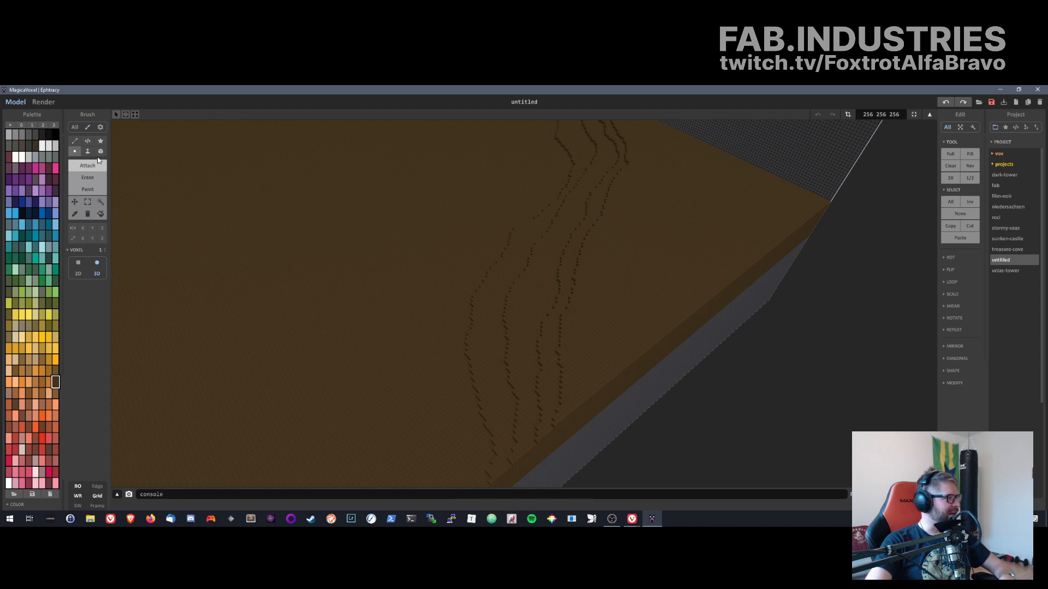
click(90, 178)
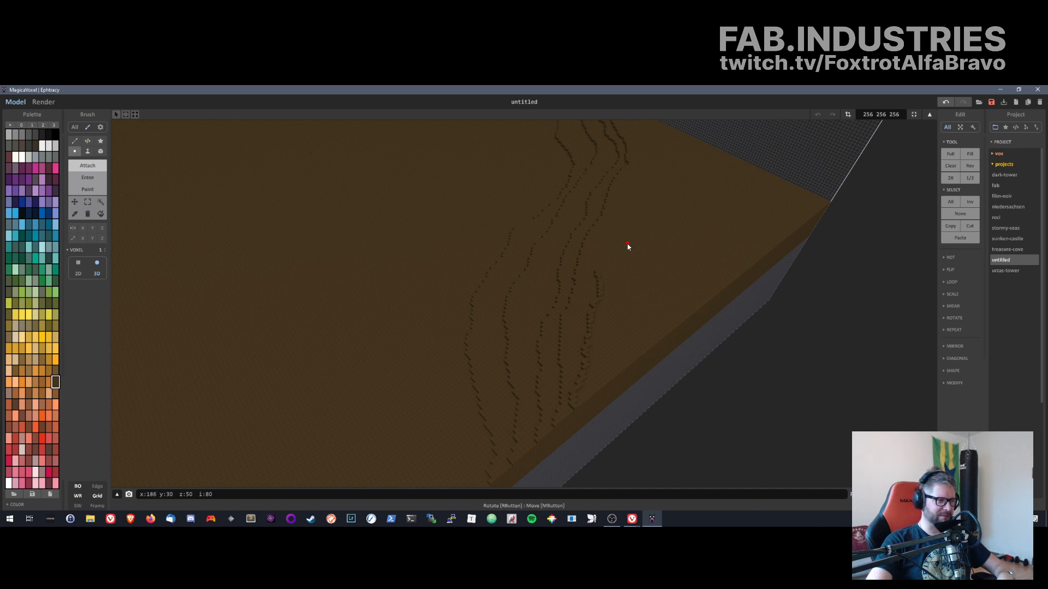
right_drag(628, 247, 574, 361)
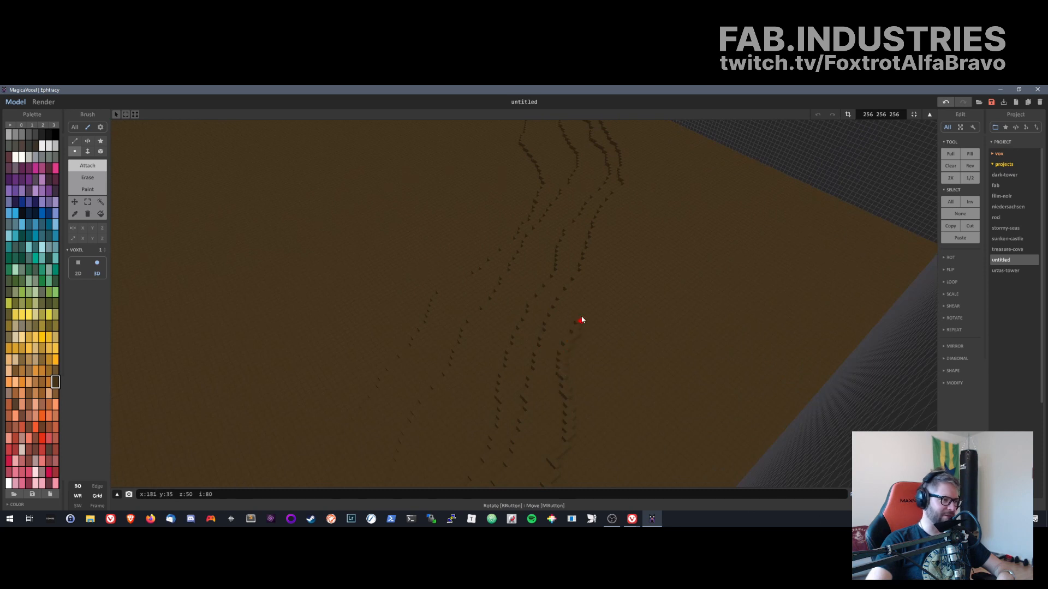
mouse_move(608, 277)
mouse_down()
mouse_move(632, 230)
mouse_move(628, 147)
mouse_up()
mouse_move(627, 147)
right_down()
mouse_move(551, 199)
mouse_move(518, 265)
mouse_move(550, 288)
mouse_move(600, 245)
right_up()
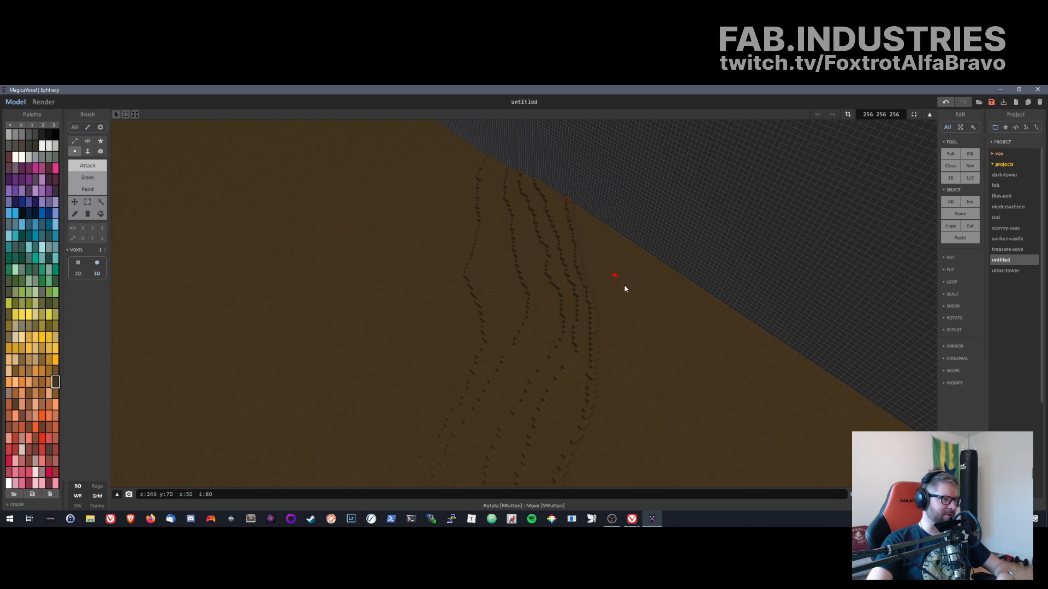
- Follow the fifth winding line back to the terrain's near edge, attaching voxels to close its gaps
right_drag(625, 289, 527, 469)
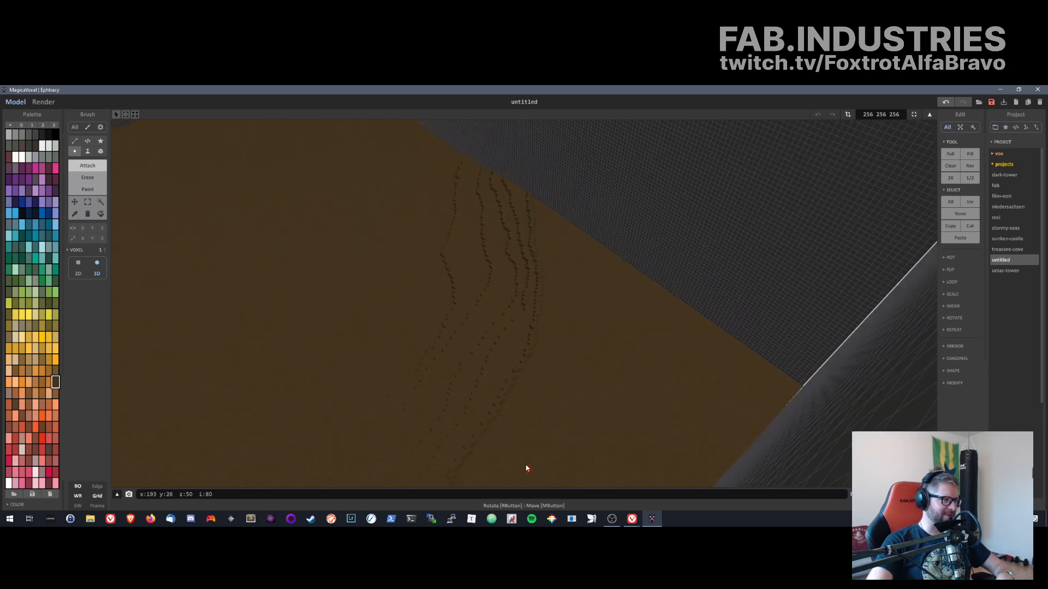
right_drag(493, 284, 550, 206)
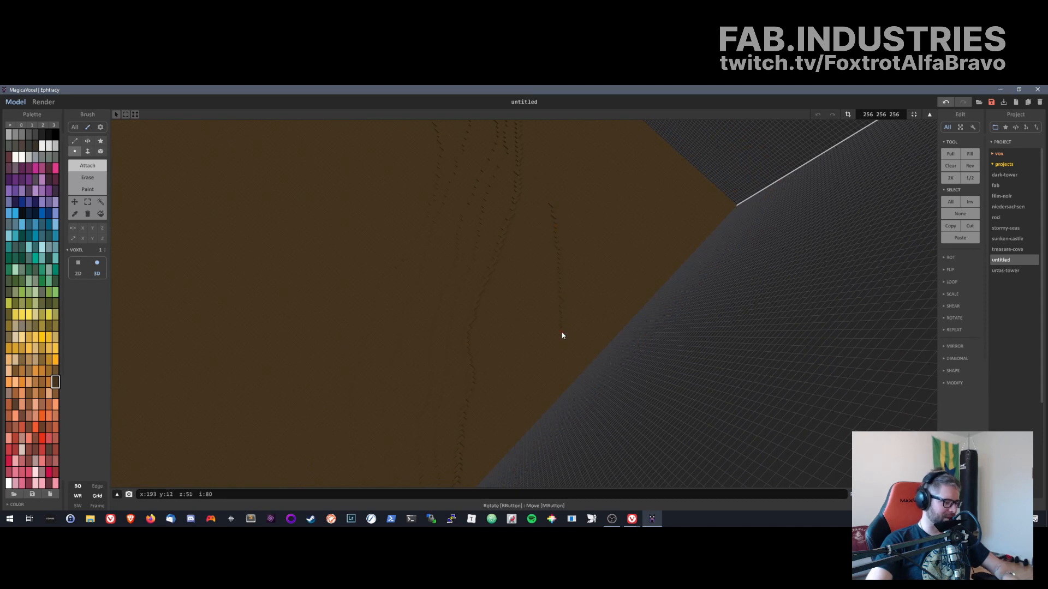
right_drag(545, 278, 529, 242)
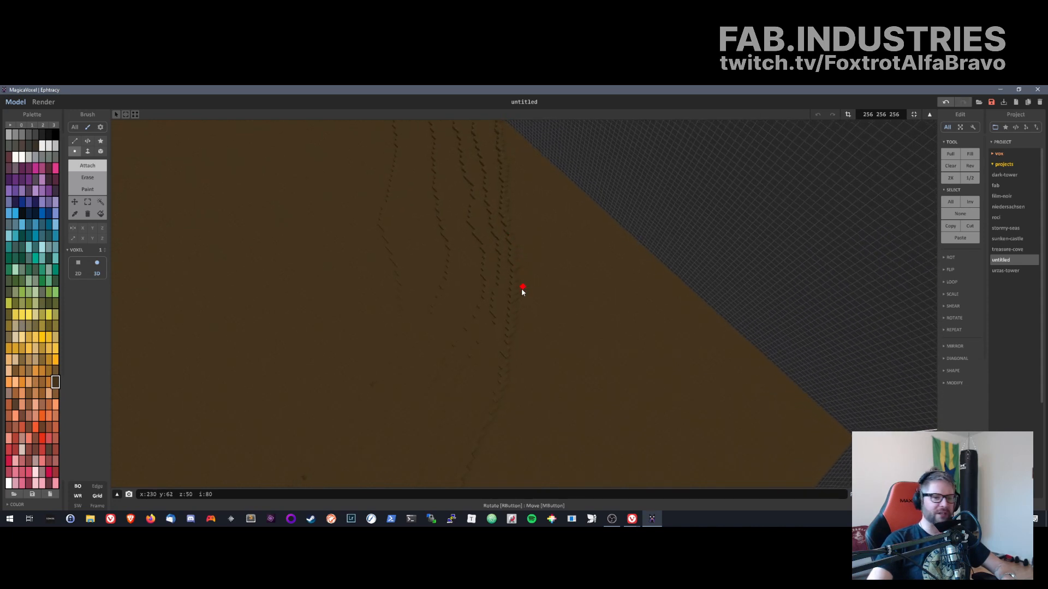
right_drag(516, 288, 554, 345)
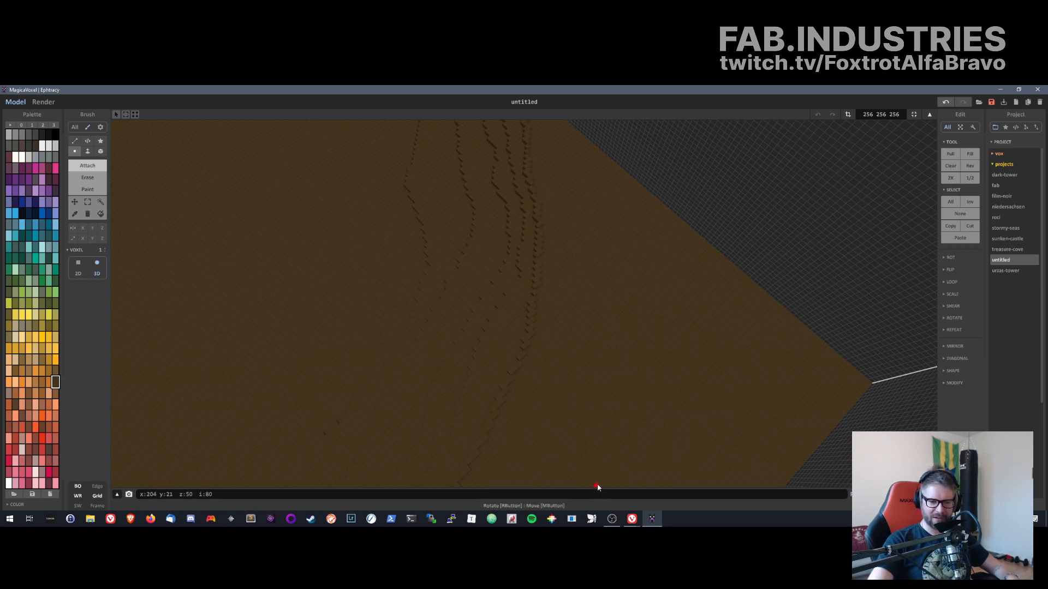
right_drag(593, 479, 592, 88)
right_drag(520, 406, 643, 201)
right_drag(600, 441, 580, 126)
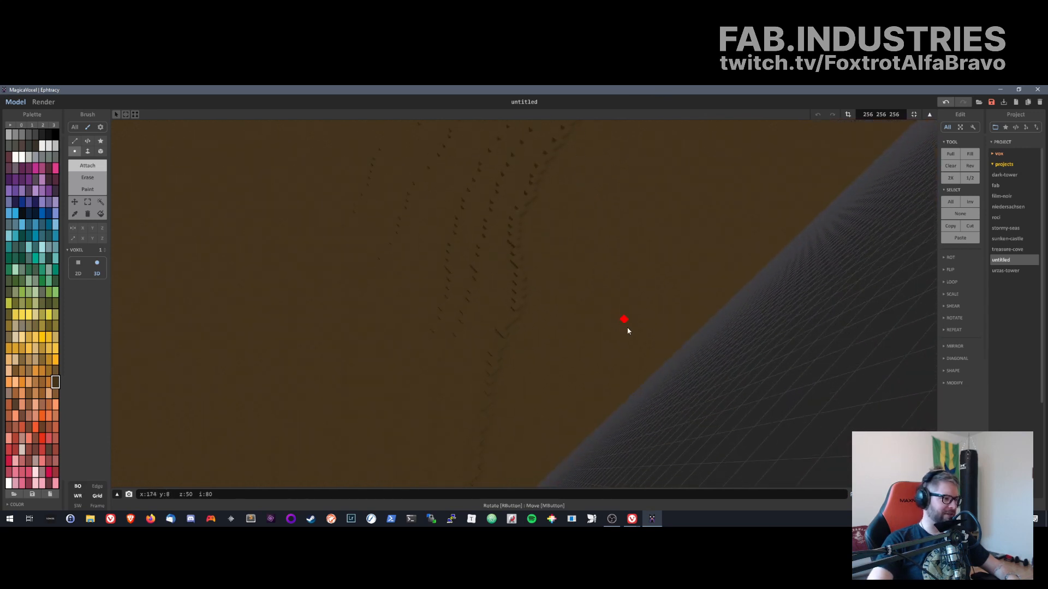
mouse_move(624, 323)
right_down()
mouse_move(615, 278)
mouse_move(636, 412)
mouse_move(568, 382)
mouse_move(589, 447)
mouse_move(561, 449)
mouse_move(528, 421)
mouse_move(526, 304)
mouse_move(579, 208)
right_up()
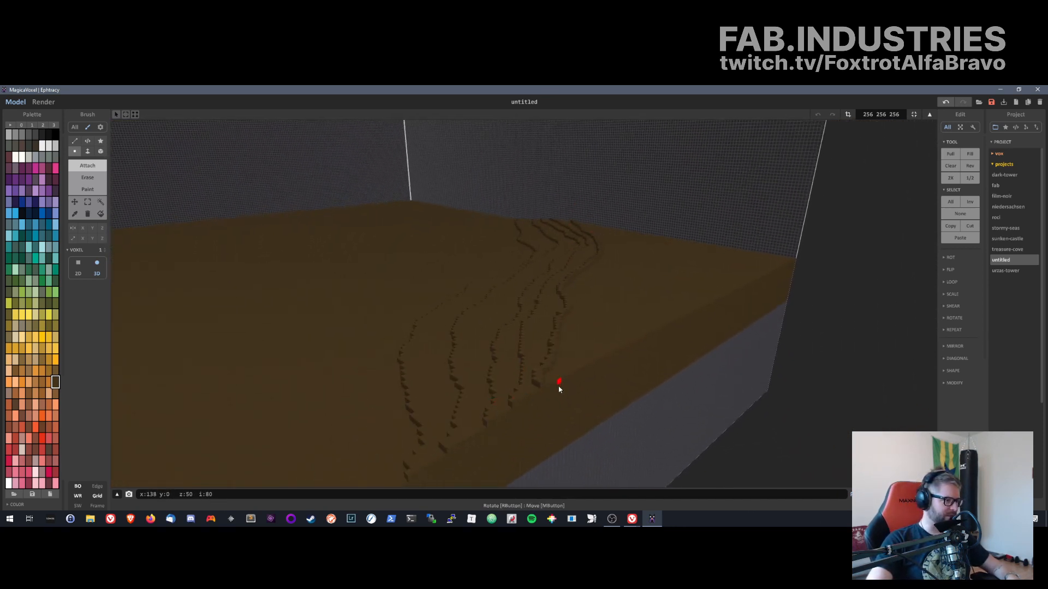
right_drag(559, 385, 556, 448)
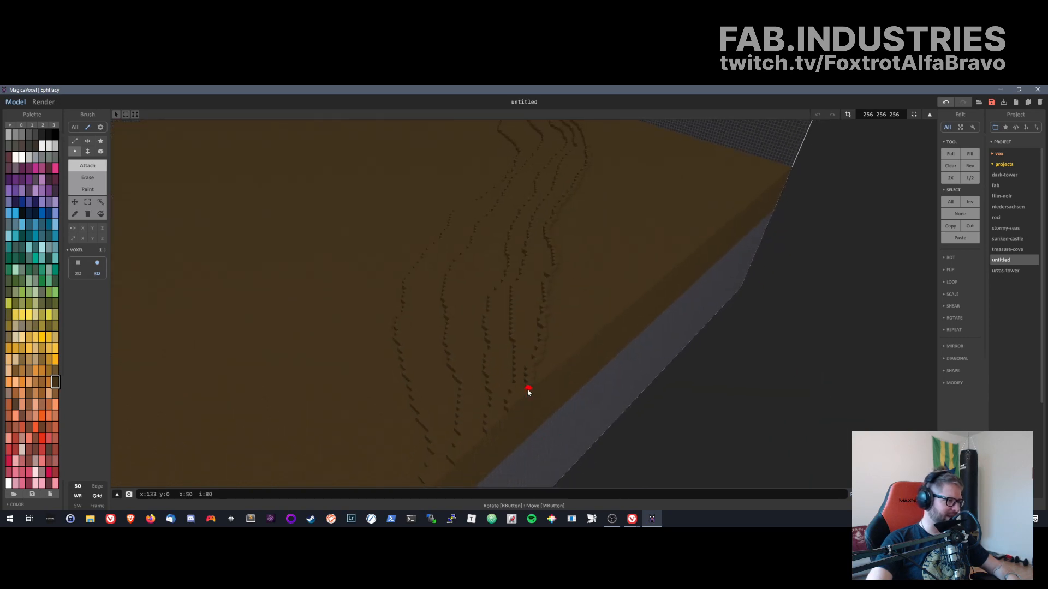
right_drag(592, 321, 610, 245)
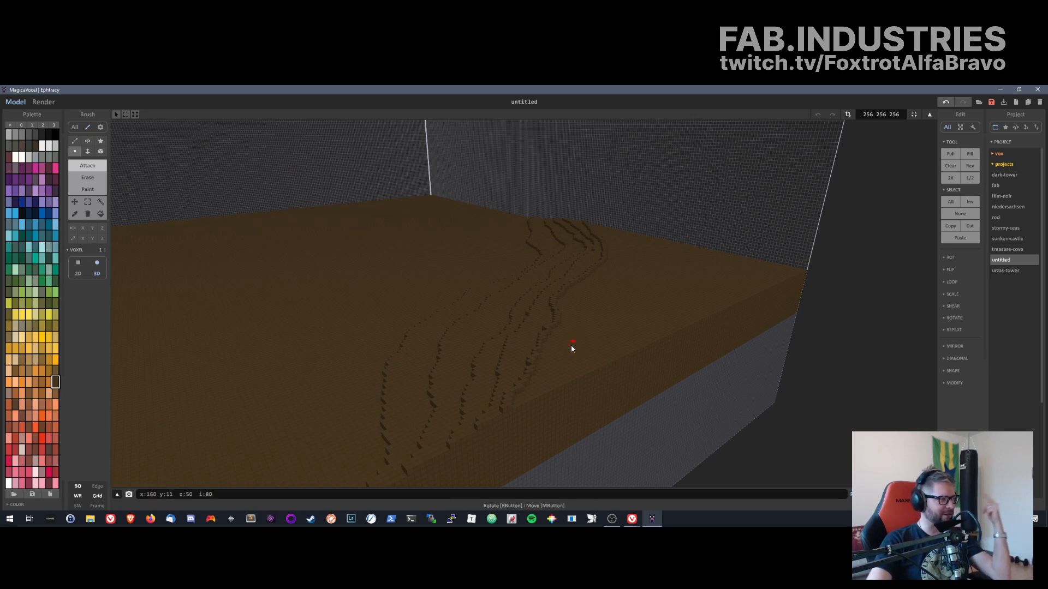
- Extrude the corner area bounded by the fifth winding line up one voxel with the Face brush and check the new terrace edge
click(85, 155)
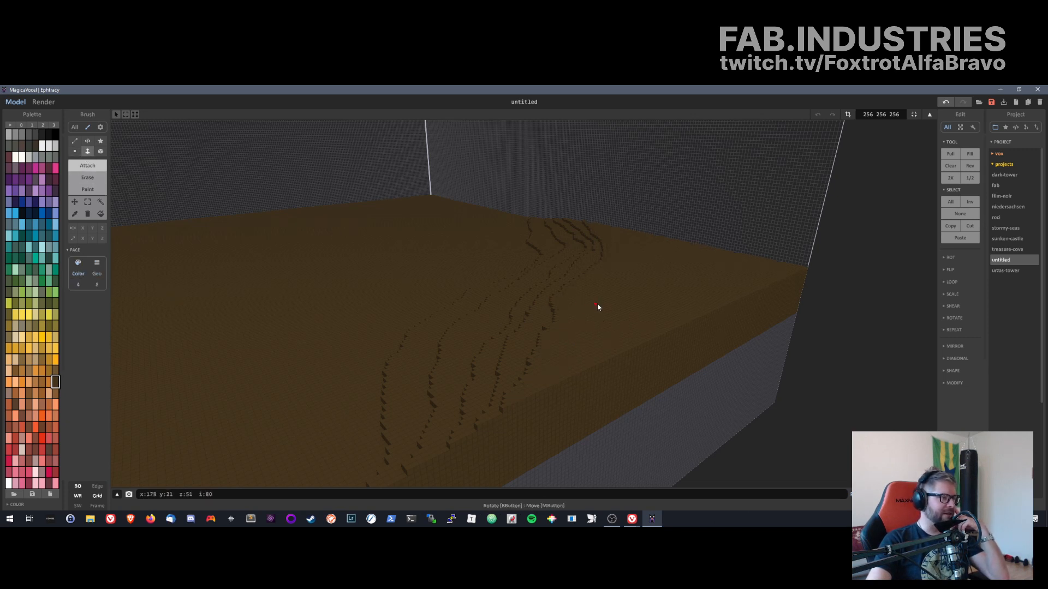
scroll(594, 345, up, 5)
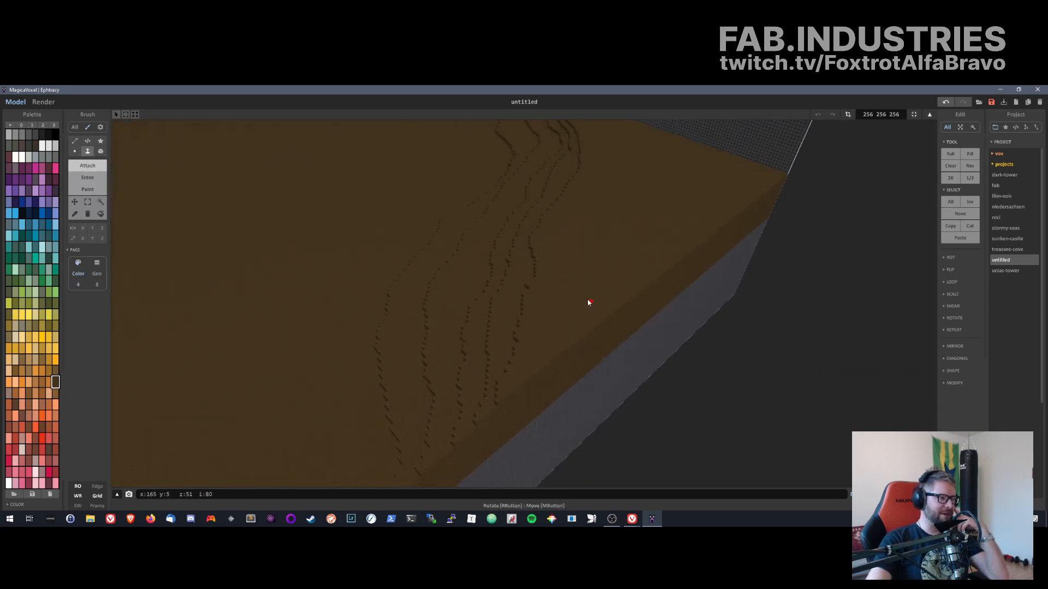
scroll(577, 291, up, 3)
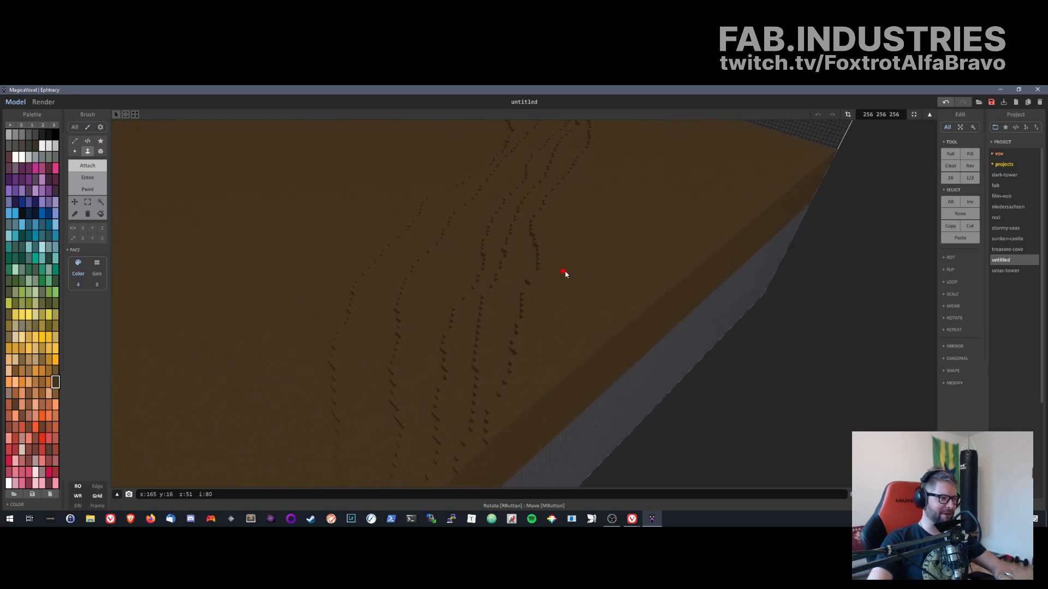
scroll(568, 305, up, 5)
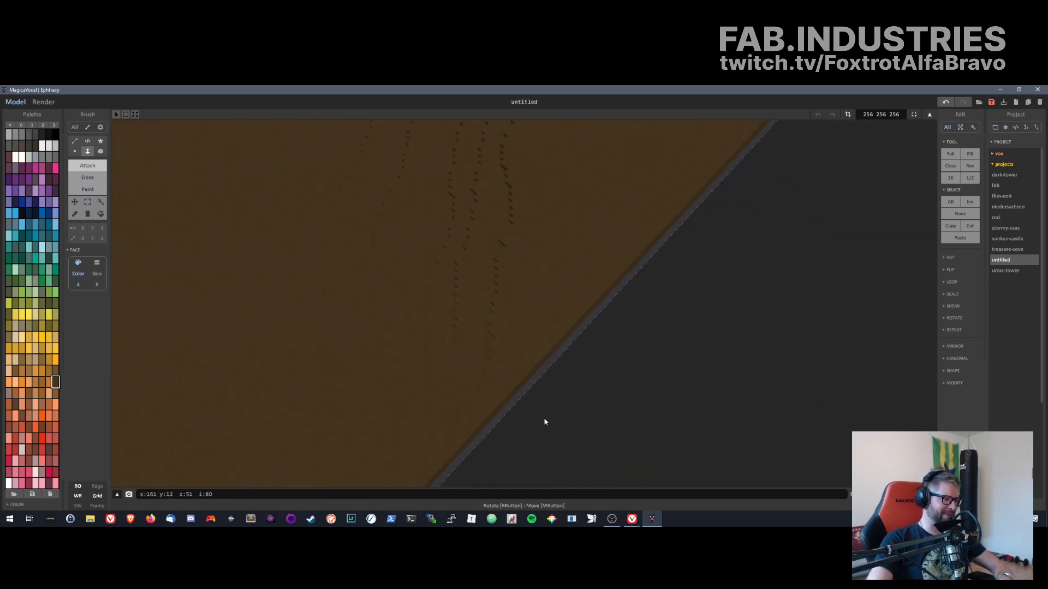
scroll(534, 360, down, 5)
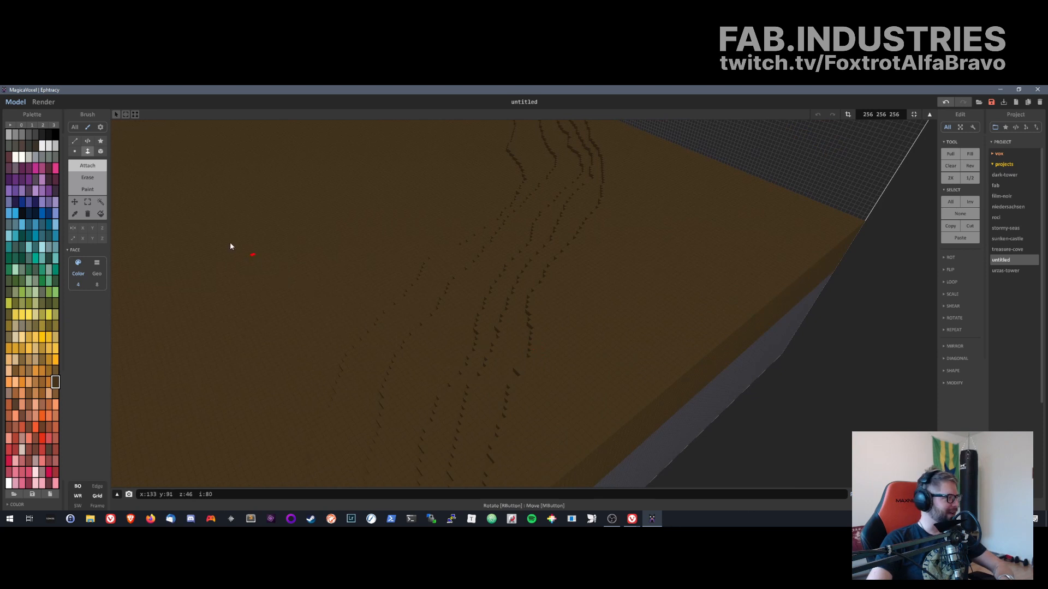
click(80, 176)
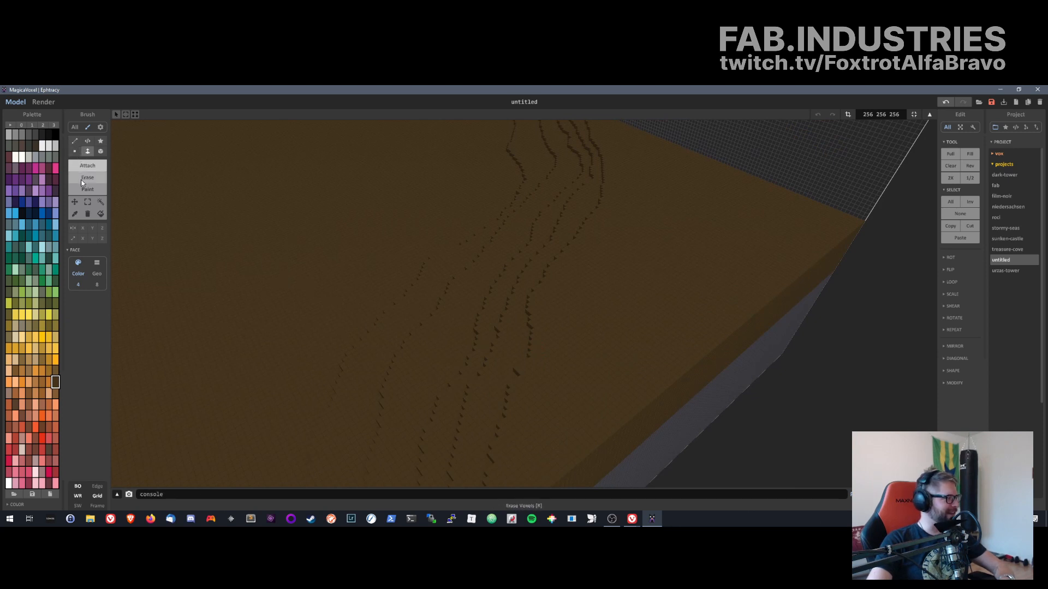
click(518, 371)
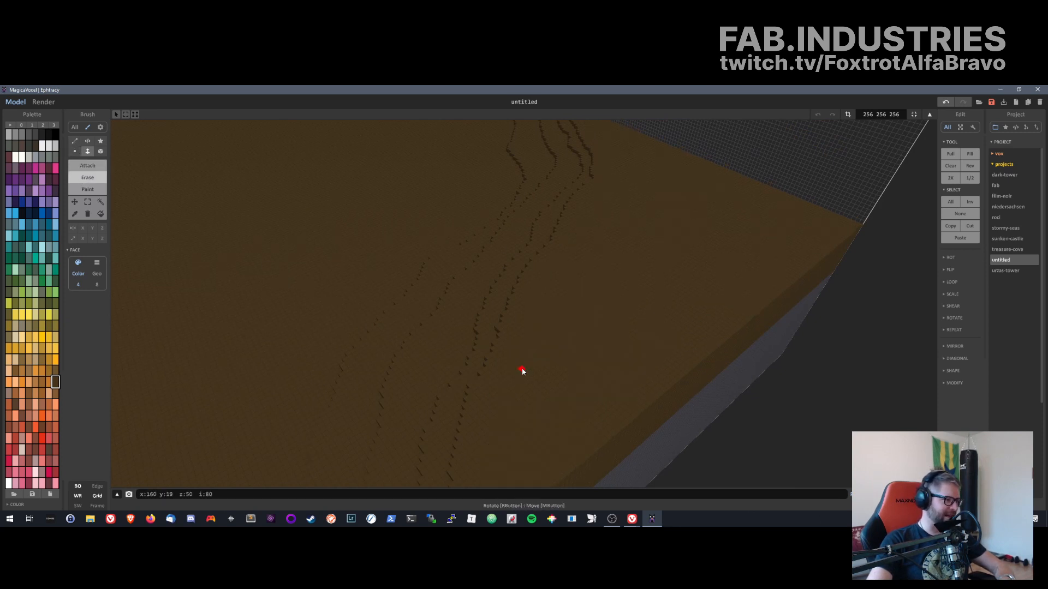
key(ctrl+z)
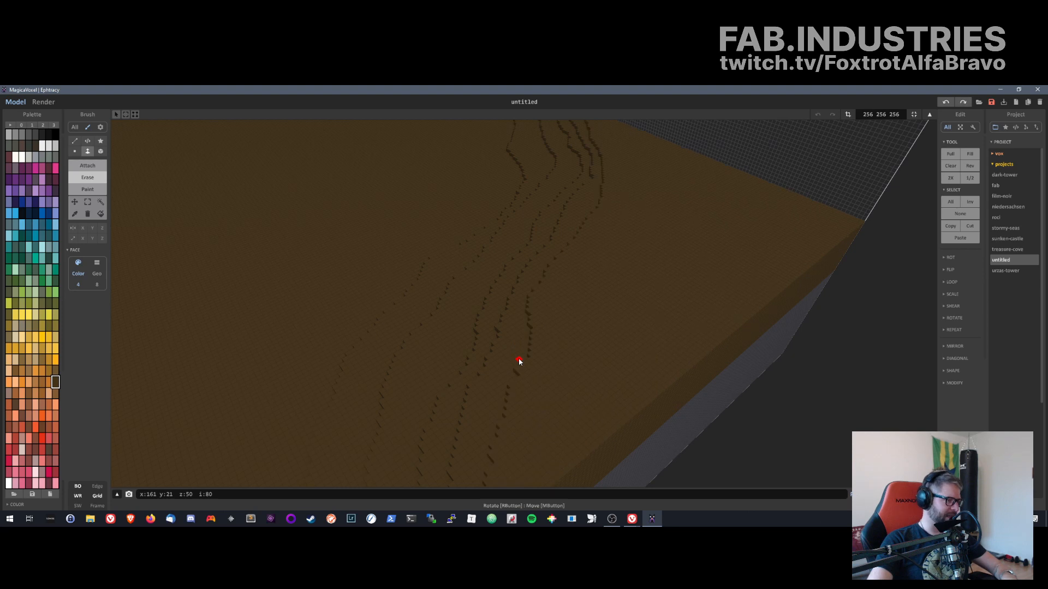
- Erase the stray voxel in the bend of the fifth terrace edge with the Voxel brush
click(75, 151)
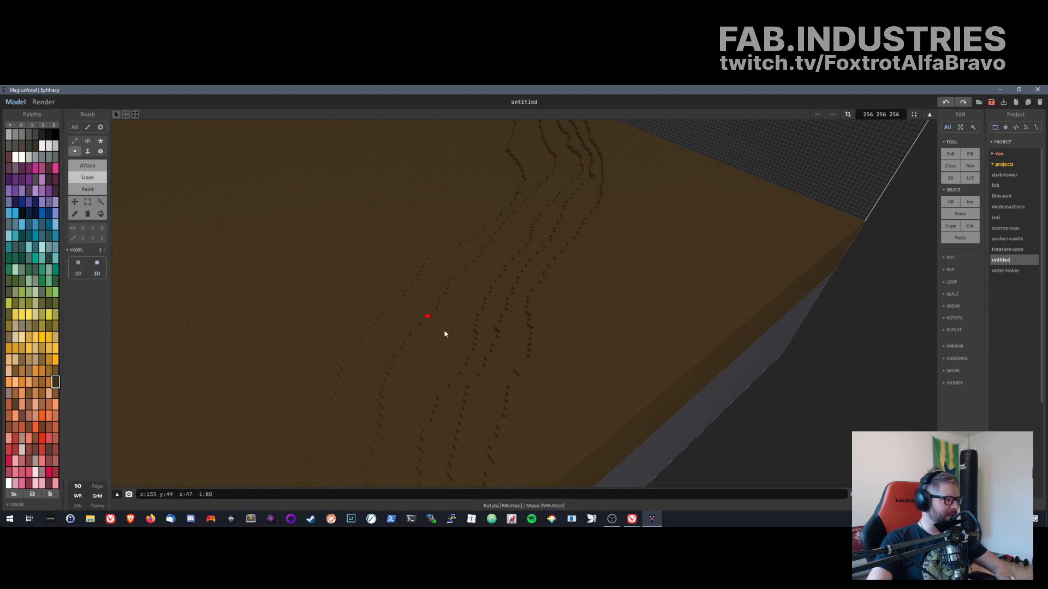
click(517, 372)
right_drag(519, 370, 540, 206)
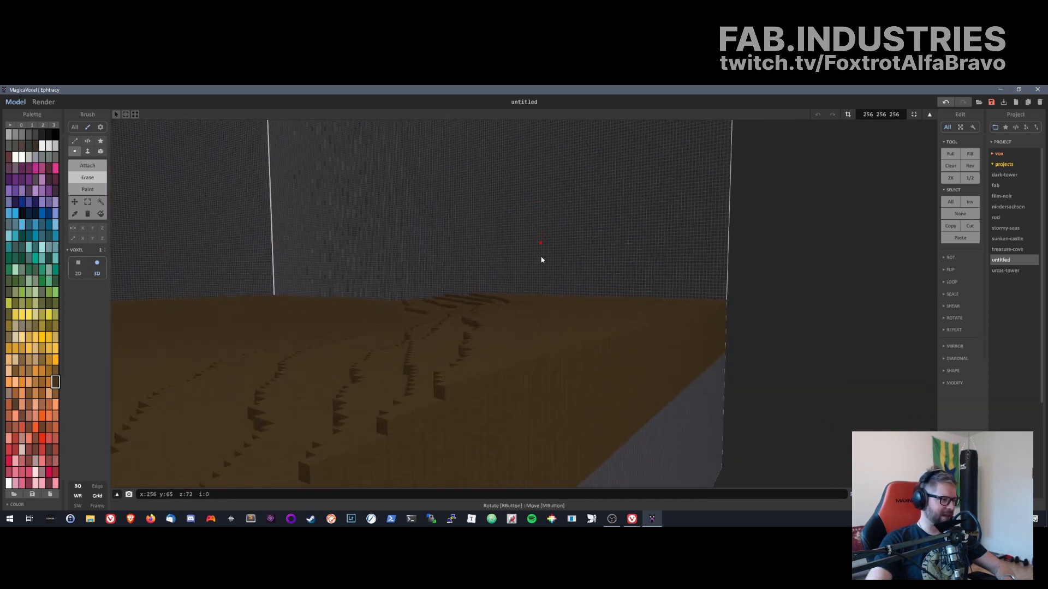
- Examine the five terrace edges from low and high angles for their overall shape and any irregularities
right_drag(540, 257, 532, 312)
scroll(532, 309, down, 5)
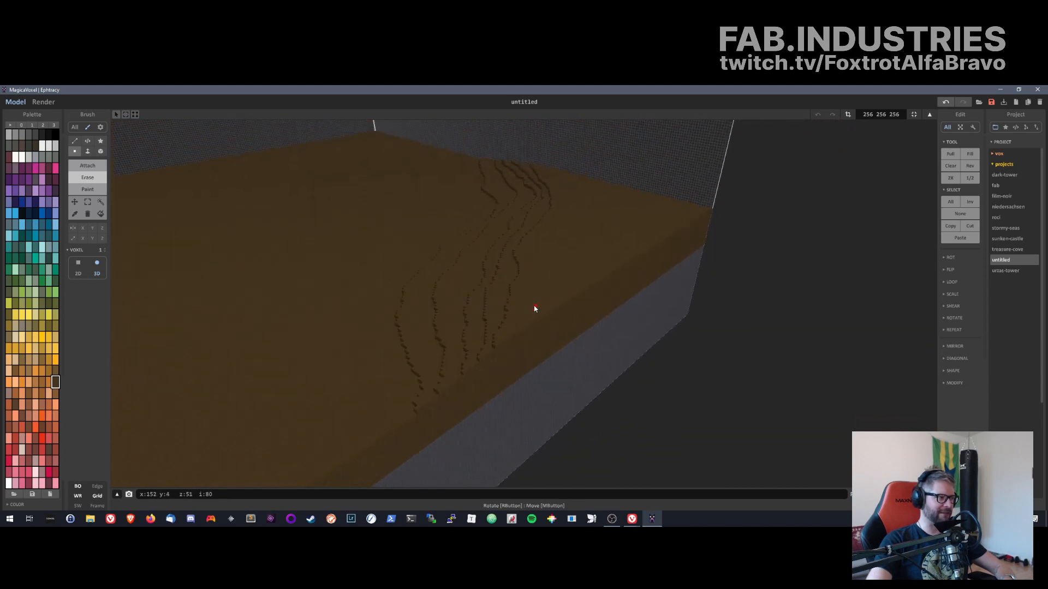
scroll(554, 251, up, 2)
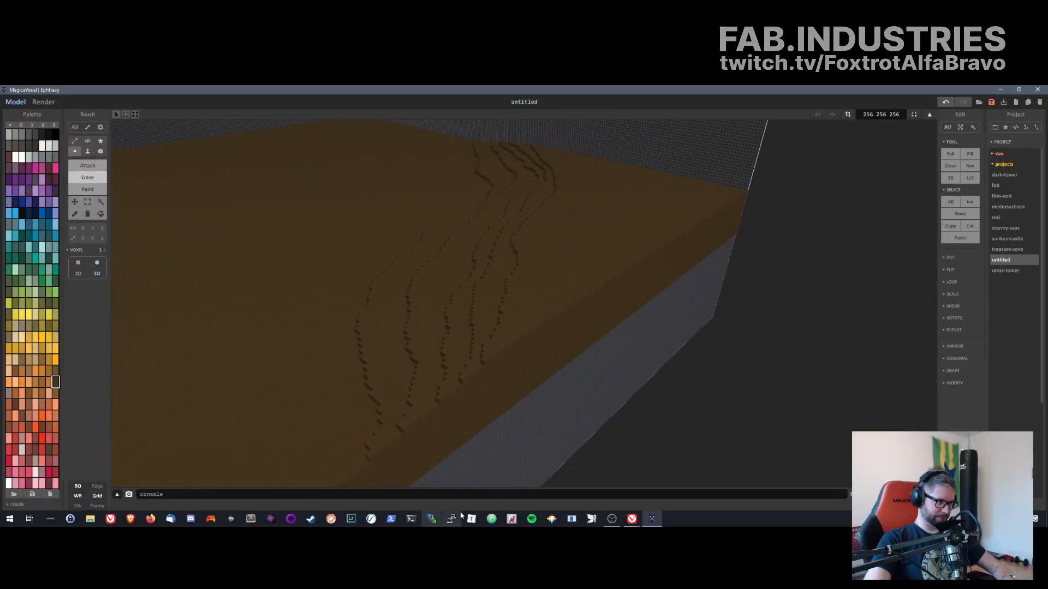
right_drag(772, 362, 735, 407)
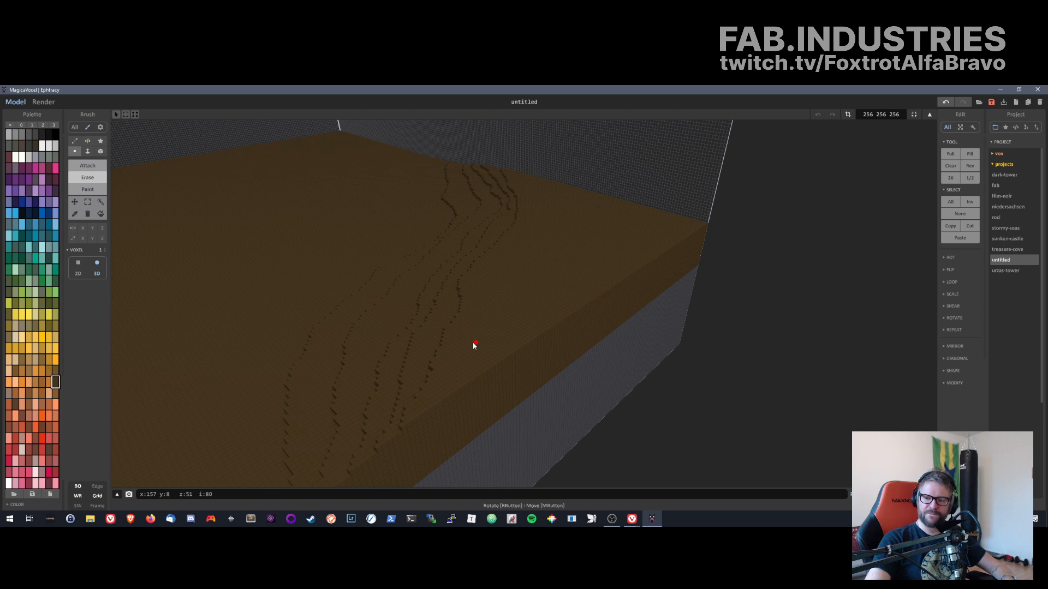
mouse_move(456, 431)
right_down()
mouse_move(385, 129)
mouse_move(490, 210)
mouse_move(389, 283)
mouse_move(498, 253)
right_up()
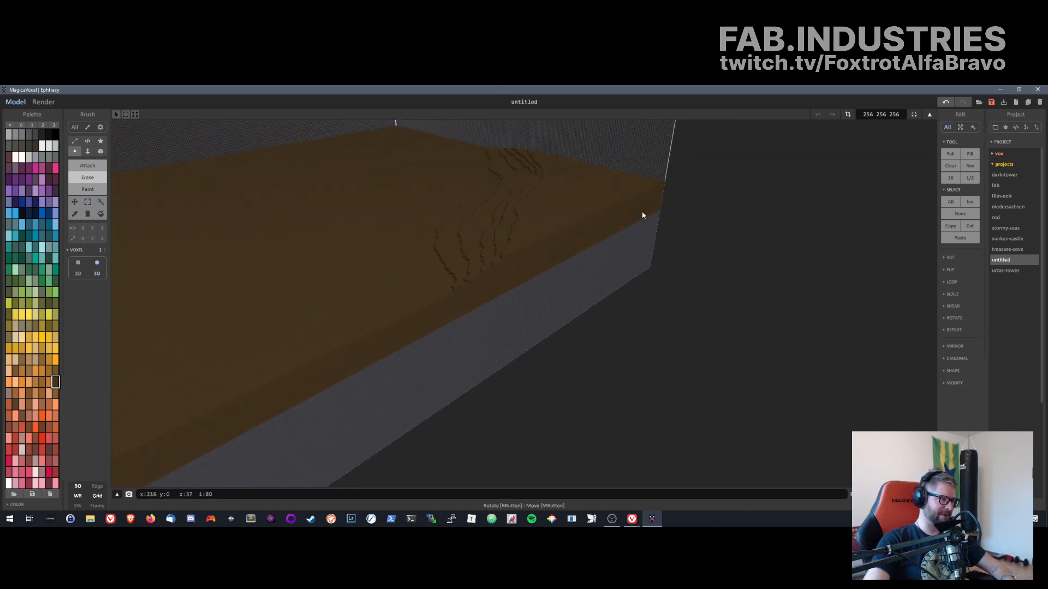
right_drag(607, 188, 562, 326)
scroll(573, 318, up, 4)
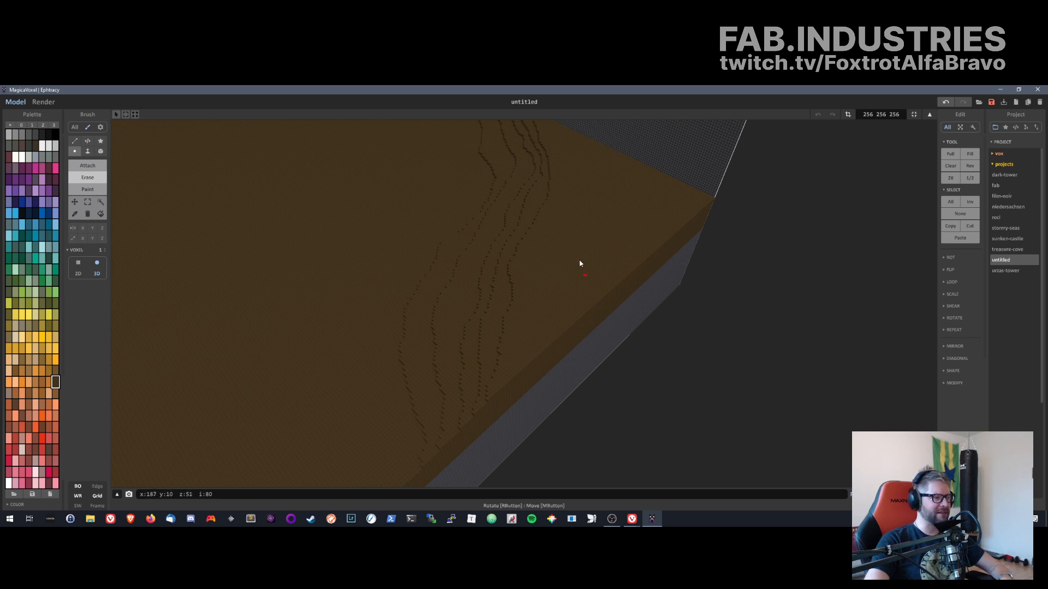
right_drag(575, 236, 476, 355)
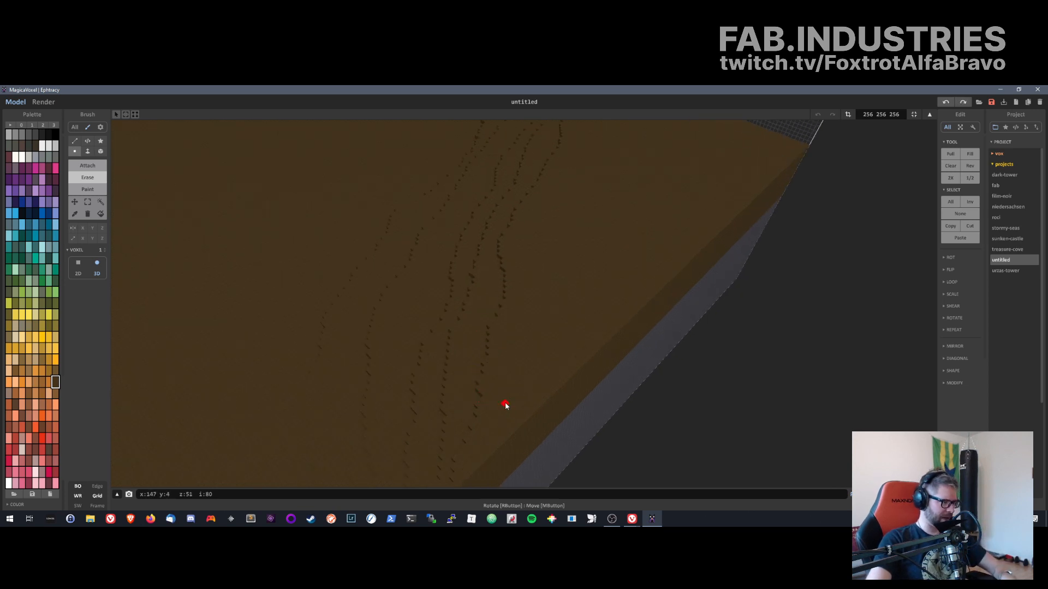
click(88, 151)
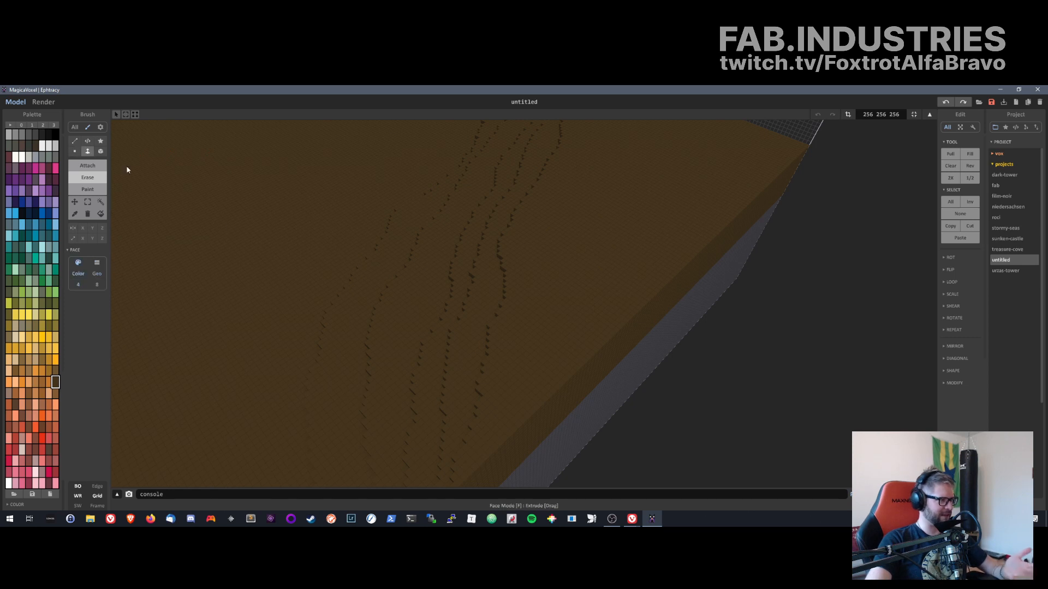
click(476, 400)
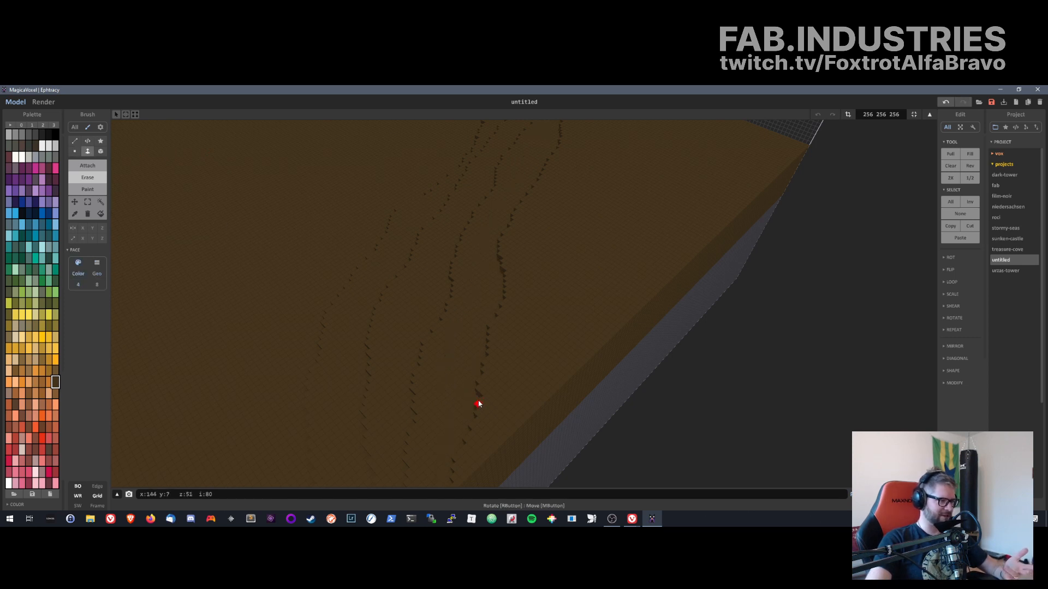
key(ctrl+z)
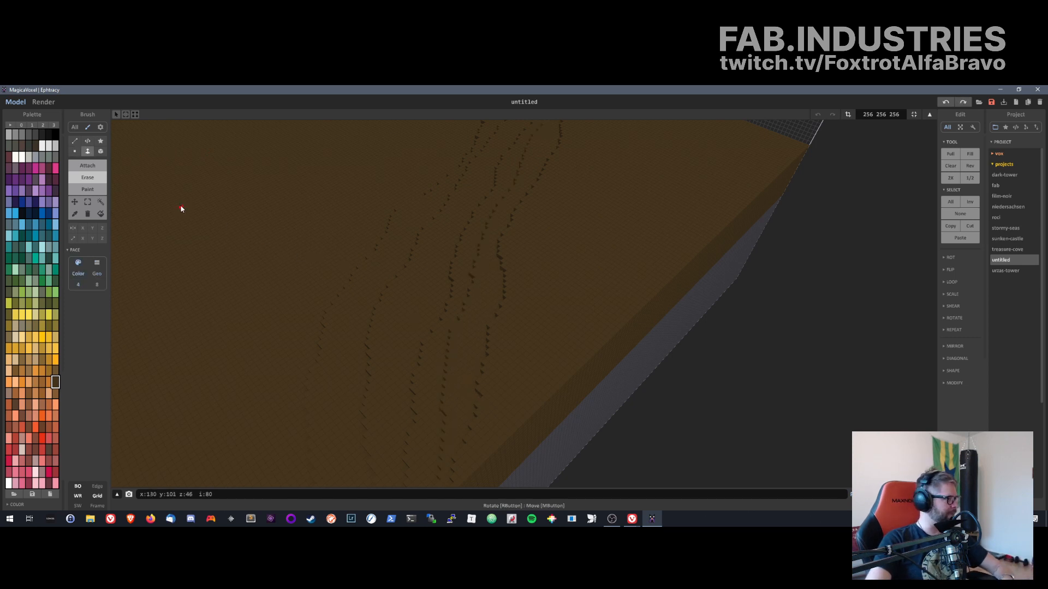
- Attach a voxel with the Voxel brush to patch the fifth terrace edge close to the terrain's near edge
click(75, 151)
click(99, 165)
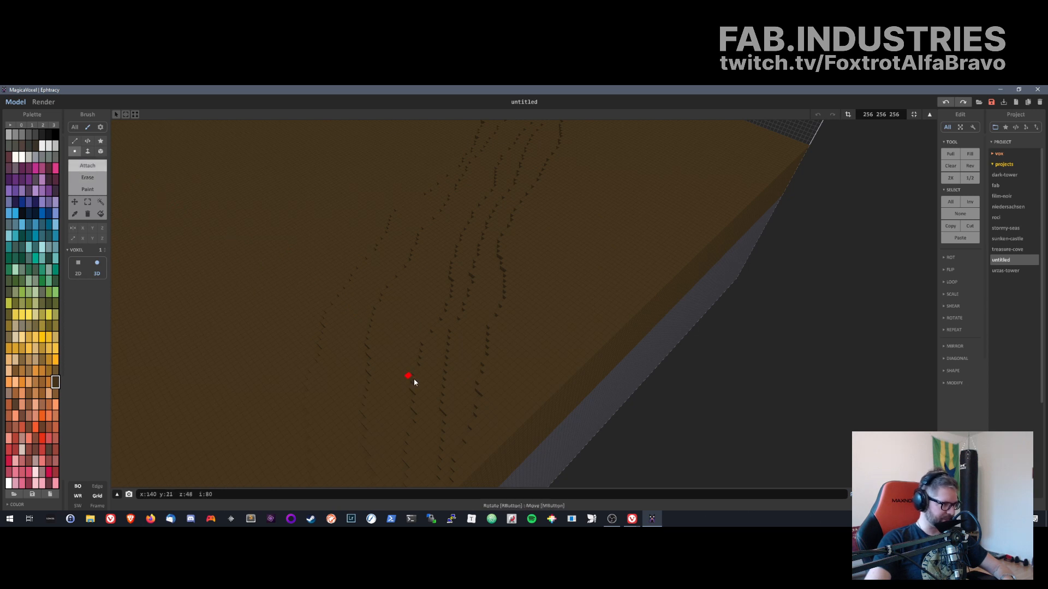
click(477, 396)
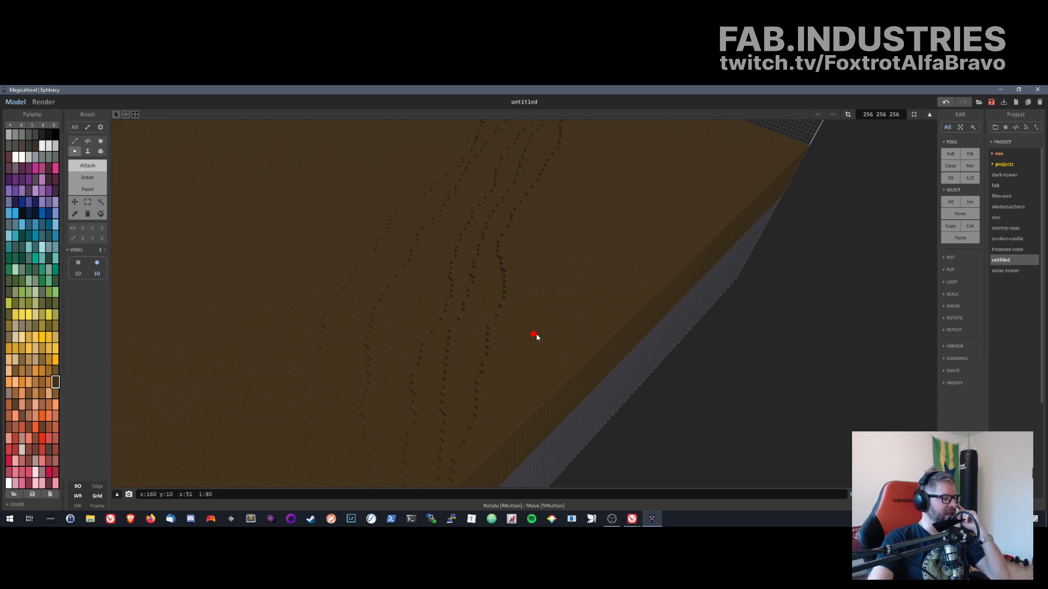
scroll(529, 349, down, 1)
scroll(530, 348, down, 1)
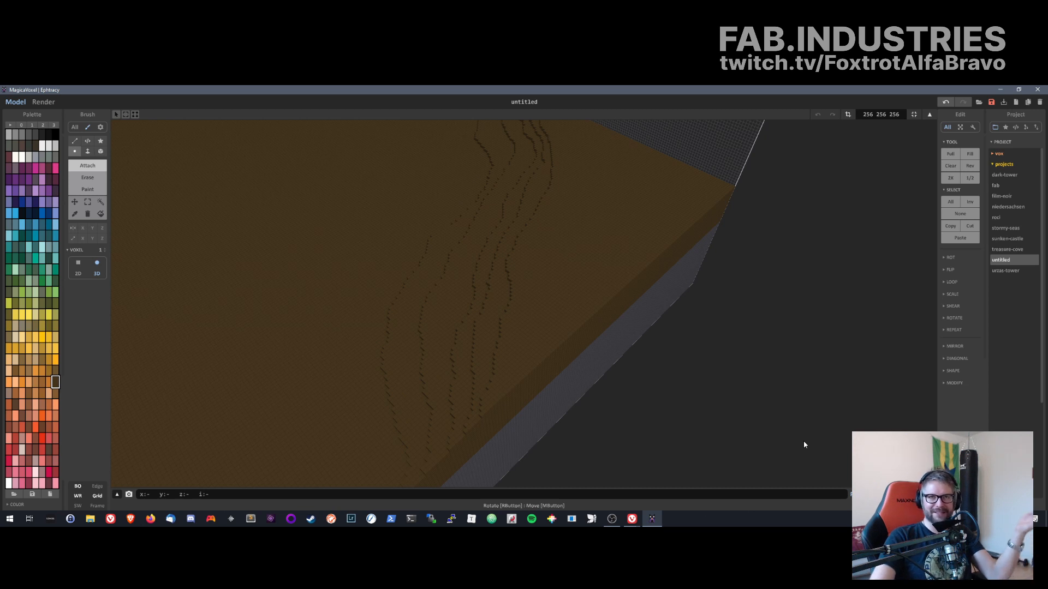
- Draw the first stretch of a sixth winding line on the top terrace, attaching voxels just inside the fifth terrace edge
key(F2)
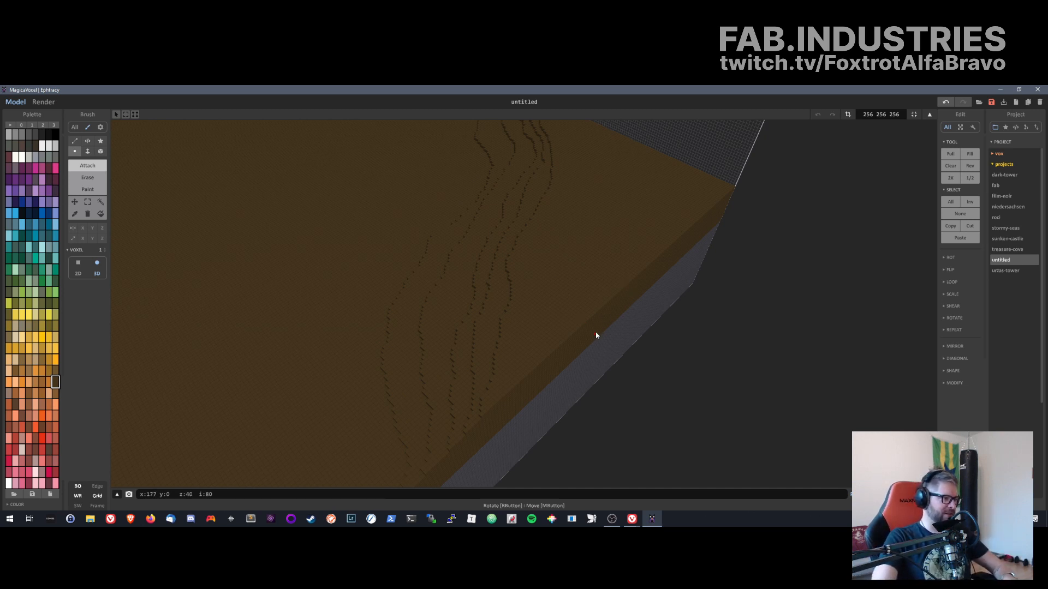
right_drag(596, 335, 567, 289)
right_drag(471, 89, 599, 254)
right_drag(559, 292, 634, 269)
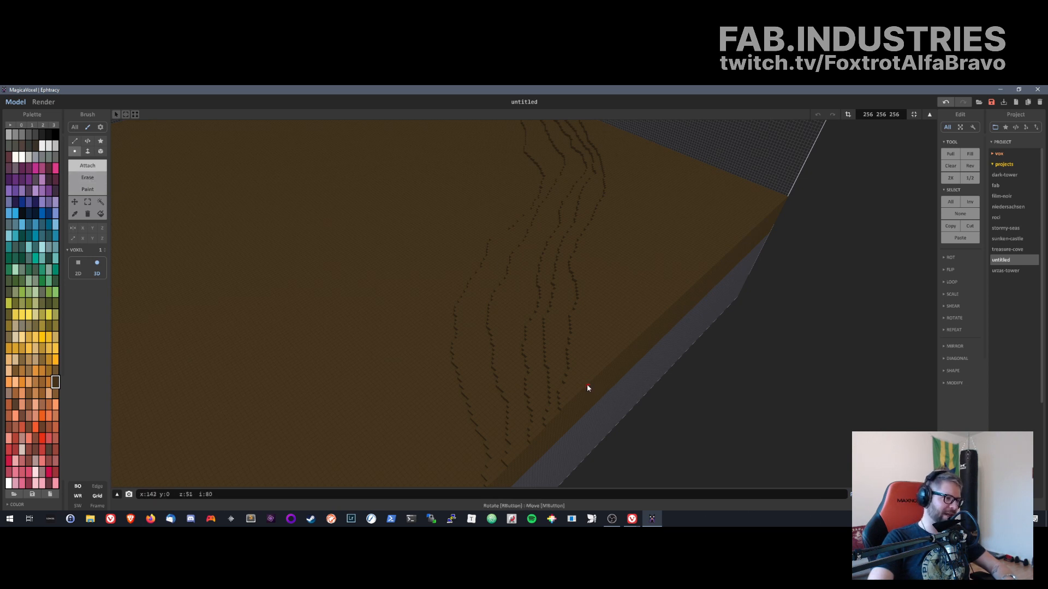
drag(589, 373, 594, 315)
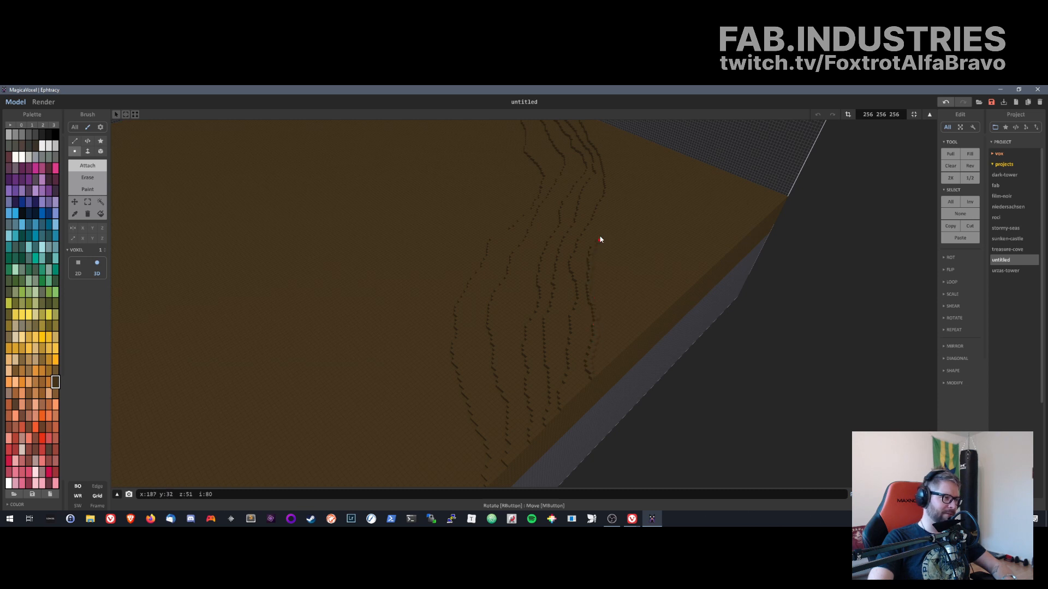
drag(618, 197, 607, 146)
- Continue the sixth winding line alongside the fifth terrace edge toward the terrain's adjacent side edge
right_drag(644, 146, 742, 217)
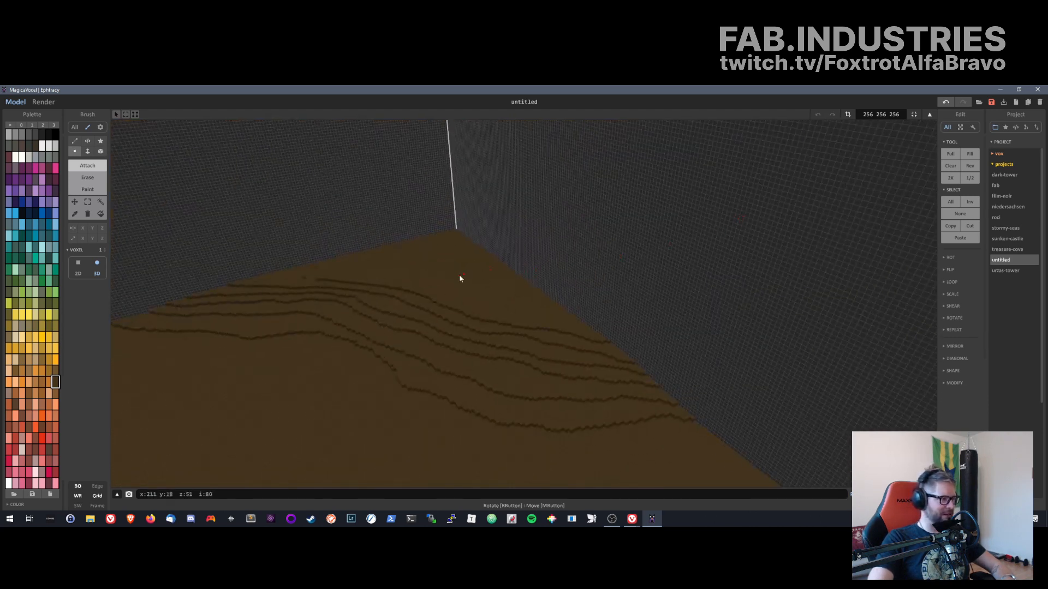
right_drag(459, 278, 715, 421)
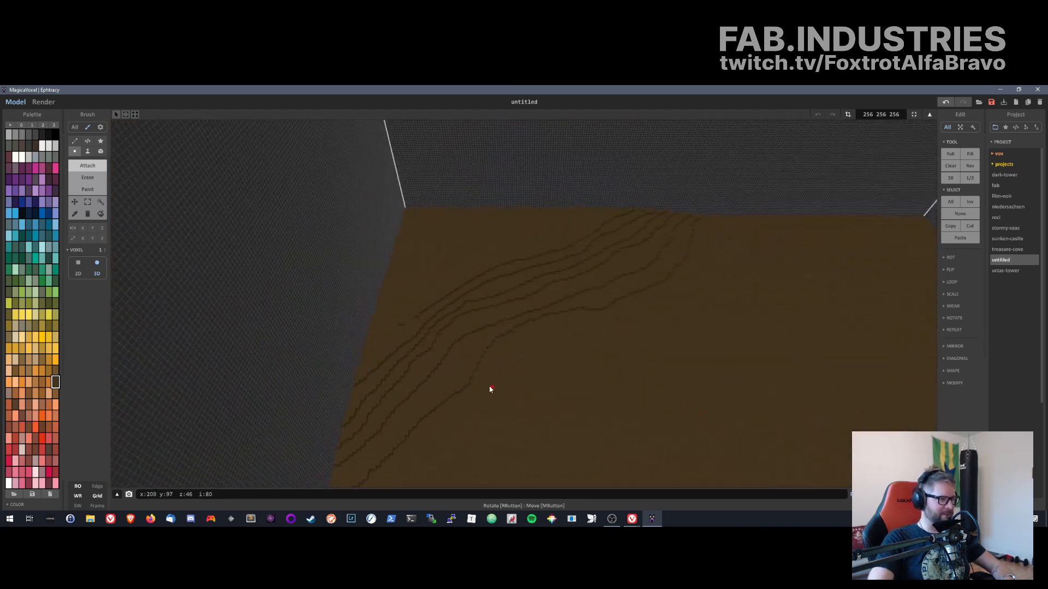
right_drag(490, 389, 686, 332)
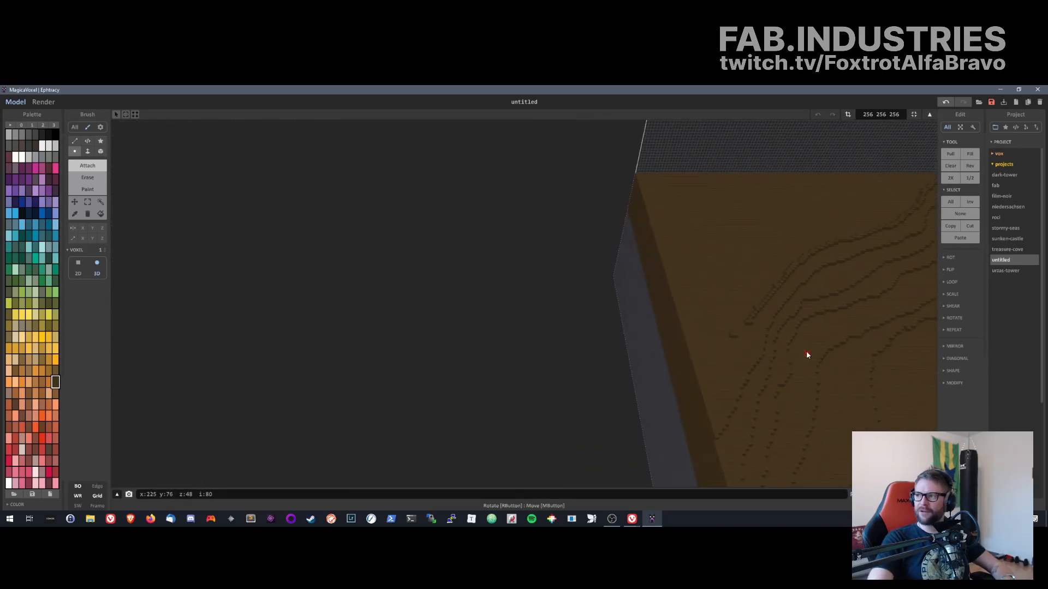
right_drag(806, 354, 645, 338)
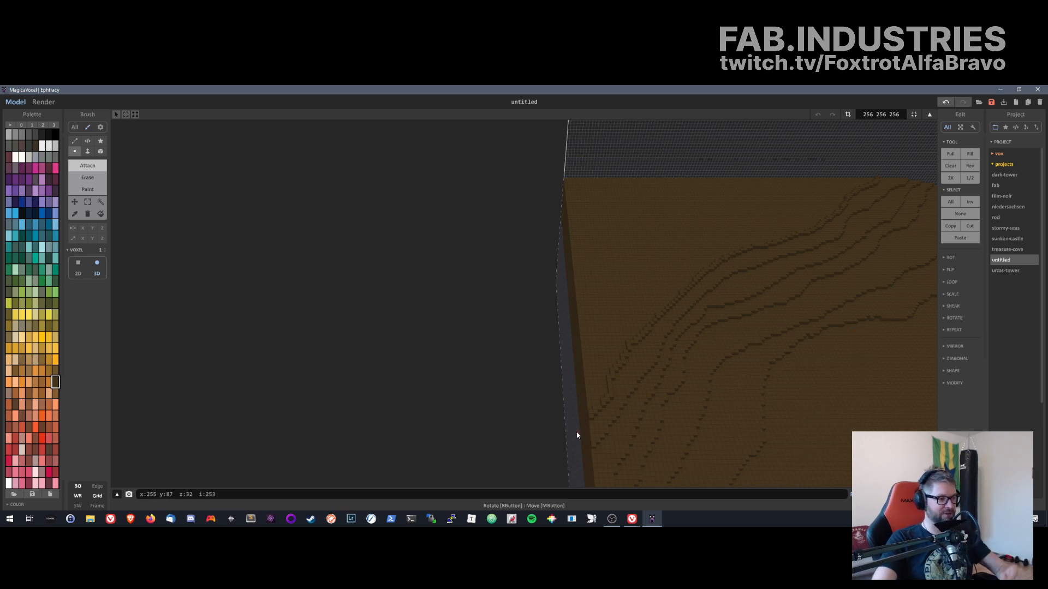
right_drag(717, 374, 631, 375)
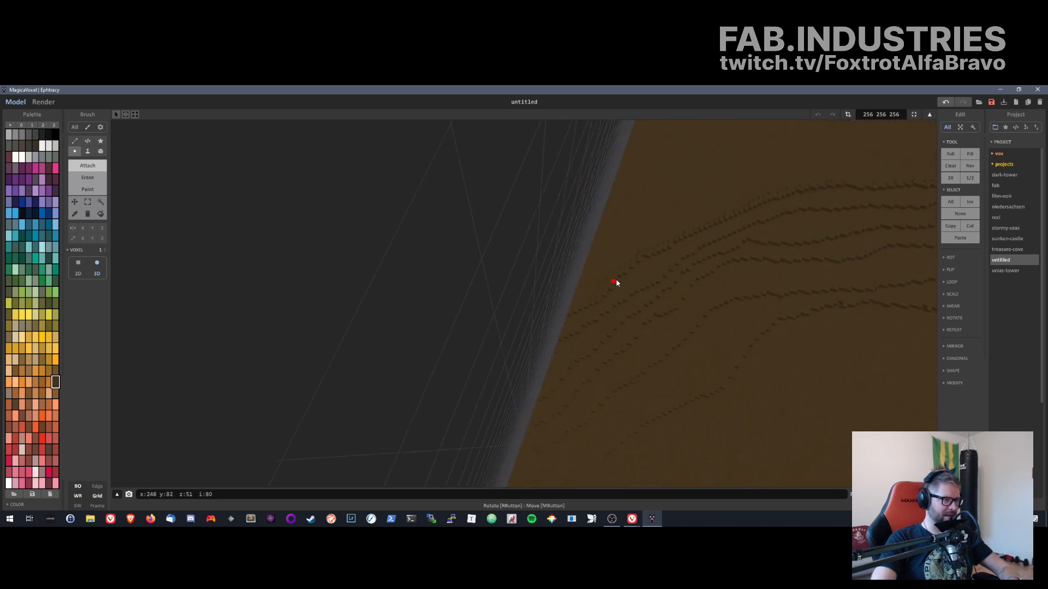
right_drag(622, 292, 927, 292)
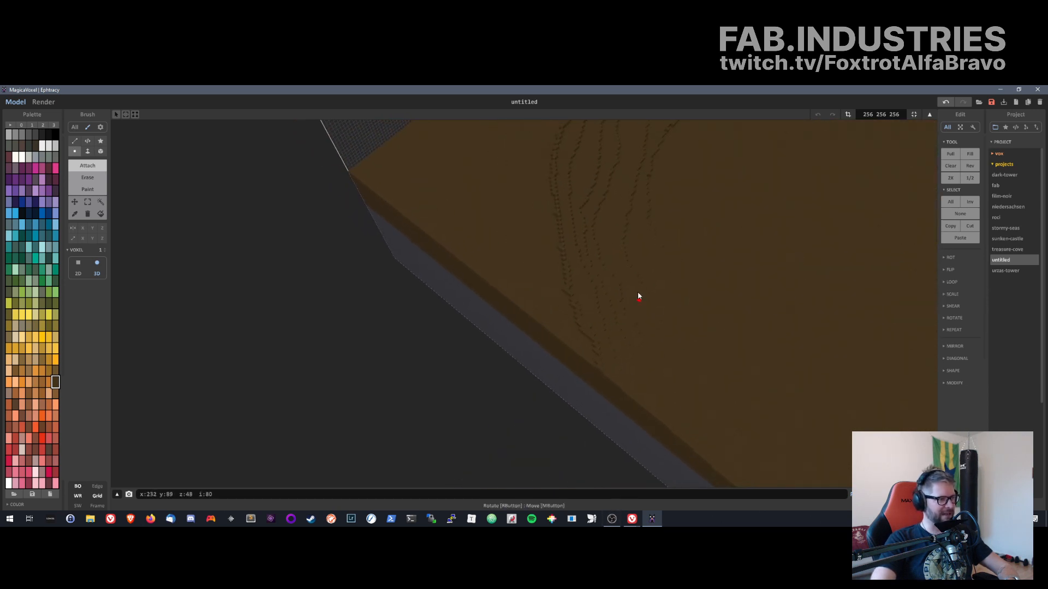
- Follow the sixth winding line along the corner terrace, attaching voxels to close its gaps
right_drag(638, 294, 531, 420)
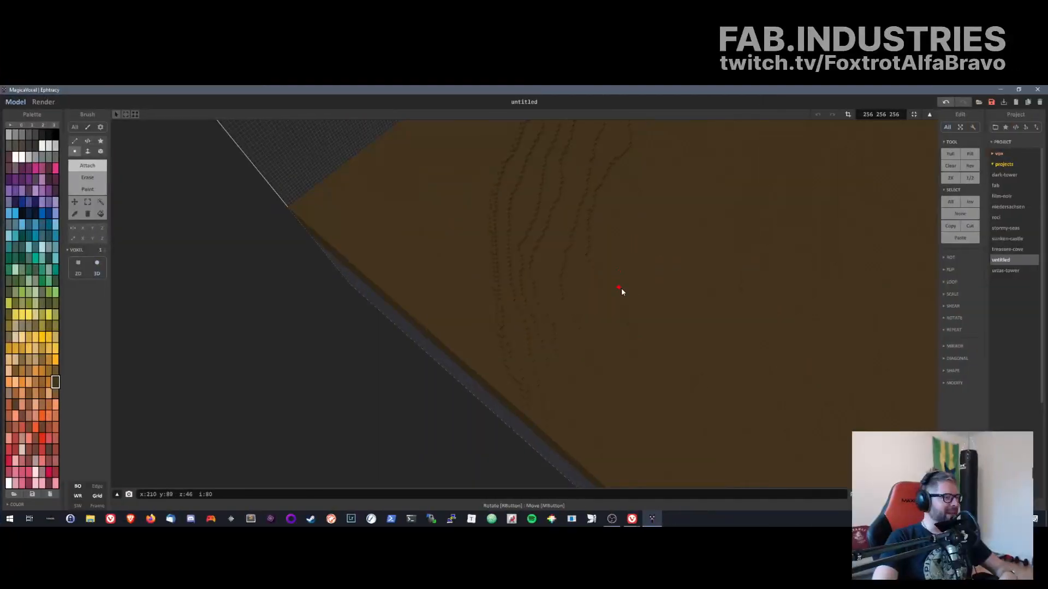
right_drag(446, 330, 507, 339)
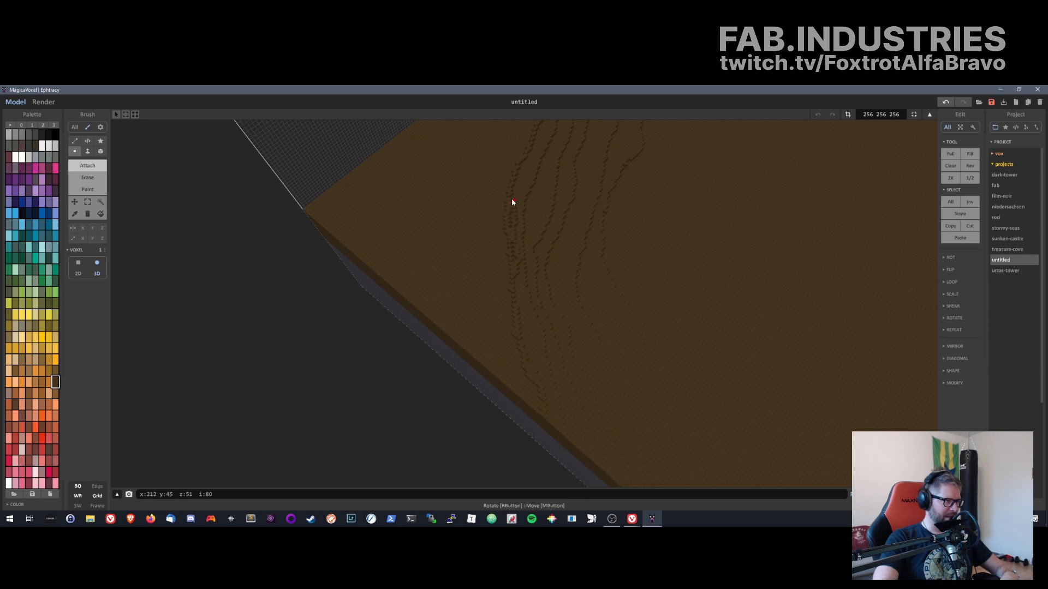
right_drag(501, 269, 522, 258)
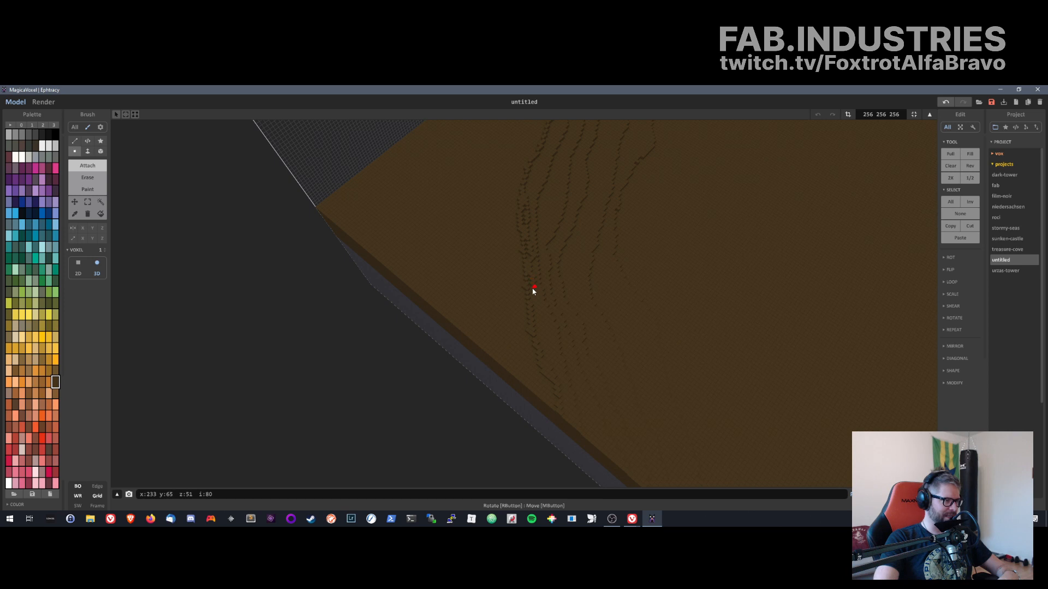
scroll(530, 295, up, 3)
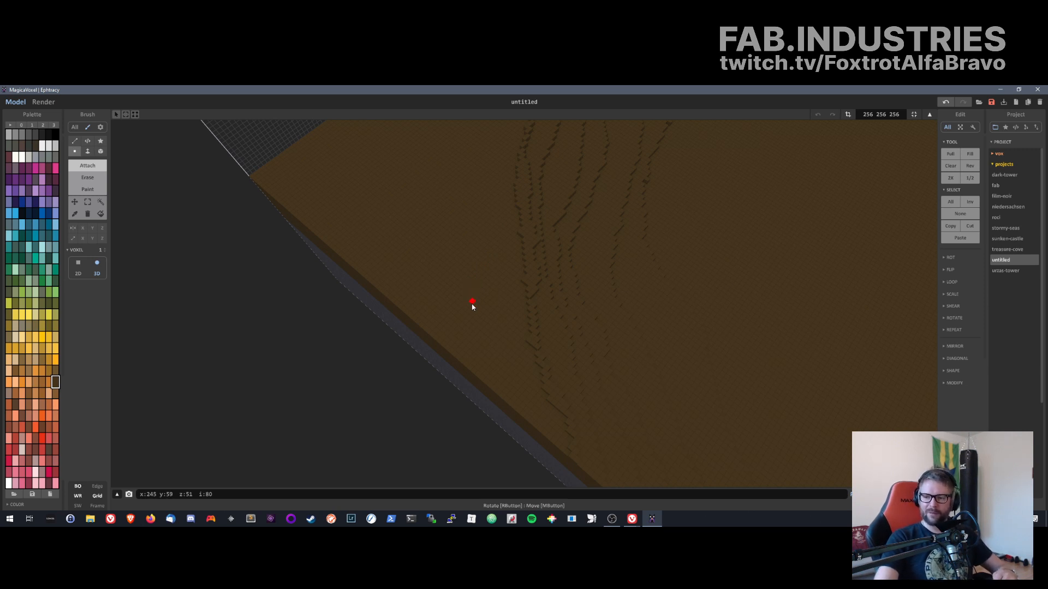
right_drag(495, 297, 472, 290)
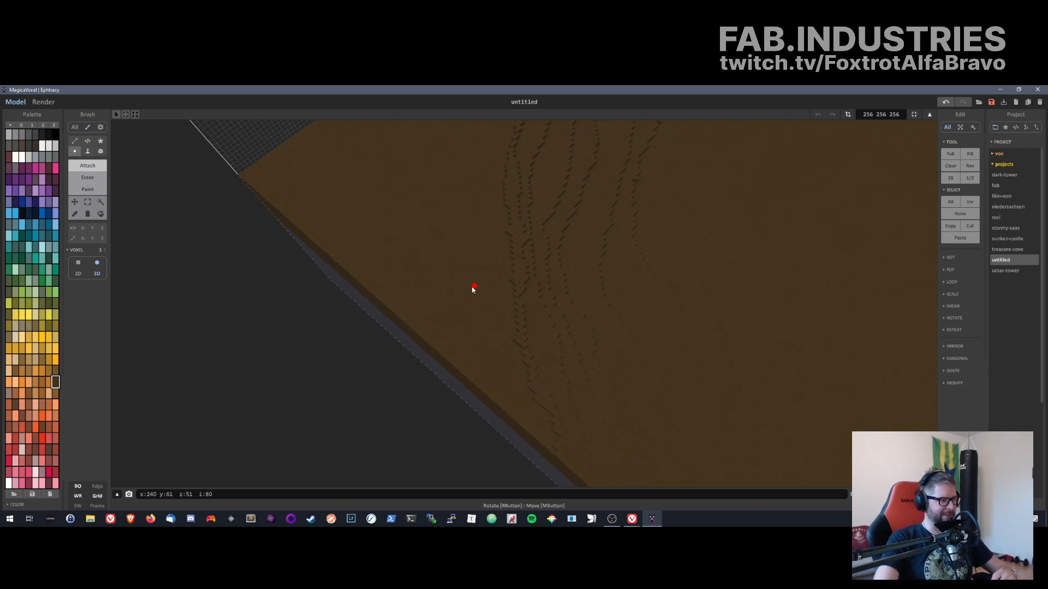
right_drag(514, 331, 722, 427)
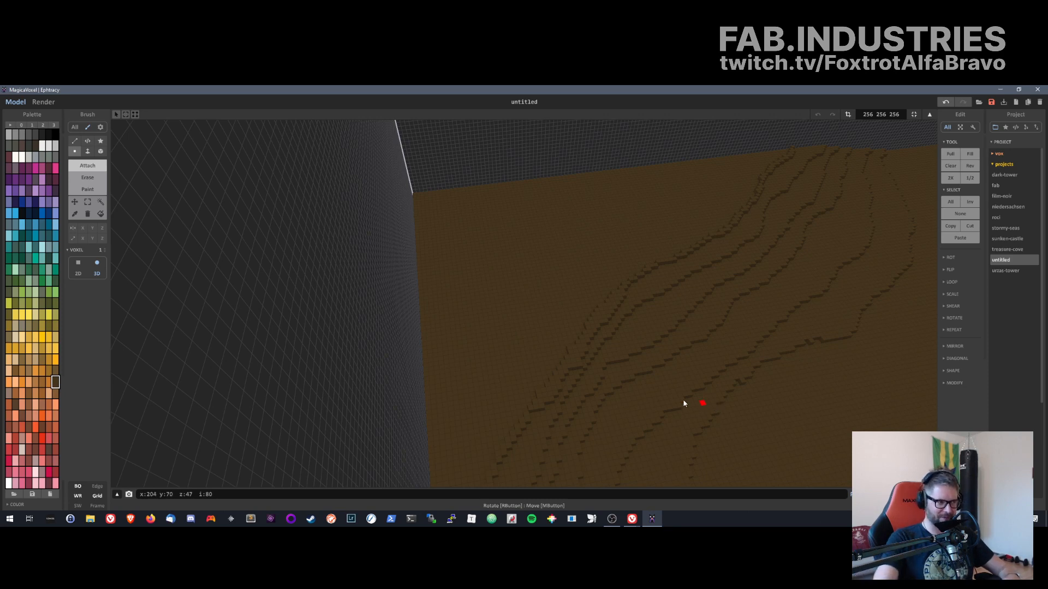
mouse_move(642, 384)
right_down()
mouse_move(568, 367)
mouse_move(655, 433)
mouse_move(426, 251)
right_up()
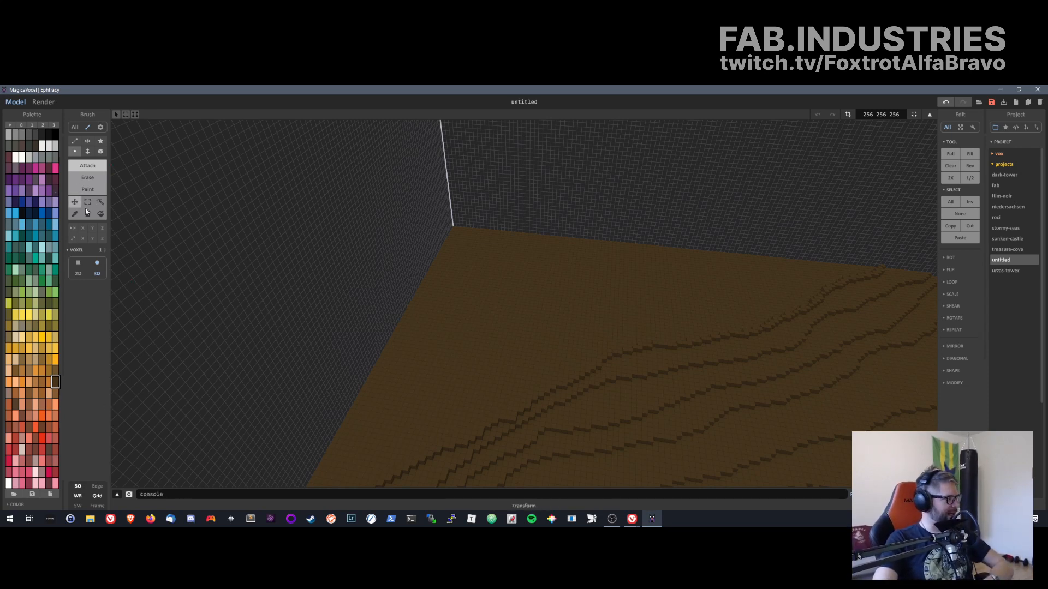
- Erase stray voxels along the sixth winding line with the Voxel brush, checking its course up to the terrain's side edge
click(83, 178)
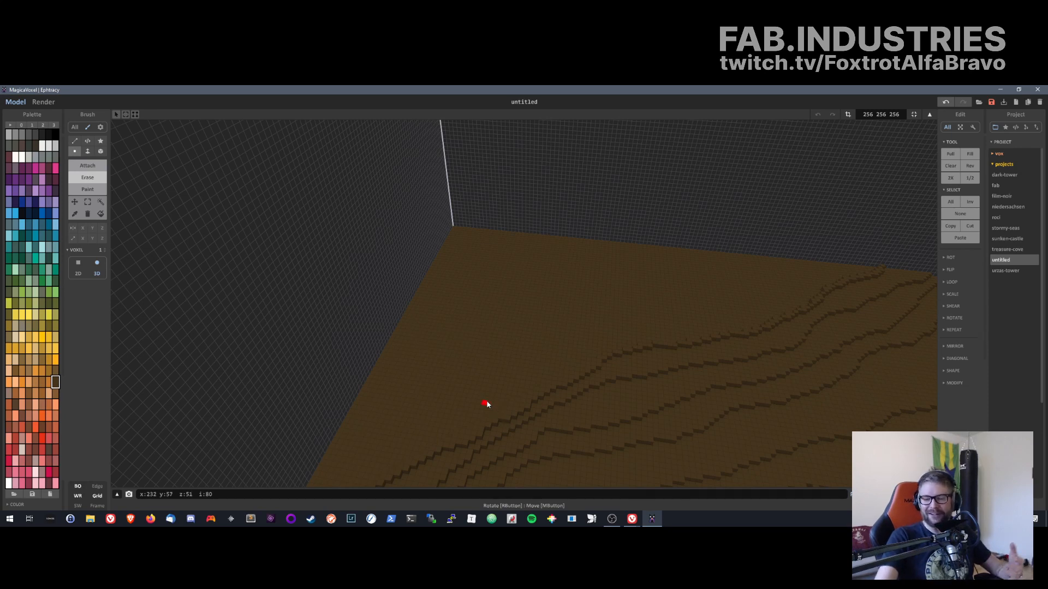
middle_drag(599, 442, 635, 444)
right_drag(635, 446, 860, 360)
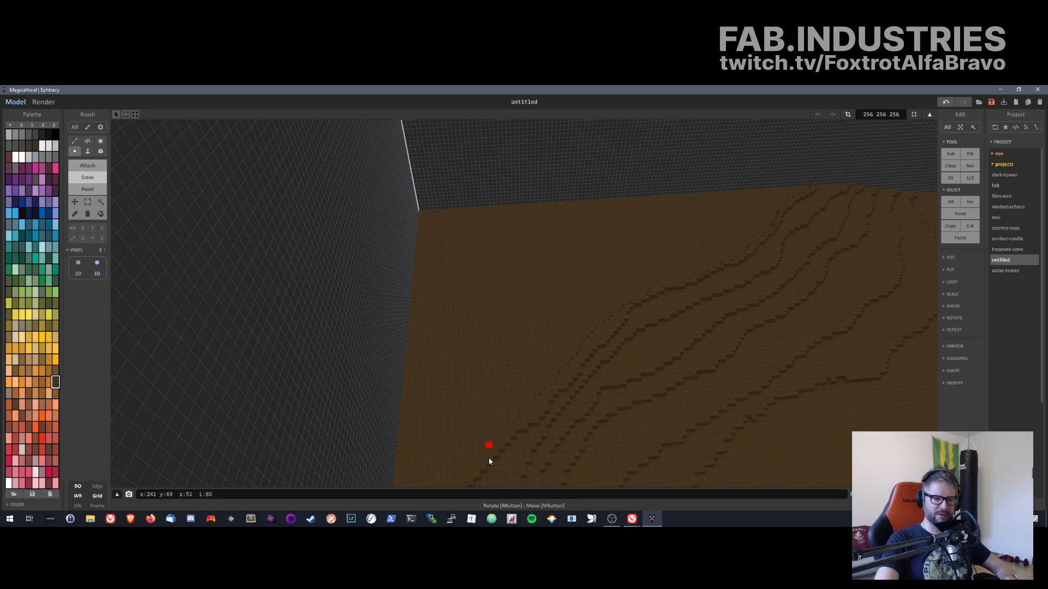
right_drag(490, 460, 536, 213)
right_drag(567, 313, 562, 355)
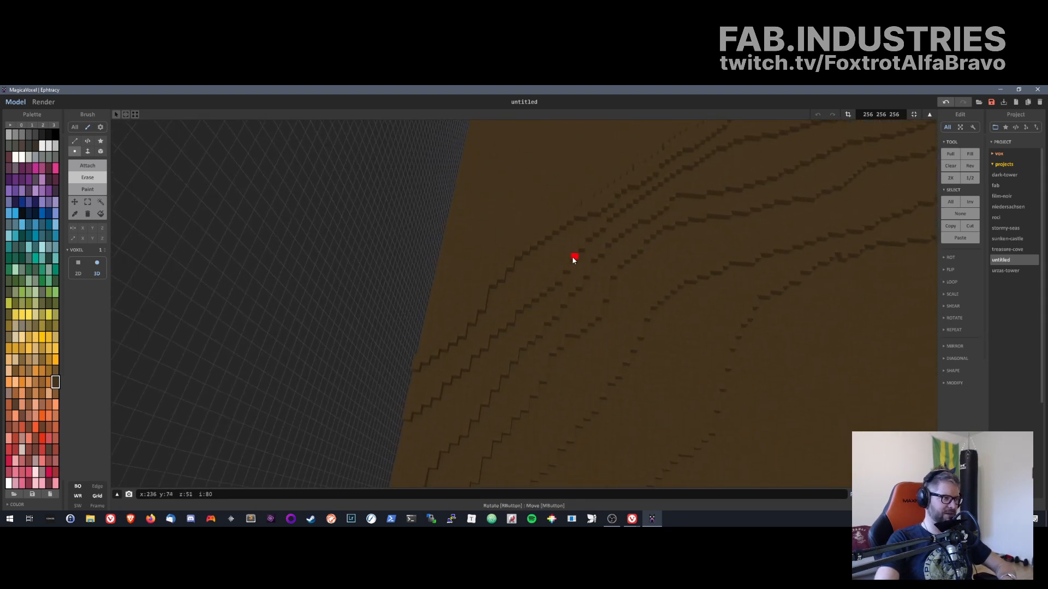
right_drag(571, 259, 540, 301)
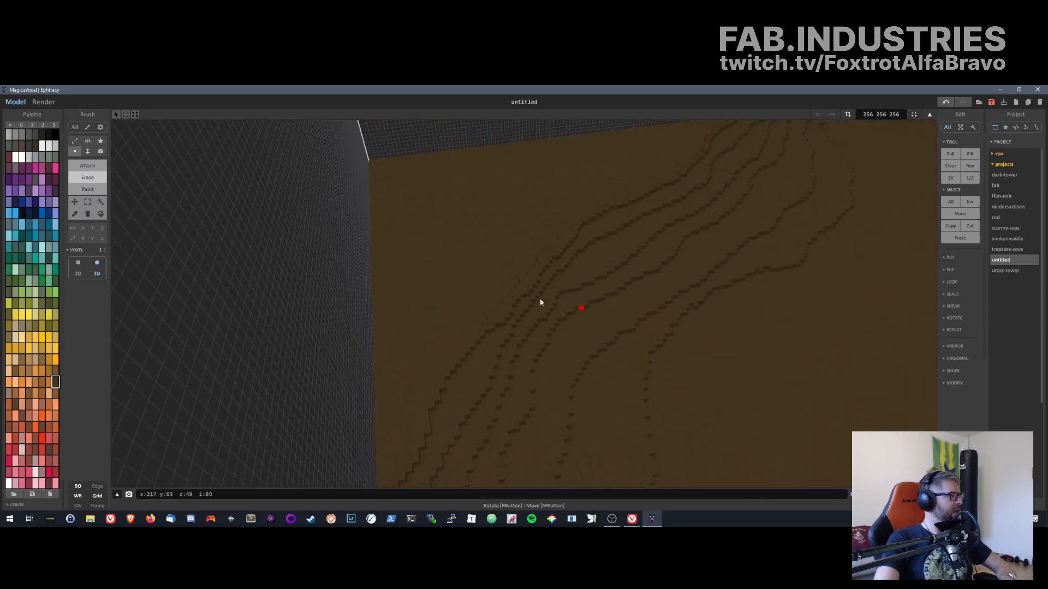
- Extrude the corner area bounded by the sixth winding line up one voxel with the Face brush and check the terrace edges
click(87, 151)
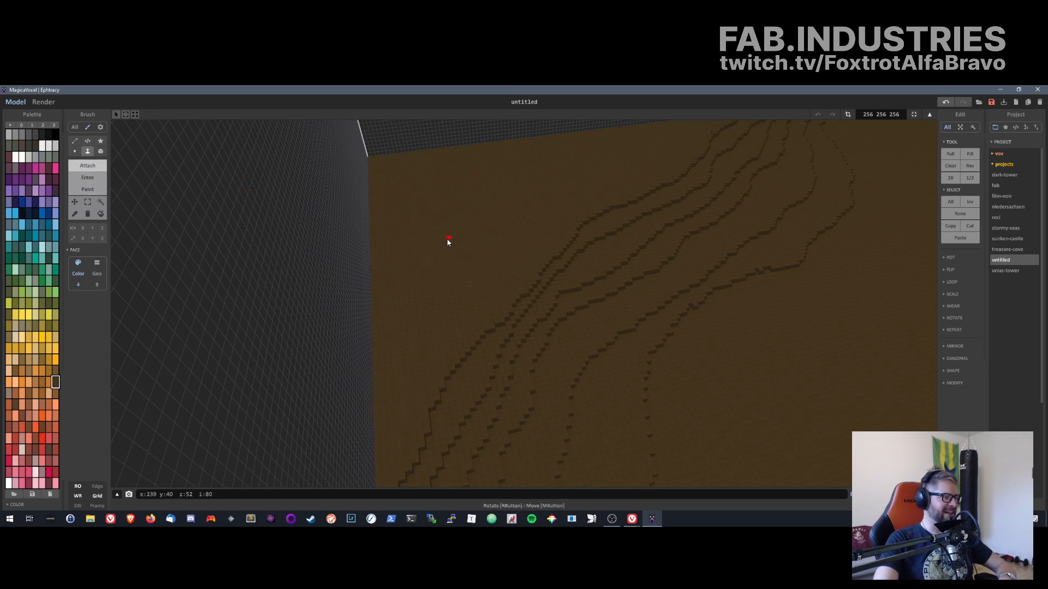
right_drag(479, 278, 907, 265)
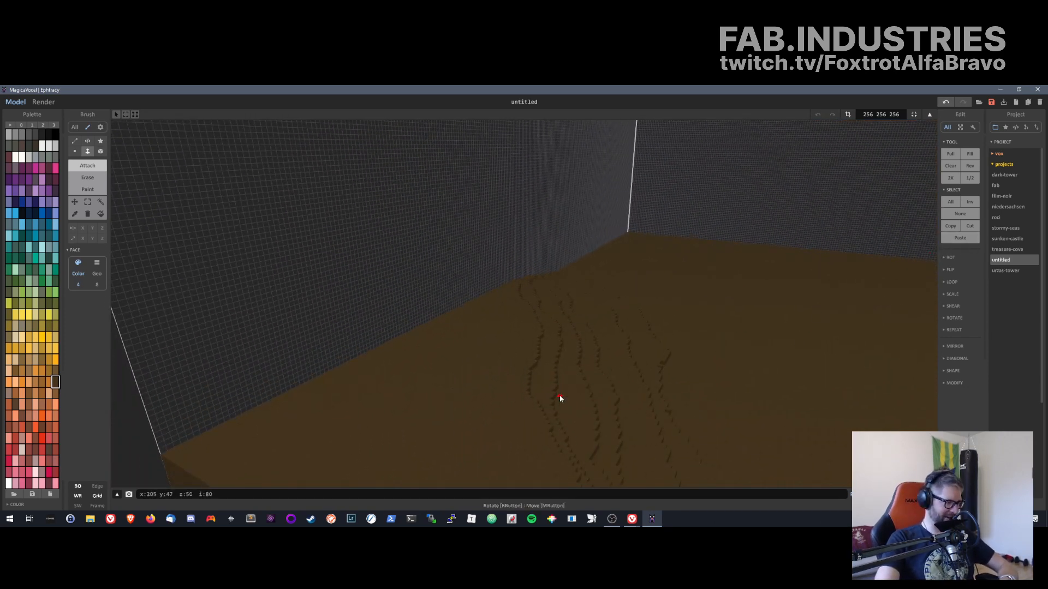
click(633, 520)
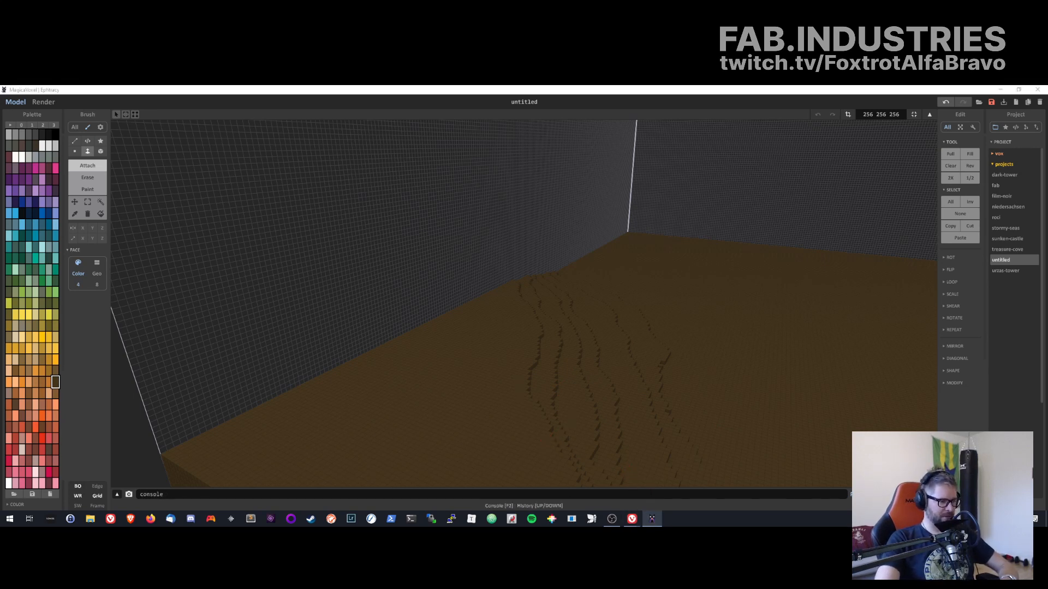
click(654, 89)
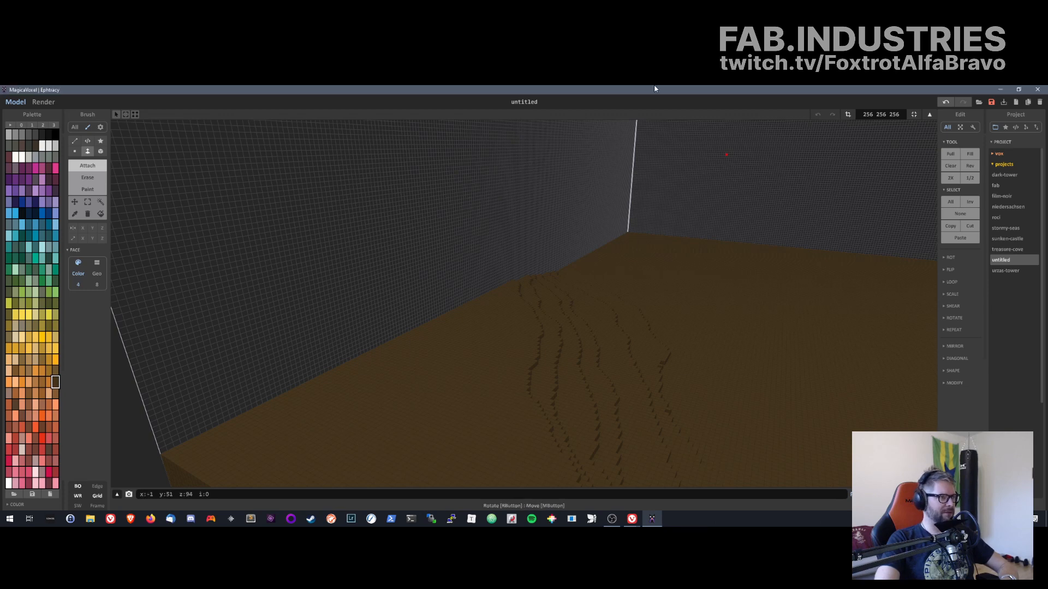
- Draw a seventh winding line across the corner terrace inside the sixth edge, attaching voxels with the Voxel brush
right_drag(690, 259, 475, 336)
right_drag(498, 354, 536, 376)
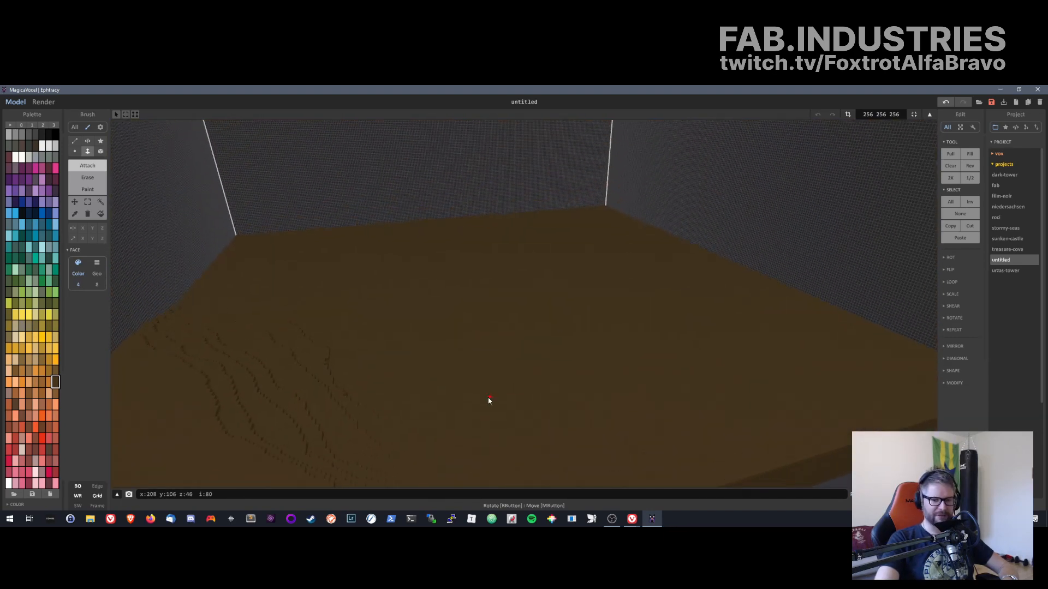
right_drag(488, 401, 642, 307)
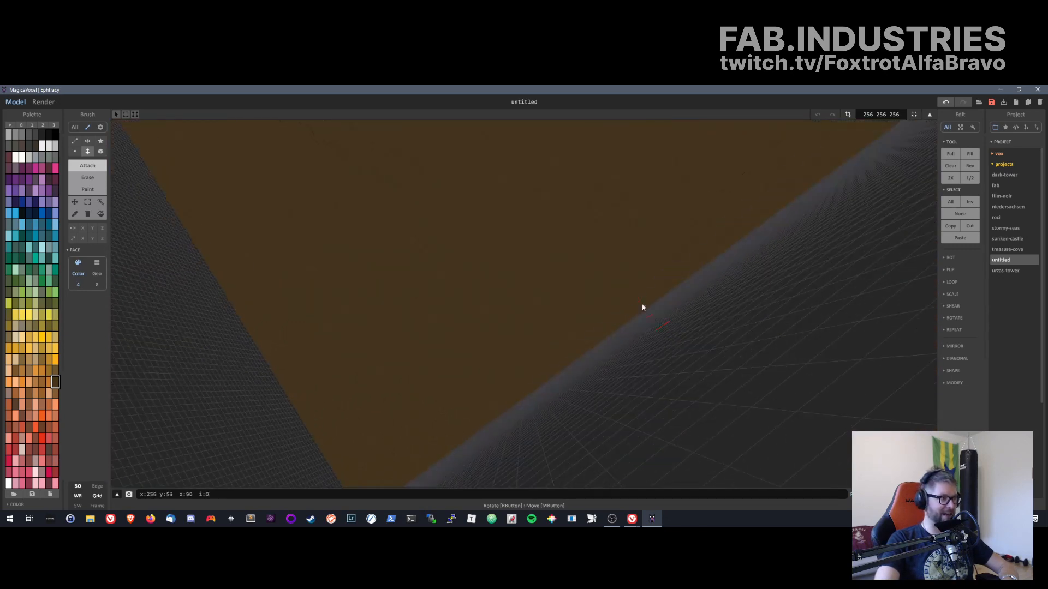
right_drag(587, 287, 496, 164)
right_drag(702, 278, 631, 244)
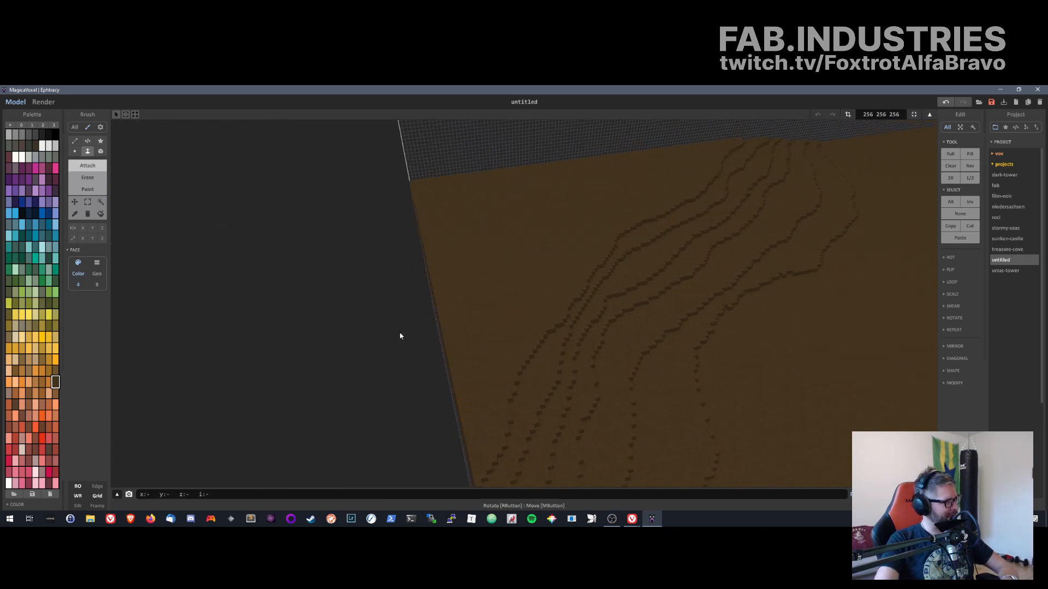
click(75, 151)
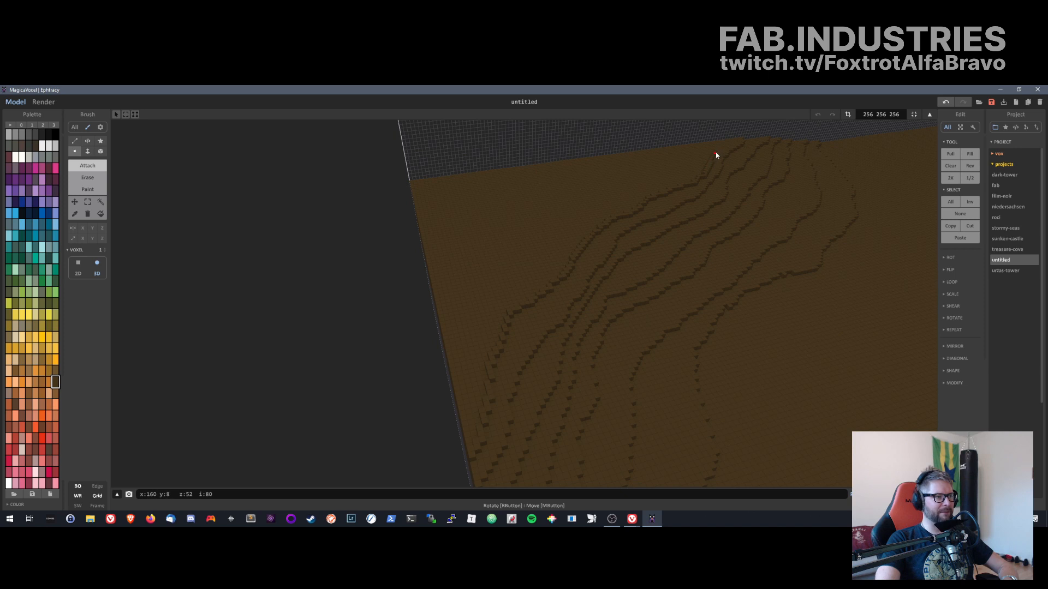
- Check the seventh winding line from several angles and extrude the corner area it bounds up one voxel with the Face brush
right_drag(662, 199, 637, 381)
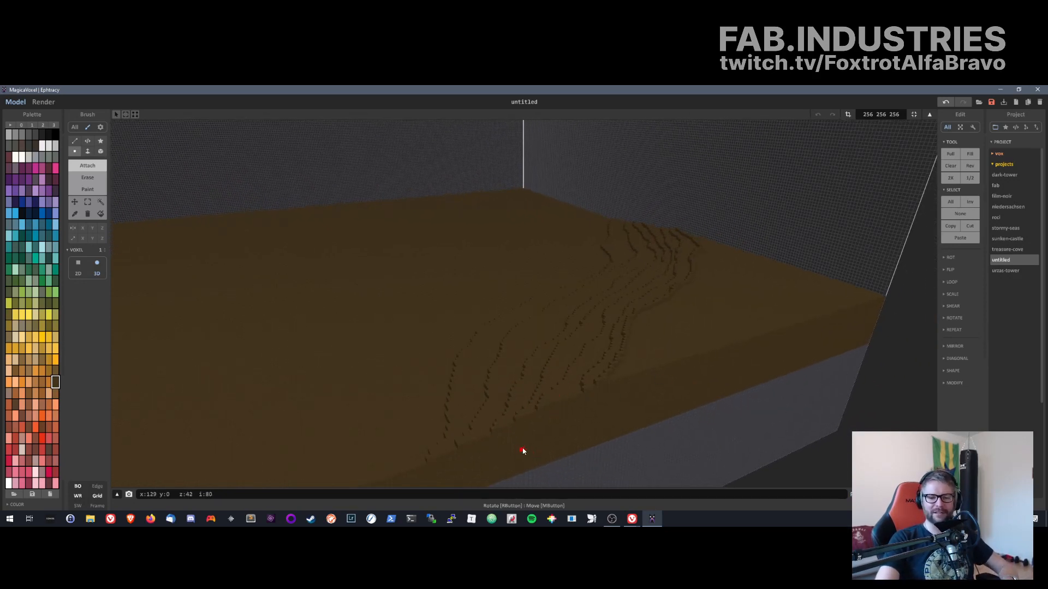
right_drag(523, 439, 691, 413)
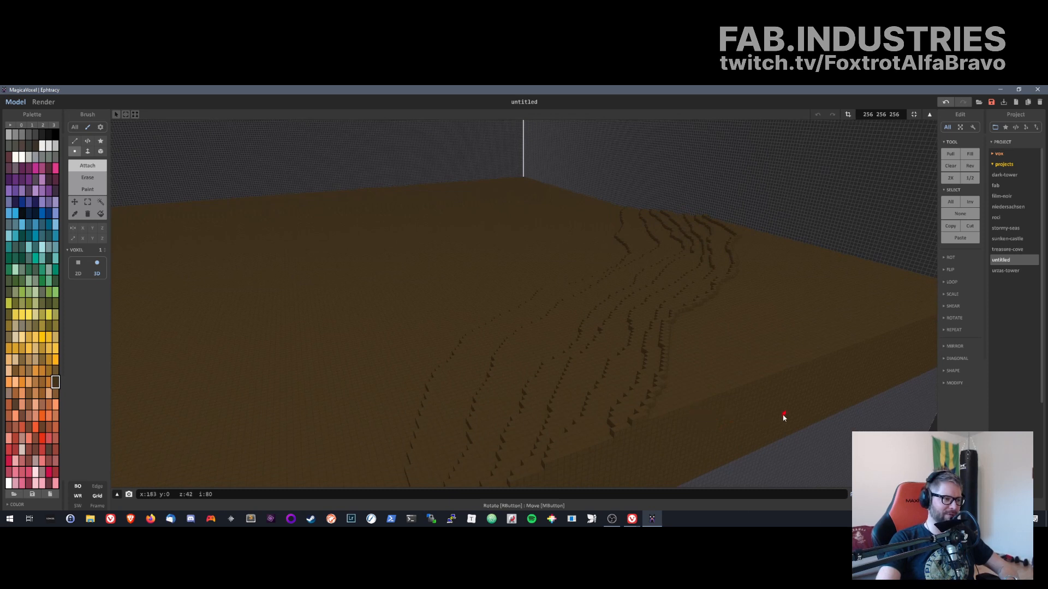
right_drag(782, 417, 722, 484)
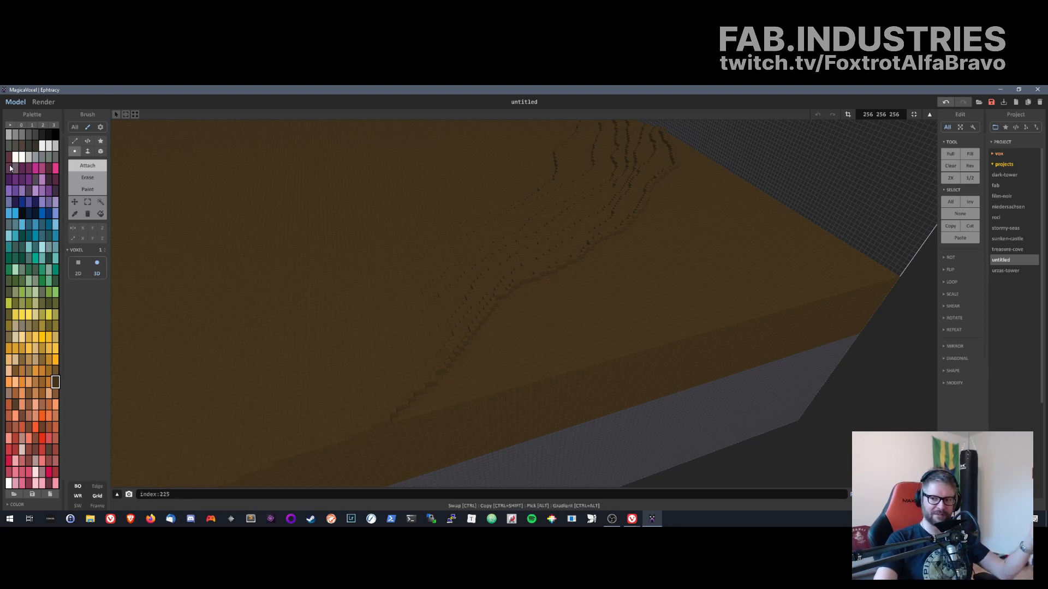
click(87, 151)
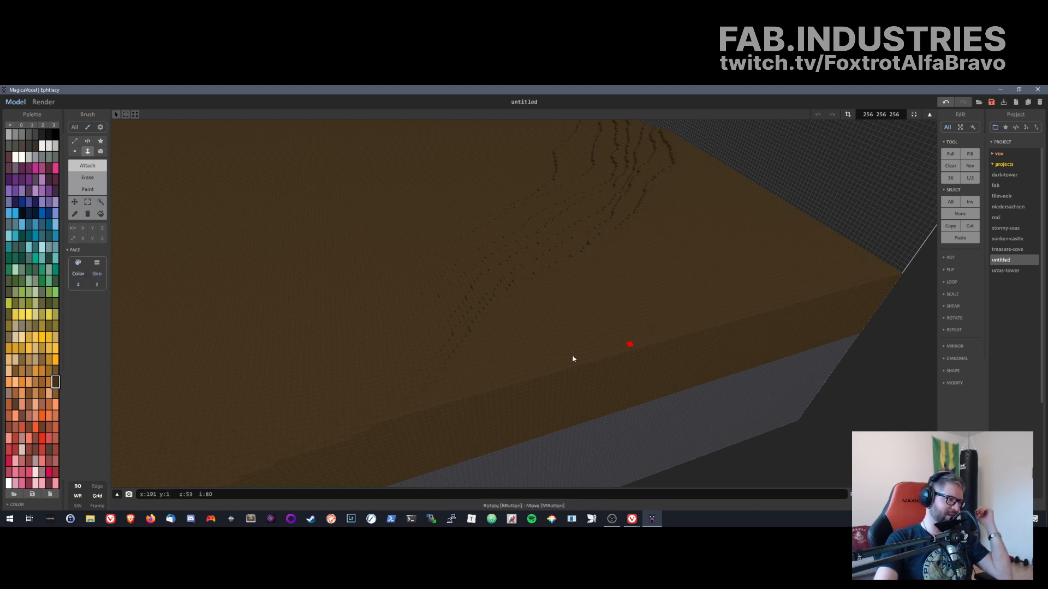
- Attach an eighth winding line across the corner terrace with the Voxel brush and extrude the corner area it bounds up one voxel
right_drag(573, 358, 718, 341)
right_drag(652, 339, 529, 338)
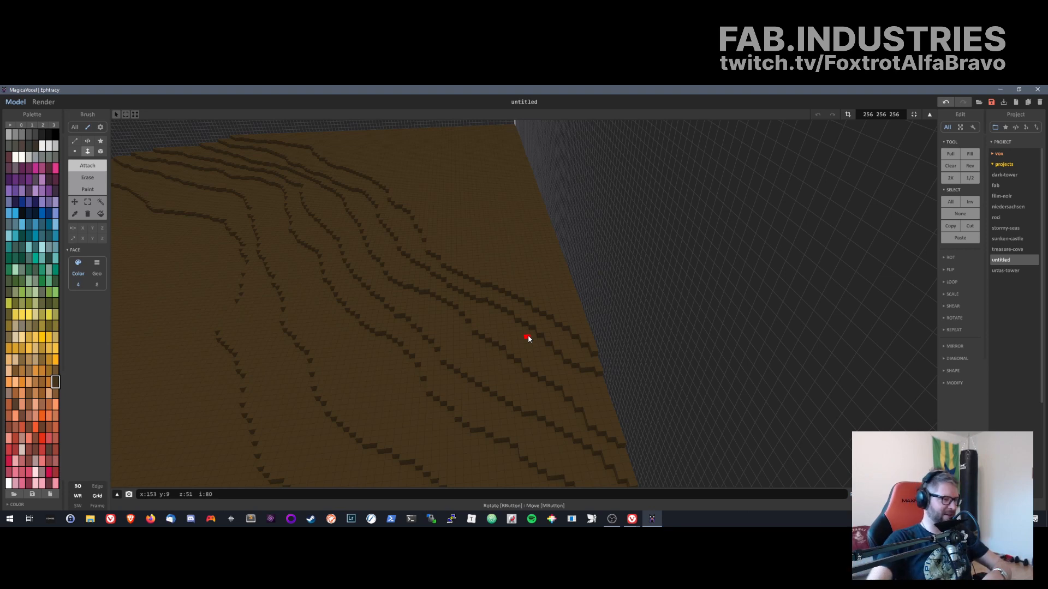
right_drag(555, 332, 485, 465)
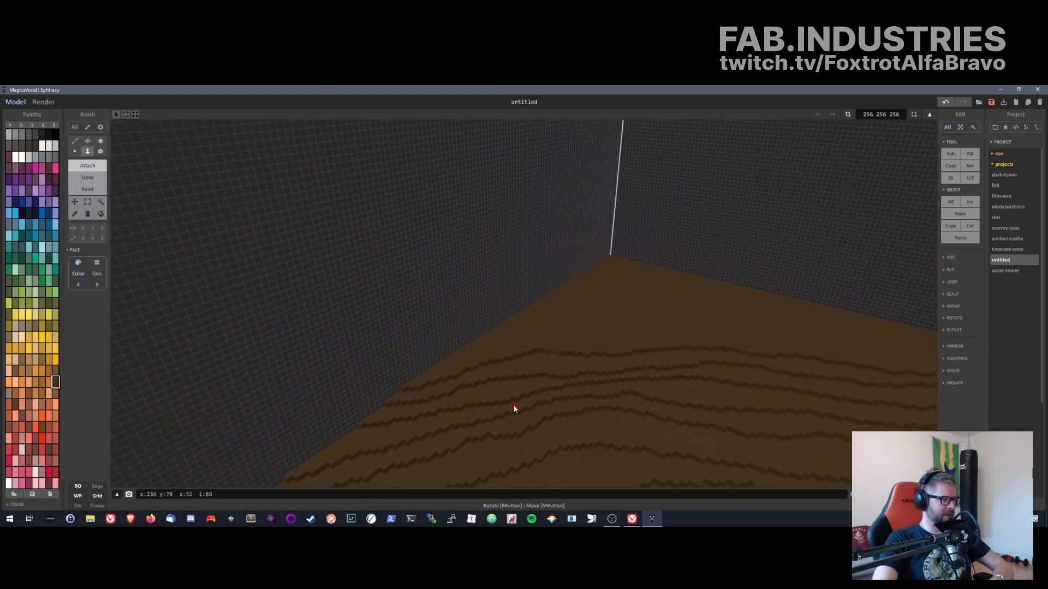
right_drag(514, 409, 514, 418)
right_drag(528, 356, 463, 374)
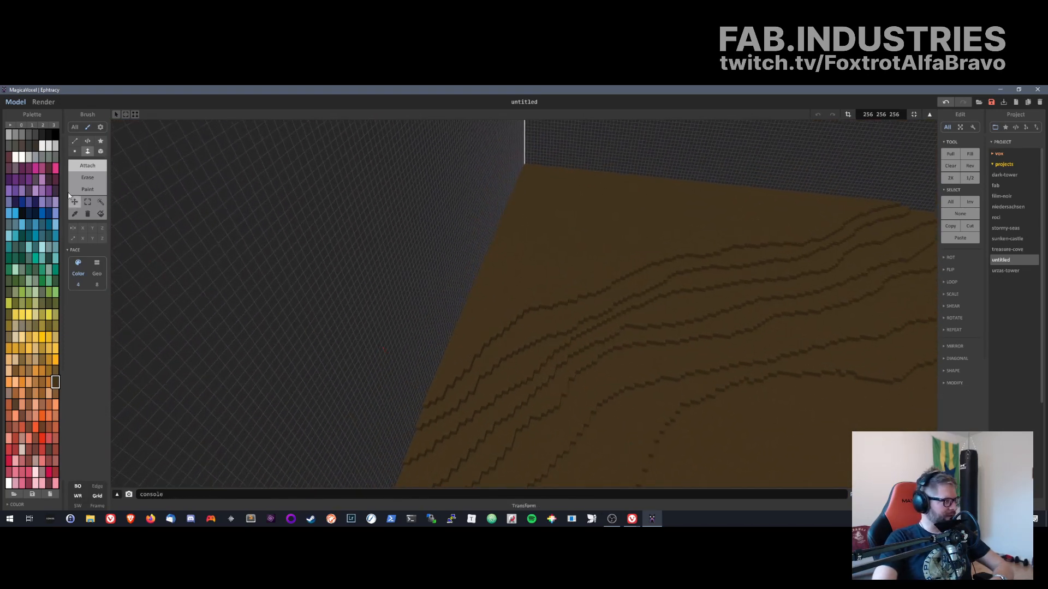
click(75, 151)
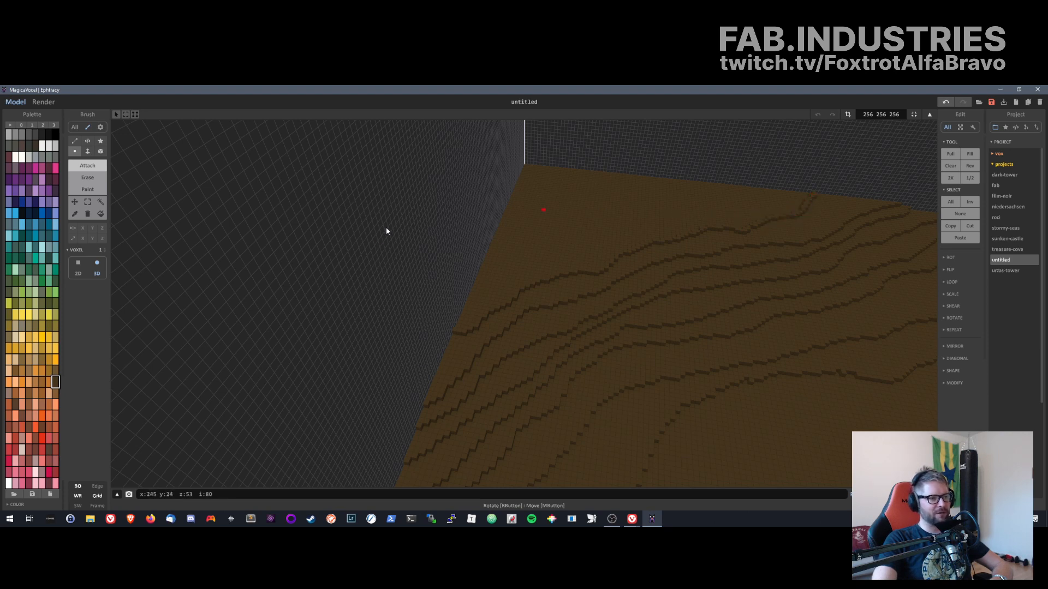
right_drag(386, 231, 739, 313)
right_drag(510, 299, 425, 387)
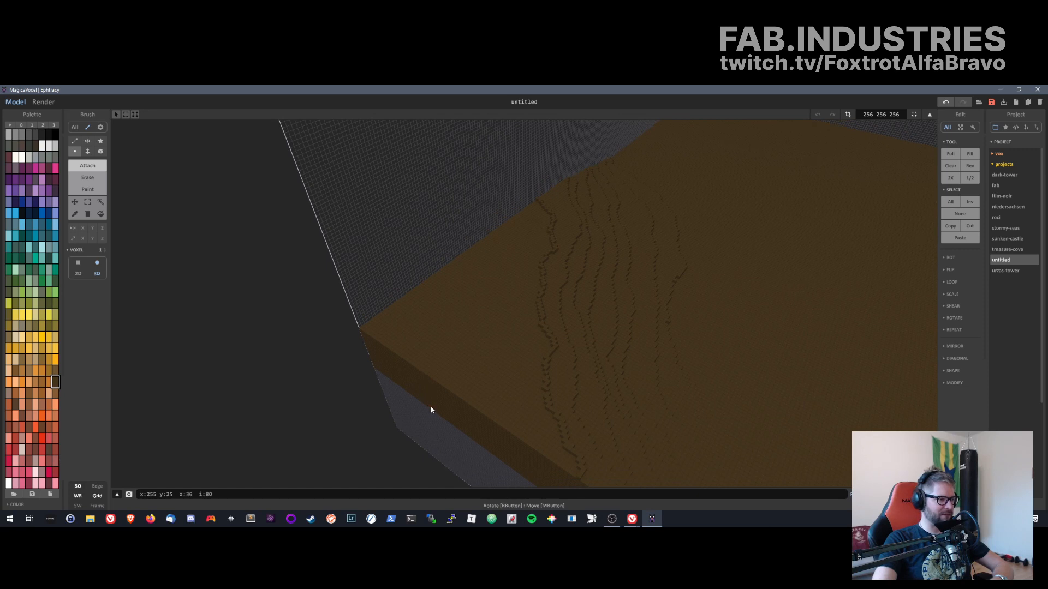
click(87, 151)
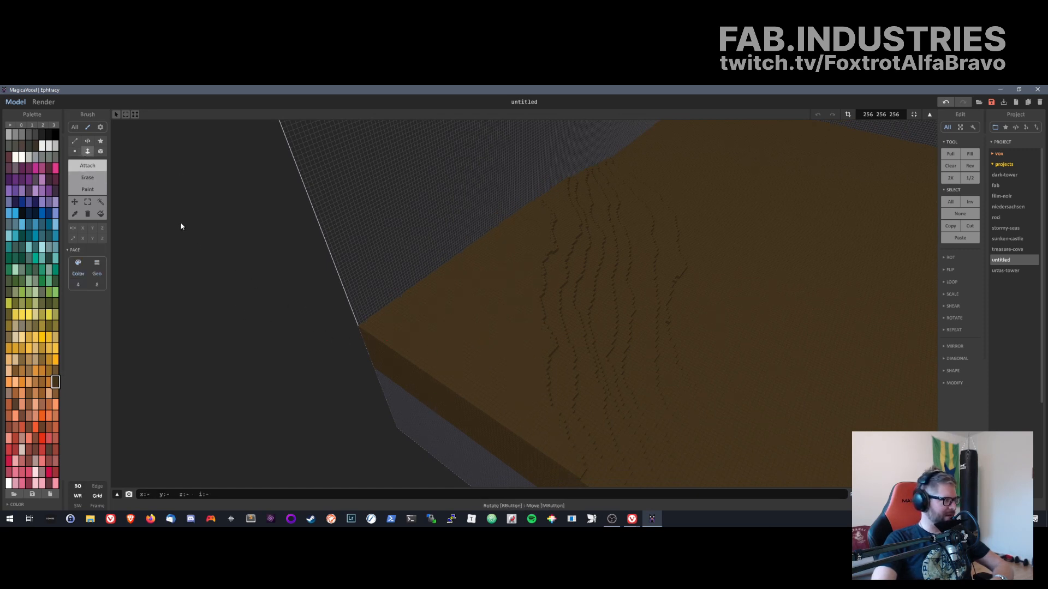
- Draw a ninth winding line closer to the corner with the Voxel brush and raise the enclosed area one voxel with the Face brush
click(75, 151)
mouse_move(496, 485)
right_down()
mouse_move(453, 416)
mouse_move(389, 356)
right_up()
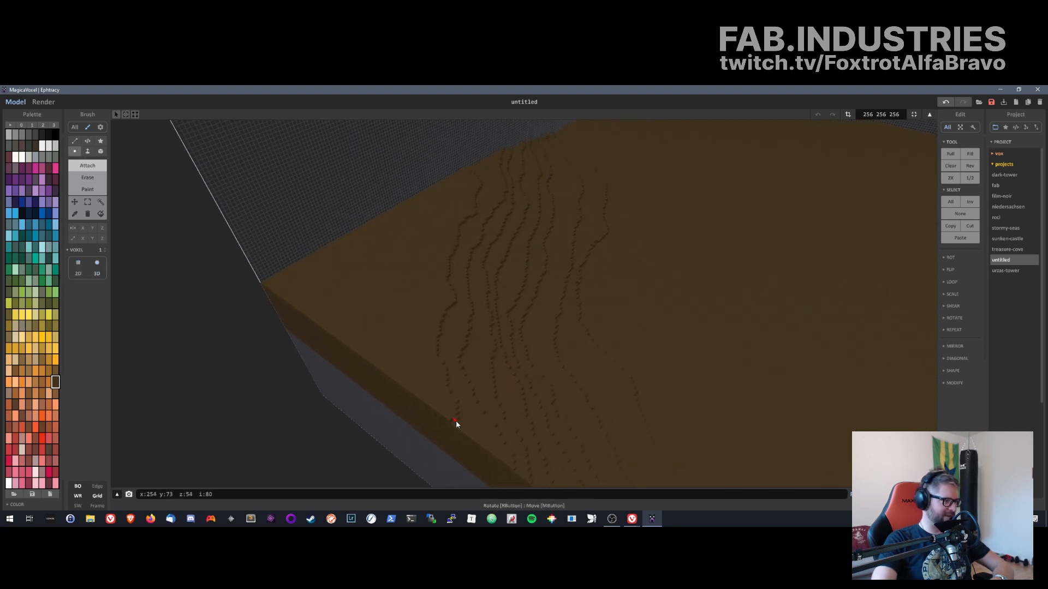
right_drag(454, 425, 405, 423)
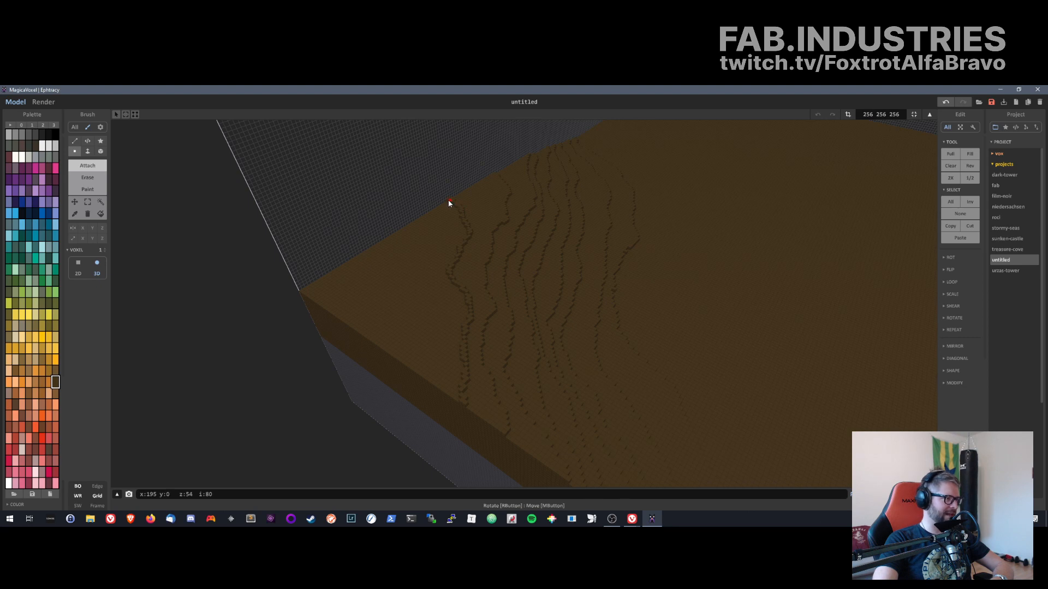
right_drag(378, 243, 774, 283)
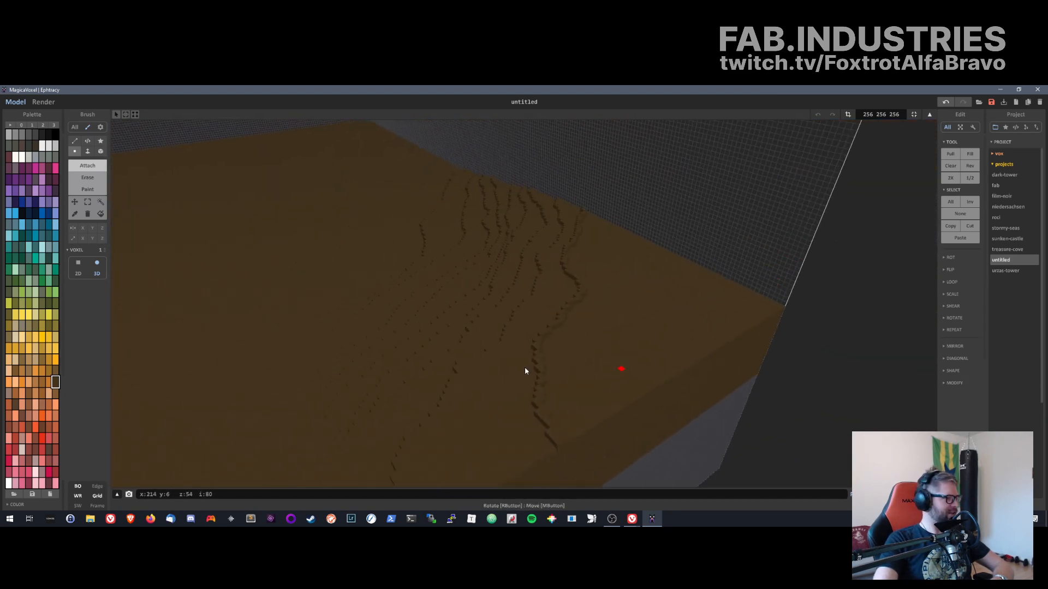
click(87, 151)
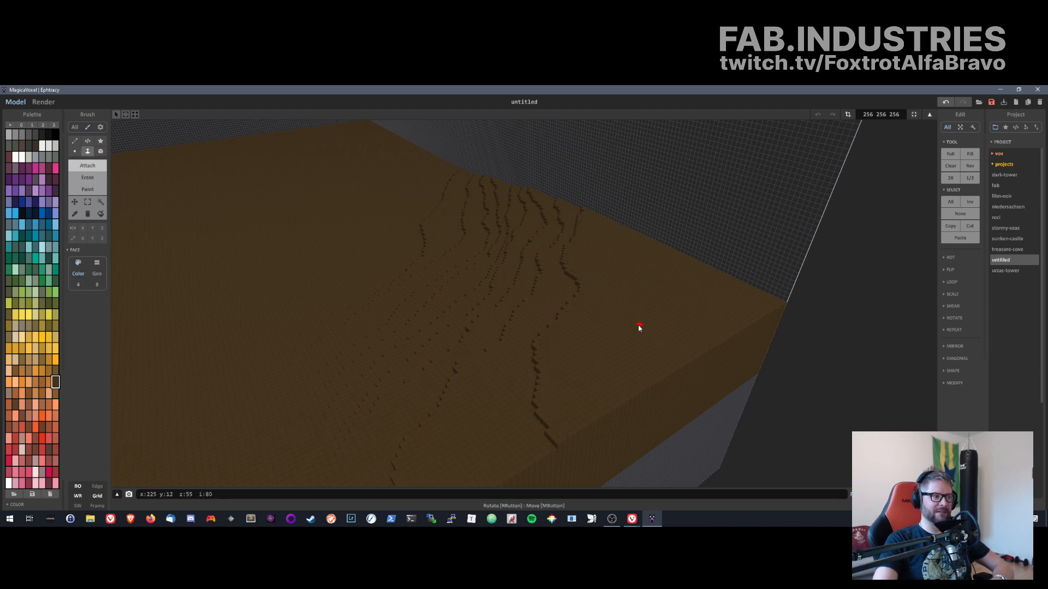
- Draw a tenth winding line inside the ninth edge with the Voxel brush and extrude the remaining corner area up one voxel
right_drag(640, 328, 594, 419)
right_drag(635, 291, 528, 288)
right_drag(499, 321, 572, 391)
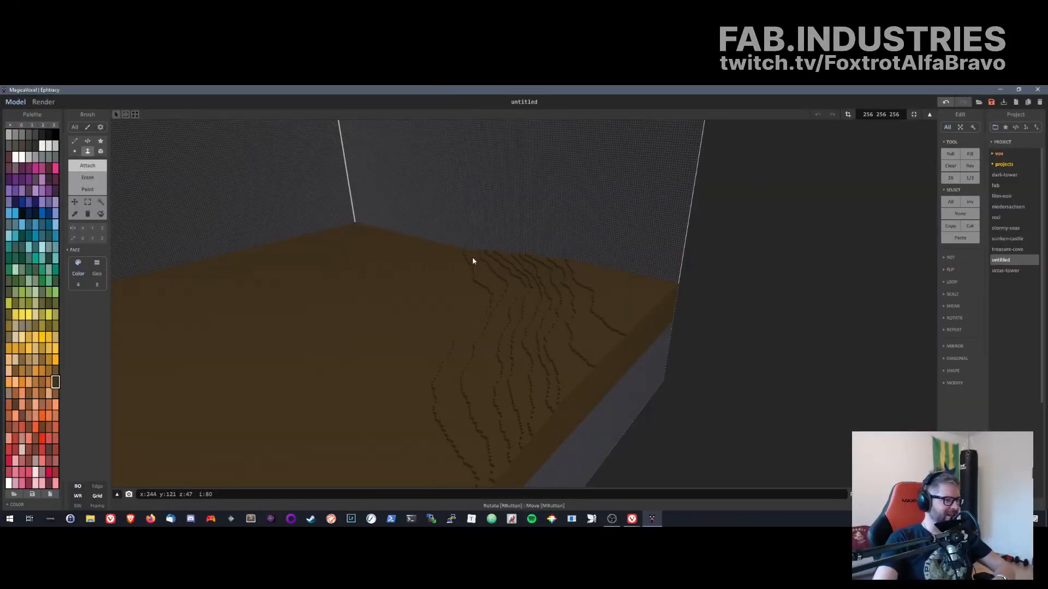
right_drag(473, 261, 616, 242)
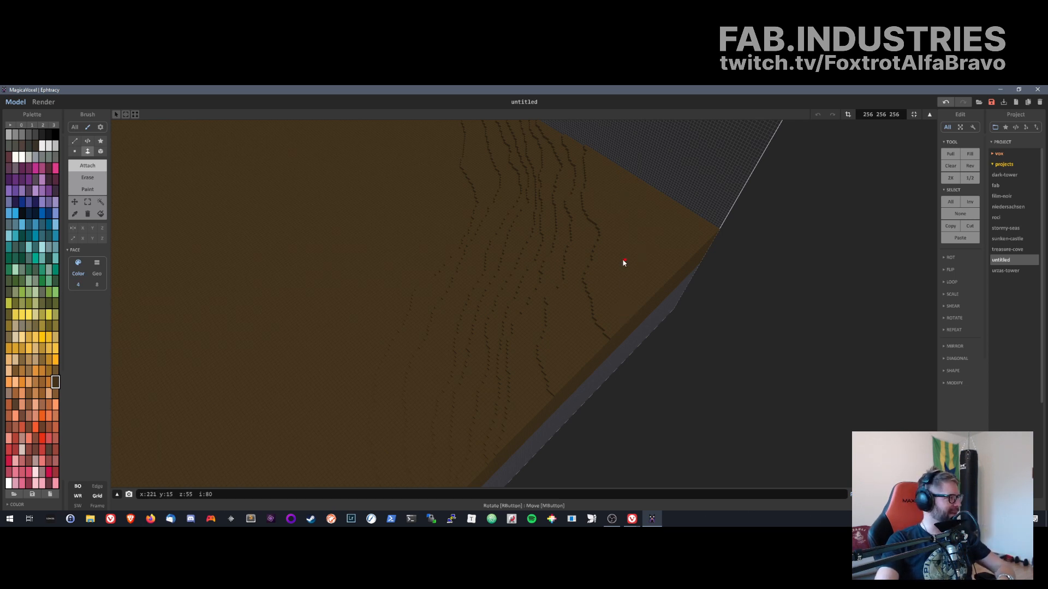
click(75, 151)
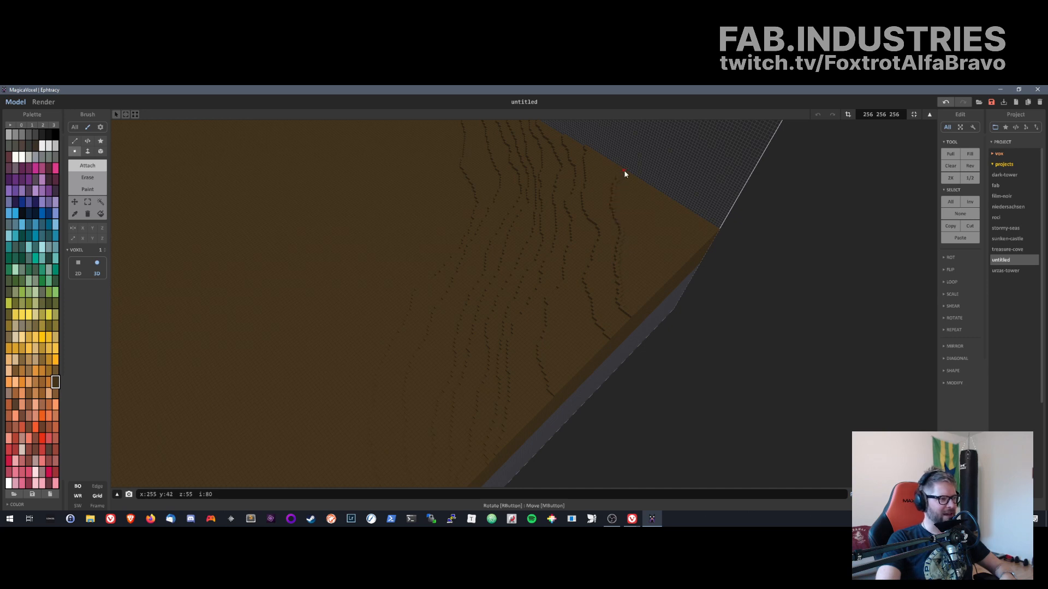
right_drag(529, 301, 575, 278)
right_drag(891, 398, 725, 404)
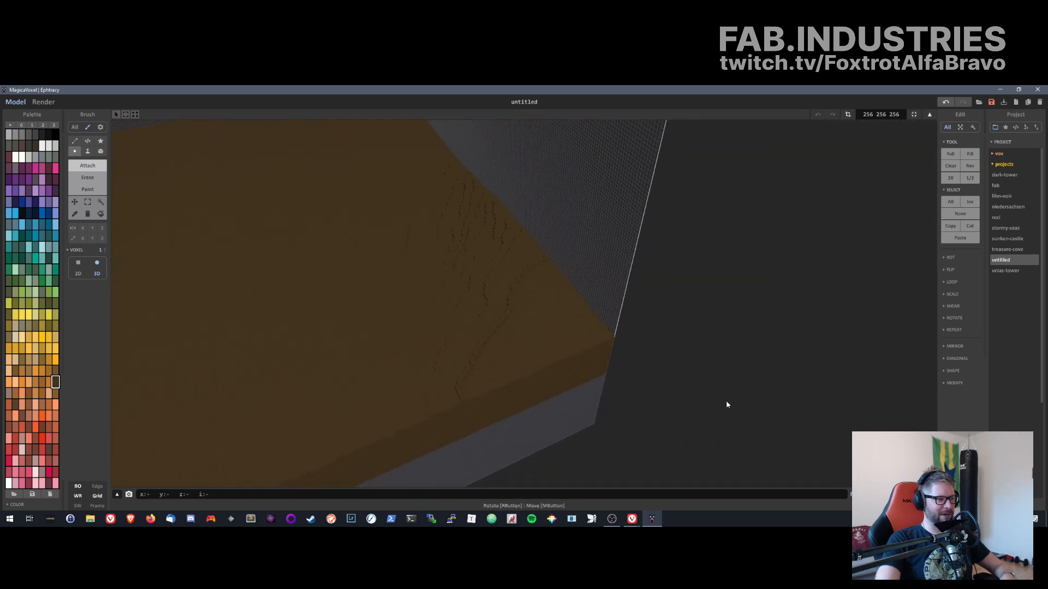
click(88, 152)
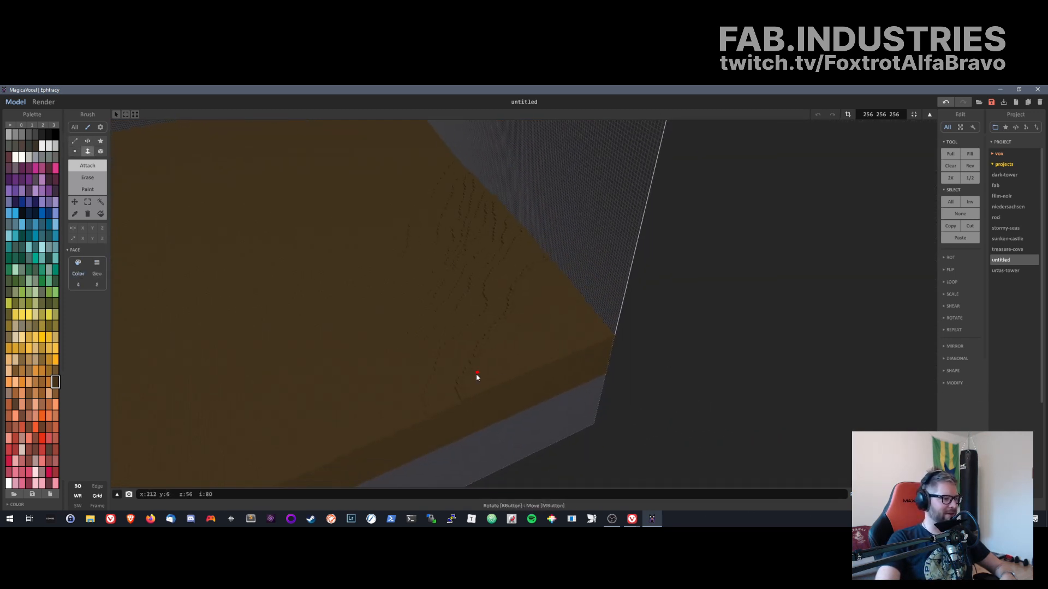
- Attach voxels along the tenth terrace edge with the Voxel brush, breaking up its straight stretch near the terrain's side
right_drag(476, 373, 503, 388)
scroll(507, 395, up, 3)
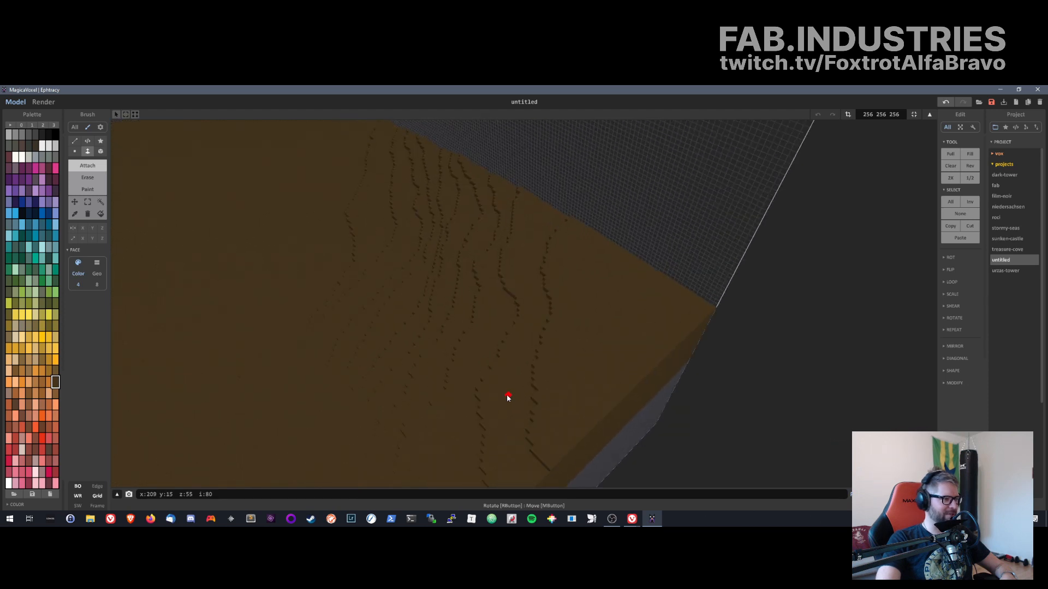
scroll(506, 394, up, 2)
middle_drag(565, 432, 599, 172)
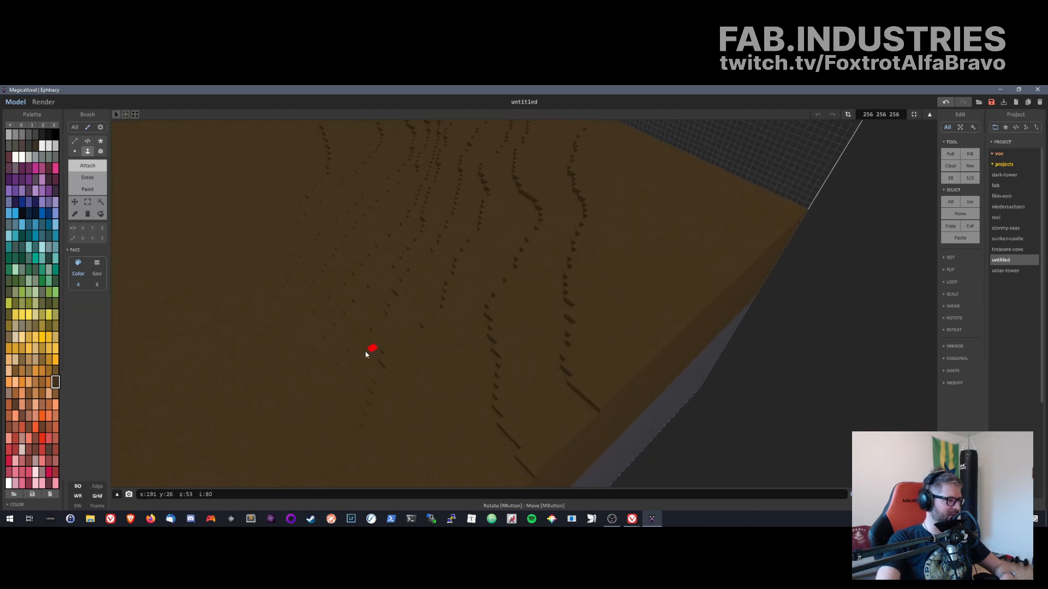
click(75, 151)
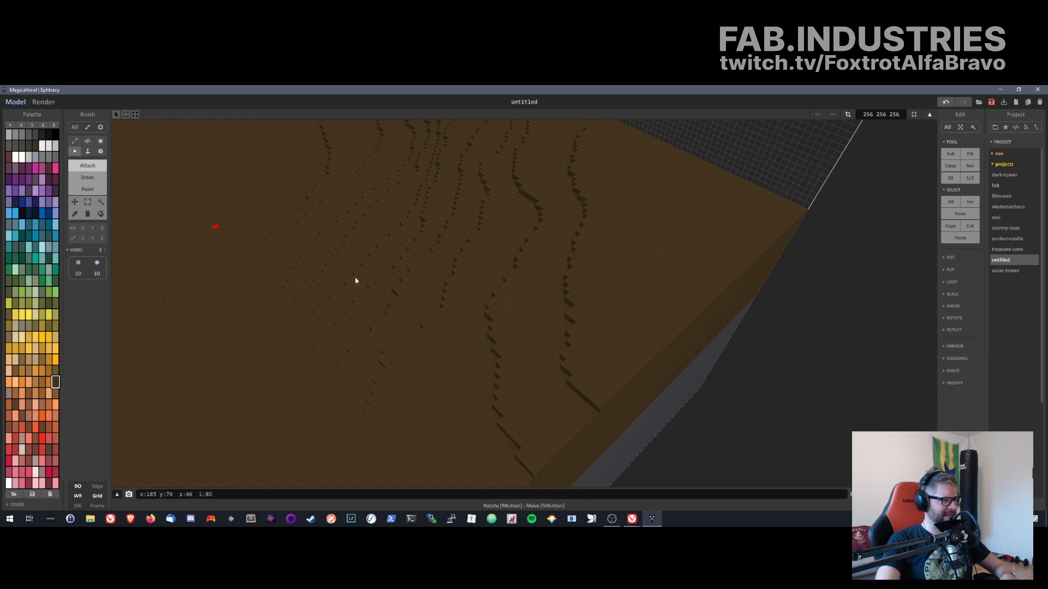
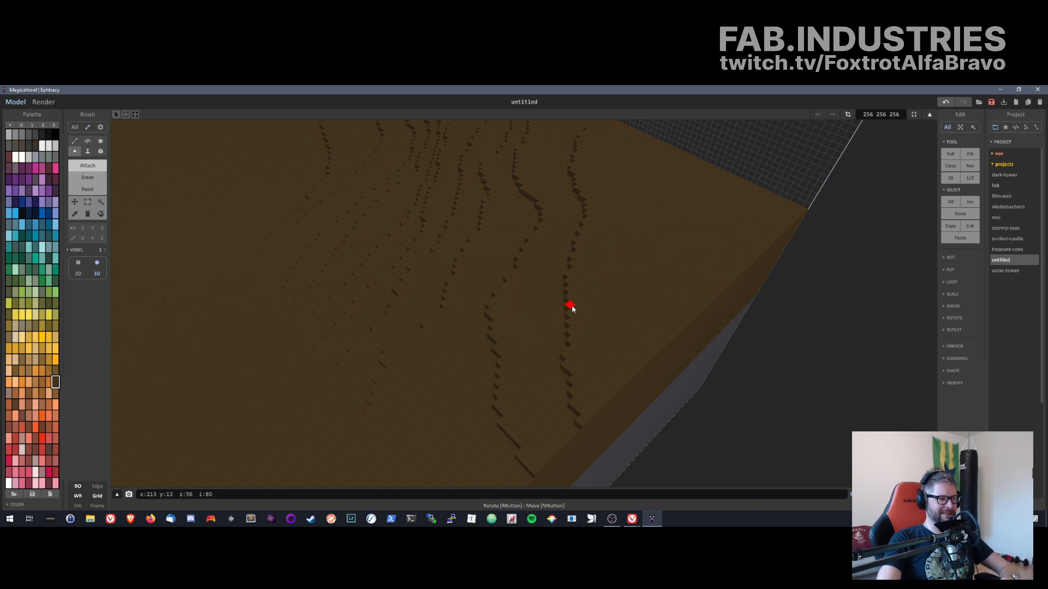
- Draw an eleventh winding line around the corner with the Voxel brush and raise the area it bounds one voxel with the Face brush
right_drag(571, 309, 611, 359)
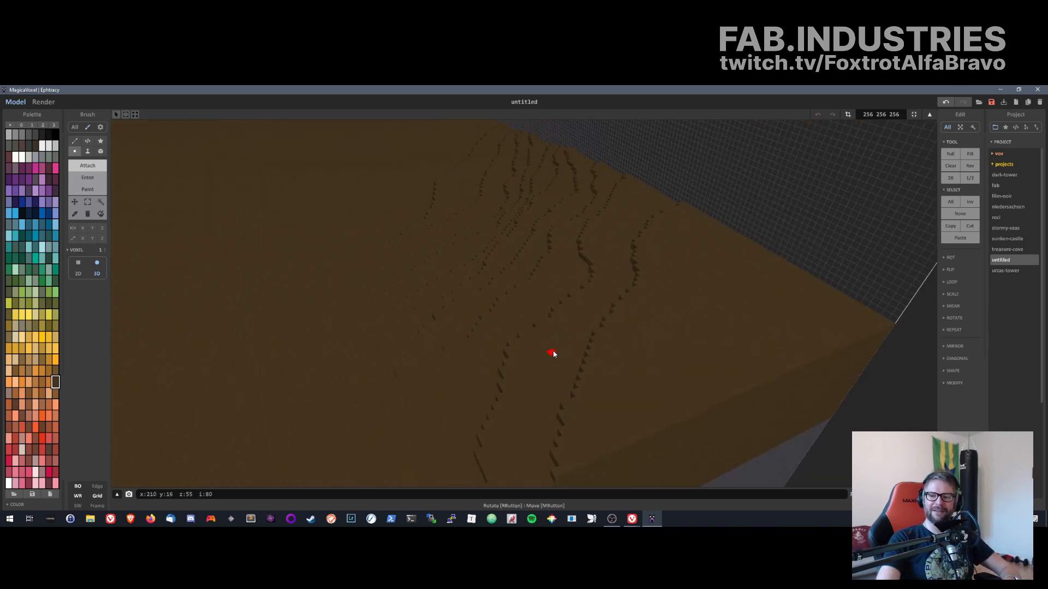
right_drag(545, 358, 664, 375)
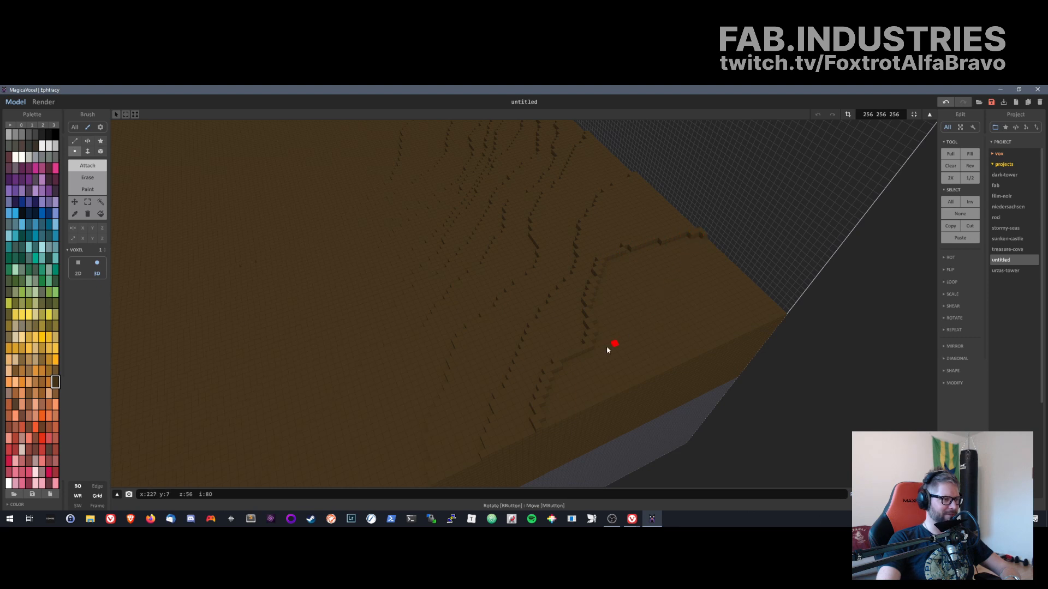
right_drag(607, 350, 582, 337)
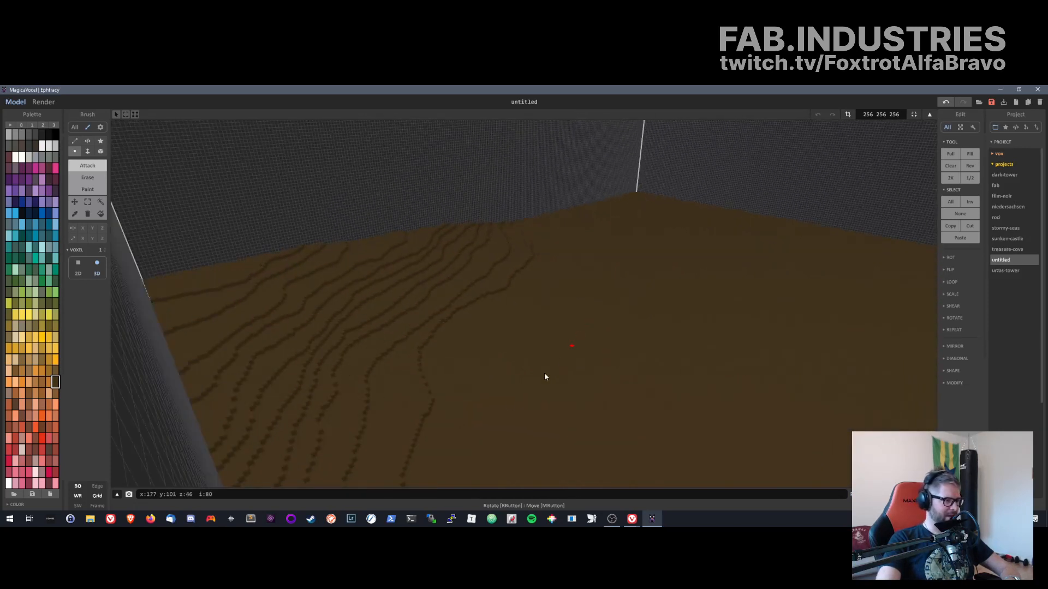
right_drag(210, 349, 559, 341)
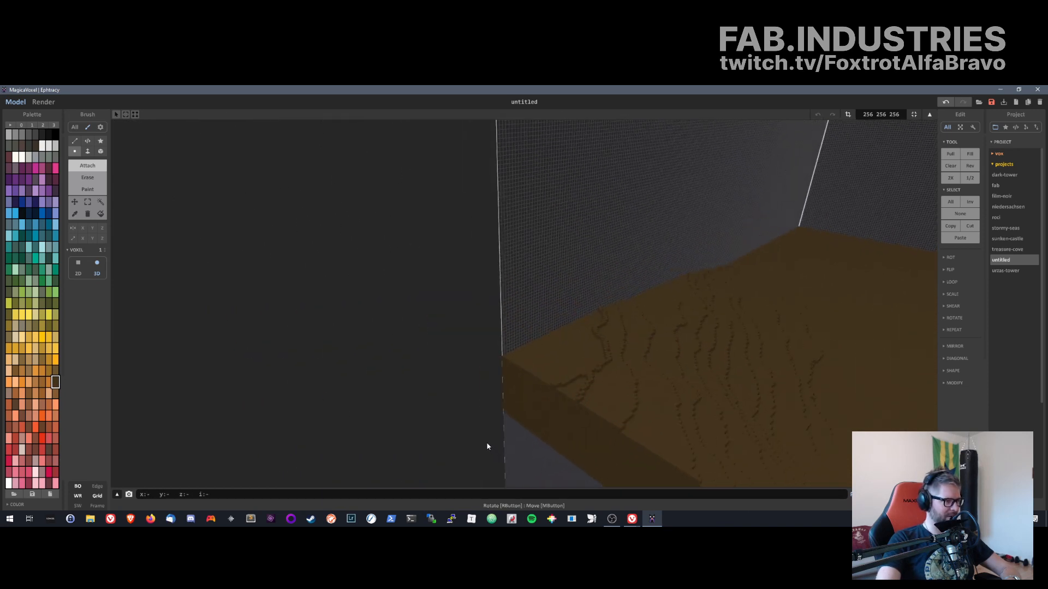
click(86, 153)
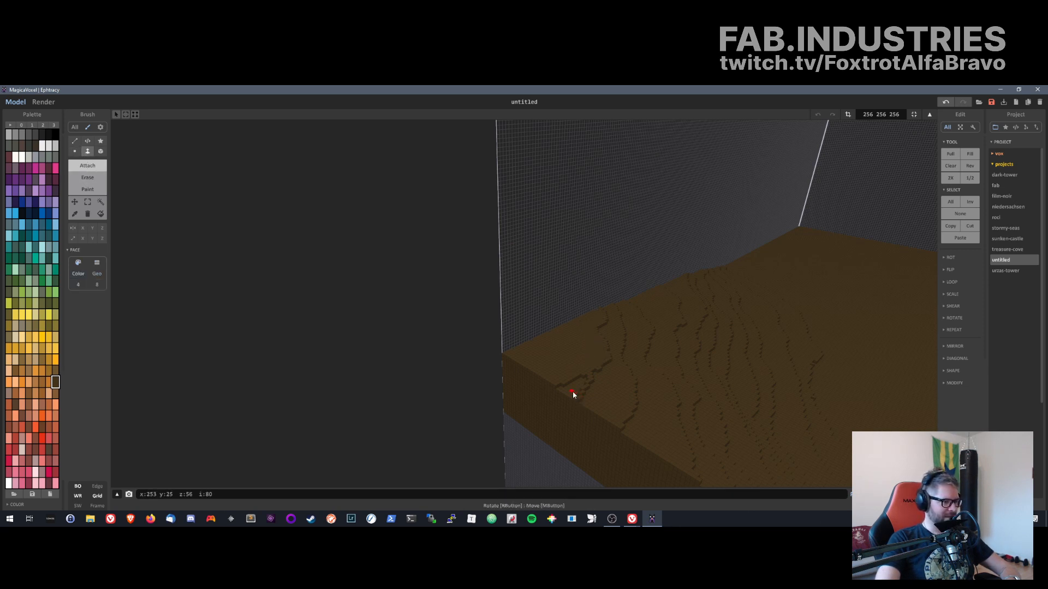
- Erase the first stretch of a winding line just outside the outermost terrace edge with the Voxel brush, starting at the terrain's side
right_drag(559, 413, 148, 340)
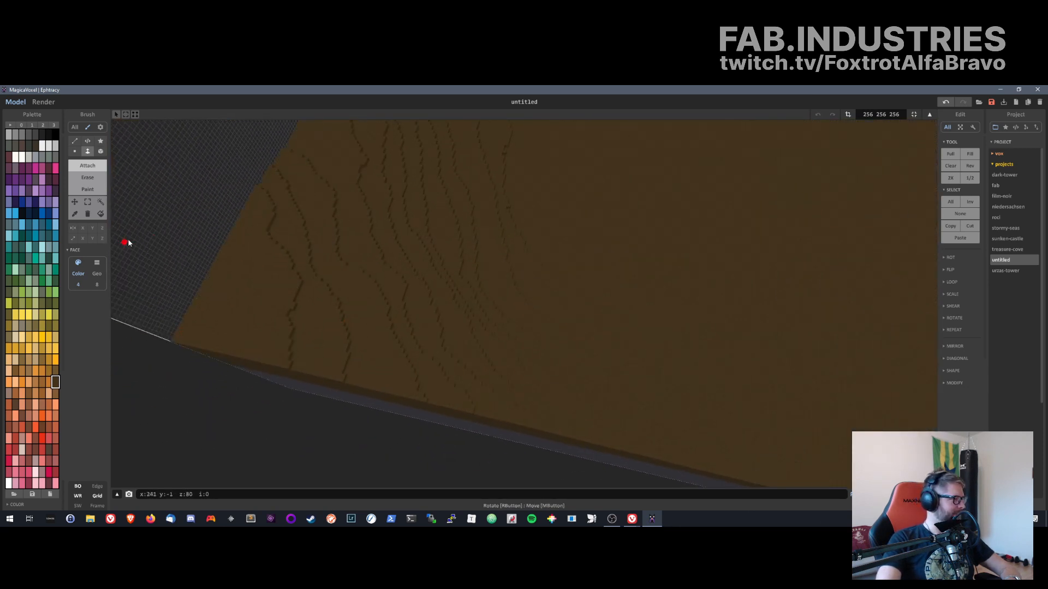
scroll(240, 255, up, 3)
click(74, 151)
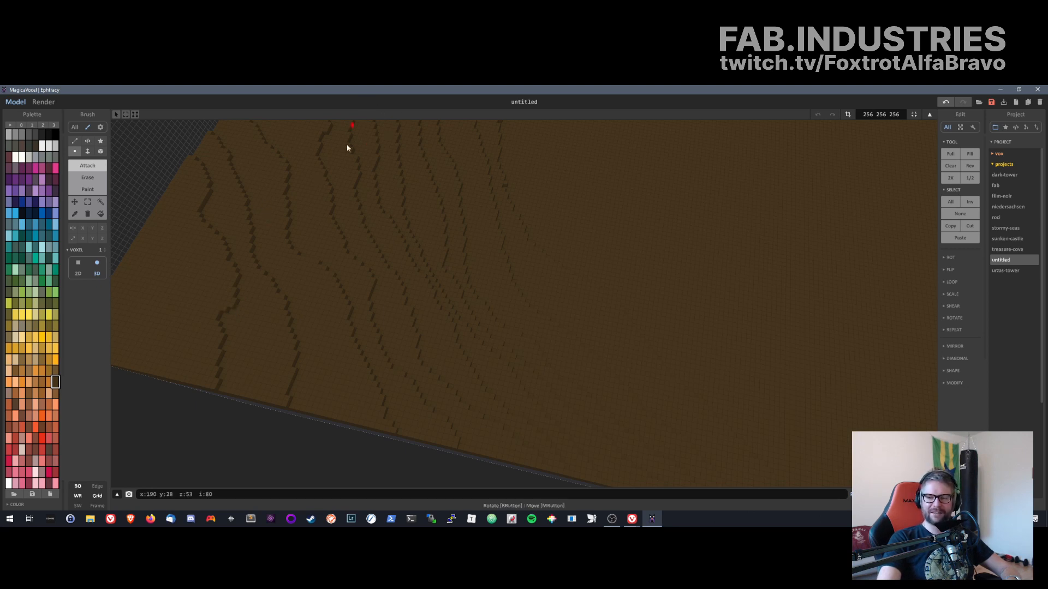
right_drag(323, 306, 349, 346)
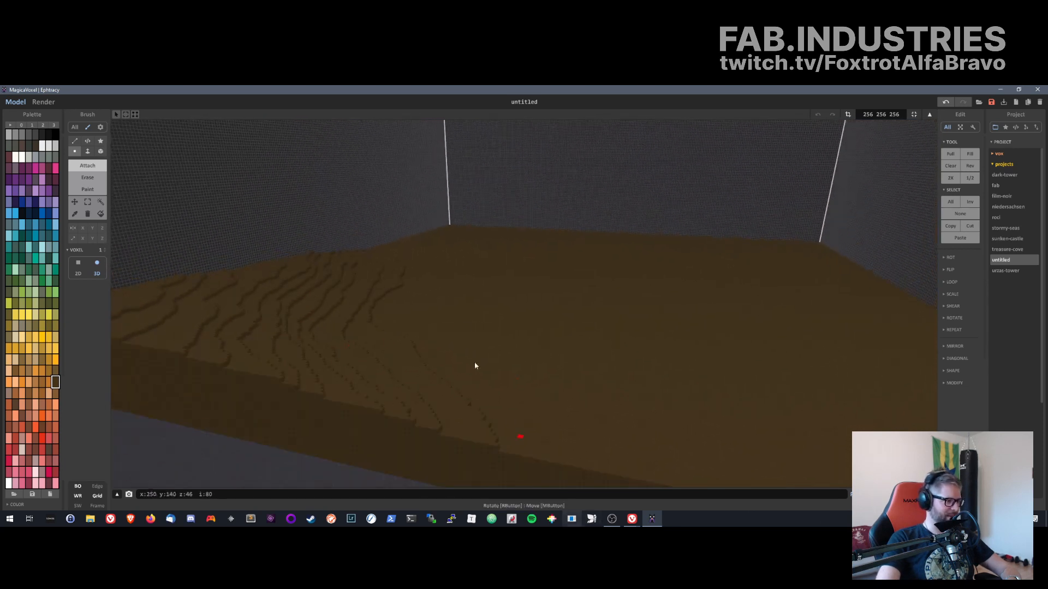
right_drag(459, 343, 475, 377)
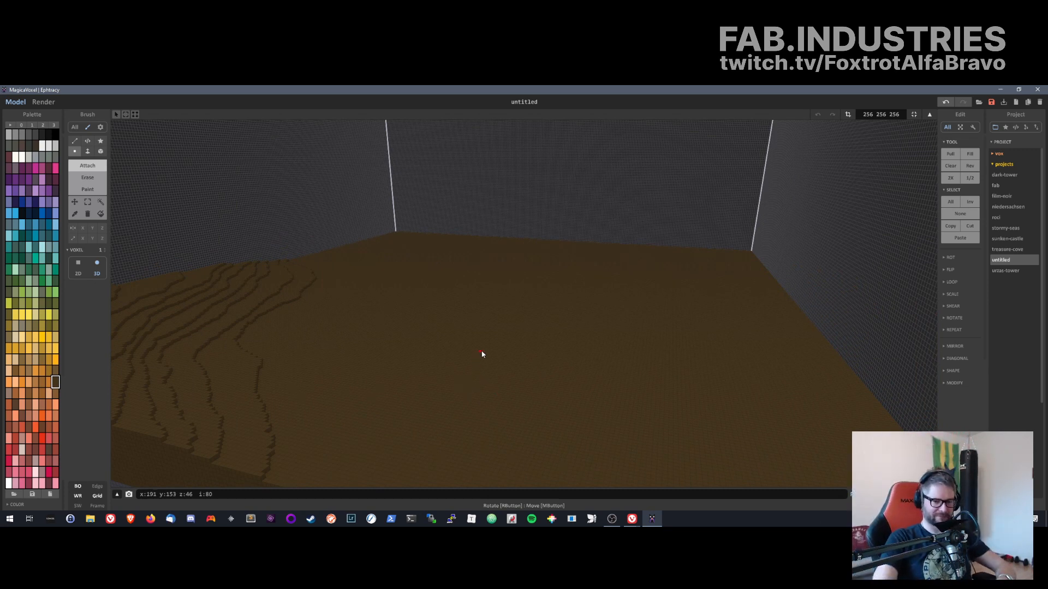
right_drag(482, 354, 531, 333)
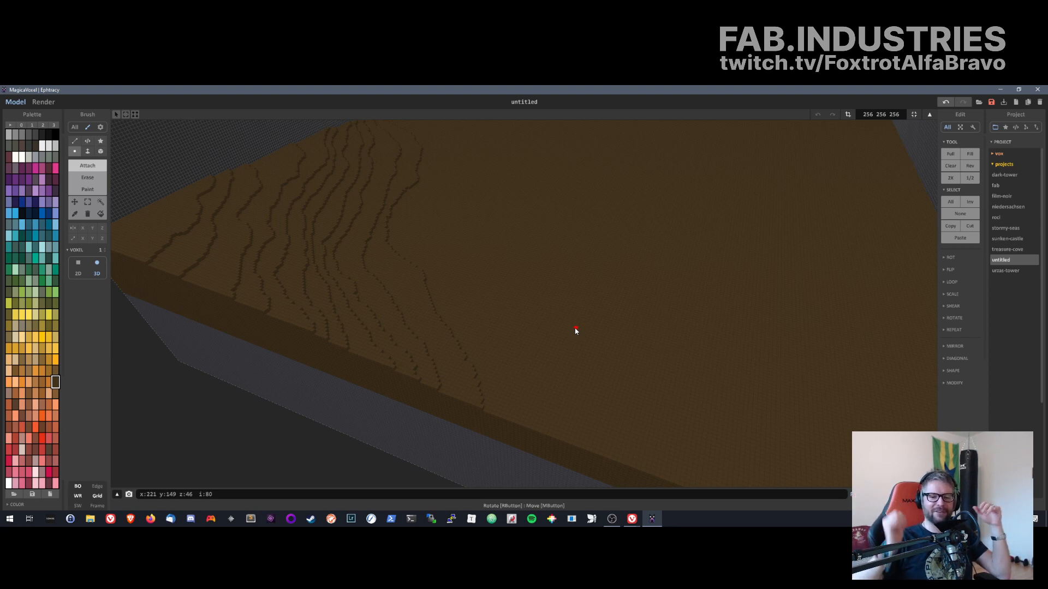
scroll(473, 320, up, 6)
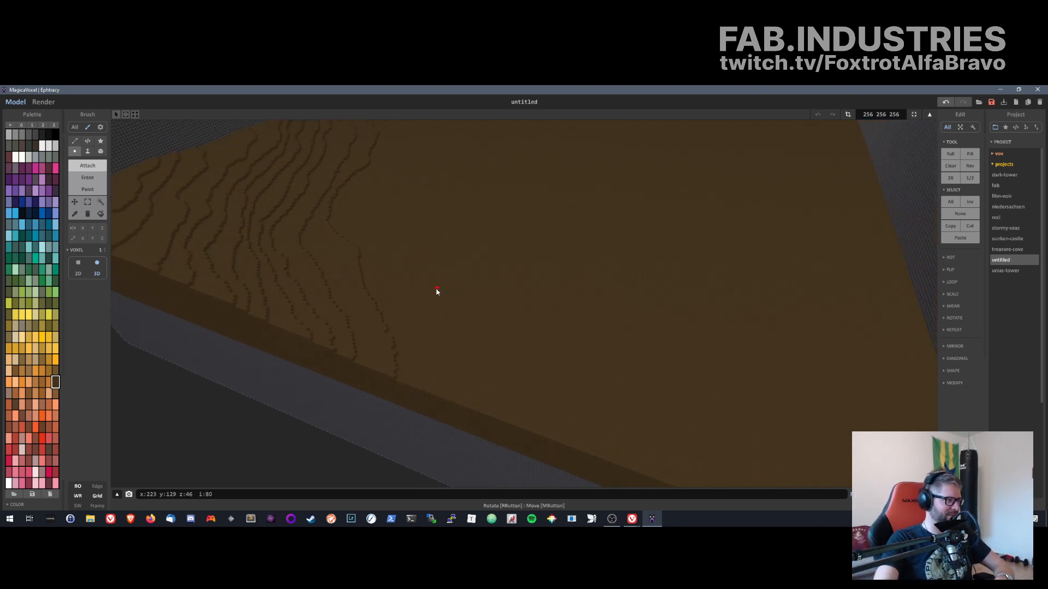
scroll(401, 364, up, 3)
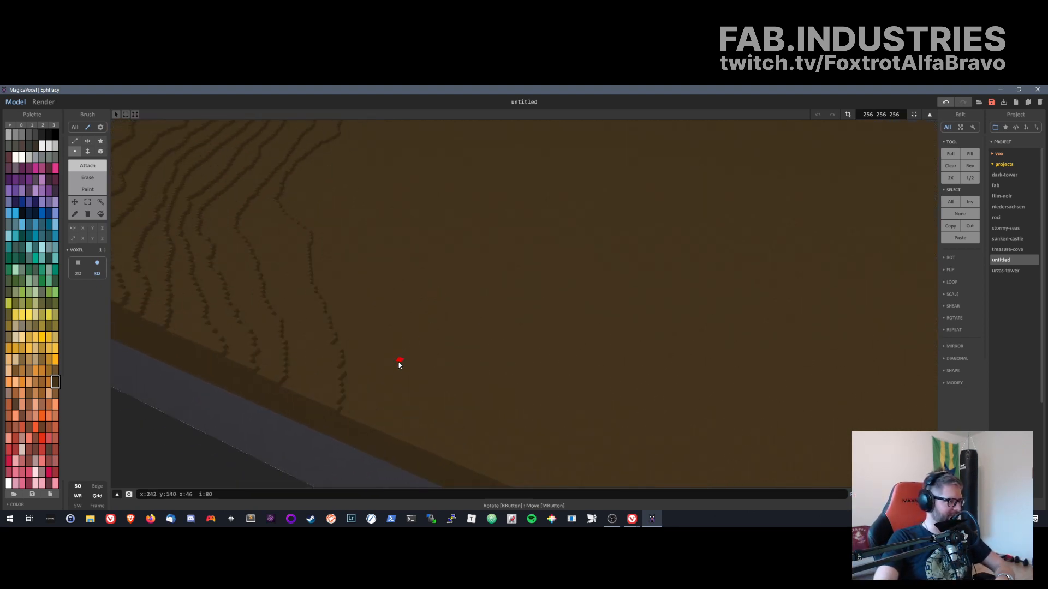
click(83, 177)
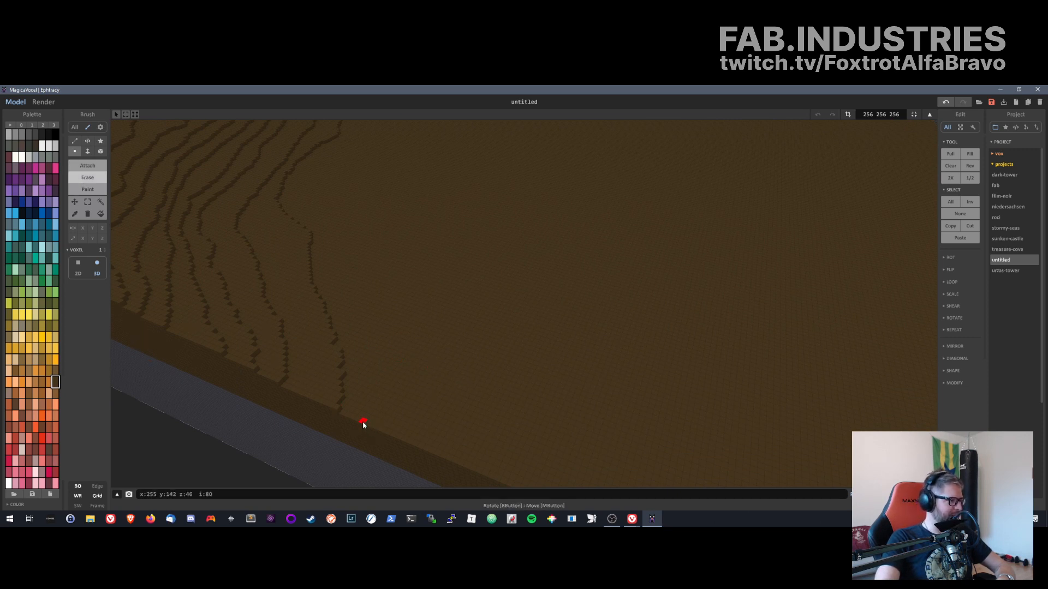
drag(365, 404, 367, 364)
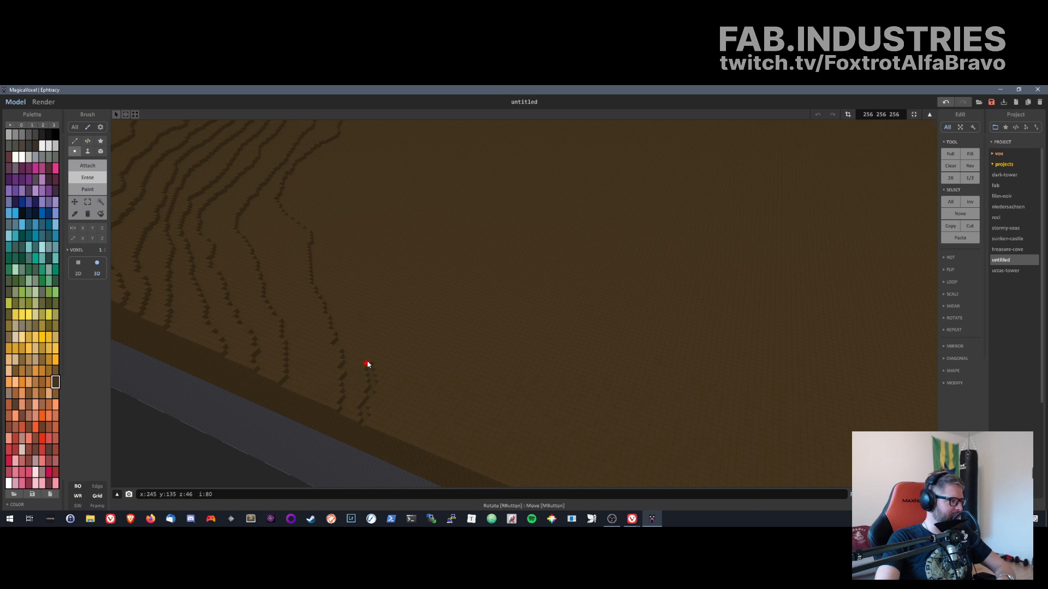
drag(348, 299, 334, 235)
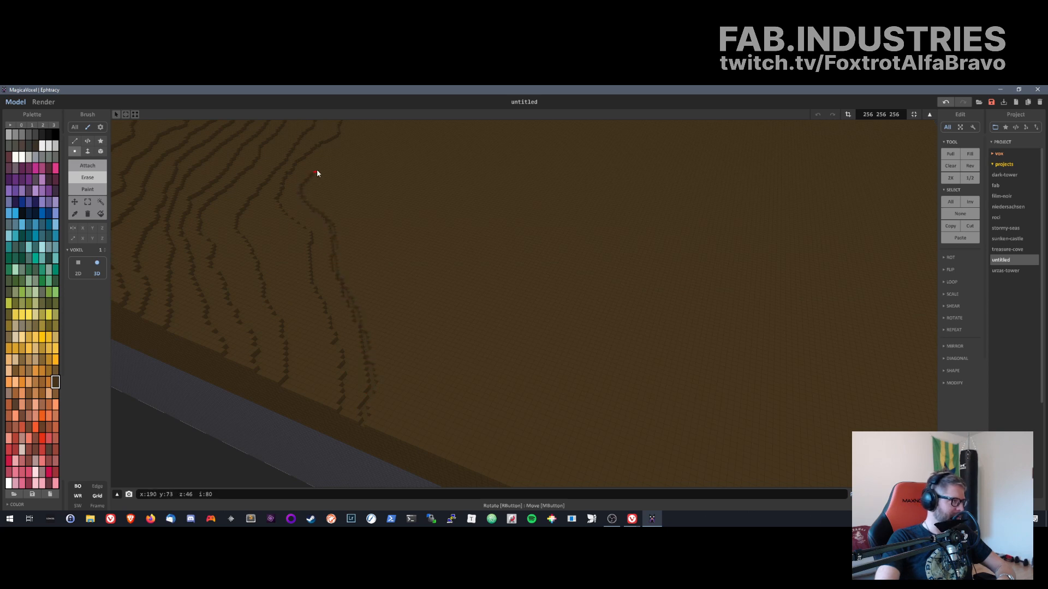
- Continue erasing the winding line alongside the outermost terrace edge until it reaches the adjoining side of the terrain
right_drag(351, 137, 441, 356)
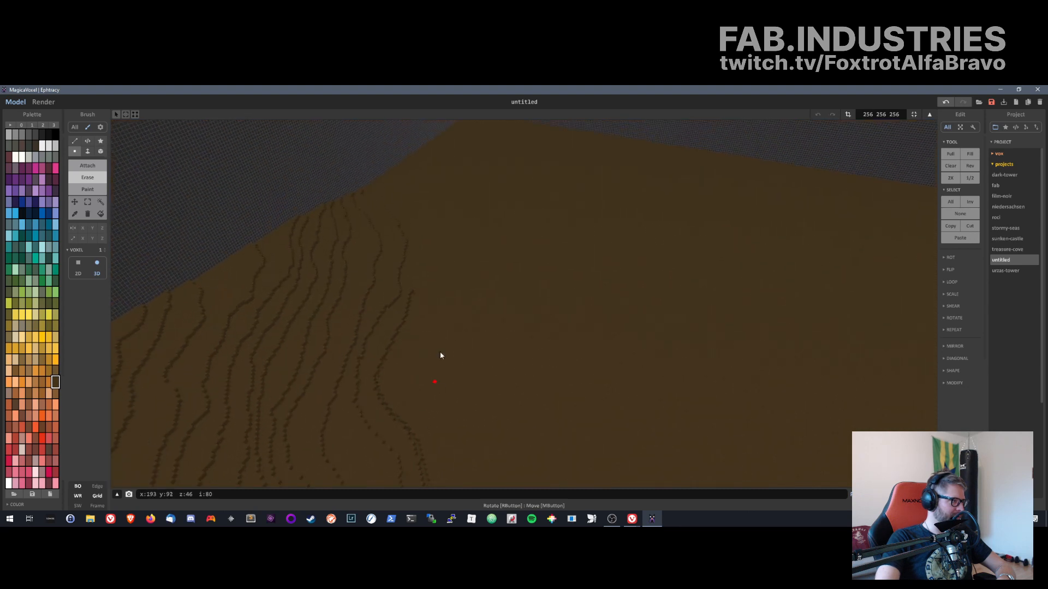
right_drag(425, 256, 412, 392)
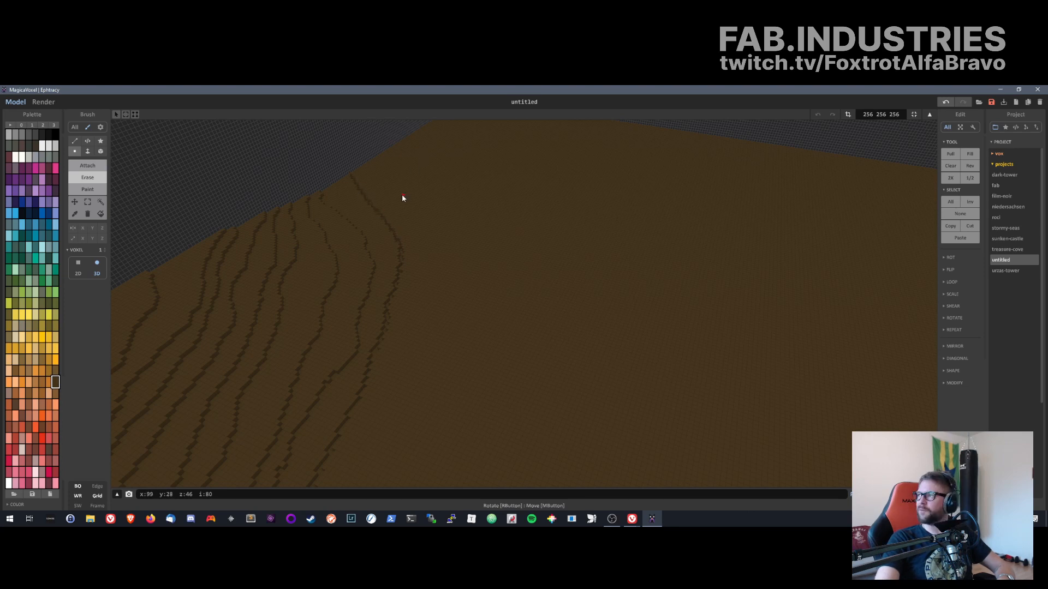
right_drag(192, 198, 494, 457)
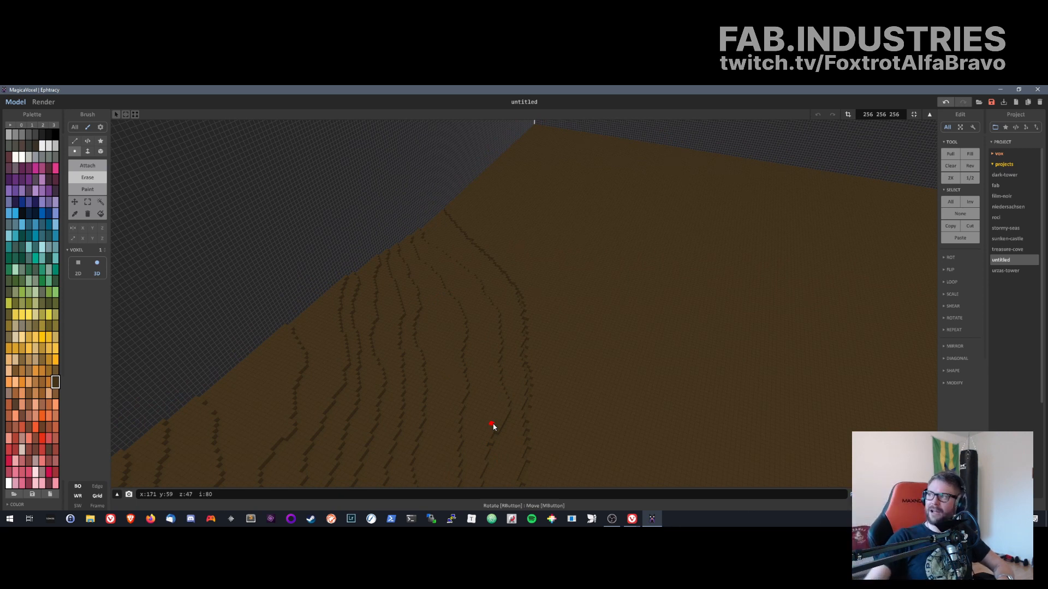
middle_drag(440, 329, 457, 383)
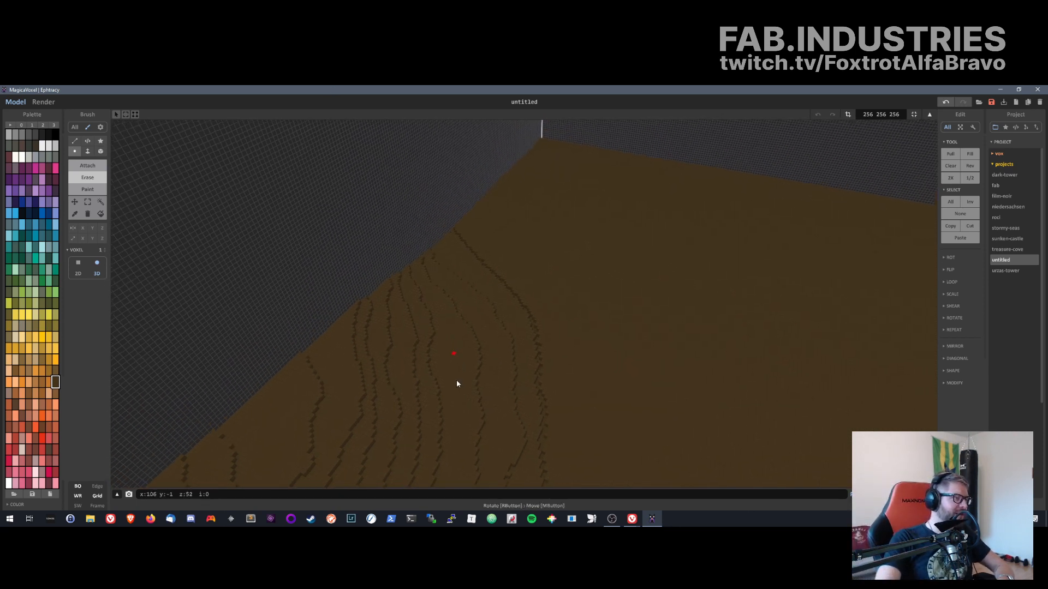
middle_drag(637, 436, 550, 228)
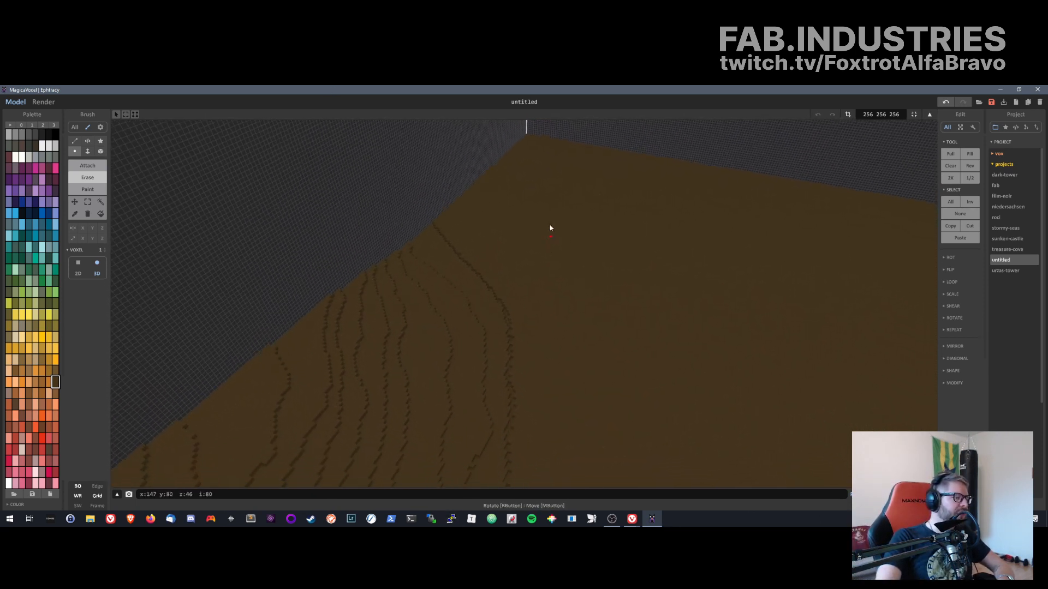
middle_drag(629, 455, 479, 86)
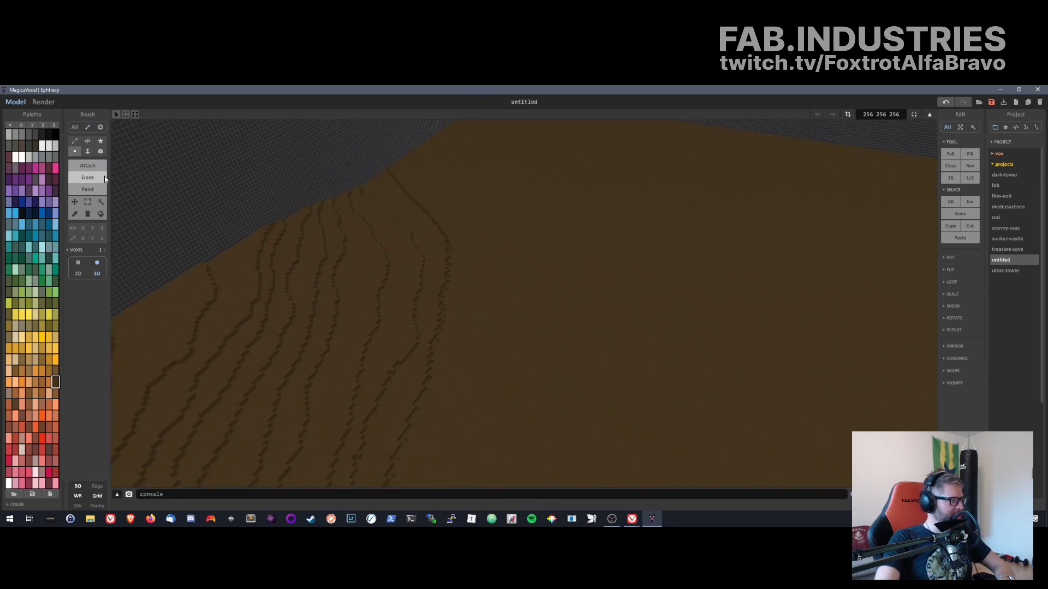
- Lower the flat area beyond the erased line by one voxel with the Face brush in Erase mode
click(88, 151)
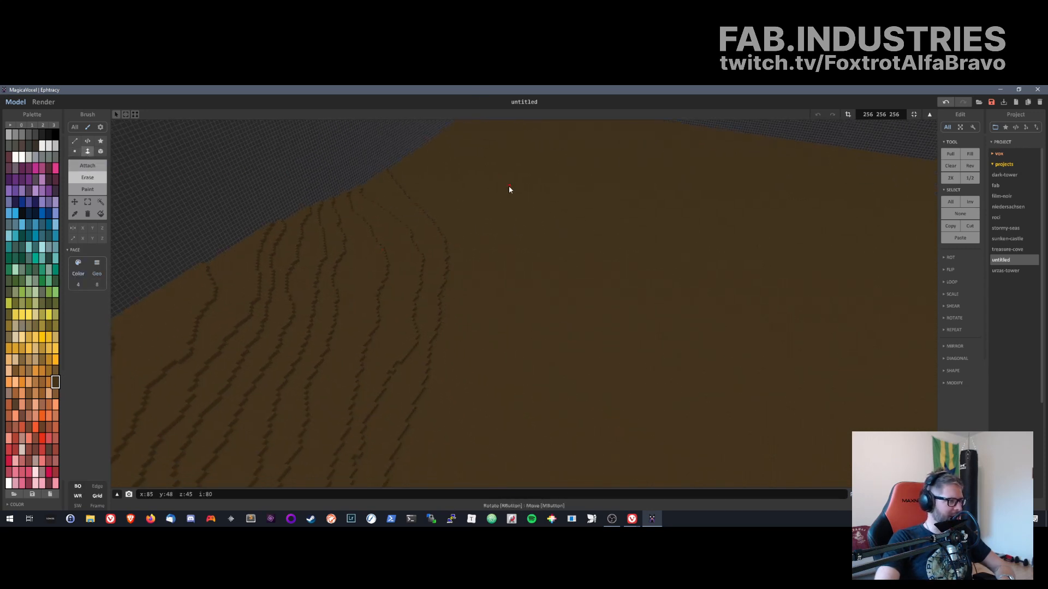
scroll(519, 236, down, 2)
middle_drag(572, 433, 482, 442)
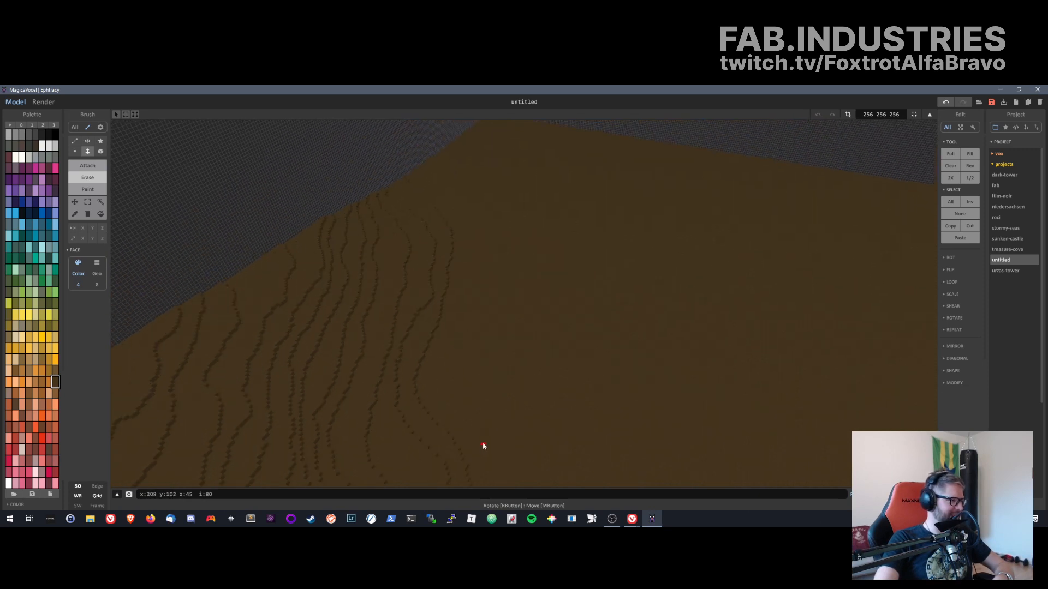
right_drag(483, 446, 453, 125)
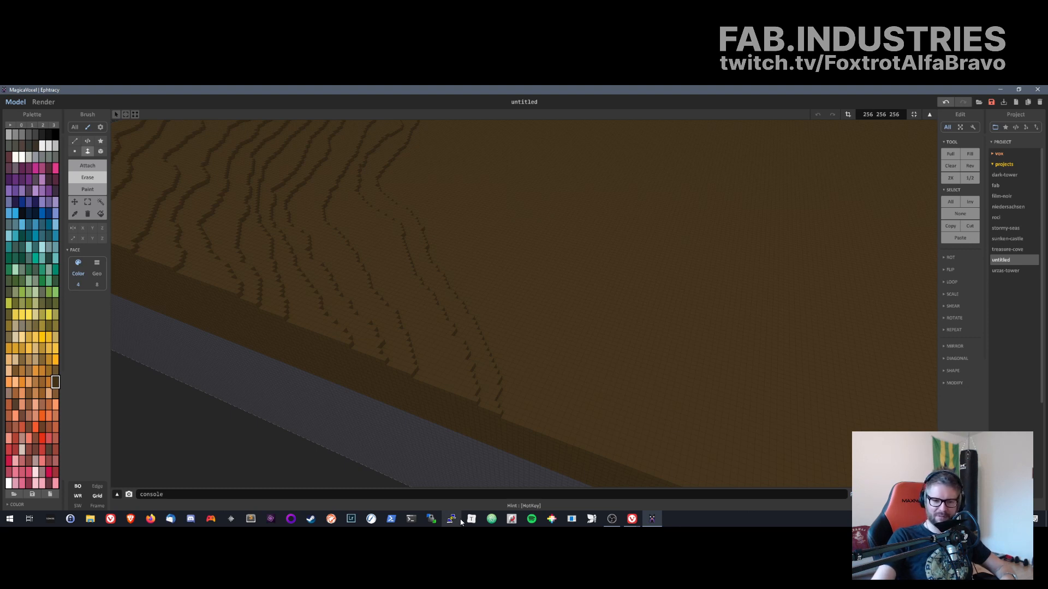
- Undo the extra lowering of the flat area and return to the Voxel brush
right_drag(629, 260, 582, 370)
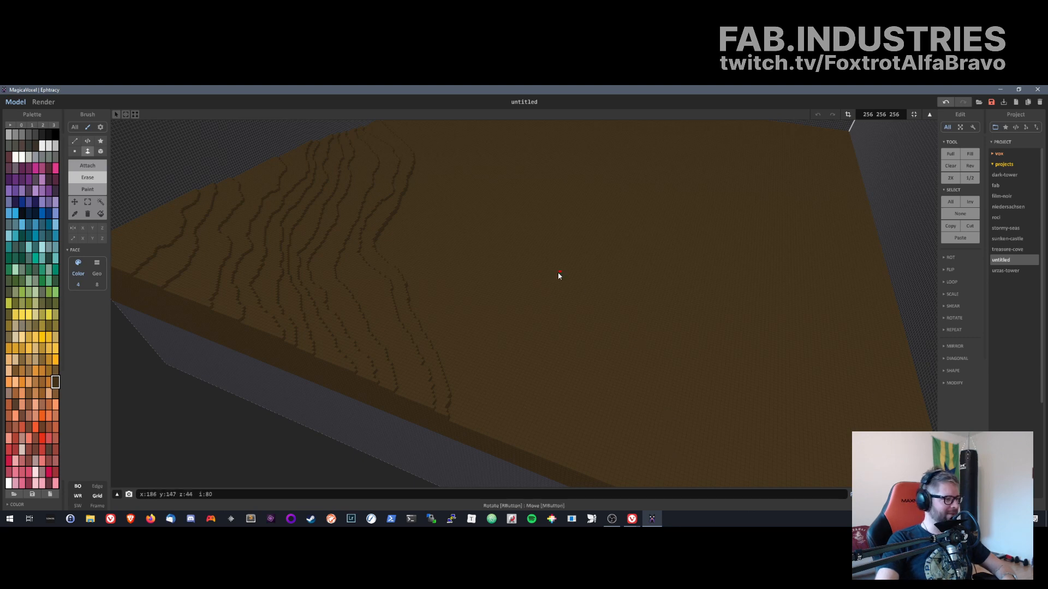
middle_drag(548, 310, 493, 287)
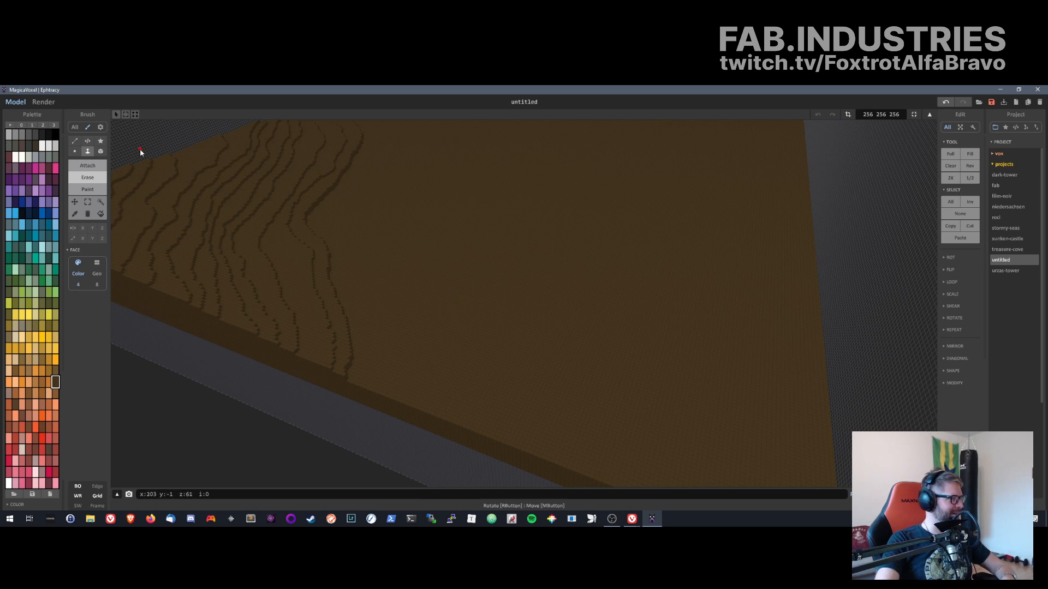
right_drag(547, 240, 326, 355)
key(ctrl+z)
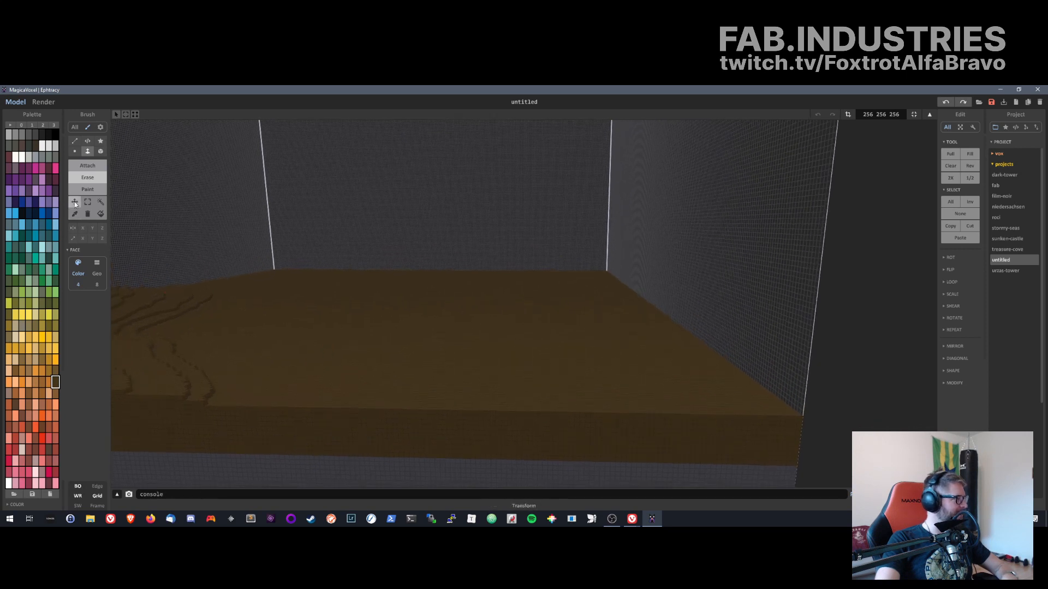
click(74, 151)
mouse_move(243, 382)
right_down()
mouse_move(251, 442)
mouse_move(222, 338)
mouse_move(264, 370)
right_up()
key(ctrl+z)
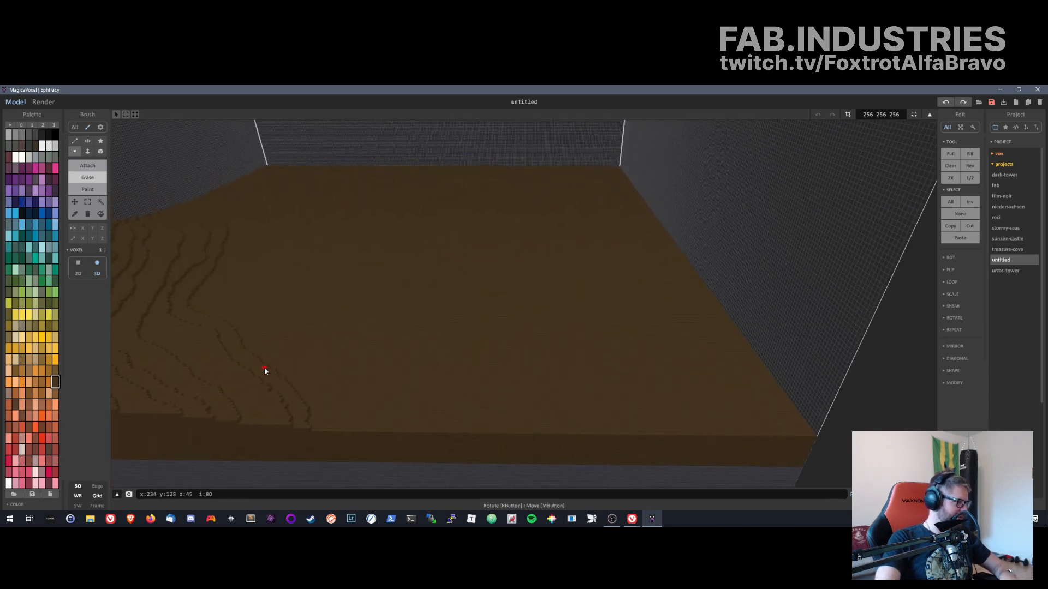
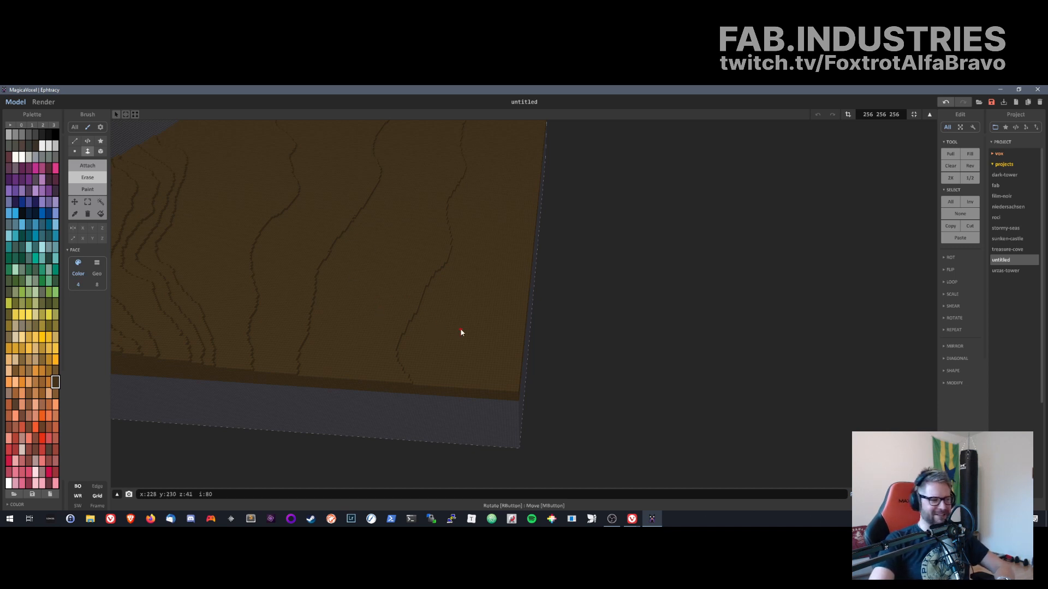
- Undo the last edit and erase a winding line across the flat corner area with the Voxel brush, running between the two adjoining terrain sides
right_drag(465, 382, 456, 407)
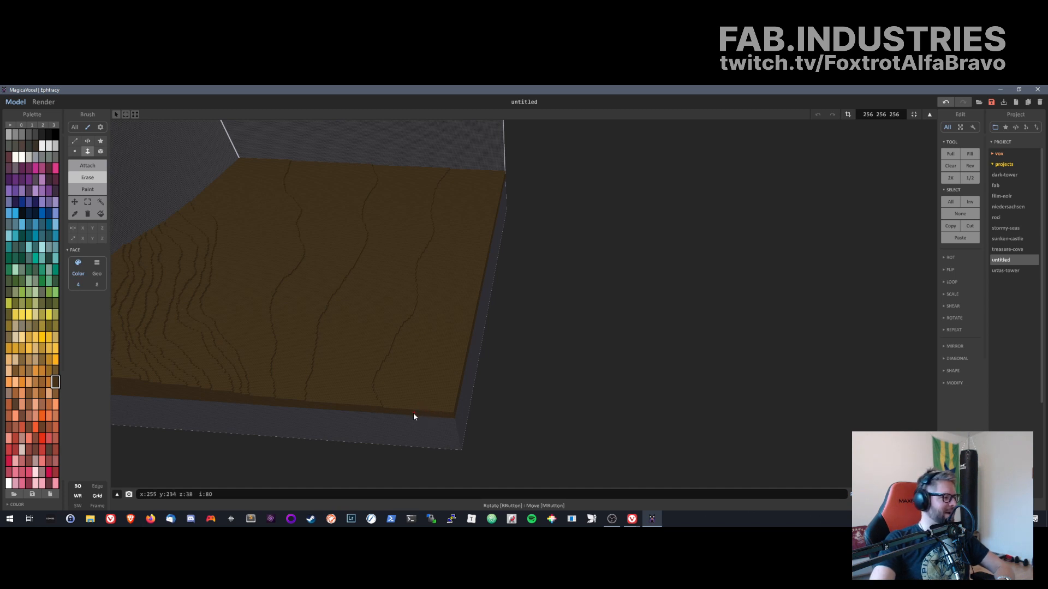
key(ctrl+z)
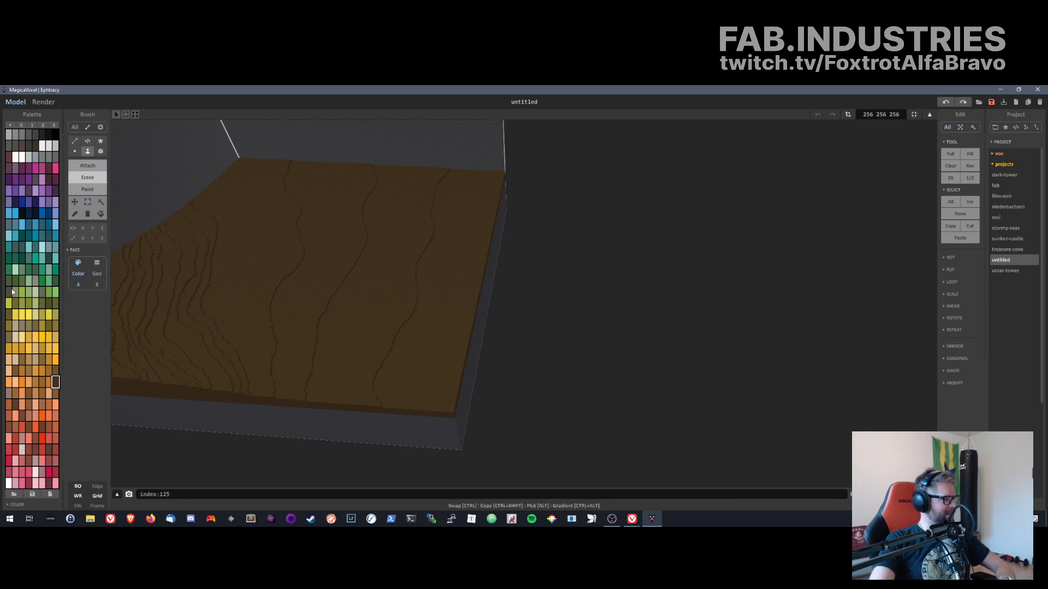
click(75, 151)
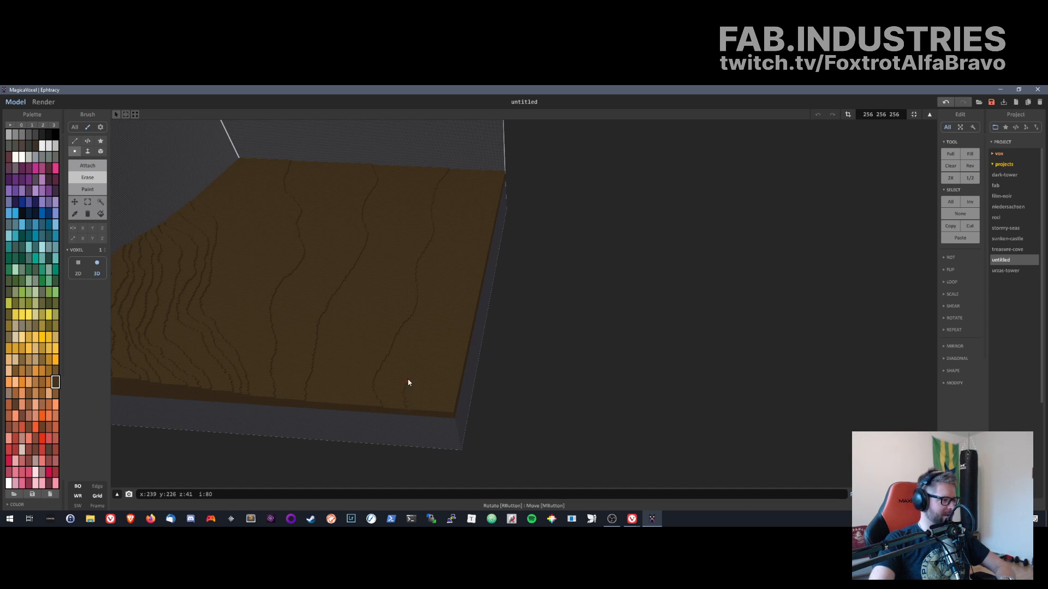
mouse_move(433, 349)
mouse_down()
mouse_move(451, 334)
mouse_move(469, 280)
mouse_up()
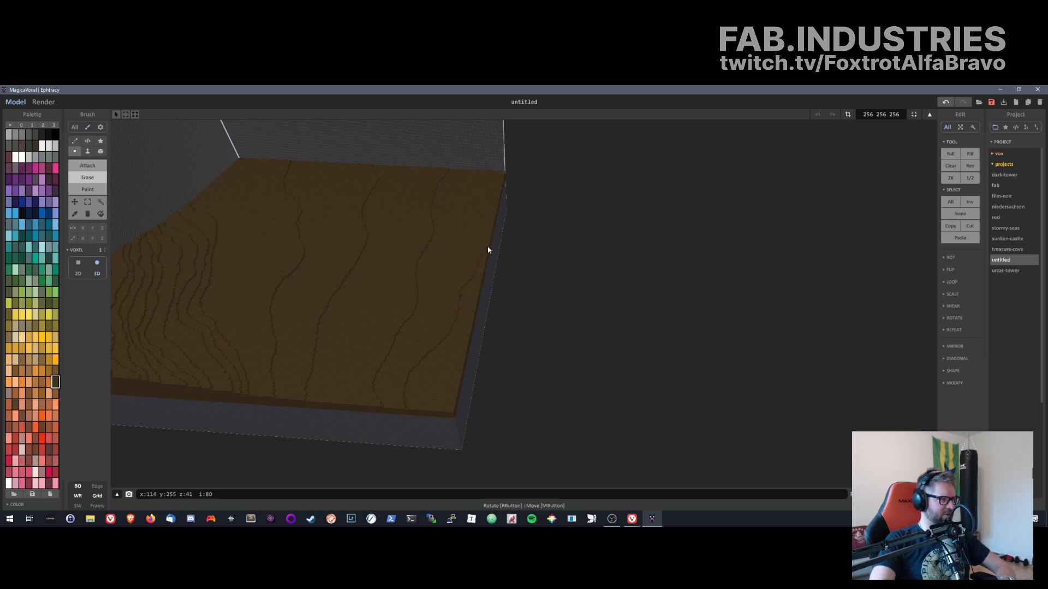
- Try to lower the corner area beyond the new line by one voxel with the Face brush in Erase mode
scroll(494, 252, up, 4)
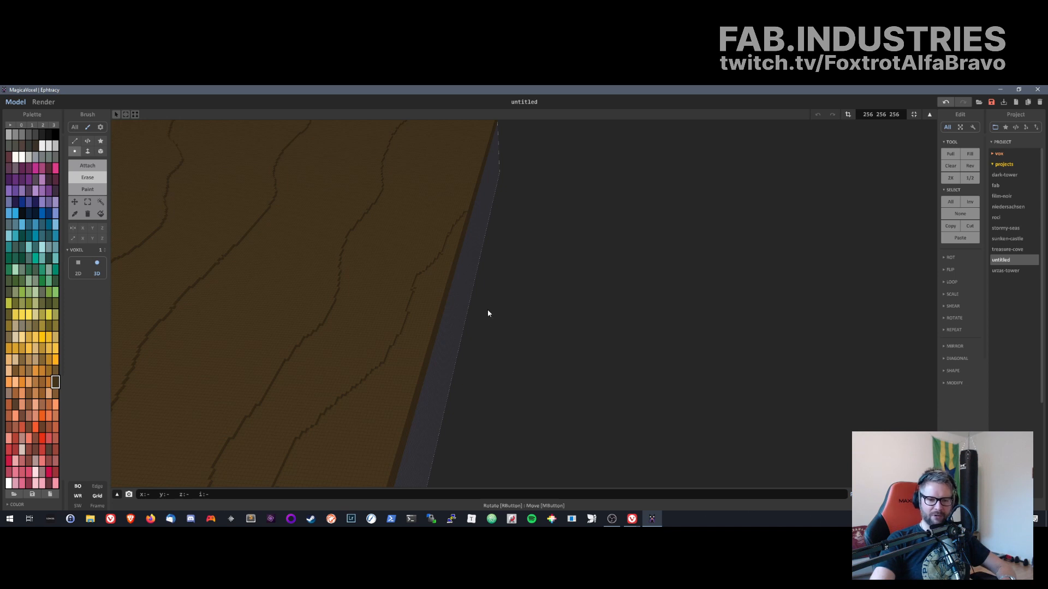
mouse_move(488, 313)
right_down()
mouse_move(467, 363)
mouse_move(498, 255)
mouse_move(496, 306)
right_up()
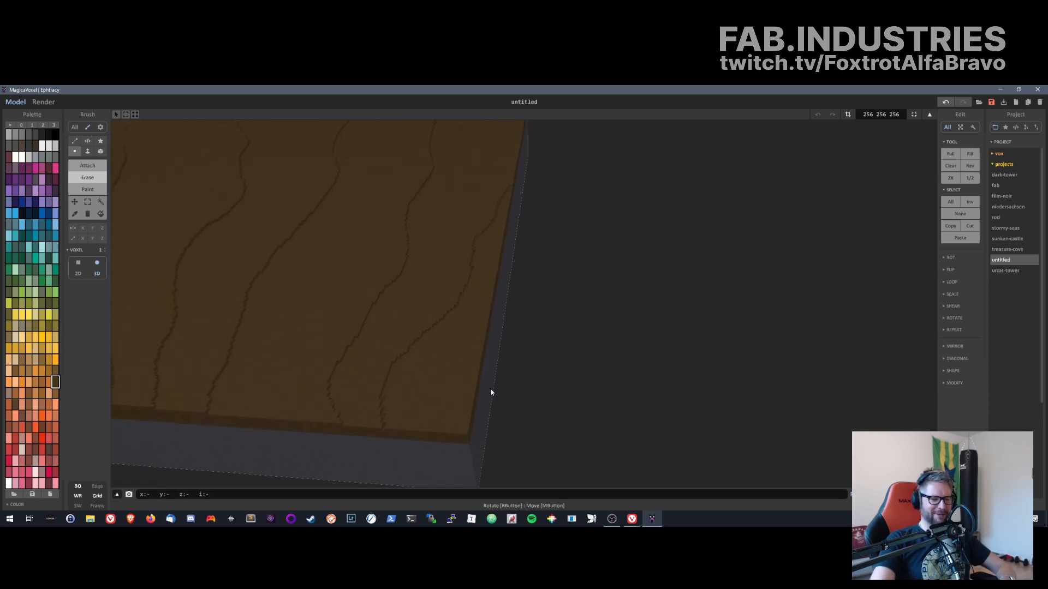
right_drag(472, 377, 468, 382)
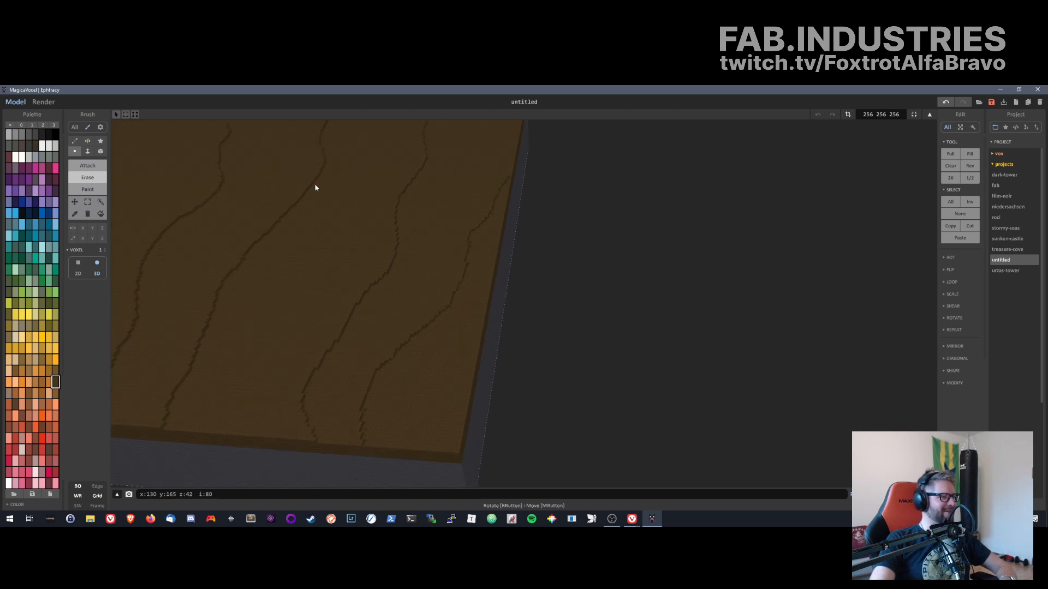
click(88, 202)
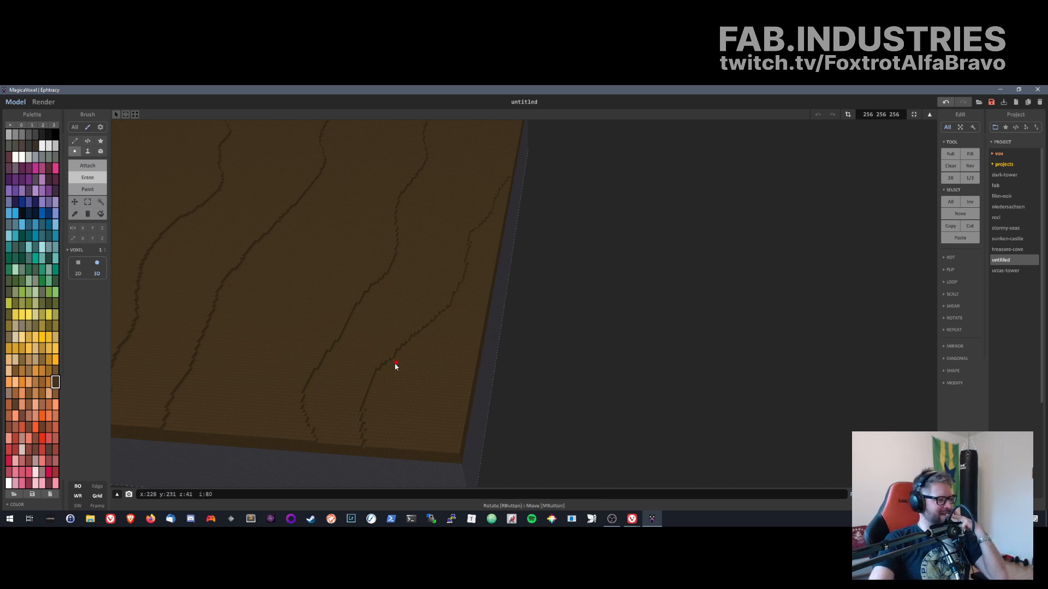
key(f)
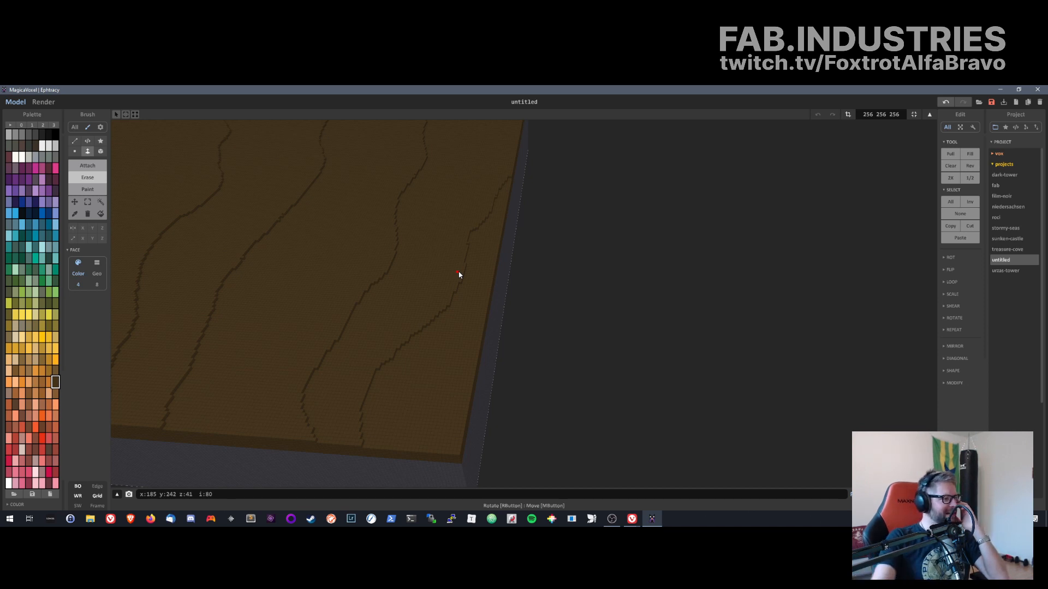
scroll(483, 223, up, 4)
right_drag(454, 216, 427, 352)
click(437, 290)
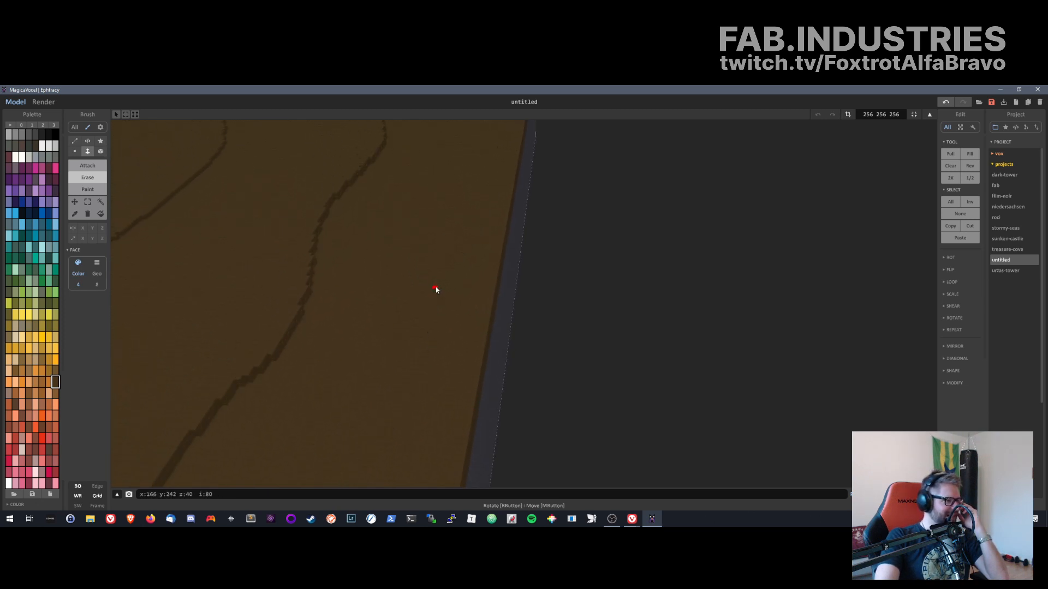
key(ctrl+z)
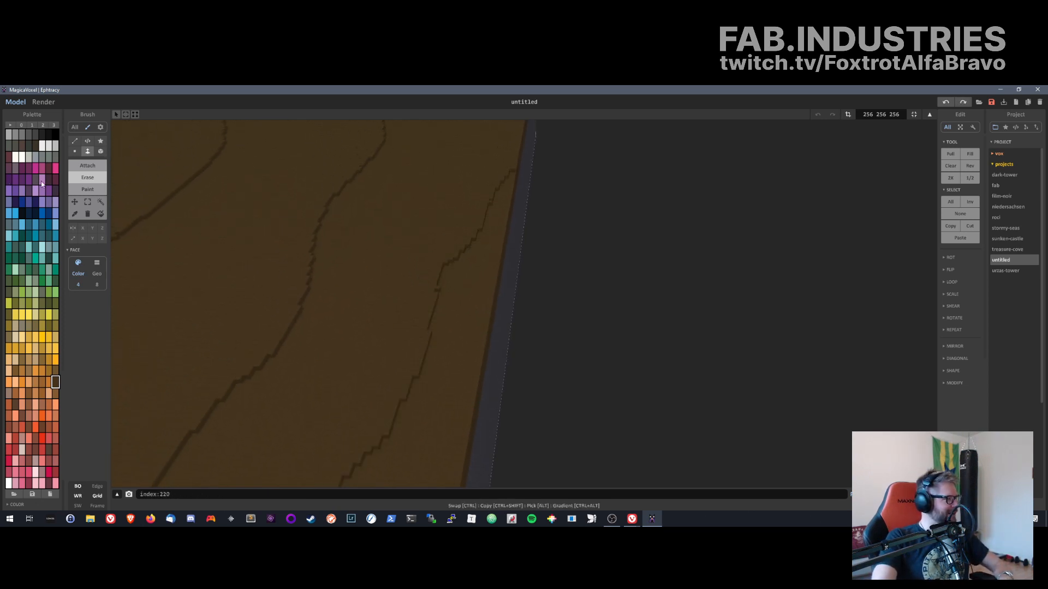
- Close the gap in the erased winding line with the Voxel brush and erase another winding line closer to the low corner
click(77, 152)
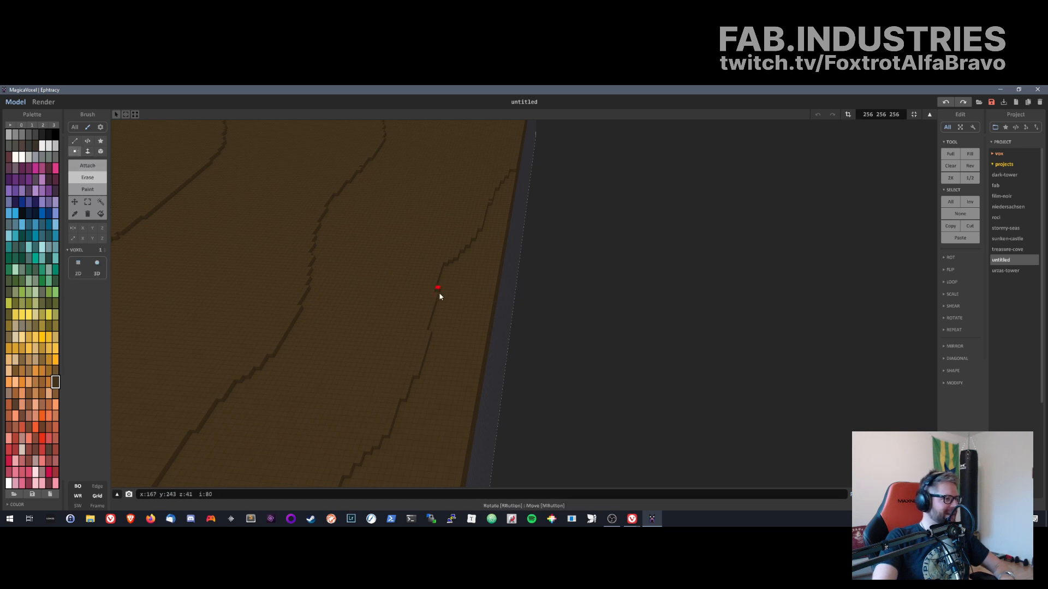
click(437, 289)
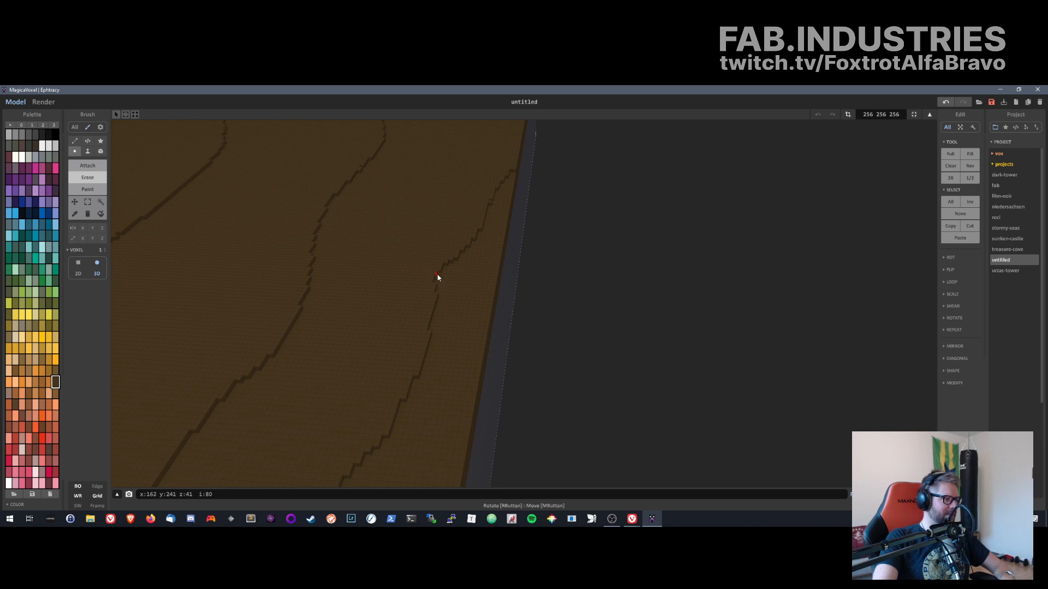
right_drag(453, 332, 458, 257)
right_drag(420, 311, 446, 369)
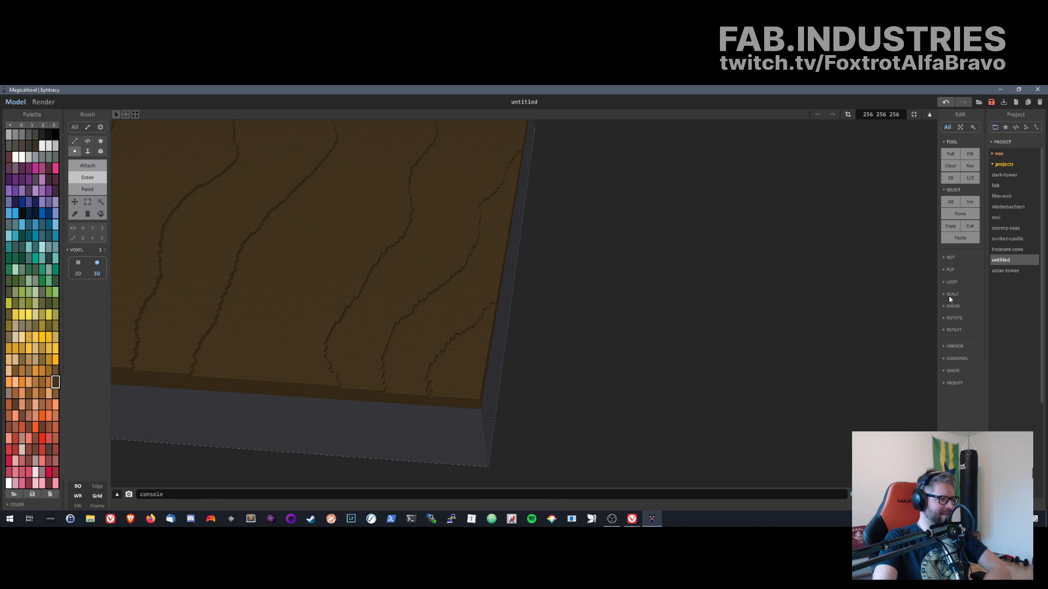
- Lower the corner area beyond the newest line by one voxel with the Face brush in Erase mode
click(89, 177)
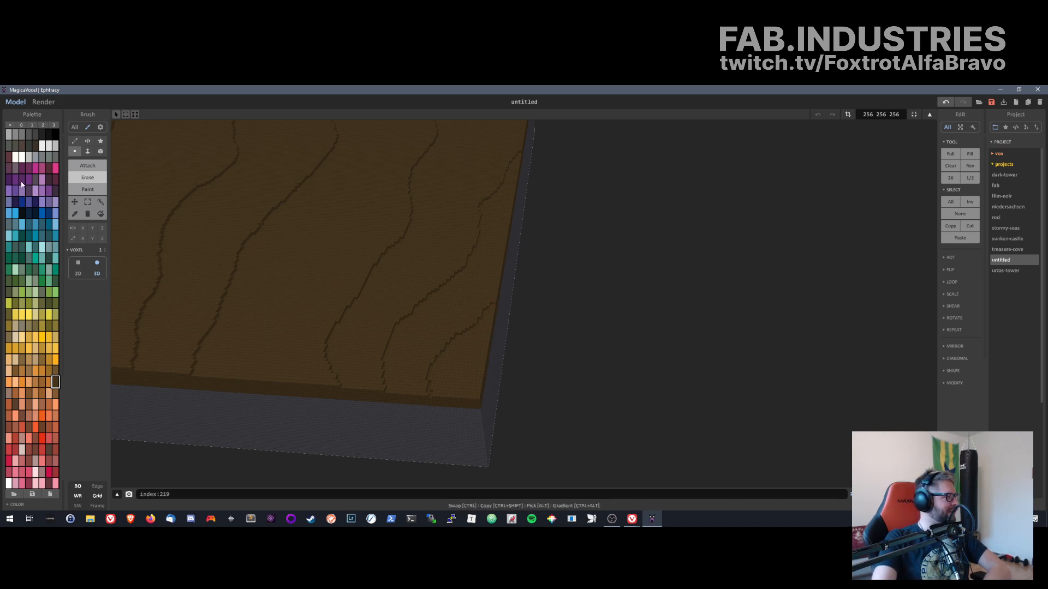
click(87, 152)
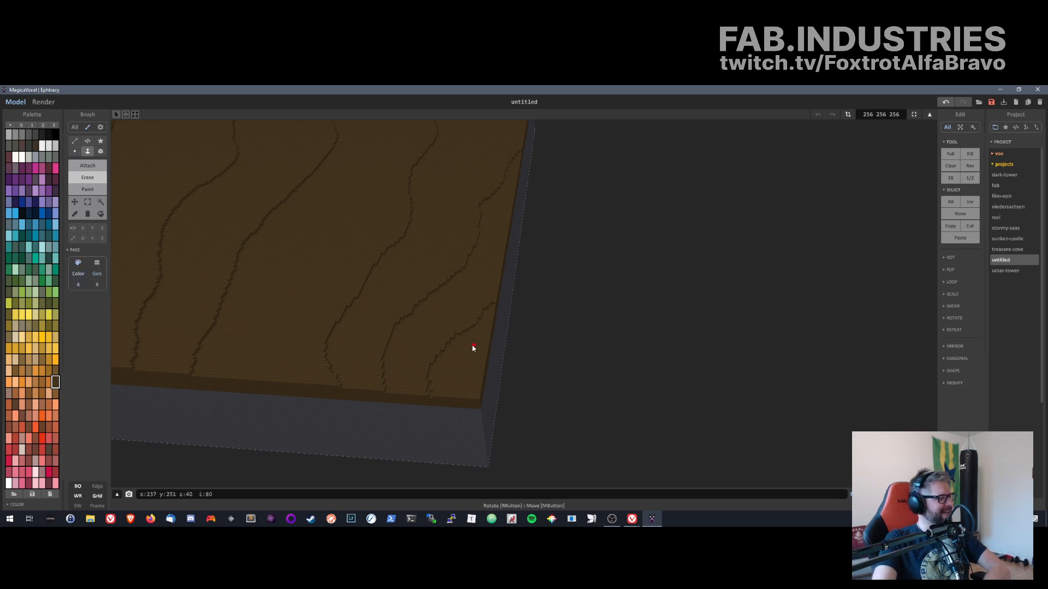
scroll(507, 392, down, 3)
- Examine the slope of the brown terraces from several angles, between the raised corner and the lowered corner
right_drag(508, 395, 801, 338)
scroll(779, 355, up, 5)
scroll(752, 350, down, 4)
scroll(776, 373, up, 5)
scroll(675, 311, down, 4)
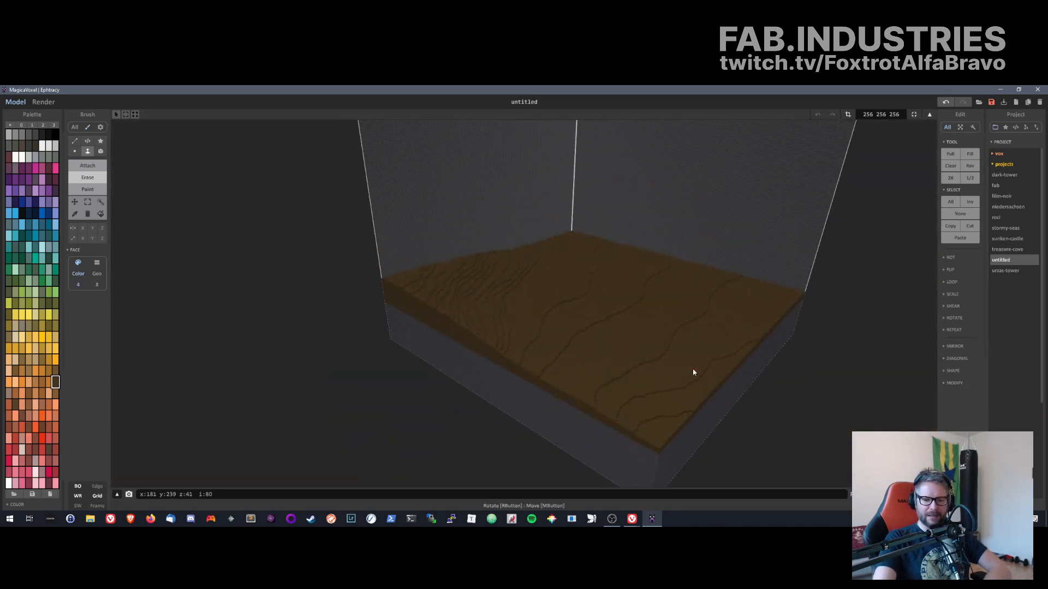
mouse_move(780, 424)
right_down()
mouse_move(802, 411)
mouse_move(738, 424)
mouse_move(796, 396)
mouse_move(777, 408)
right_up()
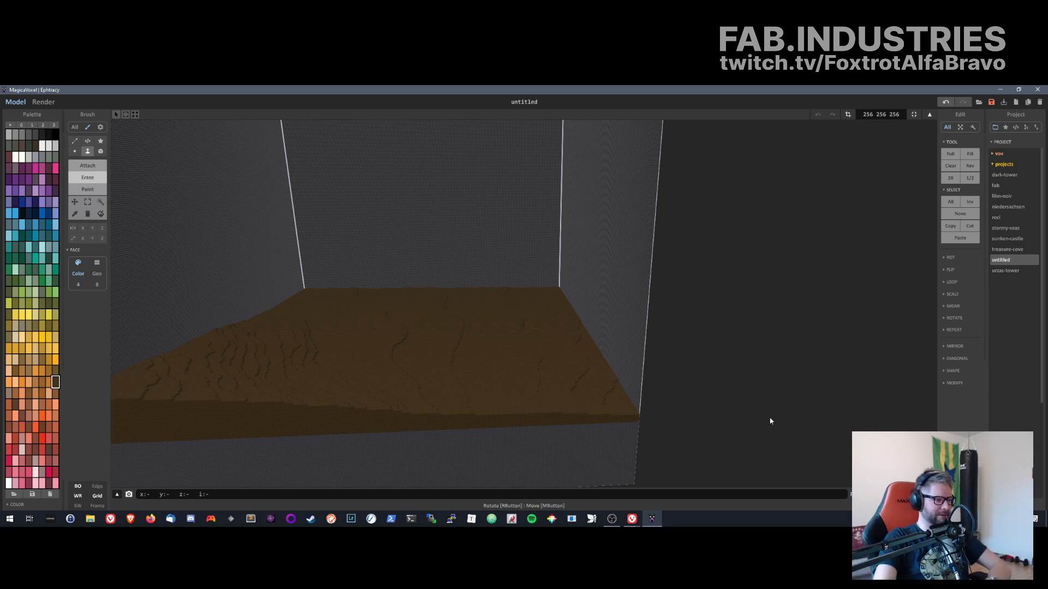
right_drag(770, 422, 742, 378)
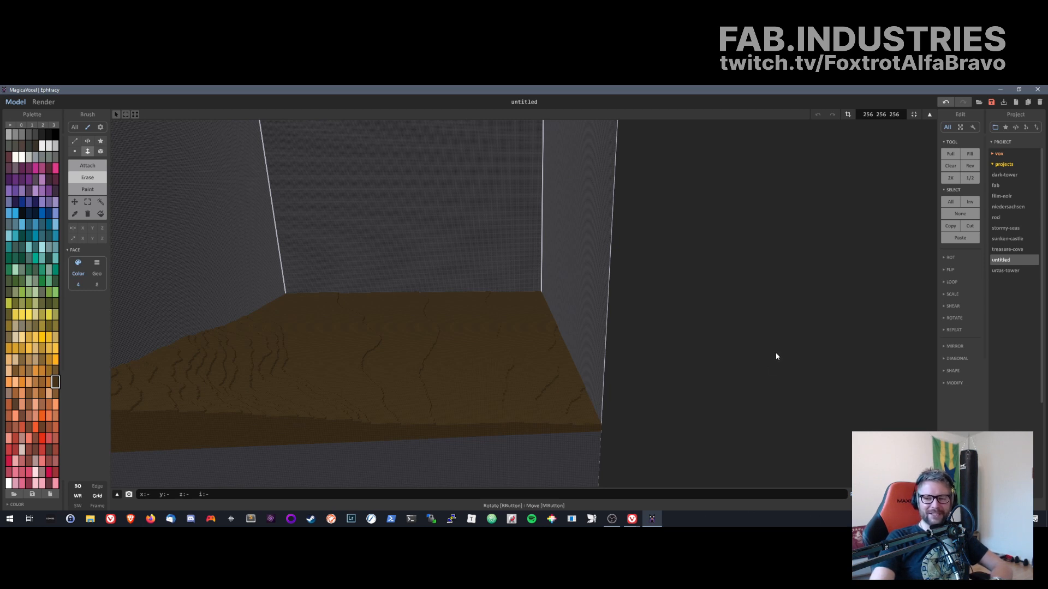
right_drag(775, 356, 650, 435)
middle_drag(531, 421, 576, 402)
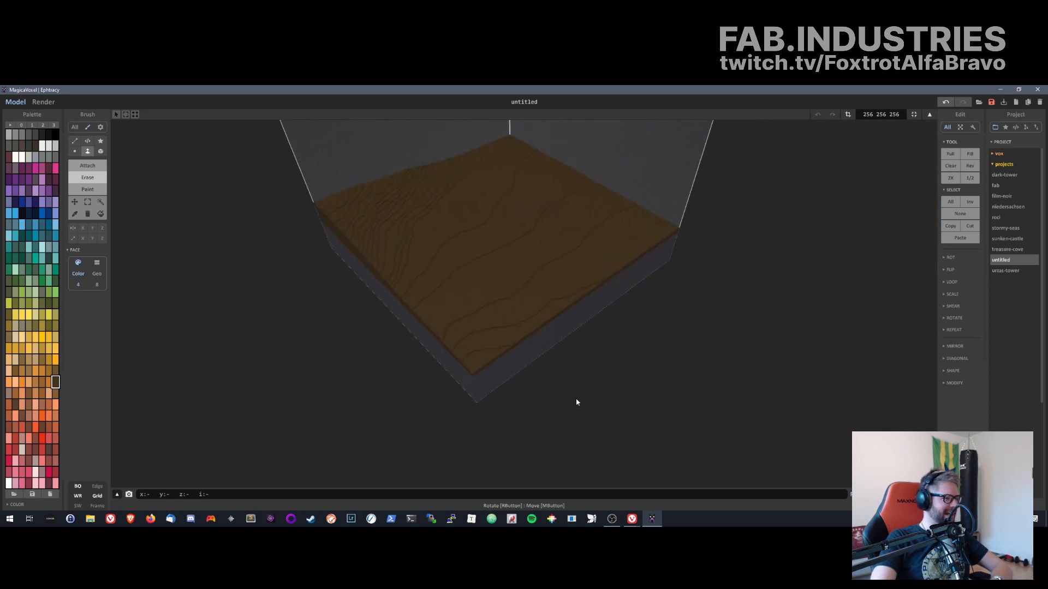
right_drag(570, 360, 772, 362)
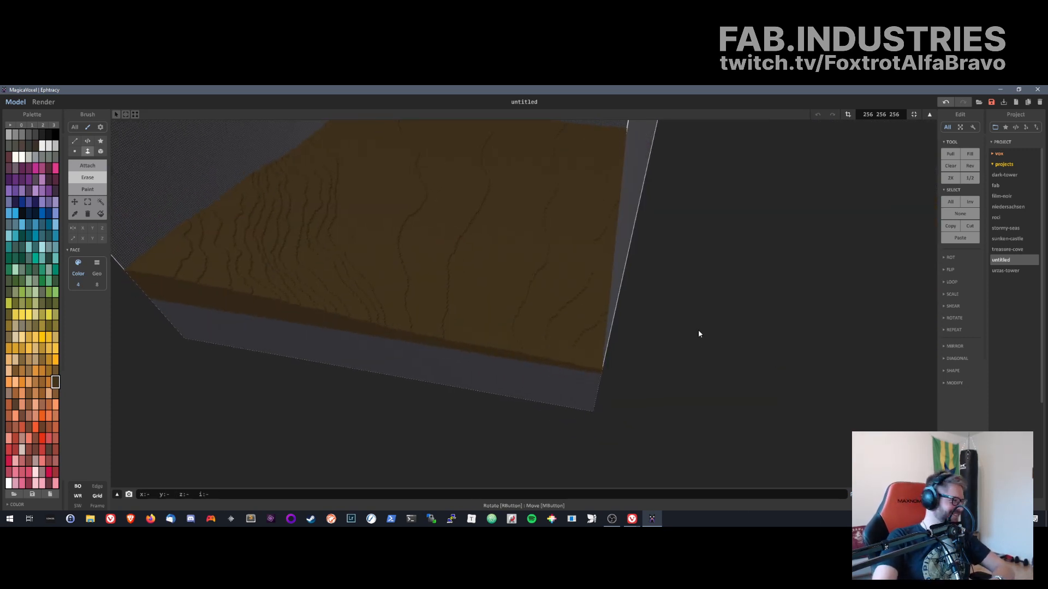
- Try to cover the low terraces with a bright green layer (index 150) using the Face brush in Attach mode, and undo it
click(40, 283)
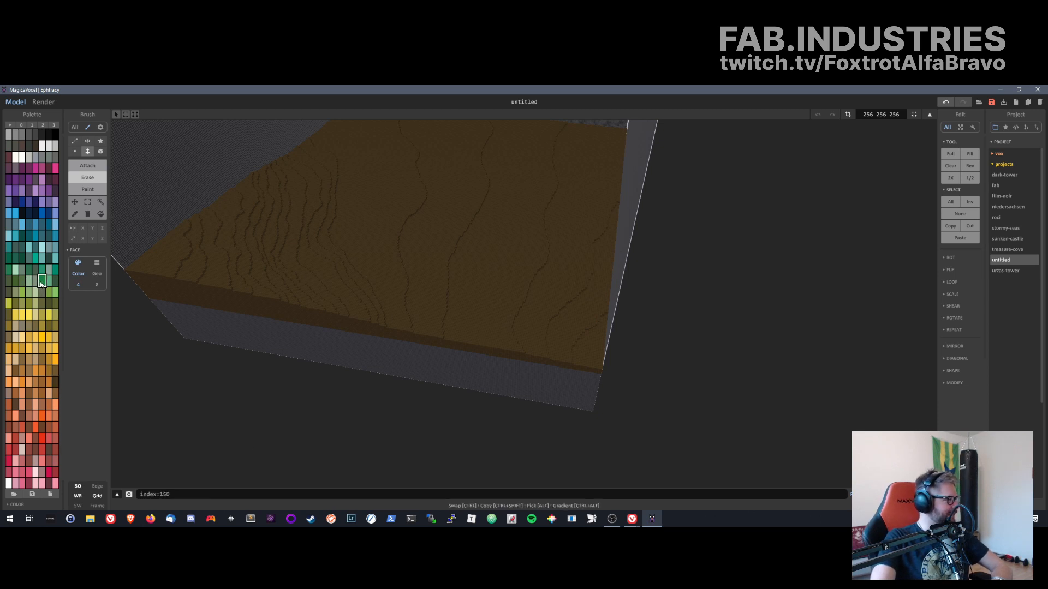
scroll(293, 266, up, 2)
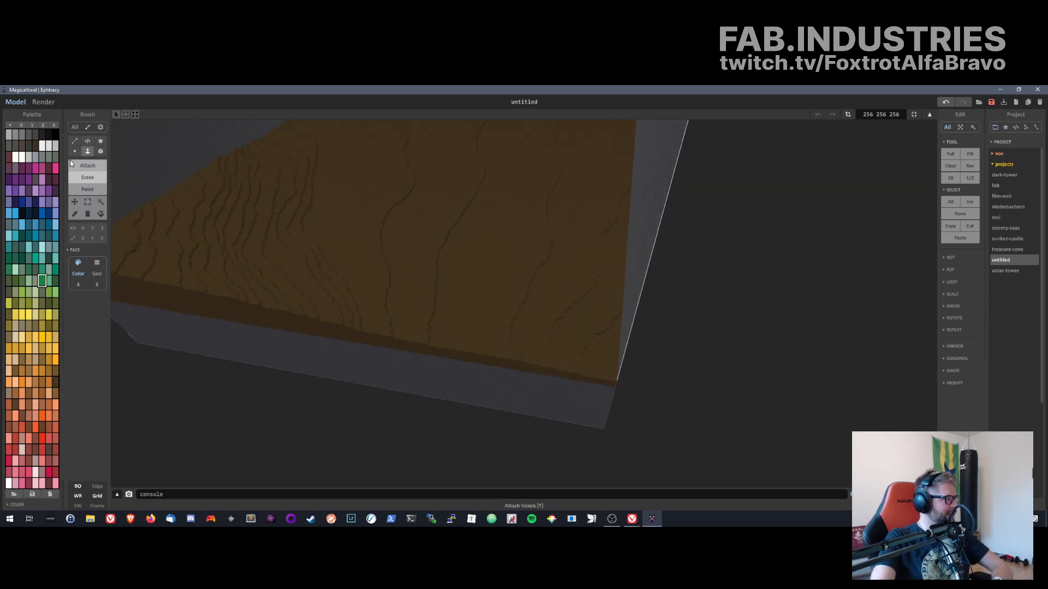
mouse_move(612, 360)
mouse_down()
mouse_move(591, 320)
mouse_move(556, 320)
mouse_move(555, 303)
mouse_move(493, 287)
mouse_up()
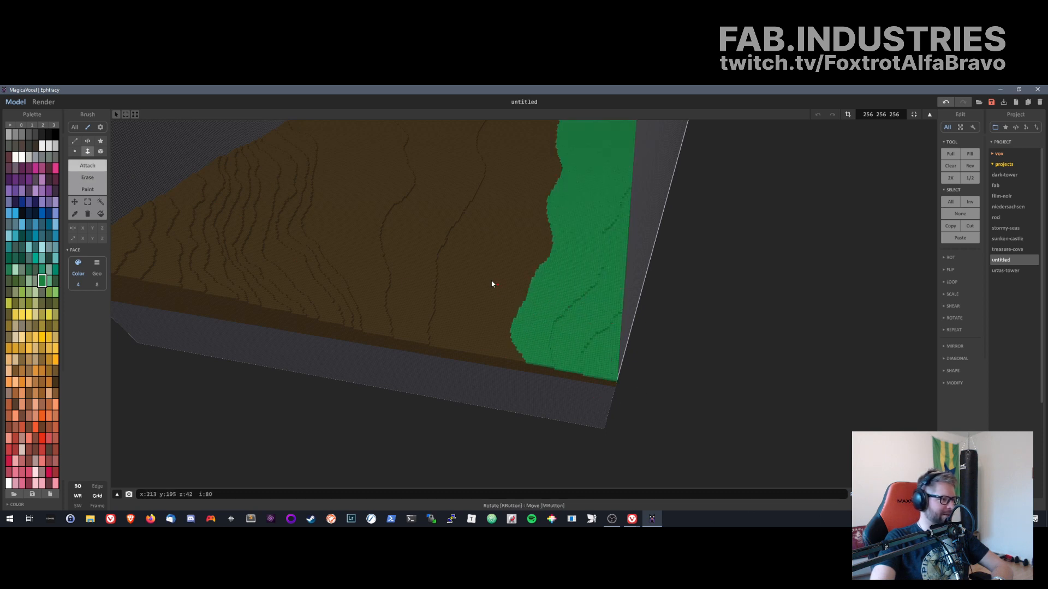
mouse_move(494, 295)
right_down()
mouse_move(493, 346)
mouse_move(498, 327)
right_up()
key(ctrl+z)
key(ctrl+z)
key(ctrl+z)
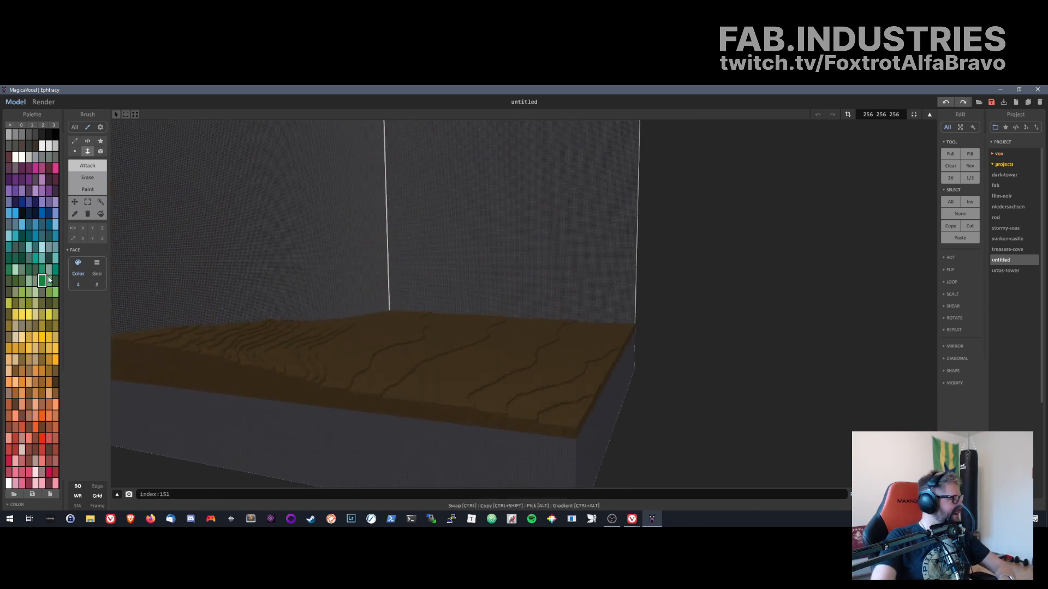
- Cover the low and middle brown terraces with a one-voxel dark green layer (index 163) using the Face brush in Attach mode
click(25, 260)
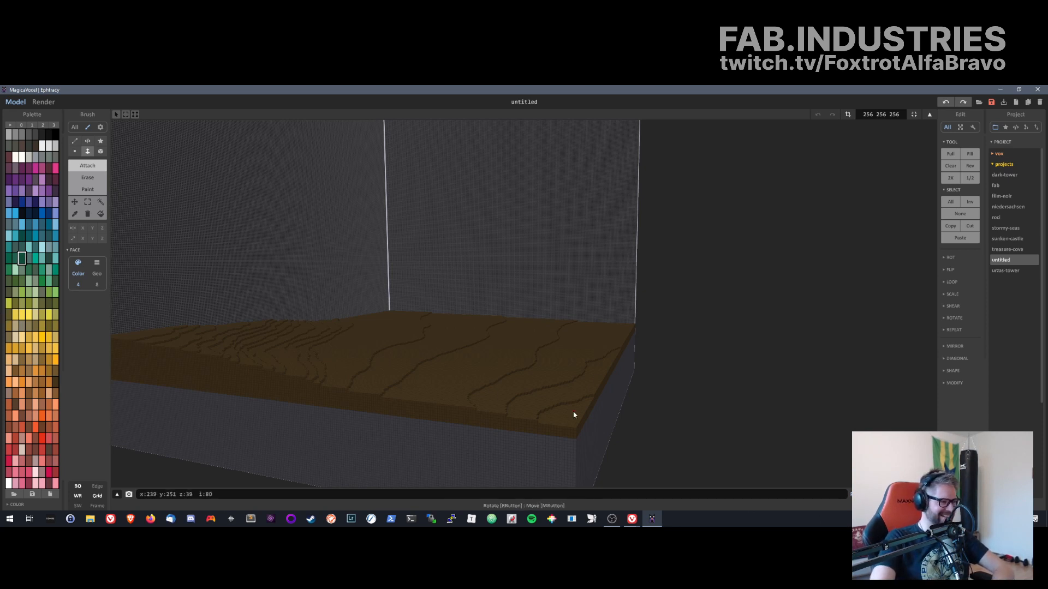
mouse_move(564, 402)
mouse_down()
mouse_move(530, 378)
mouse_move(436, 376)
mouse_up()
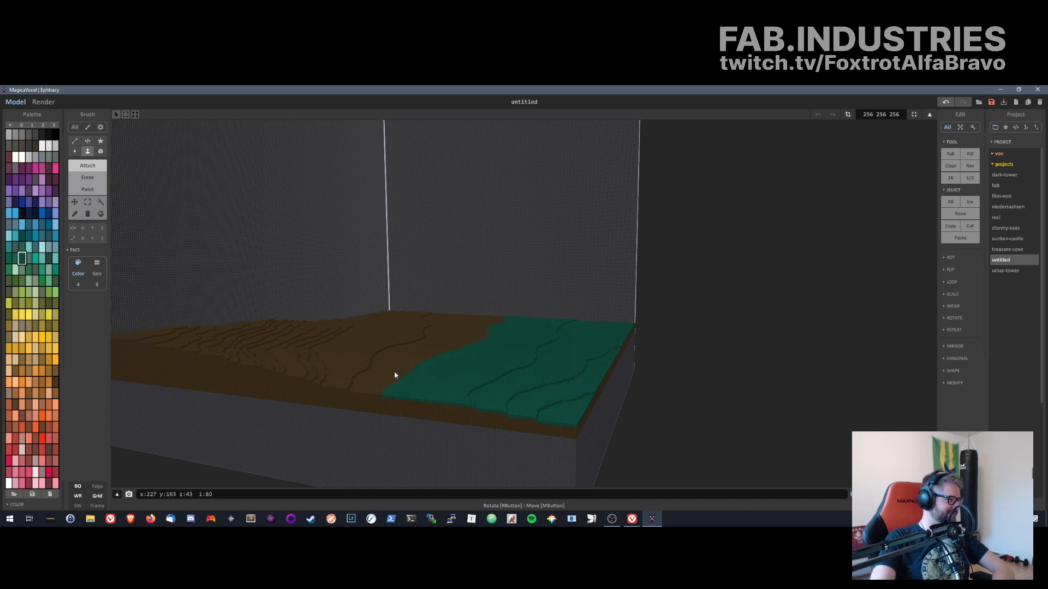
scroll(290, 369, up, 5)
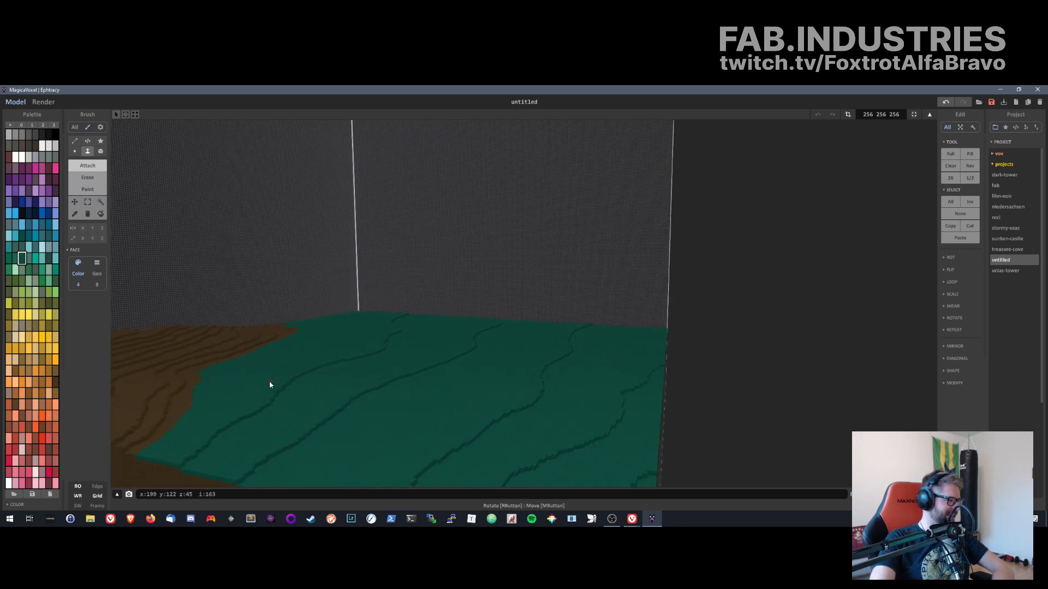
scroll(316, 427, down, 3)
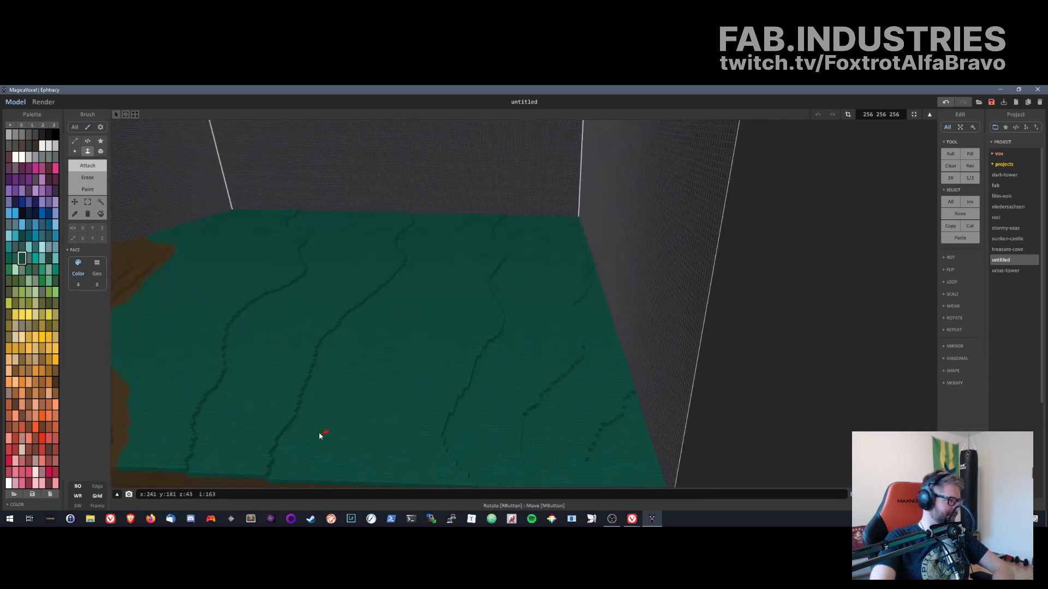
scroll(497, 414, up, 5)
middle_drag(498, 417, 525, 418)
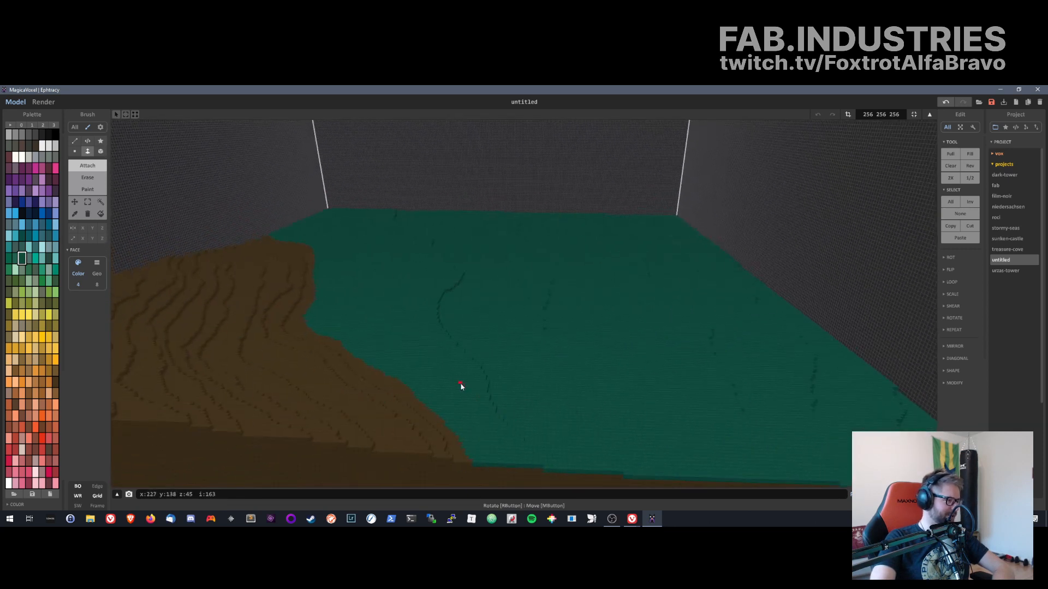
- Extend the one-voxel dark green layer terrace by terrace up the closely stepped slope
click(397, 385)
click(358, 386)
click(310, 380)
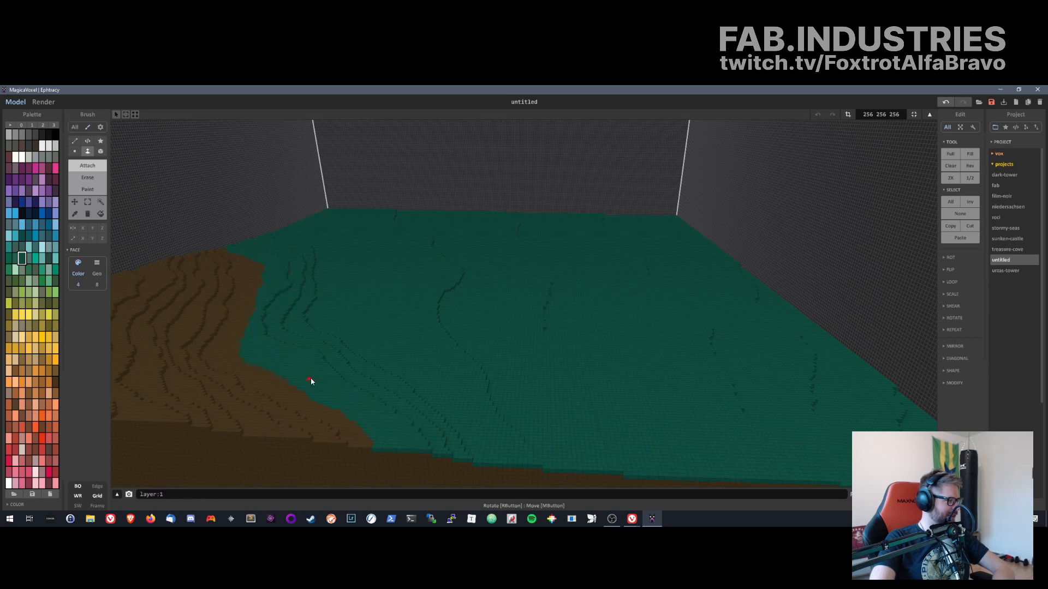
click(251, 389)
click(234, 393)
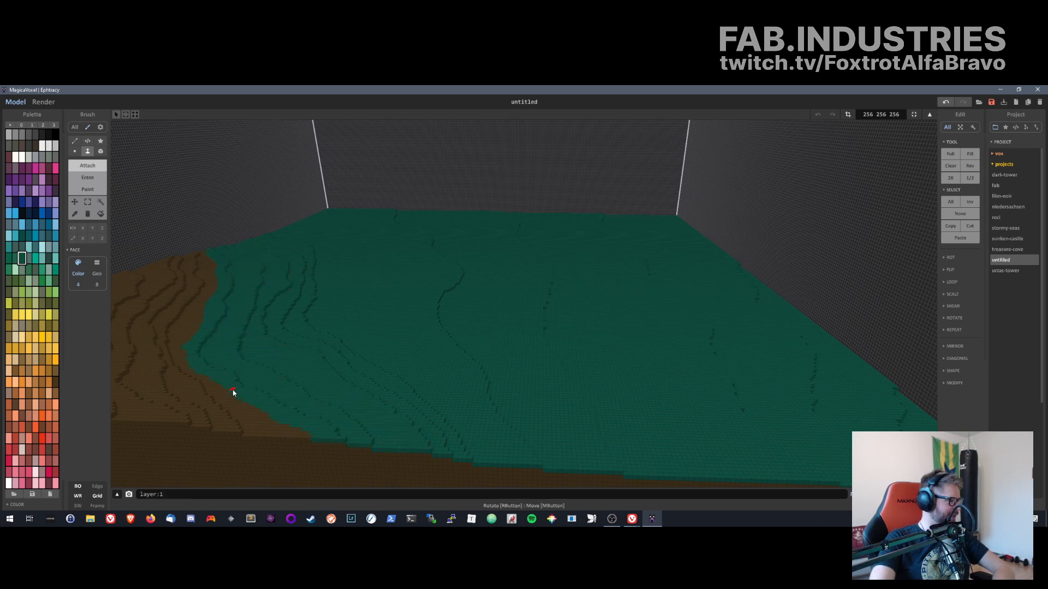
click(228, 399)
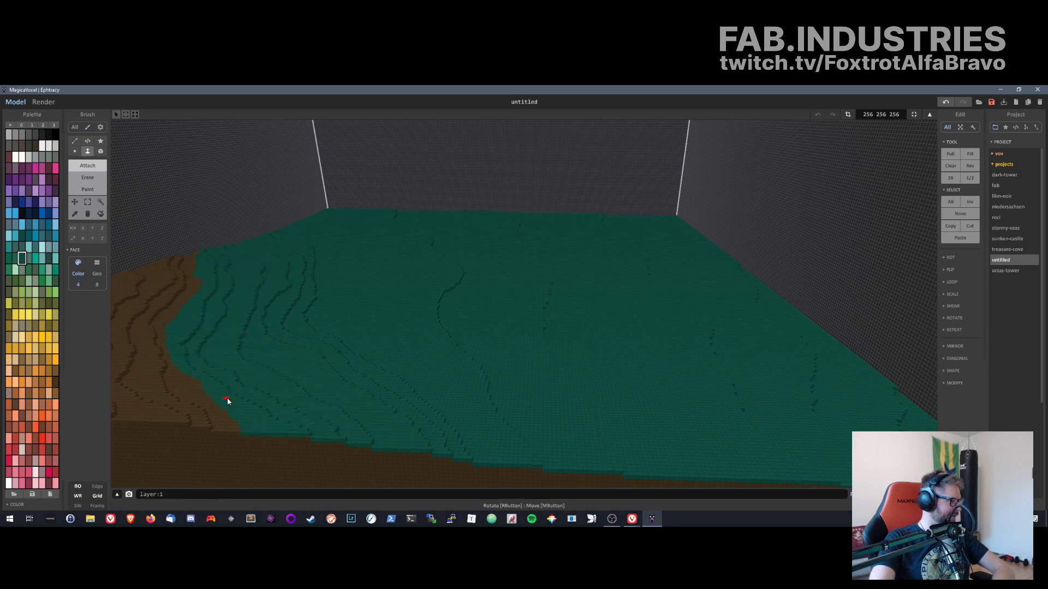
click(179, 389)
click(156, 382)
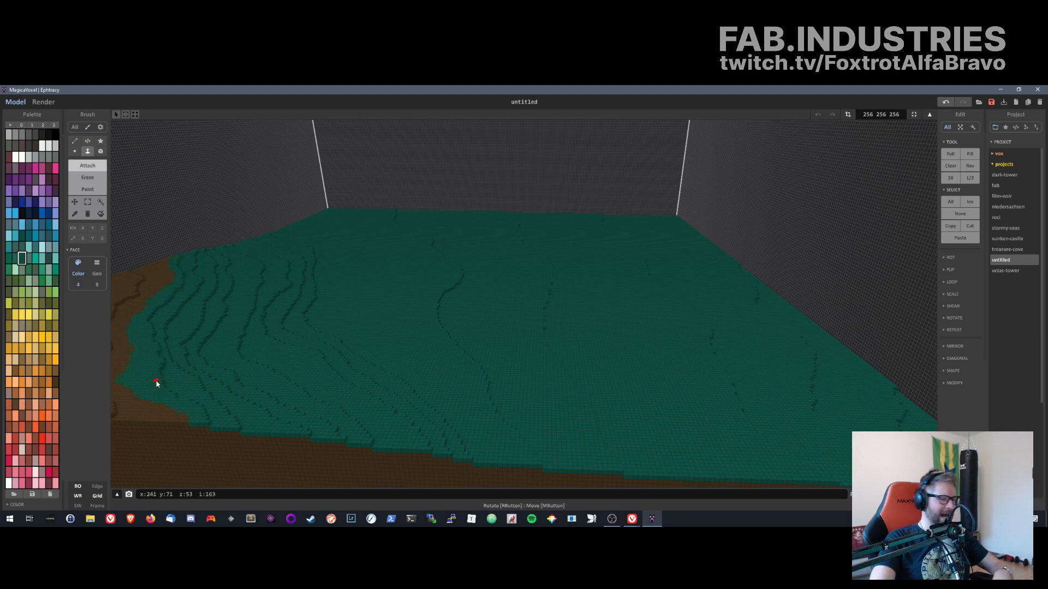
- Cover the remaining brown terraces up to the raised corner with the dark green layer
right_drag(145, 355, 324, 365)
click(342, 402)
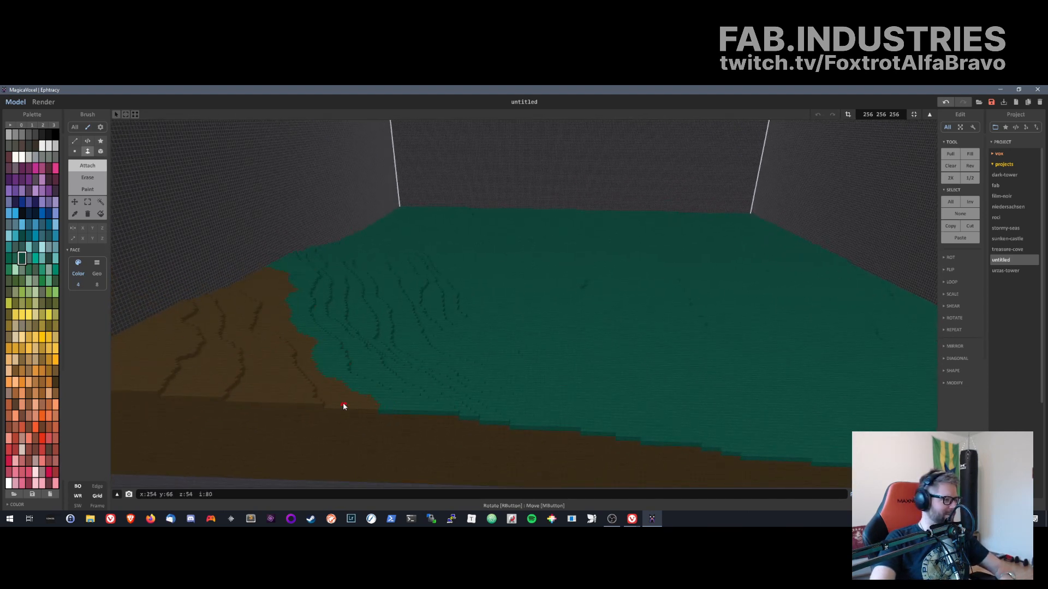
click(335, 407)
click(271, 392)
click(207, 383)
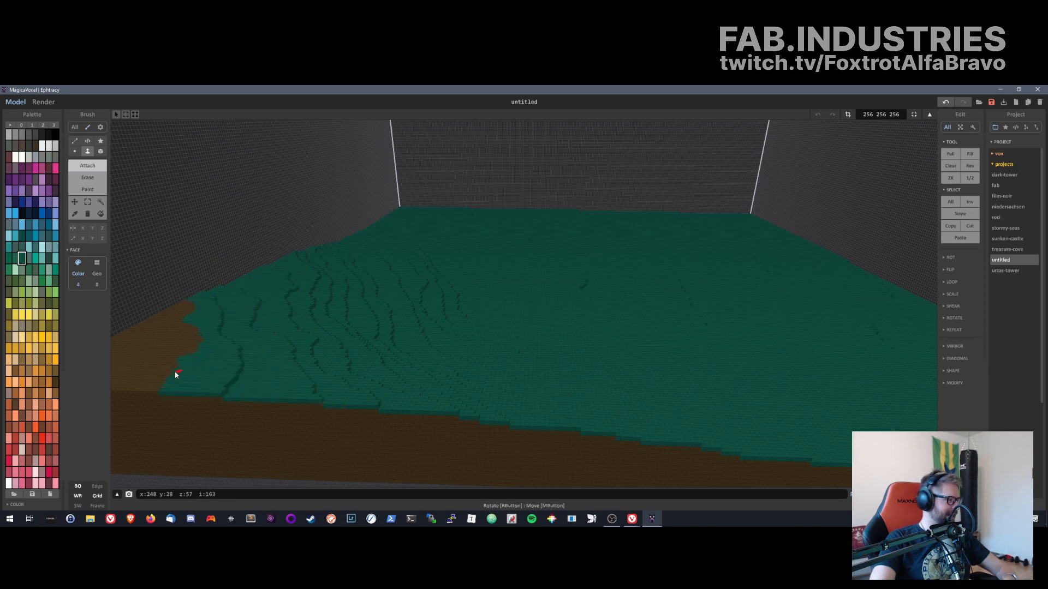
click(163, 375)
right_drag(418, 324, 465, 300)
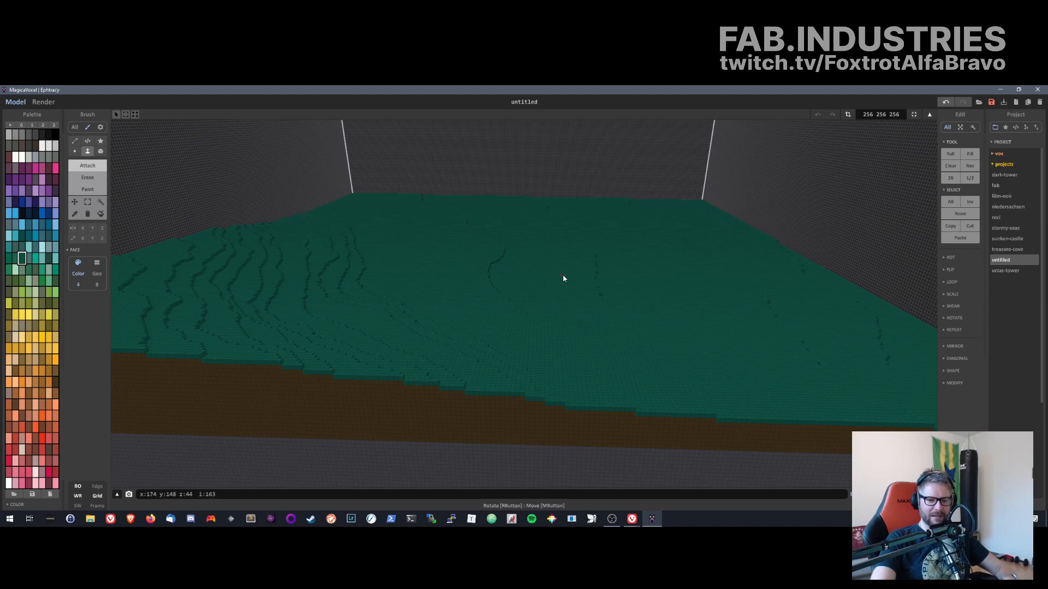
- Examine the green-topped terrain from all sides, including its side profile and the layer edges
right_drag(563, 278, 206, 279)
mouse_move(711, 359)
right_down()
mouse_move(645, 351)
mouse_move(703, 364)
mouse_move(718, 355)
mouse_move(746, 395)
mouse_move(643, 381)
mouse_move(648, 369)
mouse_move(709, 382)
mouse_move(703, 376)
right_up()
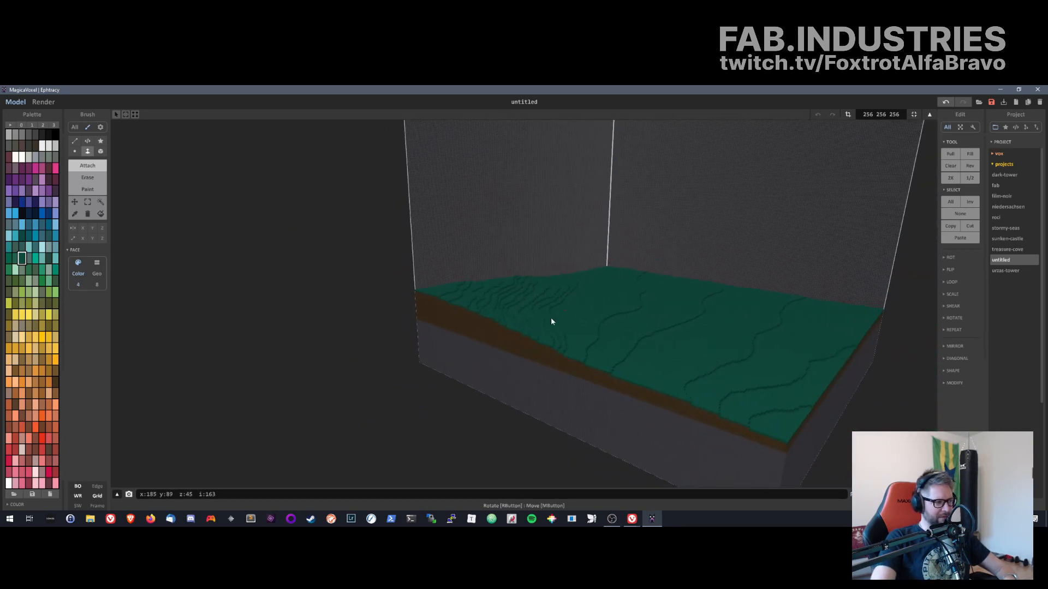
right_drag(489, 314, 584, 309)
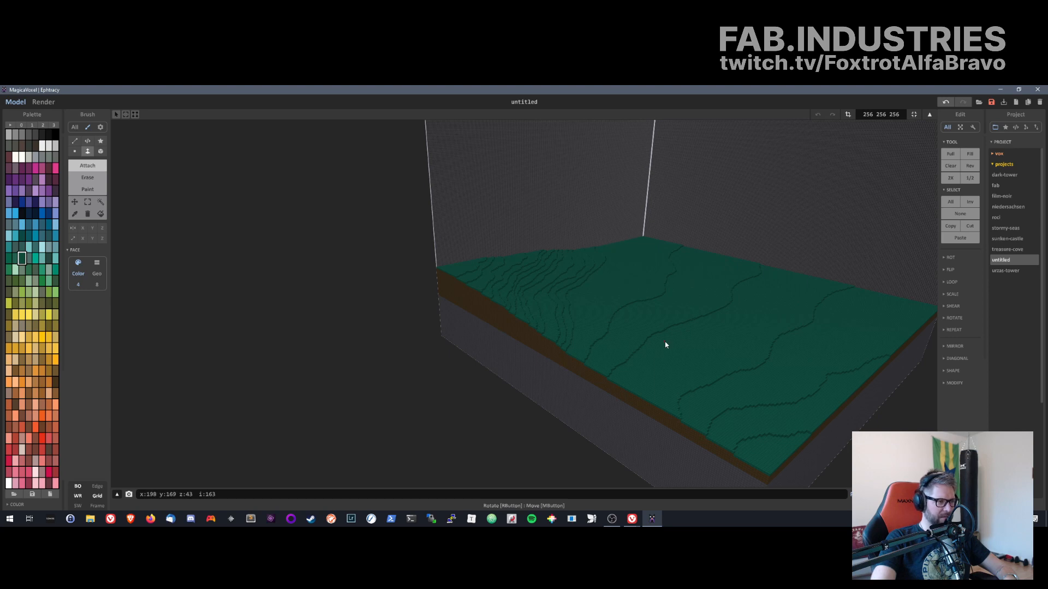
right_drag(665, 344, 749, 324)
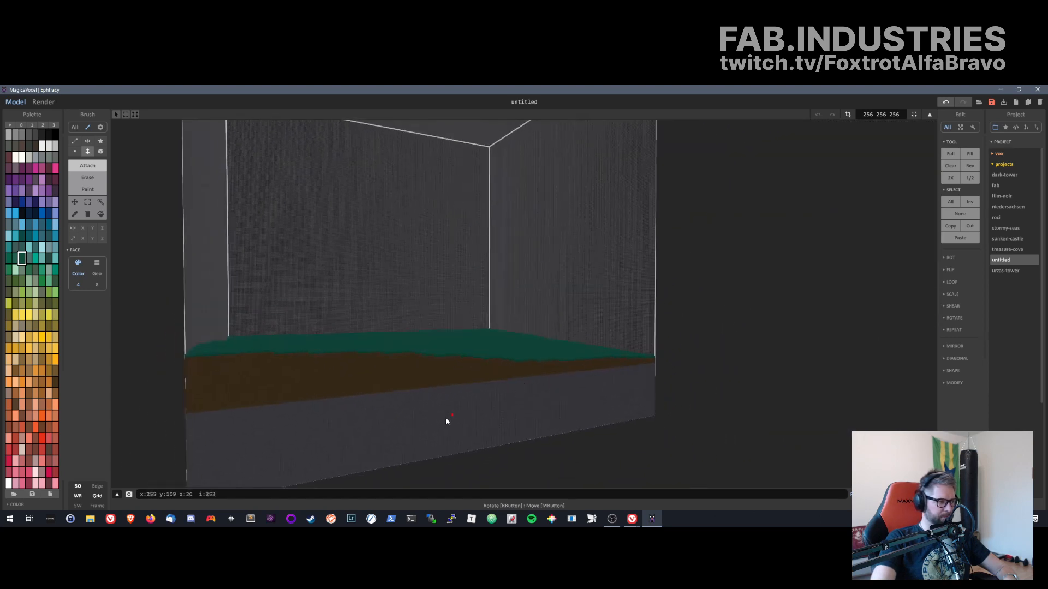
right_drag(447, 420, 608, 390)
scroll(605, 393, up, 2)
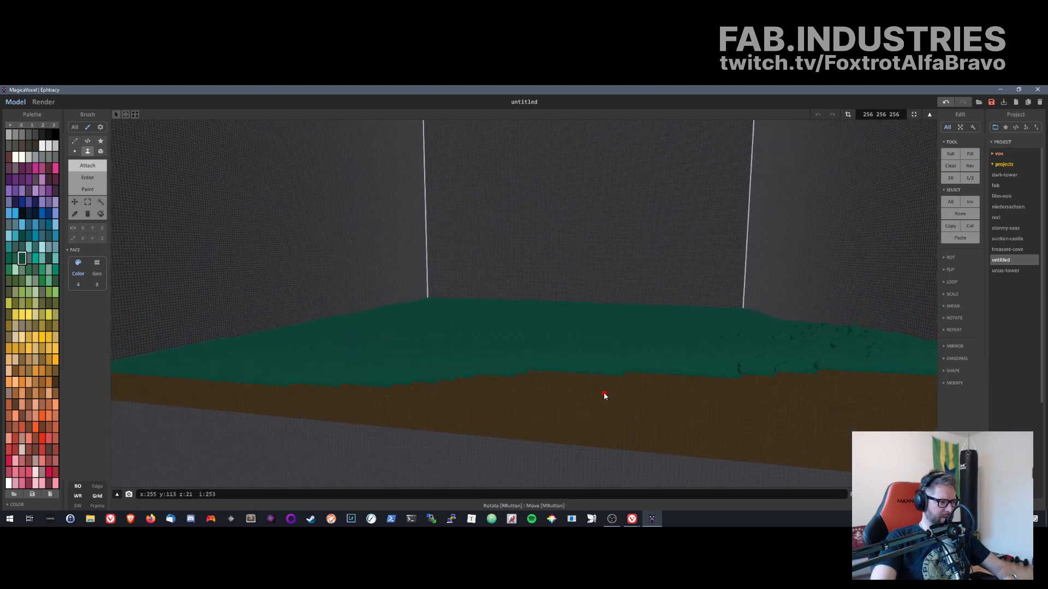
scroll(618, 404, down, 6)
scroll(618, 405, up, 5)
scroll(615, 406, down, 1)
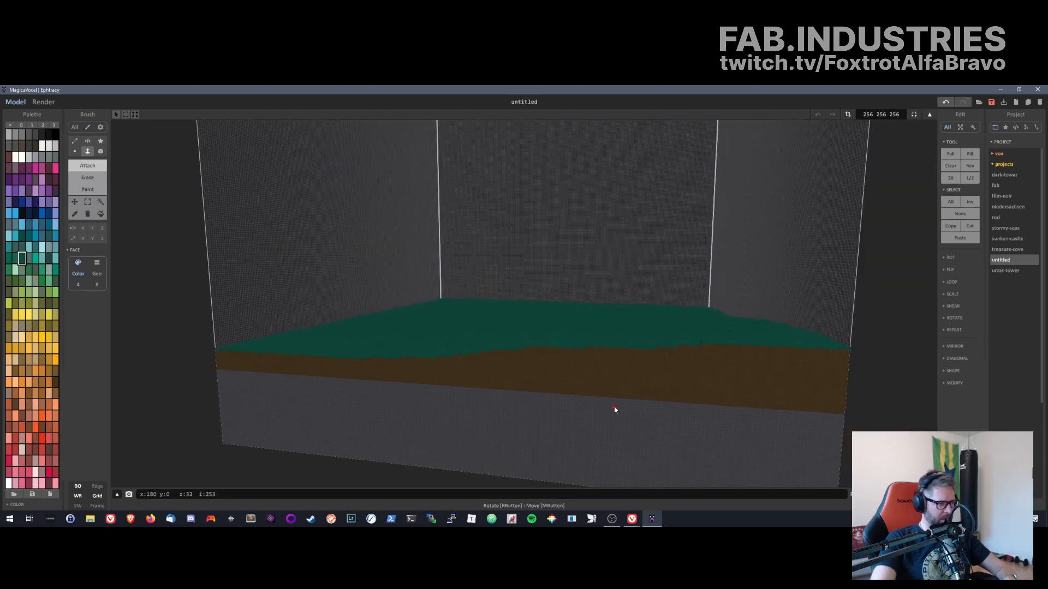
mouse_move(766, 420)
right_down()
mouse_move(735, 422)
mouse_move(778, 416)
mouse_move(788, 451)
mouse_move(770, 409)
right_up()
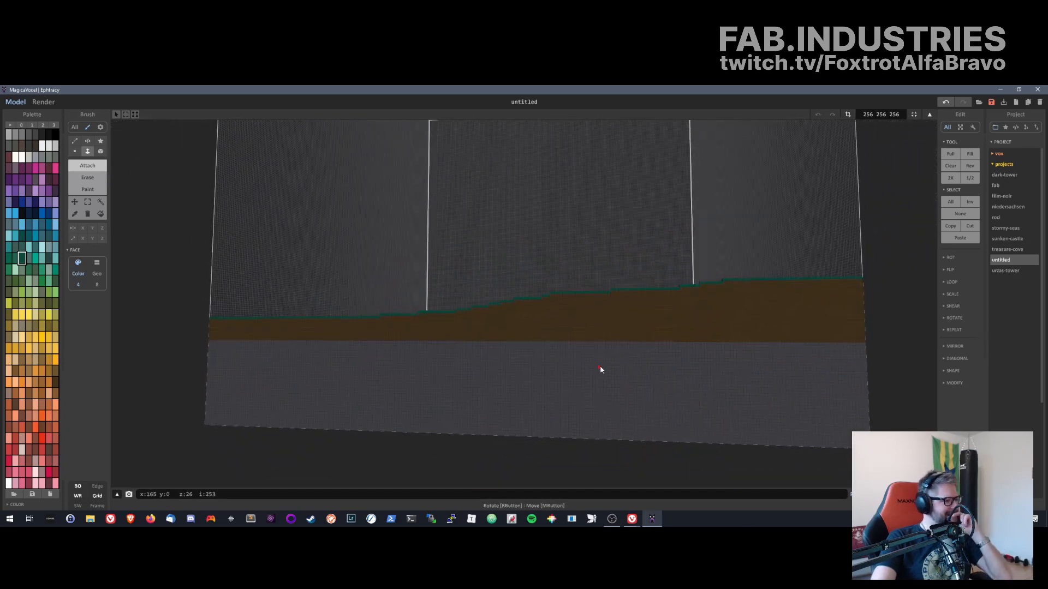
right_drag(600, 370, 601, 380)
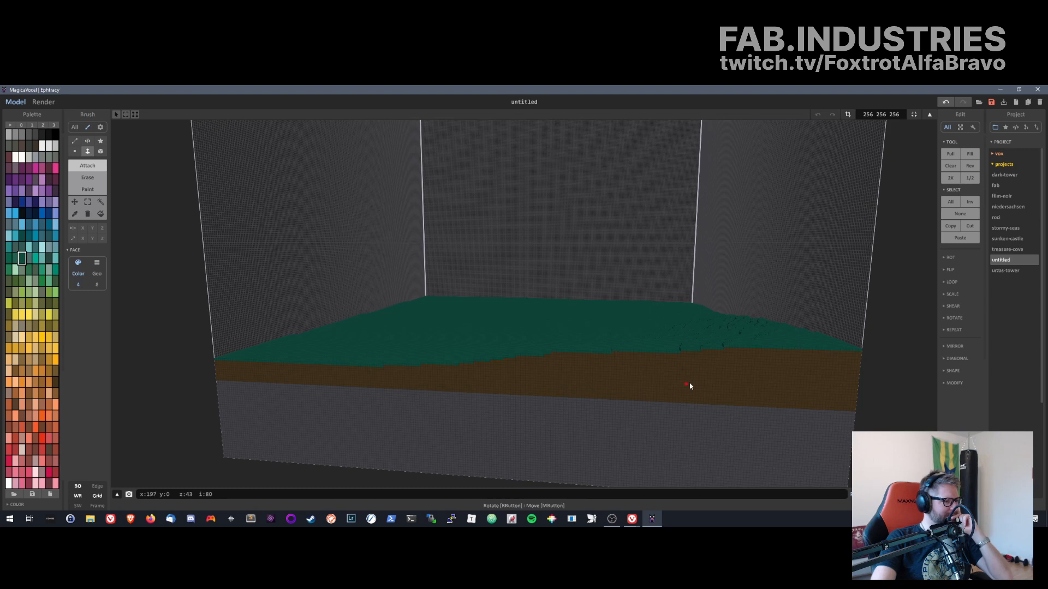
right_drag(898, 376, 358, 406)
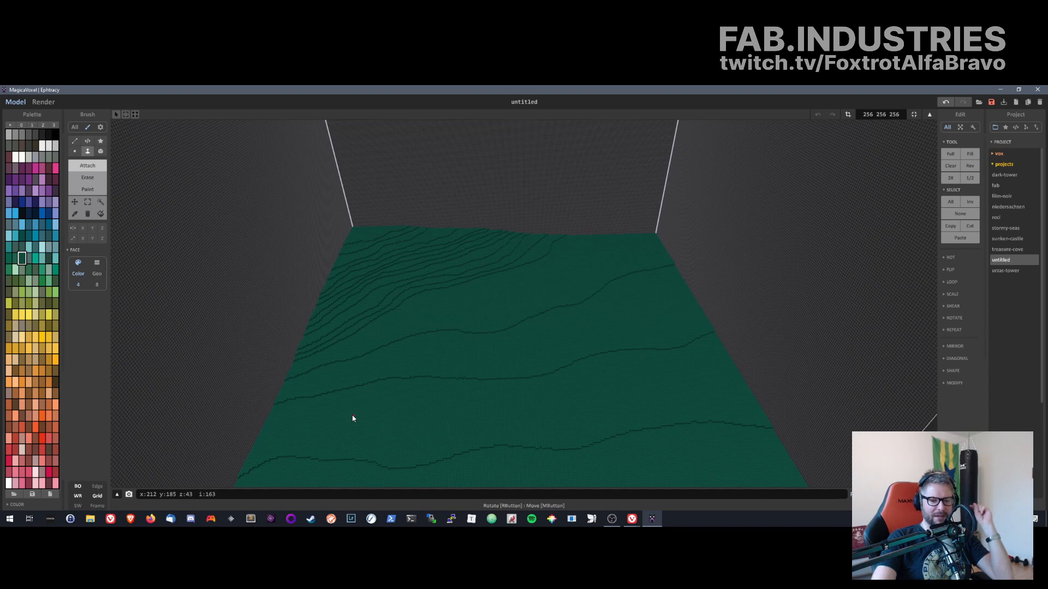
right_drag(386, 434, 679, 300)
right_drag(788, 277, 568, 291)
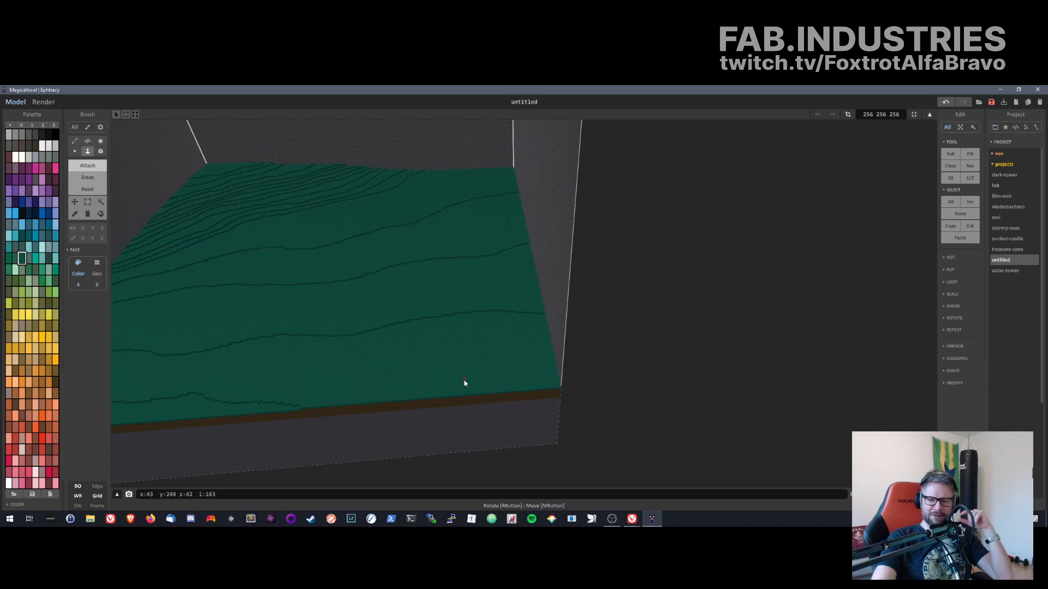
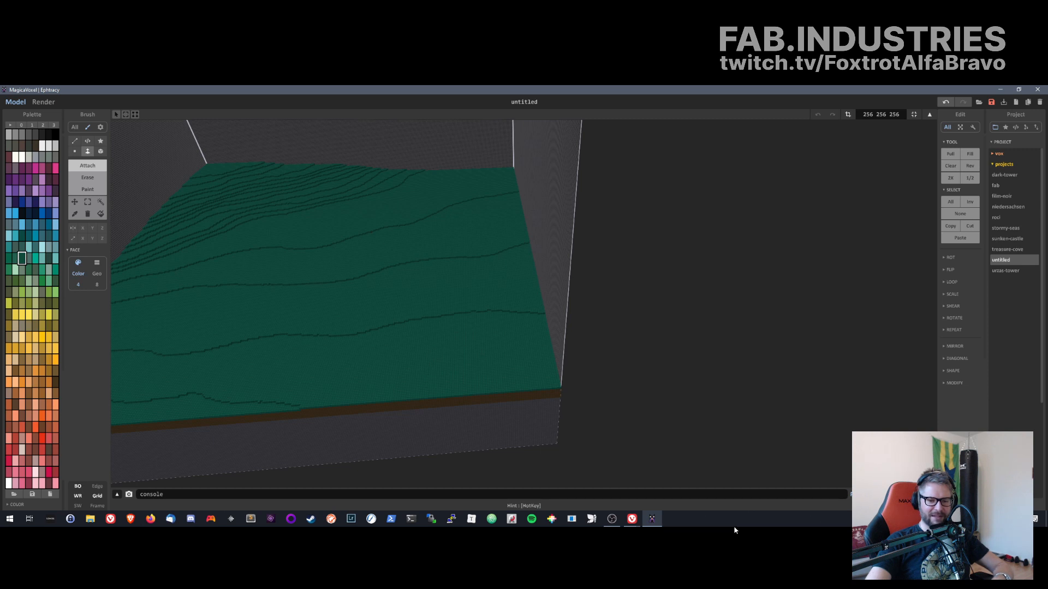
- Examine the green-covered terrain from several angles, including the exposed soil edge, the gentle terraces and the stepped slope
middle_drag(482, 367, 659, 327)
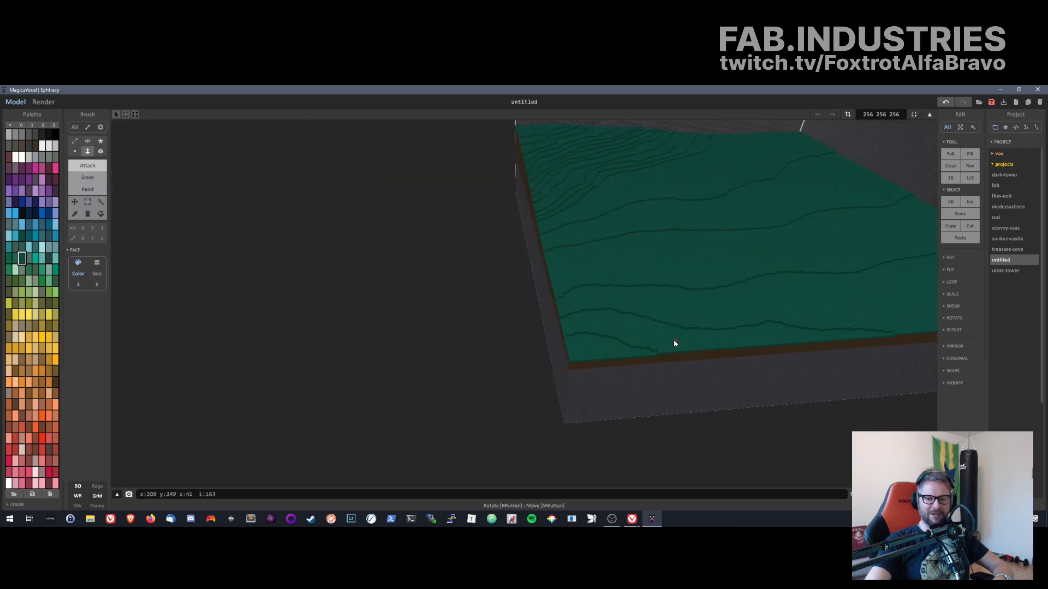
right_drag(674, 343, 716, 327)
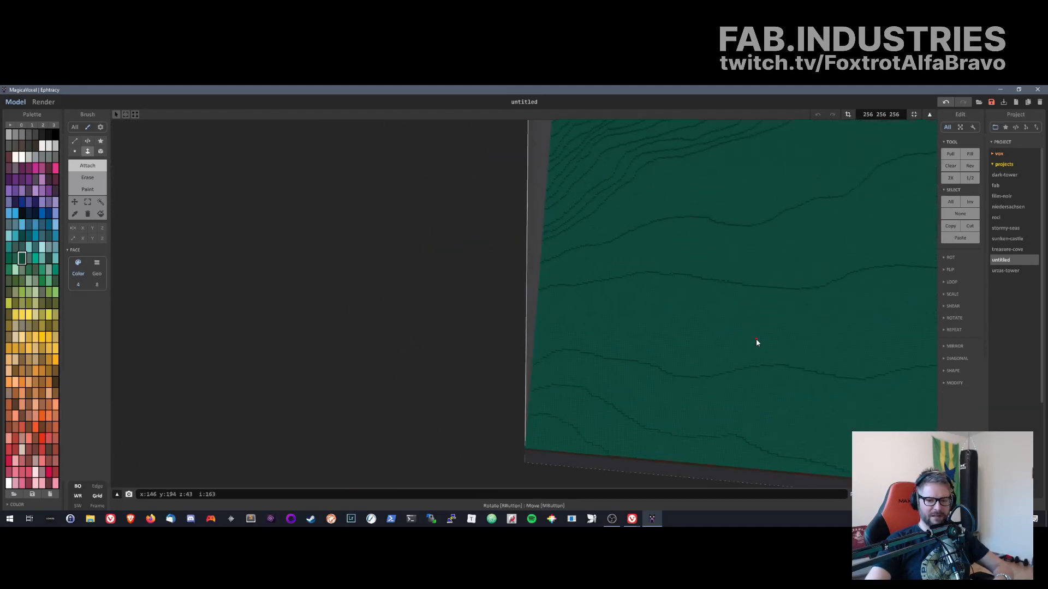
right_drag(818, 349, 726, 320)
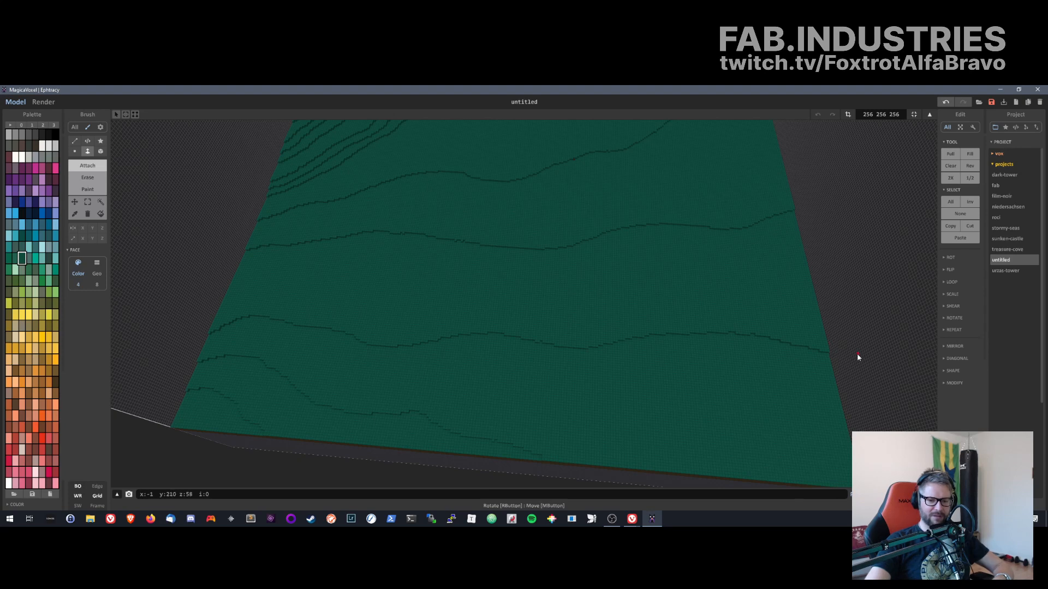
right_drag(785, 355, 816, 313)
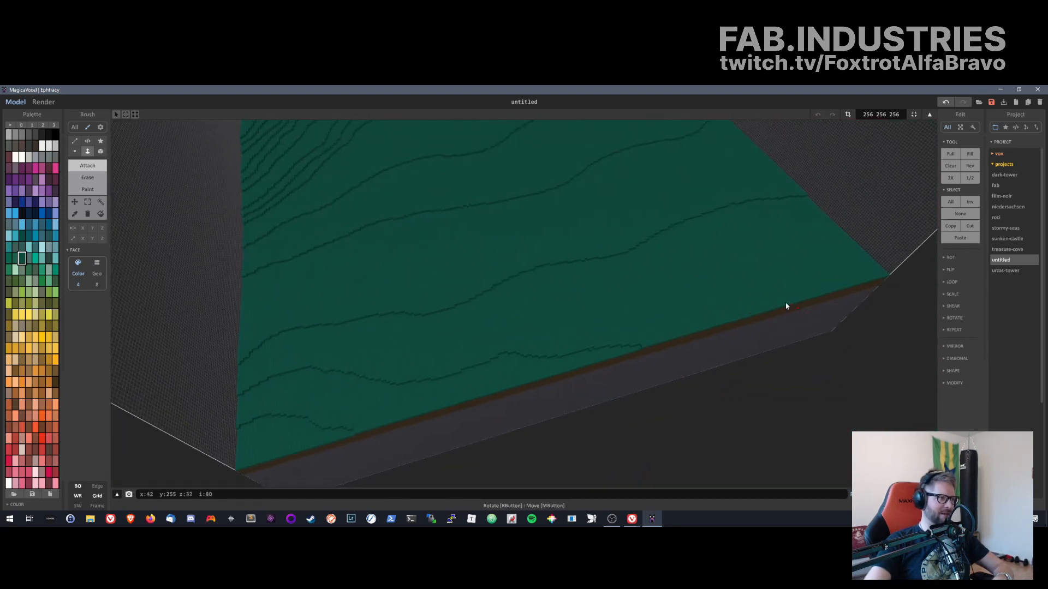
scroll(687, 298, up, 3)
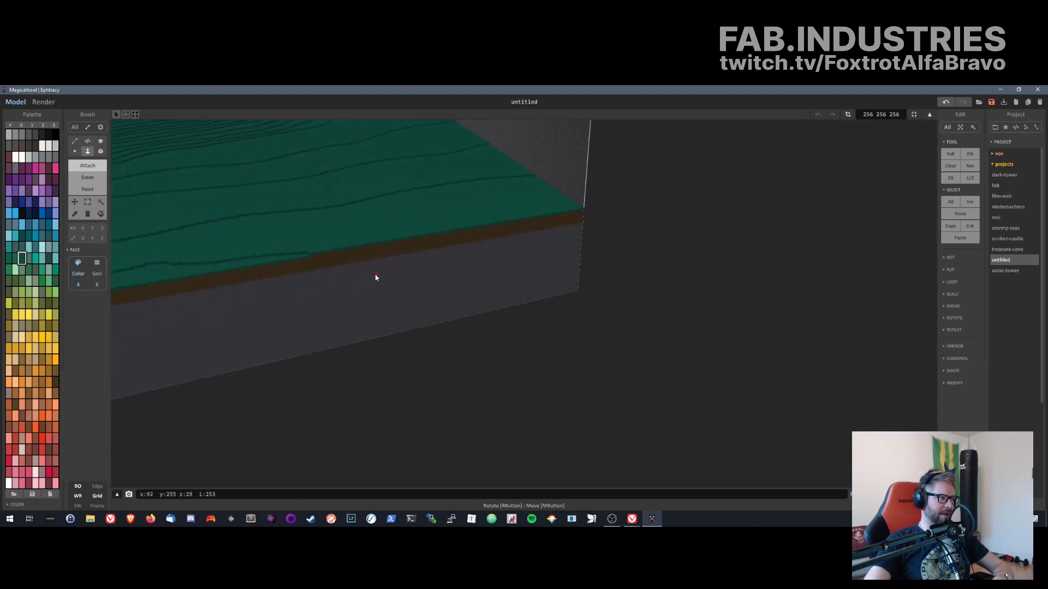
right_drag(218, 219, 479, 383)
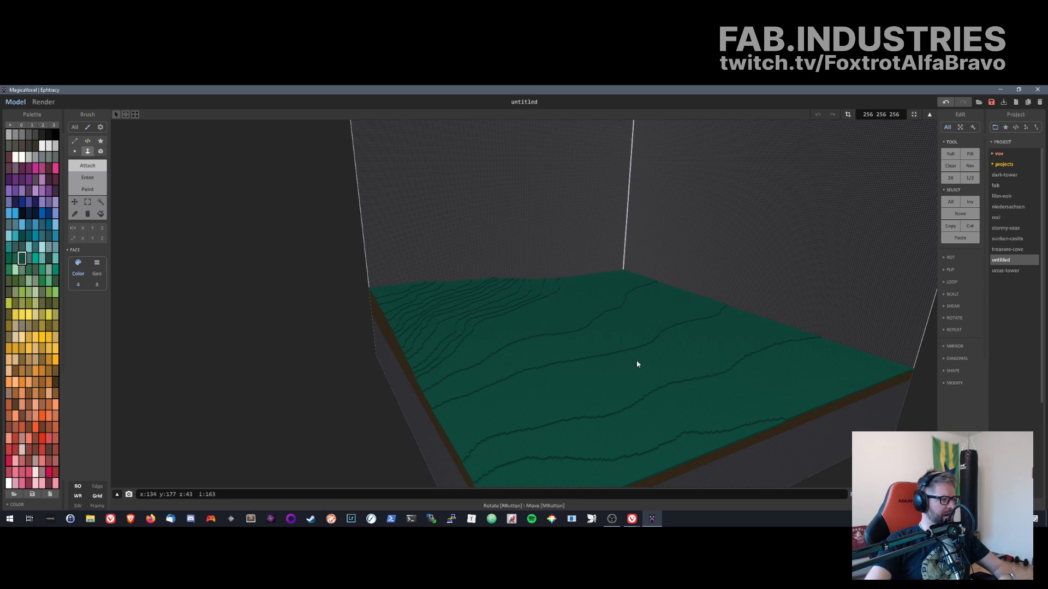
scroll(677, 330, up, 5)
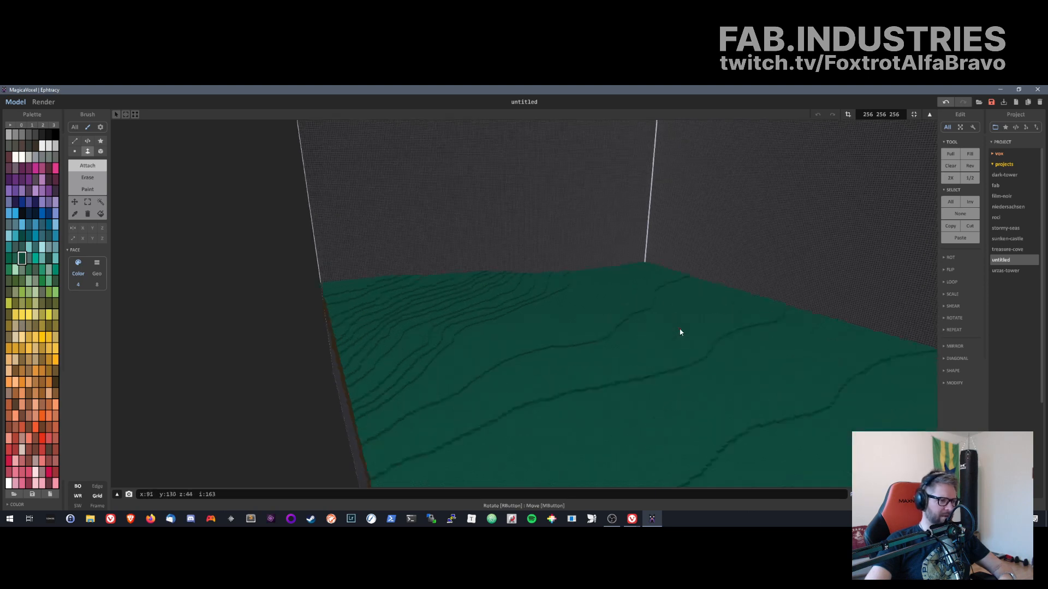
mouse_move(788, 428)
right_down()
mouse_move(666, 427)
mouse_move(648, 387)
mouse_move(624, 416)
right_up()
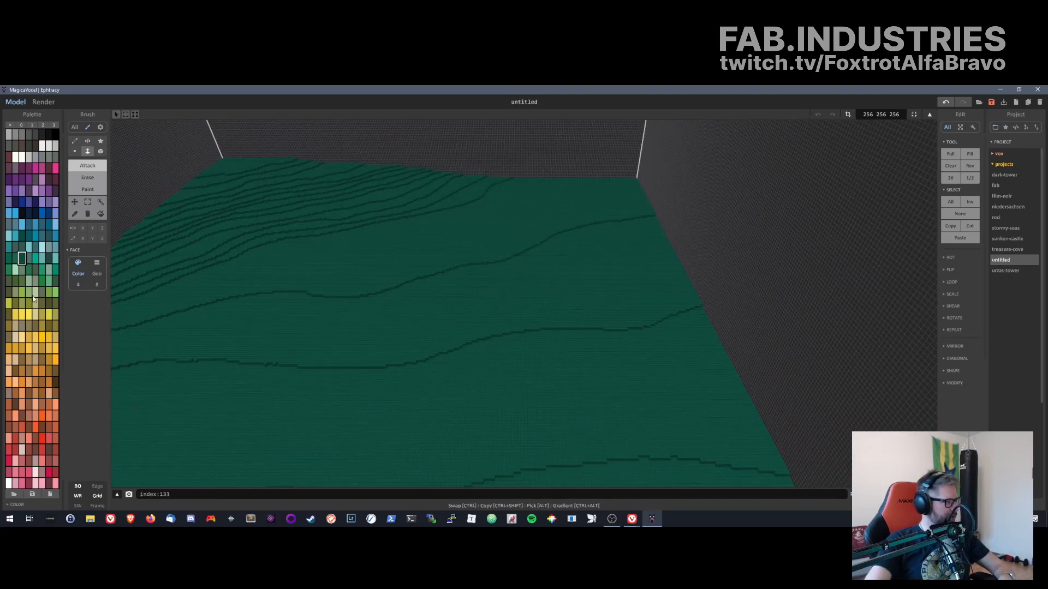
- Erase the first two sides of a rectangular outline in the green layer using the one-voxel Voxel brush in Erase mode
click(85, 178)
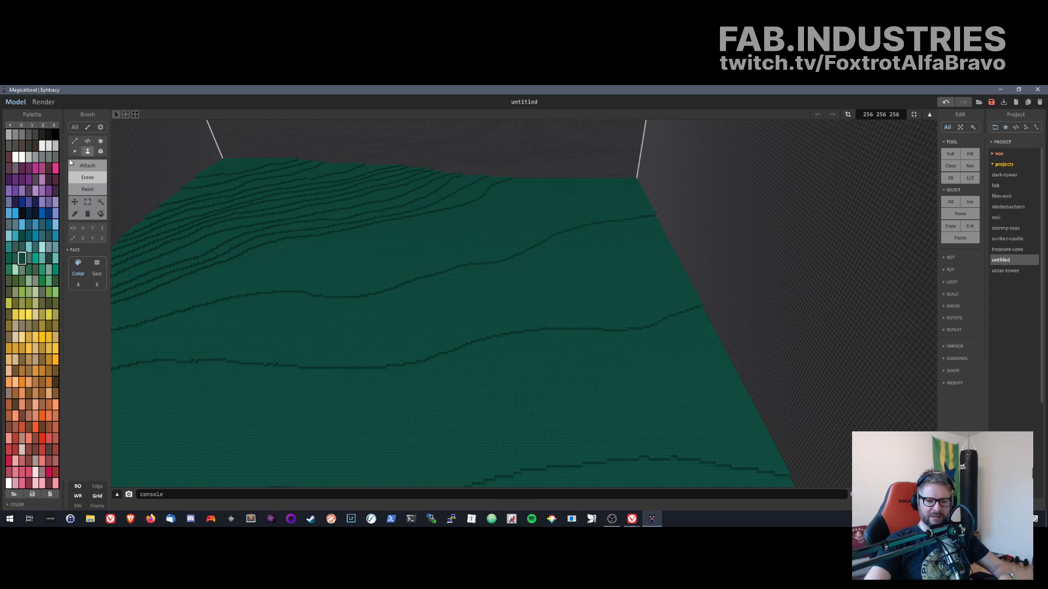
click(74, 151)
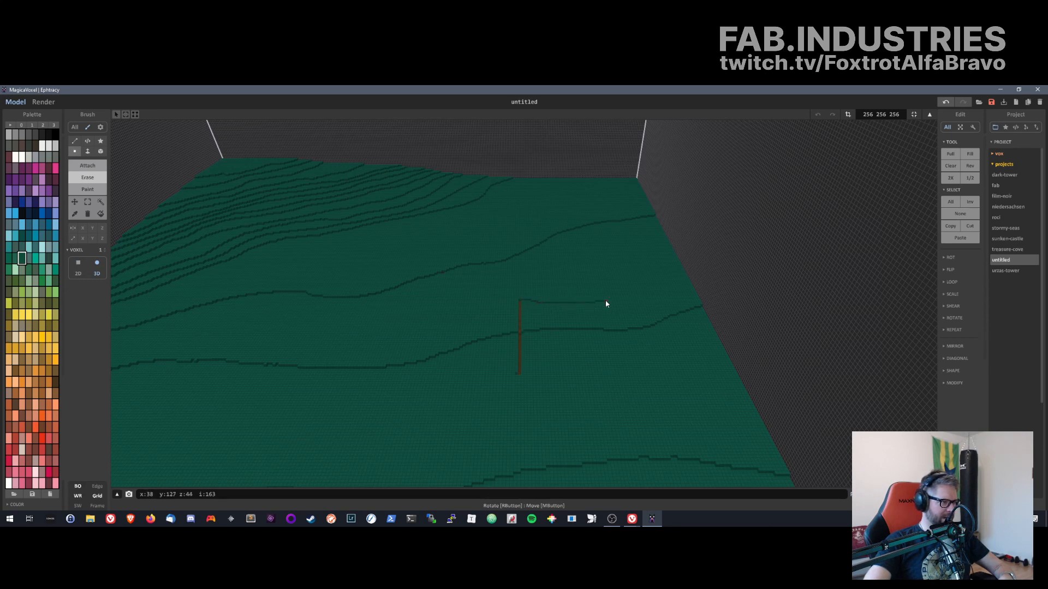
right_drag(605, 304, 596, 424)
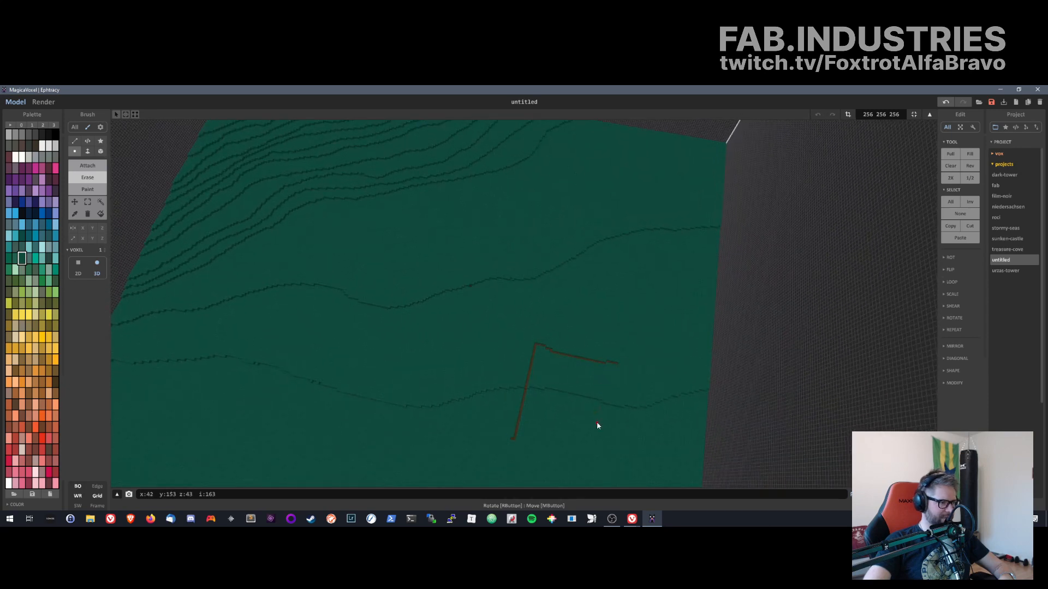
scroll(598, 425, up, 2)
scroll(611, 452, down, 1)
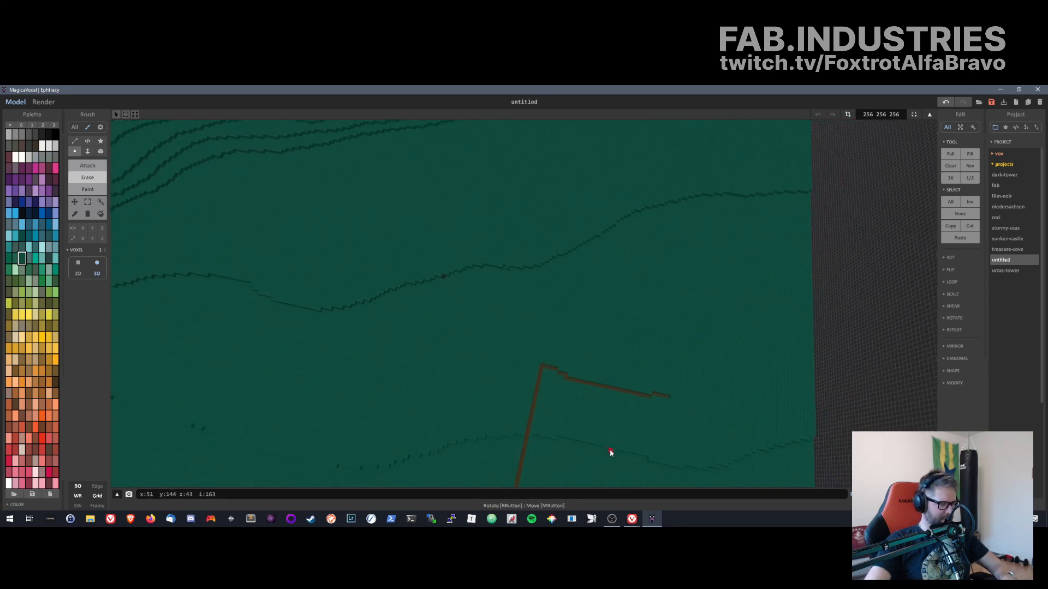
middle_drag(608, 445, 528, 360)
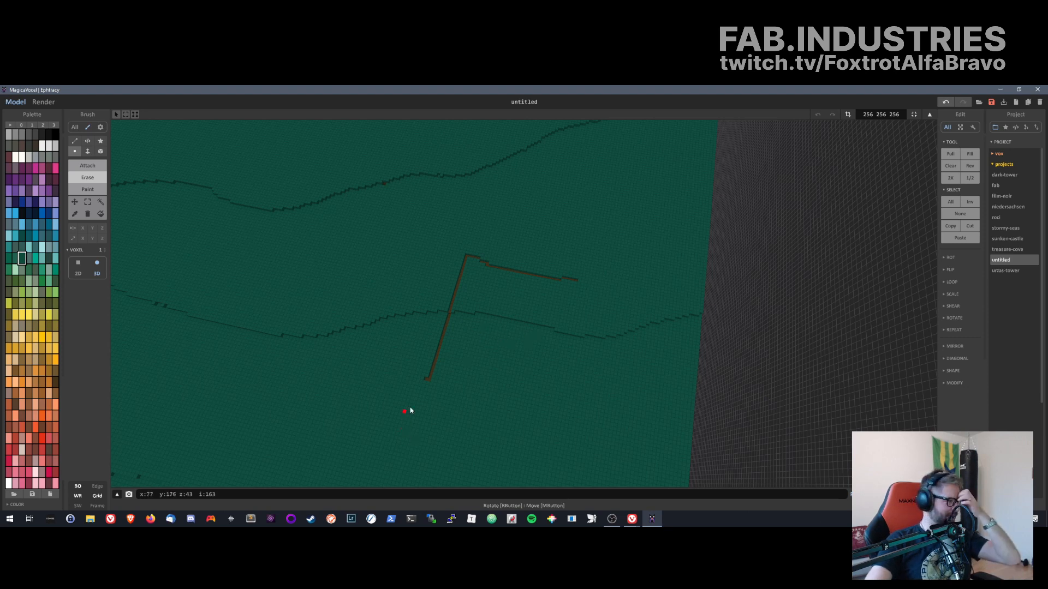
right_drag(410, 412, 424, 386)
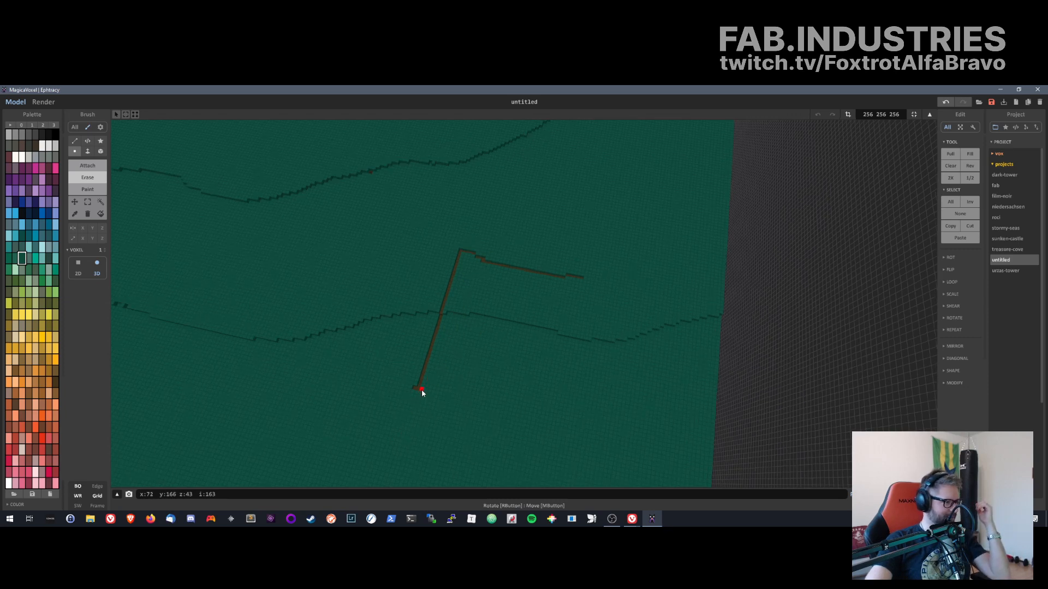
- Erase the remaining two sides of the rectangular outline to close it across the terrace edge
drag(421, 390, 555, 415)
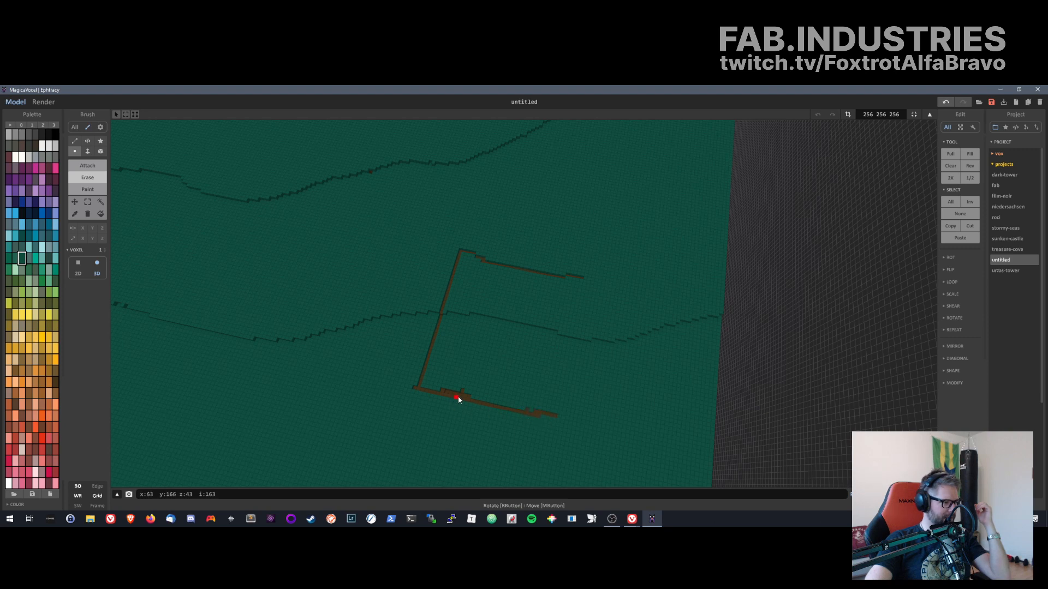
scroll(484, 414, up, 5)
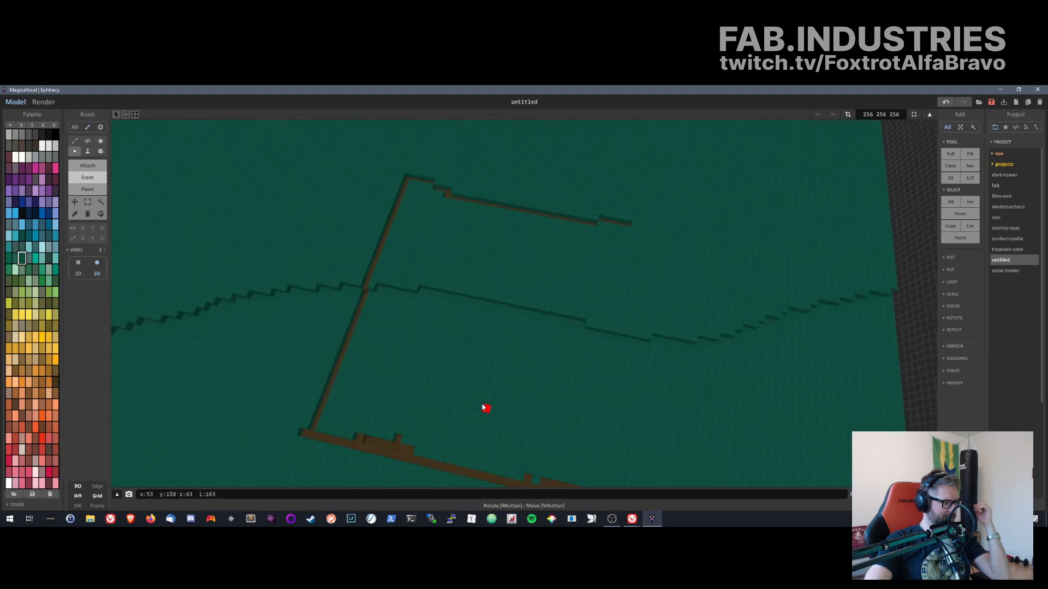
middle_drag(486, 407, 495, 320)
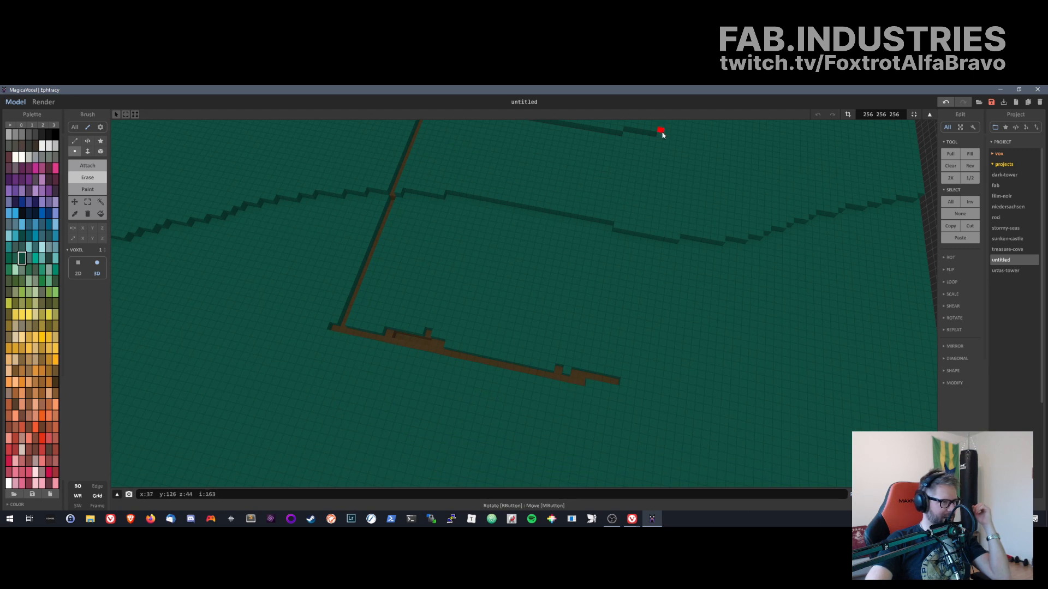
drag(659, 142, 612, 385)
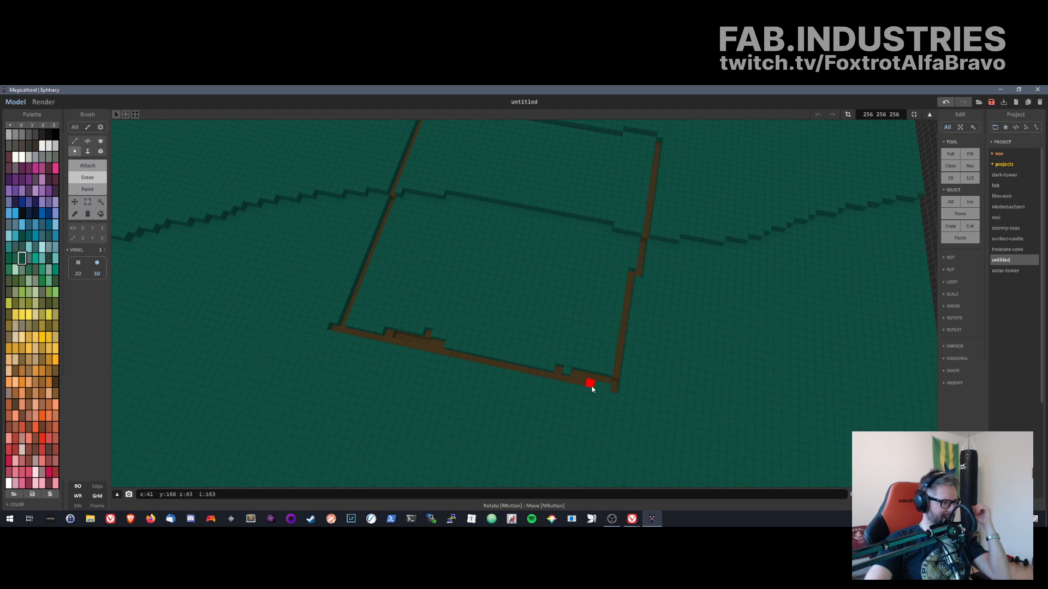
click(606, 390)
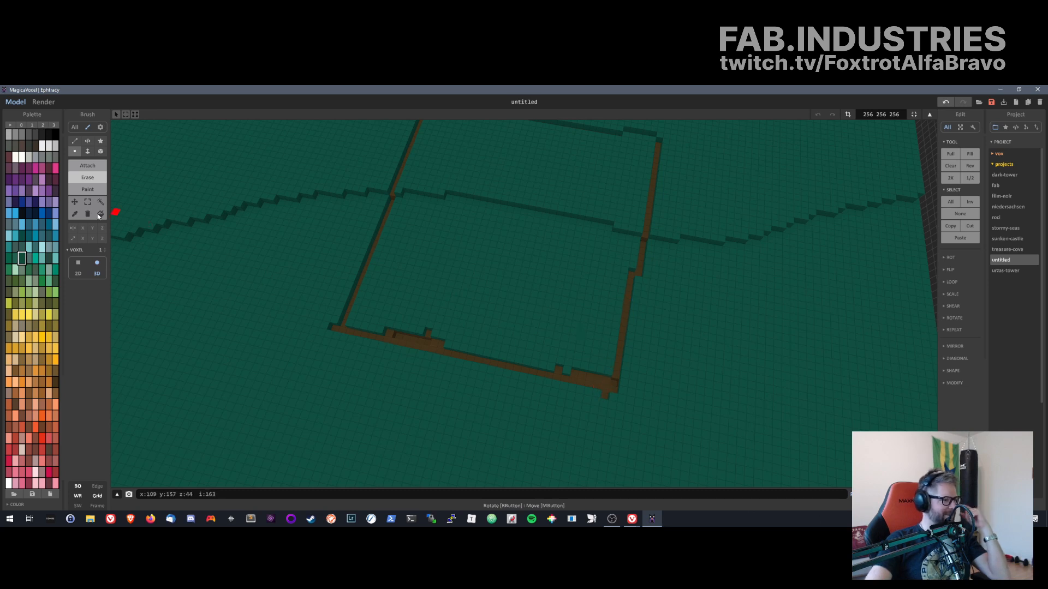
- Pick the brown soil colour from the exposed outline and set the Voxel brush to Attach mode
middle_drag(400, 253, 364, 253)
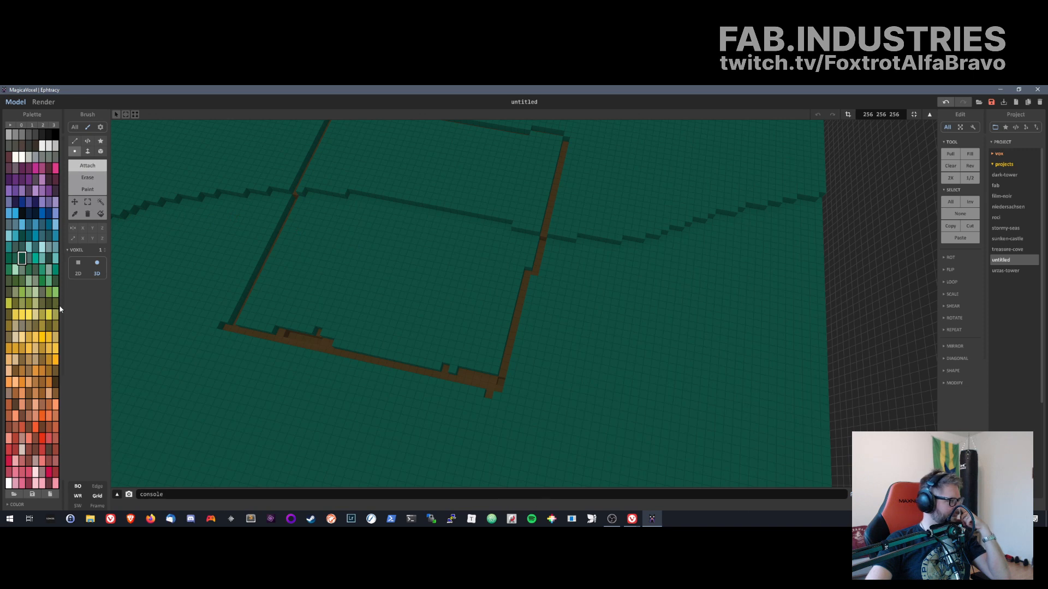
click(73, 213)
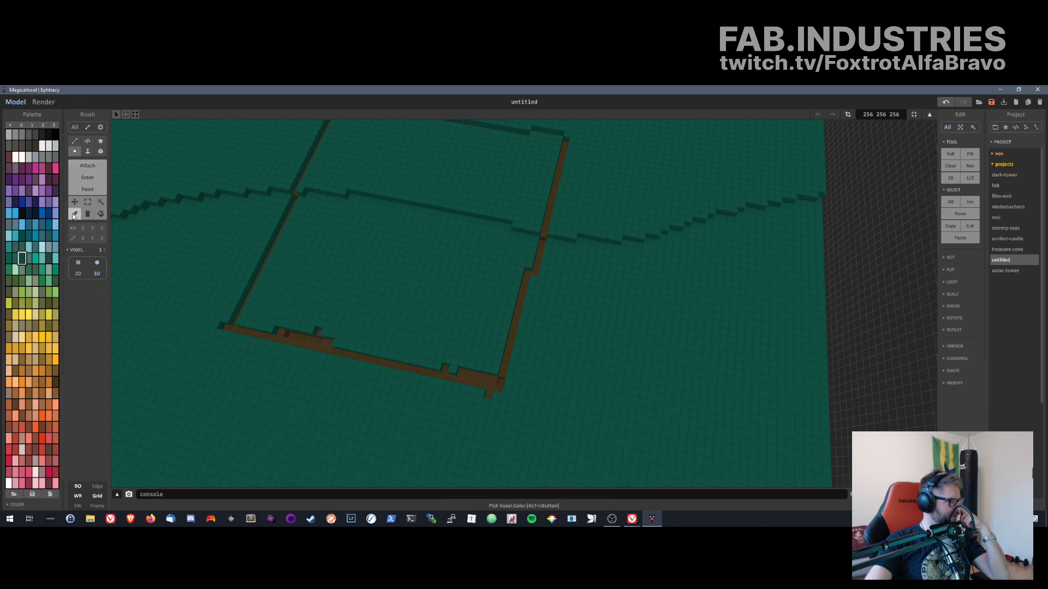
click(470, 376)
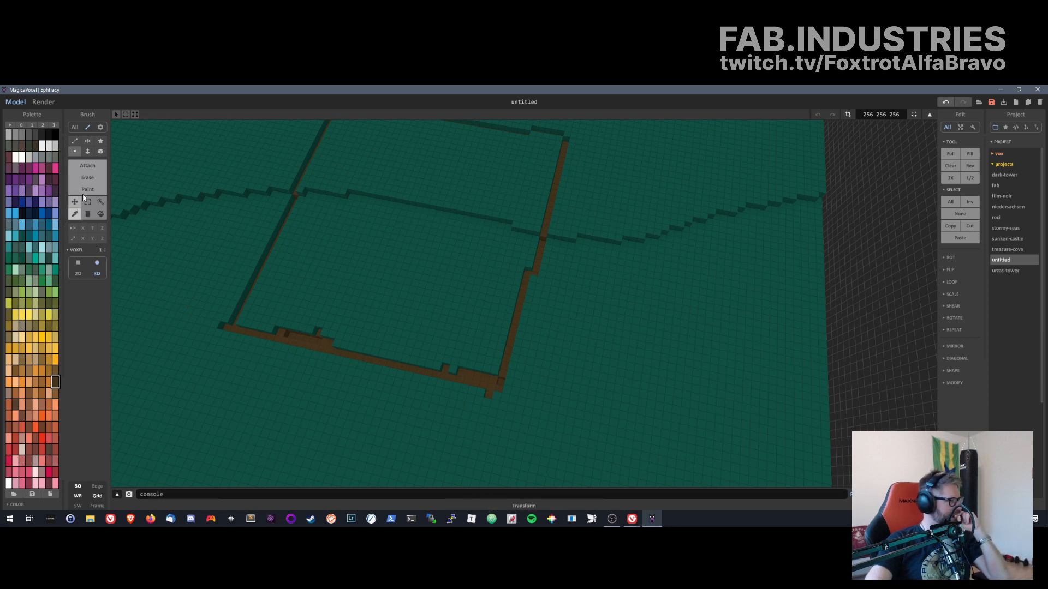
click(97, 170)
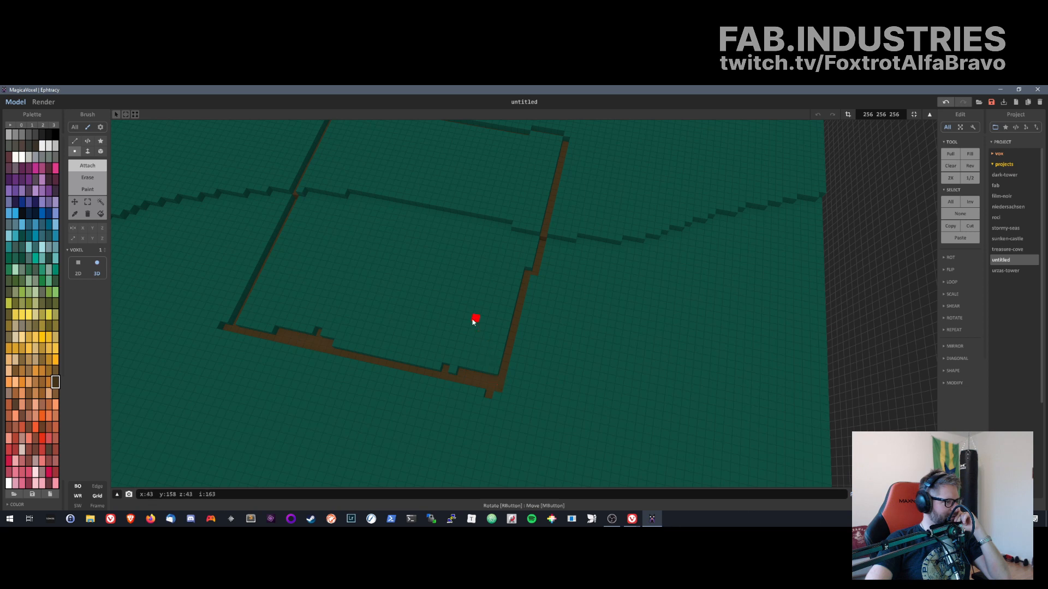
- Try erasing a small notch deeper into the brown soil along one side of the rectangular outline
middle_drag(472, 321, 493, 355)
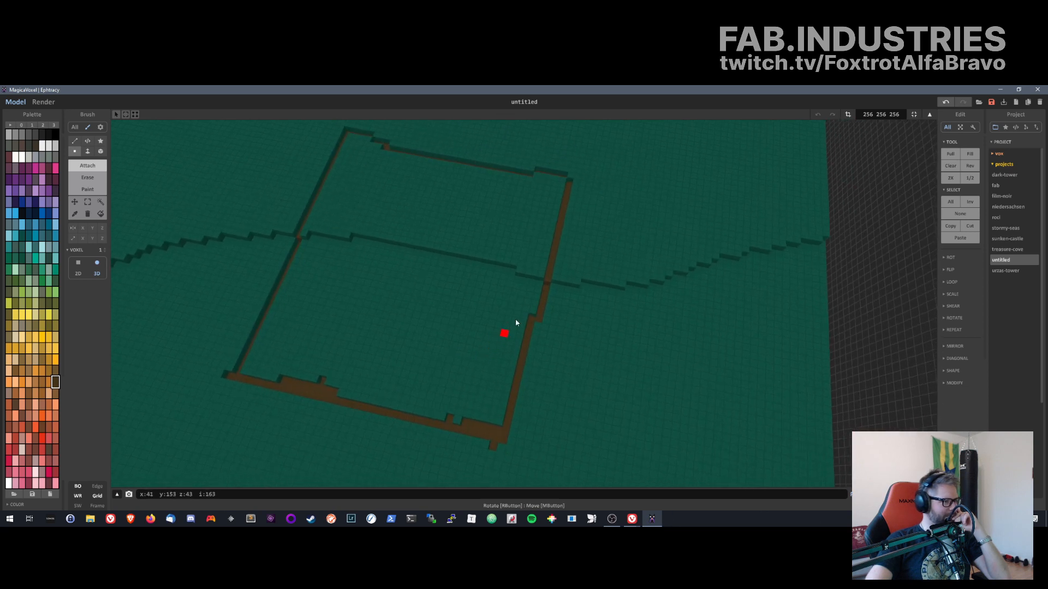
scroll(515, 327, up, 6)
scroll(529, 310, down, 5)
right_drag(538, 257, 491, 351)
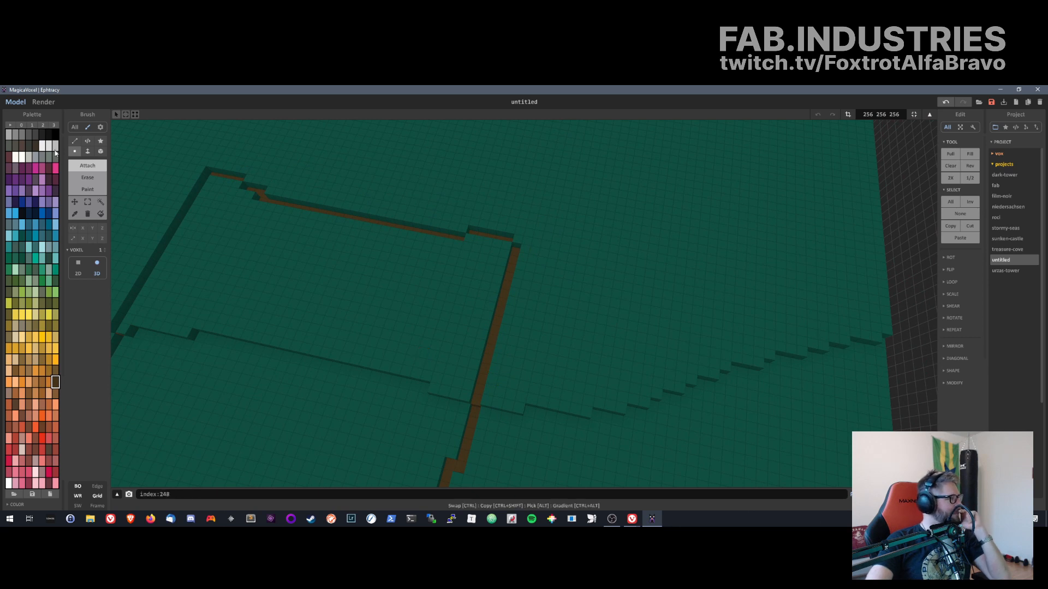
click(83, 177)
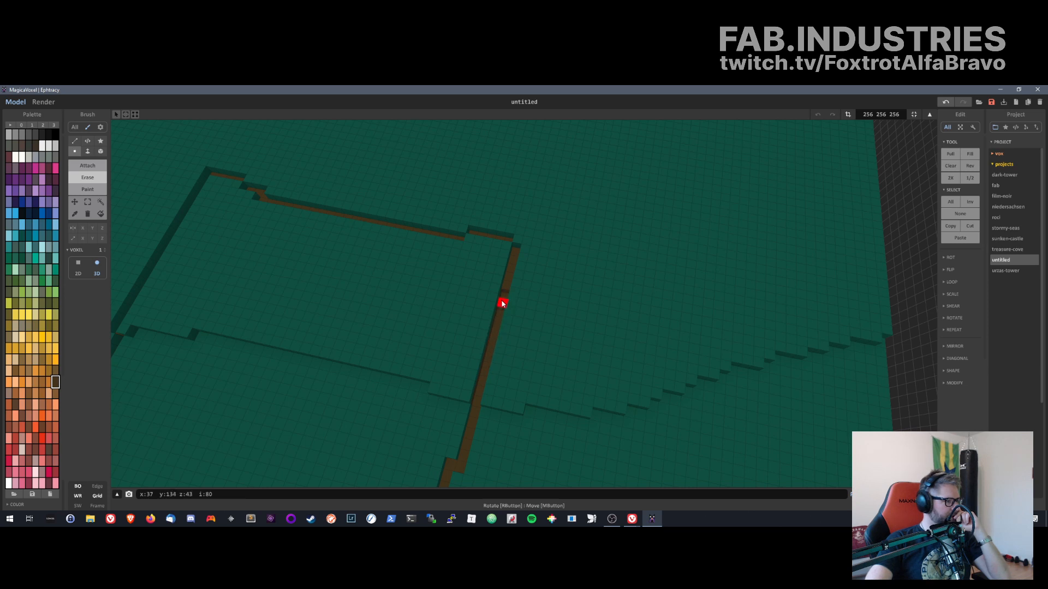
right_drag(507, 284, 456, 361)
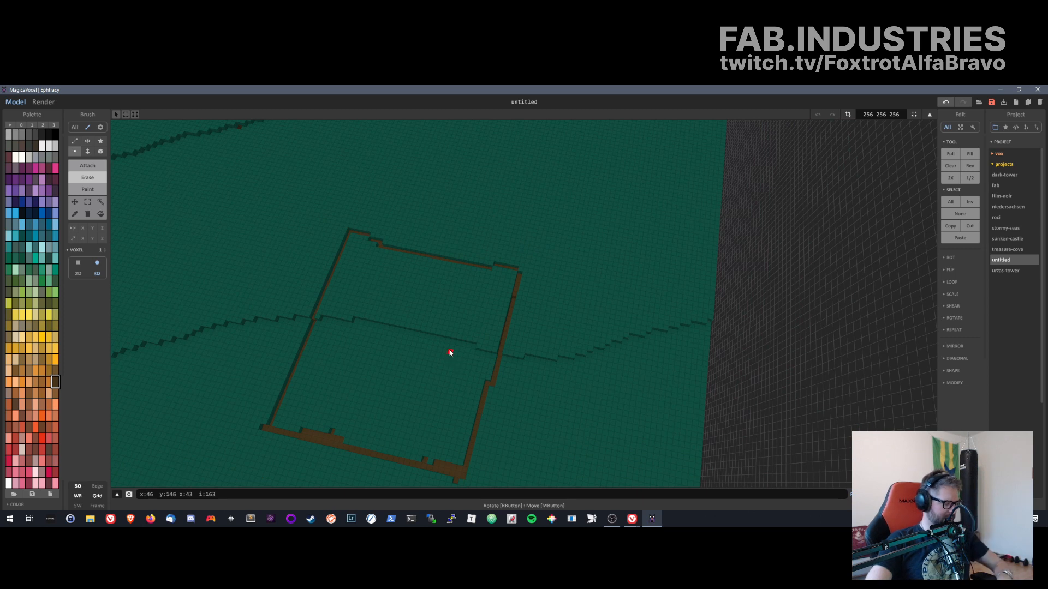
- Undo all erasing of the rectangular outline in the green layer
key(ctrl+z)
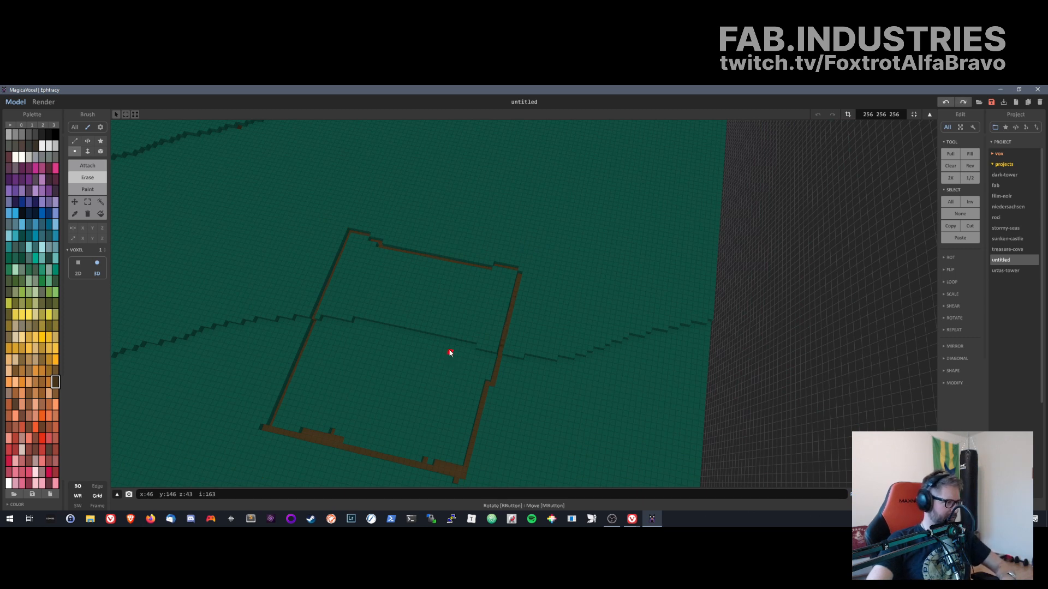
key(ctrl+z)
key(ctrl+z)
key(ctrl+z)
key(ctrl+z)
key(ctrl+z)
key(ctrl+z)
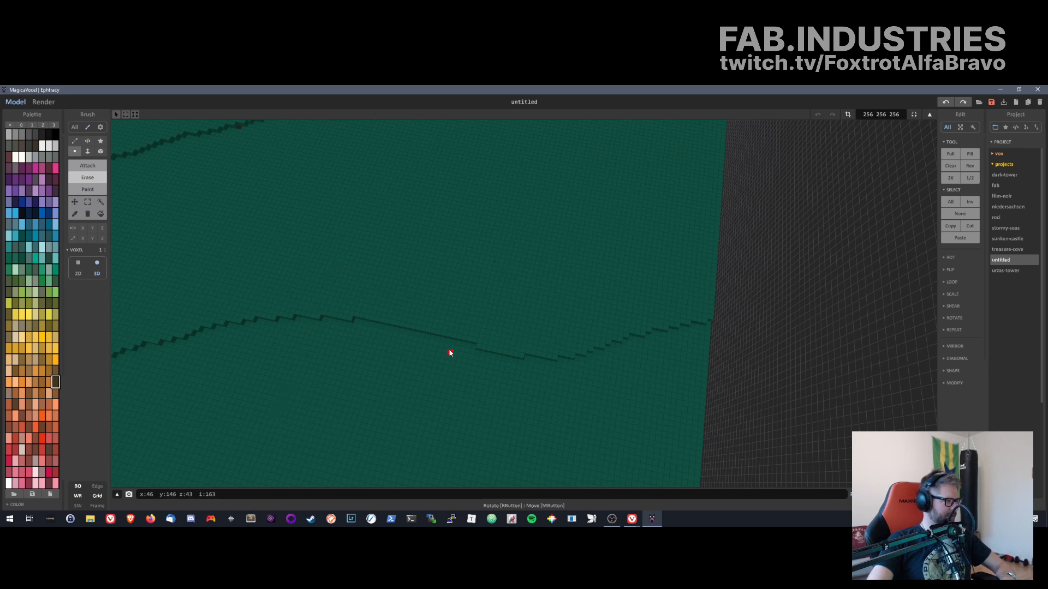
- Select a roughly square patch of the green surface spanning the terrace edge with the Marquee box selection
right_drag(449, 353, 519, 373)
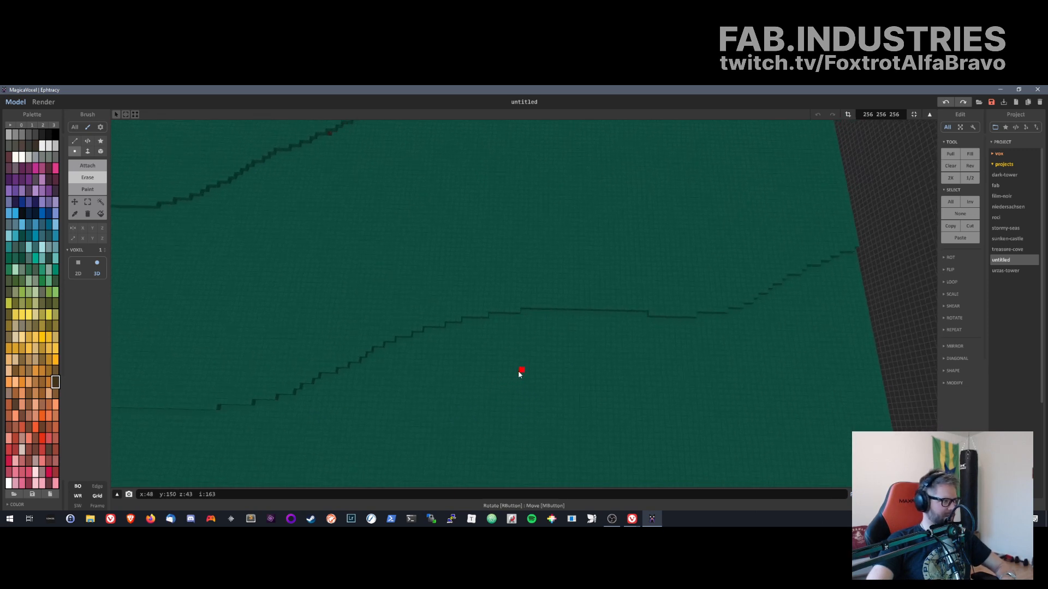
click(81, 202)
drag(522, 235, 696, 413)
right_drag(741, 432, 723, 456)
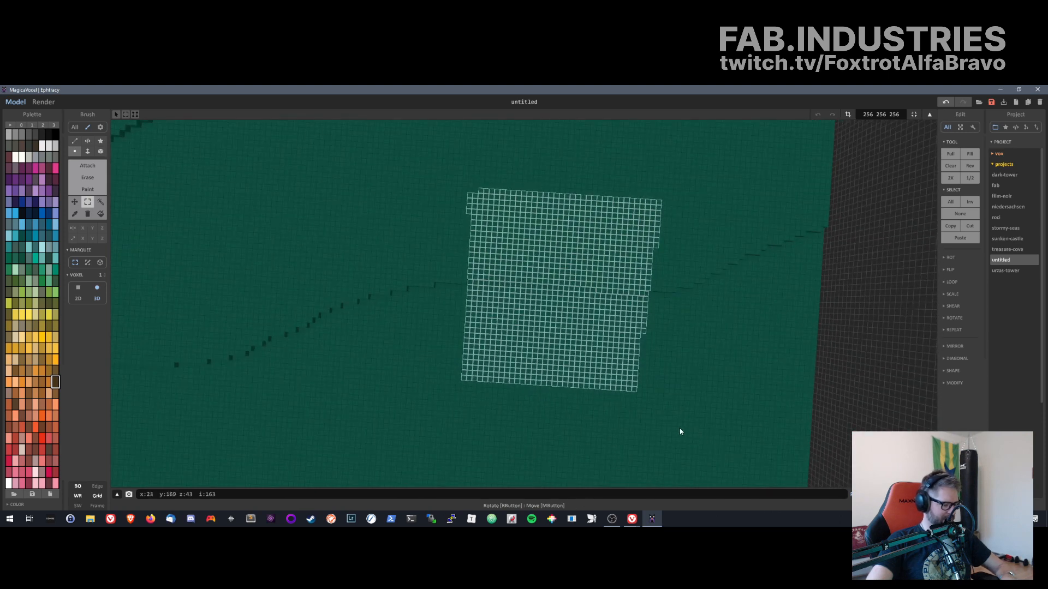
key(ctrl+z)
right_drag(508, 290, 526, 348)
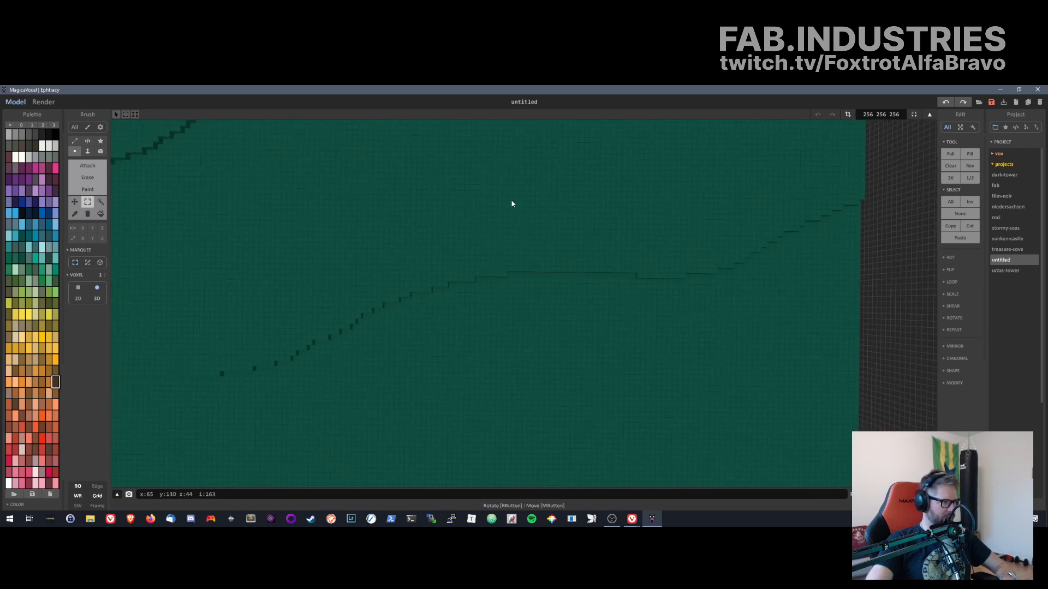
drag(509, 192, 693, 385)
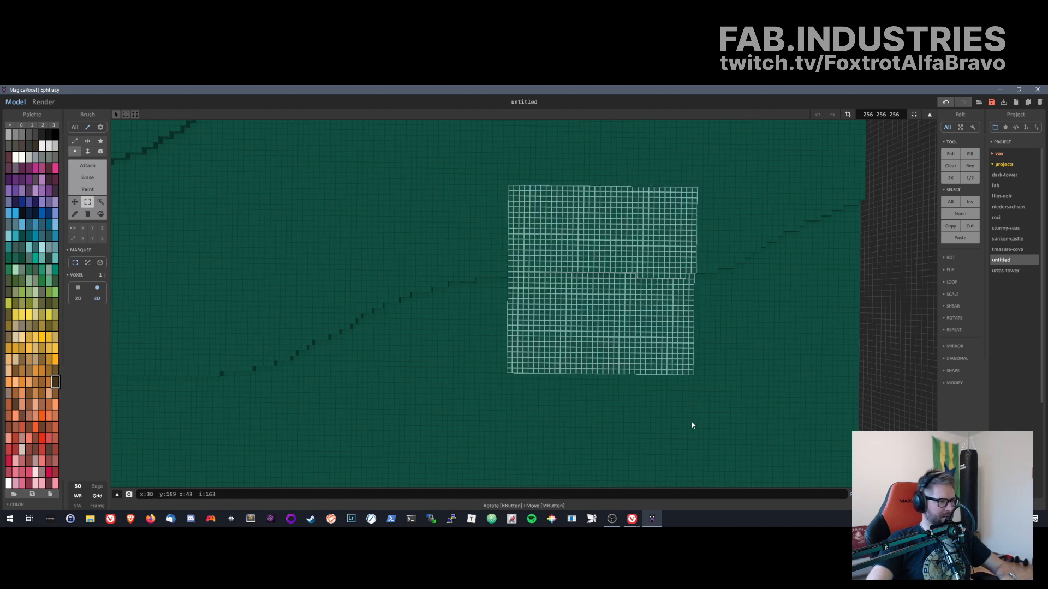
mouse_move(692, 425)
right_down()
mouse_move(678, 351)
mouse_move(705, 360)
mouse_move(681, 381)
right_up()
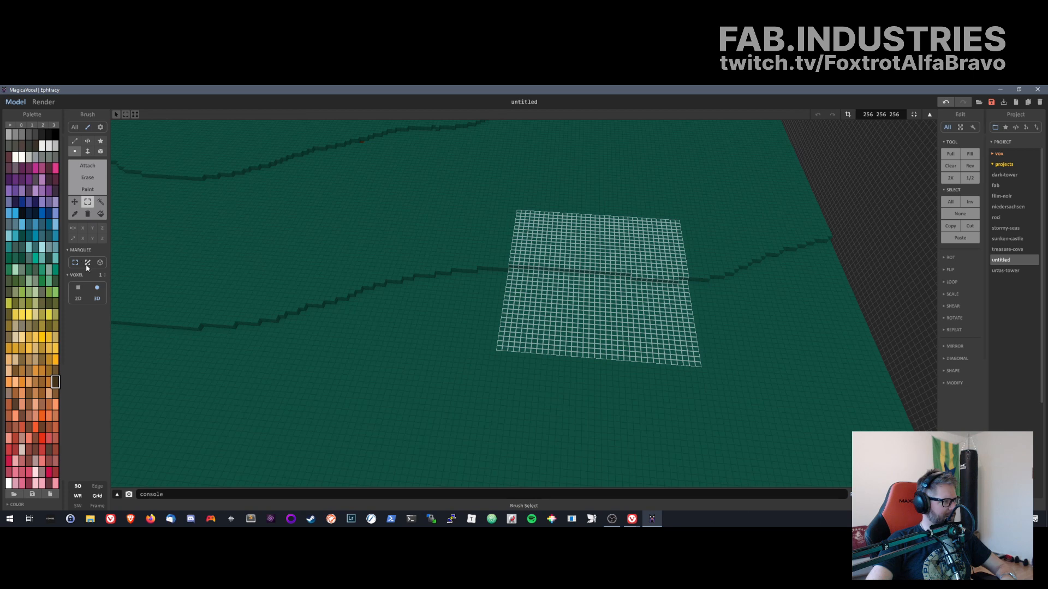
- Remove the green and brown voxels inside the selected square patch, digging a pit down to the grey layer
click(86, 179)
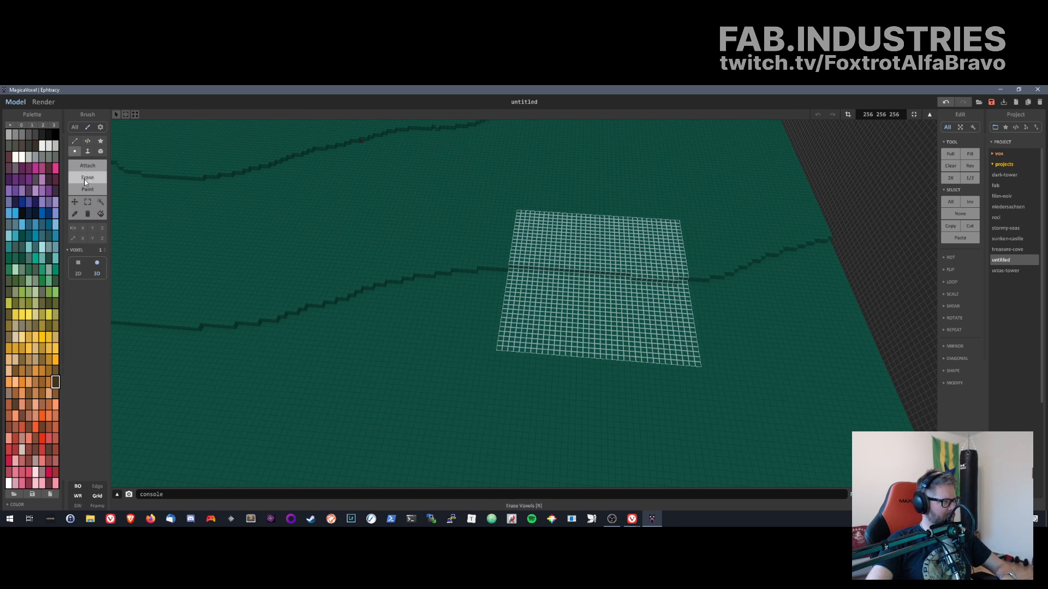
click(86, 189)
click(88, 151)
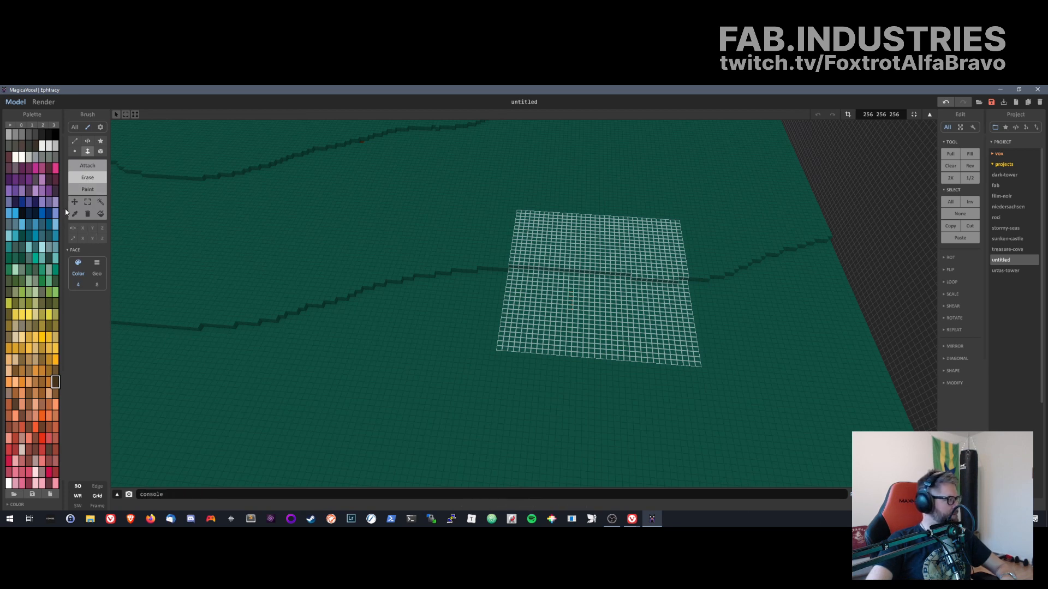
click(87, 202)
click(89, 215)
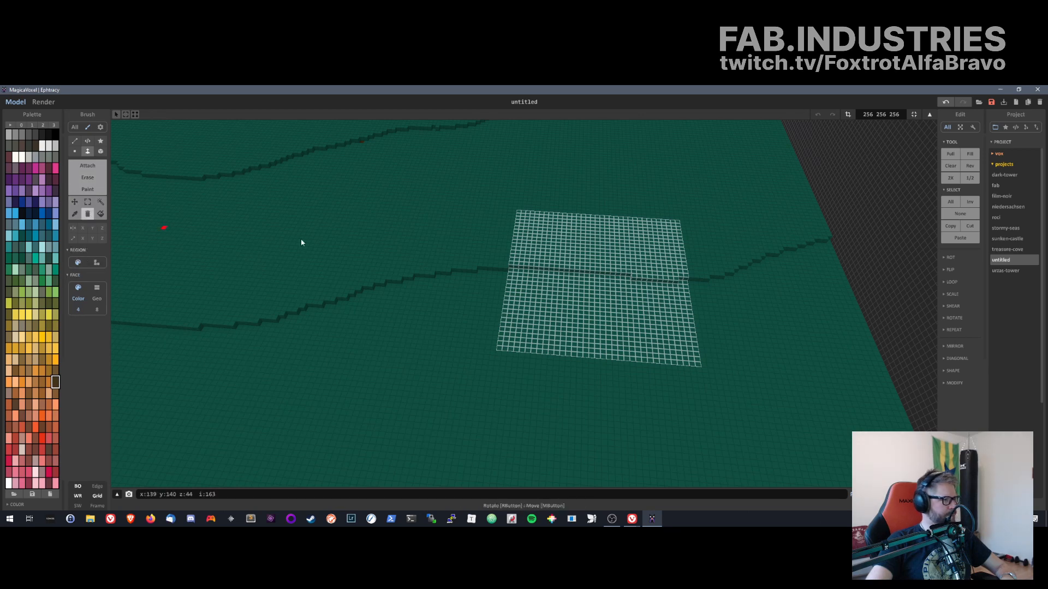
right_drag(564, 314, 441, 338)
click(482, 252)
key(ctrl+z)
click(475, 262)
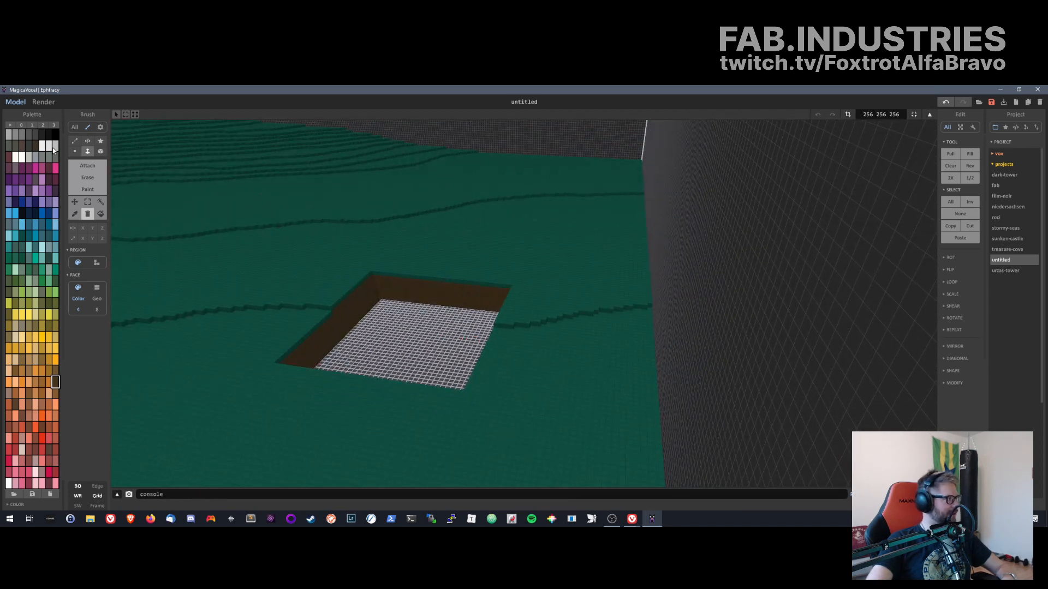
- Clear the marquee selection from the pit floor
click(87, 203)
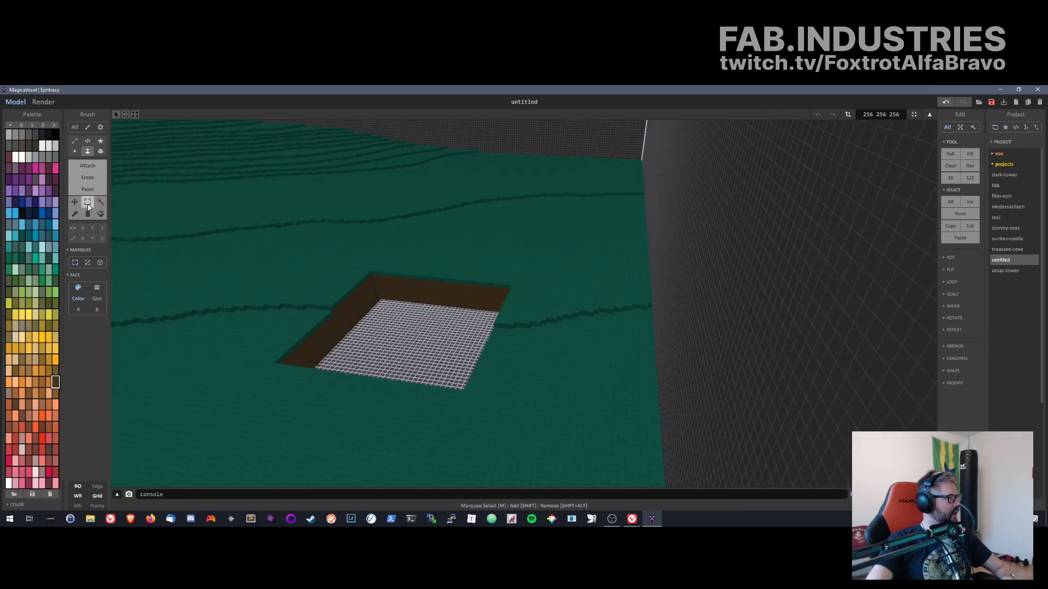
click(76, 204)
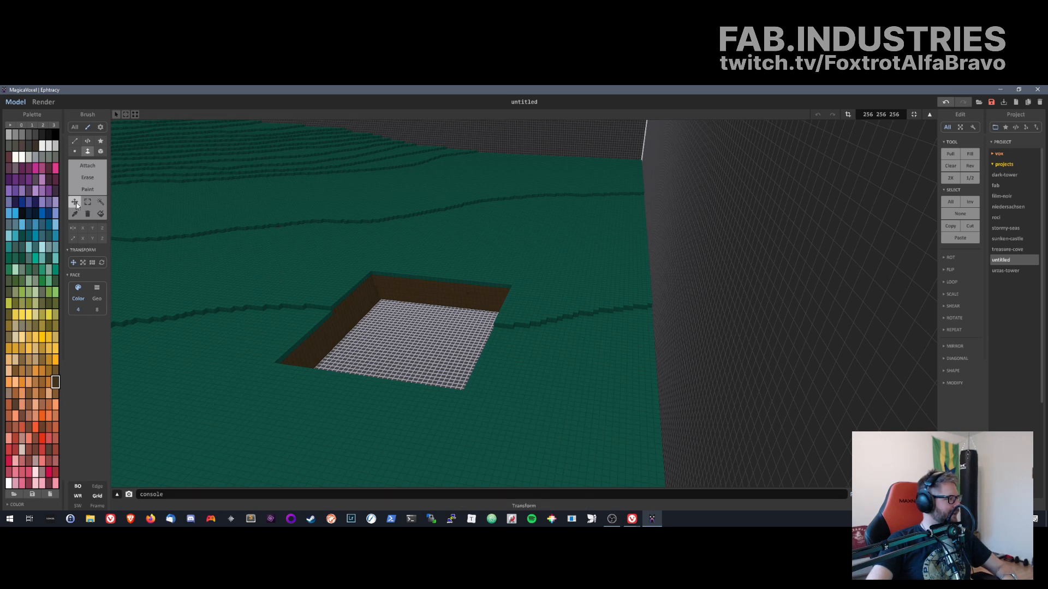
click(83, 203)
click(227, 247)
- Fill the notches in the pit's brown side walls by attaching brown layers with the Face brush in Attach mode
right_drag(333, 295, 776, 397)
scroll(561, 403, up, 3)
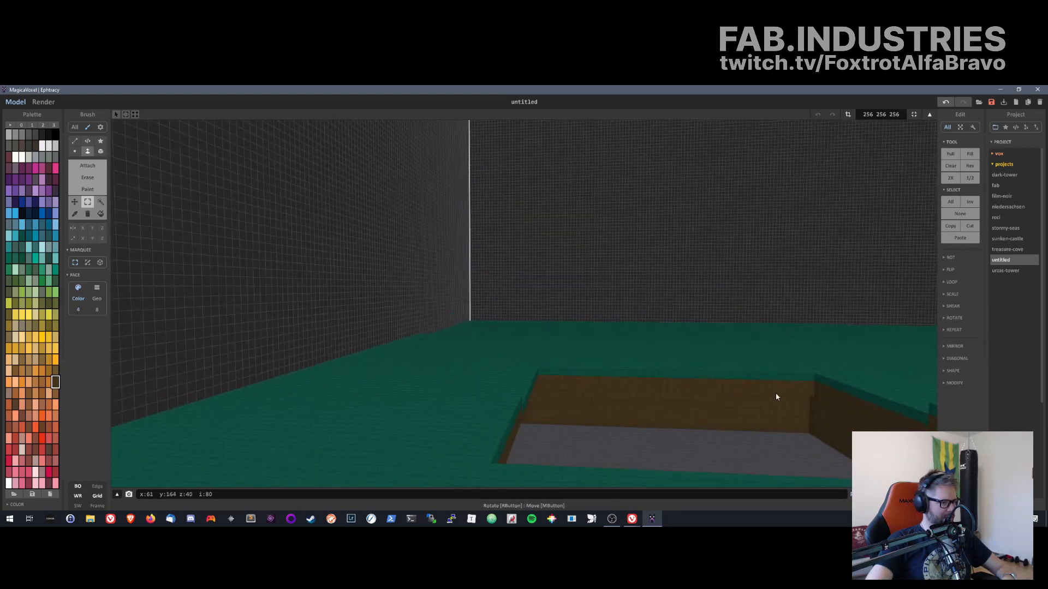
right_drag(695, 402, 477, 334)
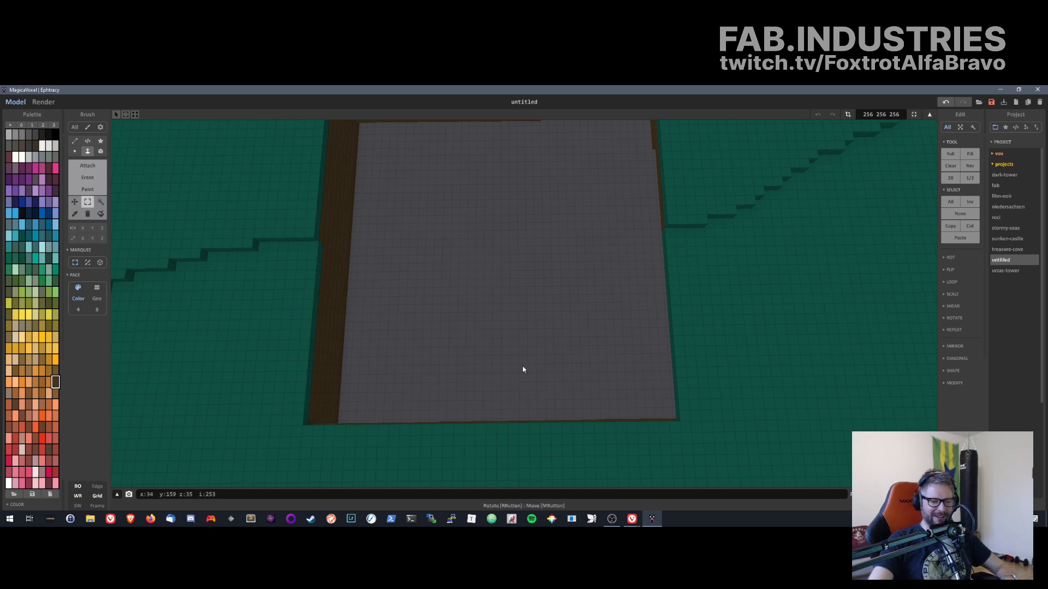
right_drag(522, 367, 270, 239)
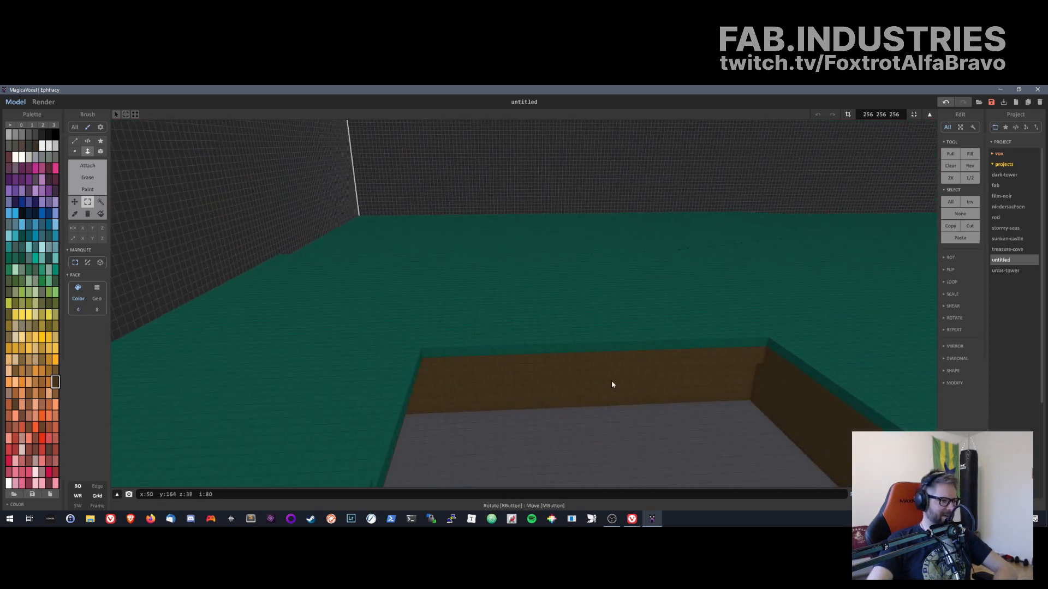
right_drag(612, 384, 486, 369)
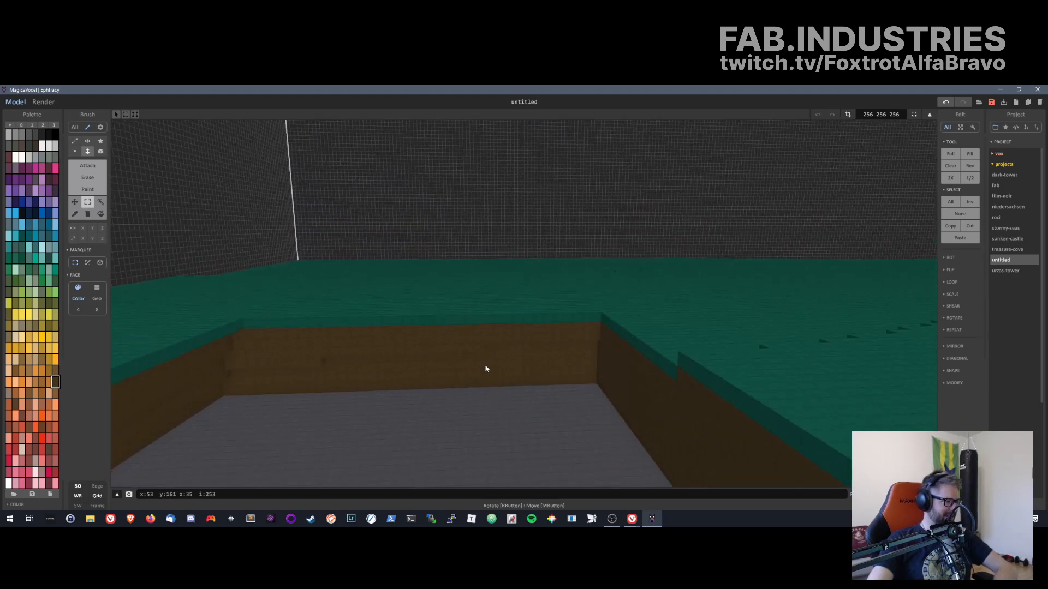
right_drag(344, 395, 487, 378)
scroll(263, 386, down, 5)
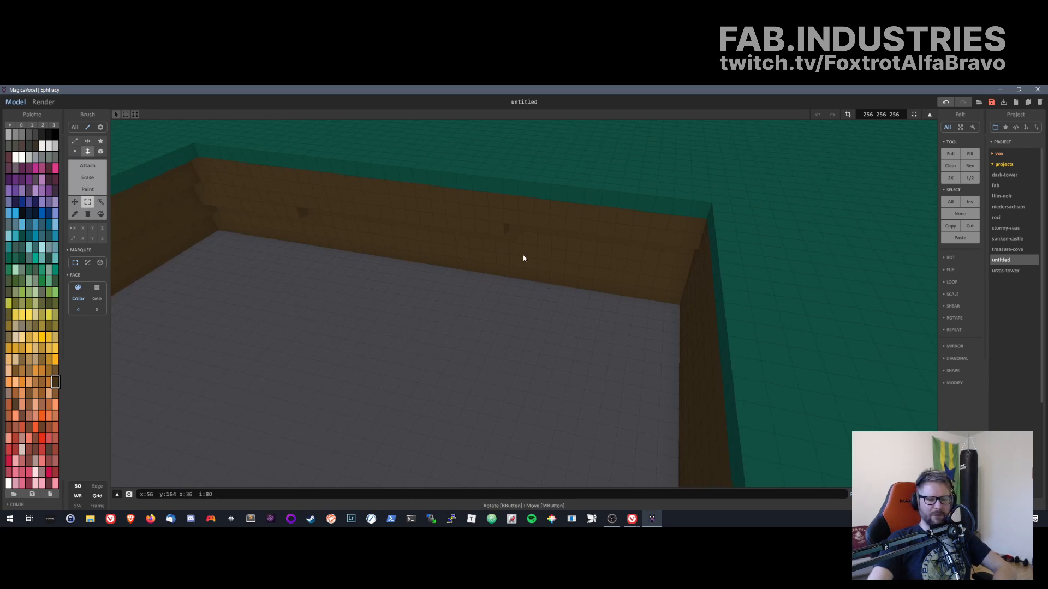
click(100, 165)
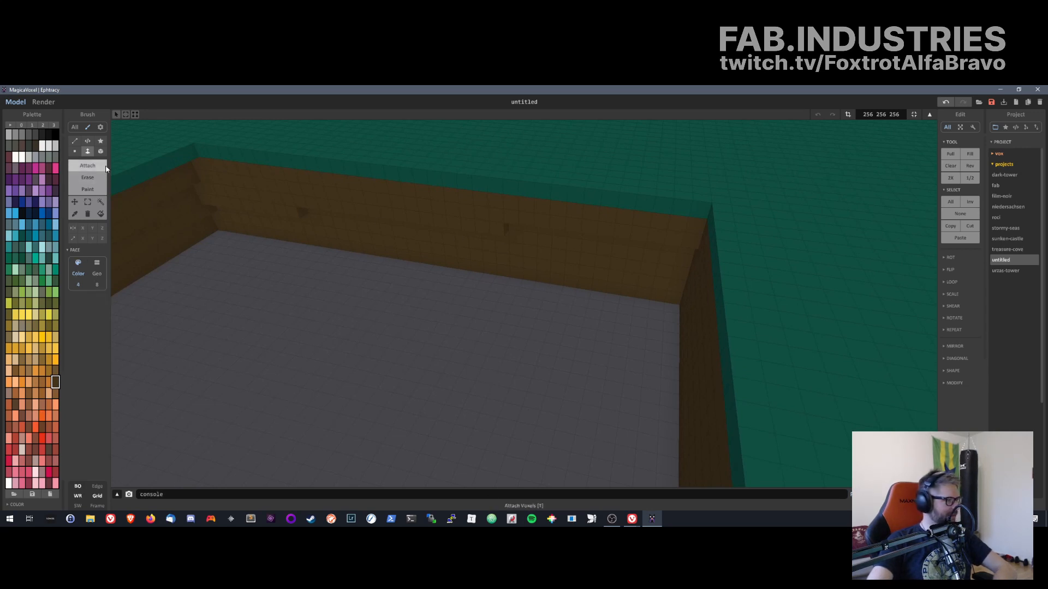
click(515, 231)
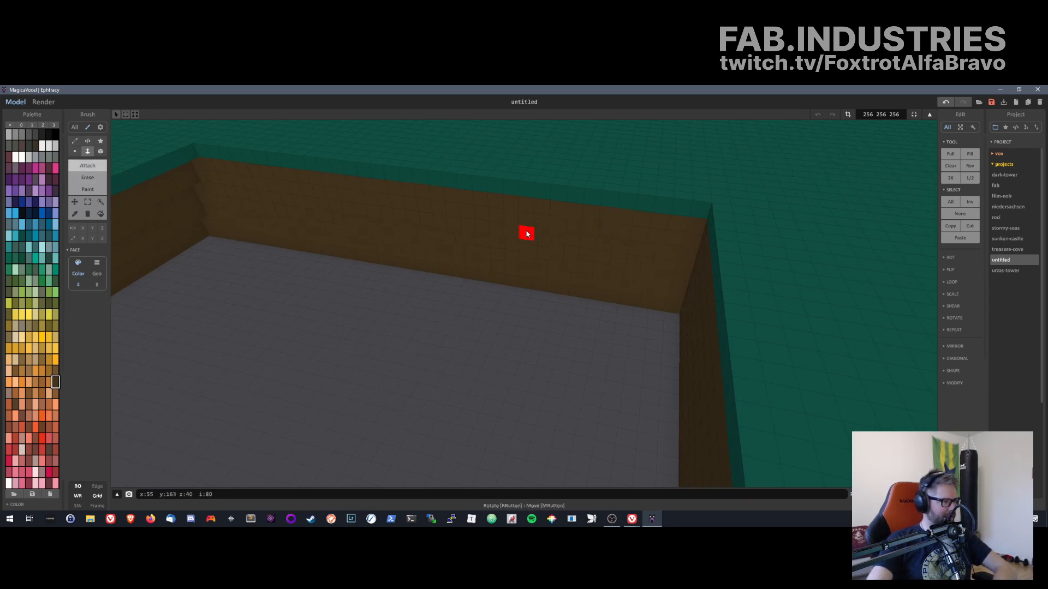
right_drag(244, 278, 294, 266)
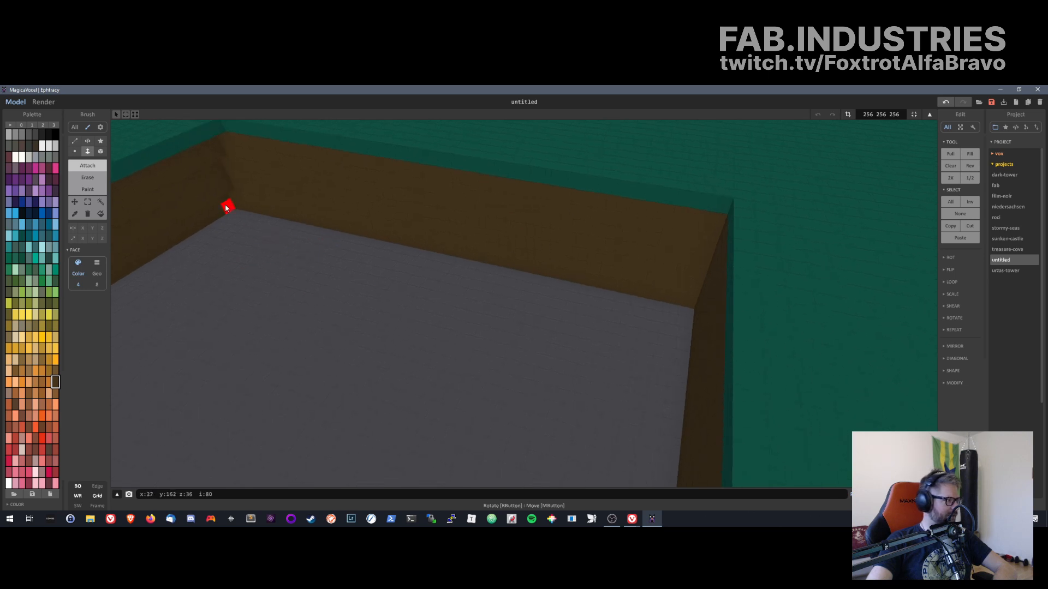
click(226, 207)
click(219, 193)
middle_drag(206, 322, 215, 322)
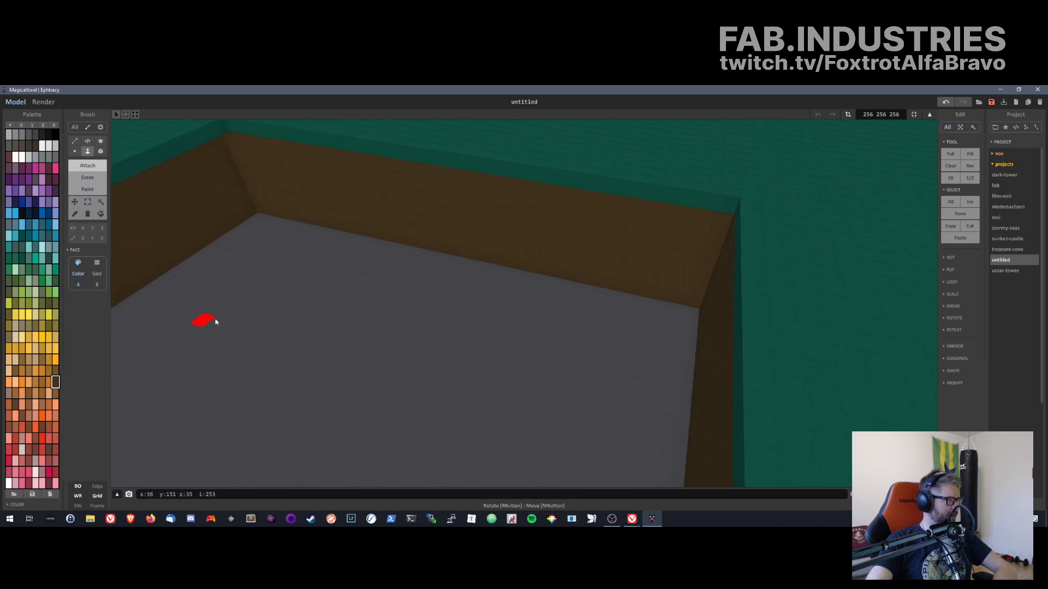
- Examine the pit's walls, corners and grey floor from several angles for remaining irregularities
right_drag(215, 322, 424, 245)
right_drag(467, 335, 402, 274)
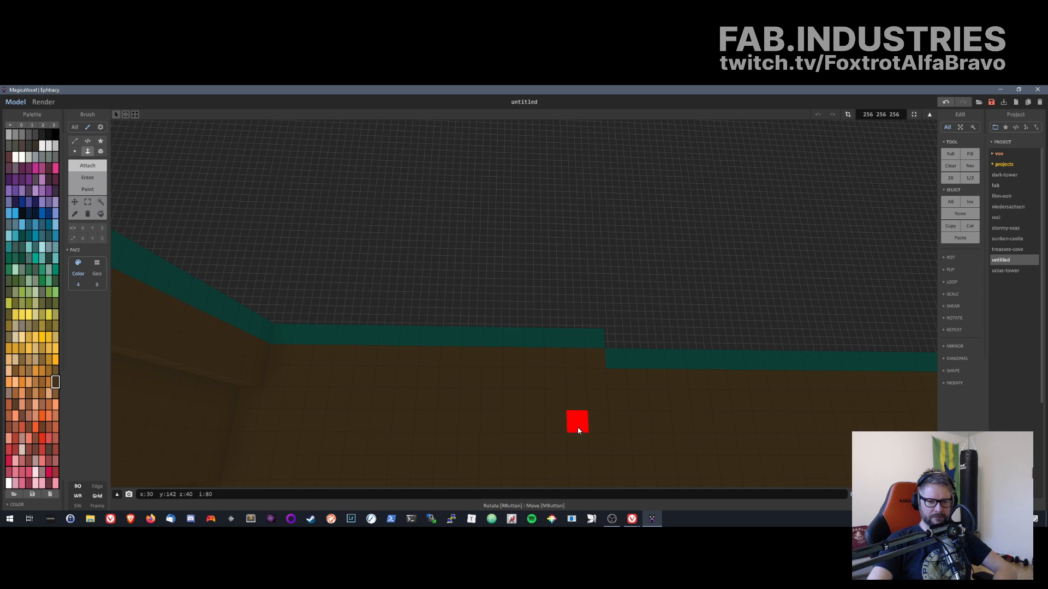
right_drag(576, 428, 491, 429)
right_drag(515, 391, 388, 476)
scroll(422, 466, down, 10)
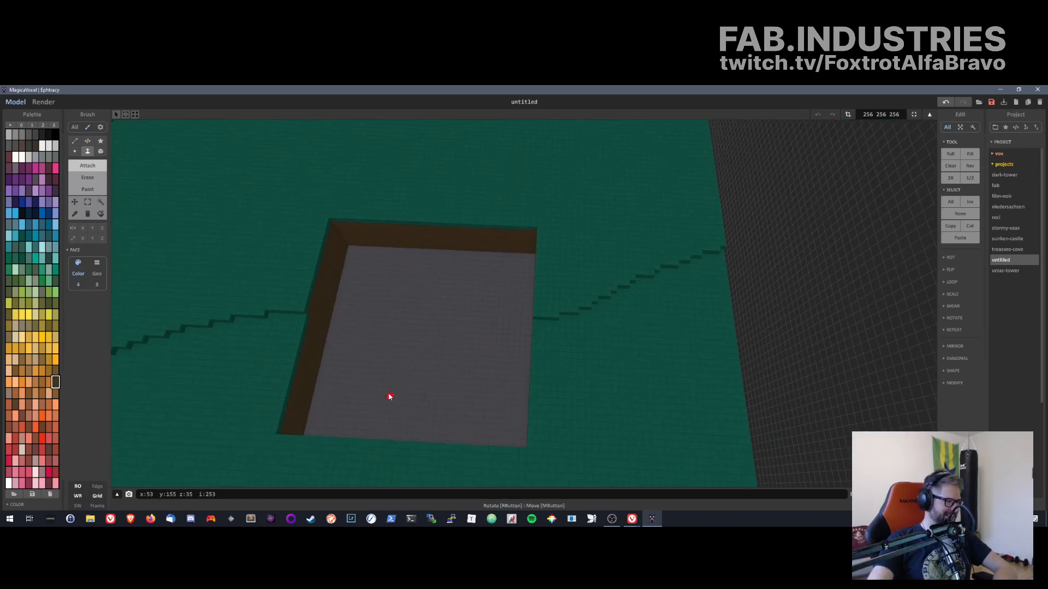
right_drag(389, 397, 454, 342)
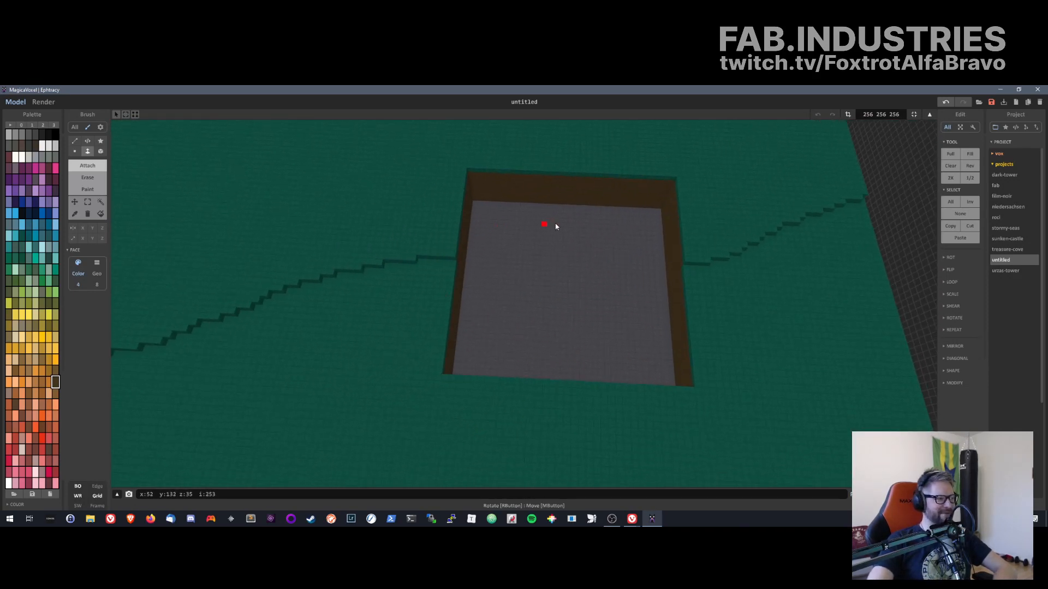
right_drag(556, 226, 562, 271)
scroll(535, 191, up, 6)
scroll(561, 185, down, 5)
scroll(557, 282, down, 2)
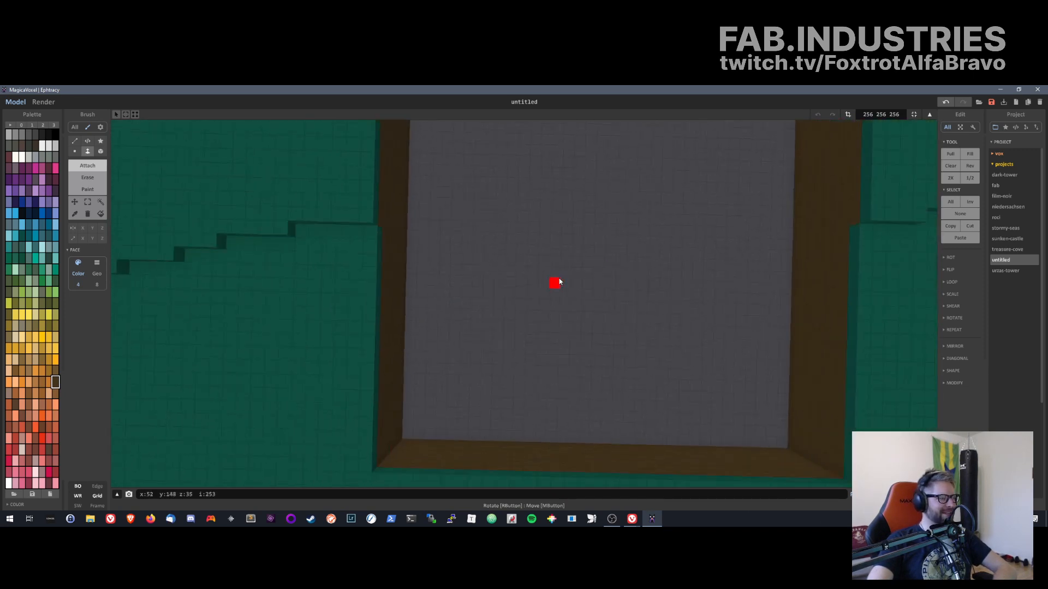
scroll(559, 283, down, 2)
right_drag(608, 357, 602, 318)
scroll(601, 320, down, 2)
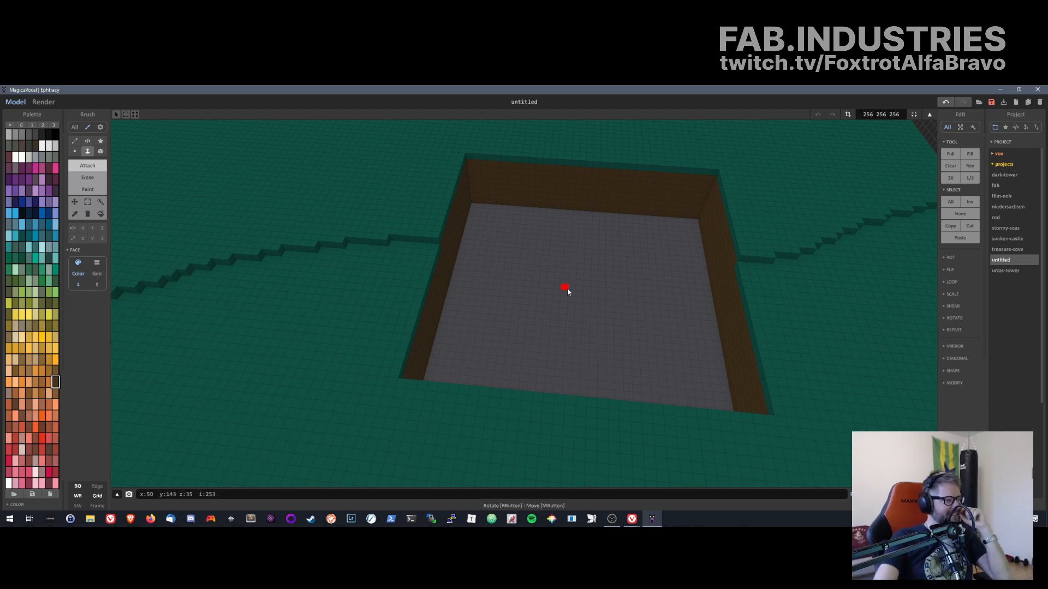
right_drag(568, 291, 442, 359)
scroll(470, 378, down, 5)
scroll(443, 359, up, 5)
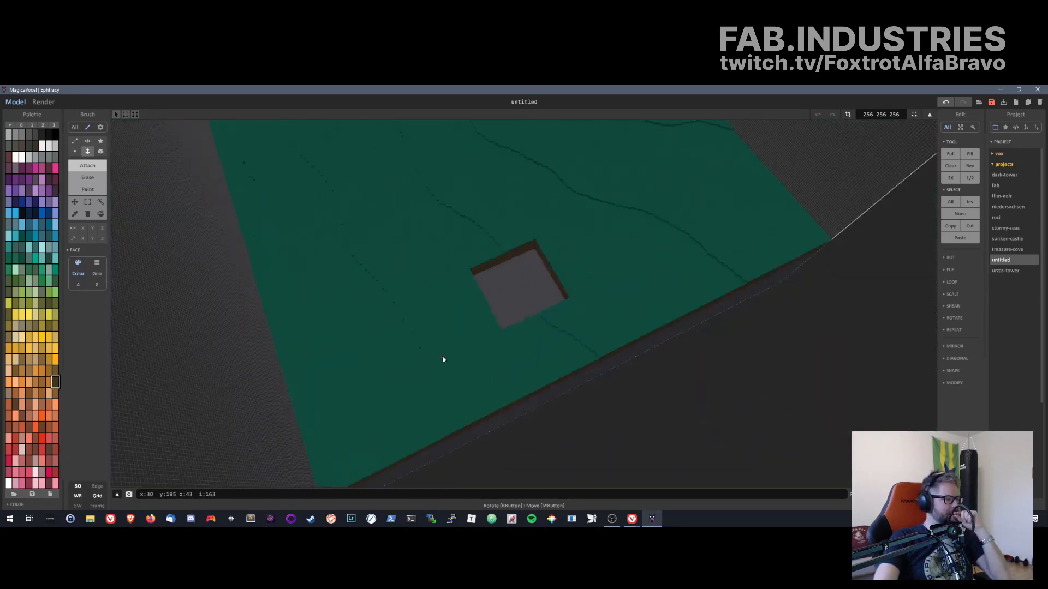
scroll(567, 310, up, 5)
right_drag(545, 308, 498, 304)
scroll(520, 295, up, 2)
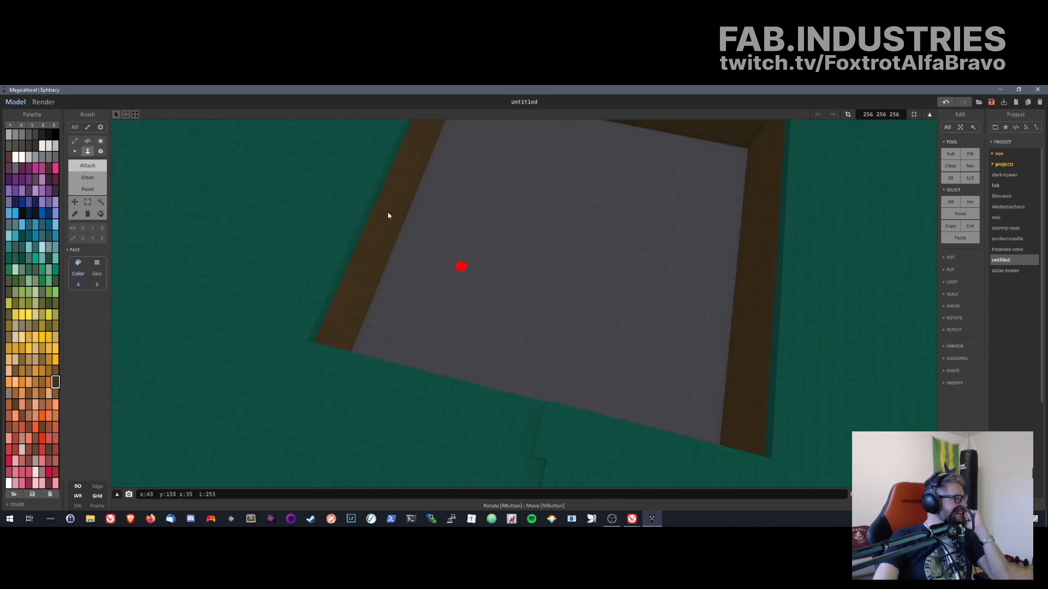
- Try raising the pit floor with two layers of near-black palette colour 254, and undo them
click(42, 134)
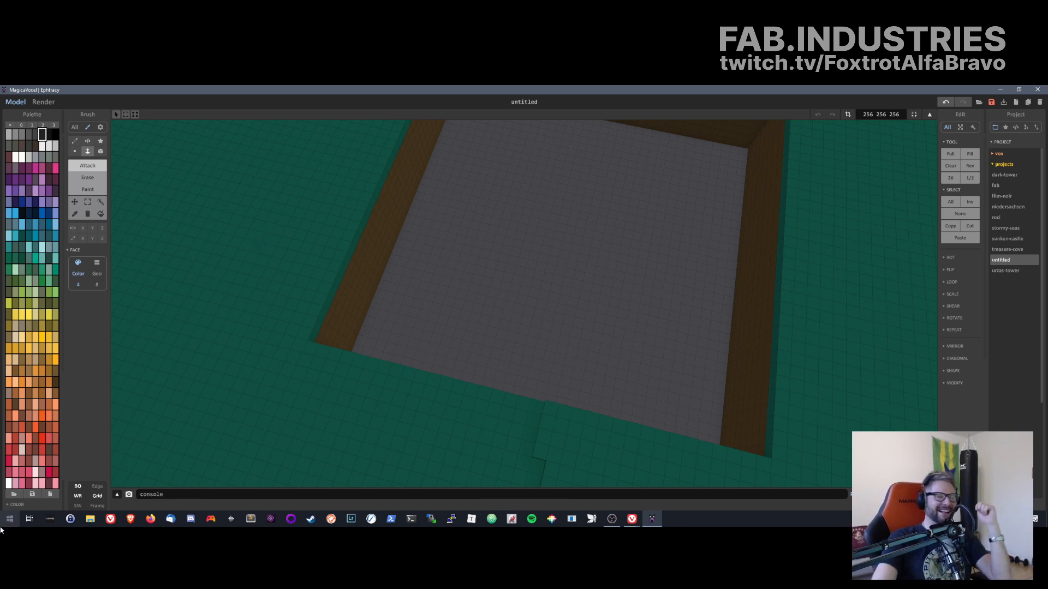
right_drag(491, 468, 459, 326)
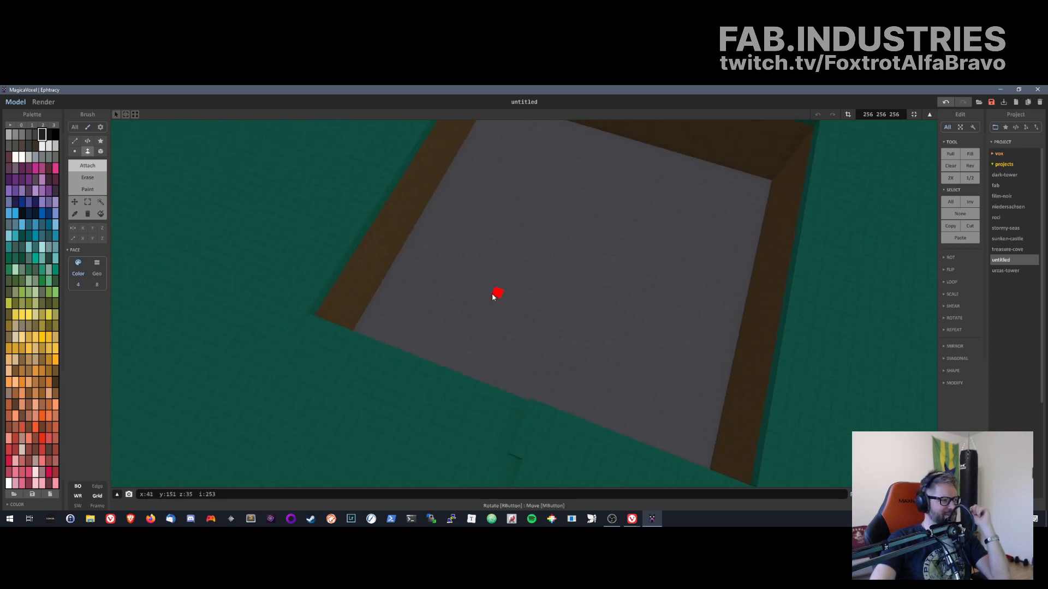
click(505, 290)
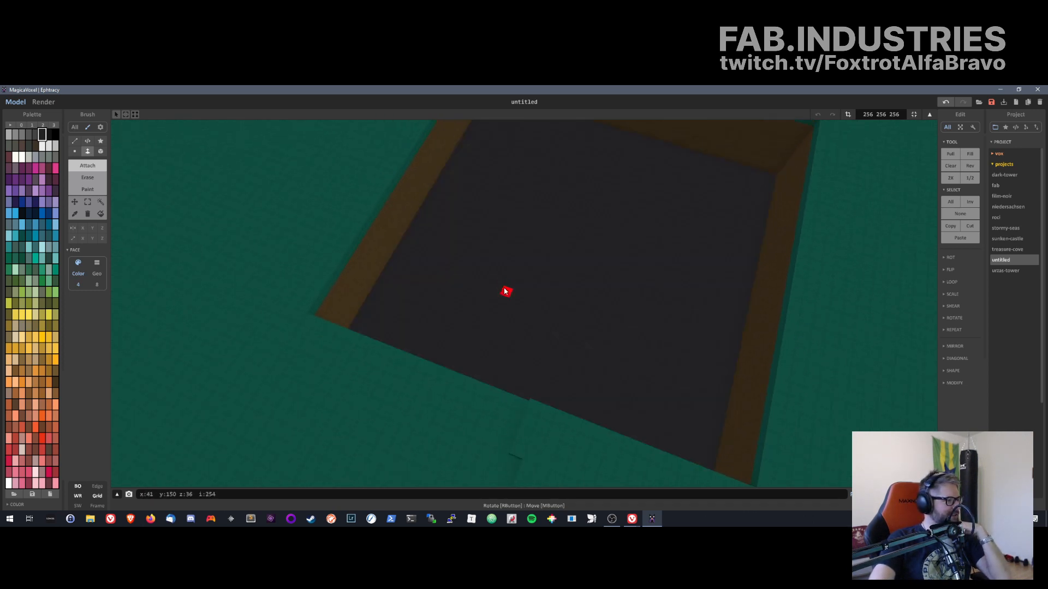
right_drag(505, 290, 533, 285)
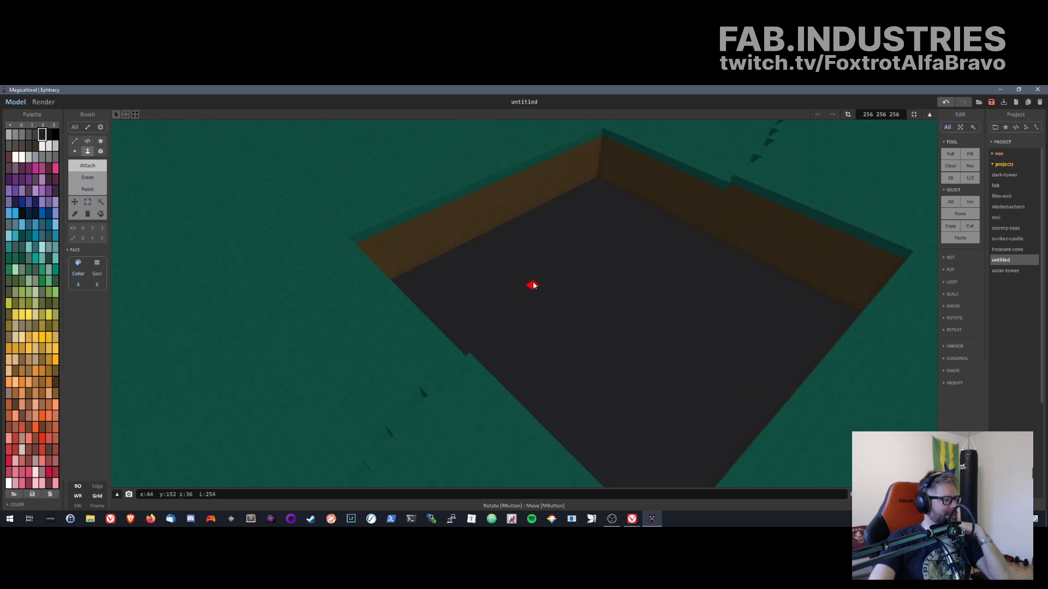
click(533, 285)
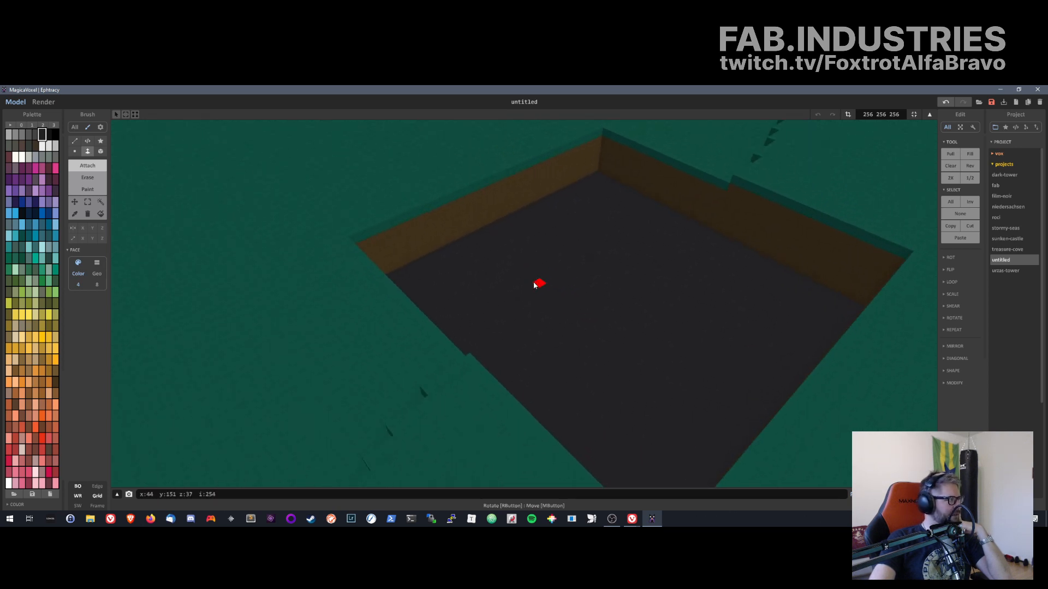
key(ctrl+z)
key(ctrl+z)
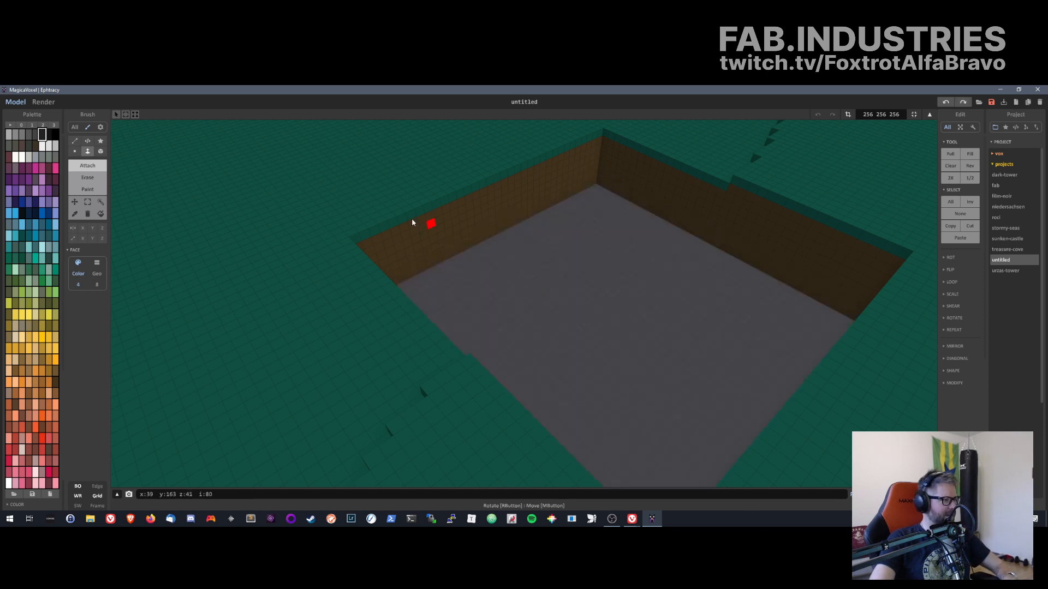
- Try raising the pit floor with a layer of palette colour 253, and undo it
click(35, 134)
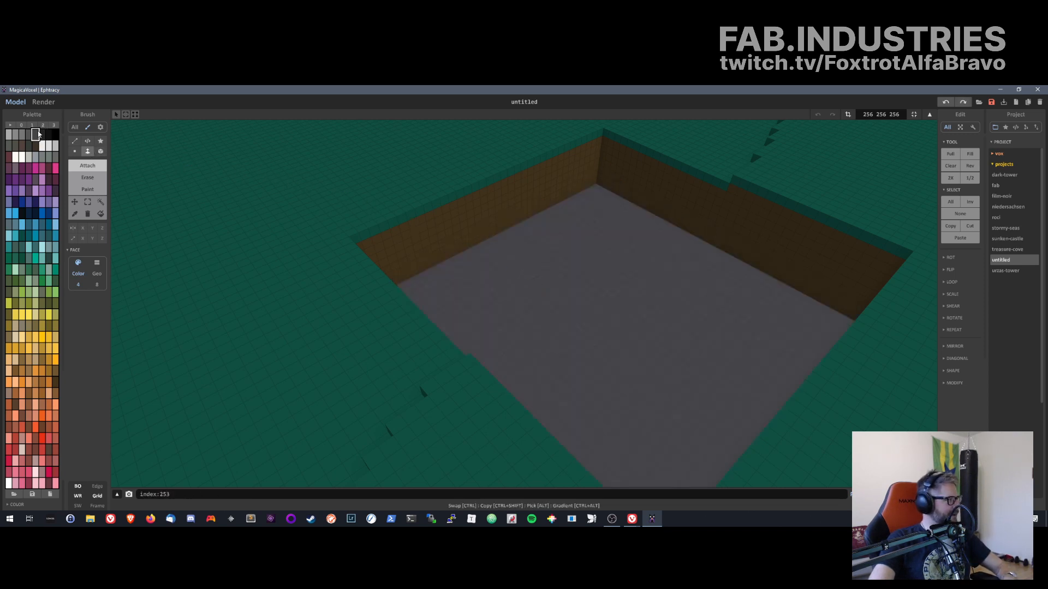
click(598, 245)
key(ctrl+z)
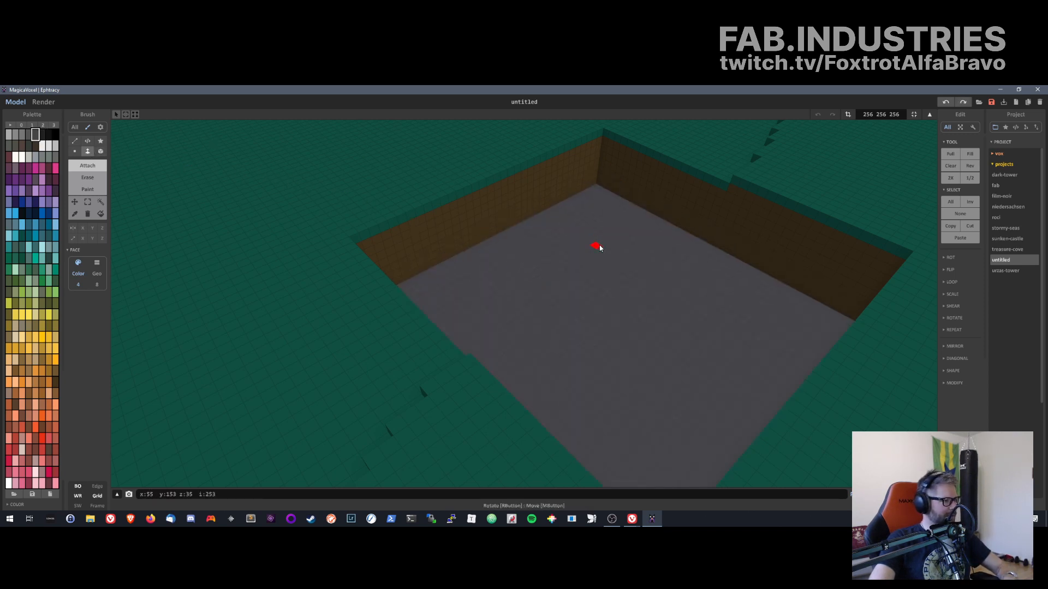
- Raise the pit floor by three voxel layers in dark grey palette colour 244 with the Face brush
click(29, 145)
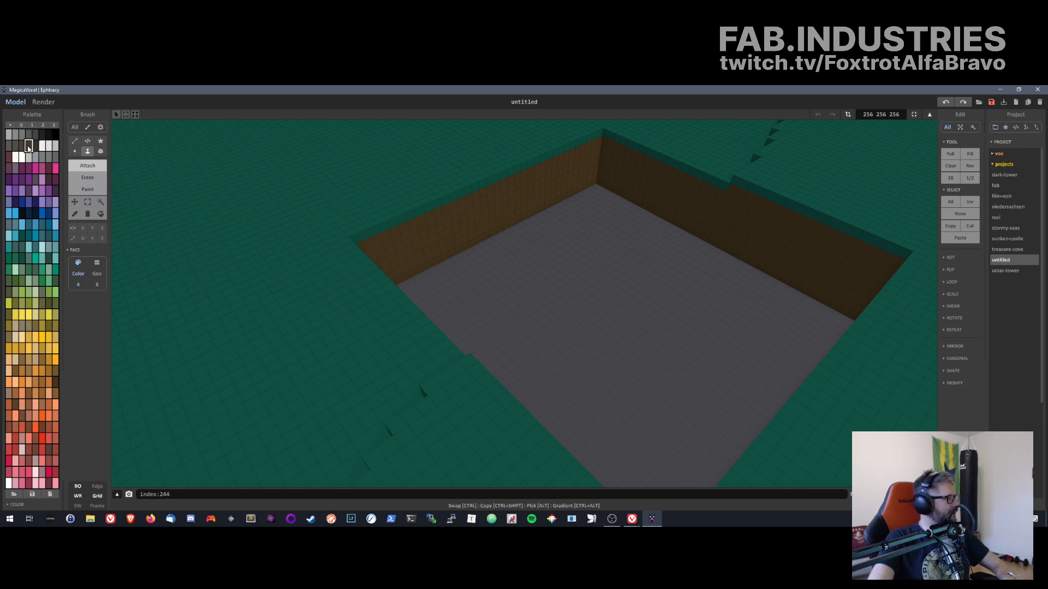
click(689, 296)
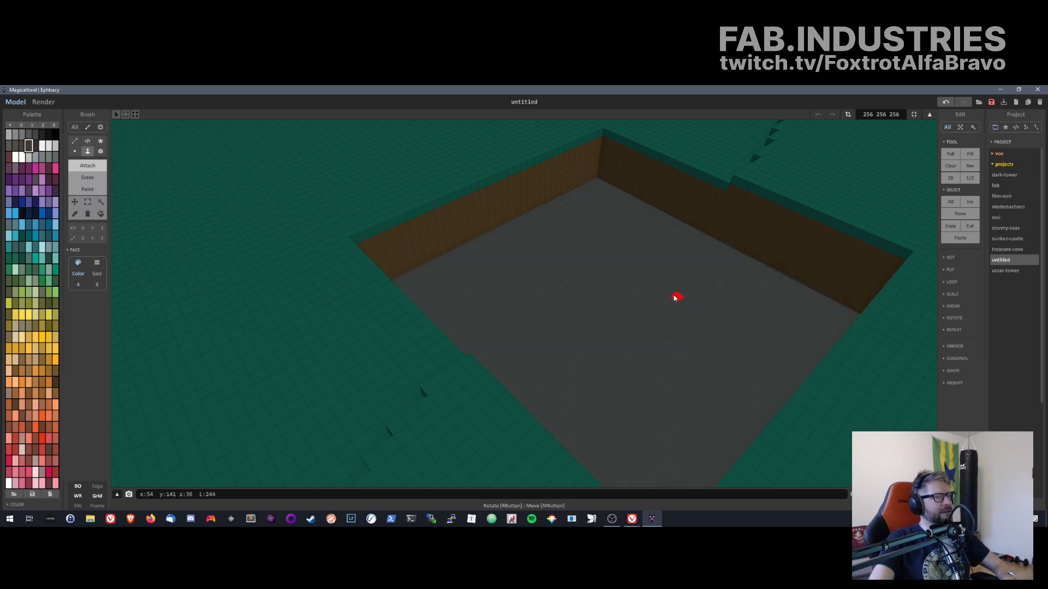
click(675, 300)
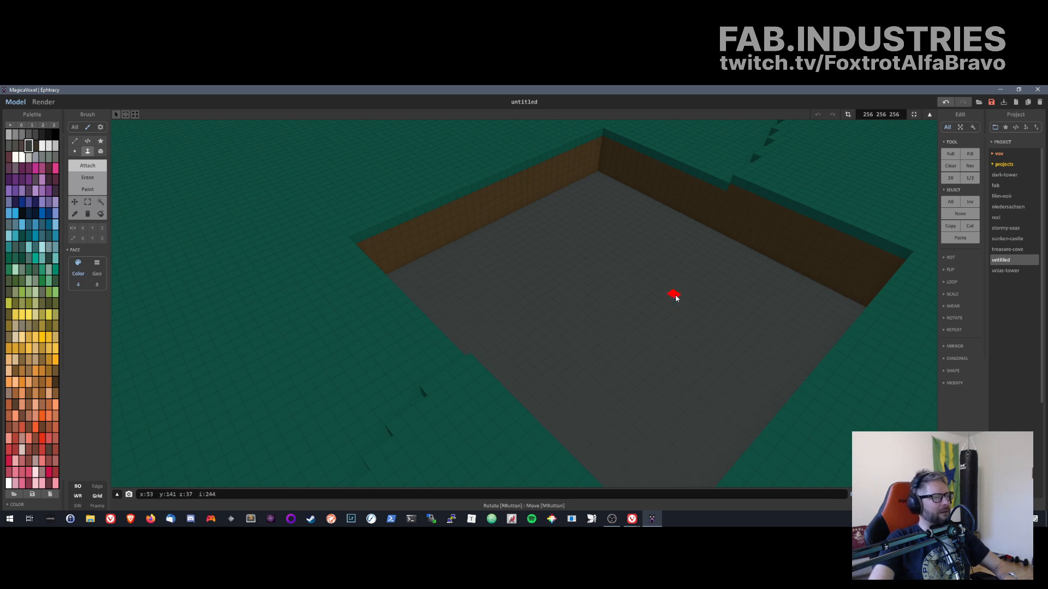
click(675, 298)
- Attach a raised ledge of dark grey colour 244 voxels along one full pit wall with the Voxel brush
right_drag(675, 298, 312, 319)
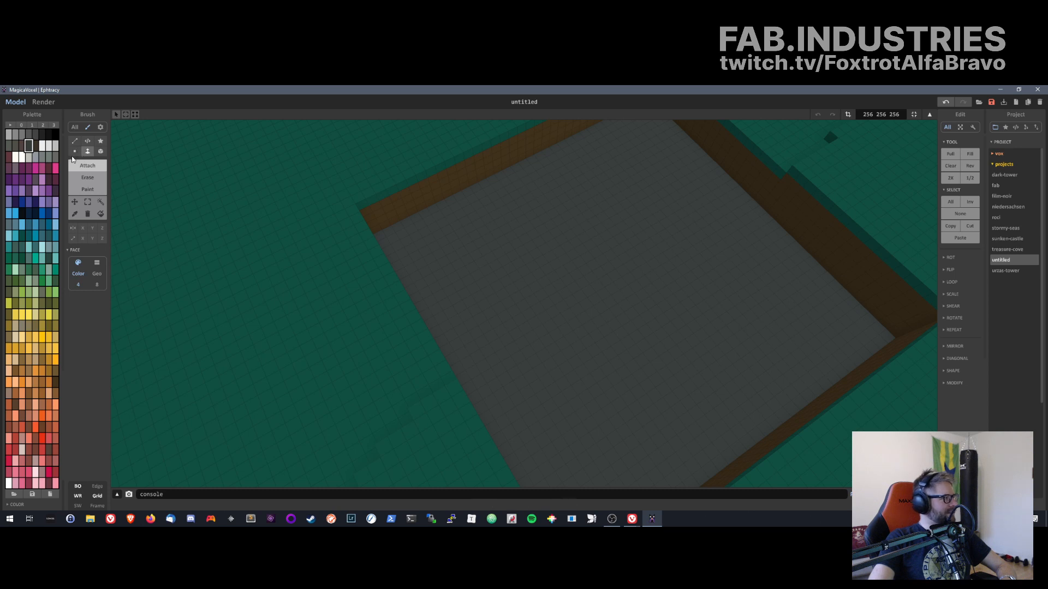
click(74, 151)
mouse_move(443, 234)
right_down()
mouse_move(480, 238)
mouse_move(464, 285)
right_up()
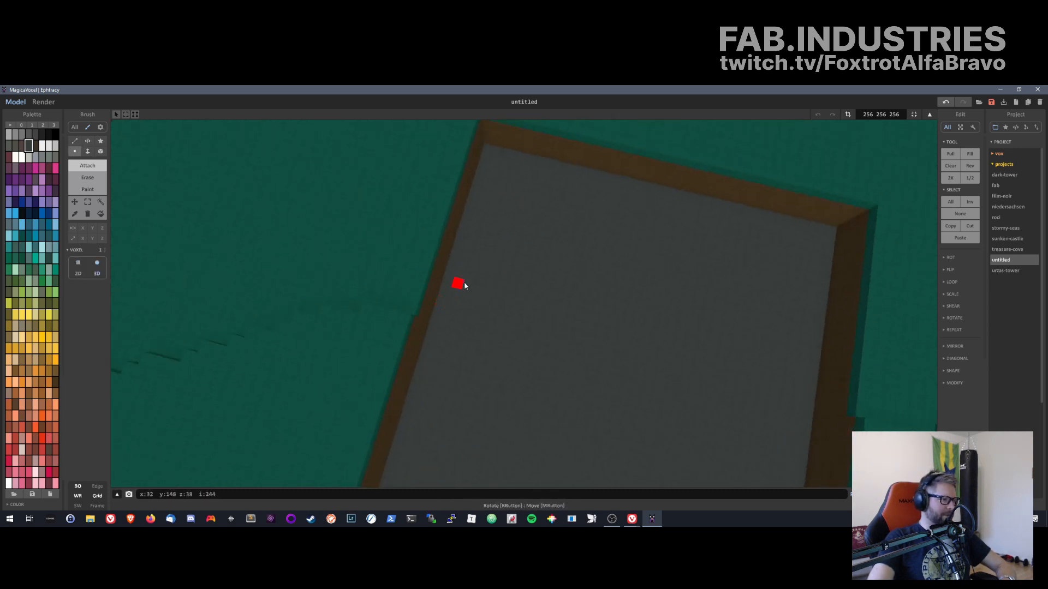
mouse_move(491, 151)
mouse_down()
mouse_move(641, 171)
mouse_move(677, 189)
mouse_up()
key(ctrl+z)
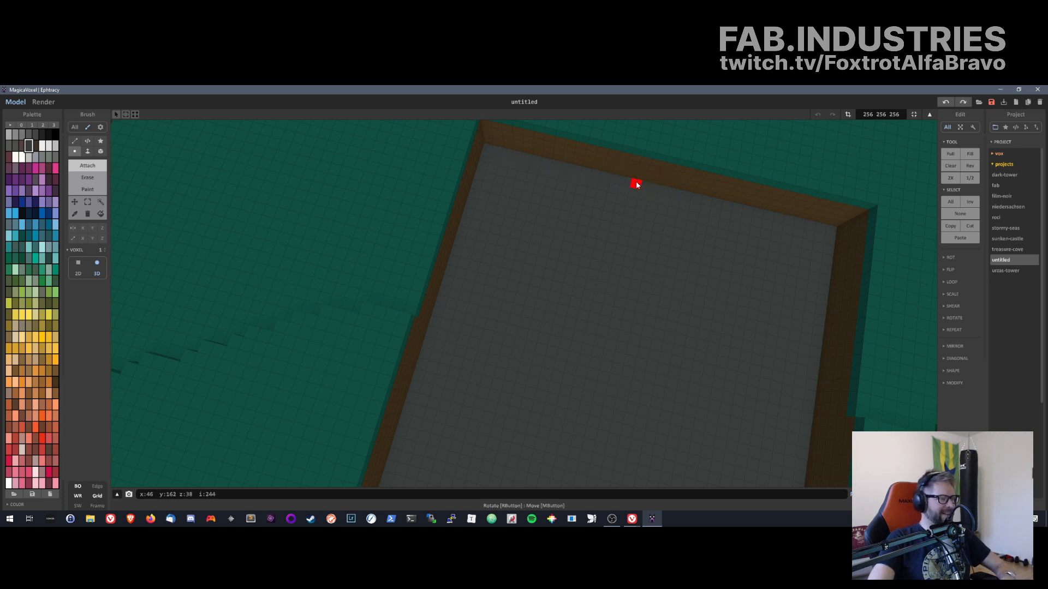
drag(545, 164, 830, 232)
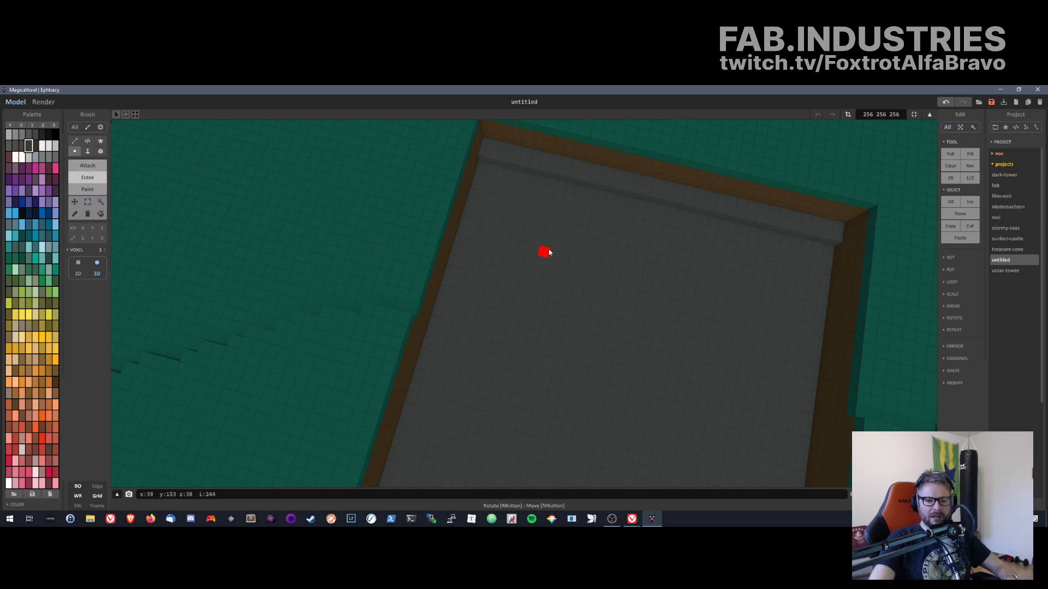
- Continue the dark grey ledge from the corner partway along the adjoining pit wall, undoing misplaced voxels
right_drag(539, 256, 508, 234)
scroll(300, 187, down, 8)
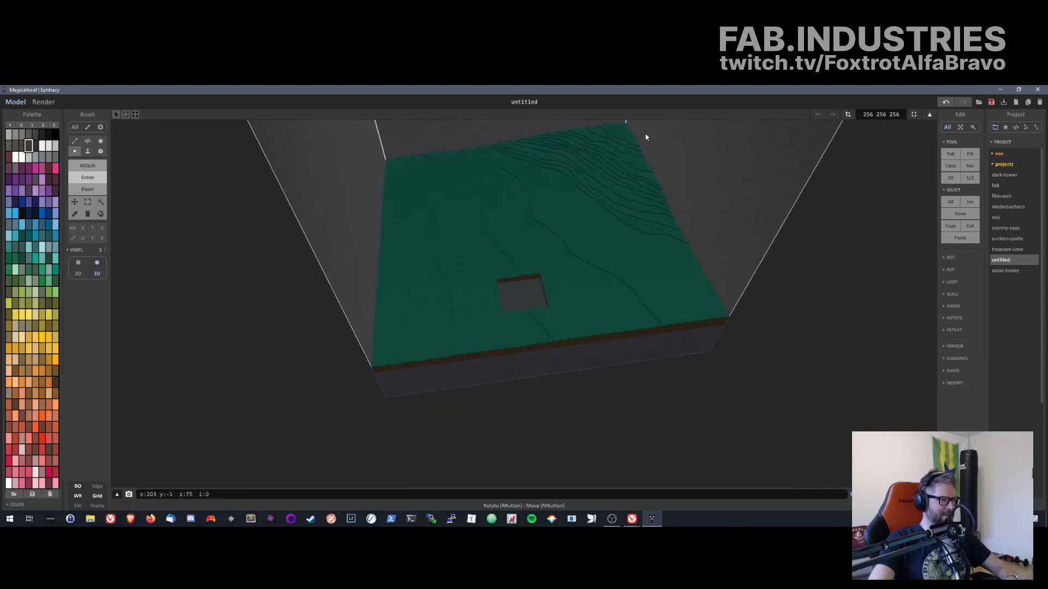
right_drag(616, 149, 590, 235)
scroll(538, 297, up, 5)
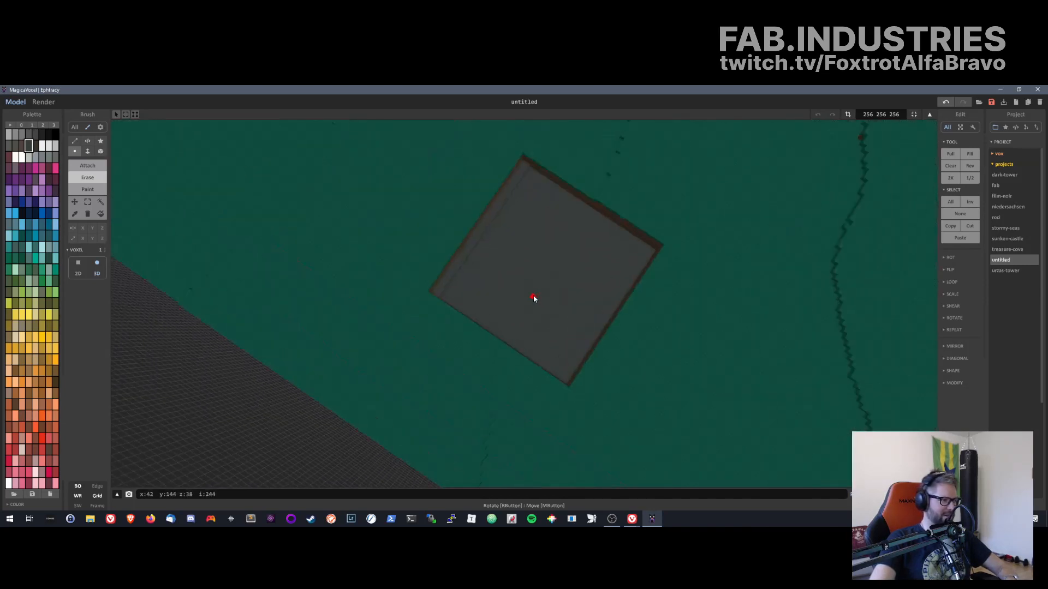
right_drag(540, 302, 503, 262)
scroll(503, 262, up, 2)
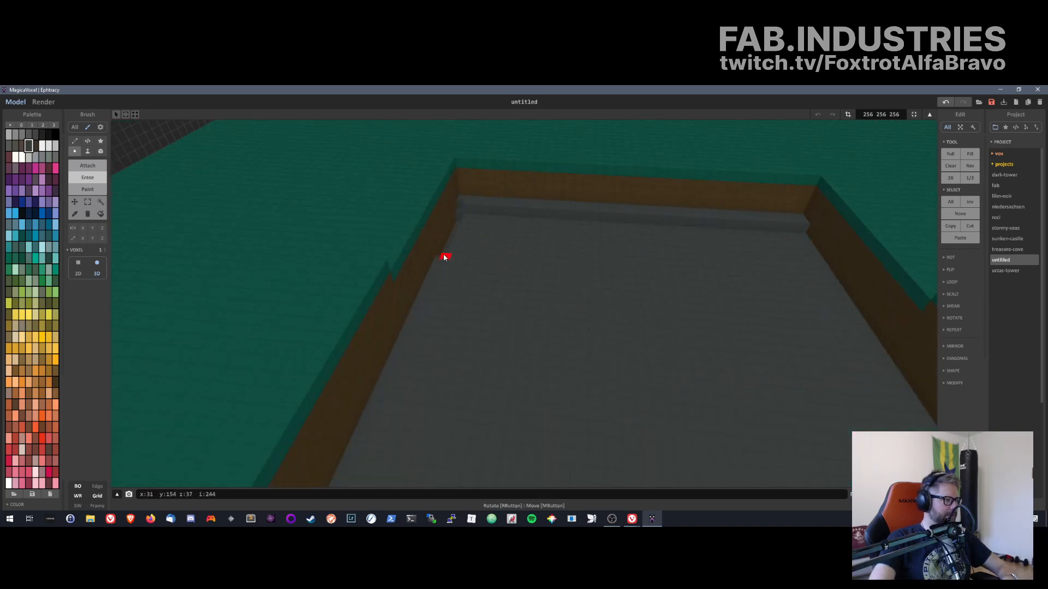
key(ctrl+z)
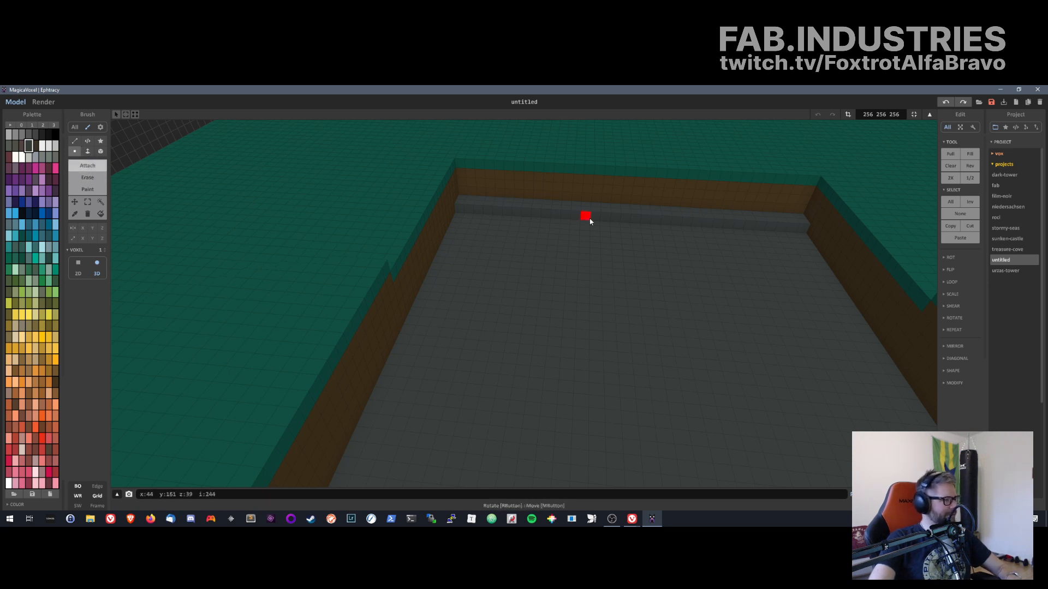
drag(456, 218, 444, 268)
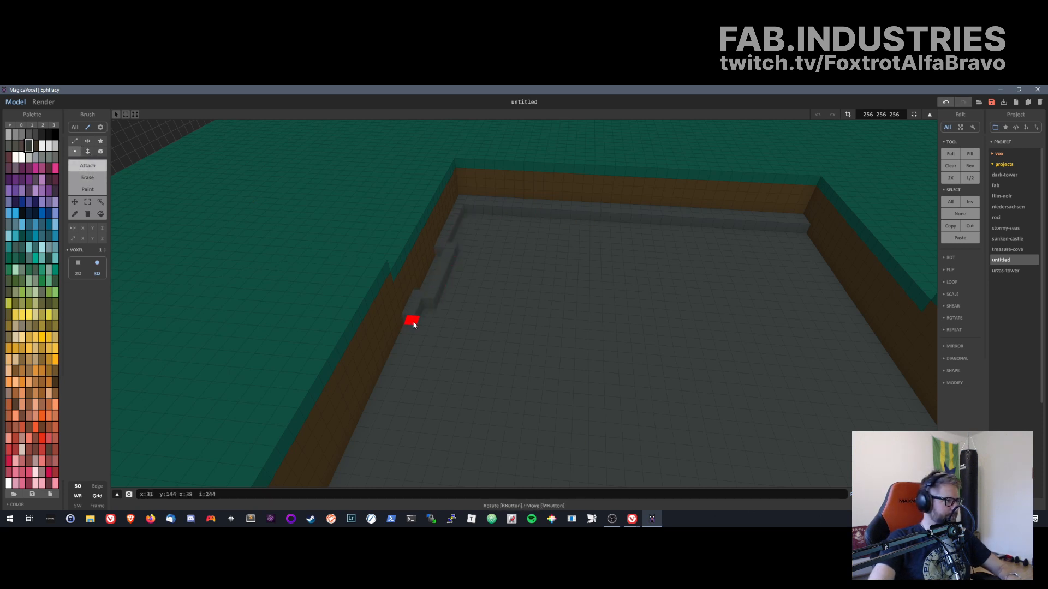
drag(413, 324, 405, 335)
click(422, 295)
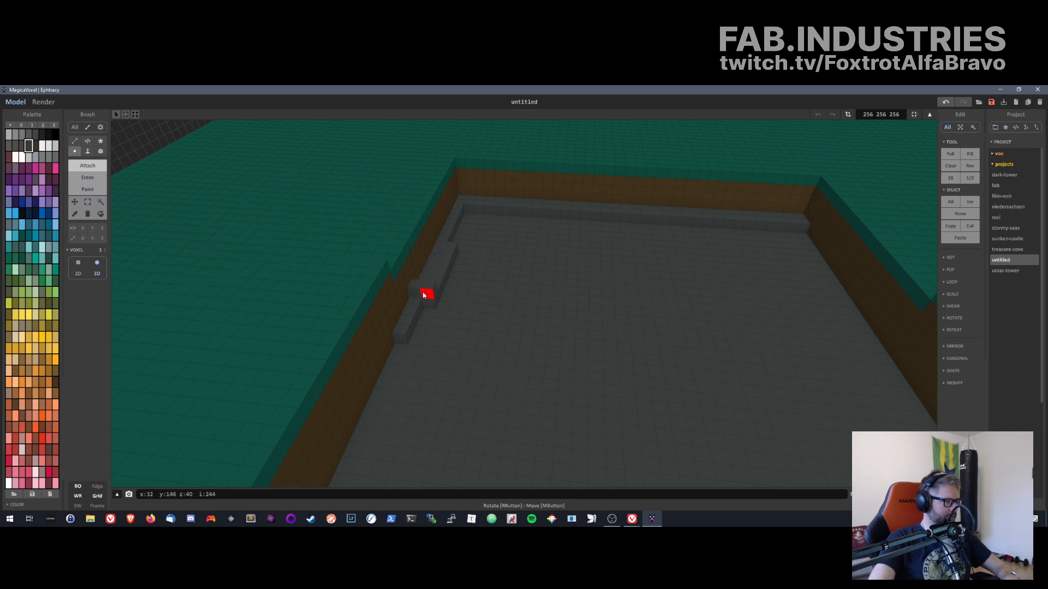
key(ctrl+z)
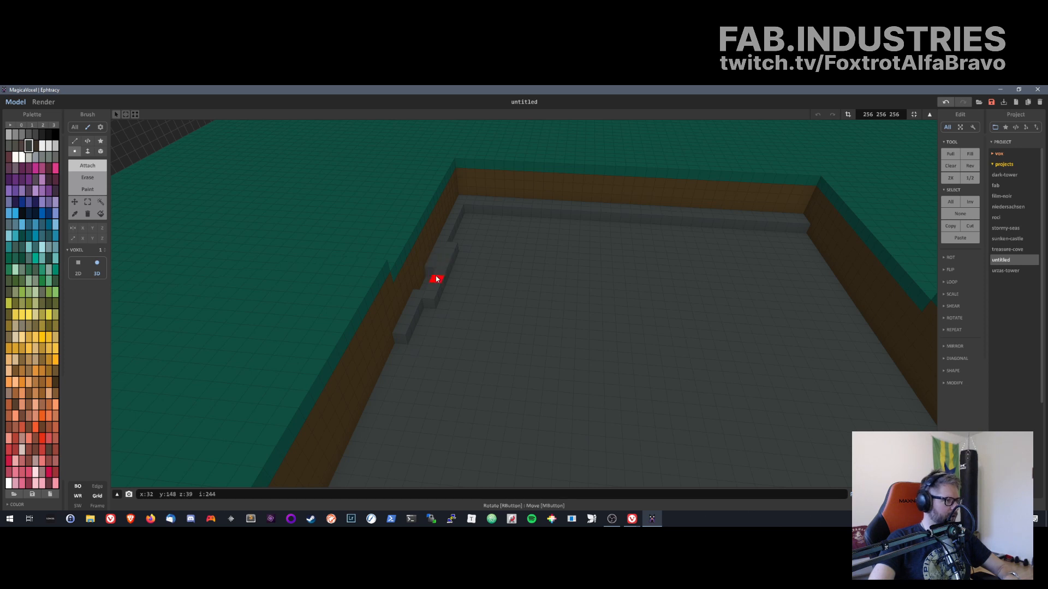
- Fill the gaps in the new ledge section and erase its stray voxels so its top and edge run even
click(427, 280)
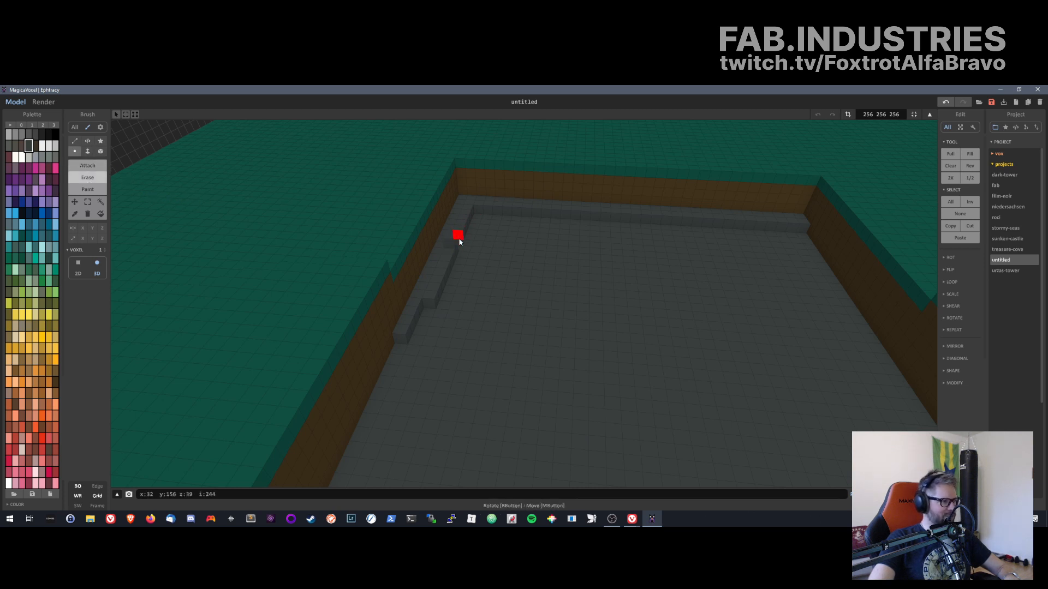
right_drag(459, 241, 384, 262)
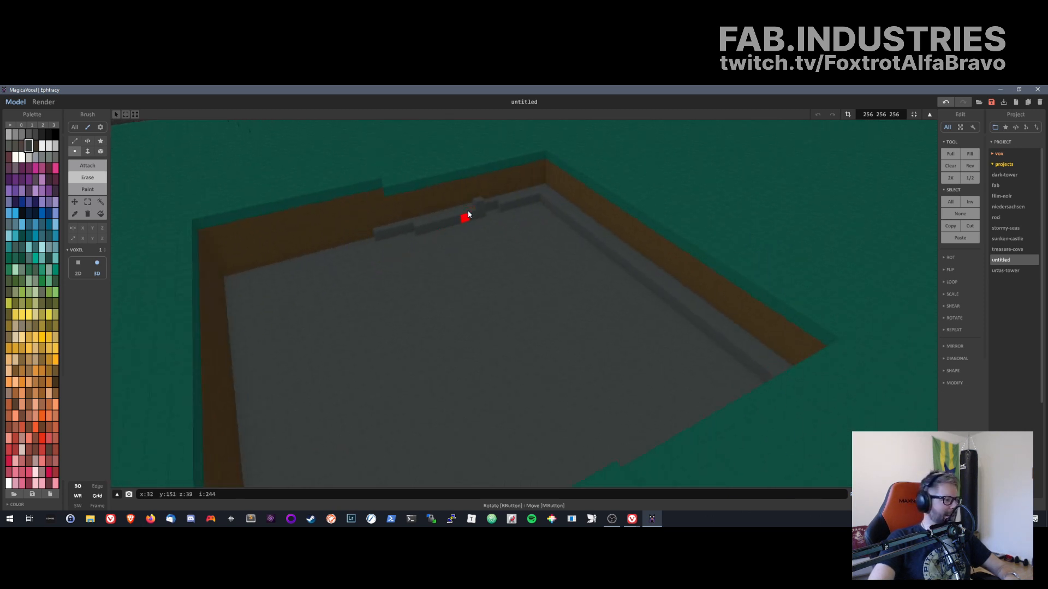
click(97, 166)
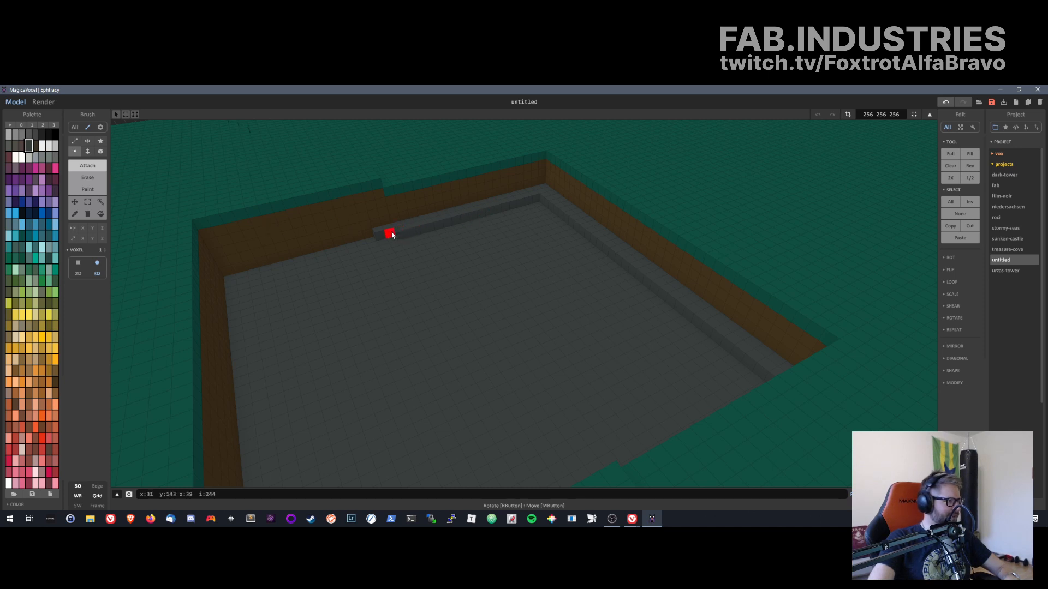
- Extend the dark grey ledge along the rest of the adjoining wall, past the grass step to the next pit corner
right_drag(383, 236, 284, 217)
right_drag(426, 176, 643, 232)
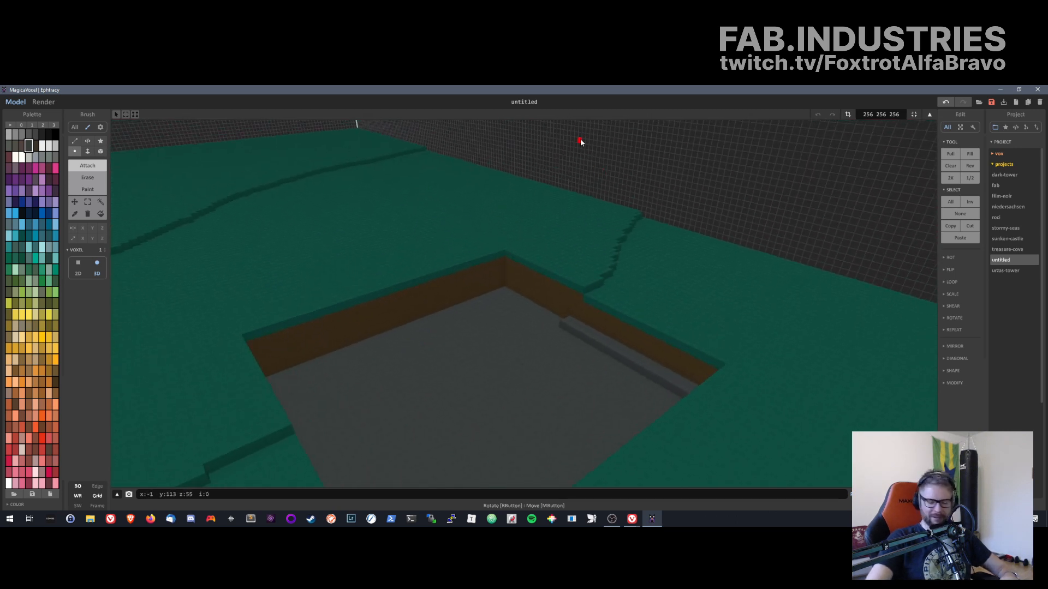
scroll(540, 289, up, 5)
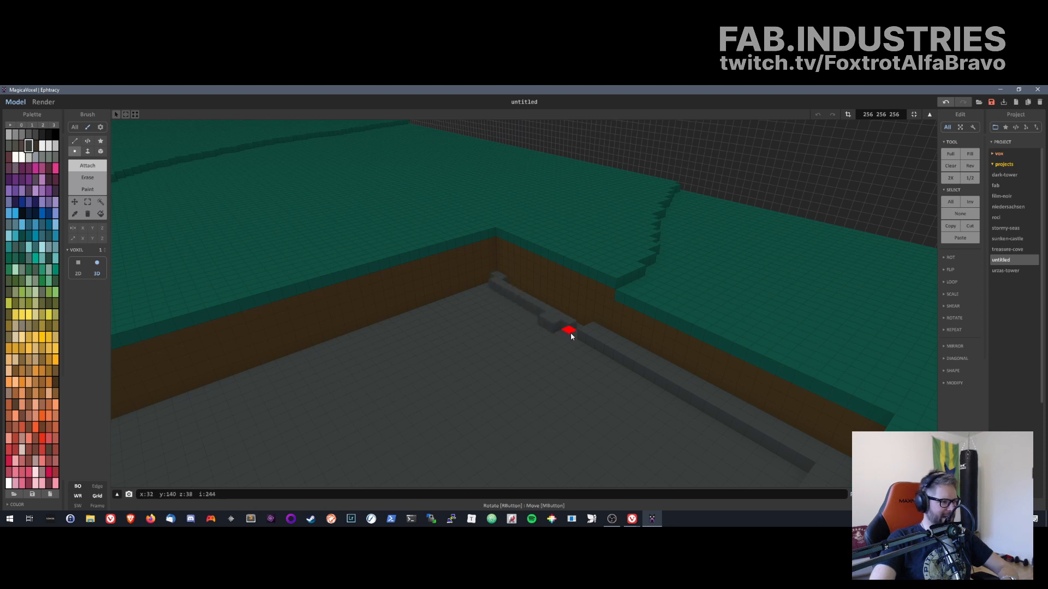
right_drag(583, 335, 796, 407)
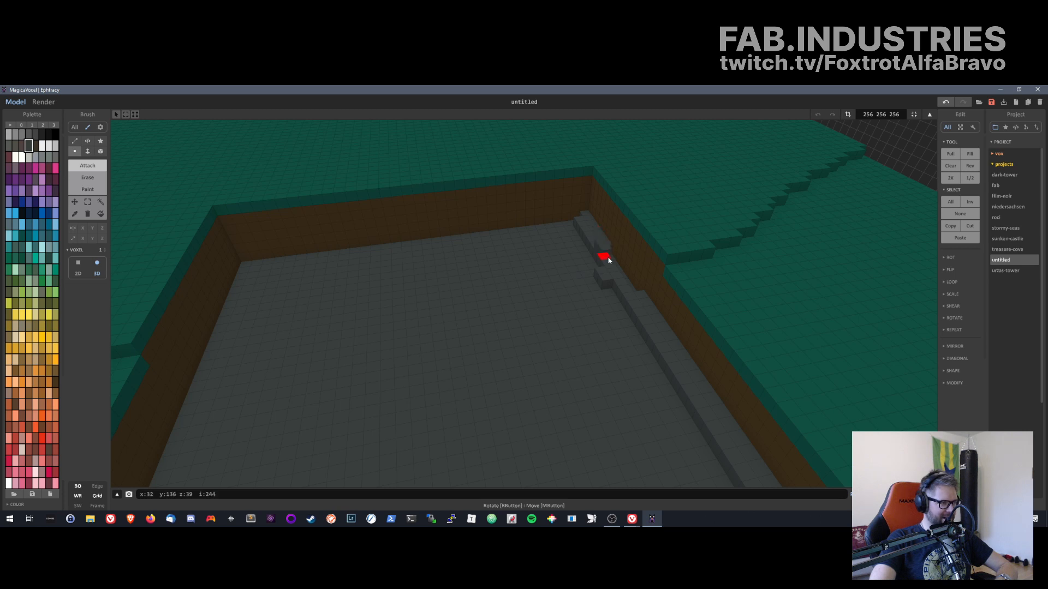
mouse_move(638, 295)
right_down()
mouse_move(592, 311)
mouse_move(631, 297)
right_up()
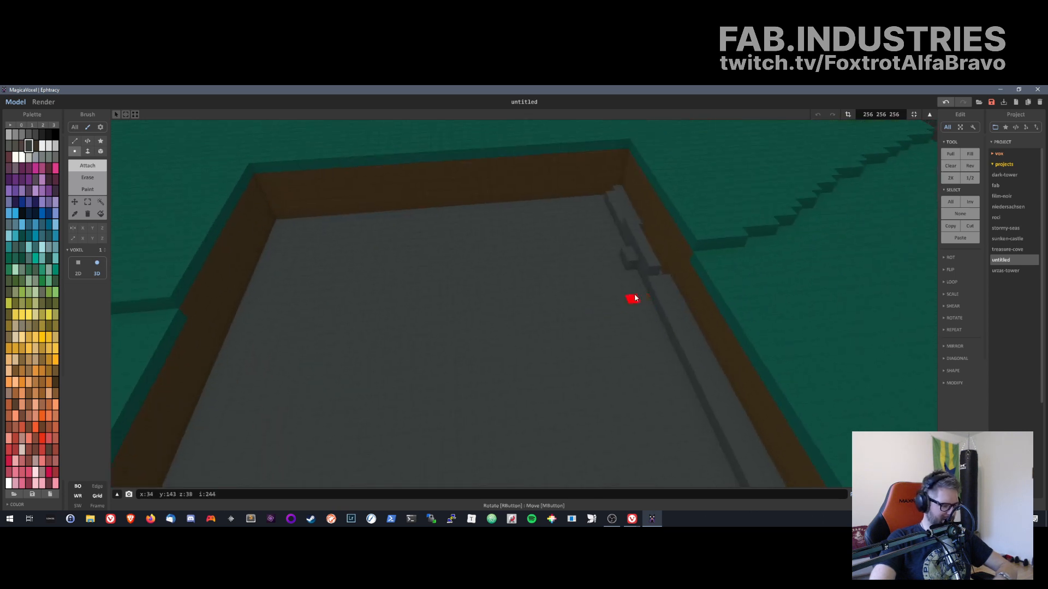
scroll(772, 296, up, 5)
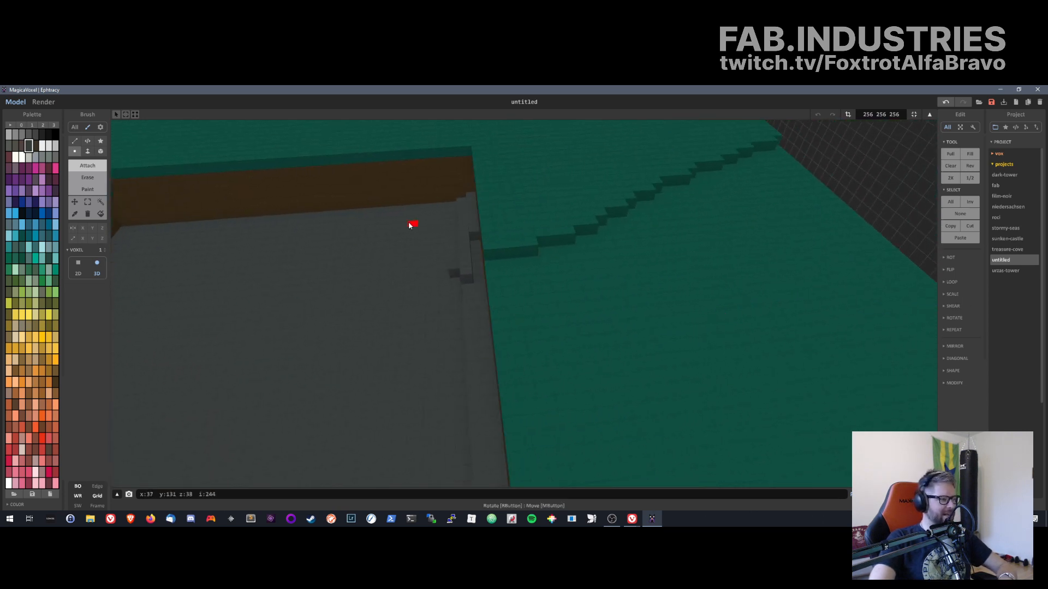
scroll(413, 224, up, 3)
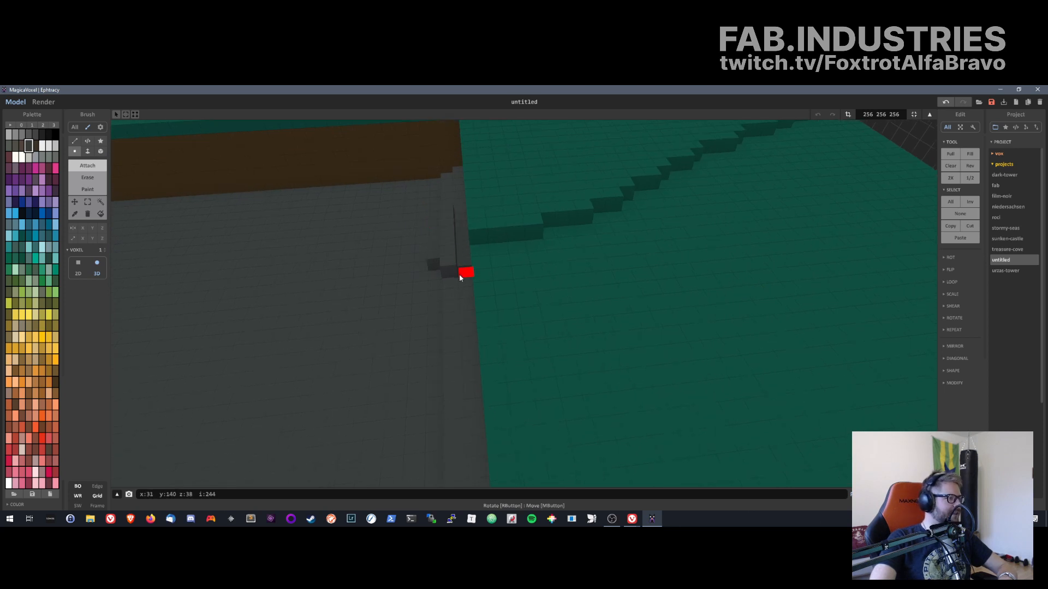
scroll(475, 320, up, 4)
middle_drag(349, 246, 417, 306)
middle_drag(385, 224, 625, 300)
right_drag(711, 287, 746, 249)
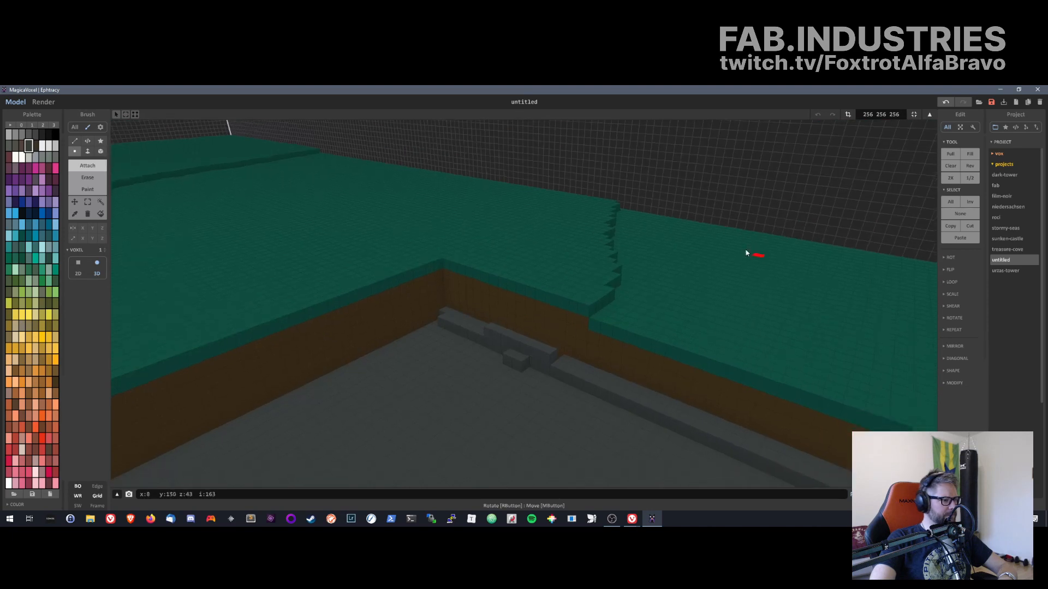
- Erase the misplaced voxels from the grey ledge along the pit wall and fill its remaining gaps
click(89, 180)
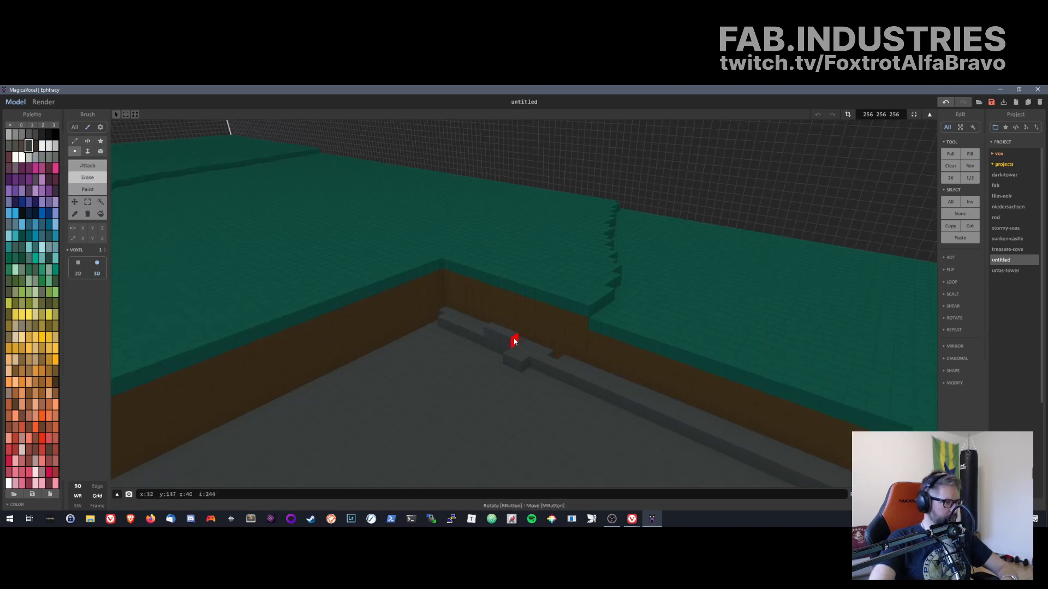
click(490, 331)
click(517, 366)
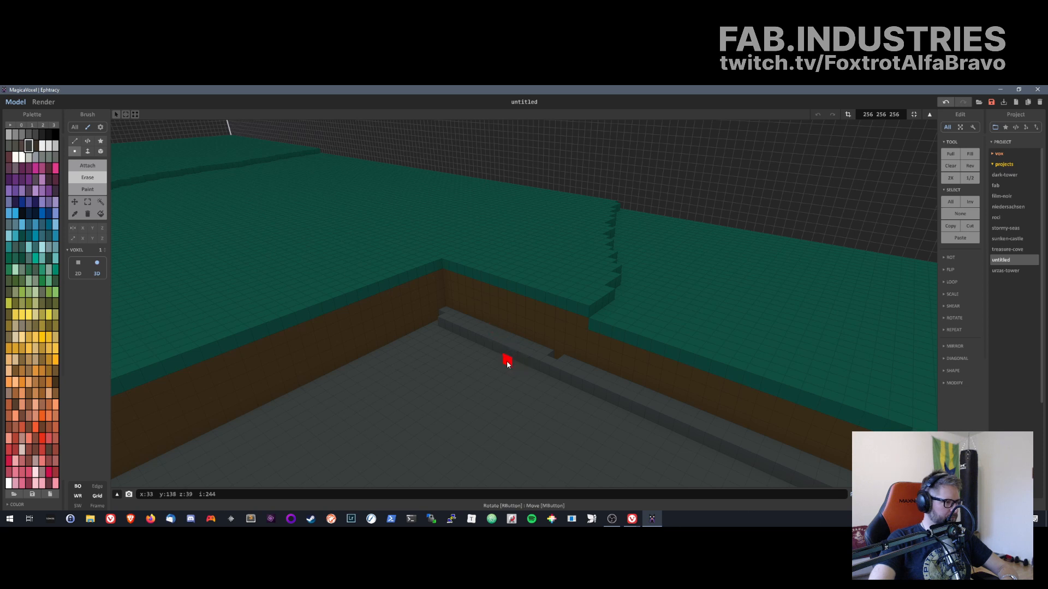
click(508, 360)
click(88, 166)
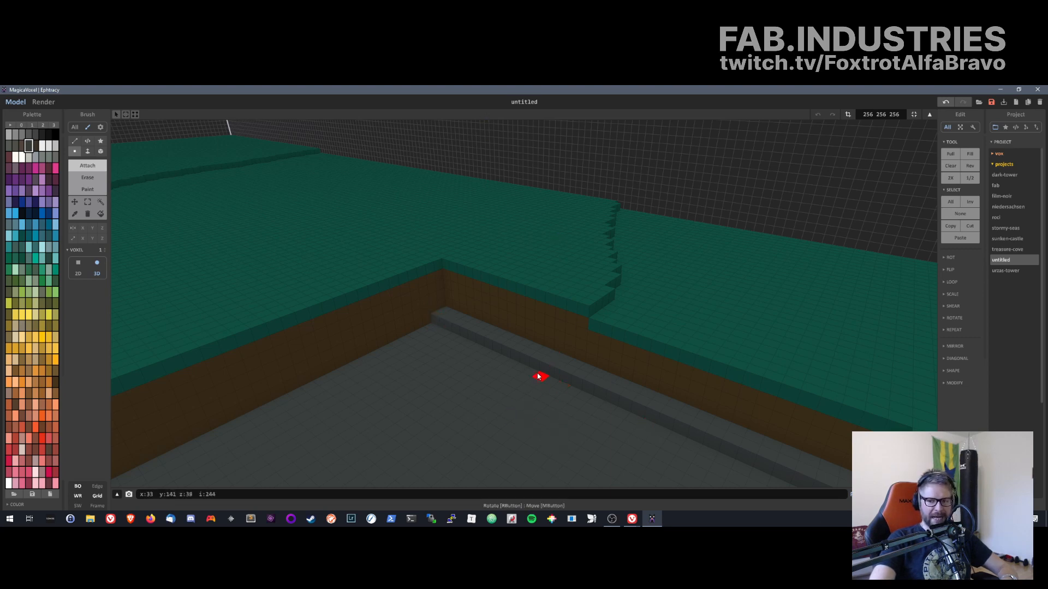
right_drag(537, 377, 397, 360)
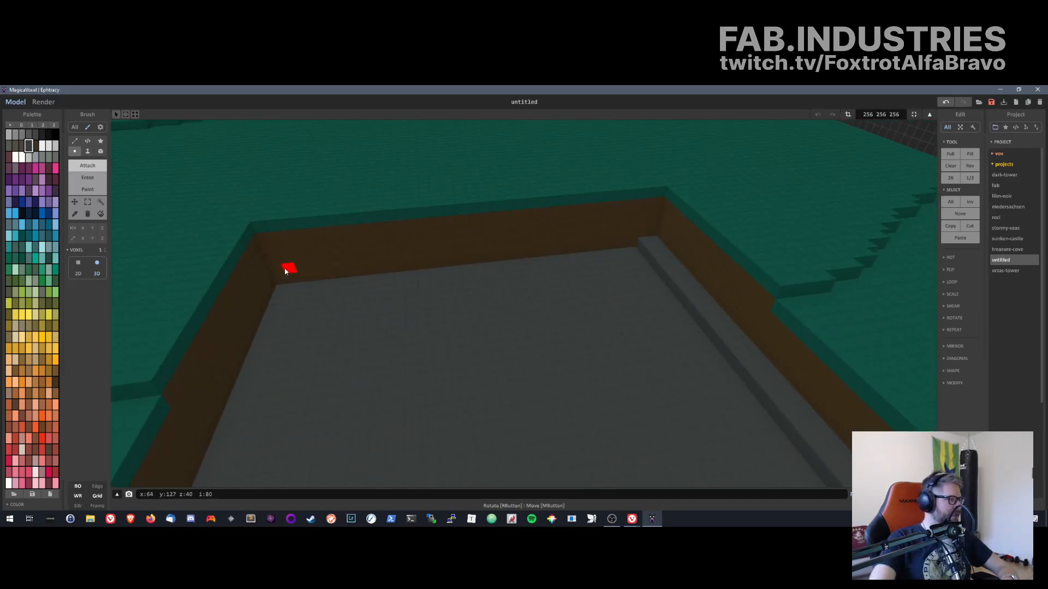
drag(278, 281, 532, 275)
key(ctrl+z)
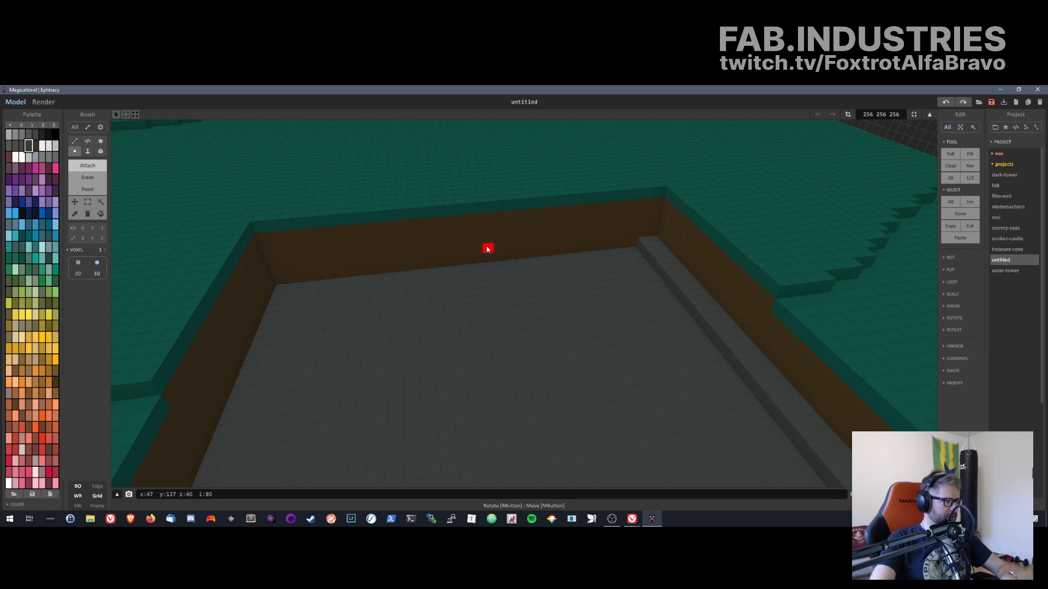
- Attach a continuous row of grey voxels on the pit floor along the base of the adjoining brown wall
right_drag(487, 248, 249, 266)
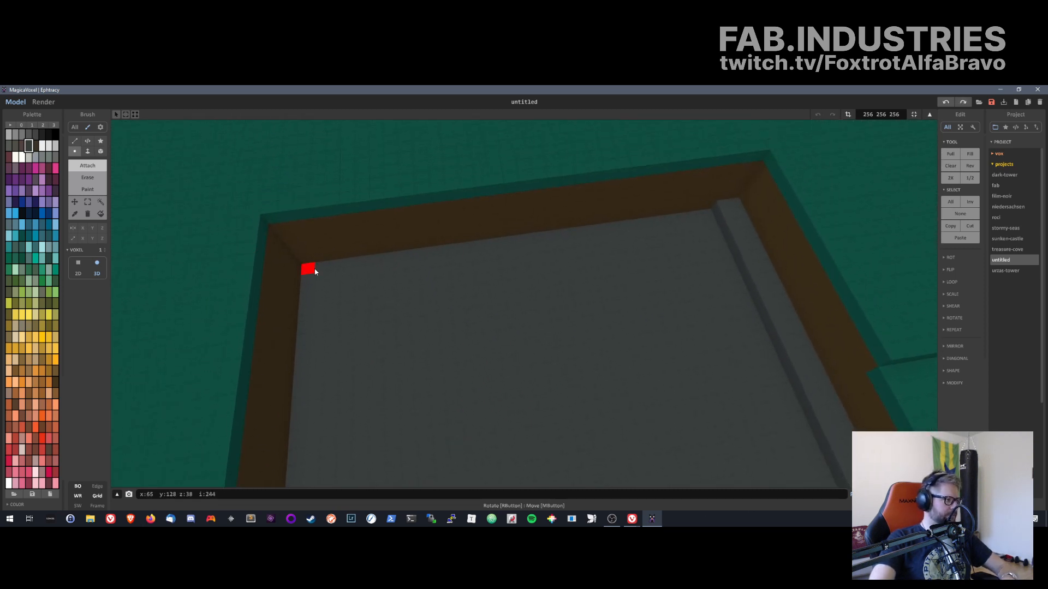
drag(315, 271, 385, 265)
drag(490, 251, 558, 236)
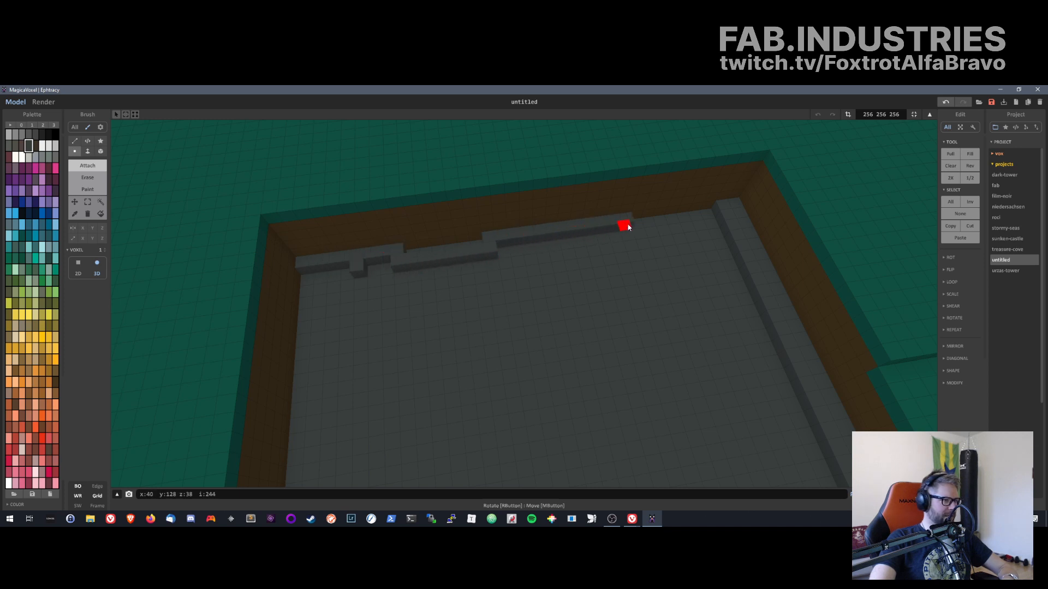
drag(627, 226, 694, 219)
drag(406, 245, 486, 245)
key(ctrl+z)
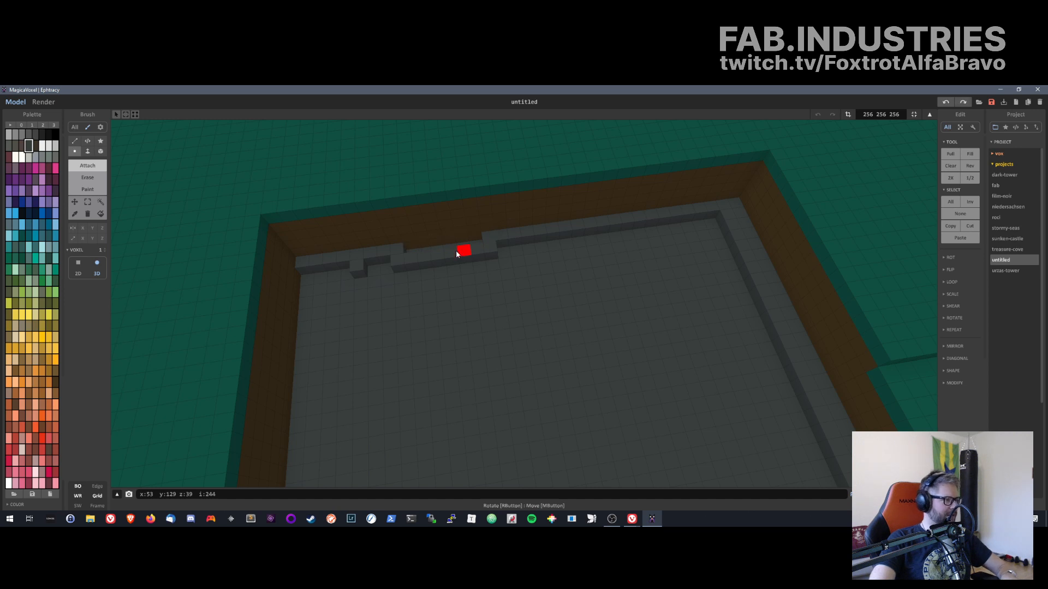
drag(409, 247, 465, 241)
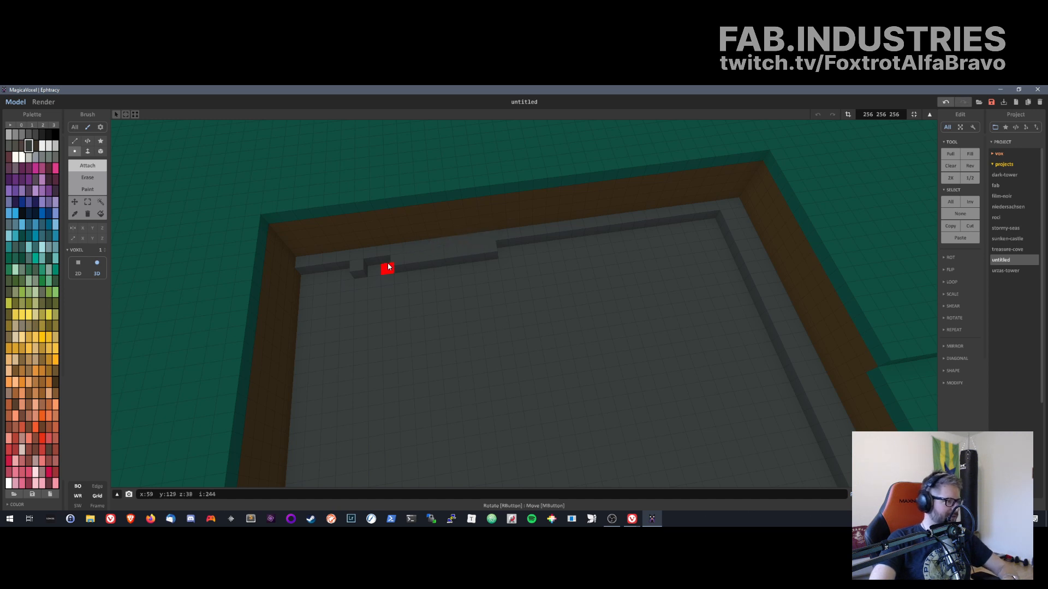
- Widen the new grey ledge with a second row of voxels along its full length
click(303, 279)
click(332, 276)
click(320, 278)
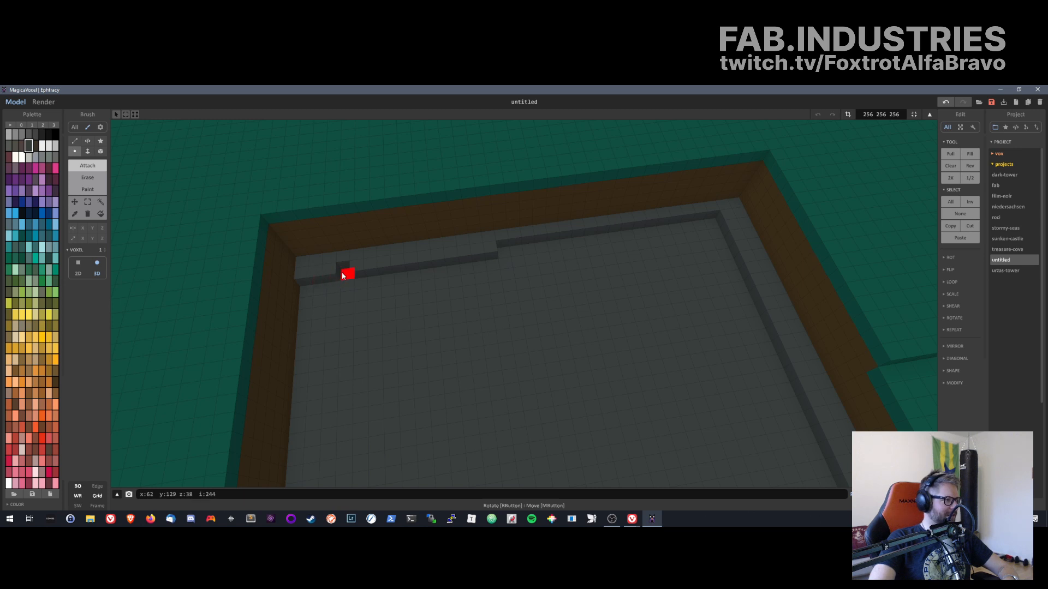
click(343, 275)
drag(506, 251, 660, 228)
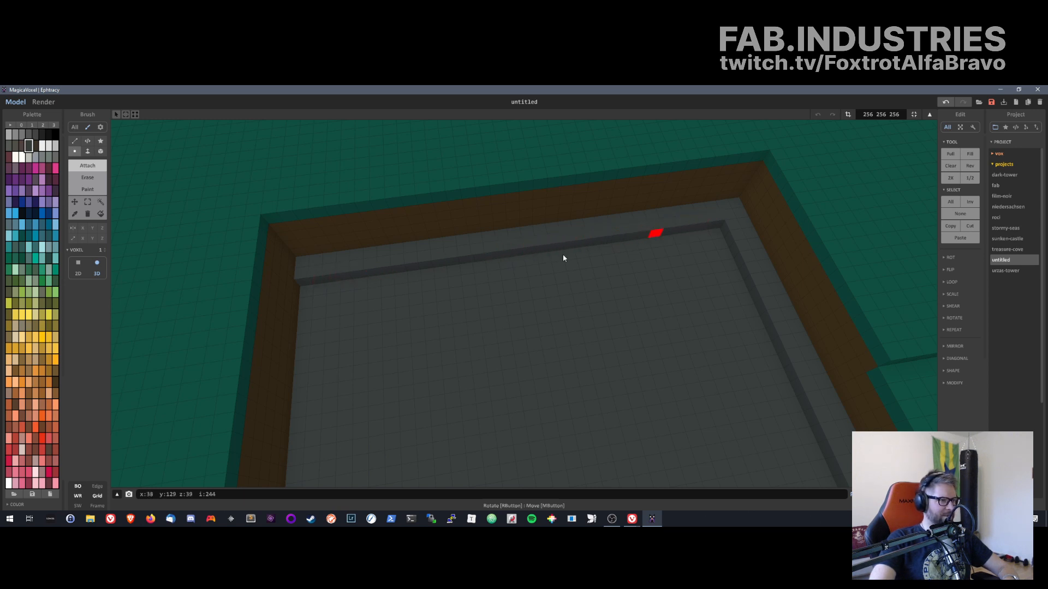
- Build a two-voxel-wide grey ledge on the pit floor along the remaining bare wall, closing the ring
middle_drag(506, 263, 461, 253)
right_drag(461, 253, 368, 250)
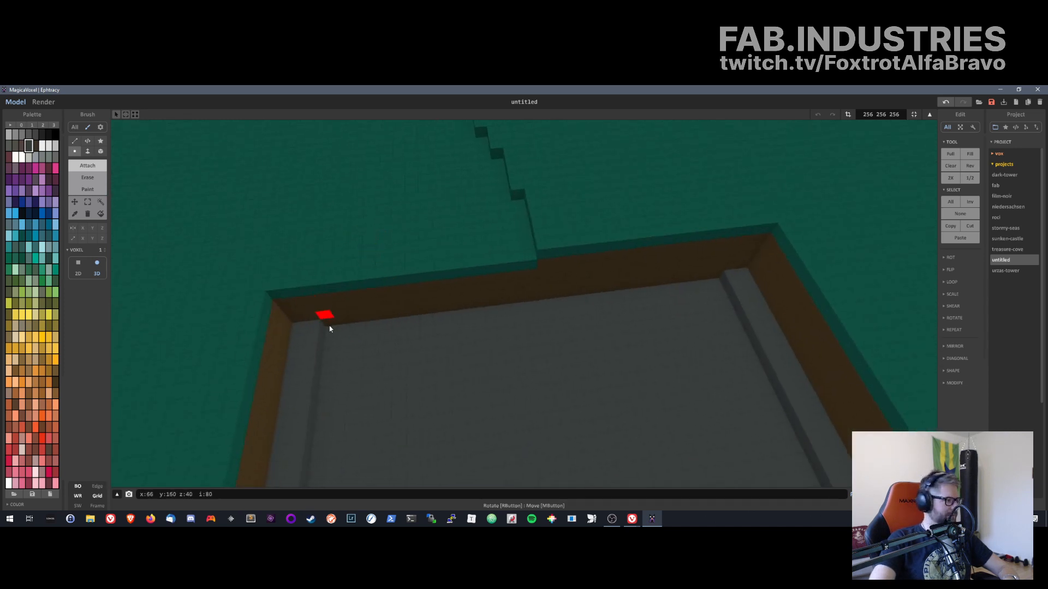
drag(362, 332, 689, 292)
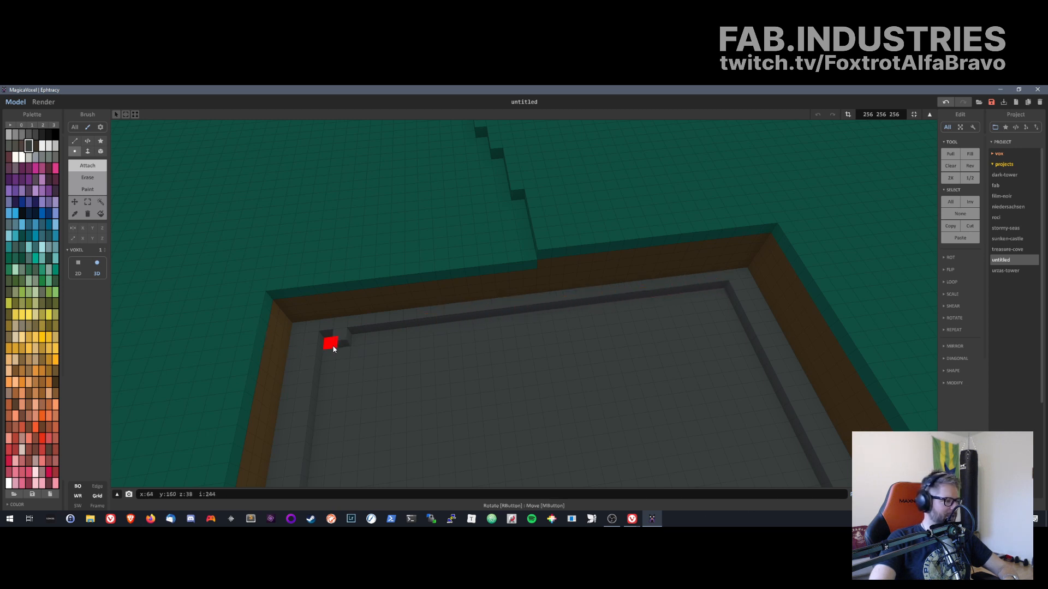
drag(344, 344, 518, 319)
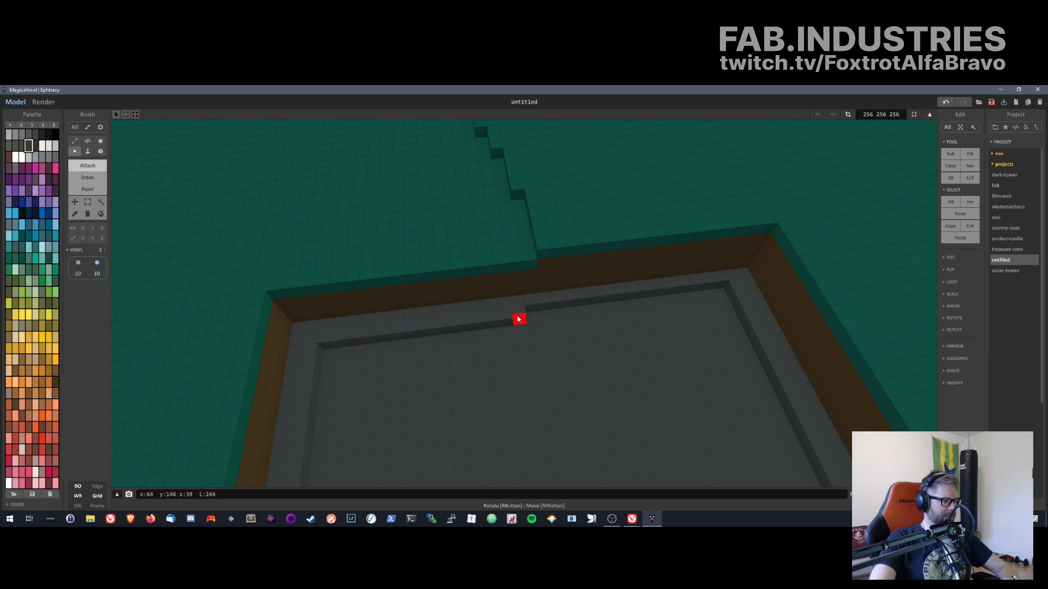
mouse_move(600, 309)
mouse_down()
mouse_move(720, 293)
mouse_move(743, 326)
mouse_up()
- Extrude the grey ring's top face upward layer by layer until it covers the brown pit walls up to ground level
mouse_move(743, 327)
right_down()
mouse_move(718, 300)
mouse_move(687, 309)
mouse_move(659, 359)
right_up()
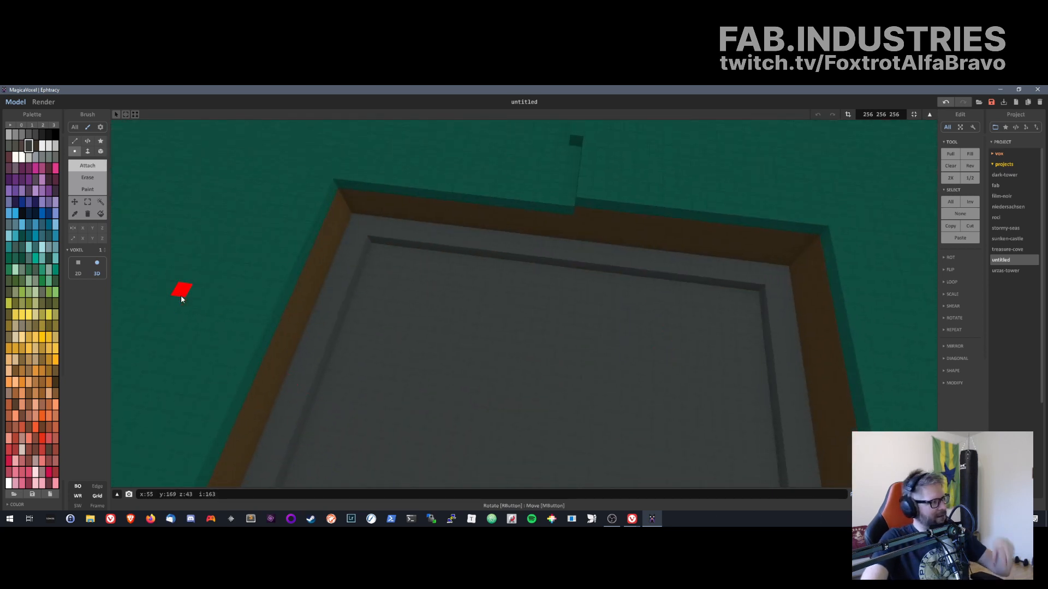
click(88, 151)
click(430, 229)
click(433, 231)
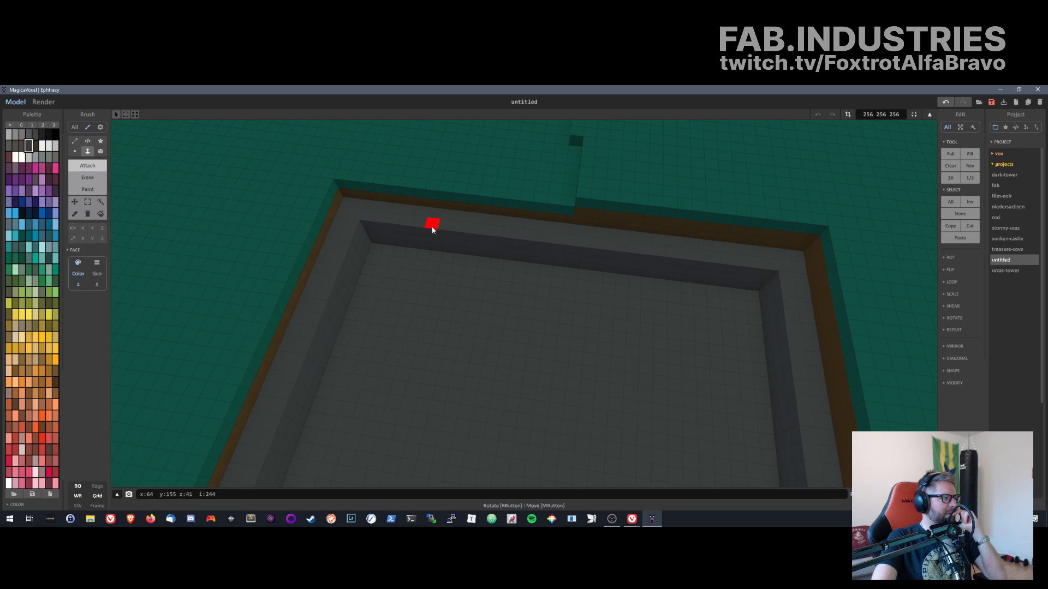
click(436, 215)
click(438, 217)
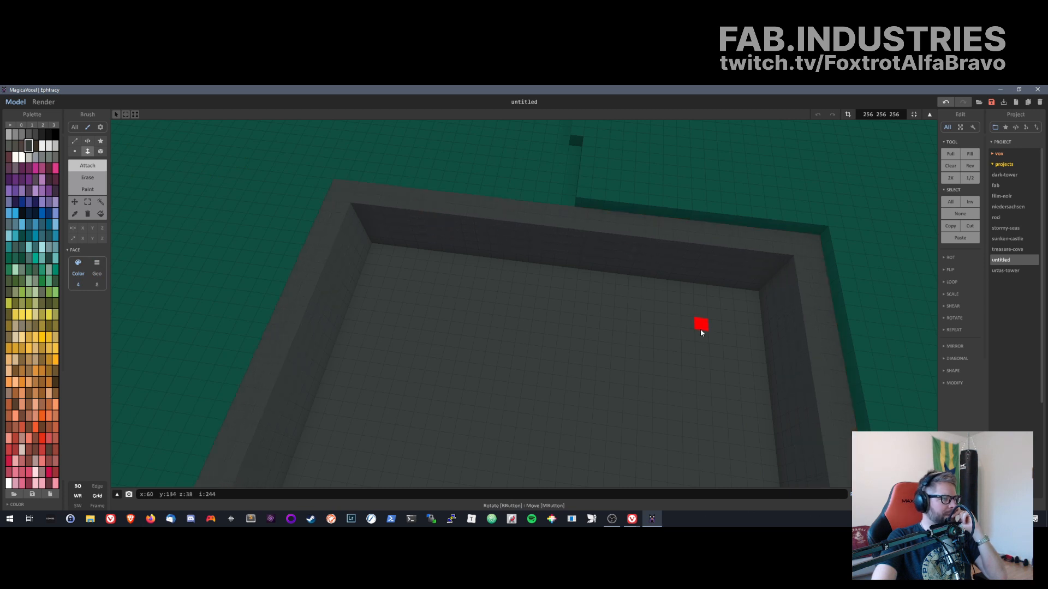
- Attach a single row of grey voxels along the inner top edge of one short pit wall
right_drag(701, 326, 377, 228)
scroll(544, 332, down, 6)
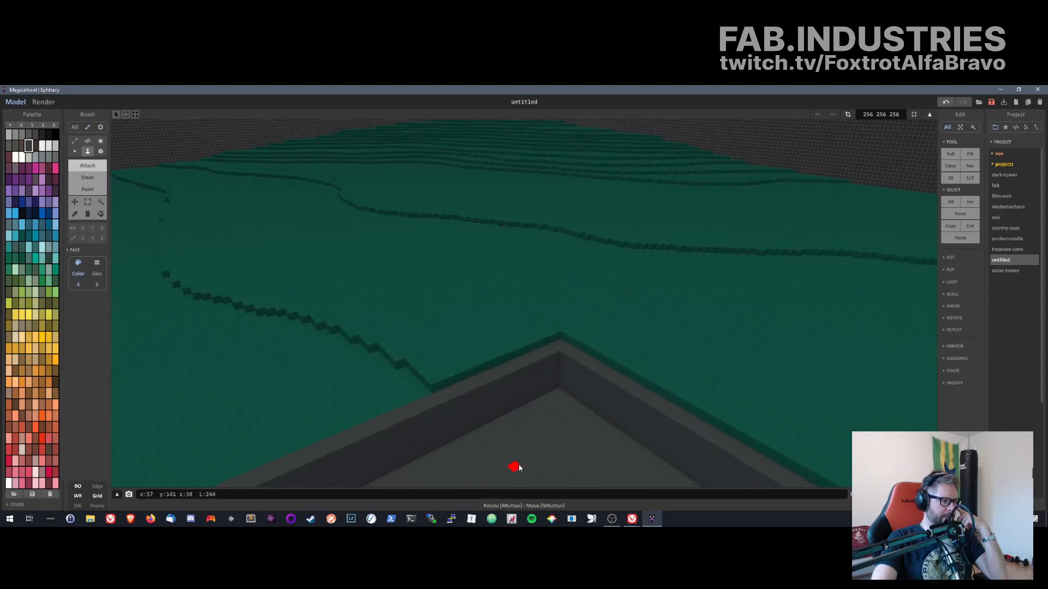
right_drag(515, 468, 530, 351)
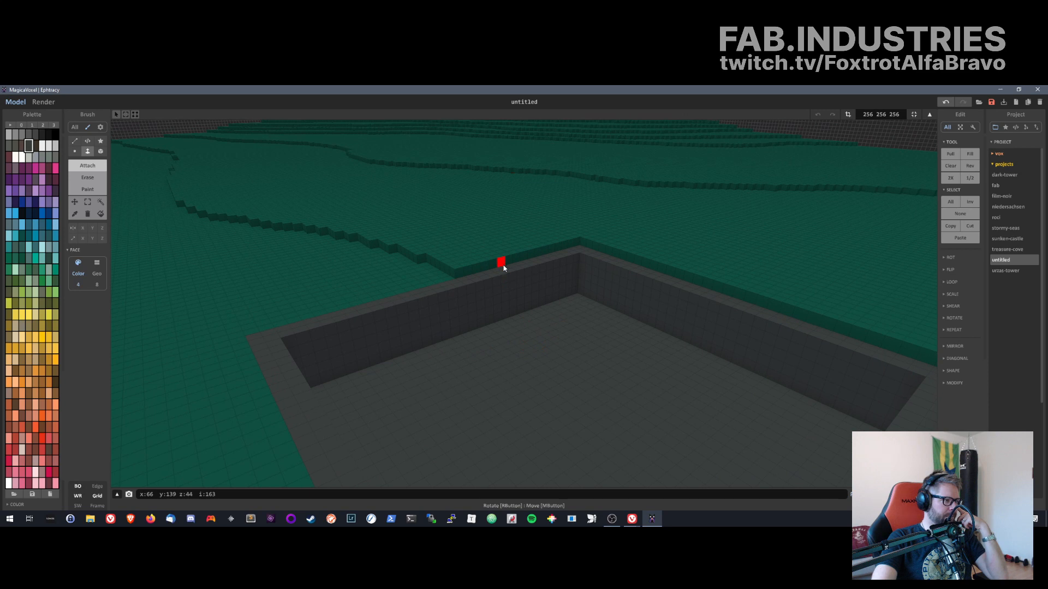
right_drag(503, 274, 558, 314)
right_drag(476, 288, 477, 357)
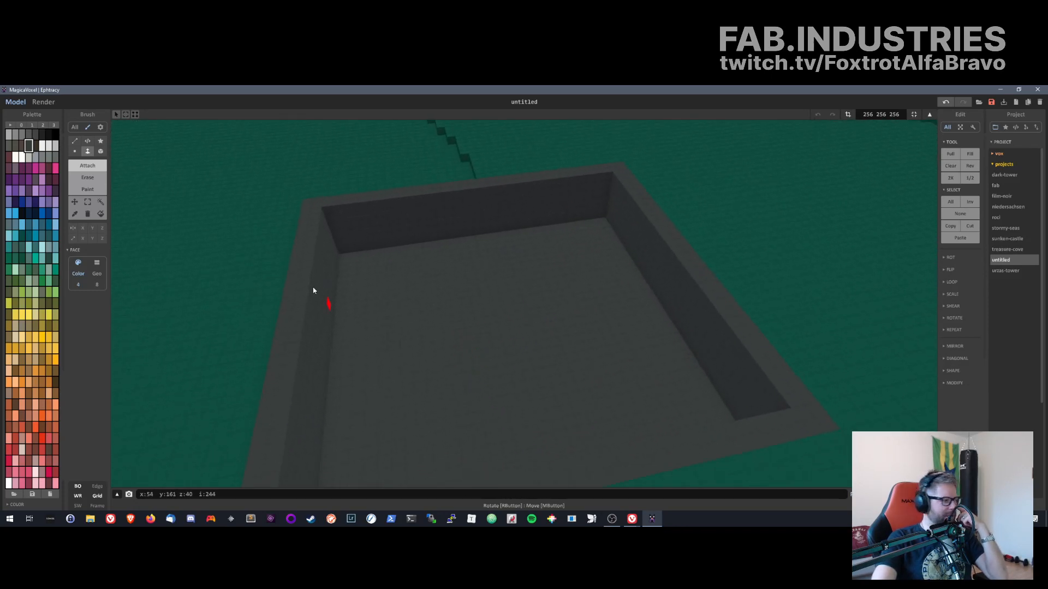
click(75, 151)
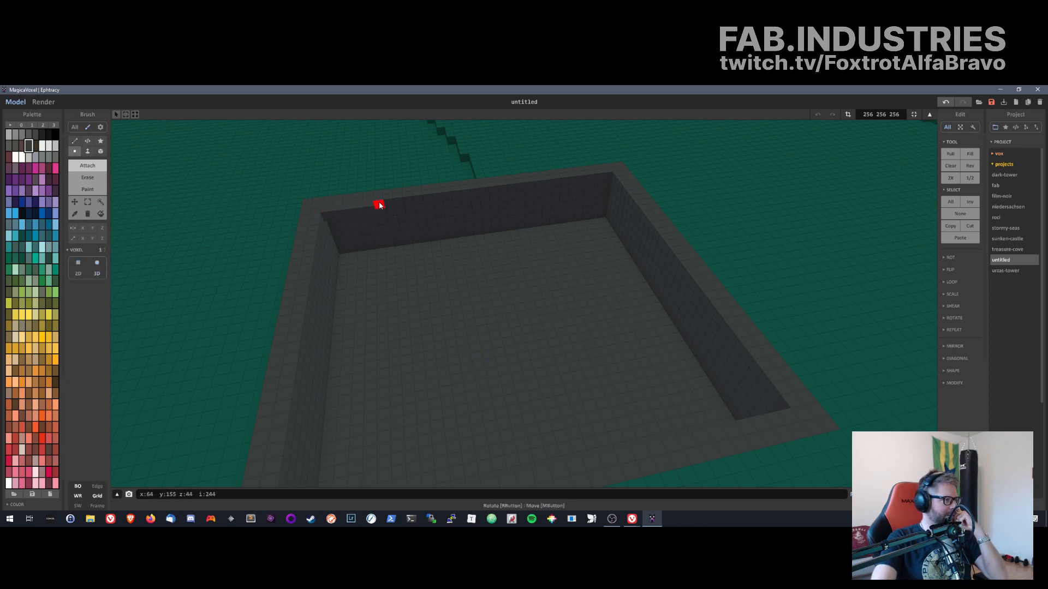
drag(429, 196, 444, 190)
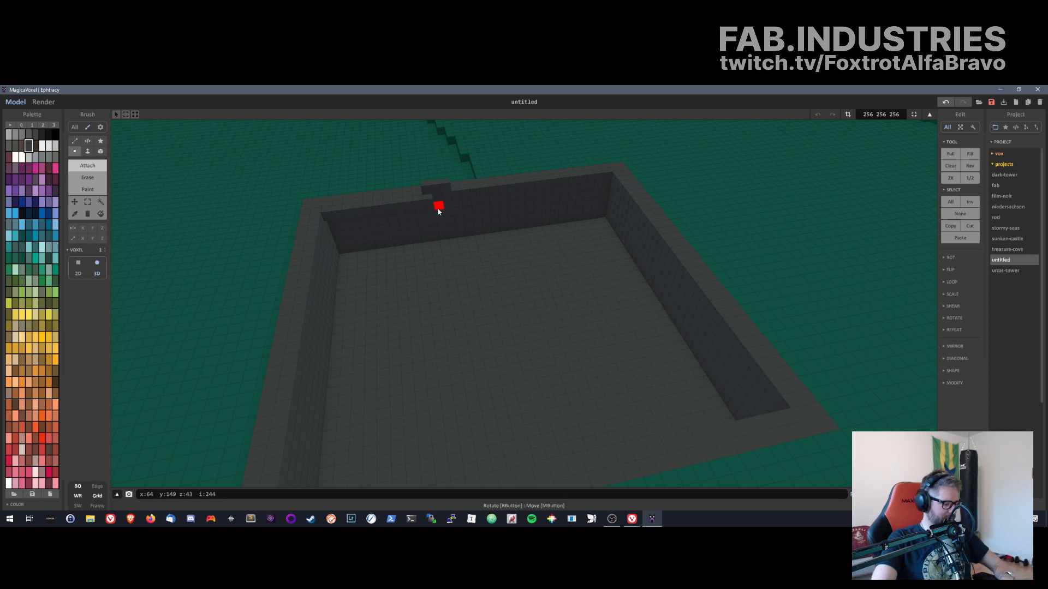
key(ctrl+z)
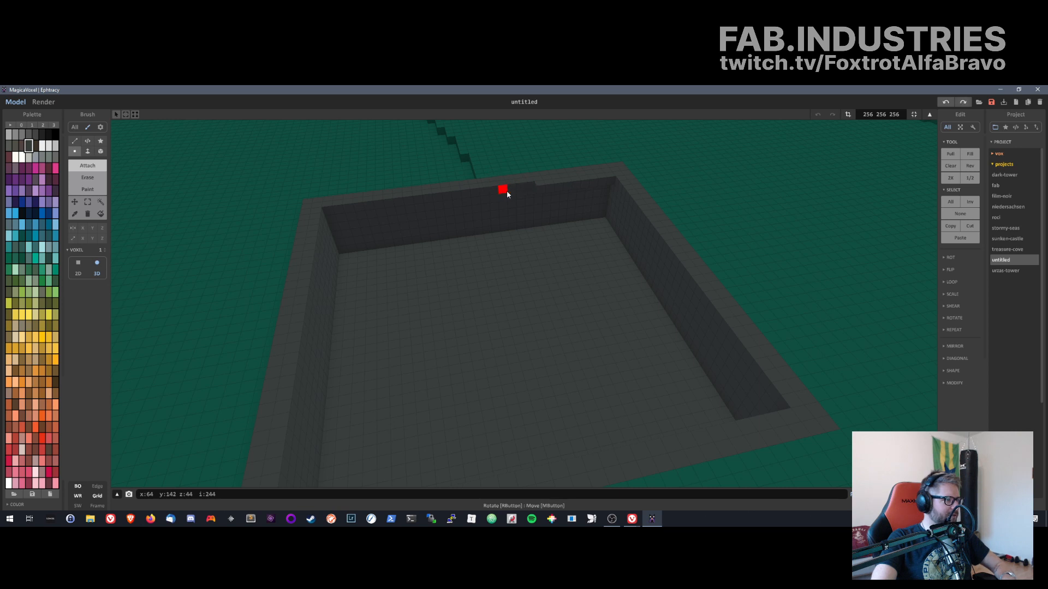
drag(472, 195, 499, 191)
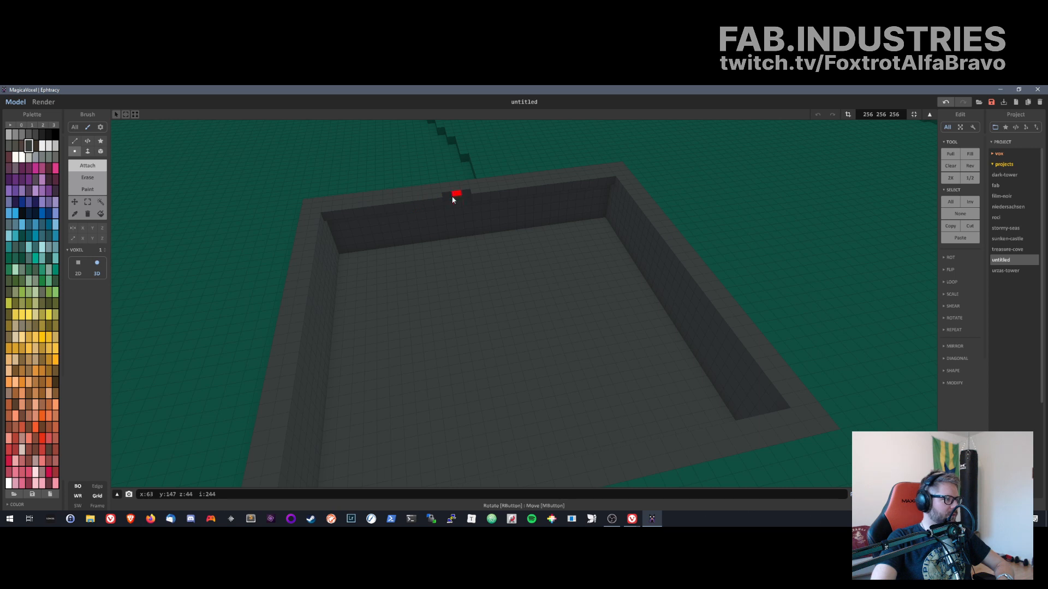
- Extrude the side face of the new top row 30 layers across the pit to cover it with a flat slab
right_drag(512, 357, 491, 289)
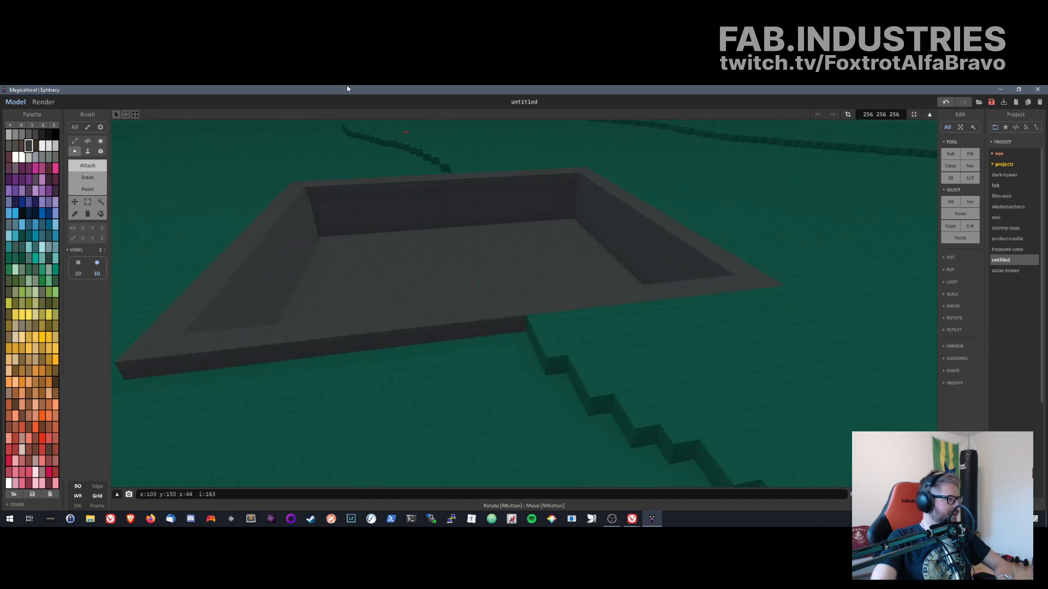
click(90, 153)
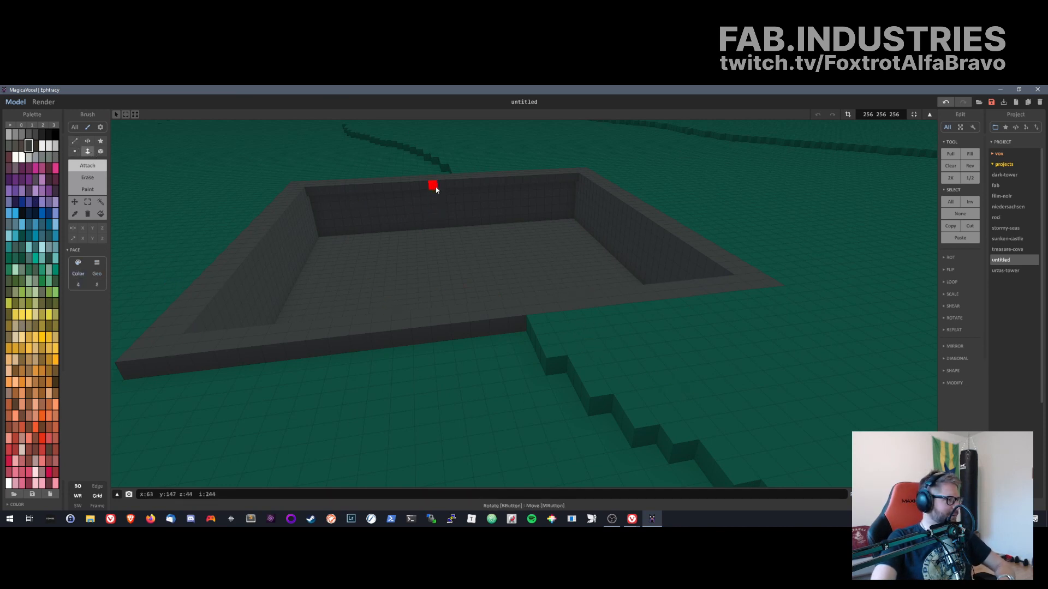
drag(432, 182, 439, 312)
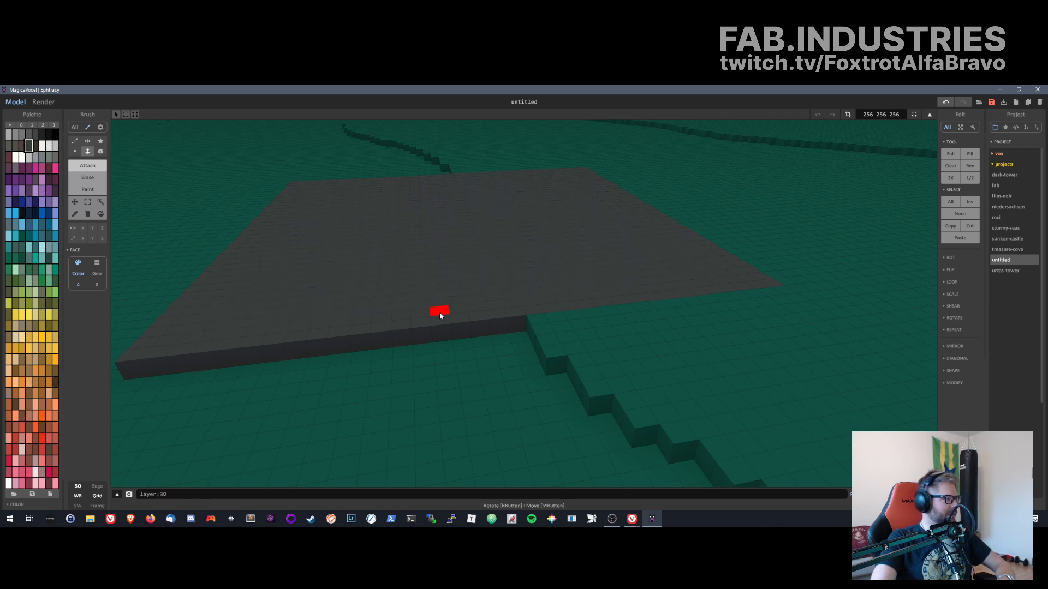
- Erase a small L-shaped line of voxels from the slab's surface near one corner
right_drag(439, 312, 547, 369)
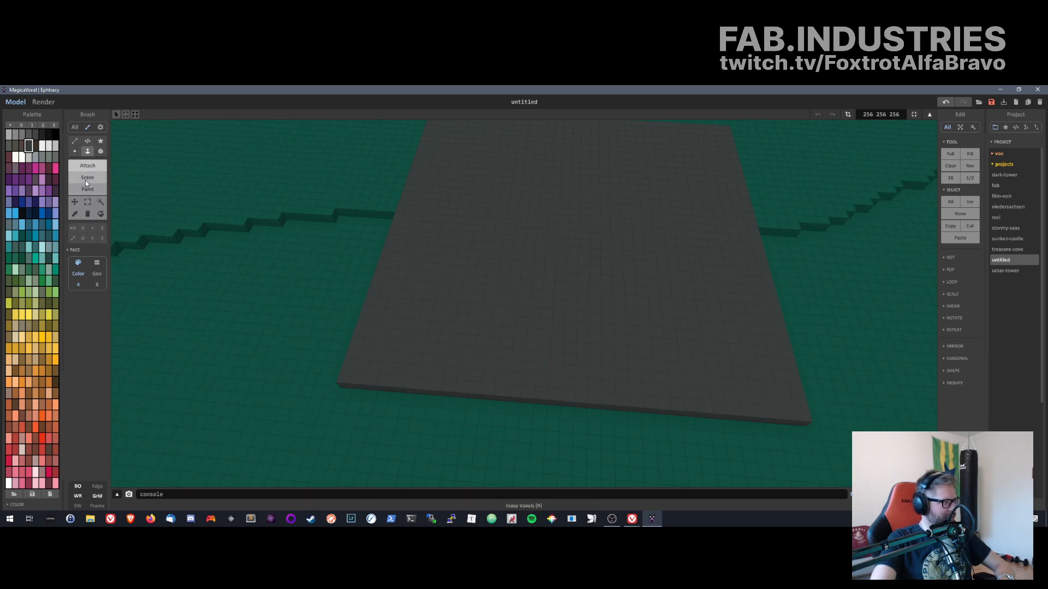
key(v)
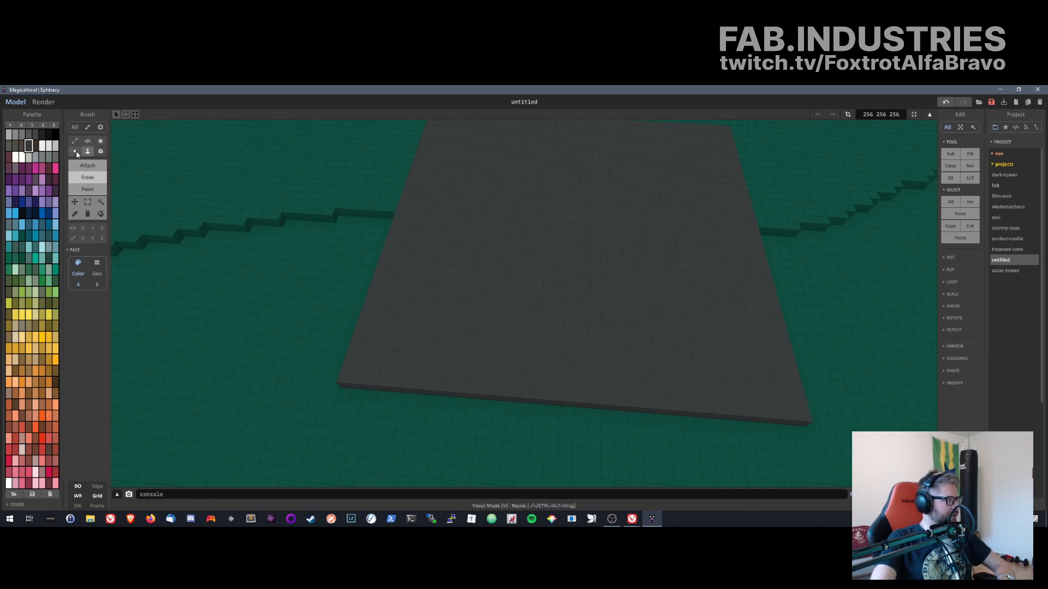
right_drag(535, 211, 558, 229)
mouse_move(698, 318)
mouse_down()
mouse_move(700, 342)
mouse_move(712, 342)
mouse_up()
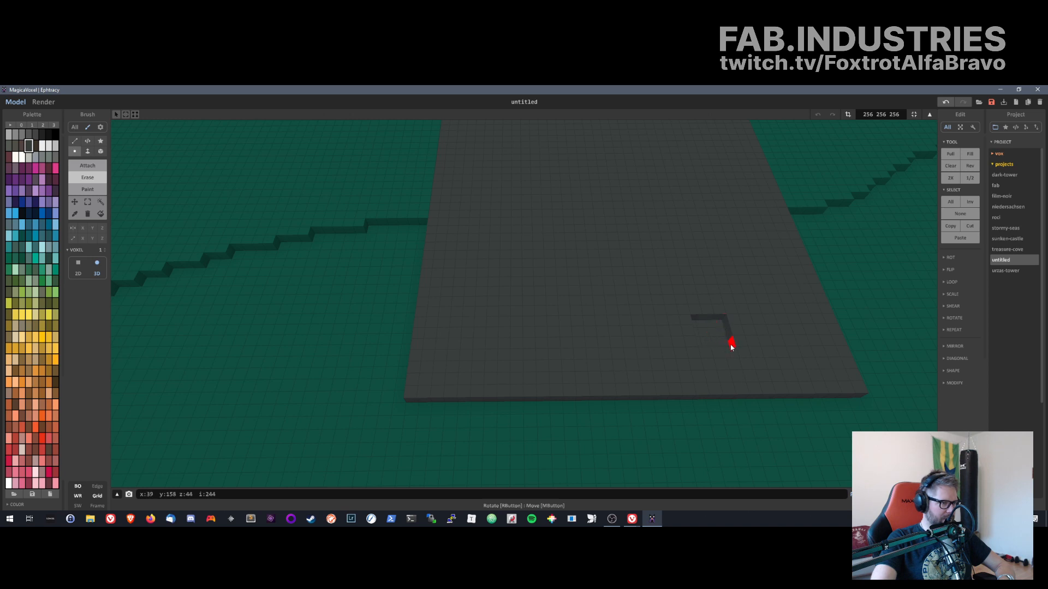
- Attach a small cluster of raised grey voxels on top of the slab at one of its corners
right_drag(731, 345, 678, 330)
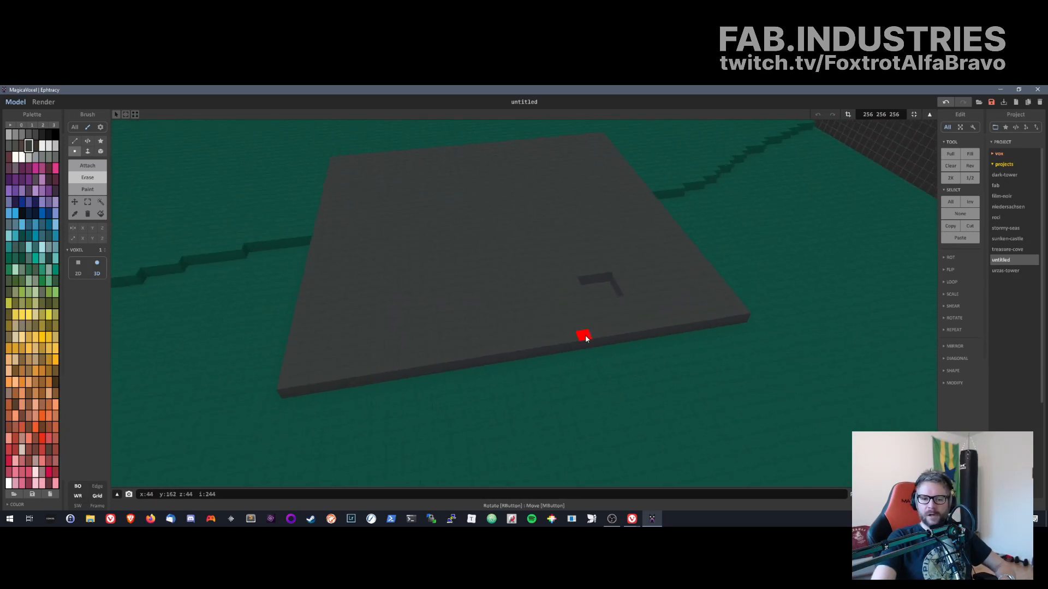
click(88, 152)
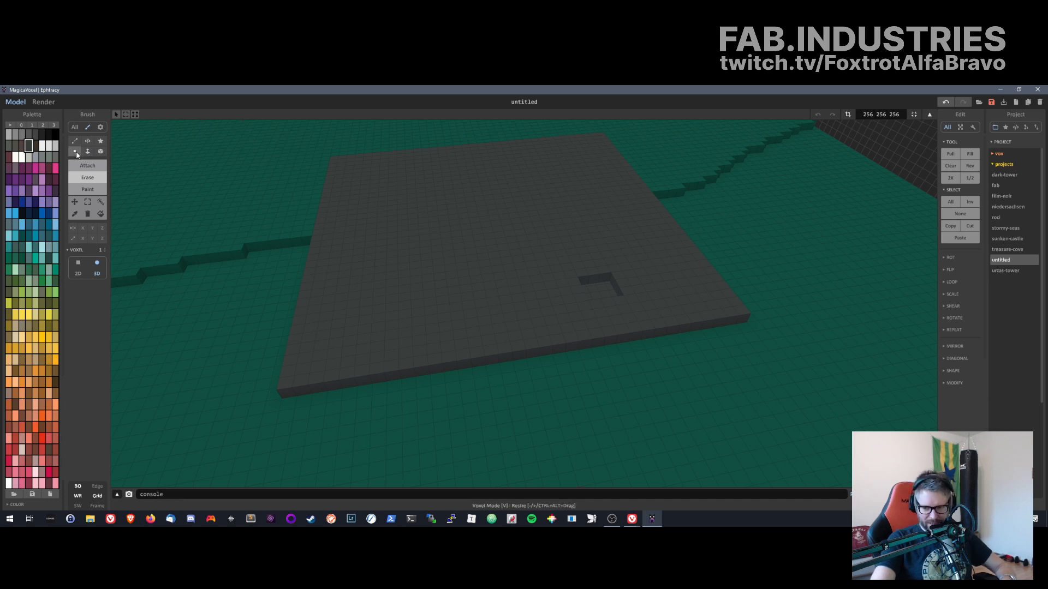
click(83, 177)
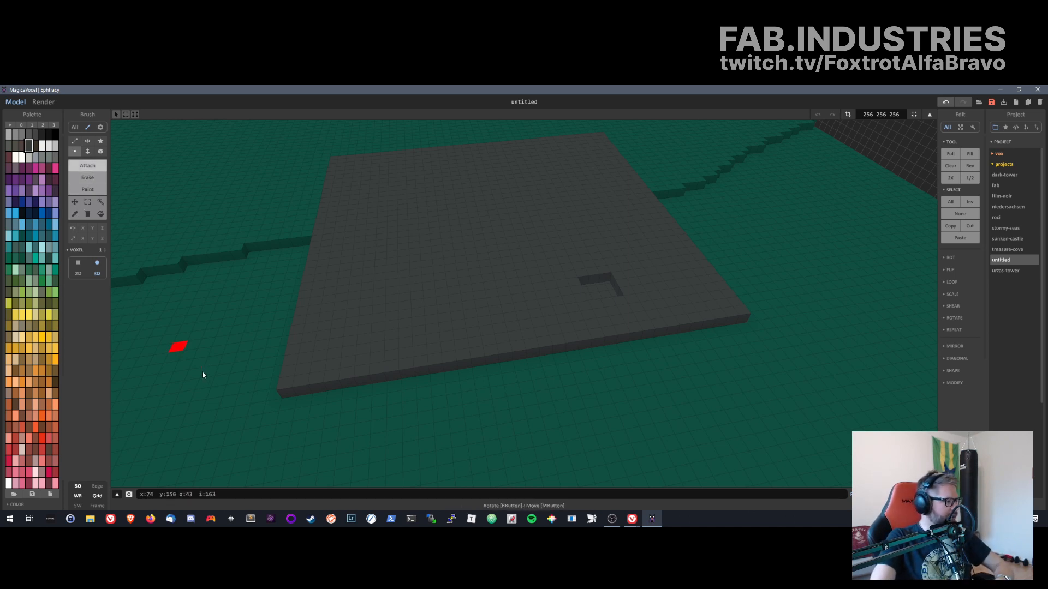
click(288, 366)
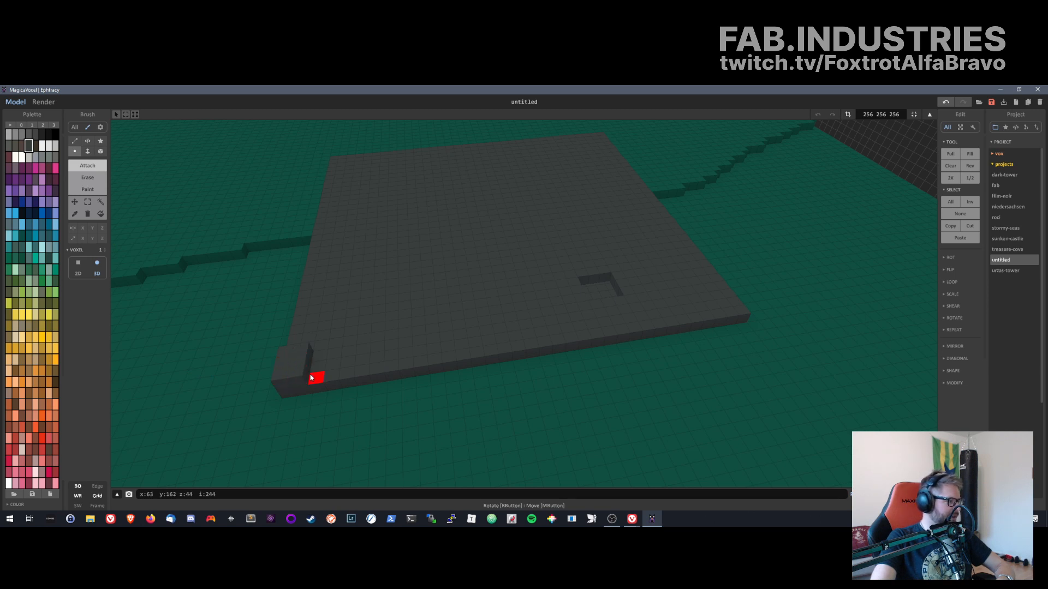
click(312, 374)
click(312, 366)
right_drag(432, 352, 346, 282)
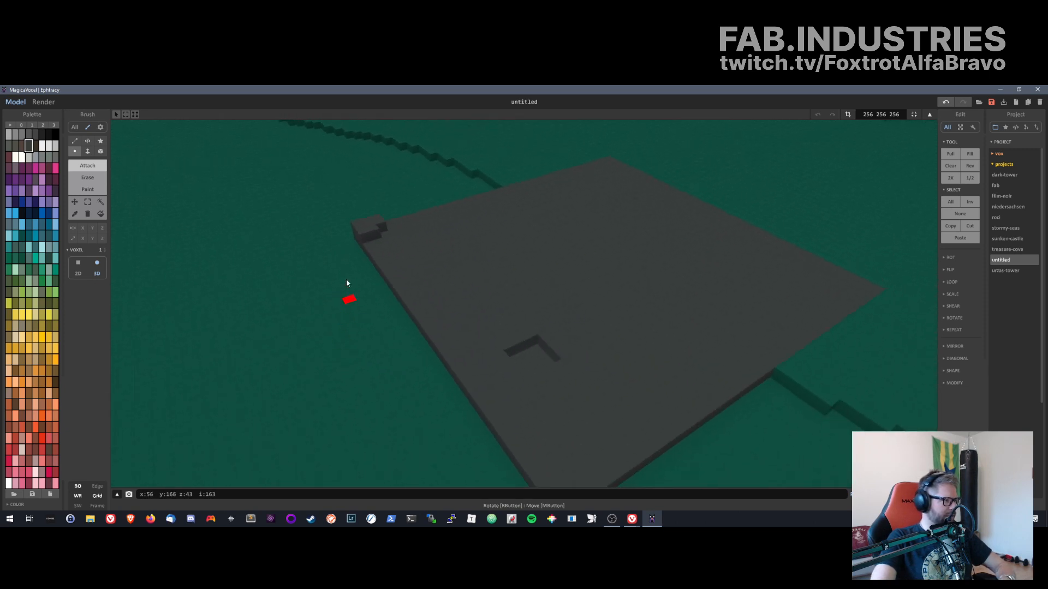
- Attach a raised grey border two voxels wide along one full edge of the slab and erase the excess voxels on top
click(362, 235)
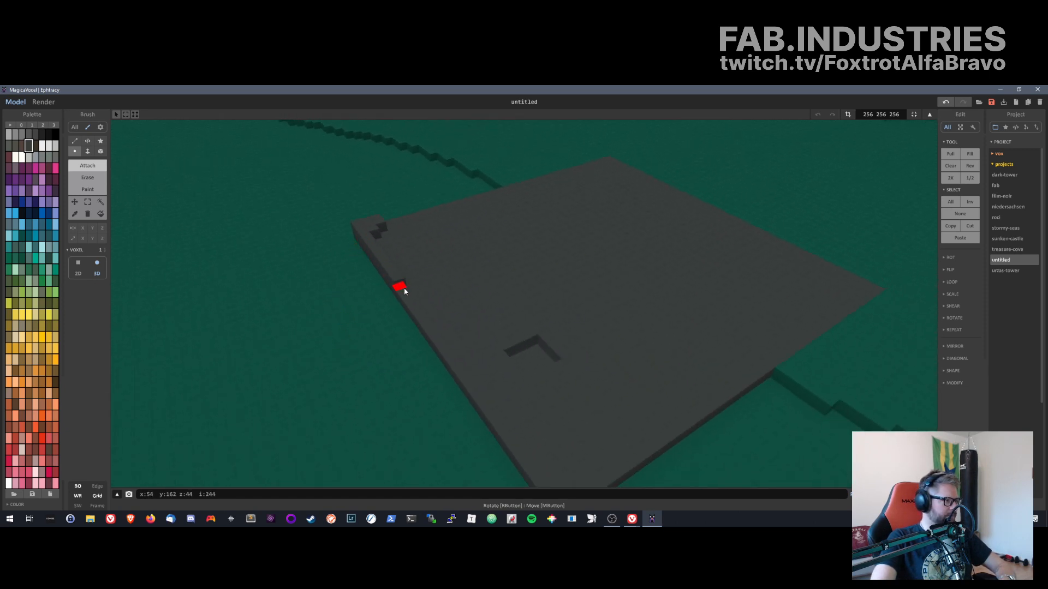
right_drag(465, 374, 397, 348)
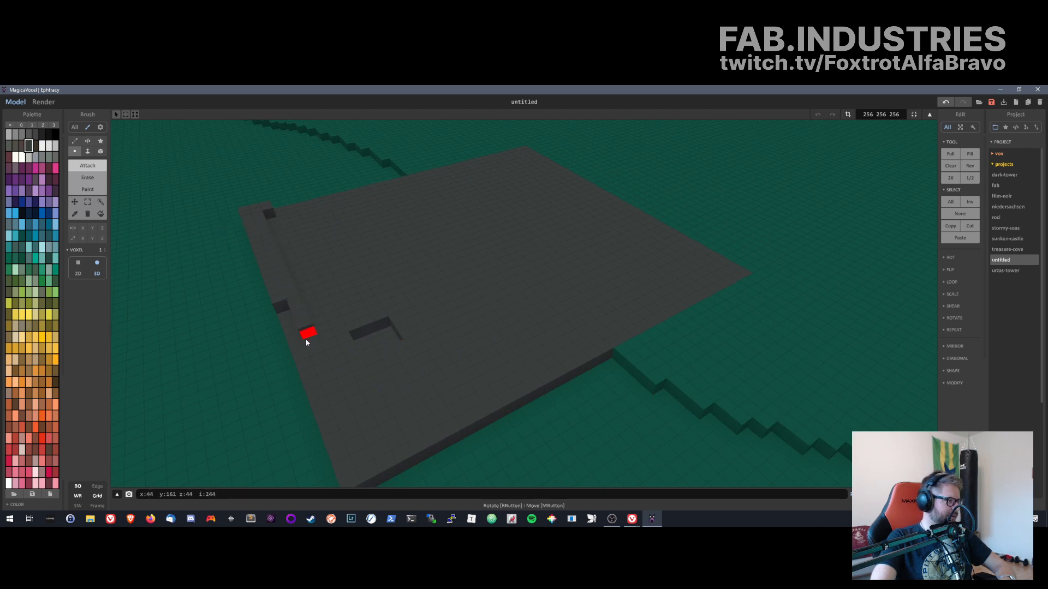
drag(305, 338, 307, 363)
click(285, 316)
mouse_move(323, 439)
right_down()
mouse_move(281, 393)
mouse_move(236, 279)
right_up()
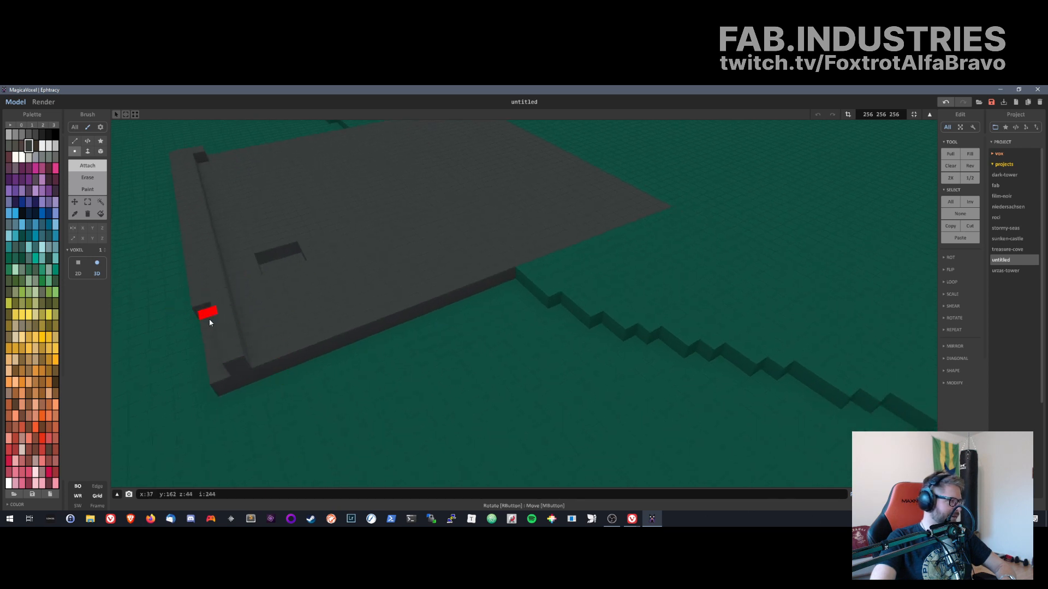
click(222, 359)
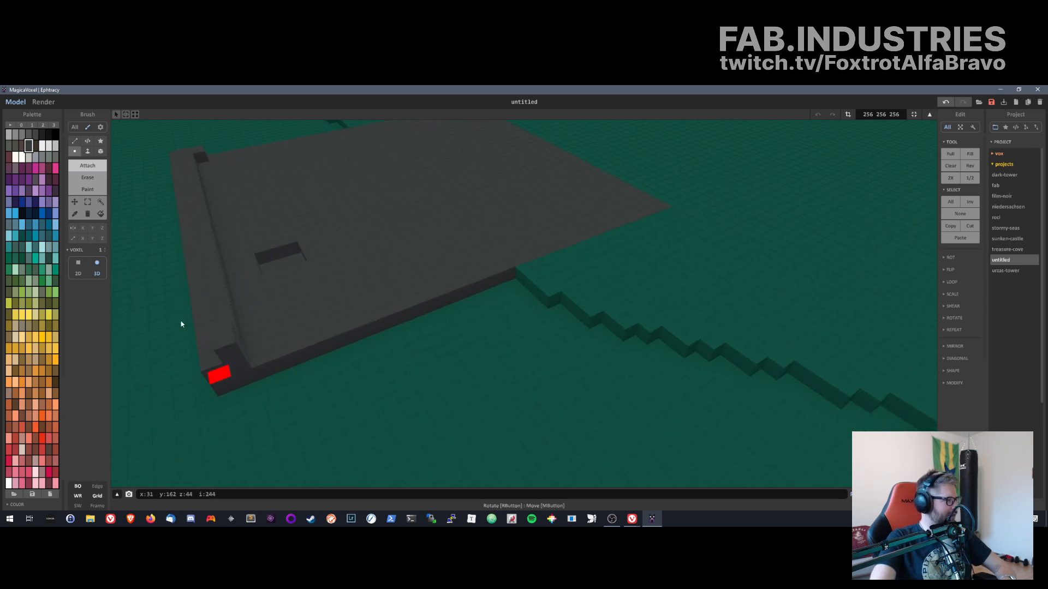
click(87, 188)
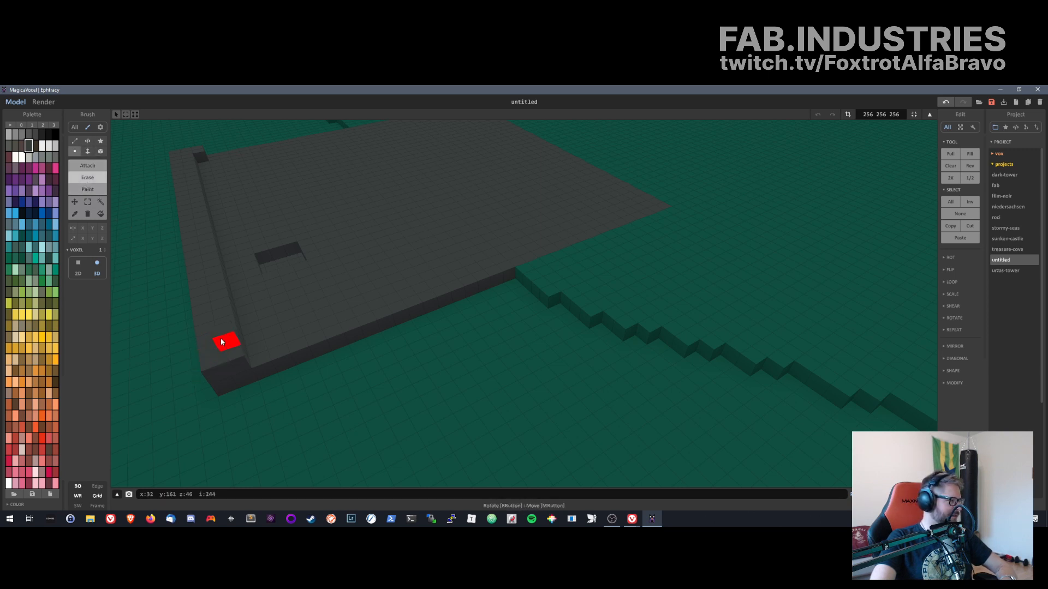
- Start a matching two-voxel-wide border along the adjacent slab edge from the raised corner and erase the stray voxels above it
right_drag(222, 225, 346, 312)
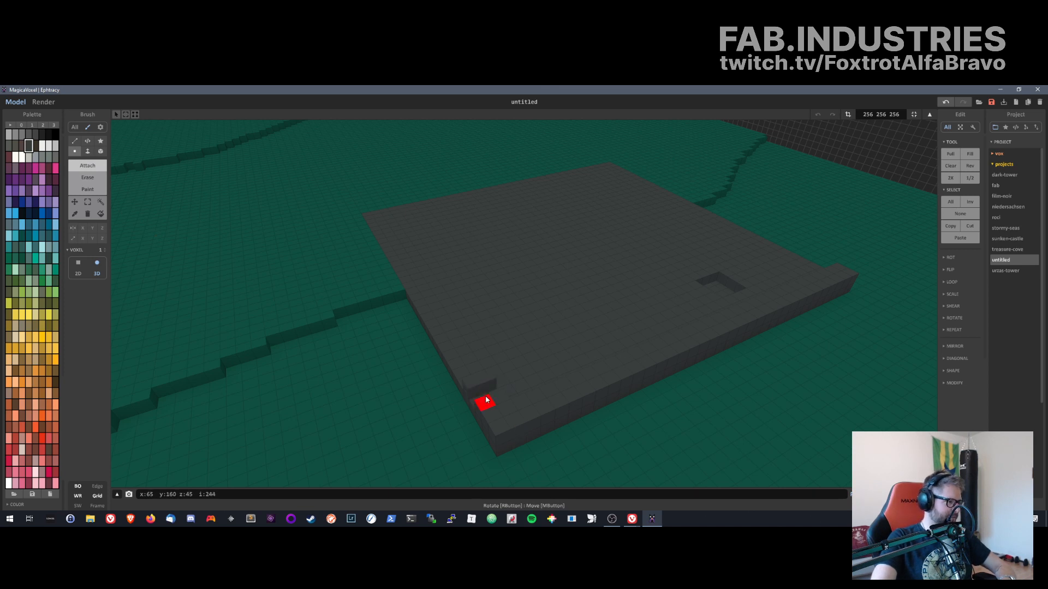
right_drag(482, 391, 629, 409)
right_drag(407, 403, 654, 267)
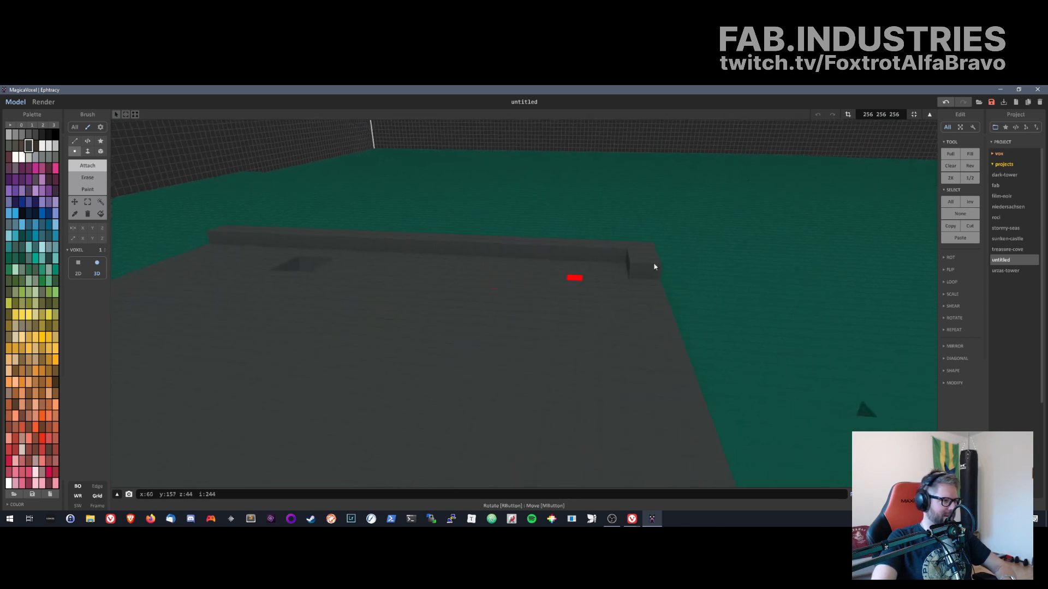
drag(647, 289, 659, 417)
click(672, 338)
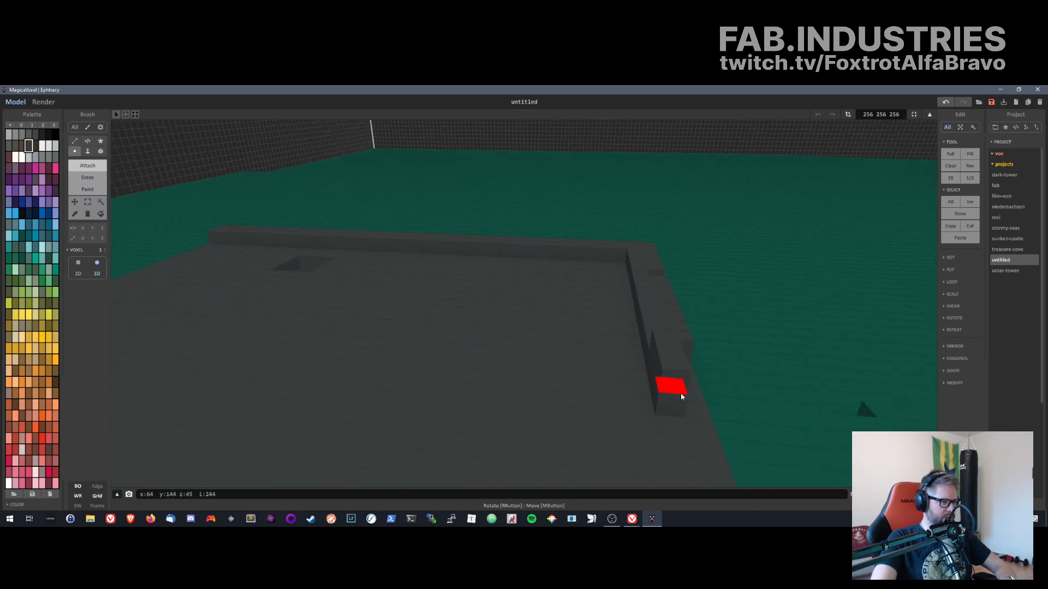
right_drag(694, 401, 655, 401)
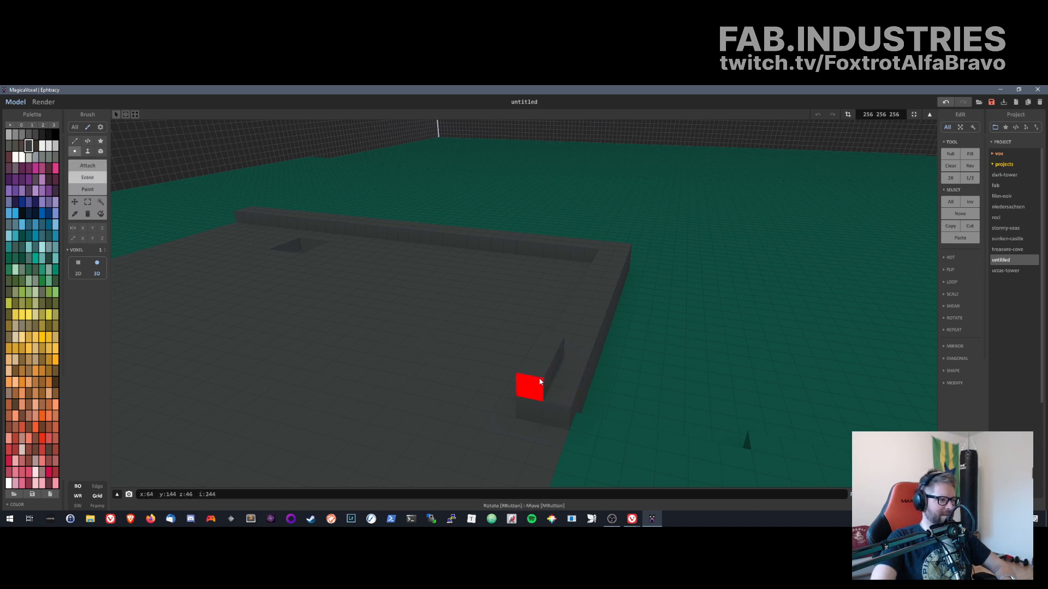
mouse_move(494, 423)
right_down()
mouse_move(538, 297)
mouse_move(524, 321)
right_up()
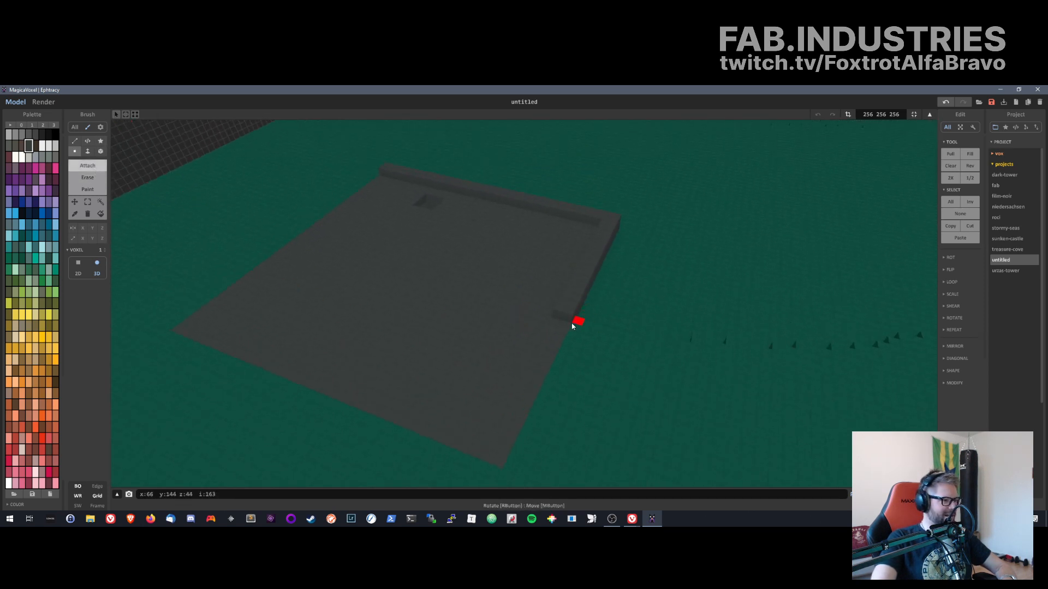
- Extend the second edge's border almost to the slab's next corner and remove the stray voxels near its end
mouse_move(558, 326)
mouse_down()
mouse_move(531, 397)
mouse_move(519, 393)
mouse_up()
mouse_move(554, 326)
mouse_down()
mouse_move(521, 399)
mouse_move(539, 354)
mouse_up()
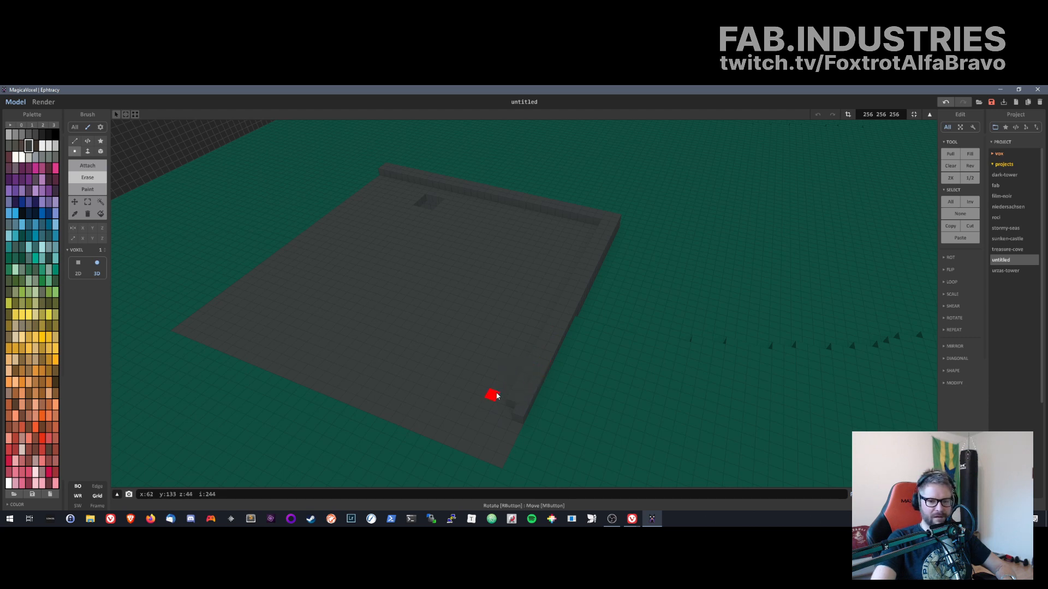
right_drag(491, 394, 509, 338)
scroll(529, 375, up, 1)
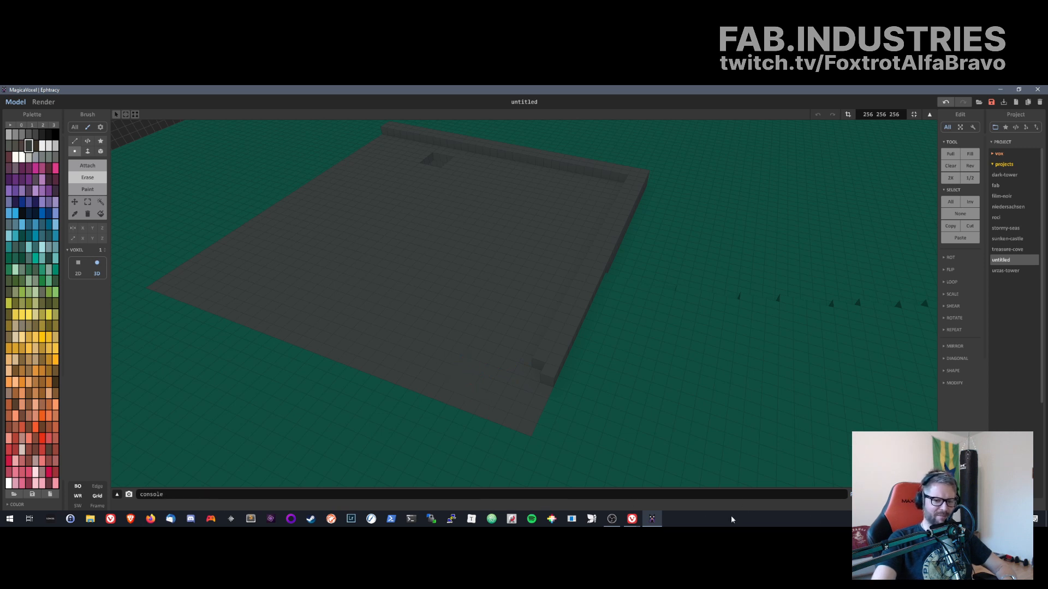
middle_drag(588, 437, 543, 409)
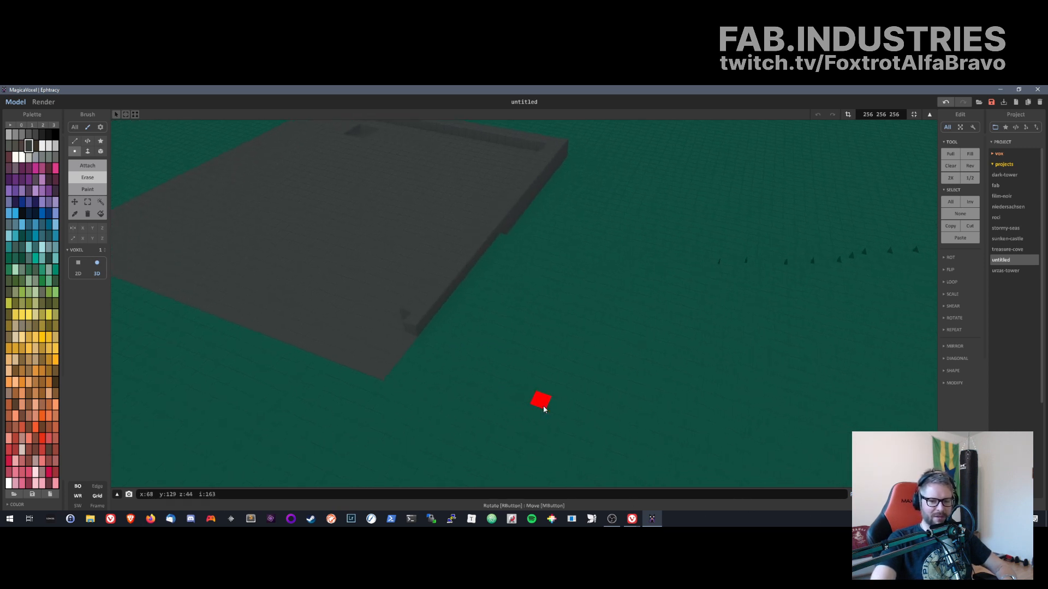
scroll(385, 339, up, 3)
right_drag(386, 338, 435, 327)
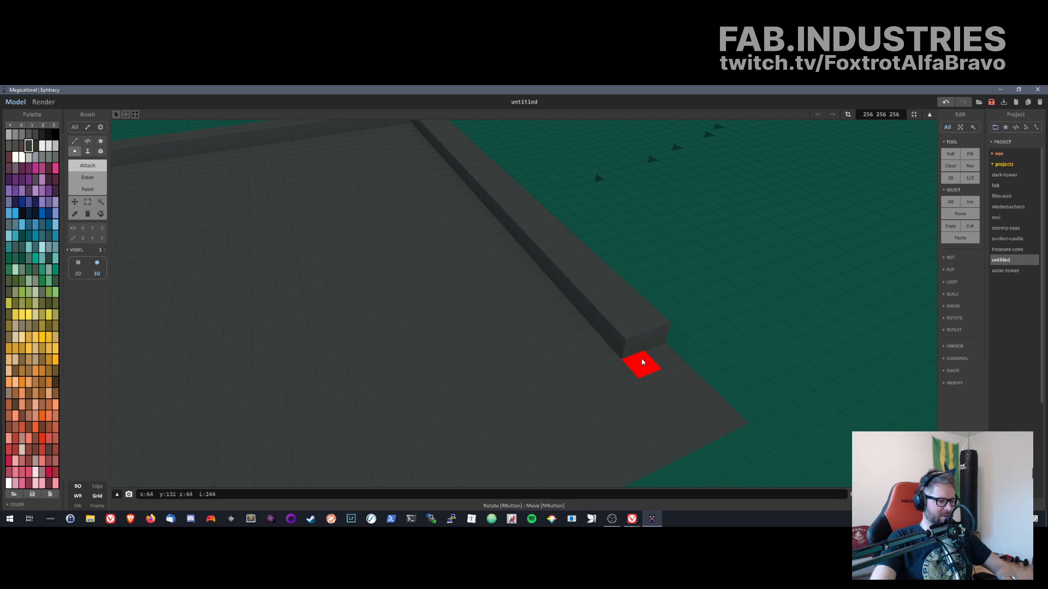
- Complete the second edge's border up to the slab's corner and erase the extra voxels raised on its end
click(663, 362)
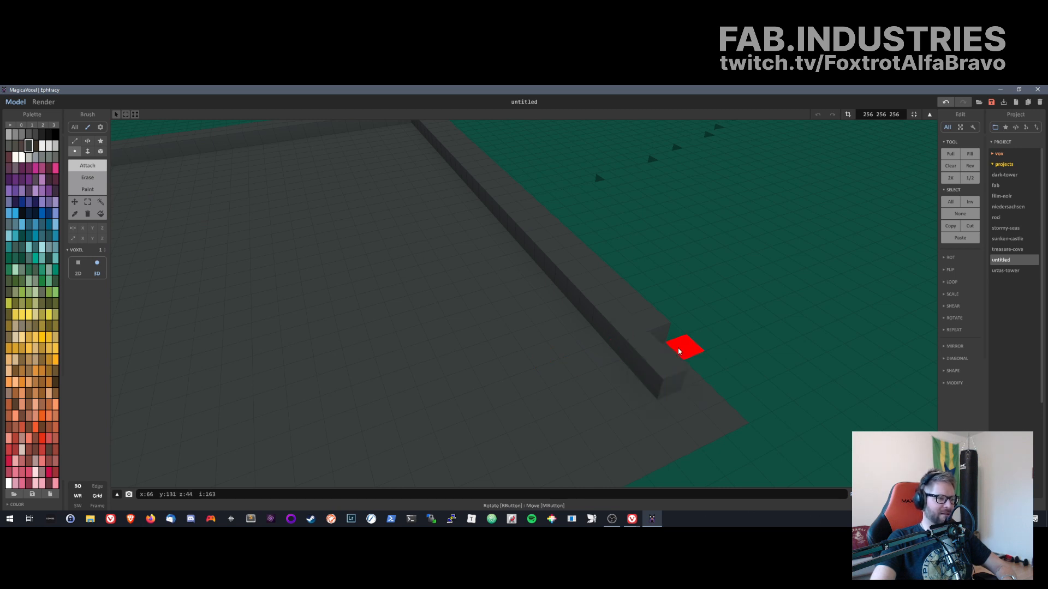
click(664, 351)
click(678, 371)
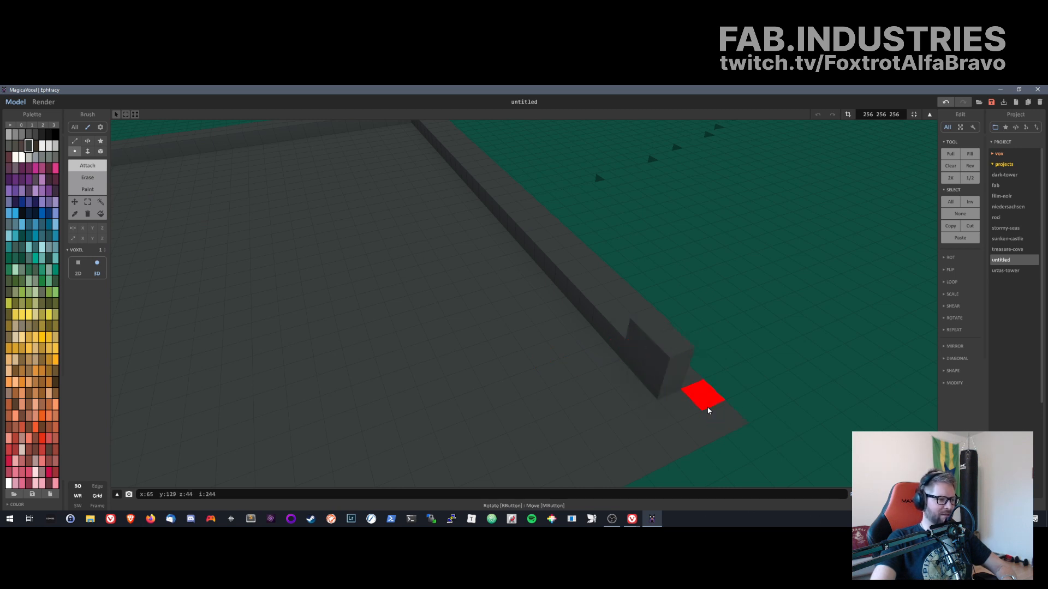
right_drag(708, 409, 614, 390)
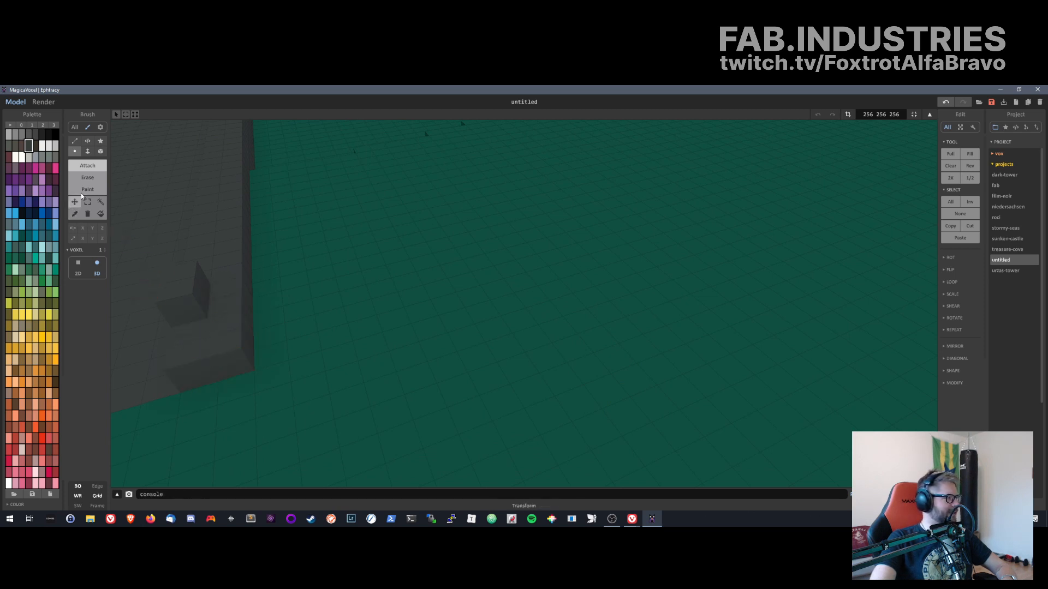
click(92, 176)
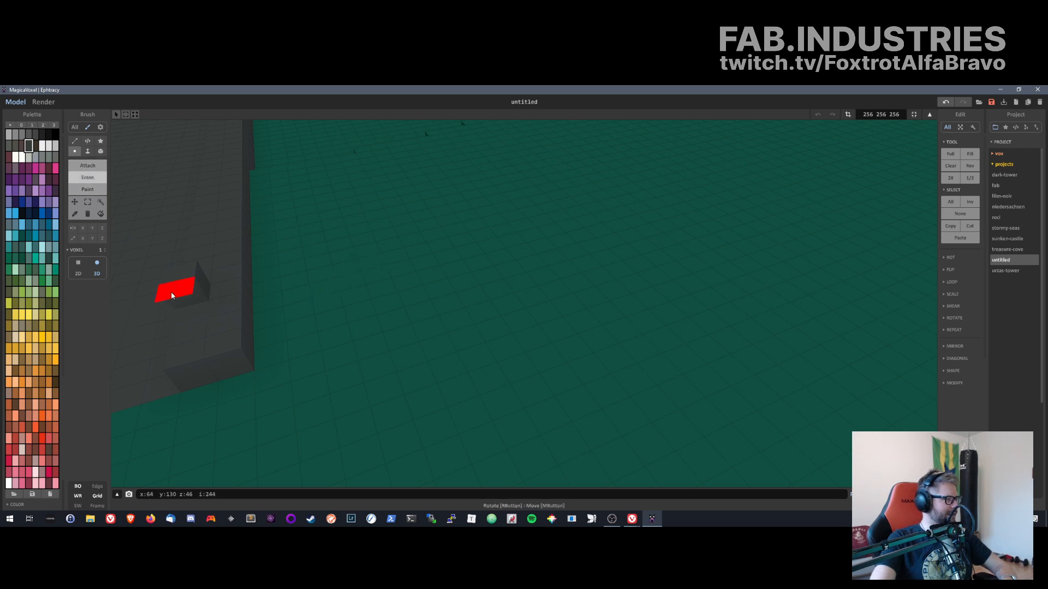
right_drag(178, 281, 289, 271)
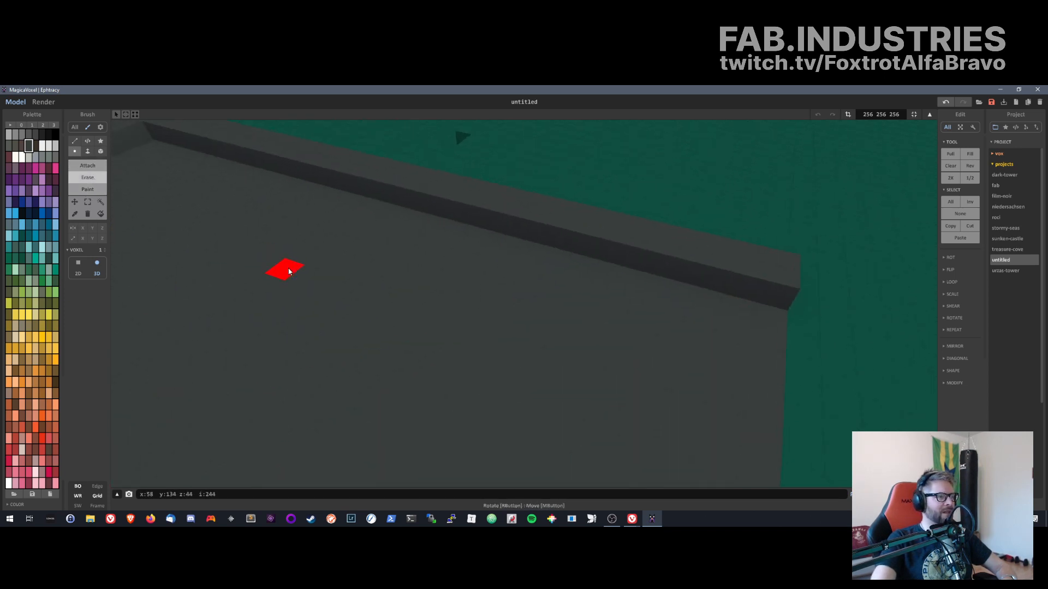
scroll(286, 273, down, 5)
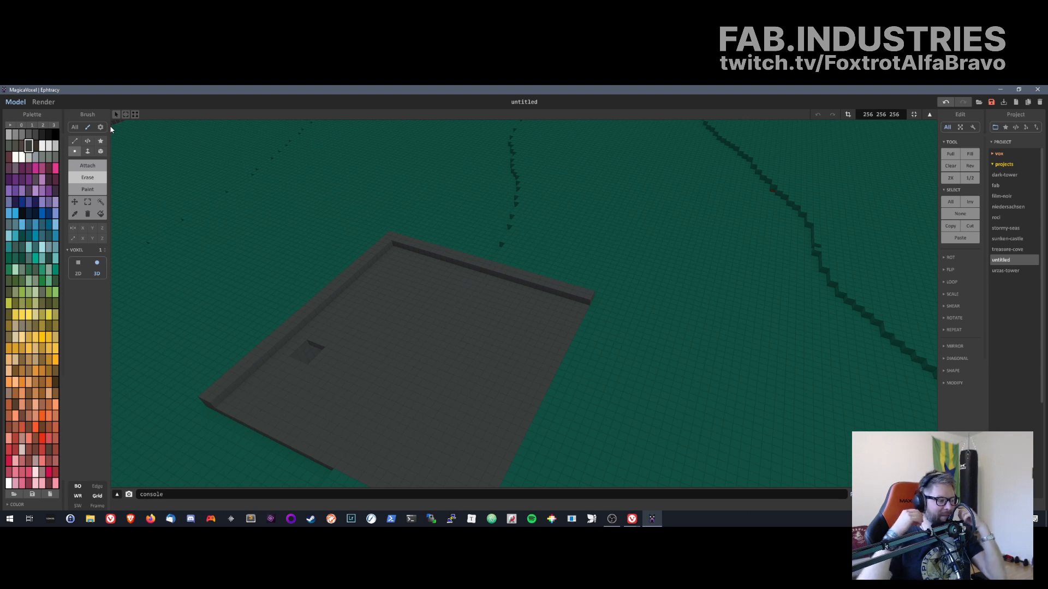
right_drag(379, 206, 631, 221)
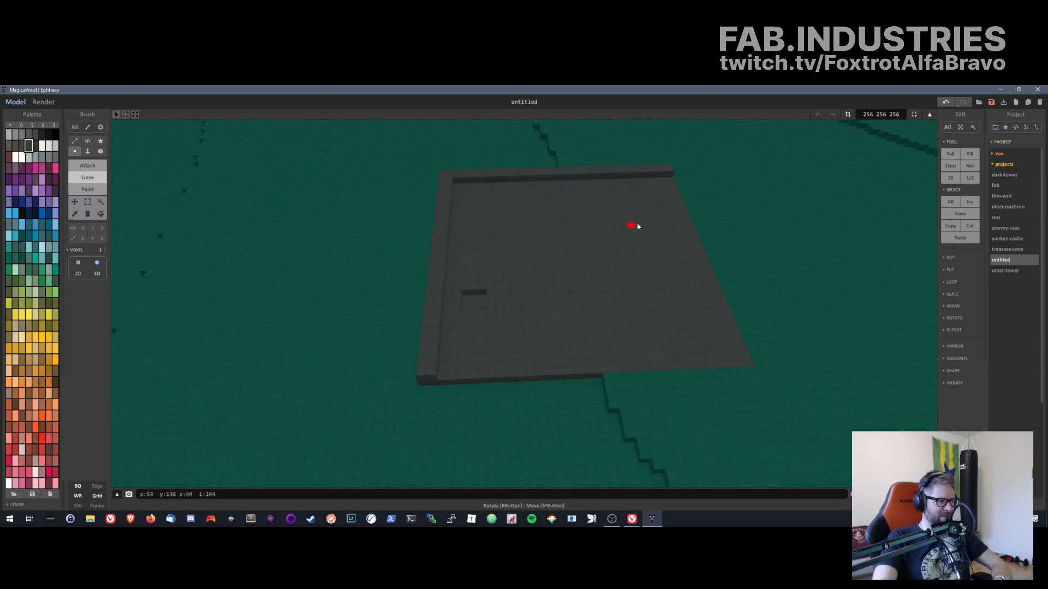
scroll(627, 188, up, 8)
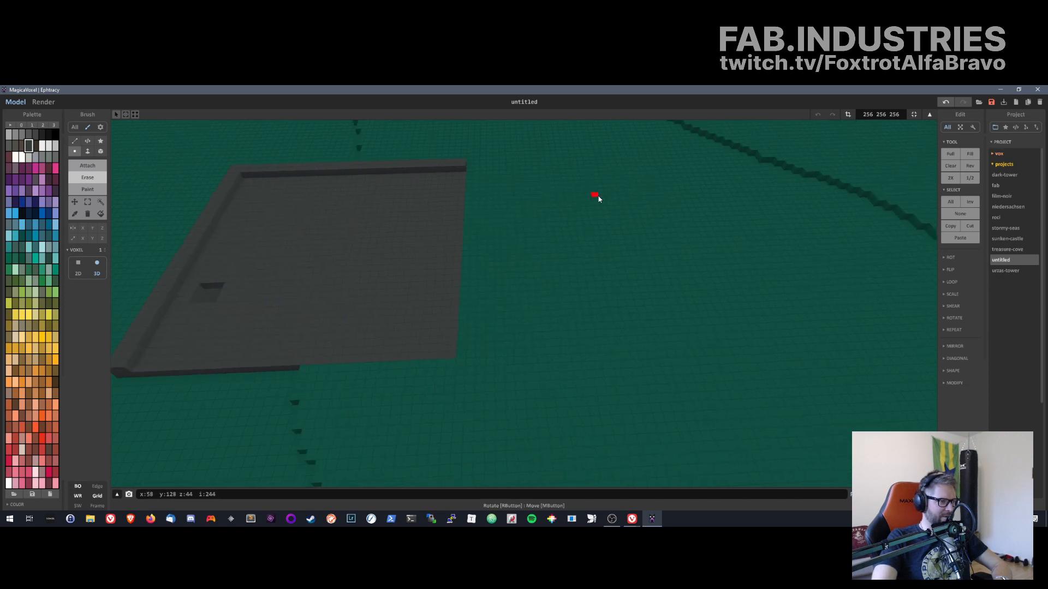
right_drag(341, 181, 367, 299)
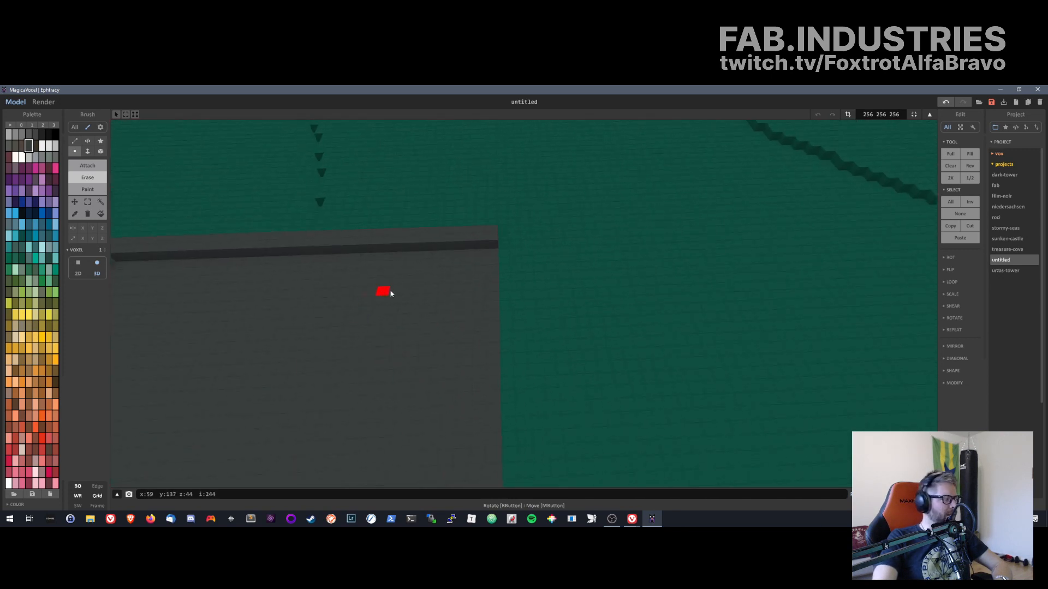
click(488, 254)
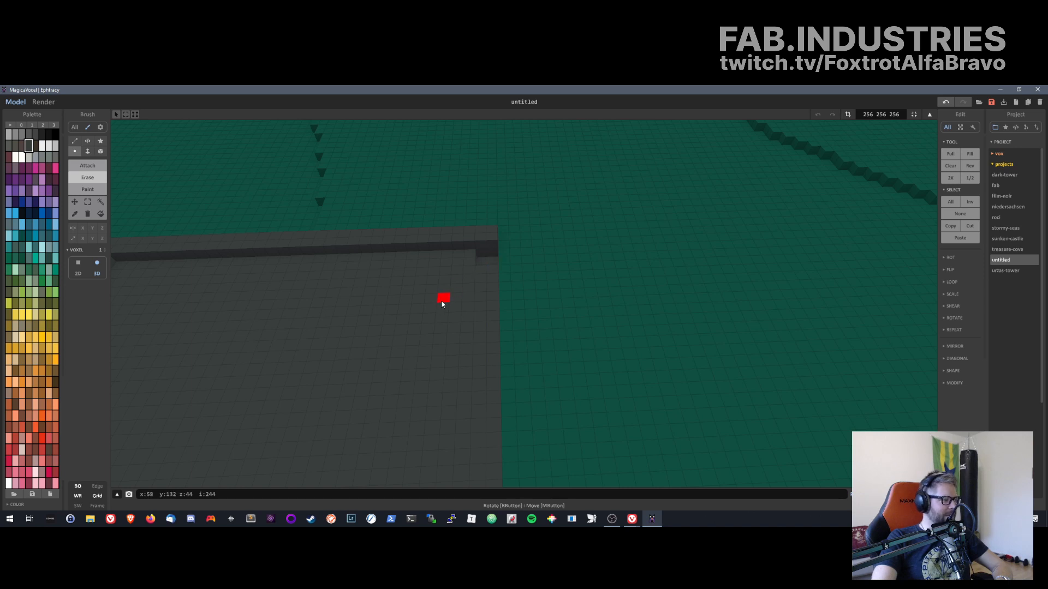
key(ctrl+z)
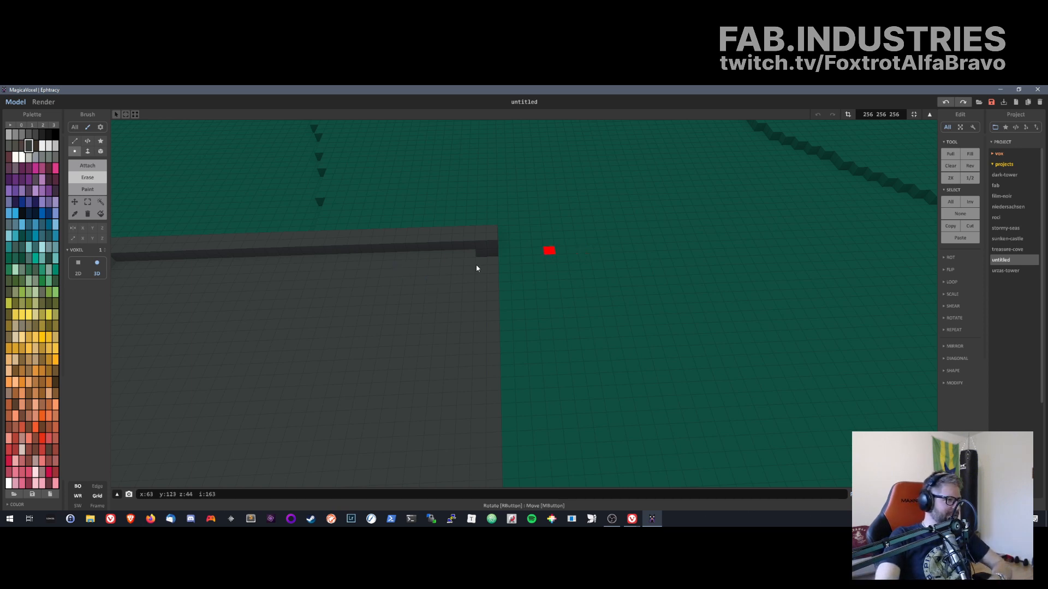
- Fill the notch at the end of the second border and start a two-voxel-wide border along the third slab edge
right_drag(476, 264, 551, 299)
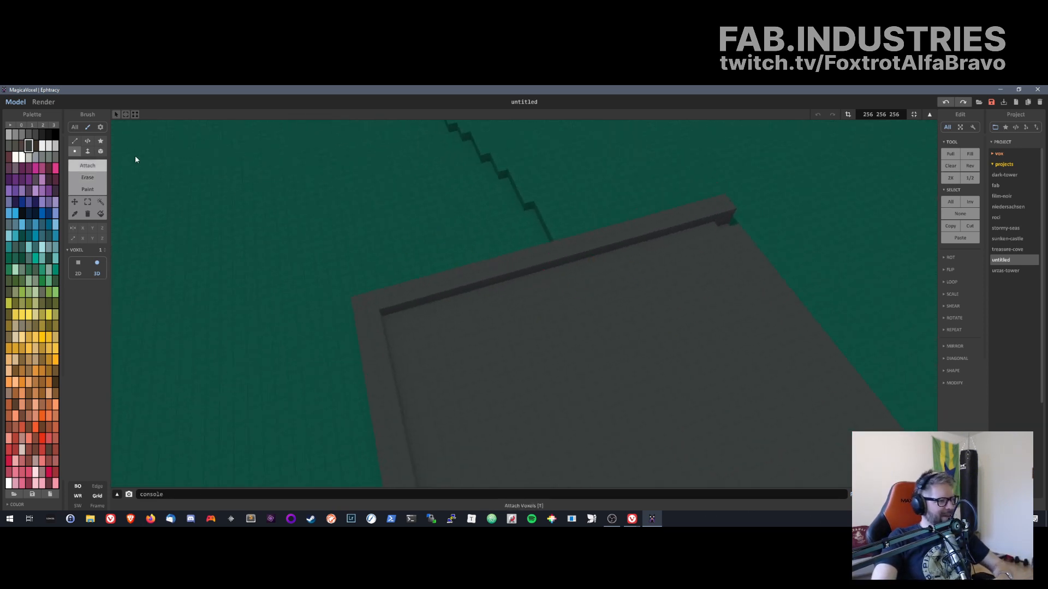
click(728, 219)
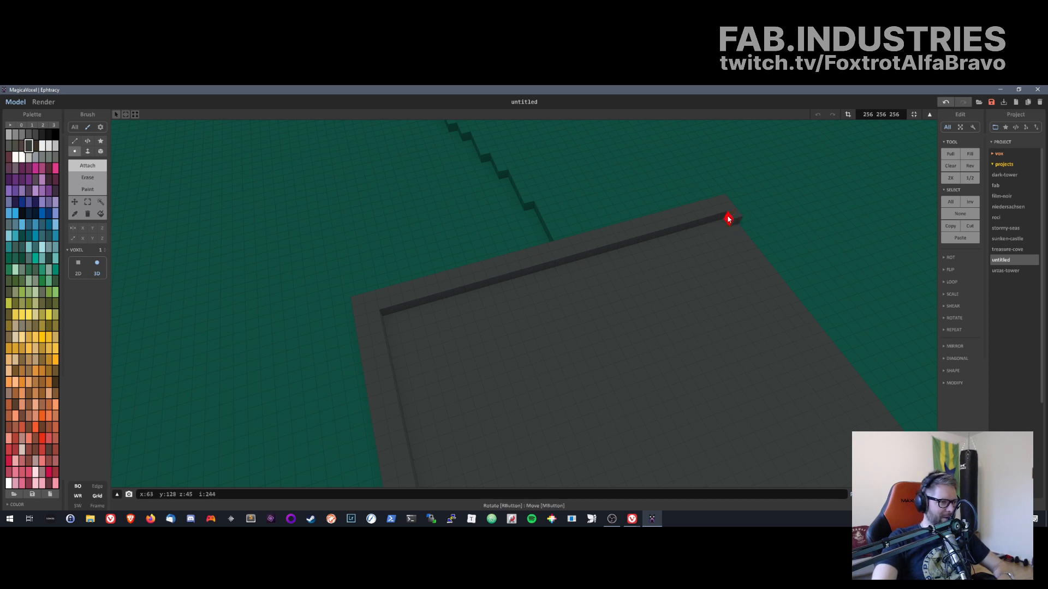
right_drag(741, 250, 669, 236)
click(628, 231)
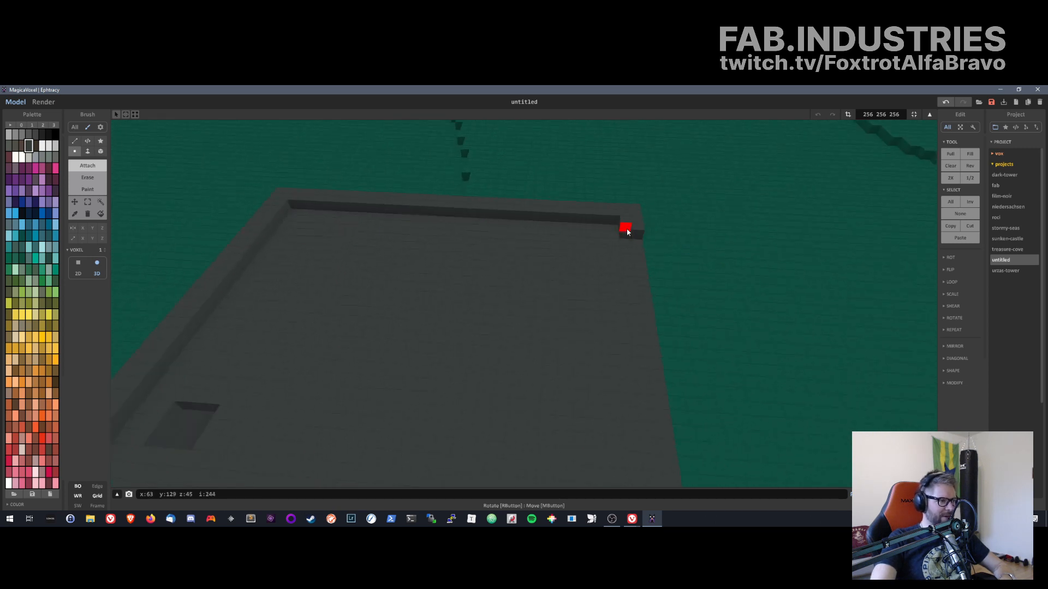
click(627, 293)
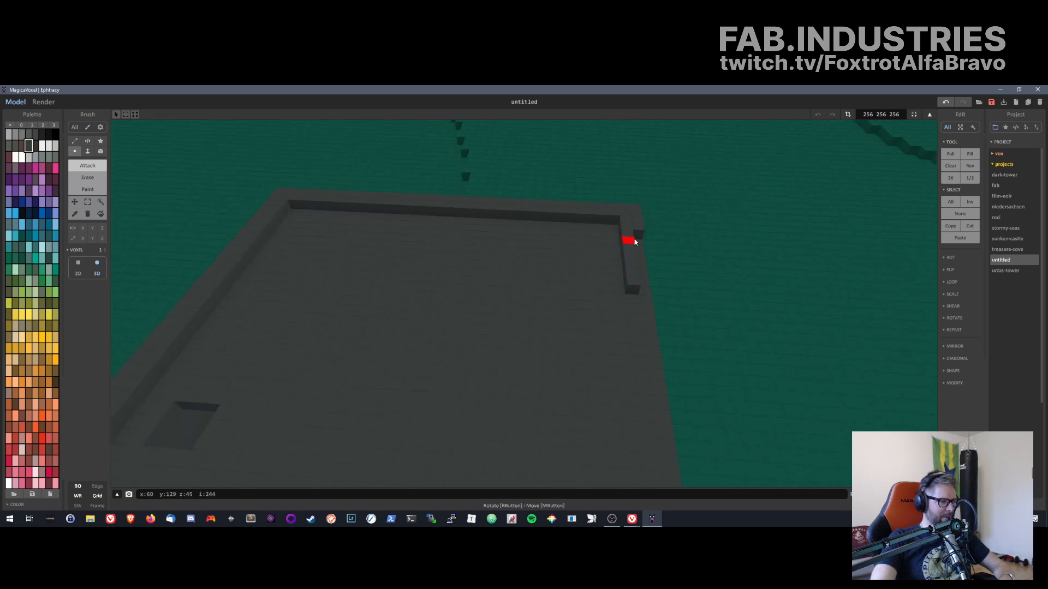
click(636, 300)
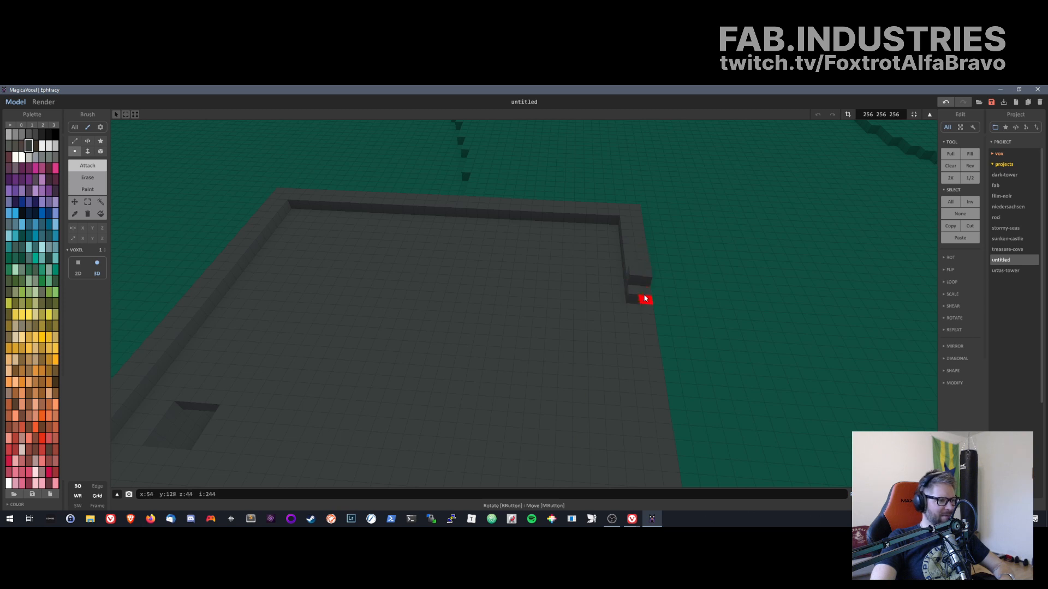
click(645, 292)
- Extend the third edge's border toward the far corner at two voxels wide and erase the stray voxels on its top
middle_drag(647, 328, 627, 276)
drag(565, 218, 548, 319)
drag(558, 218, 540, 451)
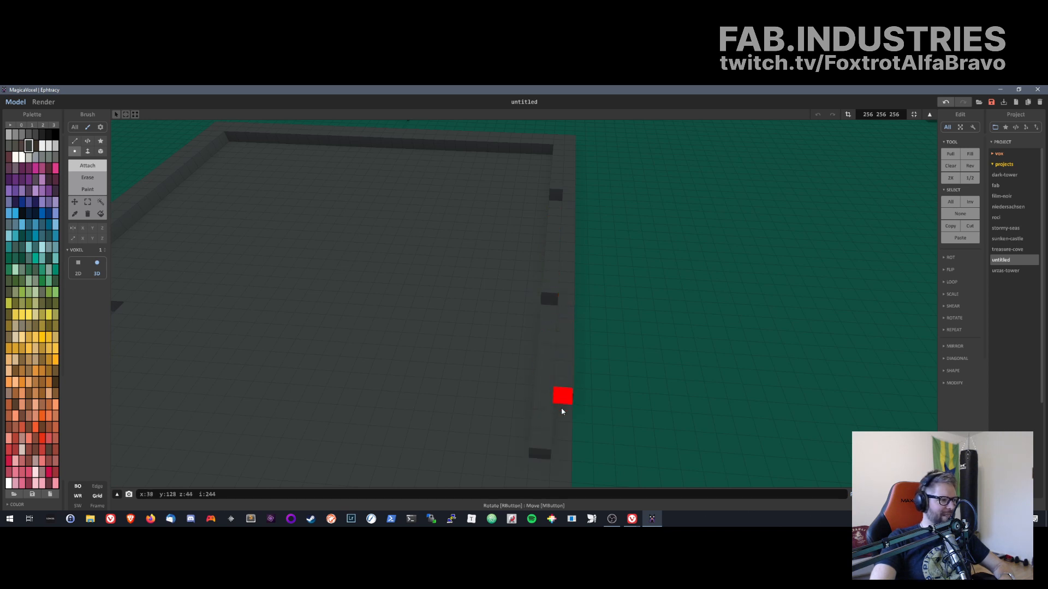
click(560, 453)
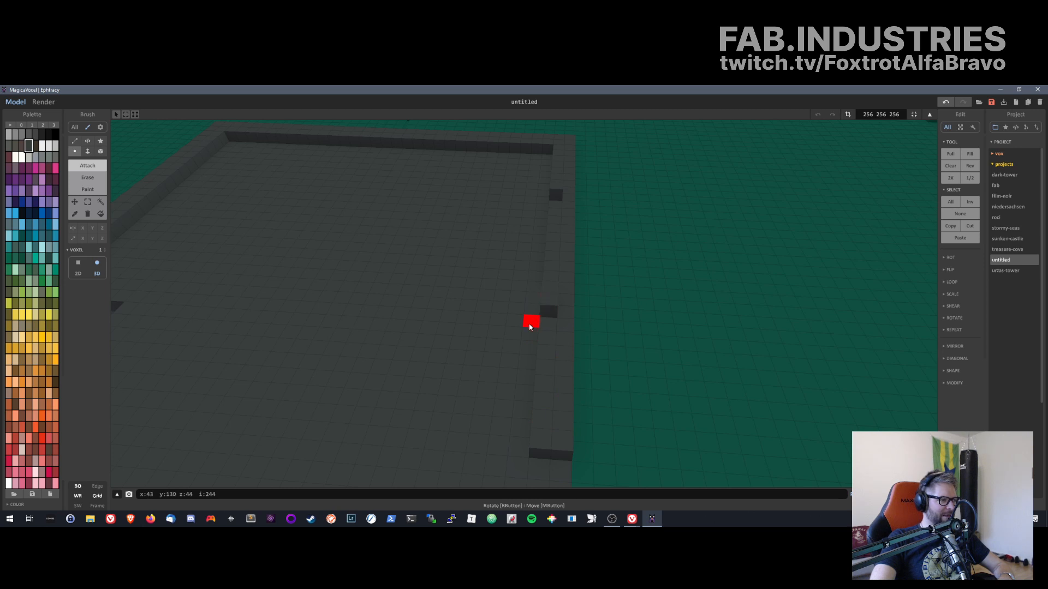
mouse_move(533, 322)
right_down()
mouse_move(550, 334)
mouse_move(578, 329)
right_up()
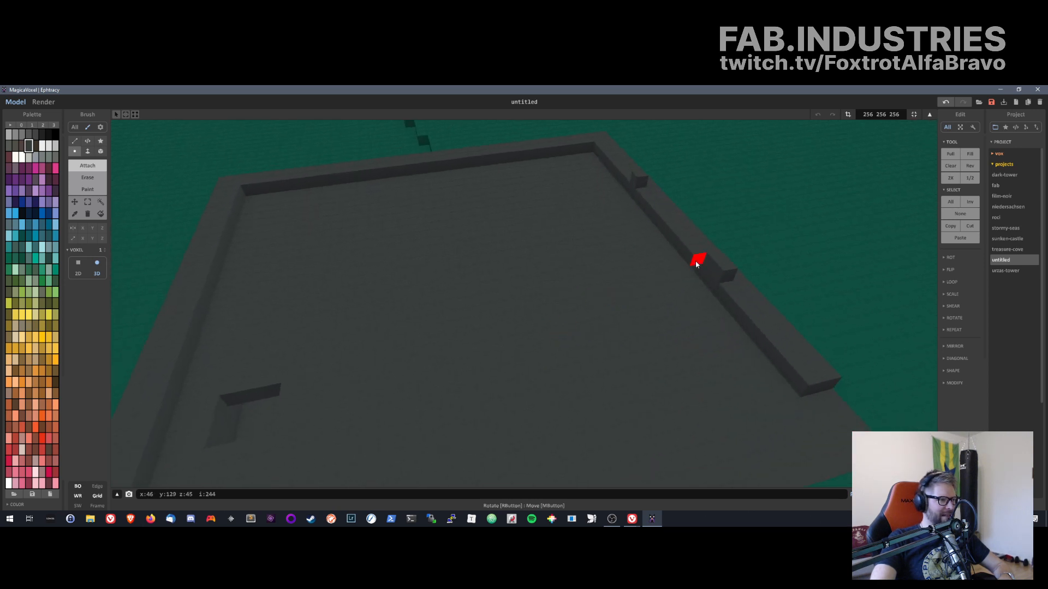
click(81, 177)
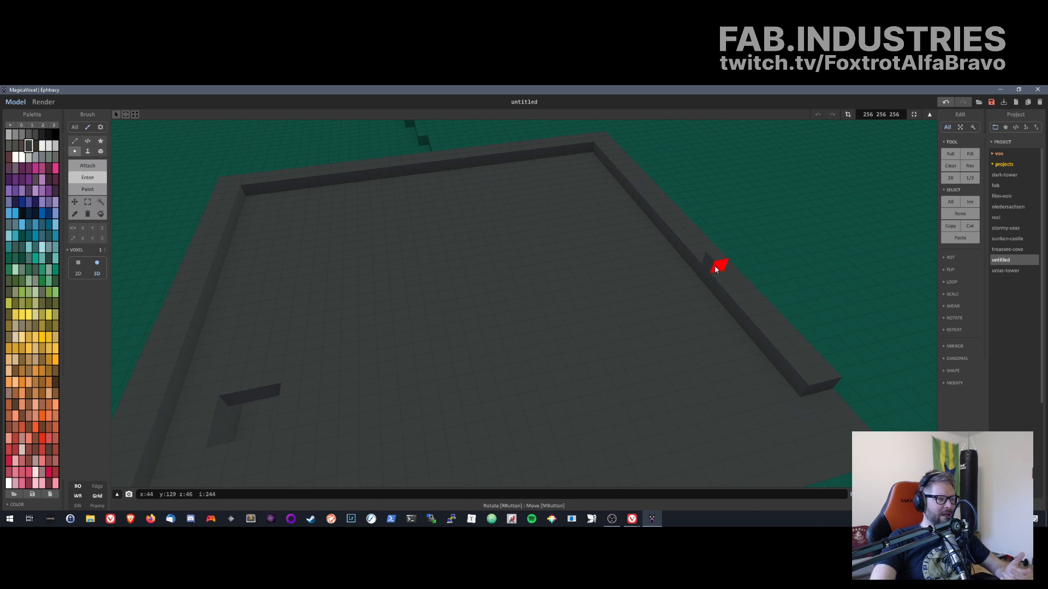
middle_drag(766, 349, 659, 286)
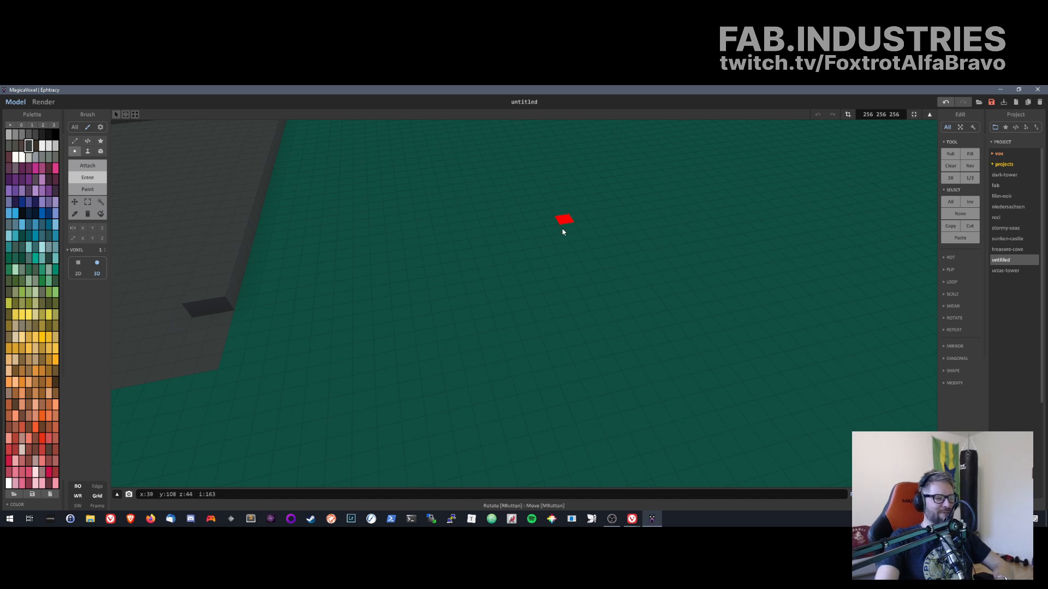
- Undo the last erasure and fill the missing voxels at the slab's corner to complete the third edge's border
scroll(175, 430, down, 5)
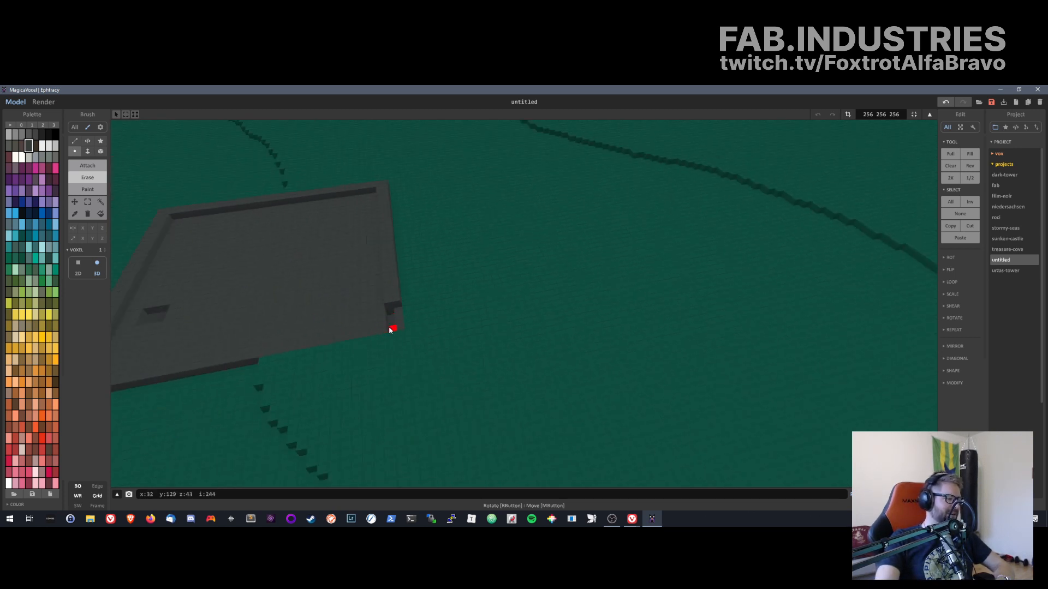
key(ctrl+z)
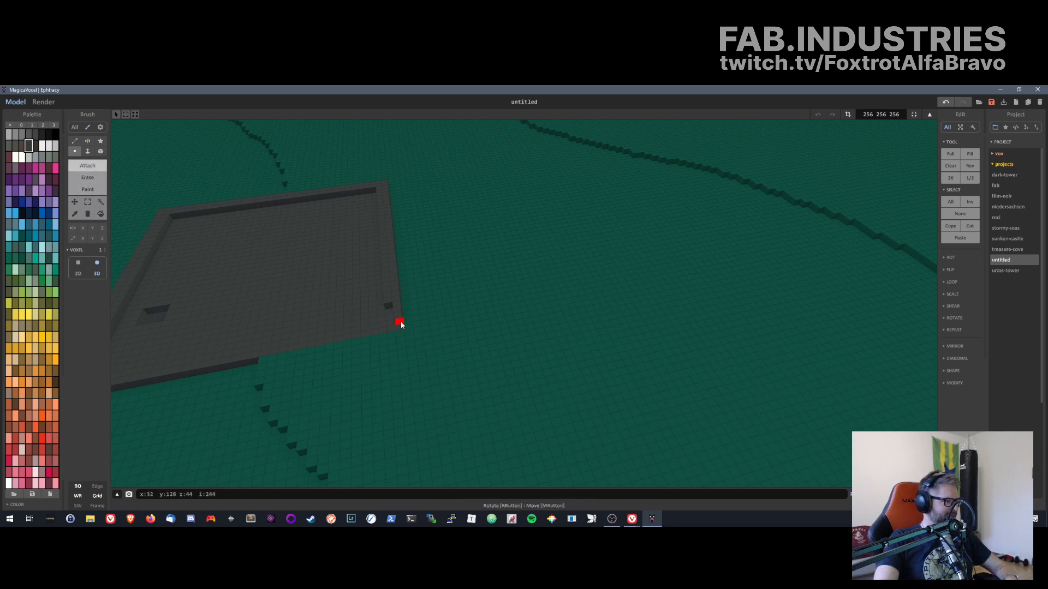
click(391, 311)
click(391, 319)
middle_drag(141, 328, 277, 308)
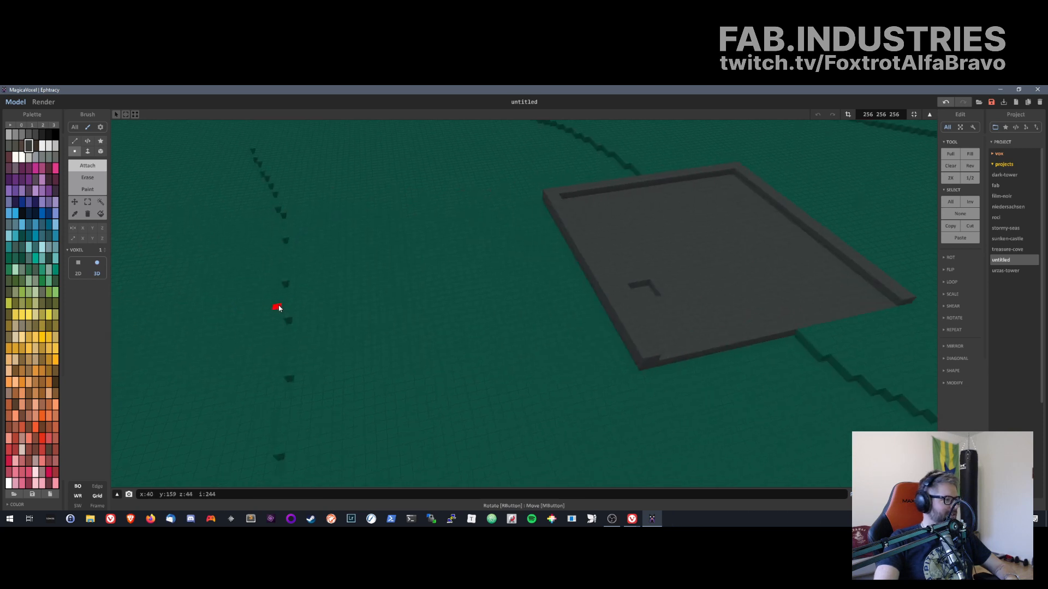
right_drag(664, 335, 562, 322)
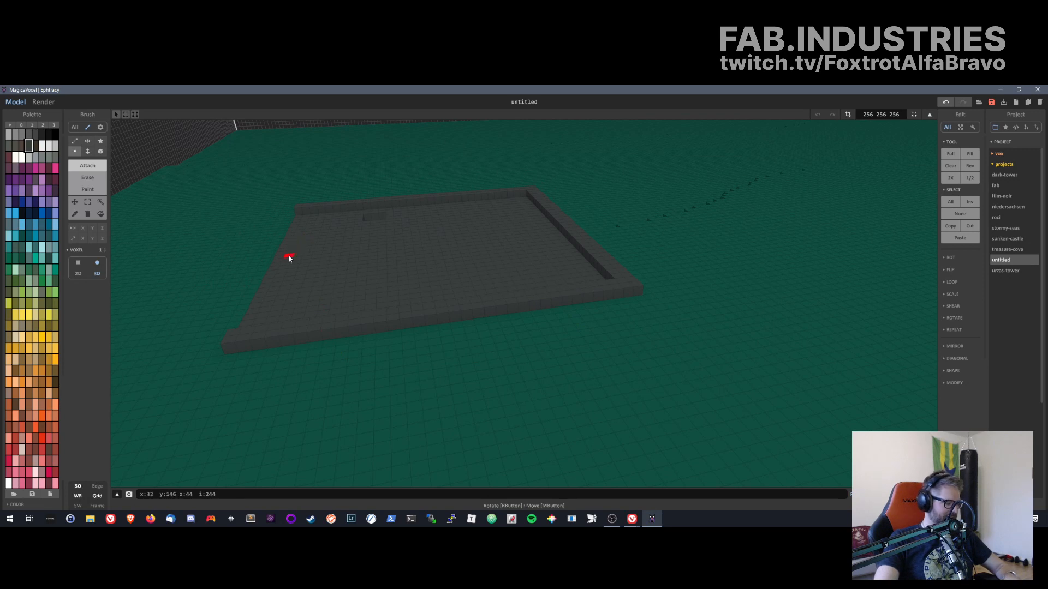
- Build a two-voxel-wide border along the fourth slab edge, joining the borders at both corners
right_drag(288, 257, 332, 237)
drag(335, 240, 364, 293)
right_drag(363, 293, 336, 368)
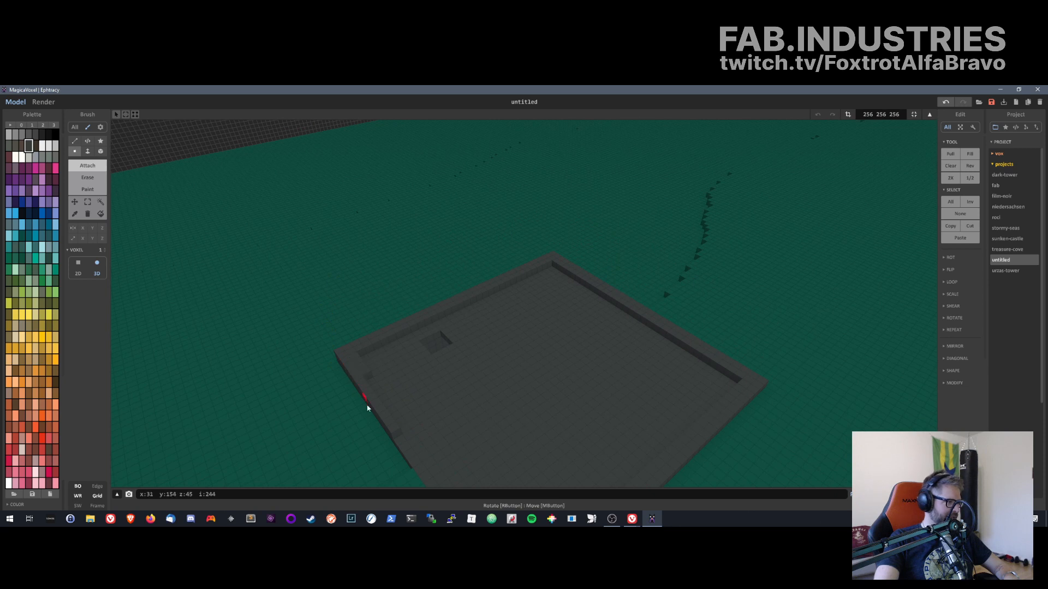
right_drag(367, 407, 246, 333)
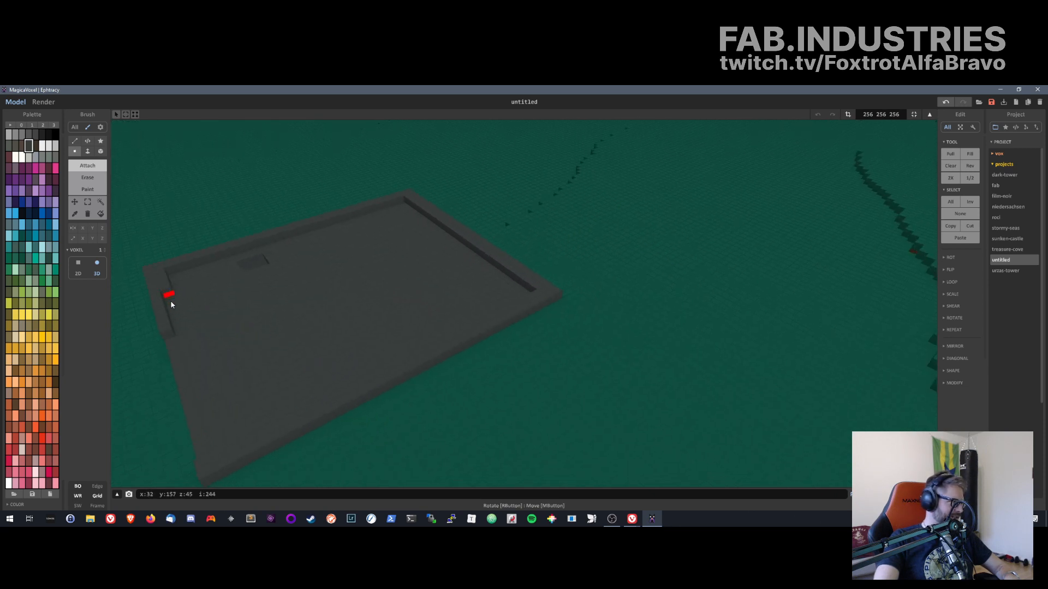
drag(190, 381, 207, 438)
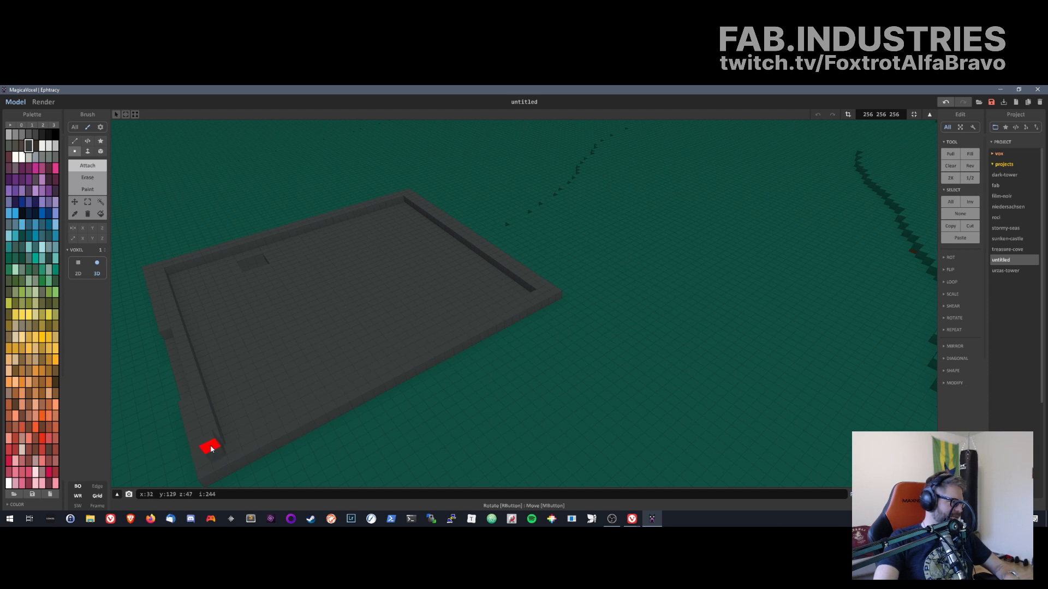
- Erase the stray voxels protruding from the side and top of the fourth edge's border
right_drag(212, 445, 227, 299)
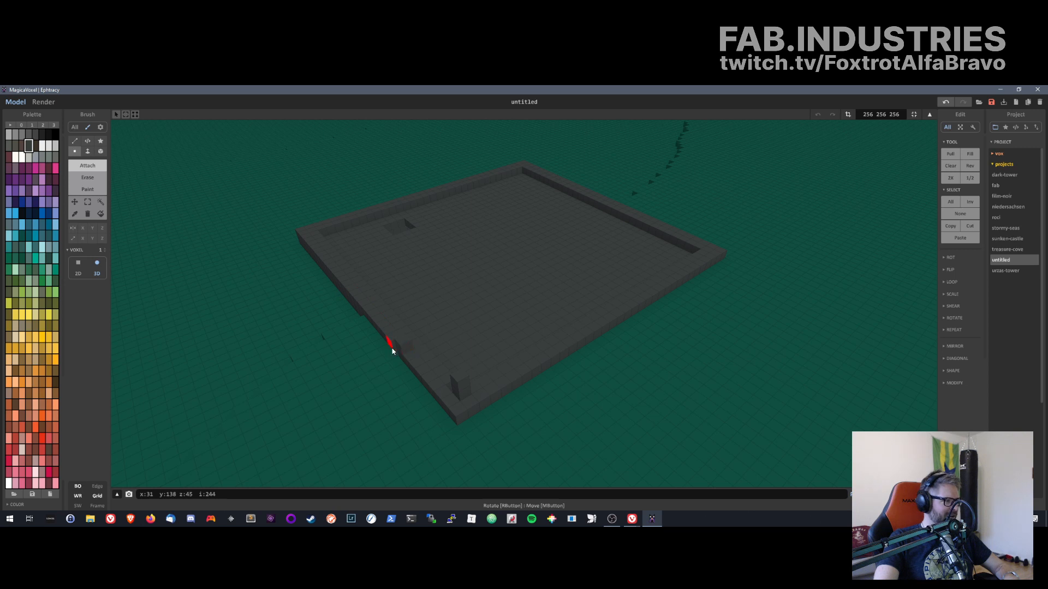
click(388, 347)
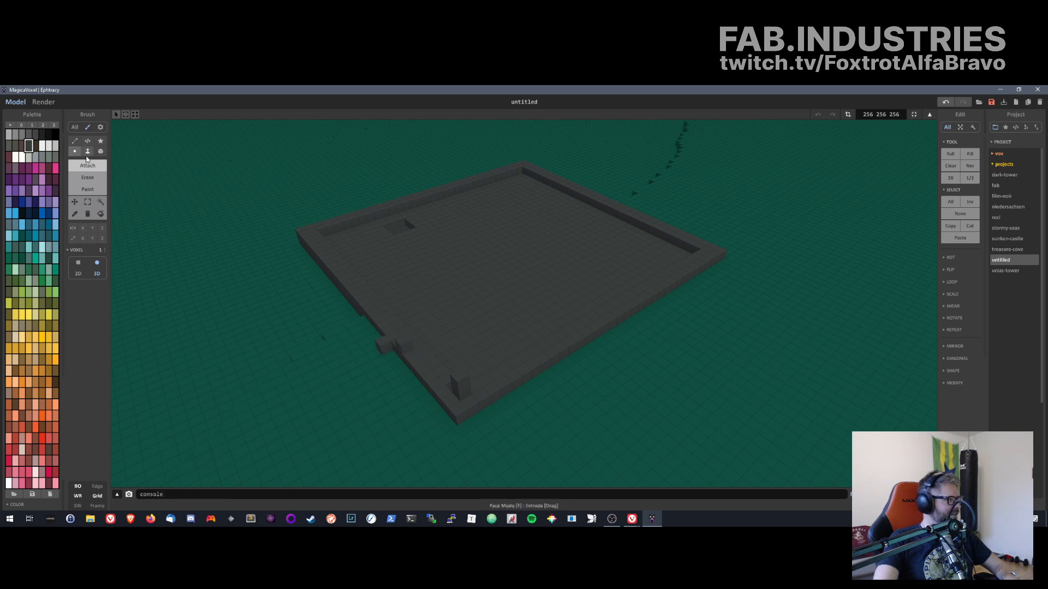
click(86, 177)
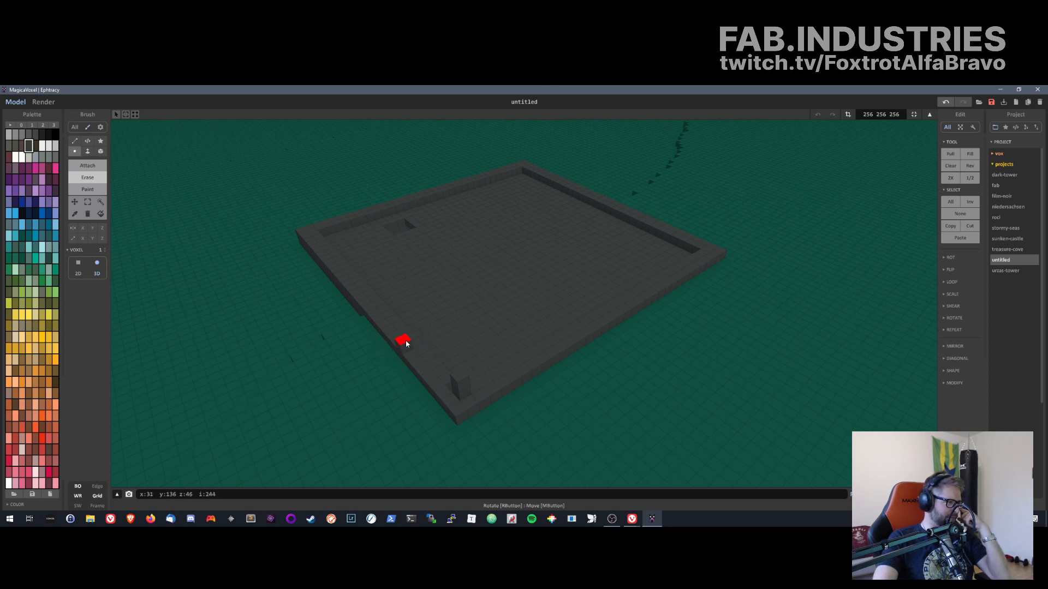
click(461, 393)
click(460, 386)
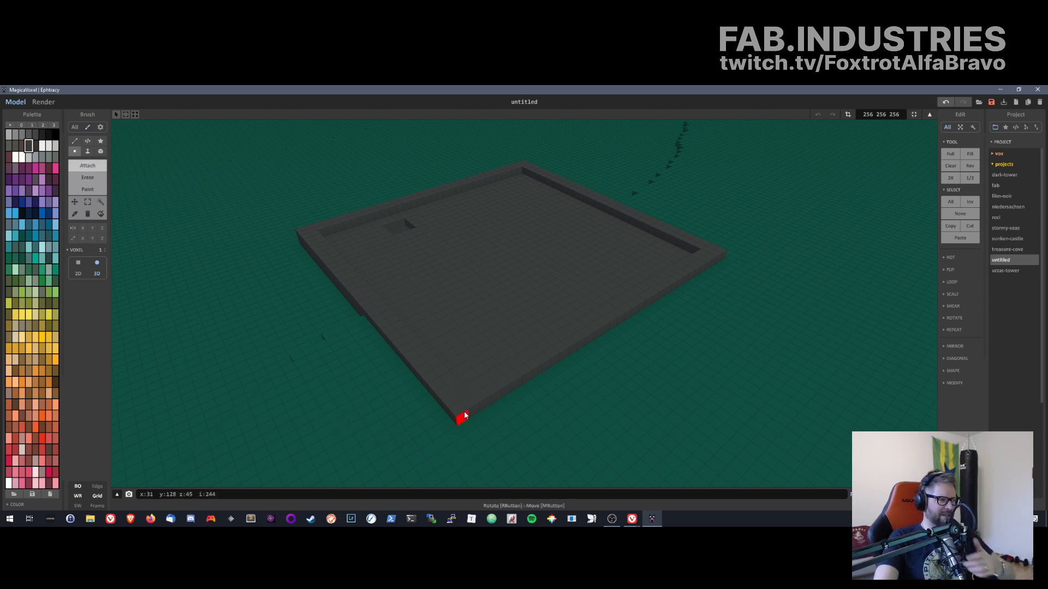
- Extrude the top face of the whole border upward in face mode to form walls around the slab
mouse_move(394, 385)
right_down()
mouse_move(508, 408)
mouse_move(678, 302)
mouse_move(648, 304)
mouse_move(655, 330)
mouse_move(361, 423)
mouse_move(390, 389)
right_up()
scroll(382, 399, up, 5)
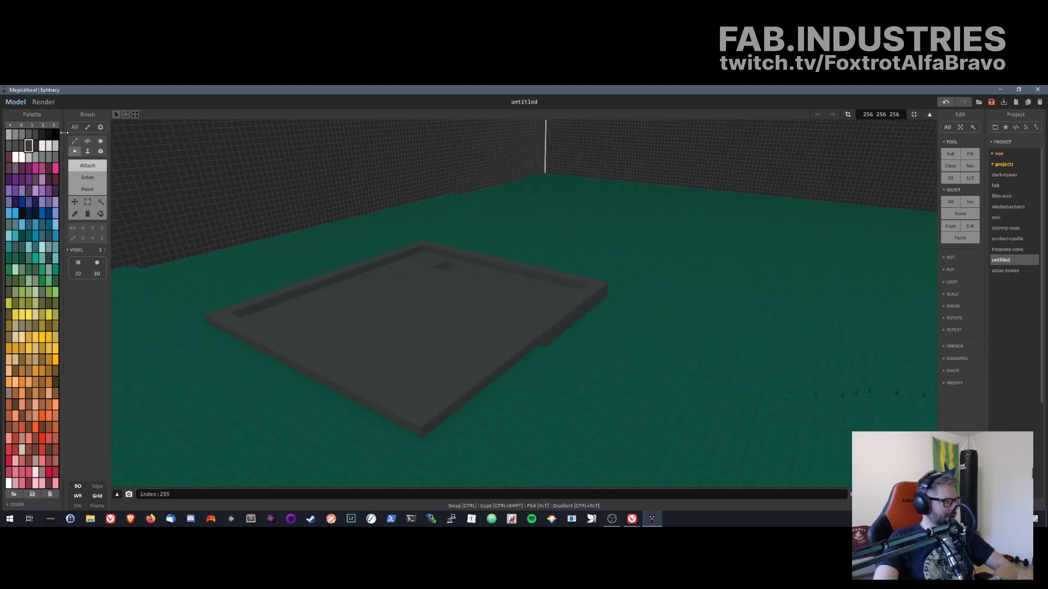
click(87, 151)
click(300, 363)
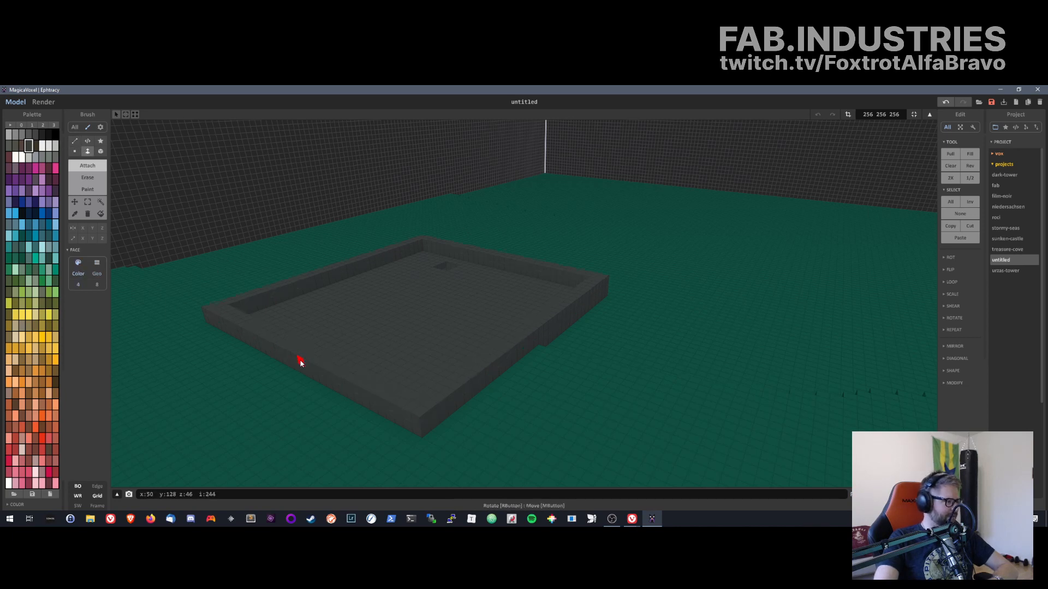
click(299, 358)
click(299, 350)
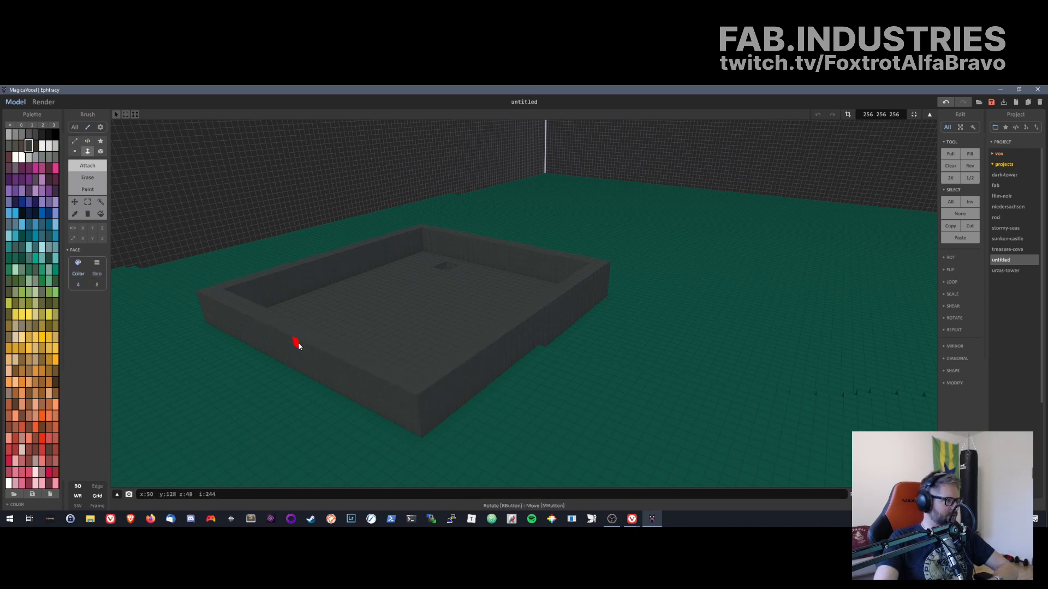
click(298, 339)
click(298, 327)
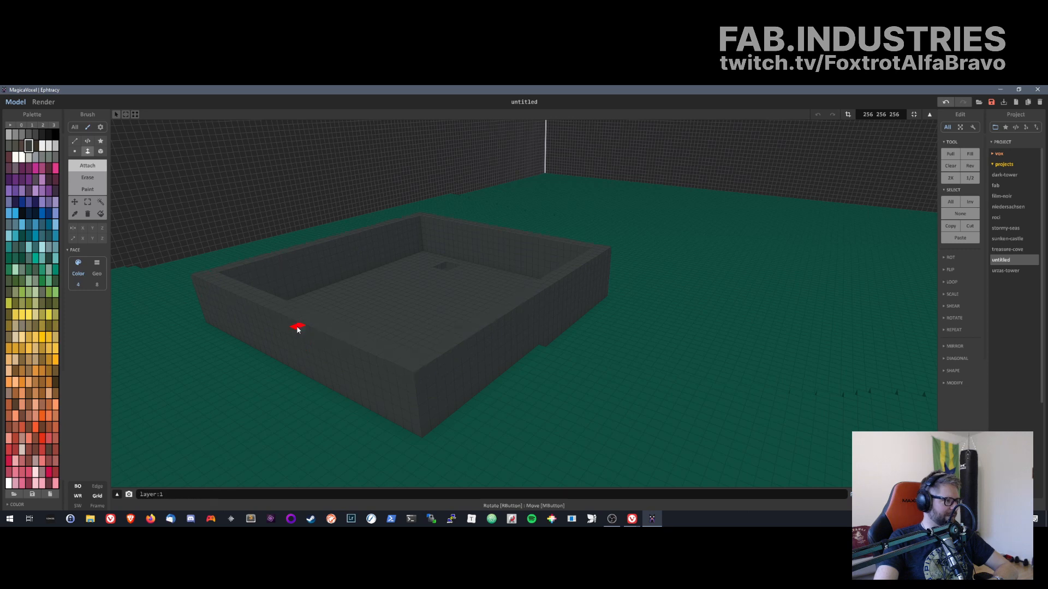
- Extrude the top face of the walls further upward to make the enclosure taller
right_drag(491, 367, 688, 299)
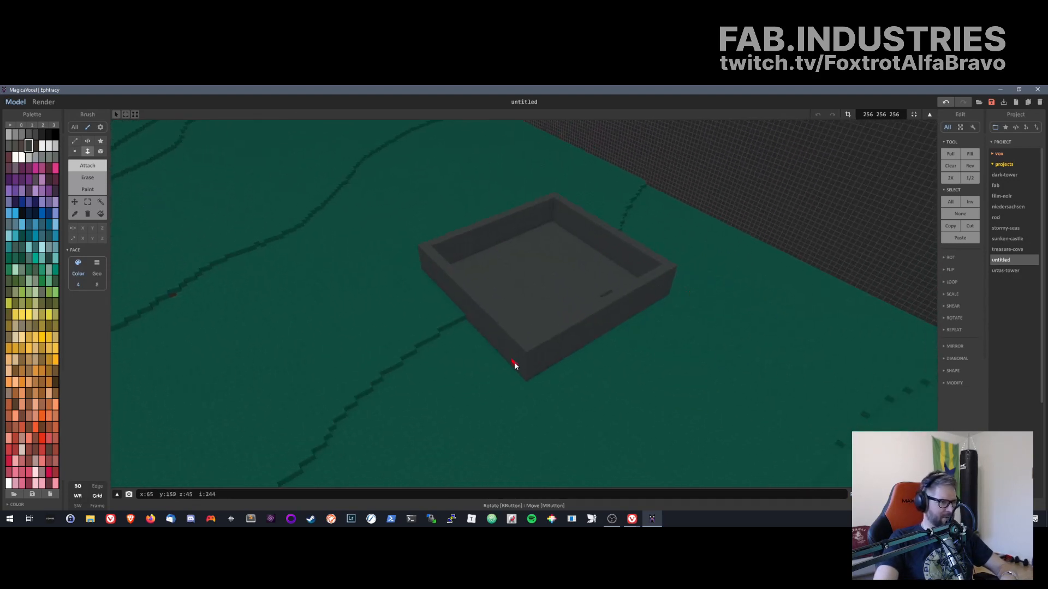
scroll(513, 365, up, 4)
right_drag(596, 374, 201, 355)
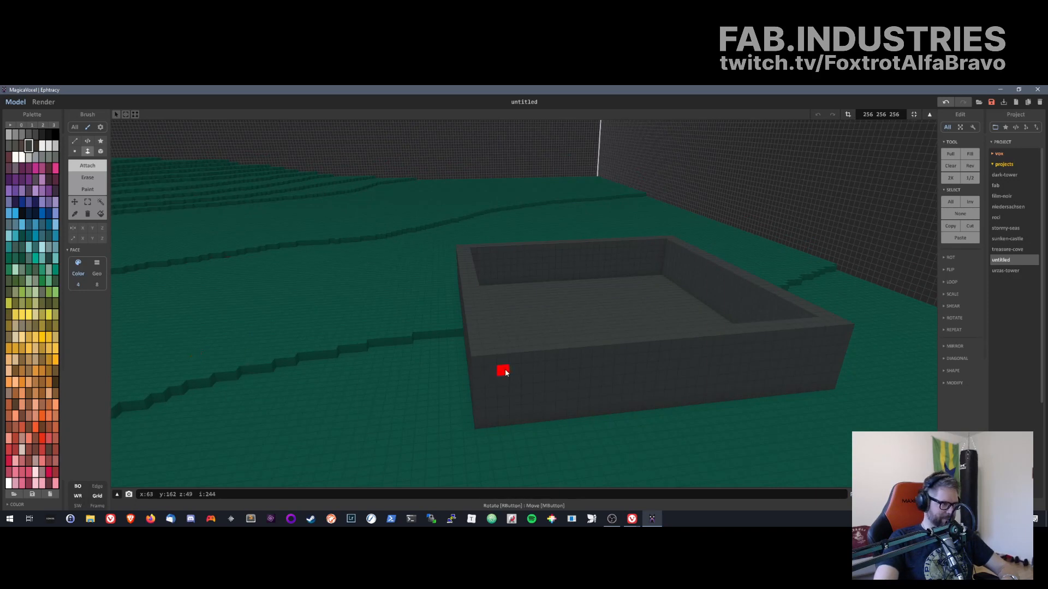
right_drag(596, 335, 542, 338)
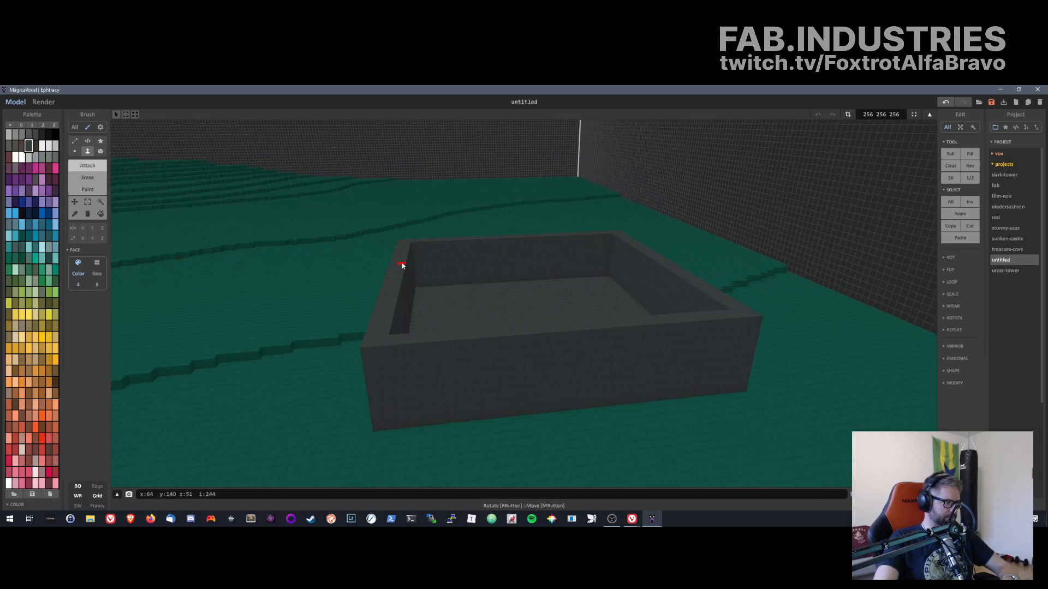
right_drag(401, 265, 400, 250)
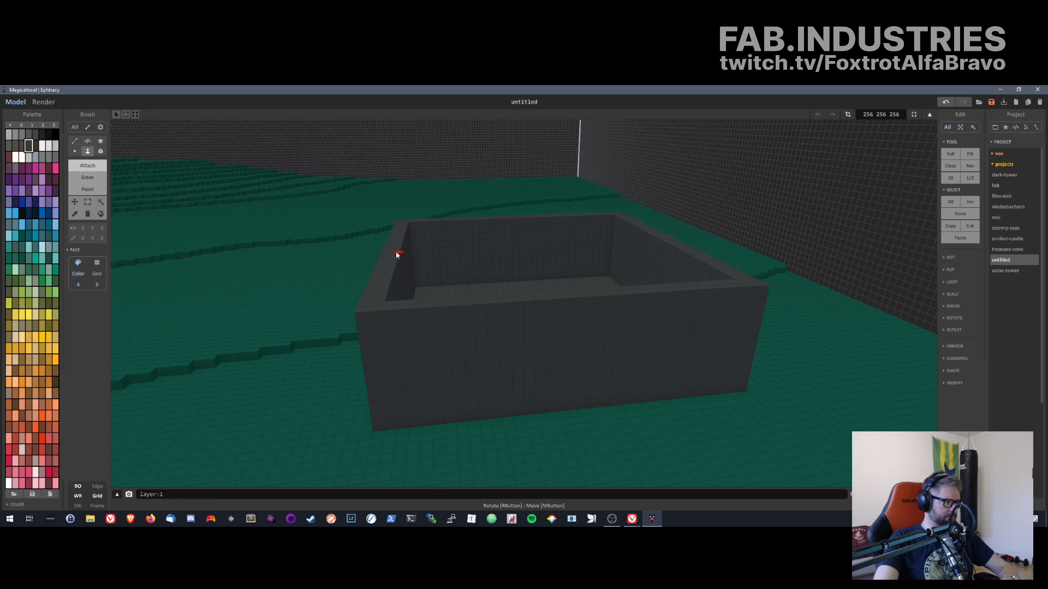
- Attach a one-voxel ledge along the inner face of the far wall, slightly below its top, in voxel mode
scroll(384, 299, up, 4)
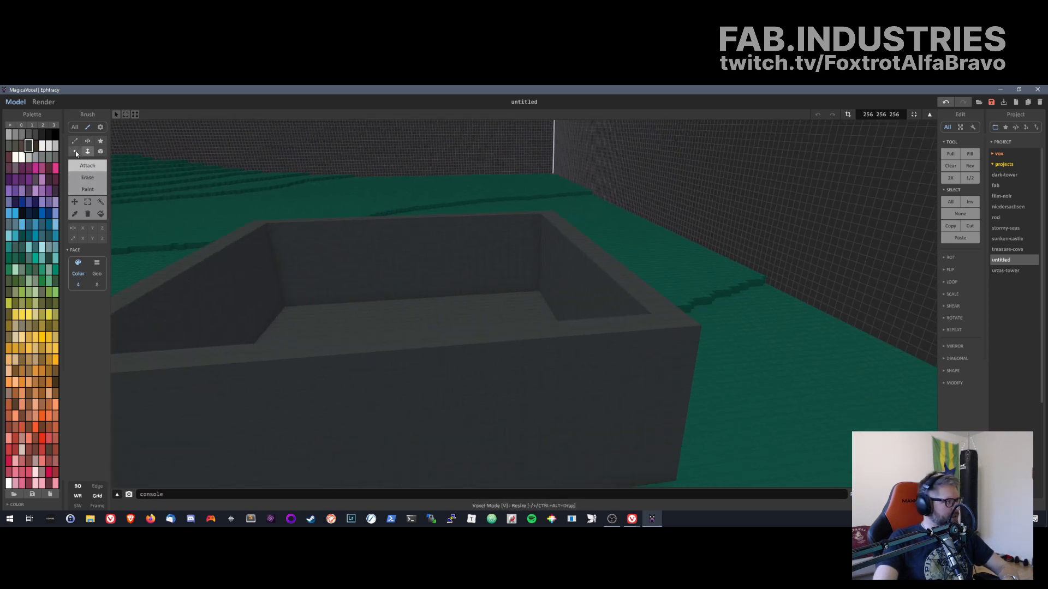
key(v)
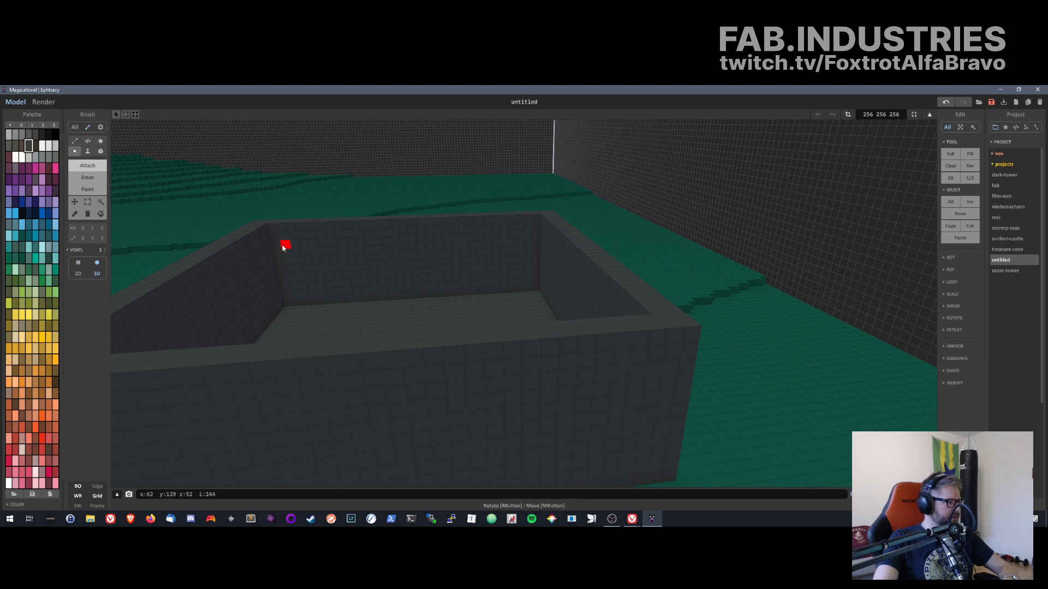
drag(286, 249, 310, 248)
drag(396, 243, 417, 243)
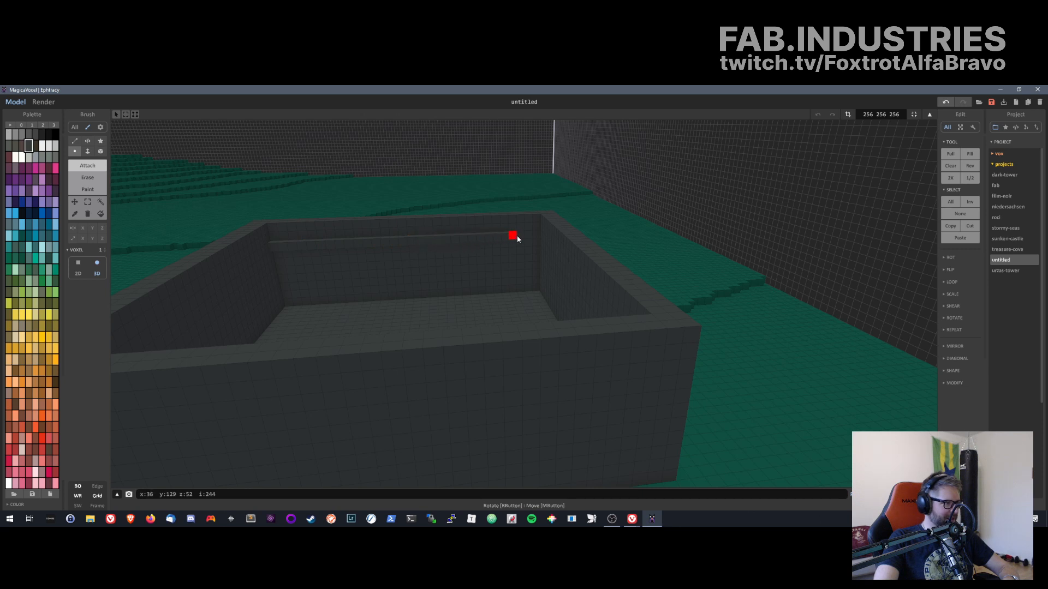
right_drag(487, 274, 449, 278)
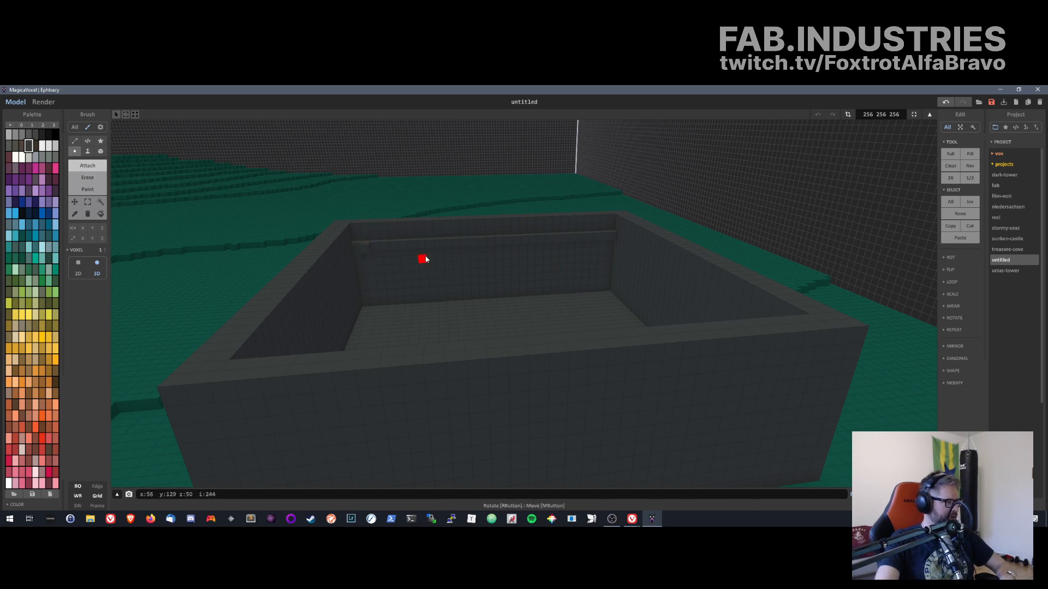
- Extrude the ledge across the enclosure and close the remaining gap to form an inset slab below the wall tops
click(87, 152)
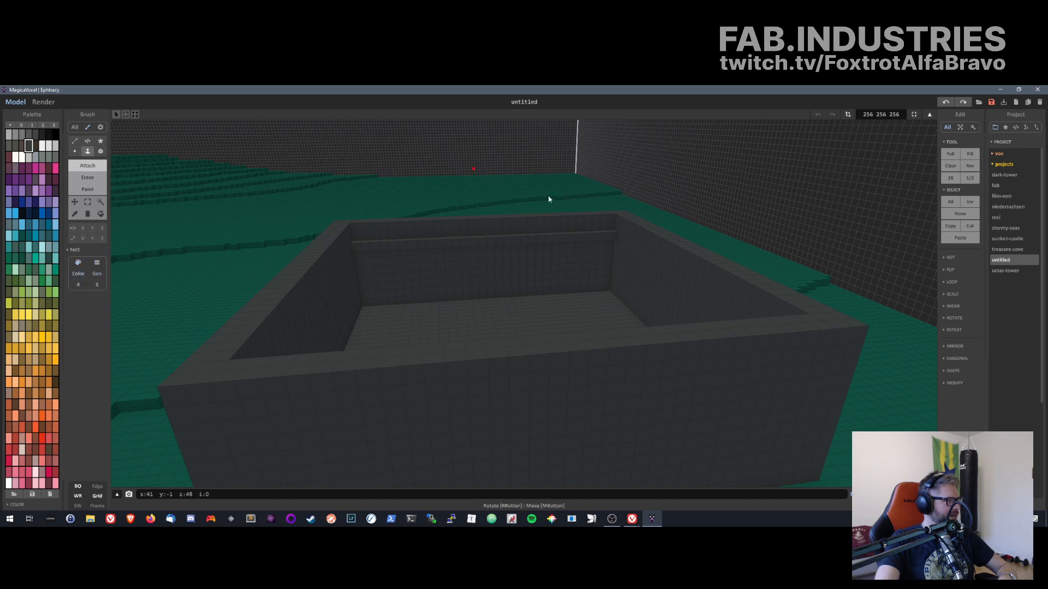
mouse_move(498, 241)
mouse_down()
mouse_move(512, 330)
mouse_move(492, 319)
mouse_up()
right_drag(492, 319, 550, 322)
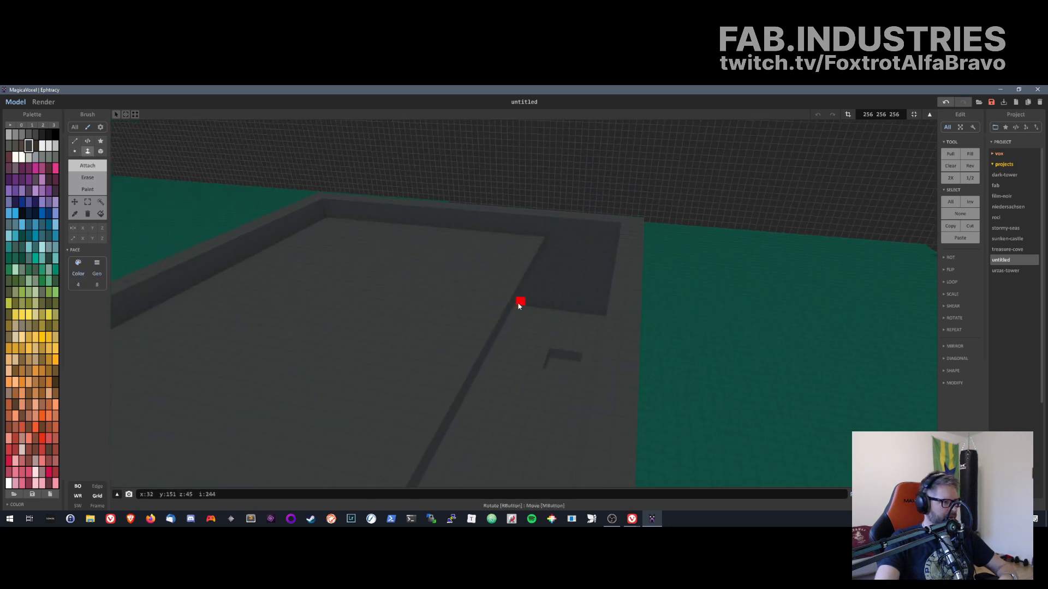
middle_drag(633, 309, 584, 343)
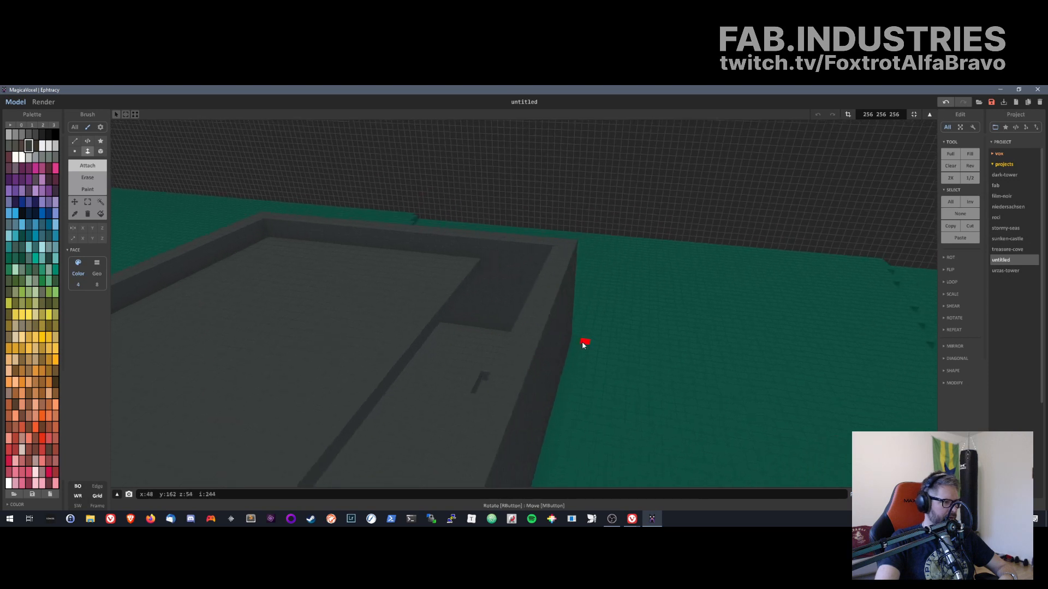
right_drag(585, 343, 481, 270)
drag(482, 274, 534, 299)
right_drag(435, 319, 642, 190)
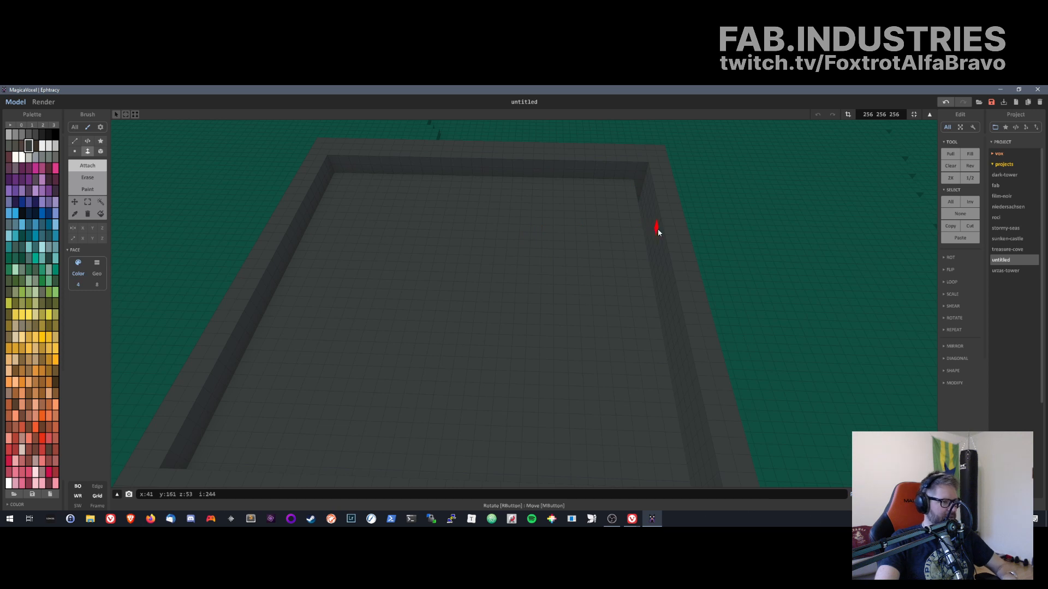
- Try to extrude the inner wall face above the inset slab and undo the extrusion
middle_drag(650, 233, 624, 218)
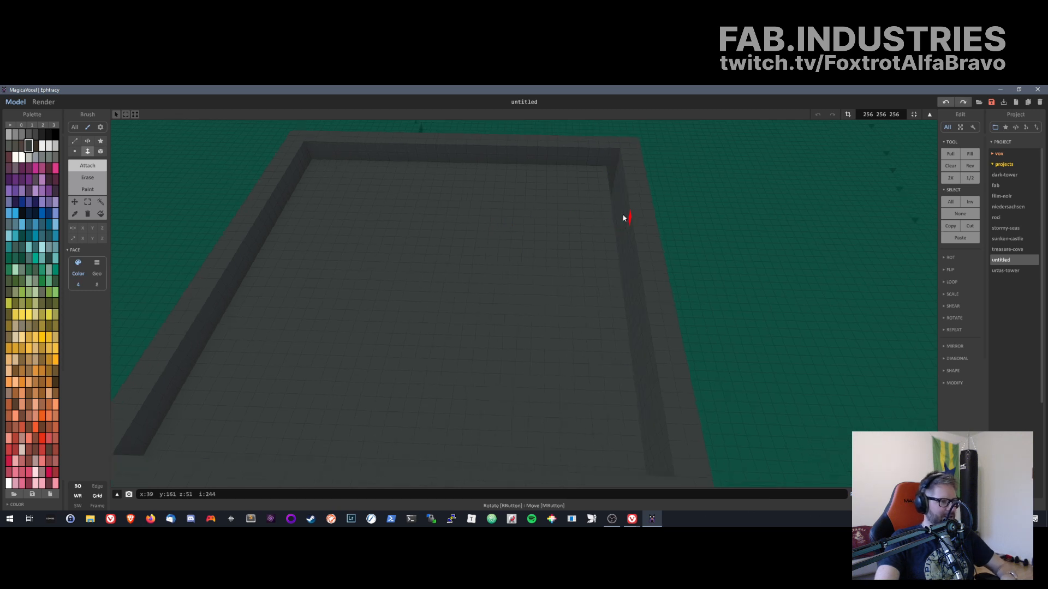
click(613, 171)
key(ctrl+z)
right_drag(613, 171, 396, 177)
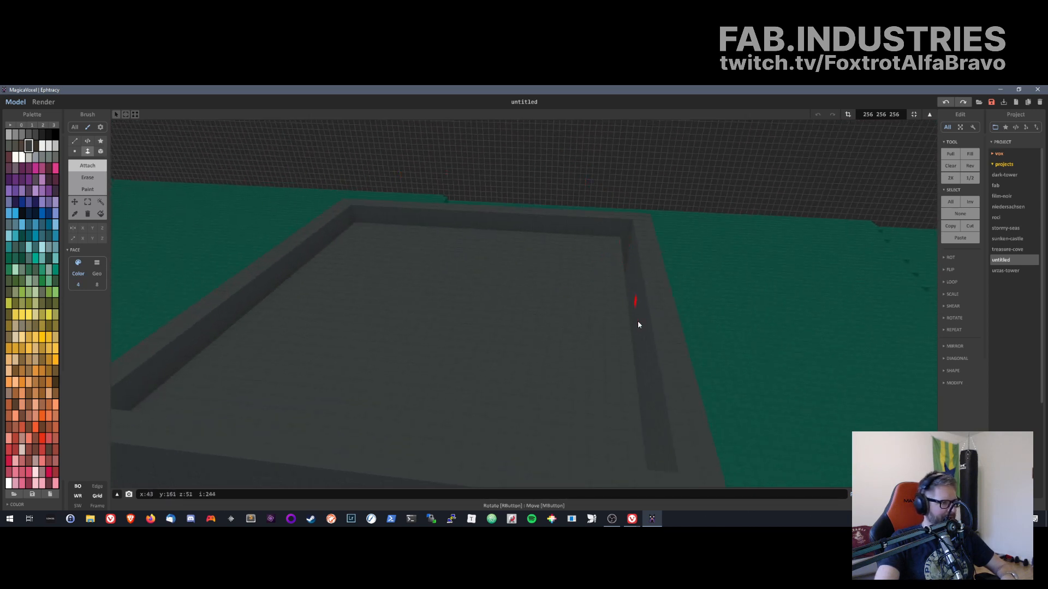
right_drag(638, 324, 496, 343)
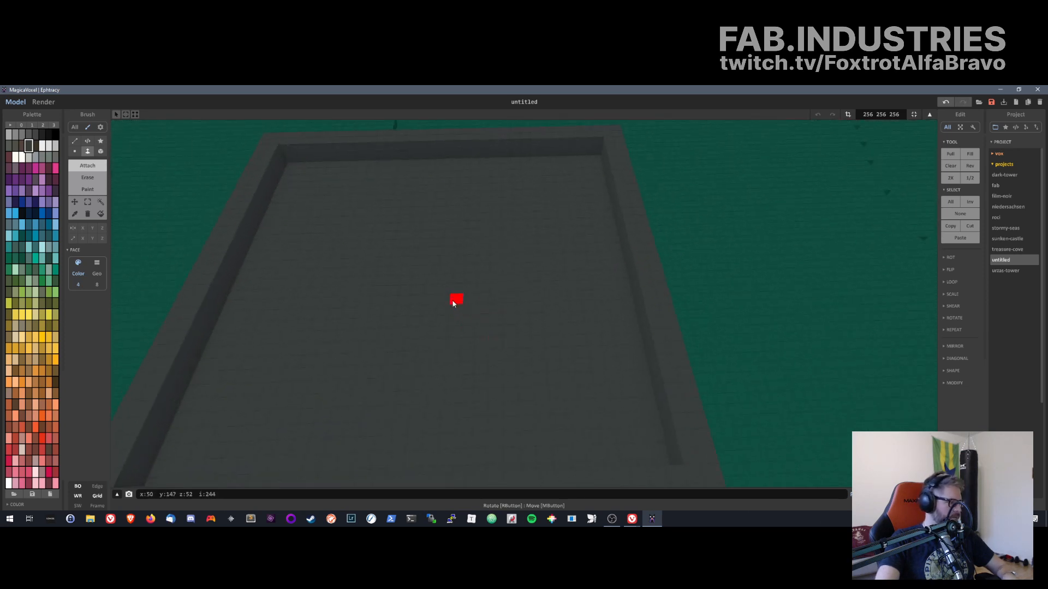
- Try erasing the inset slab's entire top face in face mode and undo the erasure
mouse_move(338, 302)
right_down()
mouse_move(117, 211)
mouse_move(90, 183)
mouse_move(198, 174)
right_up()
click(309, 178)
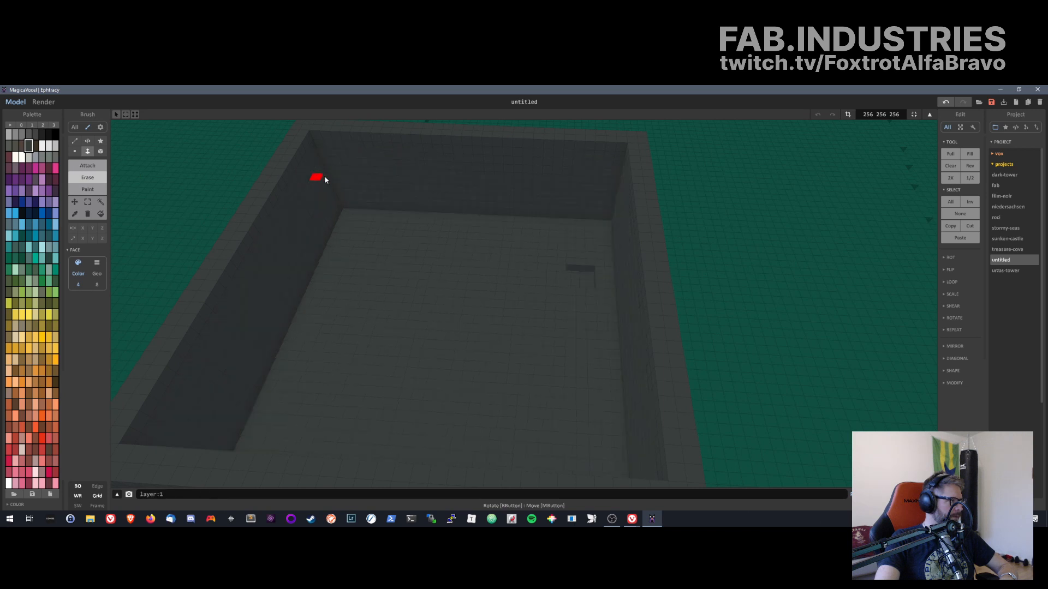
key(ctrl+z)
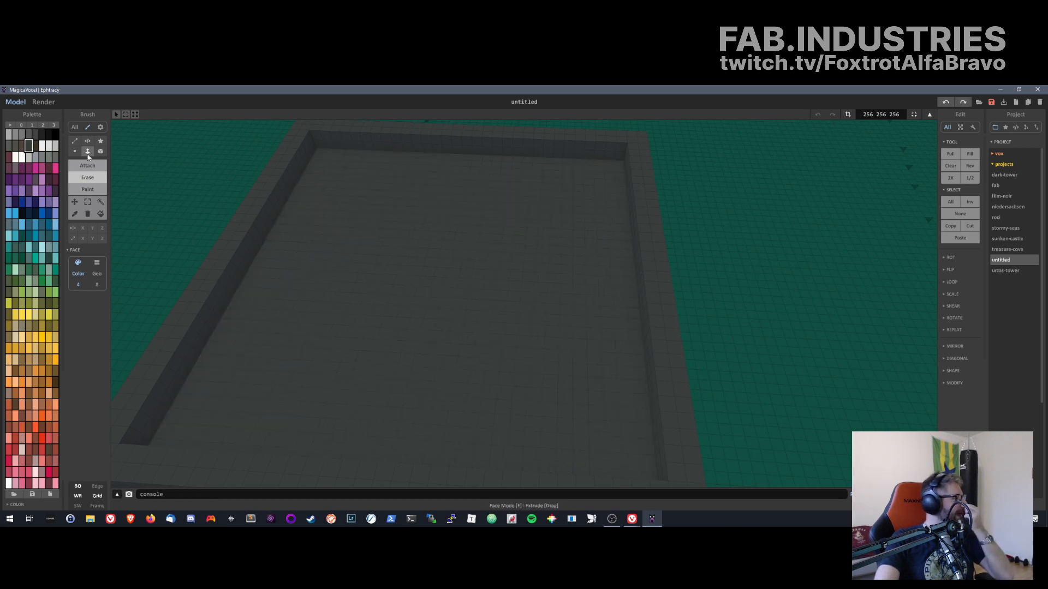
- Erase a rectangular opening down through one corner of the inset slab in voxel mode
key(v)
click(318, 159)
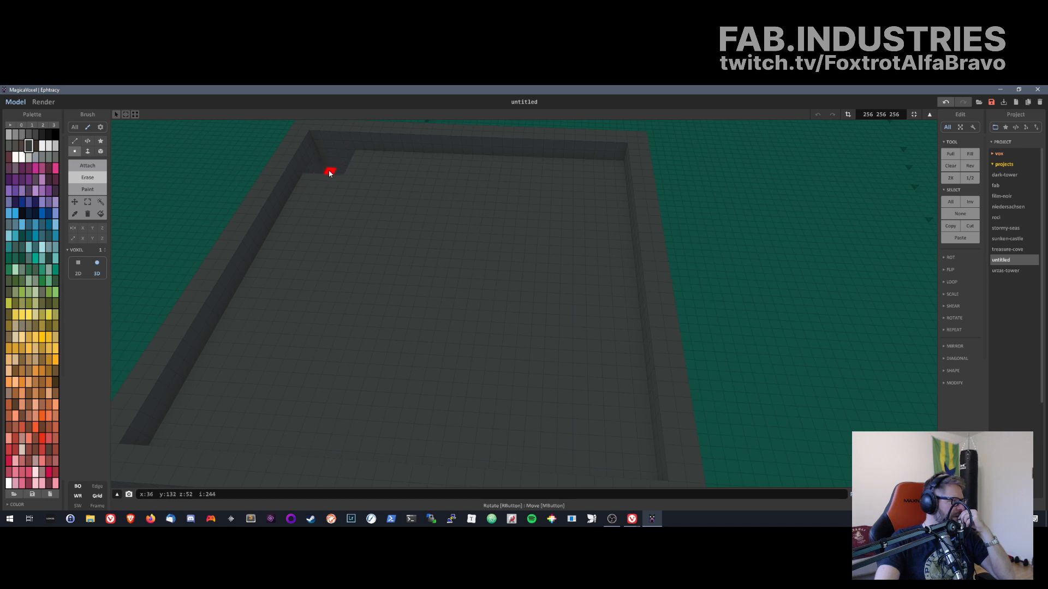
right_drag(309, 228, 480, 416)
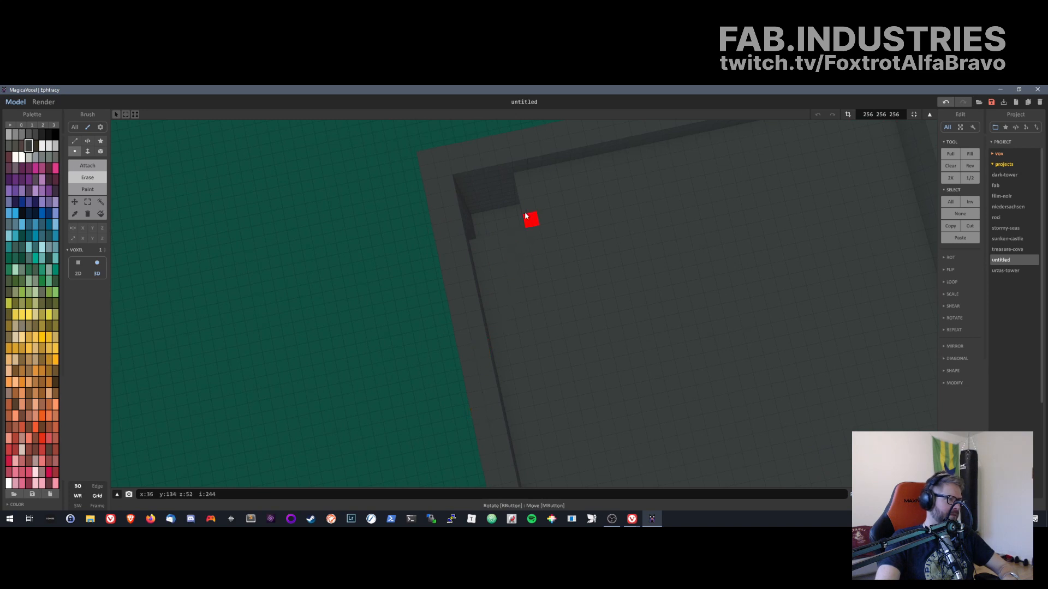
click(565, 184)
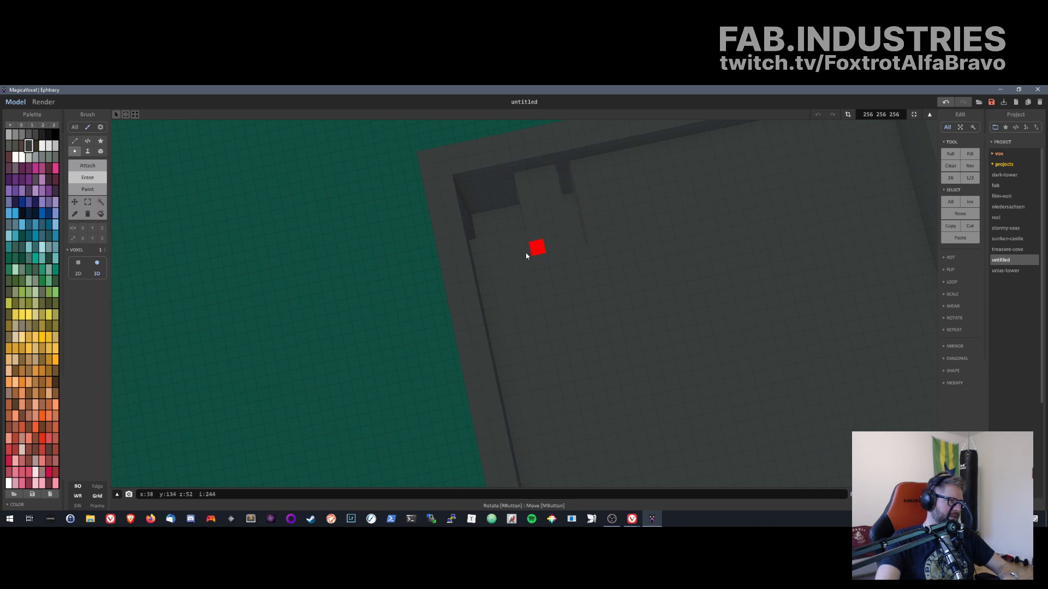
mouse_move(480, 257)
mouse_down()
mouse_move(551, 243)
mouse_move(566, 253)
mouse_up()
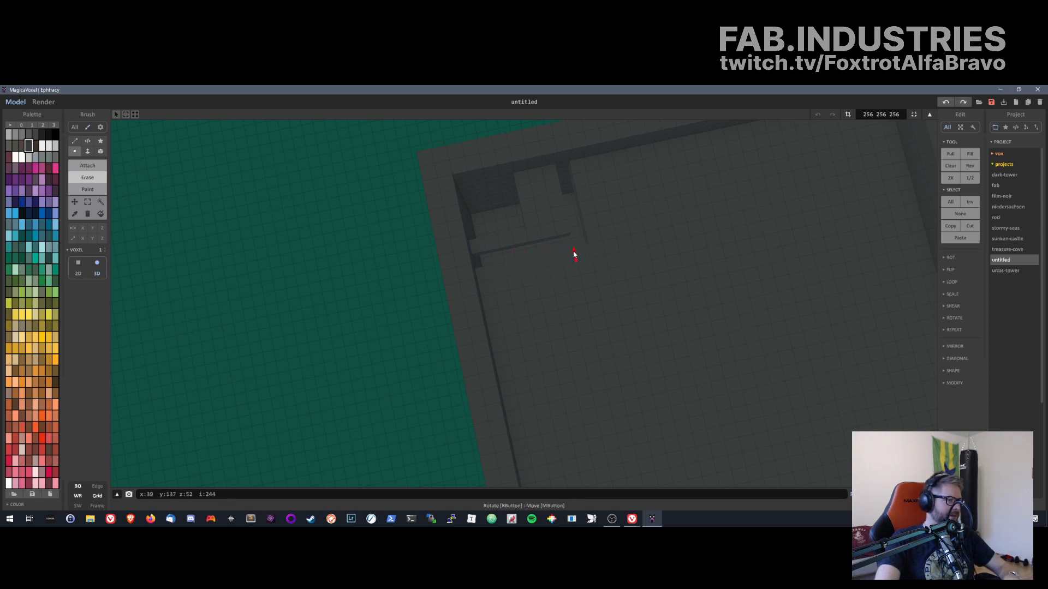
right_drag(568, 292, 575, 269)
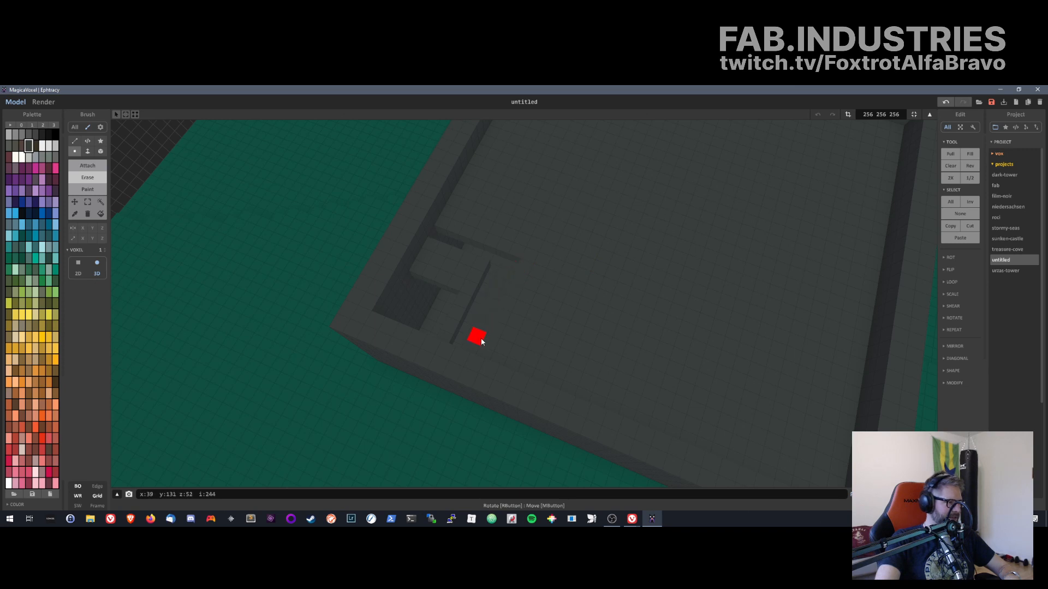
right_drag(477, 334, 475, 298)
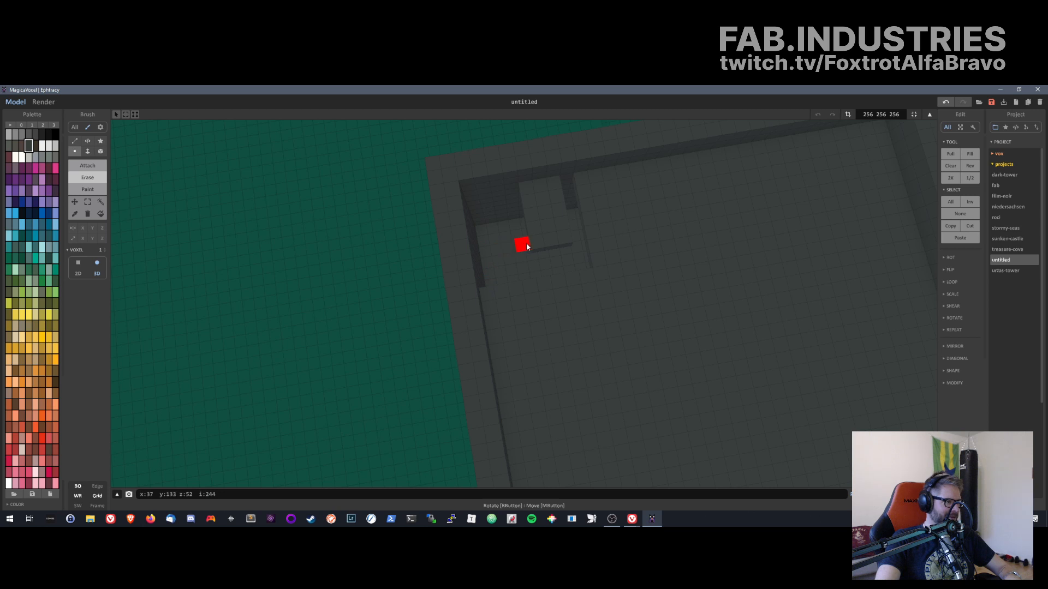
drag(556, 216, 539, 218)
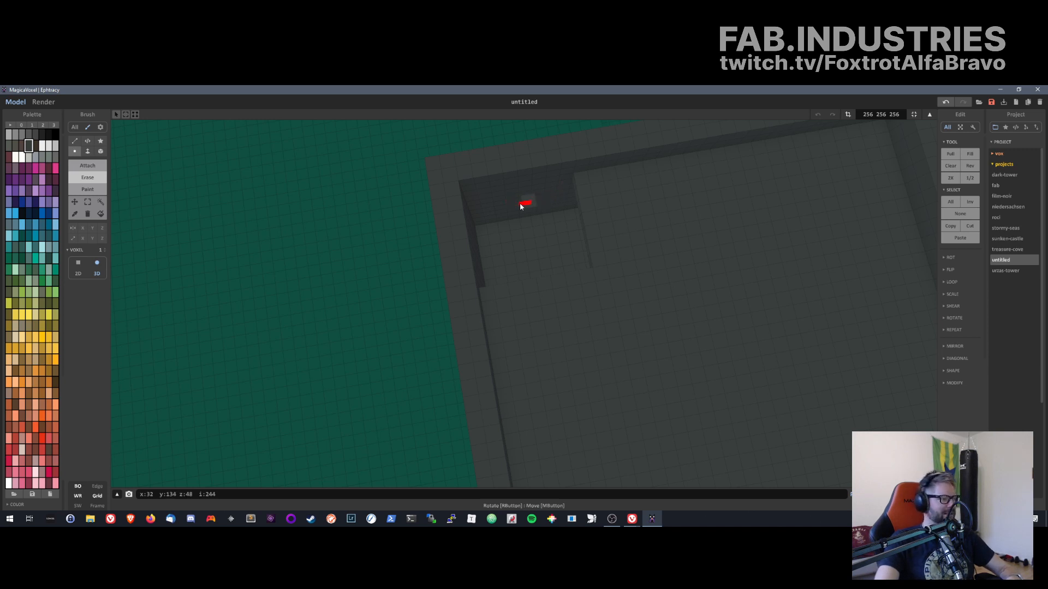
- Attach a one-voxel ledge along the inner face of the wall on the side facing the corner opening
right_drag(528, 204, 346, 234)
right_drag(446, 339, 355, 220)
scroll(315, 275, down, 10)
scroll(443, 276, up, 8)
scroll(440, 287, up, 5)
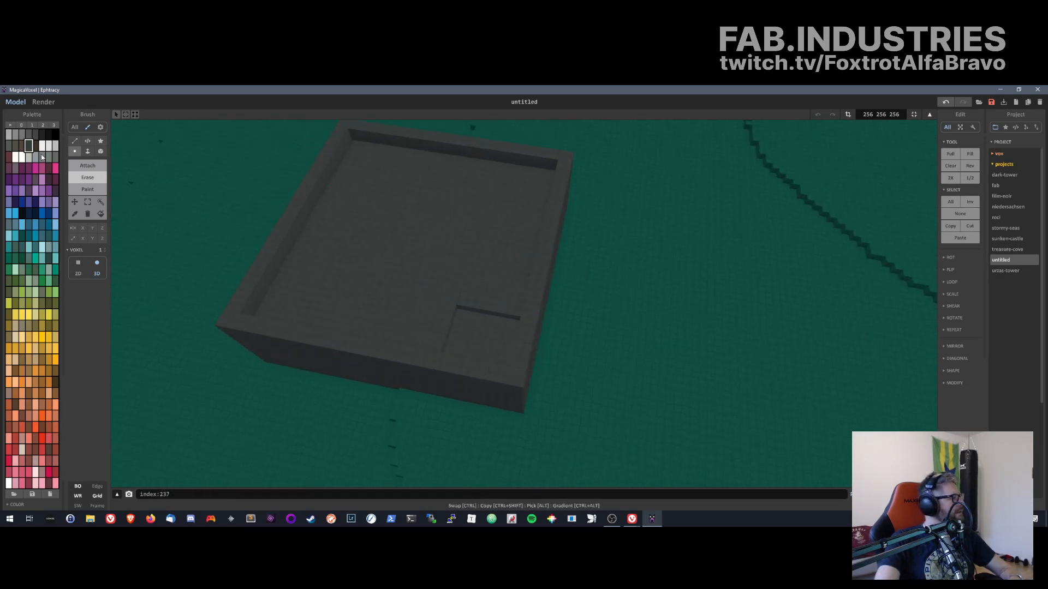
mouse_move(301, 250)
right_down()
mouse_move(335, 233)
mouse_move(286, 271)
mouse_move(234, 287)
mouse_move(295, 288)
mouse_move(369, 202)
right_up()
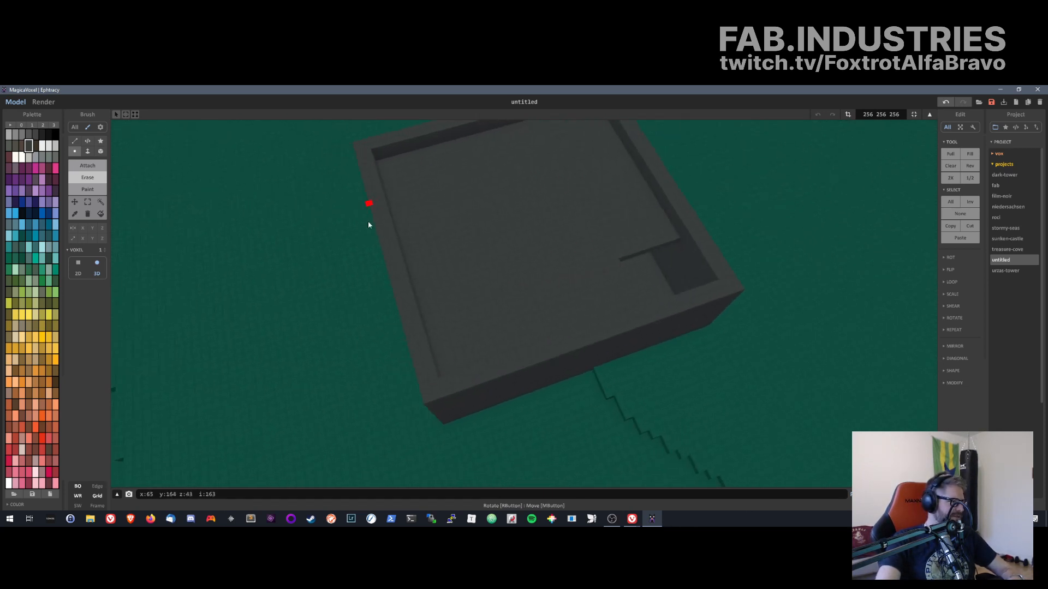
right_drag(387, 241, 358, 232)
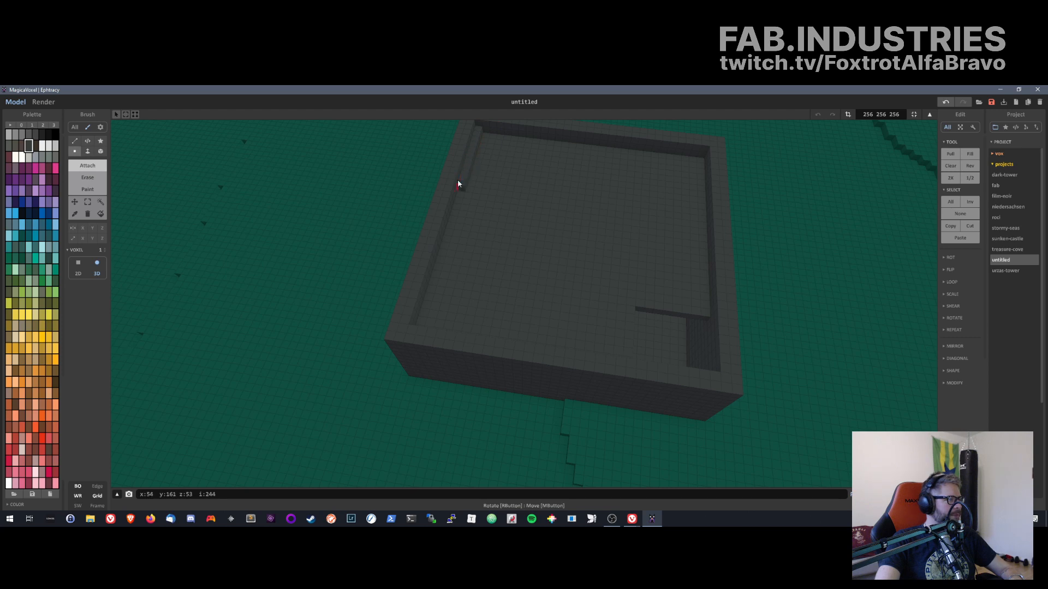
right_drag(443, 220, 624, 262)
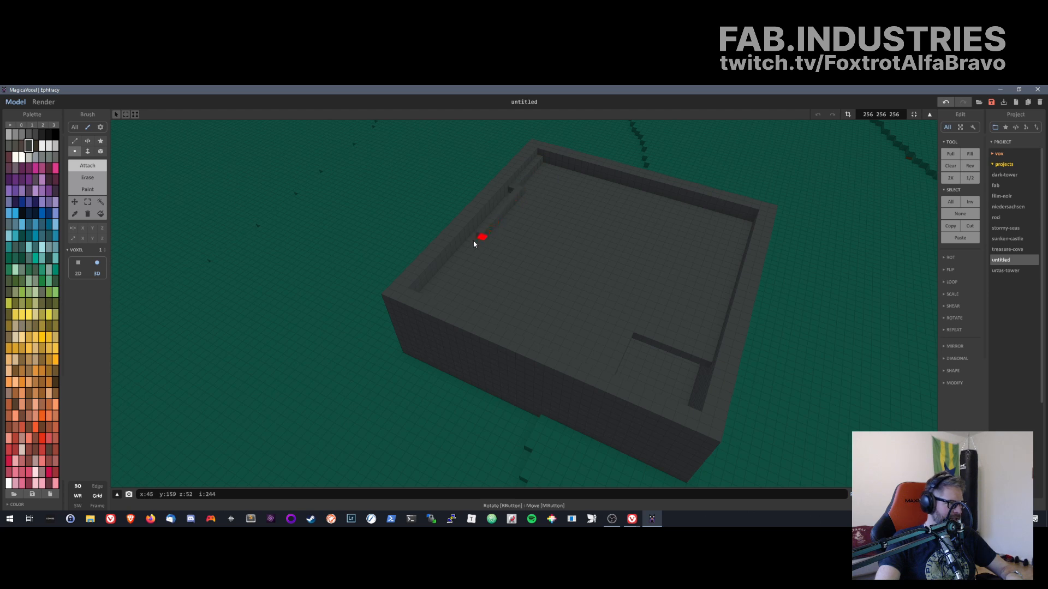
right_drag(428, 295, 469, 238)
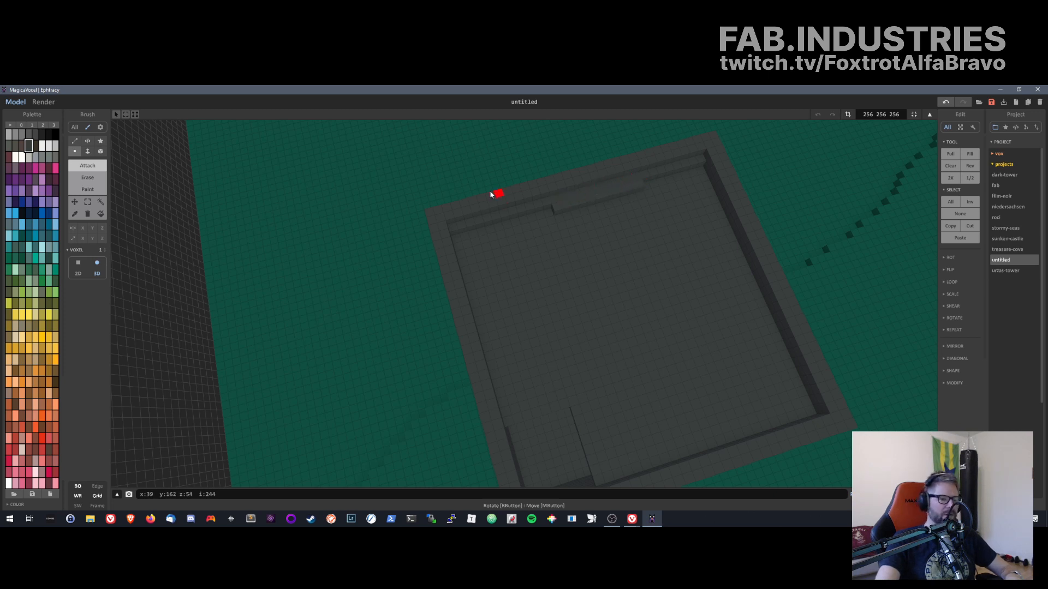
click(85, 167)
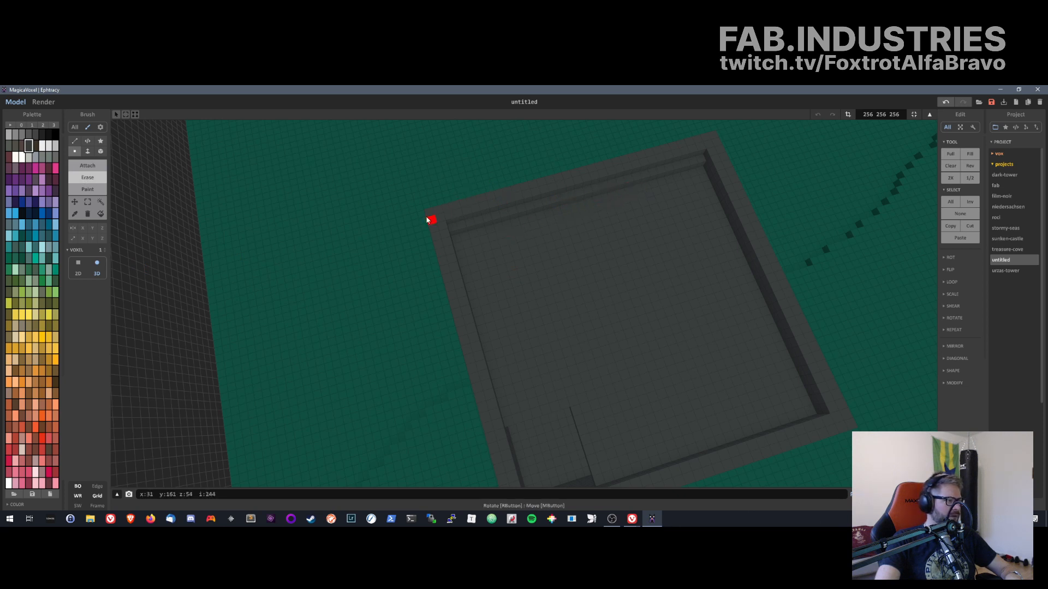
- Erase the first stretch of that wall's outer top row, two layers deep, starting at the corner
right_drag(453, 227, 542, 198)
right_drag(449, 273, 490, 298)
click(576, 329)
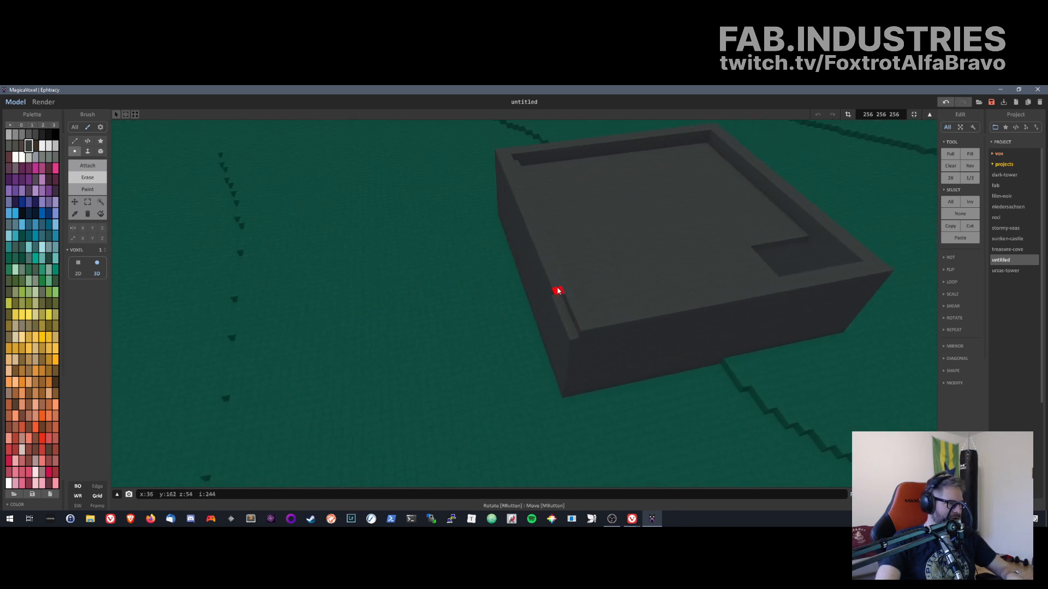
right_drag(533, 240, 591, 304)
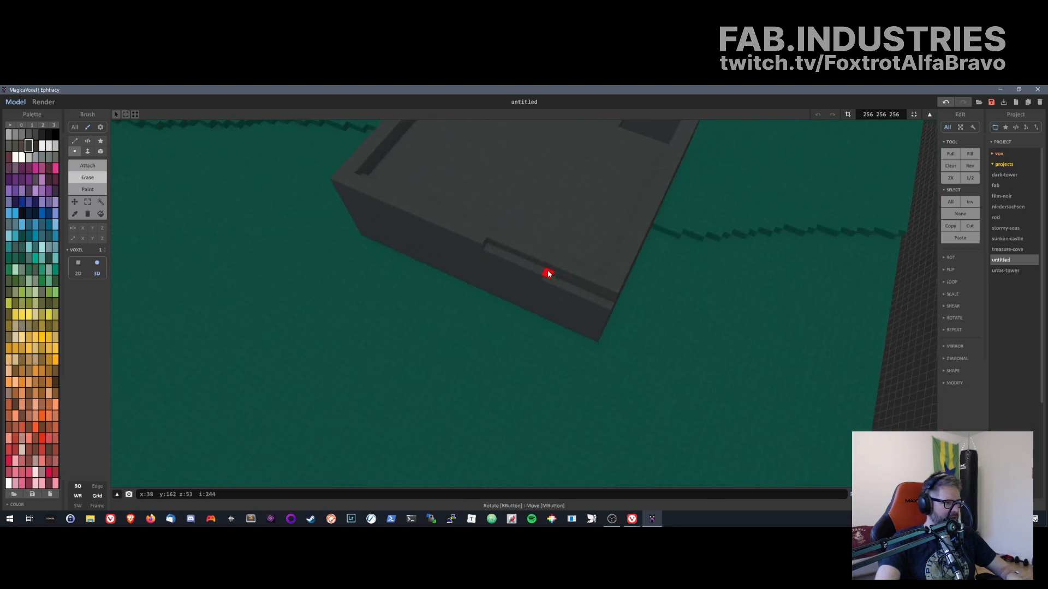
right_drag(432, 257, 456, 343)
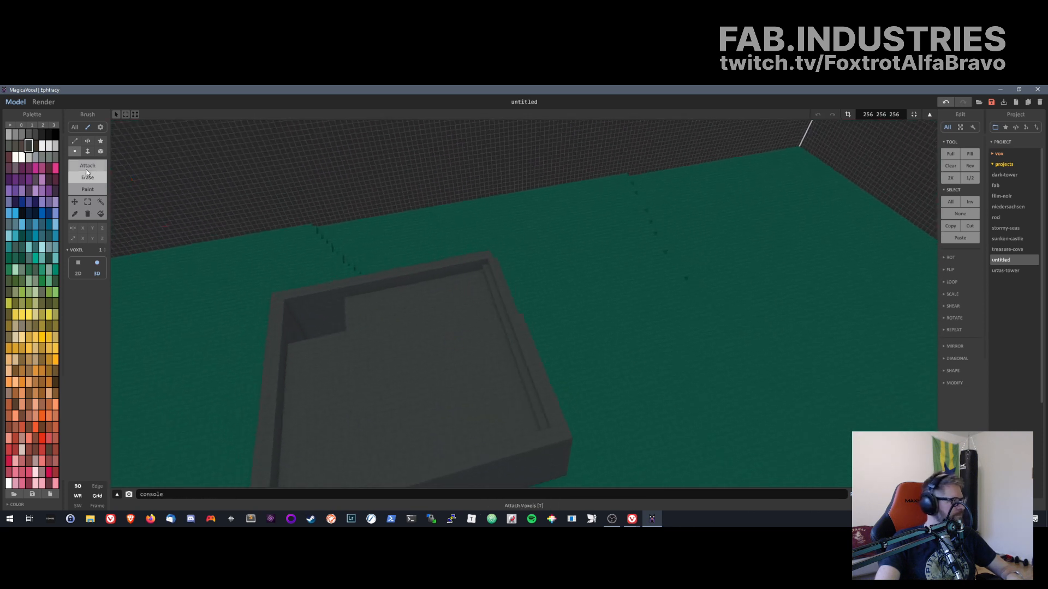
- Try erasing voxels further along the wall's outer top edge and undo the erasure
click(93, 153)
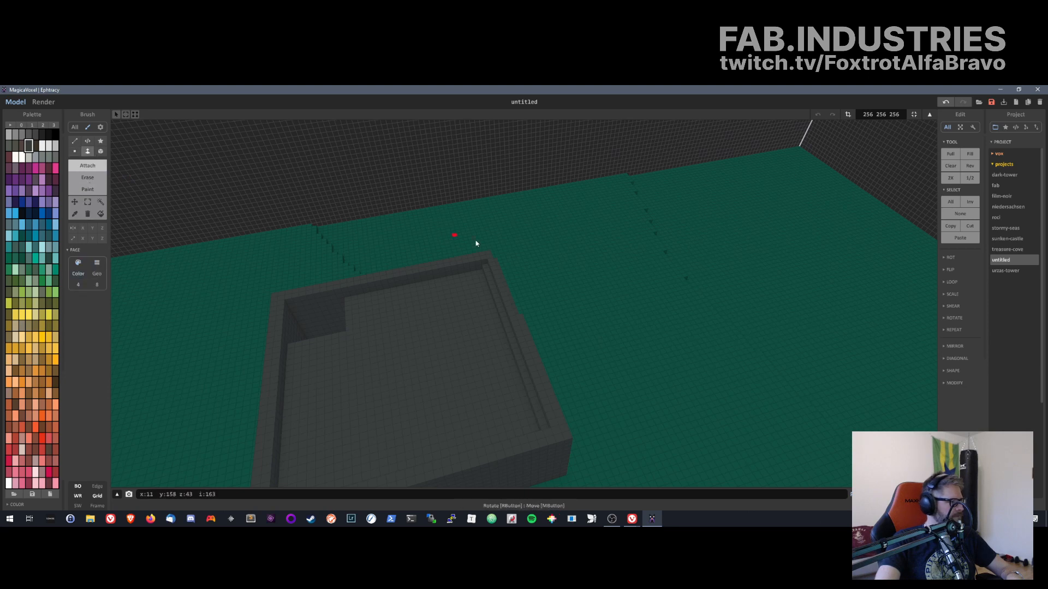
mouse_move(519, 333)
right_down()
mouse_move(479, 355)
mouse_move(453, 342)
mouse_move(468, 351)
right_up()
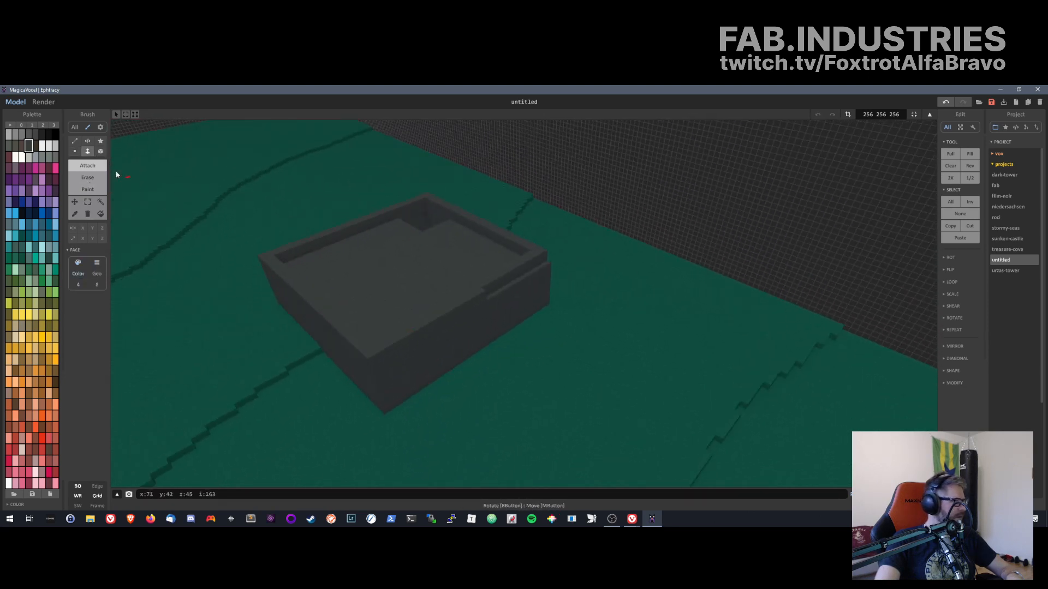
click(75, 151)
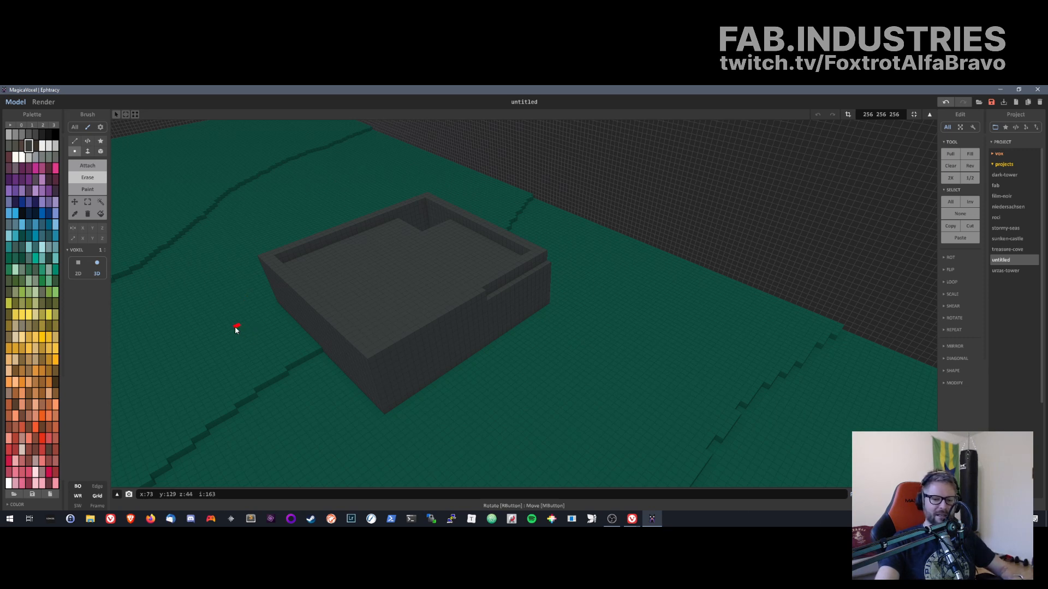
right_drag(232, 328, 381, 305)
scroll(381, 304, up, 3)
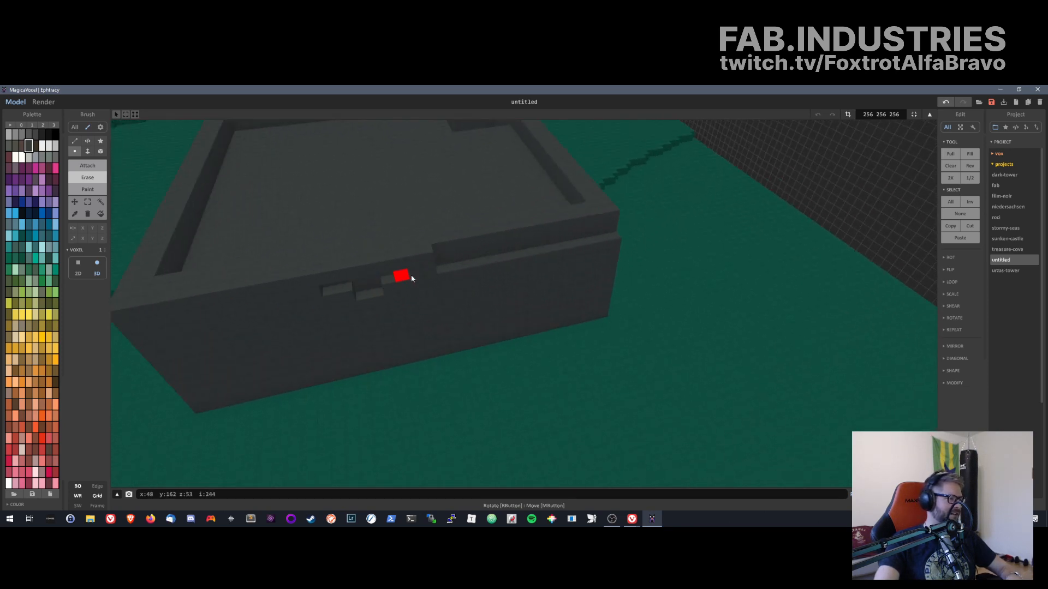
key(ctrl+z)
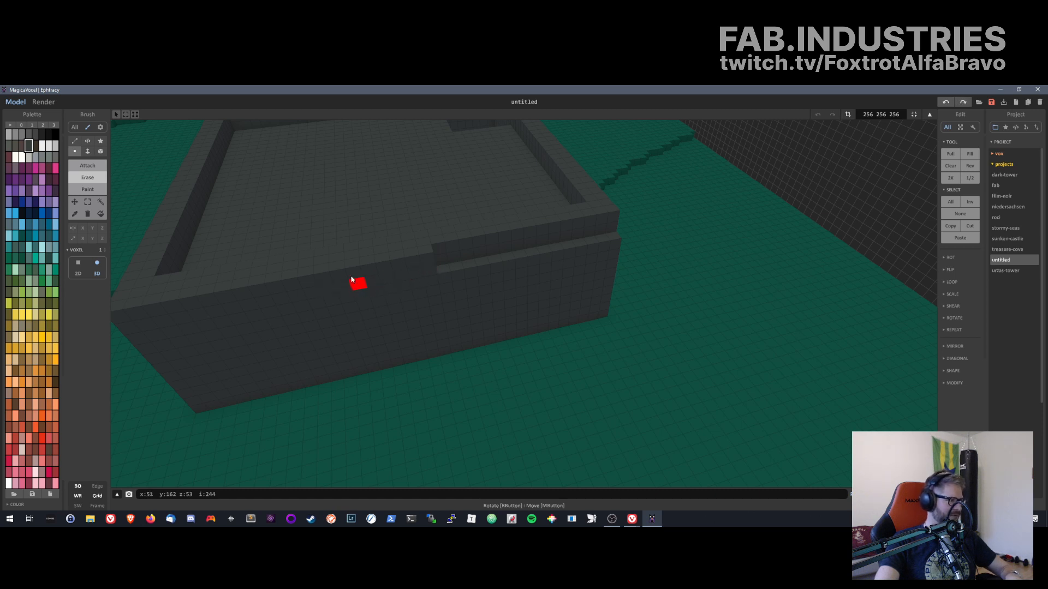
- Erase the rest of the wall's outer top row, two layers deep, up to the other corner
drag(385, 269, 420, 260)
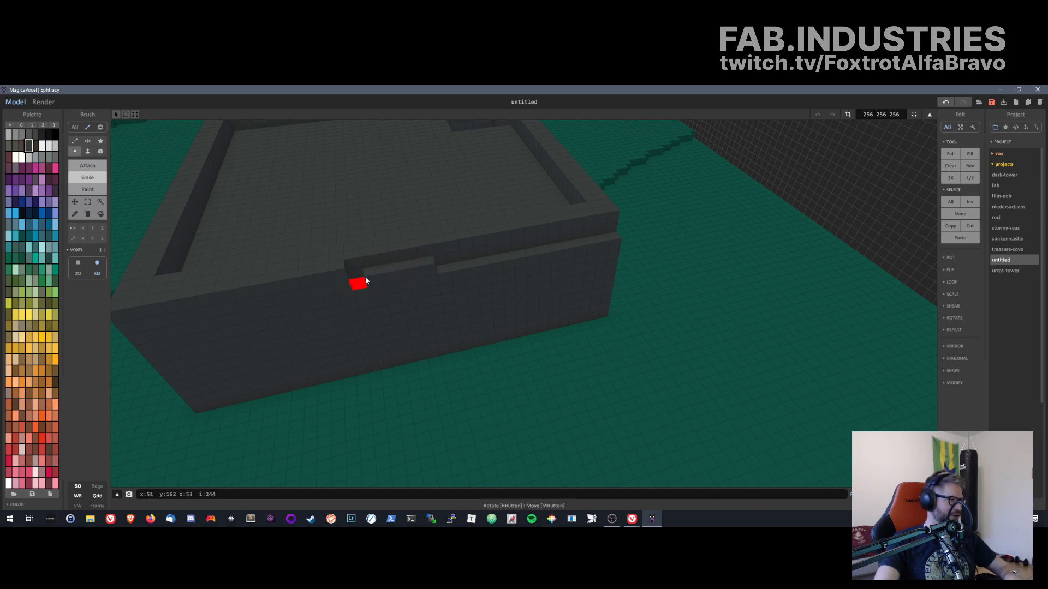
right_drag(355, 276, 465, 286)
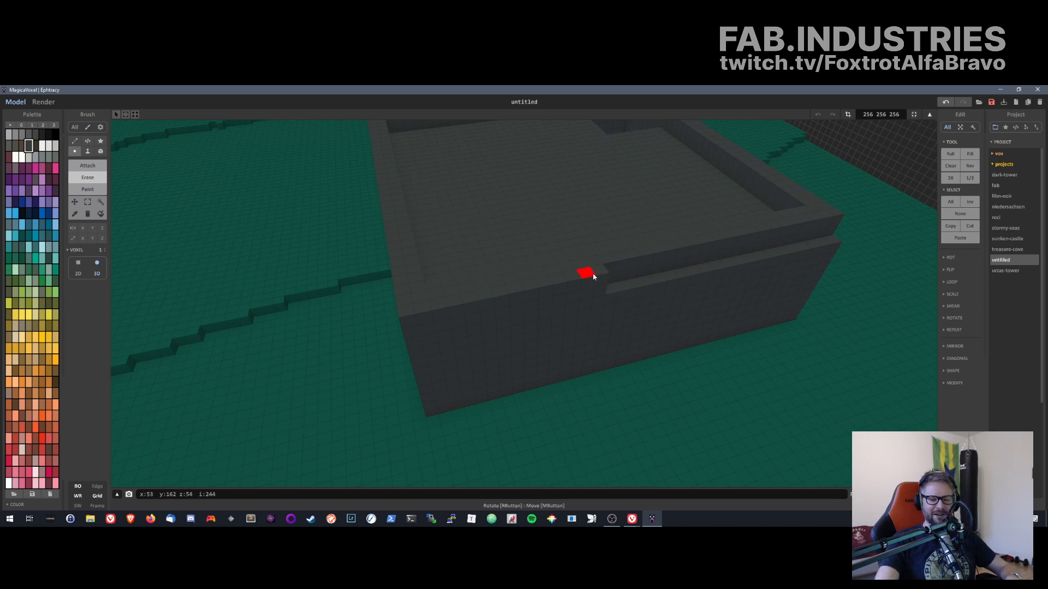
drag(587, 279, 428, 316)
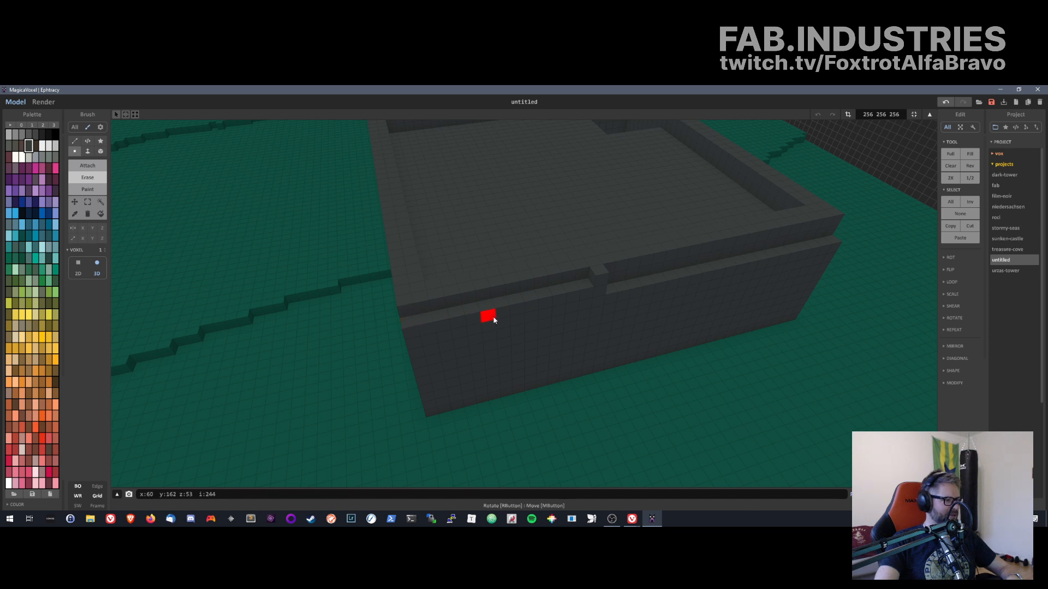
drag(598, 292, 480, 316)
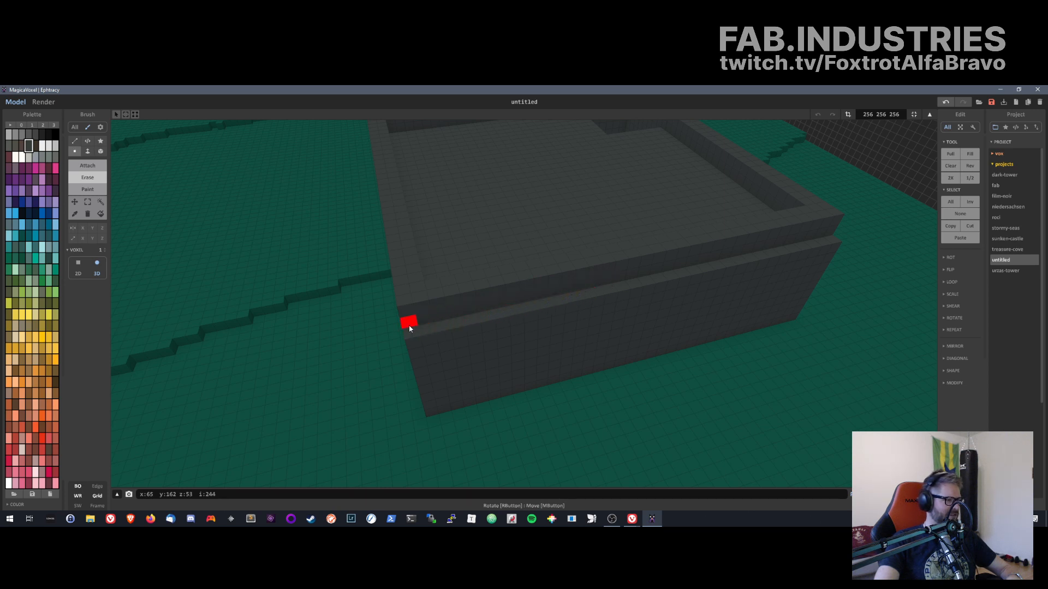
- Widen the outer step by erasing the next row of voxels, two layers deep, along the first stretch from the near corner
right_drag(412, 332, 532, 258)
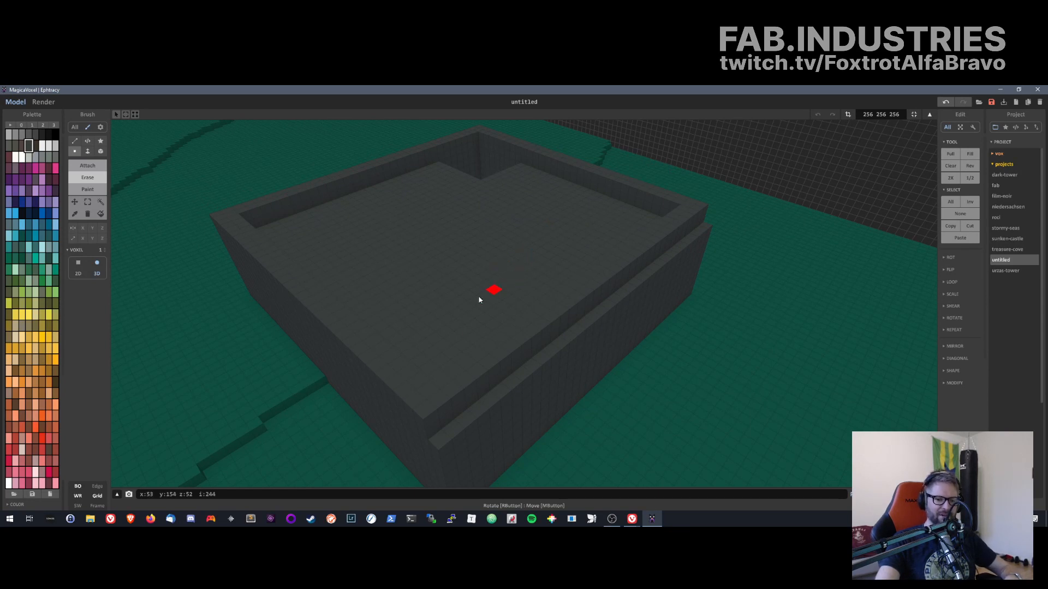
click(428, 421)
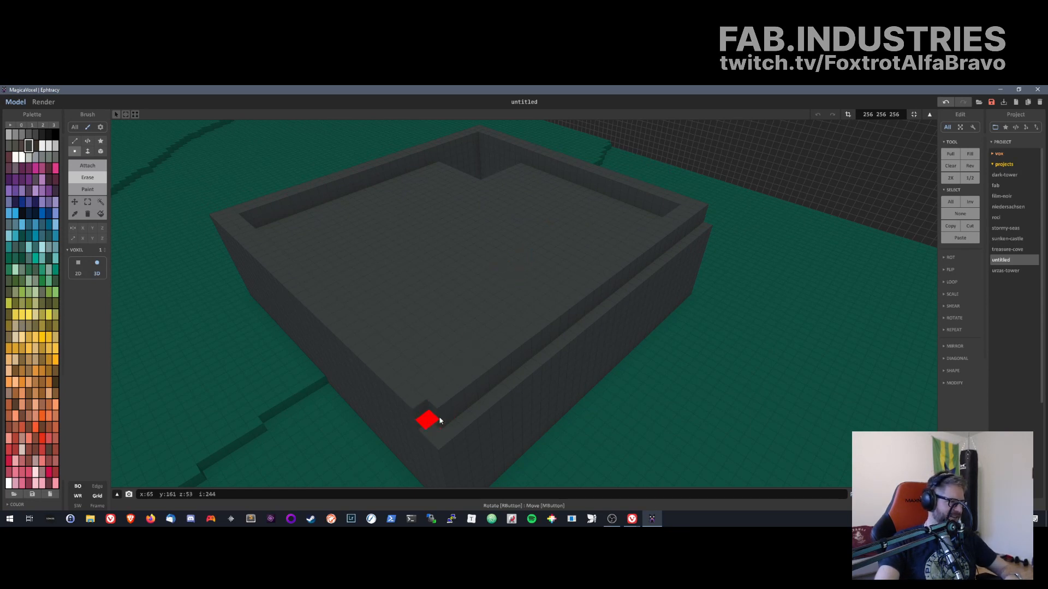
click(444, 411)
click(494, 380)
click(502, 374)
click(466, 383)
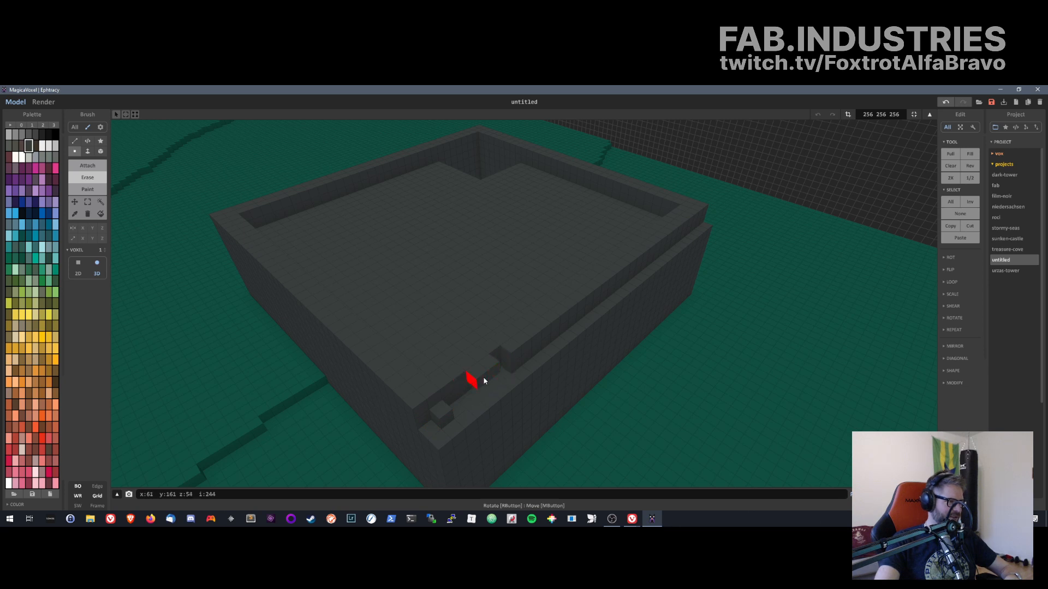
click(485, 377)
click(454, 406)
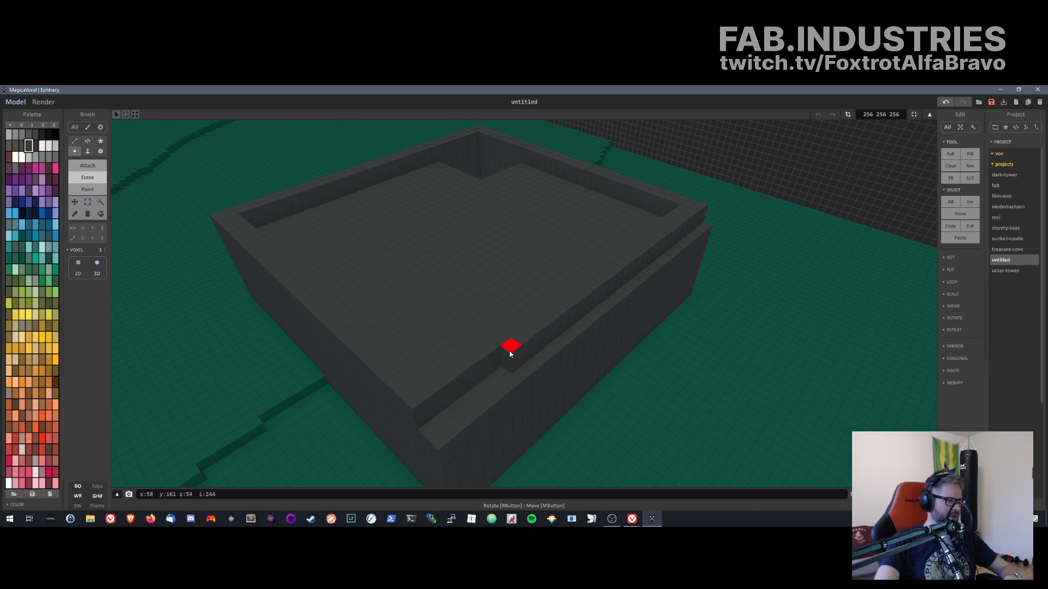
- Erase the remainder of this second row along the wall toward the far corner, including the leftover lower voxels
click(539, 336)
drag(589, 303, 515, 358)
right_drag(515, 358, 501, 302)
middle_drag(501, 302, 549, 320)
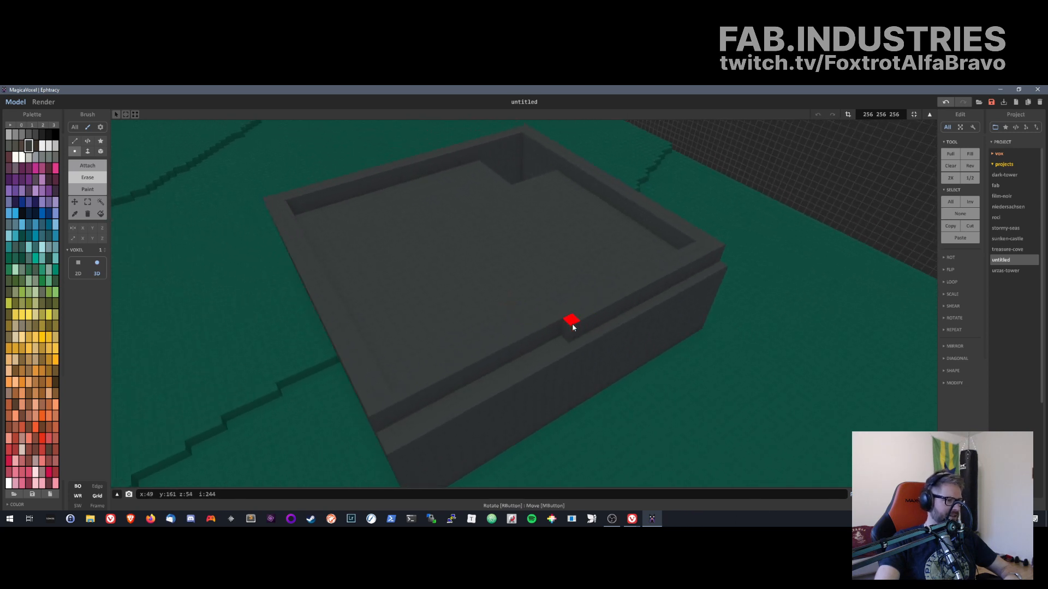
drag(572, 323, 635, 298)
drag(694, 269, 722, 249)
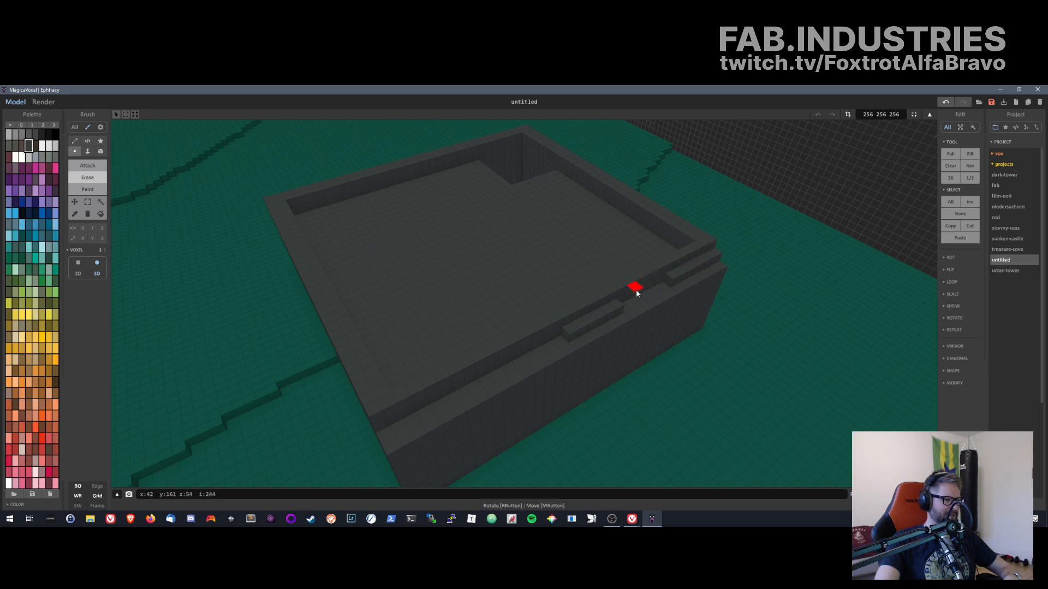
drag(618, 314, 568, 330)
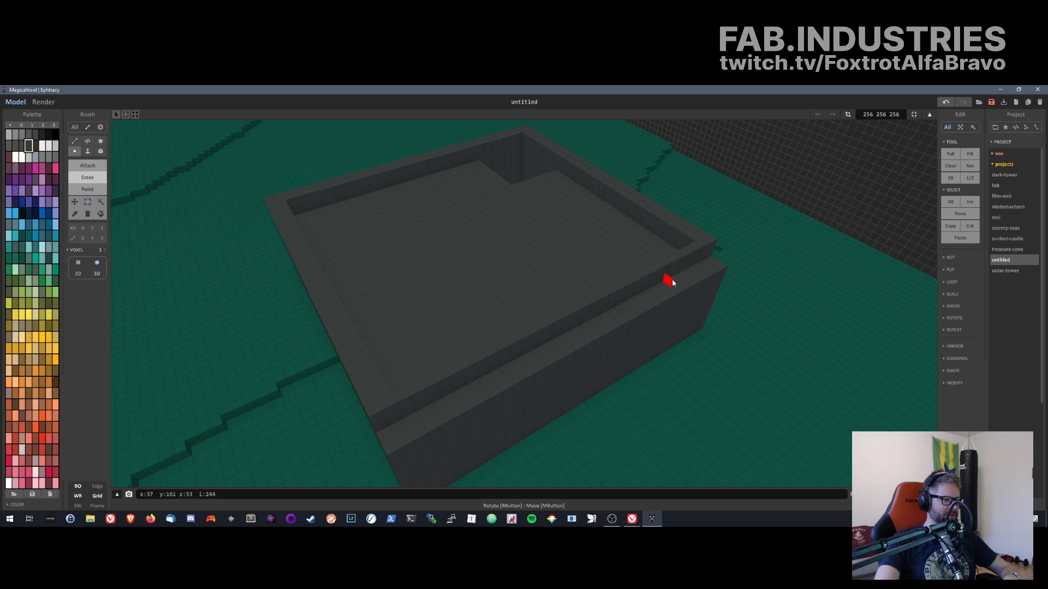
- Erase the leftover voxels on the wall's outer step near the far corner so the ledge runs clear to the end
mouse_move(666, 281)
right_down()
mouse_move(673, 292)
mouse_move(657, 292)
right_up()
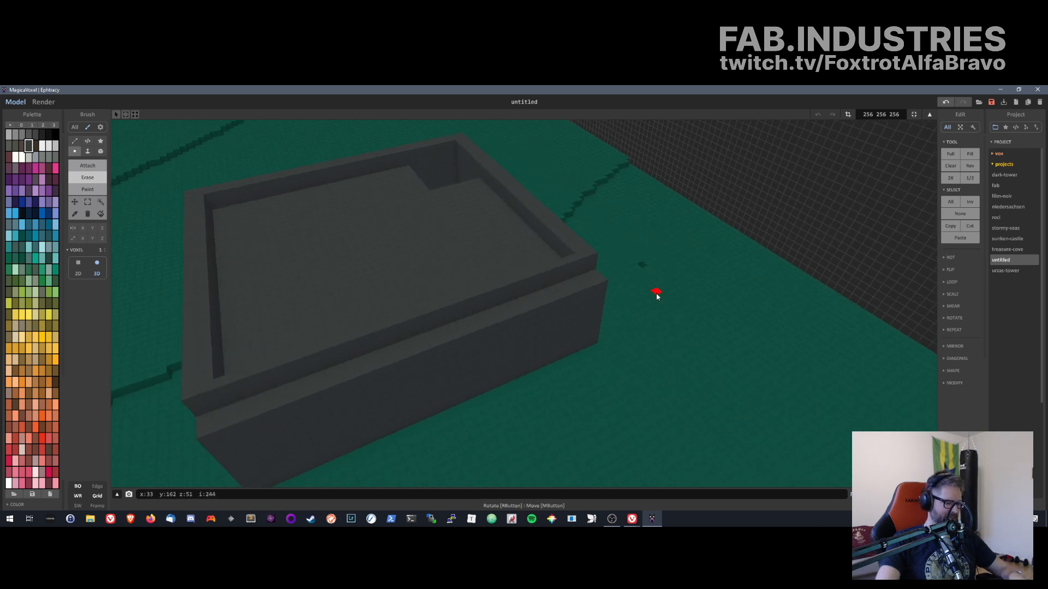
key(ctrl+z)
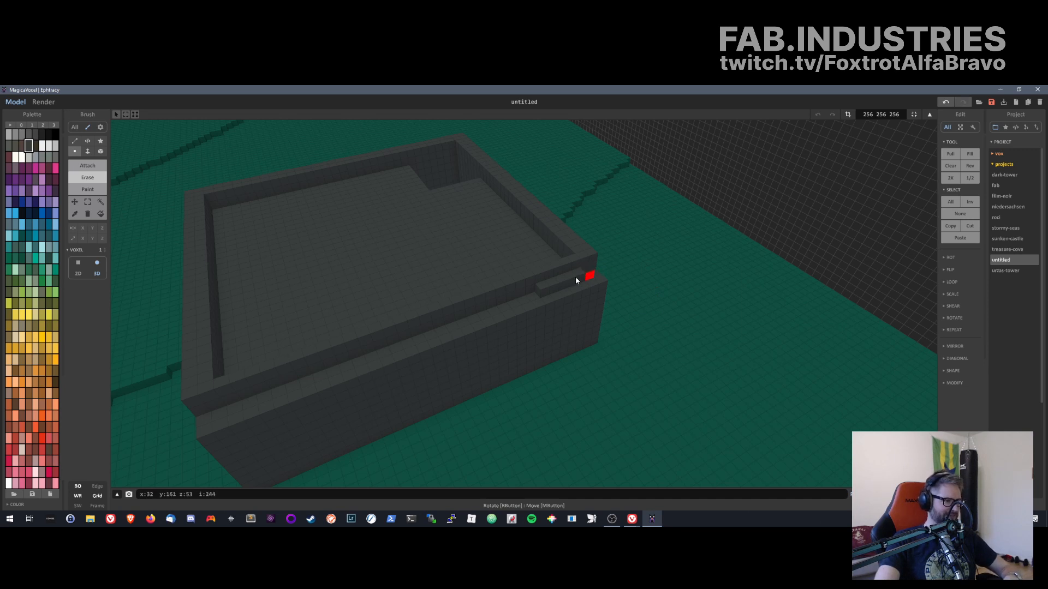
click(572, 281)
click(577, 275)
click(556, 285)
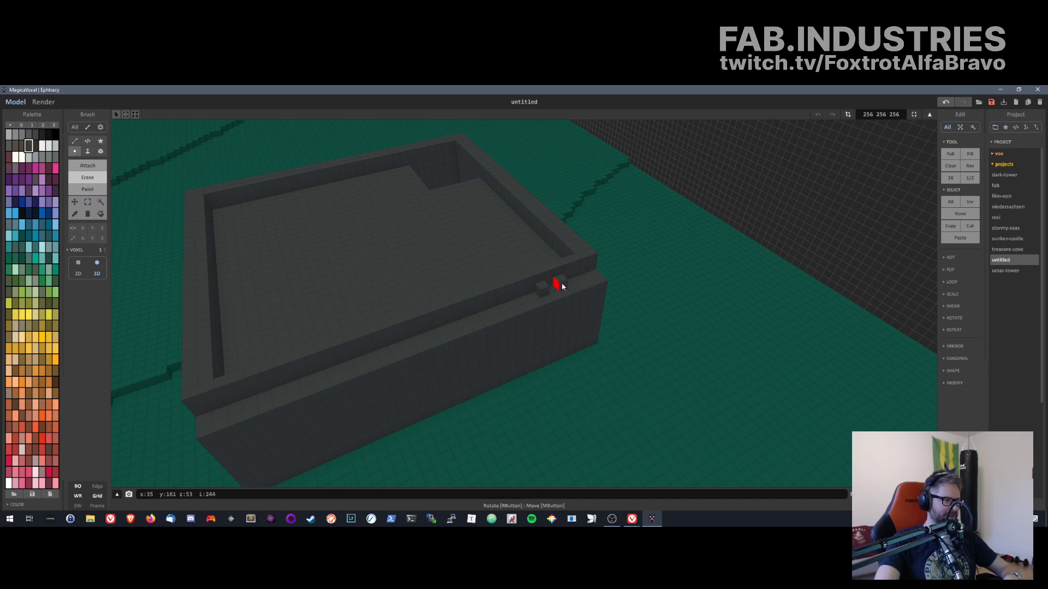
click(561, 284)
click(543, 289)
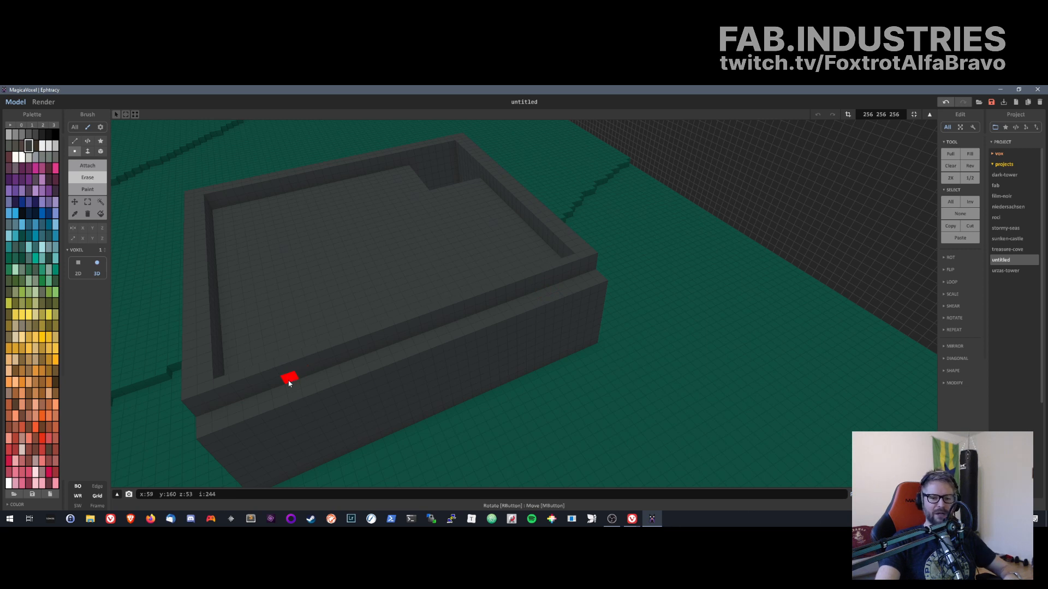
- Attach rows of voxels along the inner face of the stepped wall to thicken it inward, undoing and redoing the first attempt
mouse_move(288, 383)
right_down()
mouse_move(342, 367)
mouse_move(399, 386)
mouse_move(495, 382)
mouse_move(537, 401)
mouse_move(528, 434)
mouse_move(493, 415)
mouse_move(473, 331)
mouse_move(498, 288)
mouse_move(500, 402)
mouse_move(527, 390)
mouse_move(457, 381)
mouse_move(449, 348)
right_up()
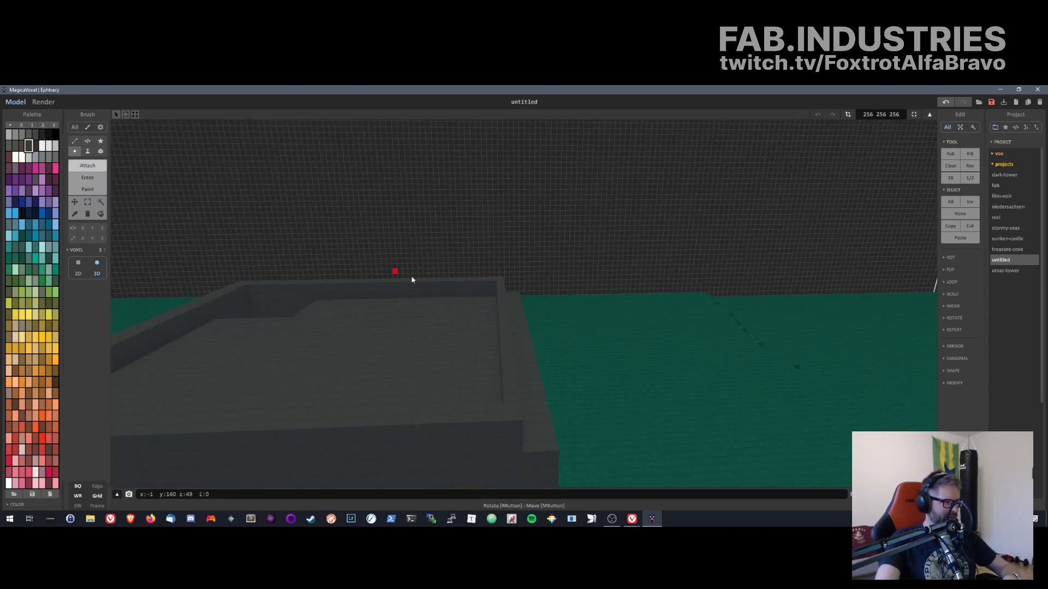
right_drag(491, 300, 526, 370)
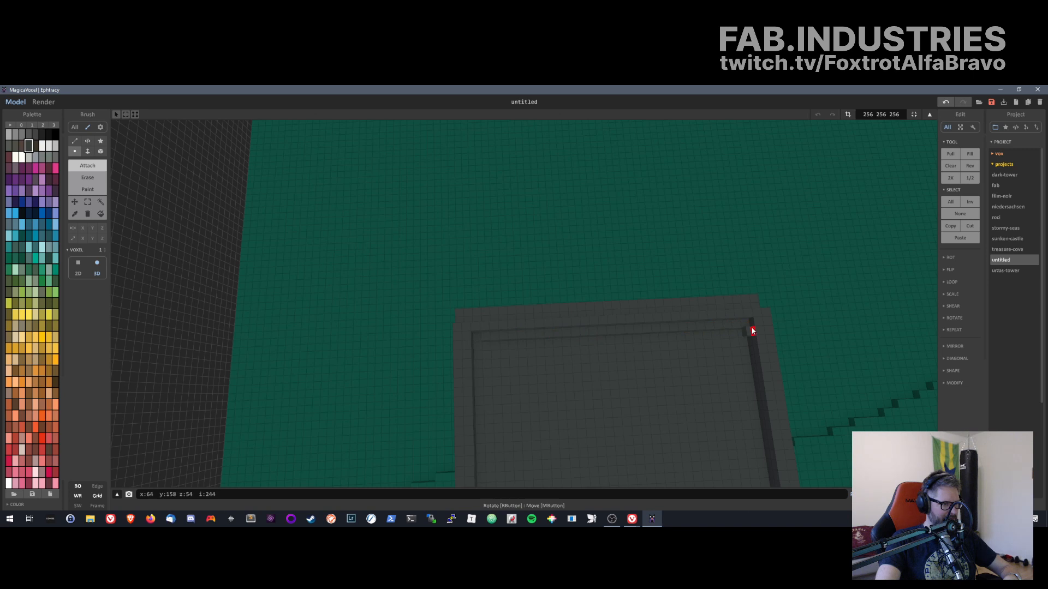
key(ctrl+z)
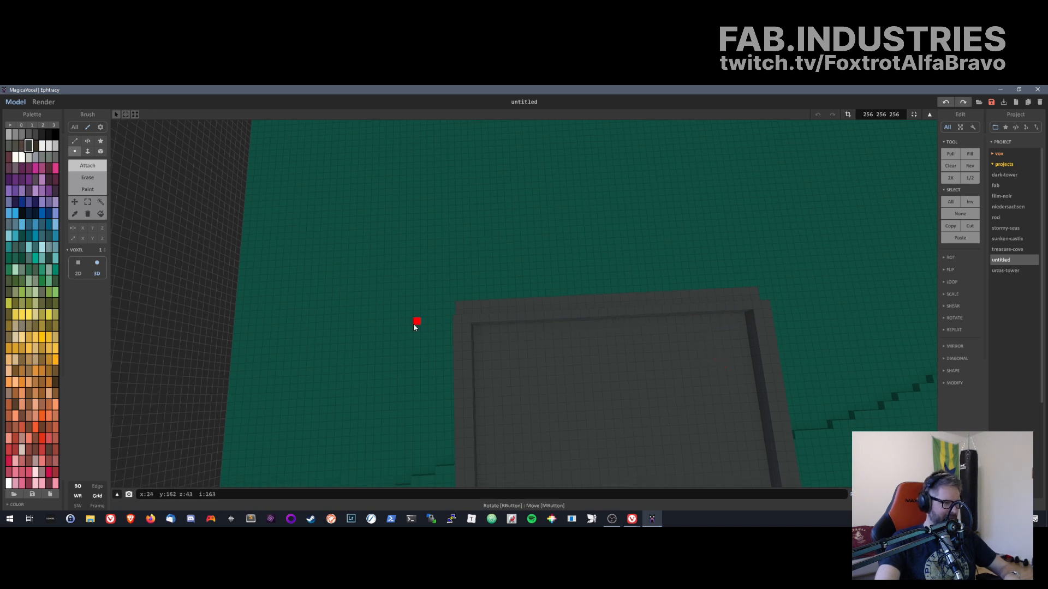
click(478, 330)
middle_drag(739, 337, 712, 321)
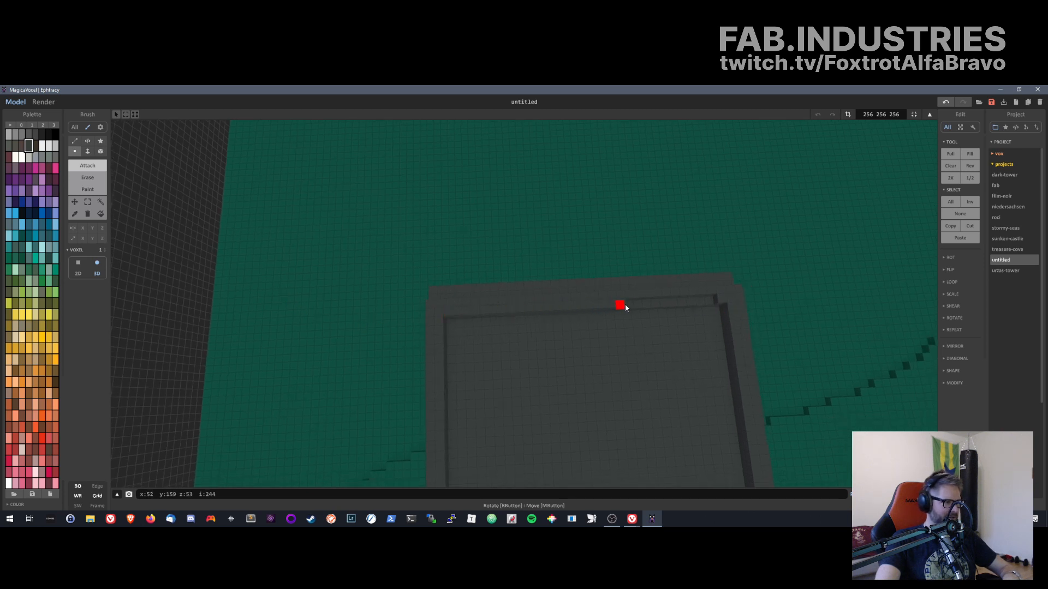
click(717, 296)
- Erase the next outer row from the top of the thickened wall, starting at the corner
click(90, 176)
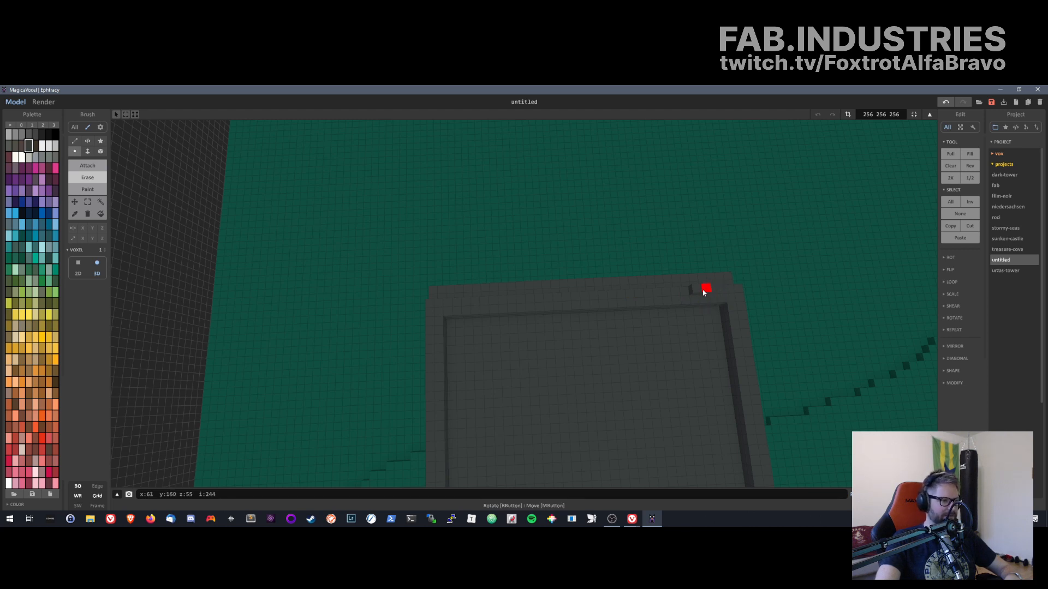
middle_drag(720, 300, 689, 301)
mouse_move(689, 297)
right_down()
mouse_move(601, 276)
mouse_move(559, 229)
mouse_move(451, 259)
mouse_move(533, 297)
mouse_move(613, 271)
mouse_move(731, 300)
mouse_move(605, 269)
mouse_move(595, 176)
mouse_move(551, 251)
mouse_move(616, 223)
mouse_move(578, 213)
mouse_move(529, 224)
mouse_move(482, 211)
mouse_move(537, 373)
mouse_move(441, 371)
right_up()
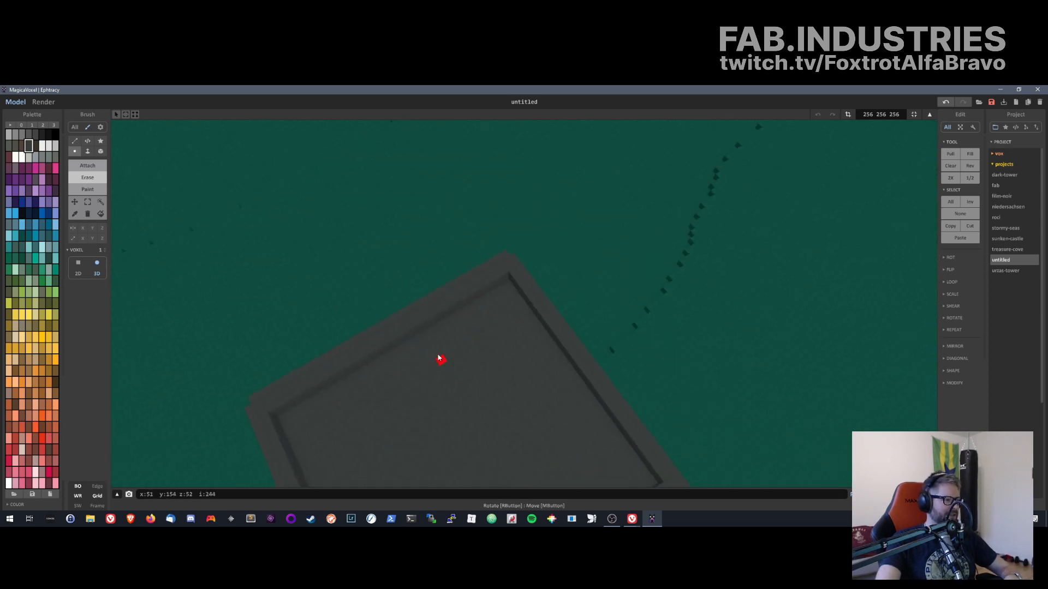
- Undo the latest erasure on the adjoining side wall and erase that wall's raised voxels along the first stretch, down to the slab
mouse_move(516, 325)
right_down()
mouse_move(461, 351)
mouse_move(444, 264)
mouse_move(384, 283)
mouse_move(406, 293)
right_up()
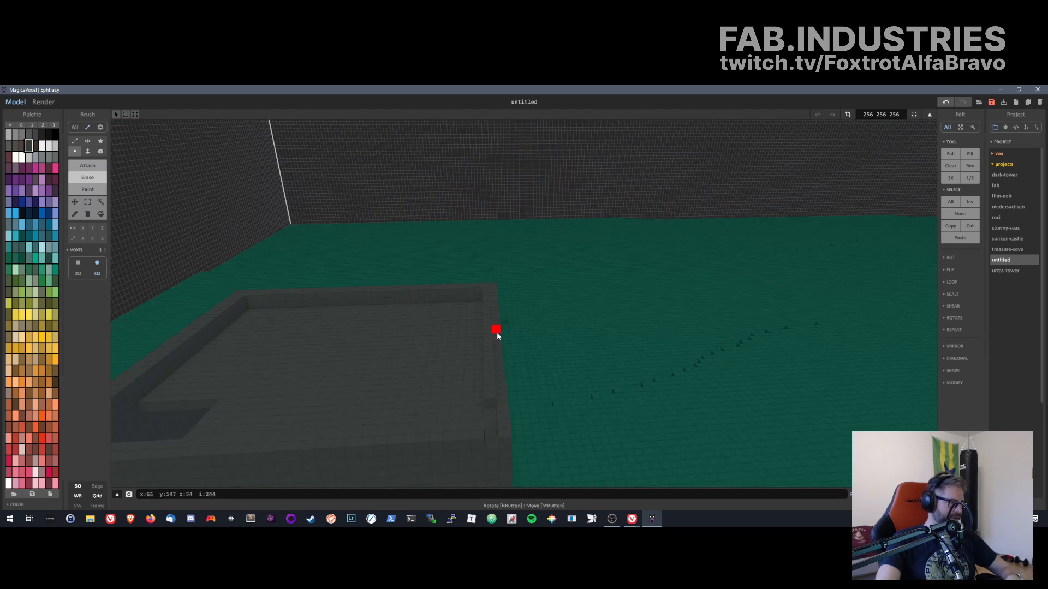
right_drag(487, 333, 496, 360)
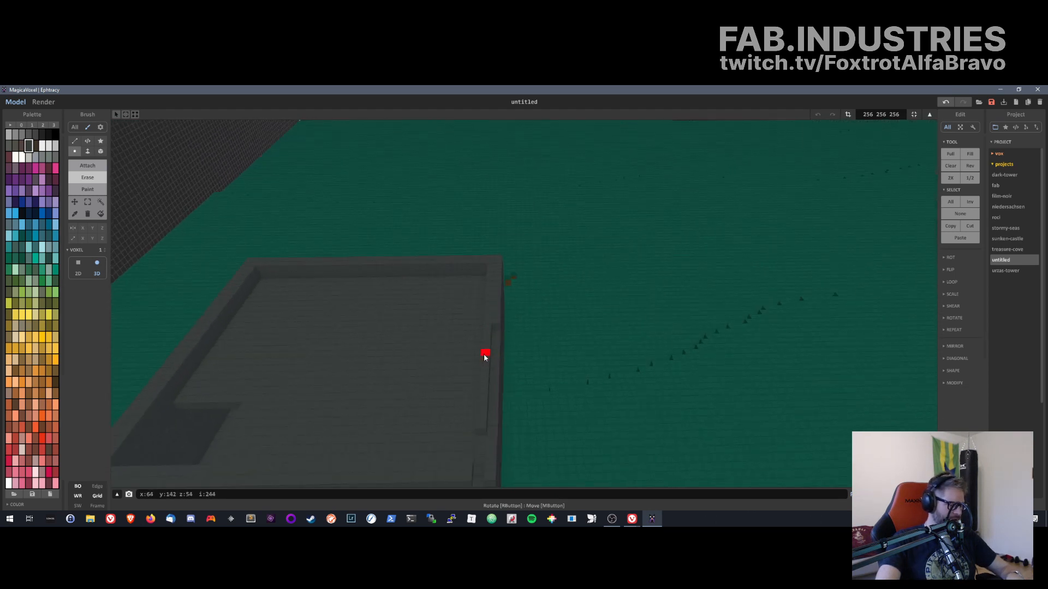
key(ctrl+z)
middle_drag(474, 448, 479, 420)
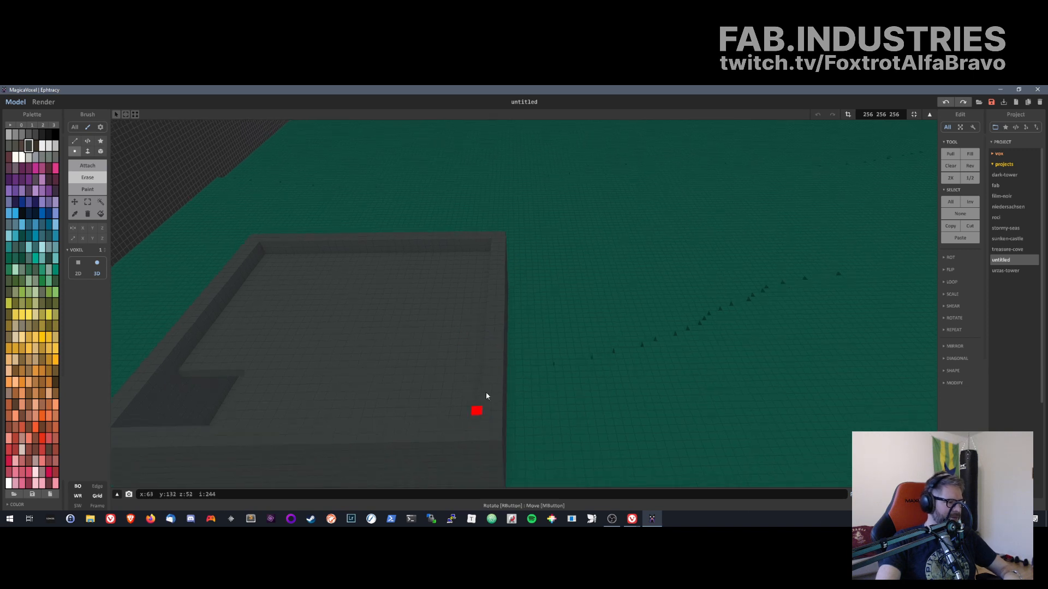
click(489, 357)
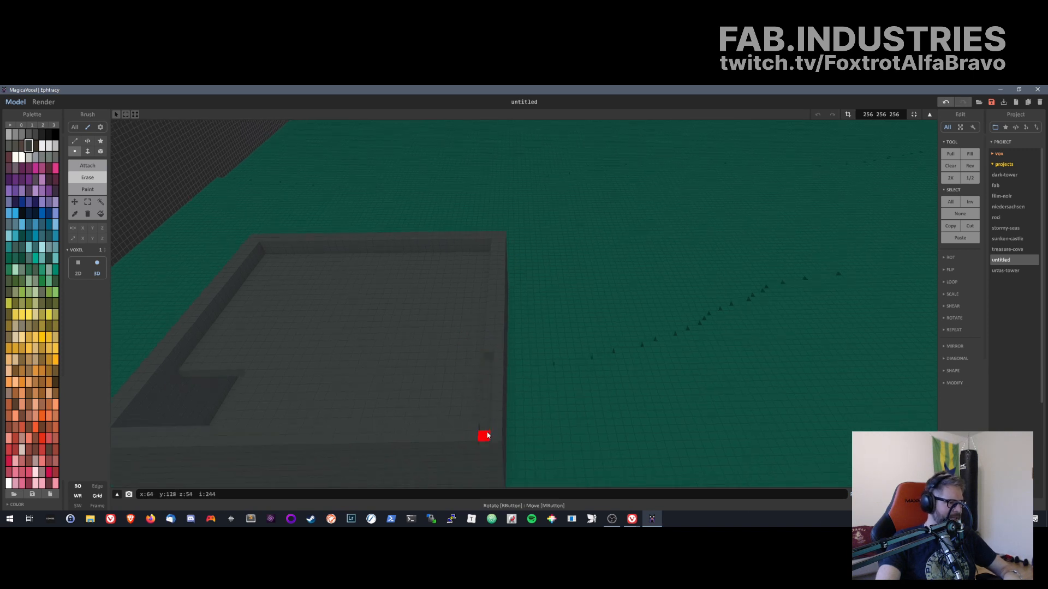
drag(487, 433, 487, 438)
mouse_move(501, 358)
mouse_down()
mouse_move(498, 440)
mouse_move(485, 439)
mouse_move(493, 424)
mouse_up()
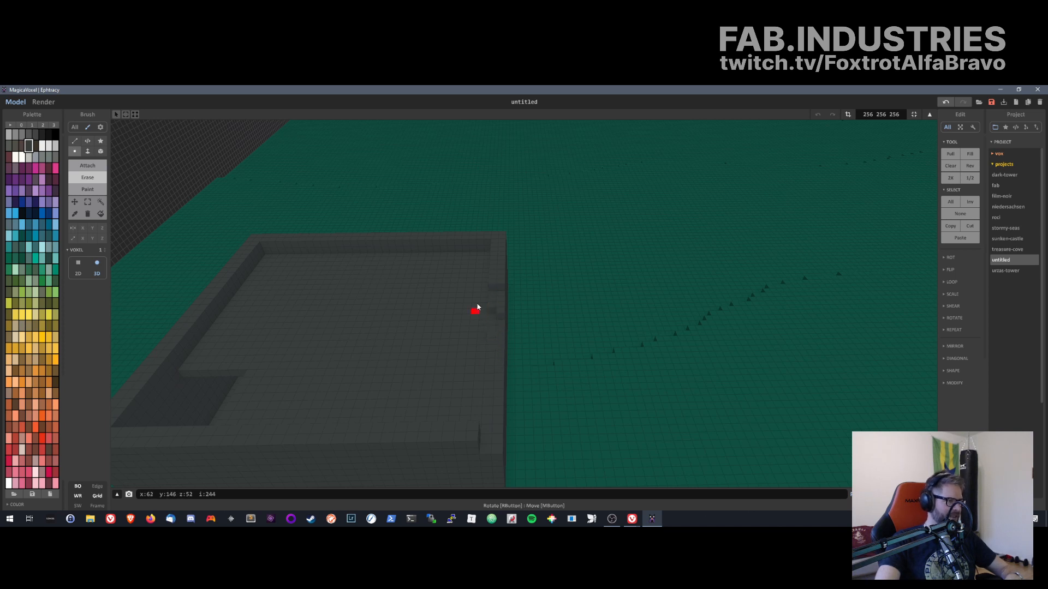
- Erase the remaining raised voxels of this side wall up to the corner of the neighbouring wall
scroll(488, 293, up, 4)
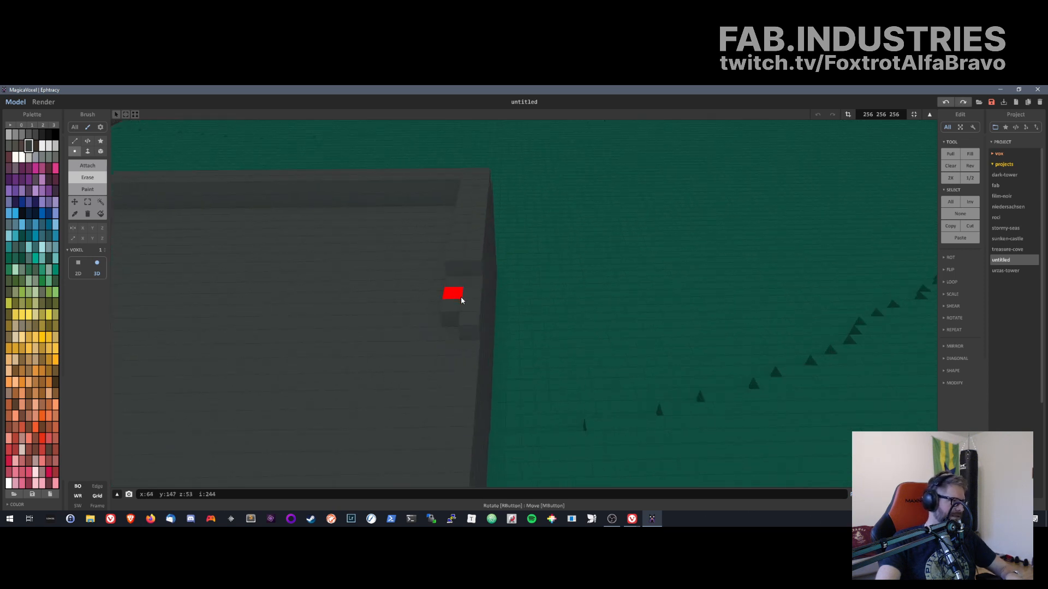
mouse_move(461, 307)
mouse_down()
mouse_move(480, 207)
mouse_move(481, 256)
mouse_move(462, 269)
mouse_move(464, 258)
mouse_up()
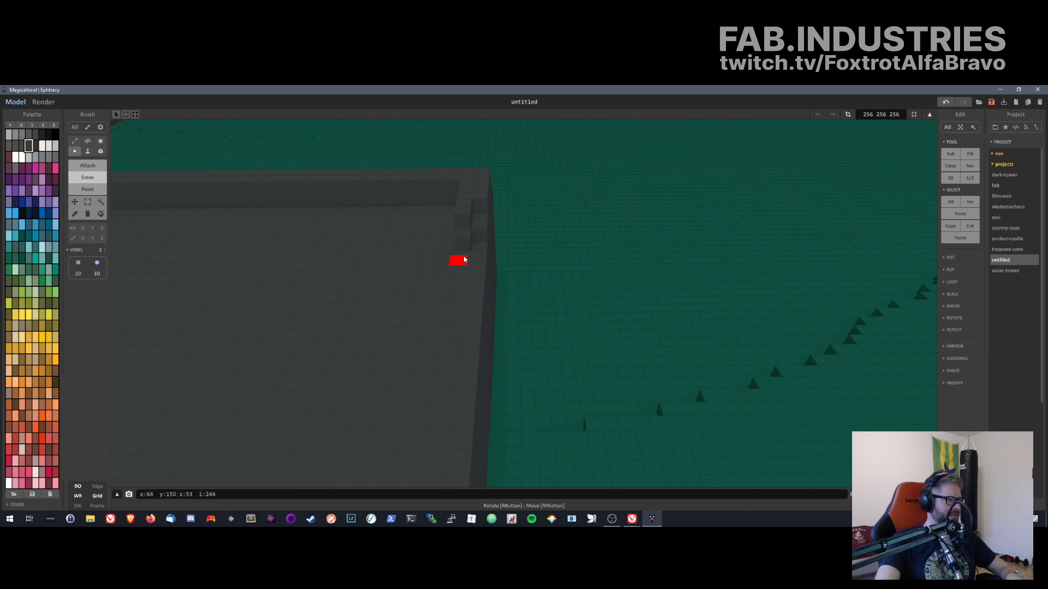
click(468, 235)
click(468, 228)
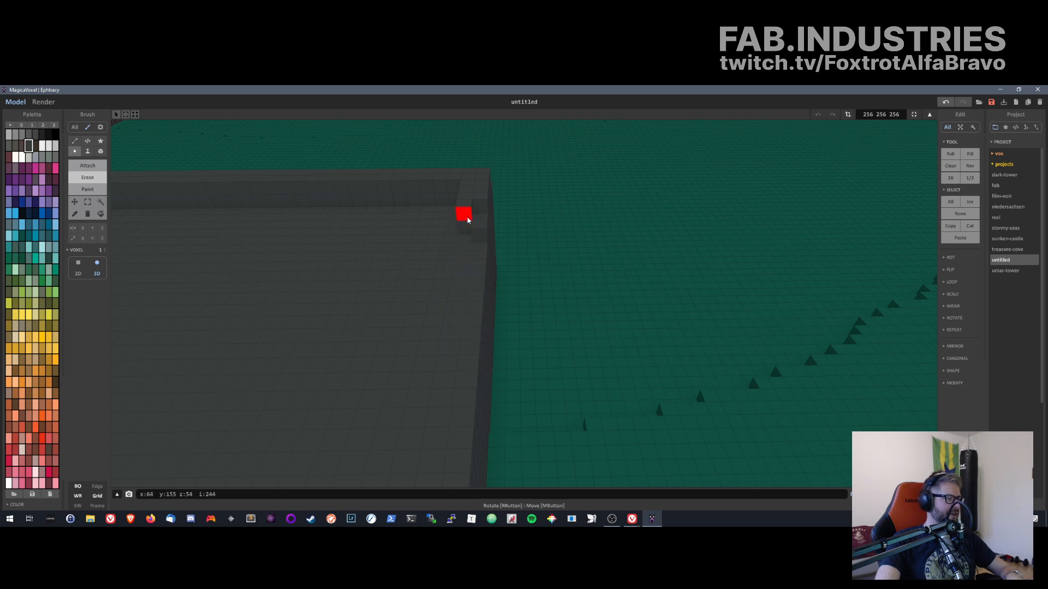
click(479, 227)
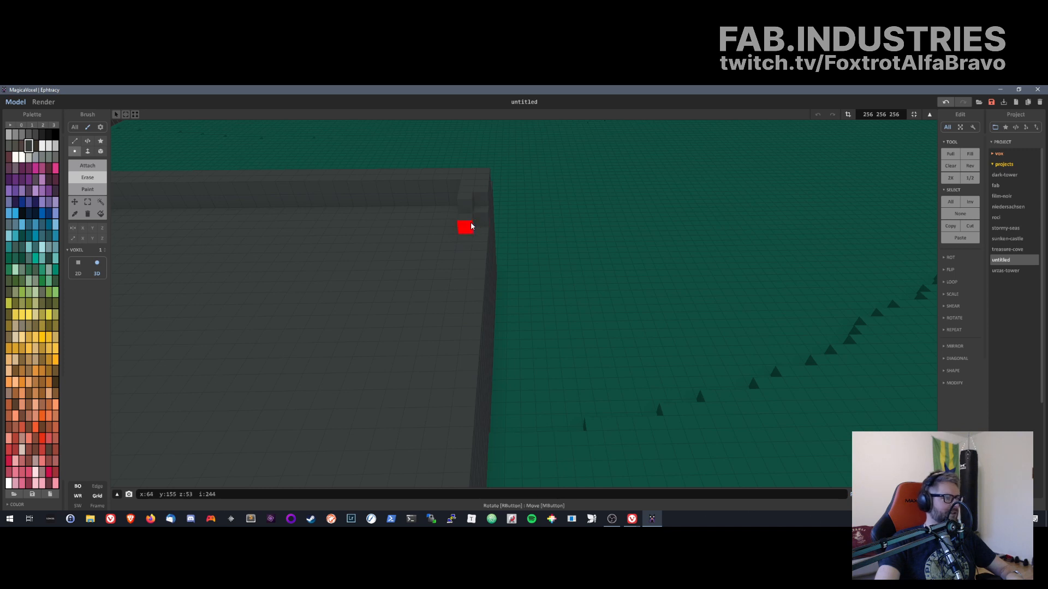
click(480, 200)
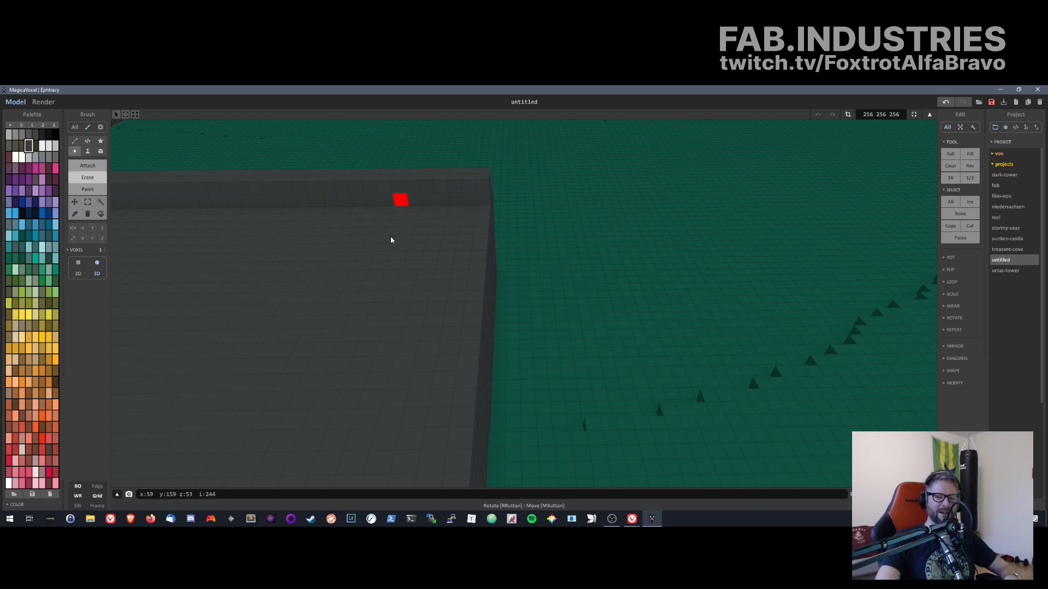
- Trim the end of the stepped wall at the open side by erasing its end voxels down to slab level
right_drag(469, 187, 316, 175)
right_drag(334, 189, 376, 186)
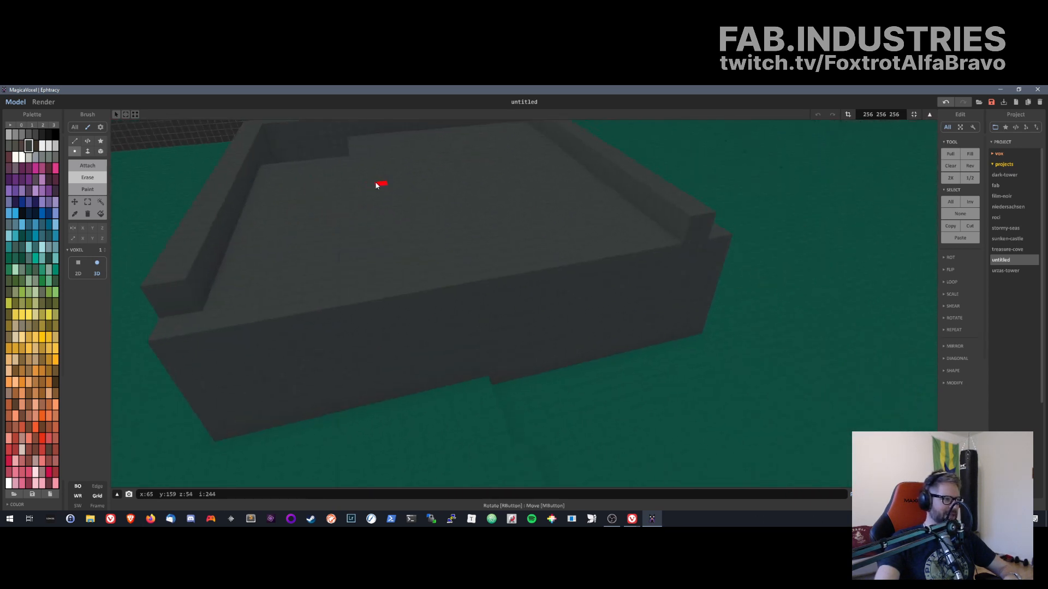
right_drag(506, 217, 337, 267)
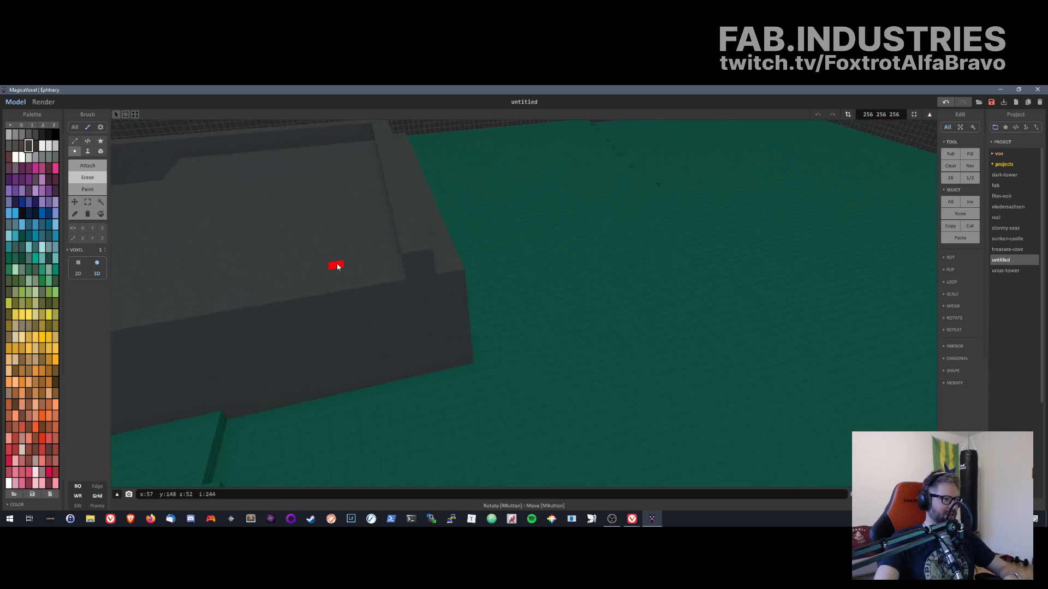
click(424, 260)
click(415, 262)
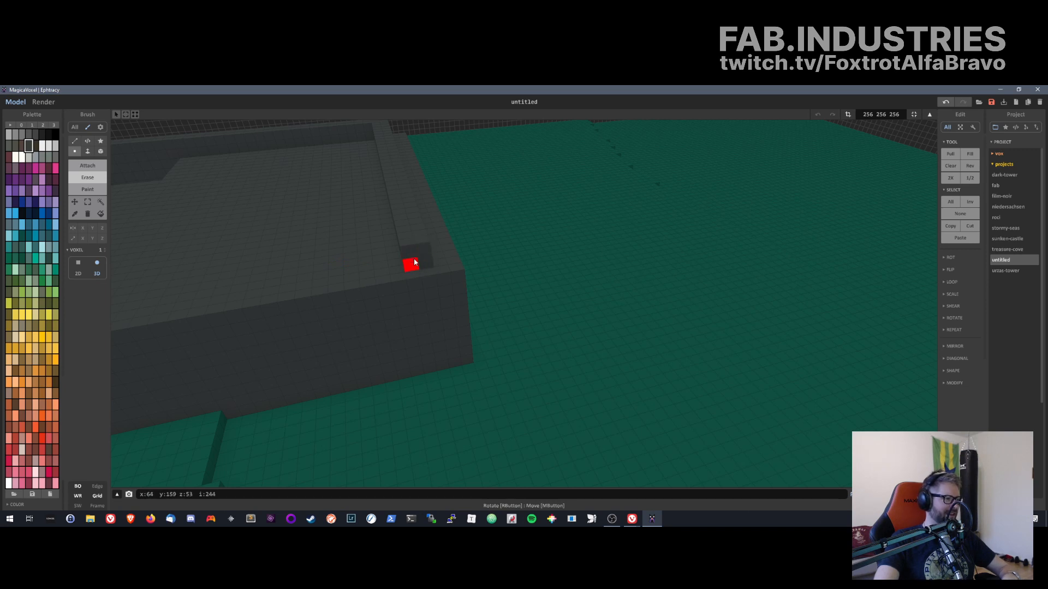
click(413, 254)
click(419, 252)
click(417, 260)
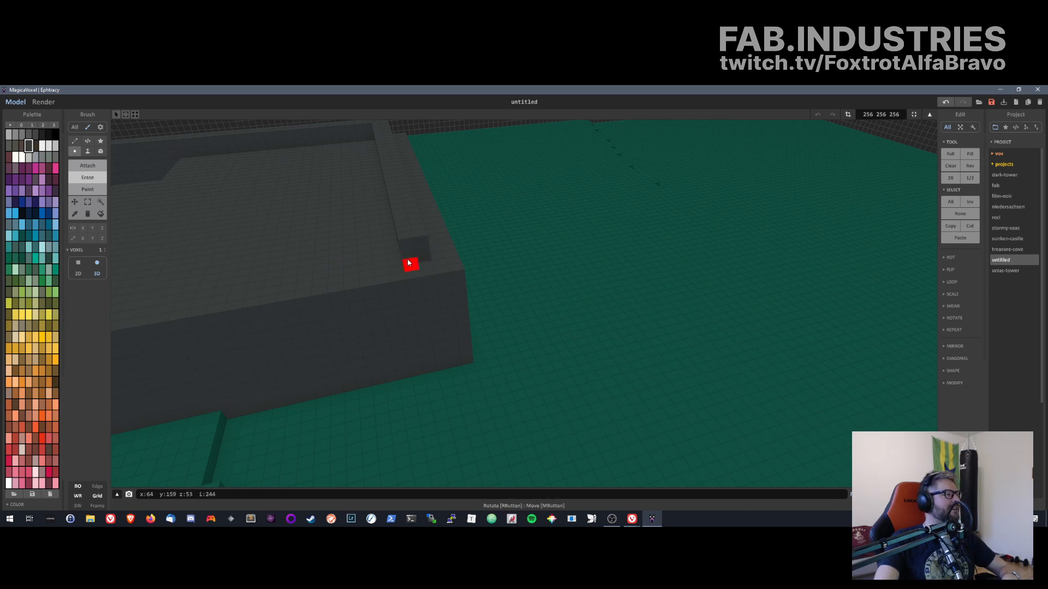
- Attach a row of voxels across the open side, set back from the outer edge, between the two side-wall ends
right_drag(299, 344, 337, 350)
right_drag(222, 357, 192, 365)
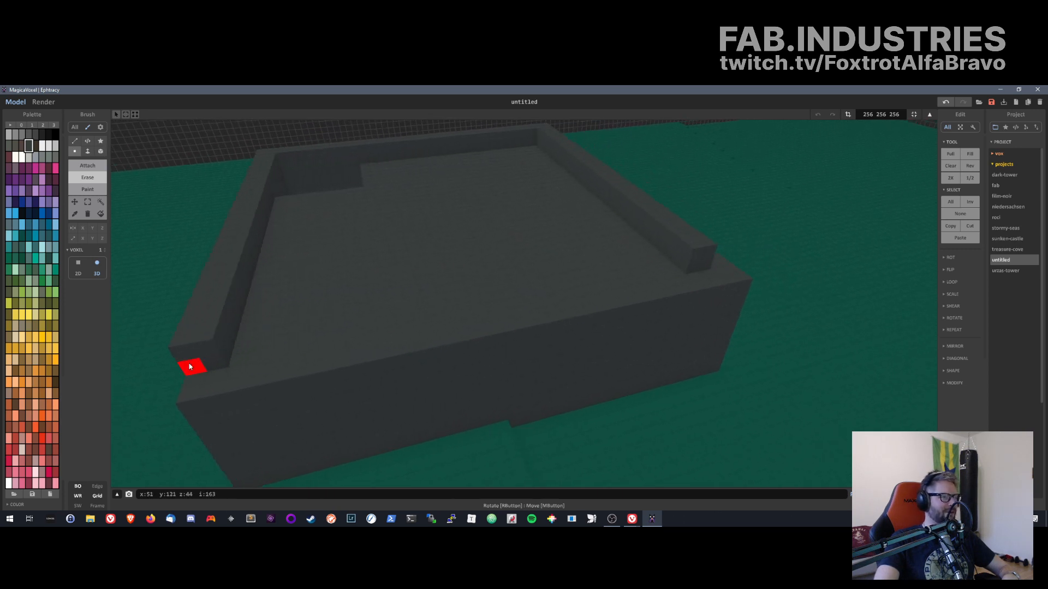
right_drag(548, 280, 514, 295)
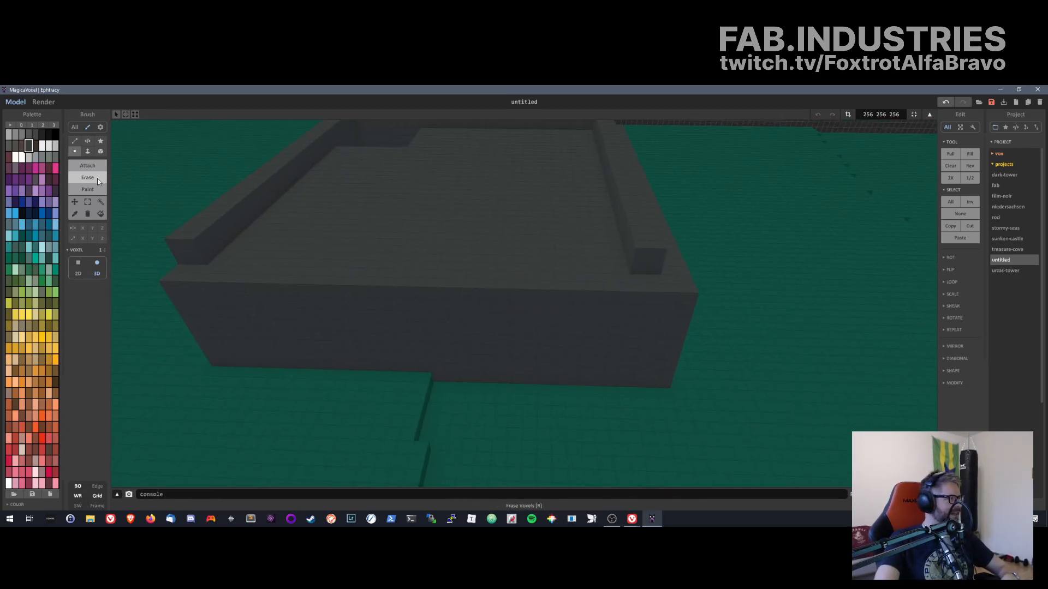
right_drag(481, 266, 524, 363)
drag(653, 255, 237, 228)
right_drag(264, 194, 215, 309)
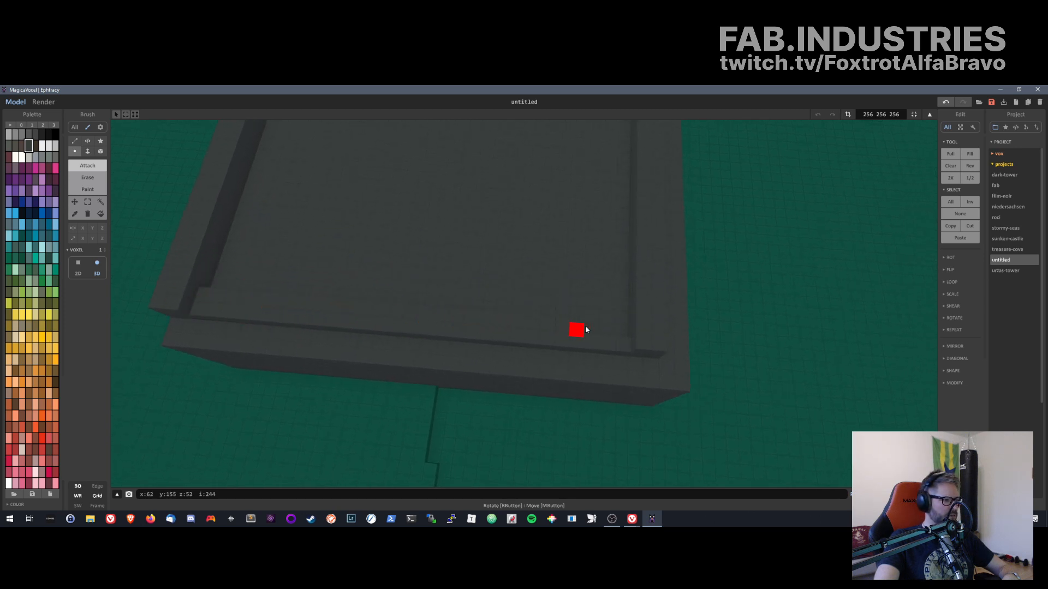
- Thicken the new set-back wall inward and build it up to the side walls' height from corner to corner
right_drag(532, 337, 572, 303)
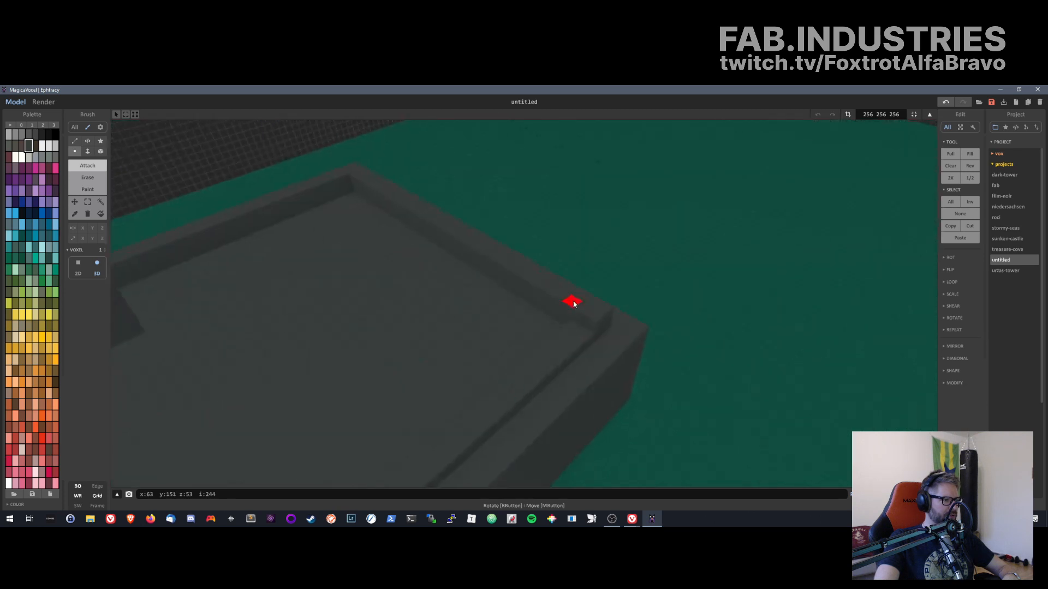
middle_drag(574, 339, 603, 255)
scroll(603, 253, down, 4)
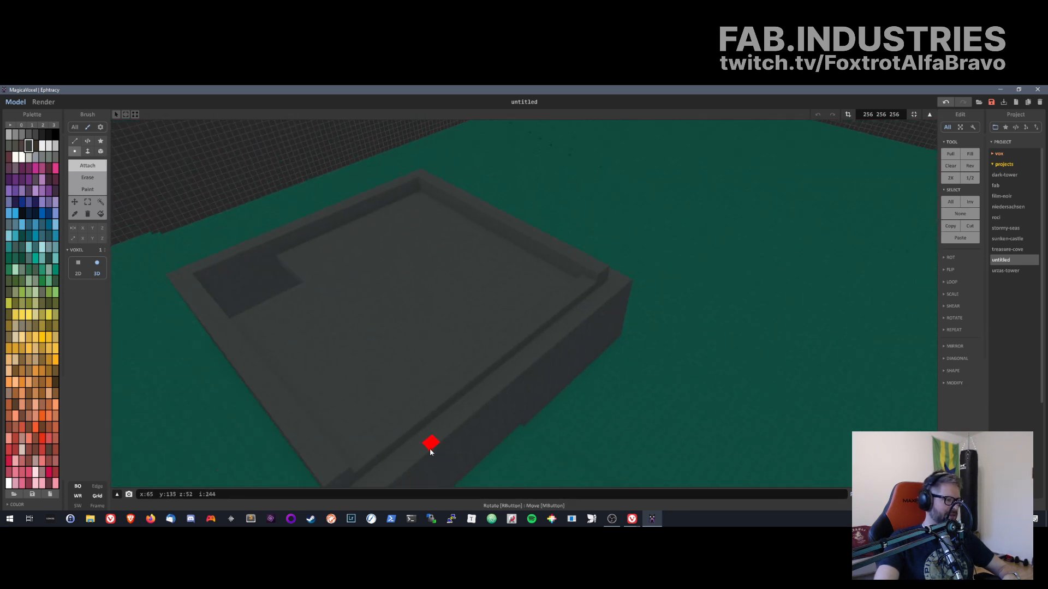
click(352, 456)
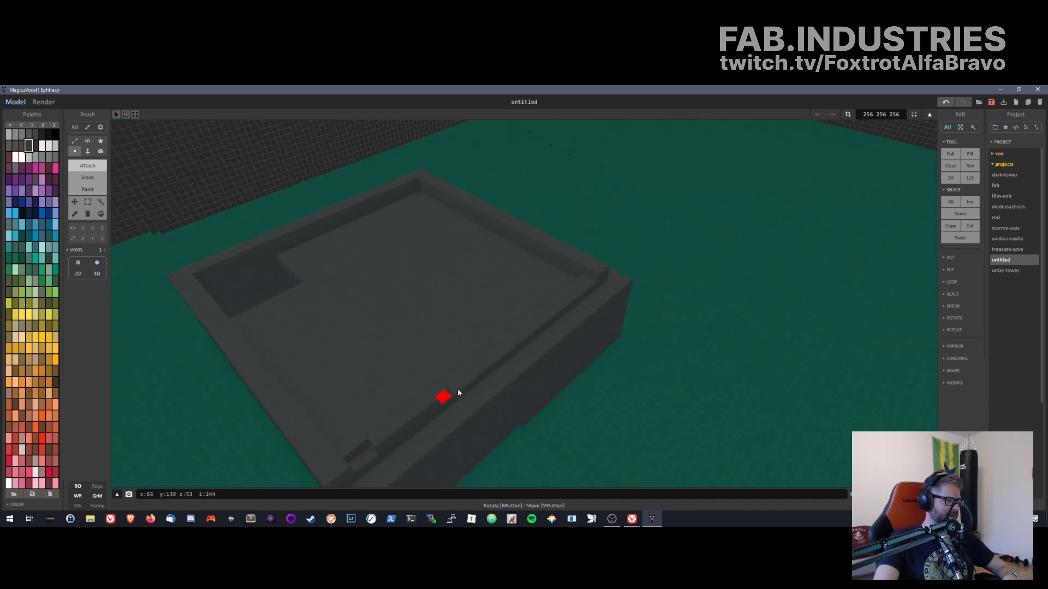
right_drag(350, 471, 306, 362)
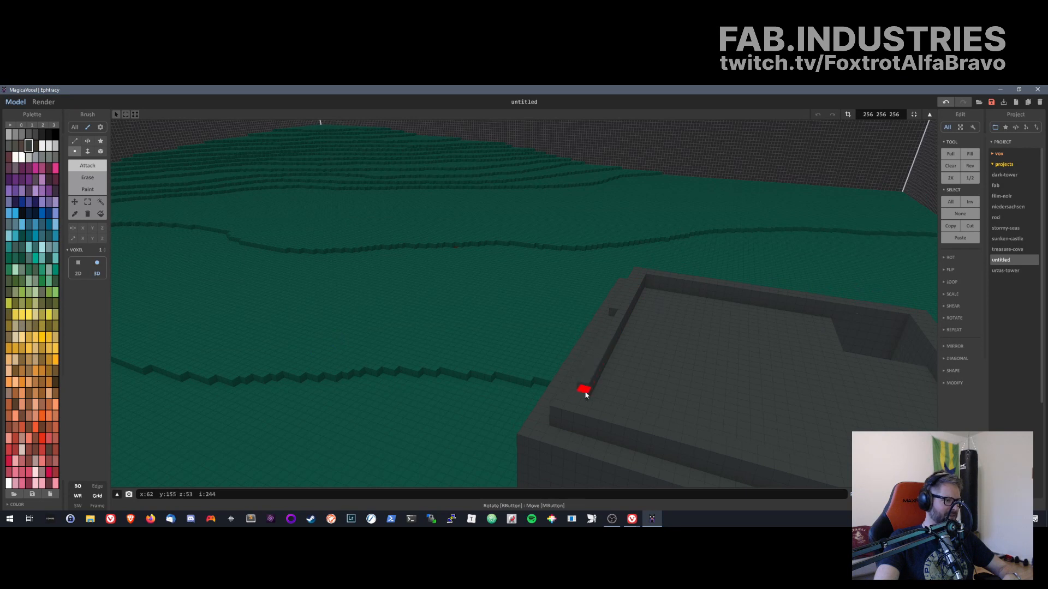
right_drag(581, 398, 590, 307)
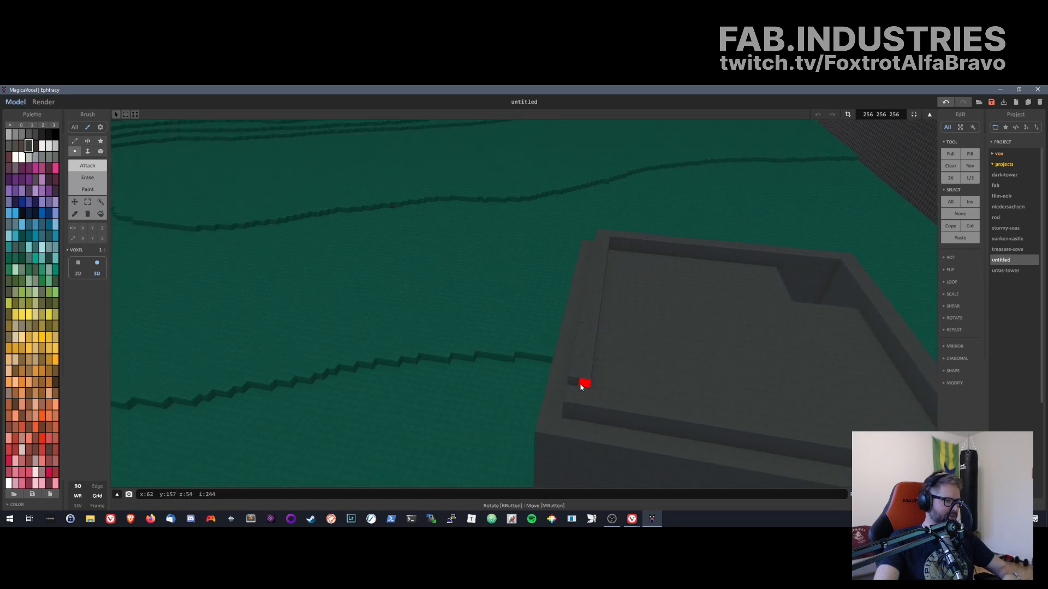
right_drag(559, 375, 605, 365)
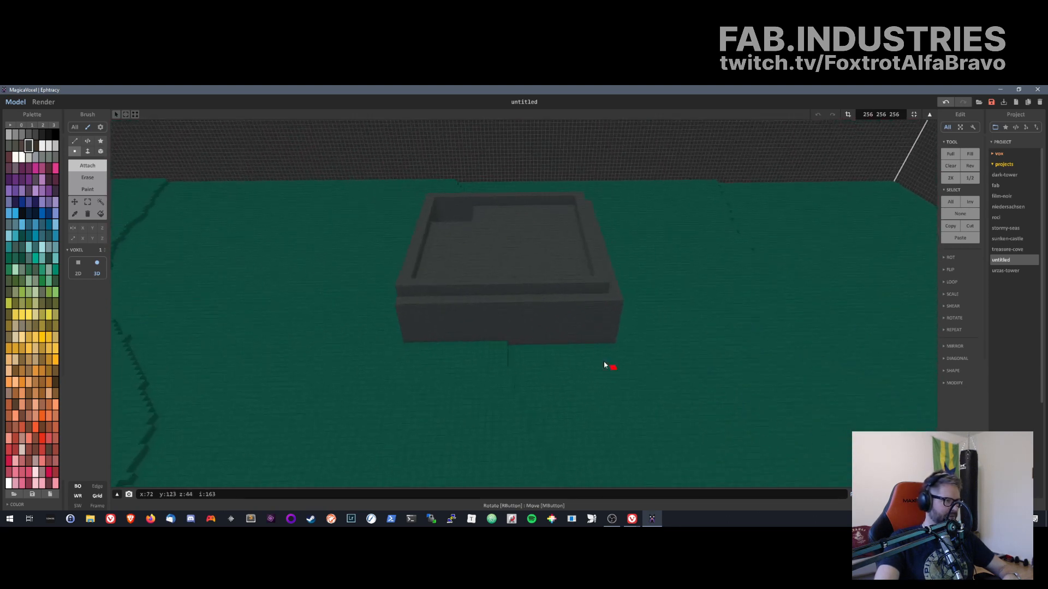
right_drag(448, 227, 578, 297)
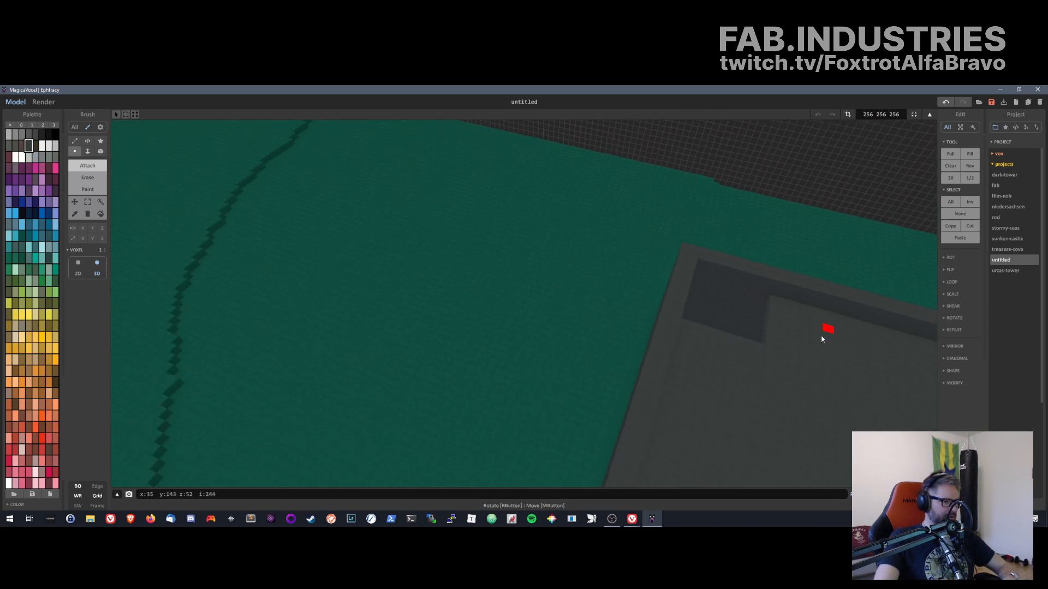
right_drag(821, 335, 492, 257)
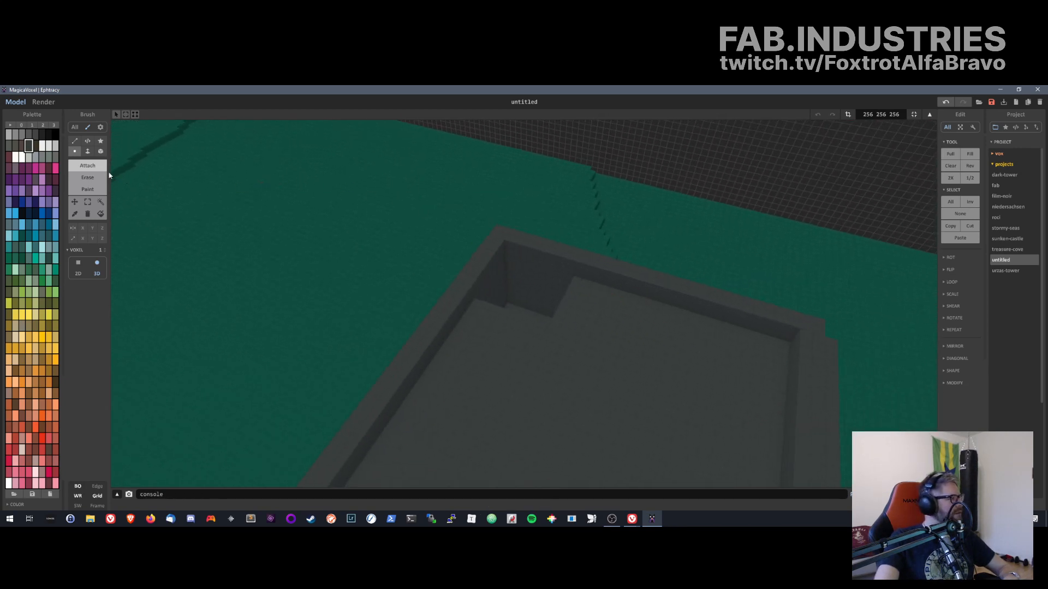
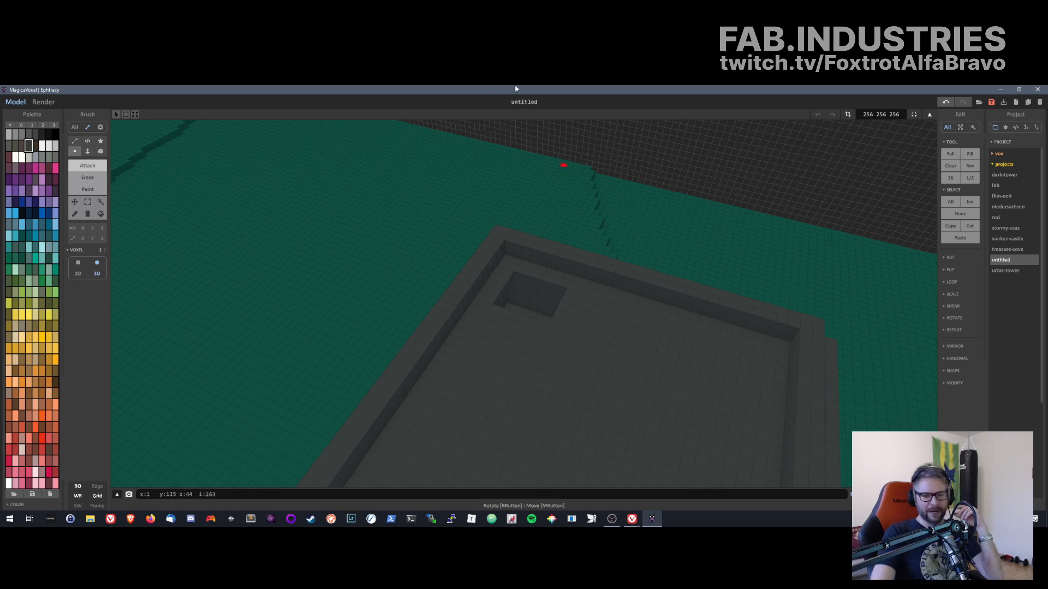
- Enlarge the corner opening in the slab by erasing adjacent voxels at the free ends of its two sides
middle_drag(613, 349, 588, 344)
right_drag(588, 347, 673, 363)
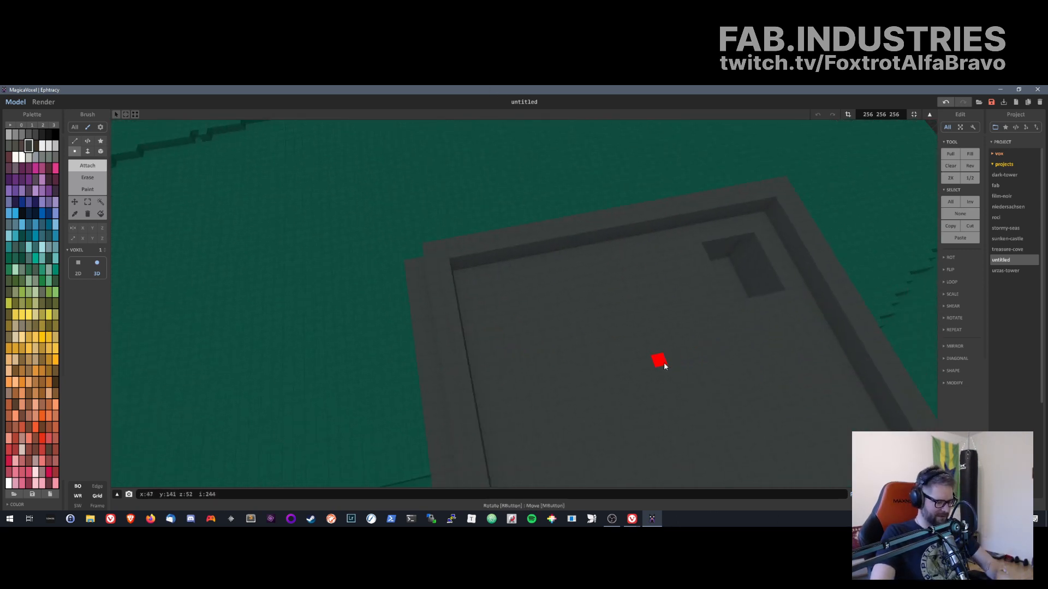
middle_drag(843, 349, 664, 336)
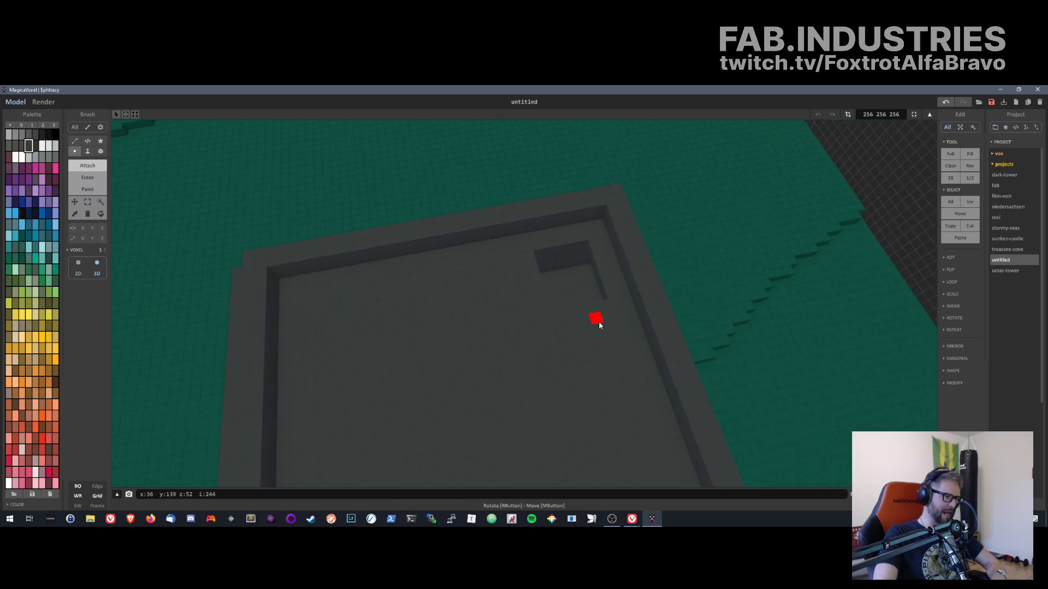
right_drag(598, 330, 596, 320)
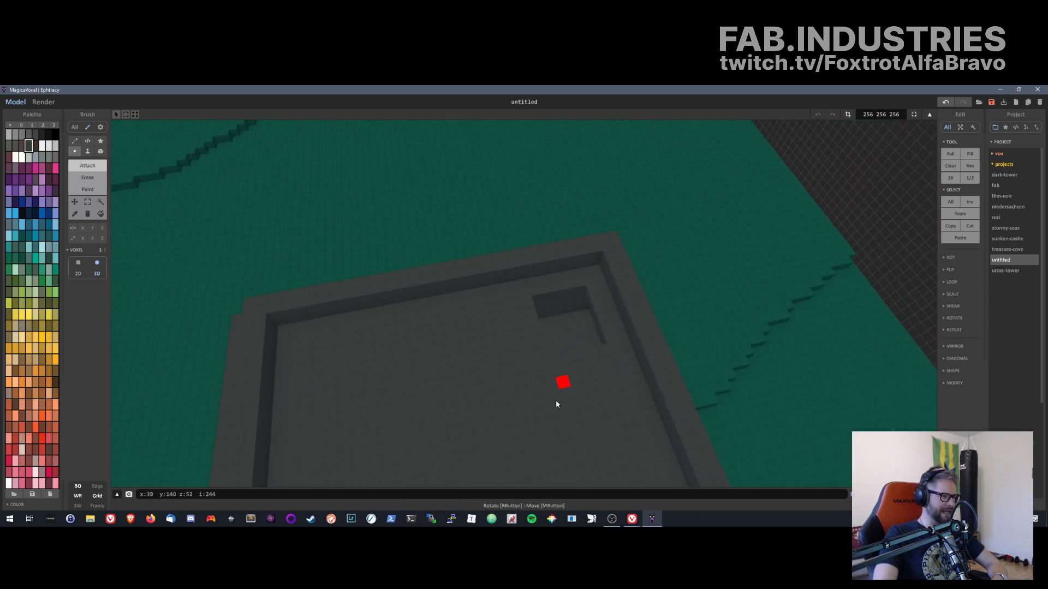
right_drag(556, 403, 575, 420)
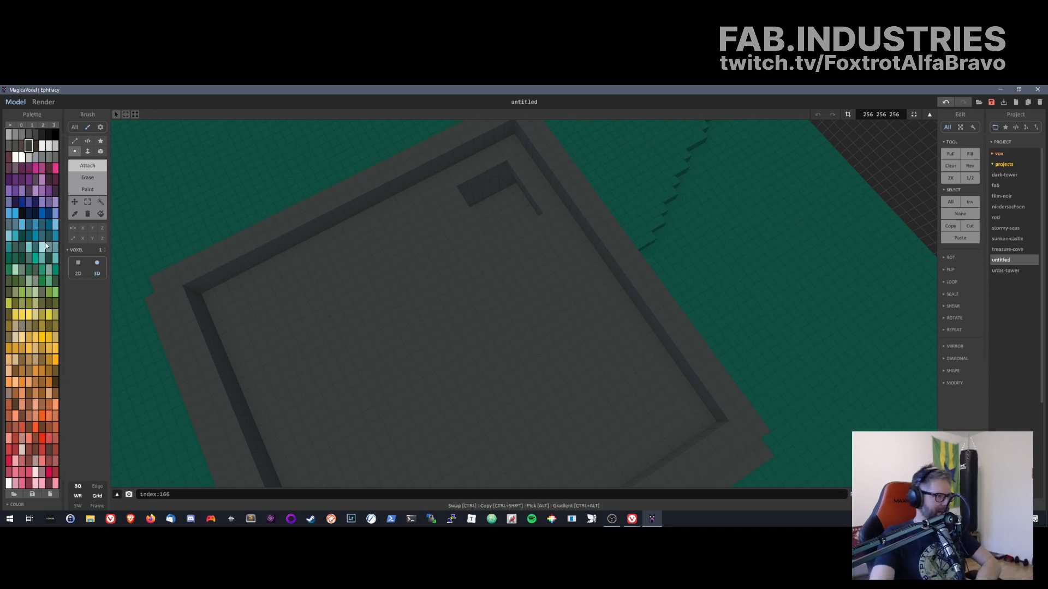
click(456, 198)
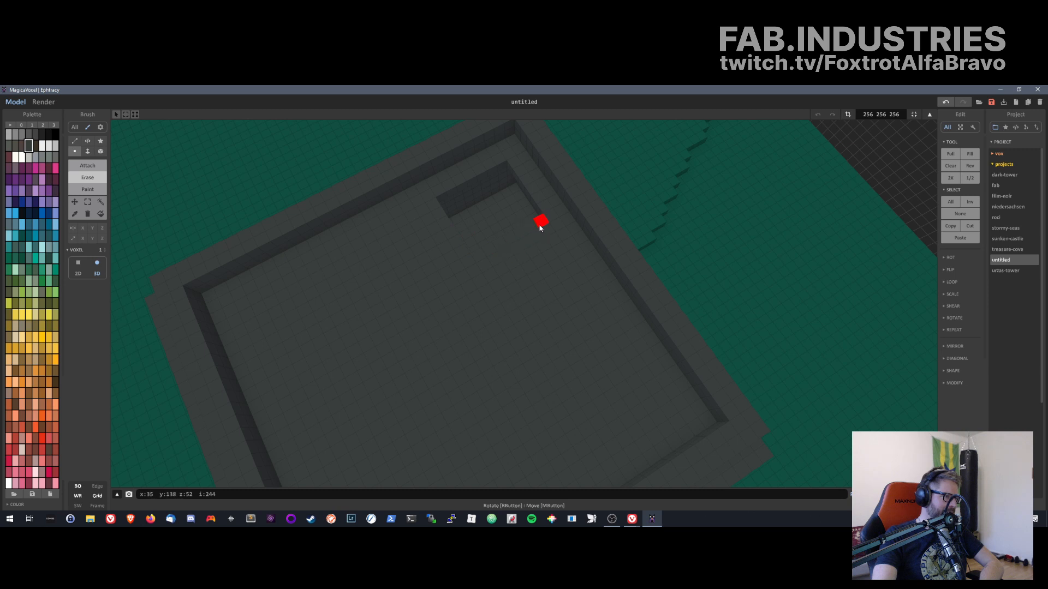
right_drag(539, 227, 407, 246)
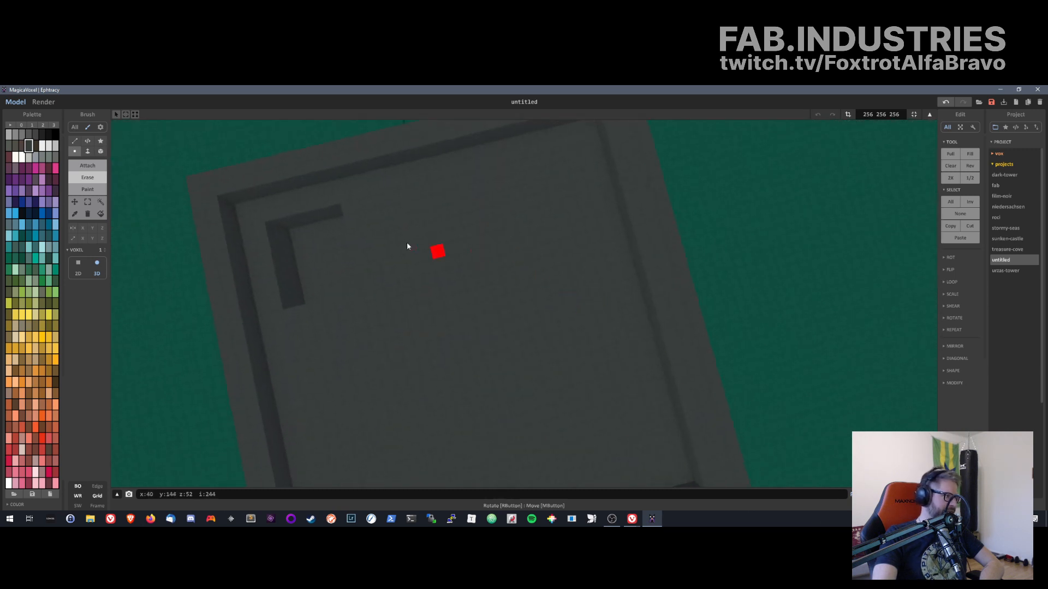
click(349, 212)
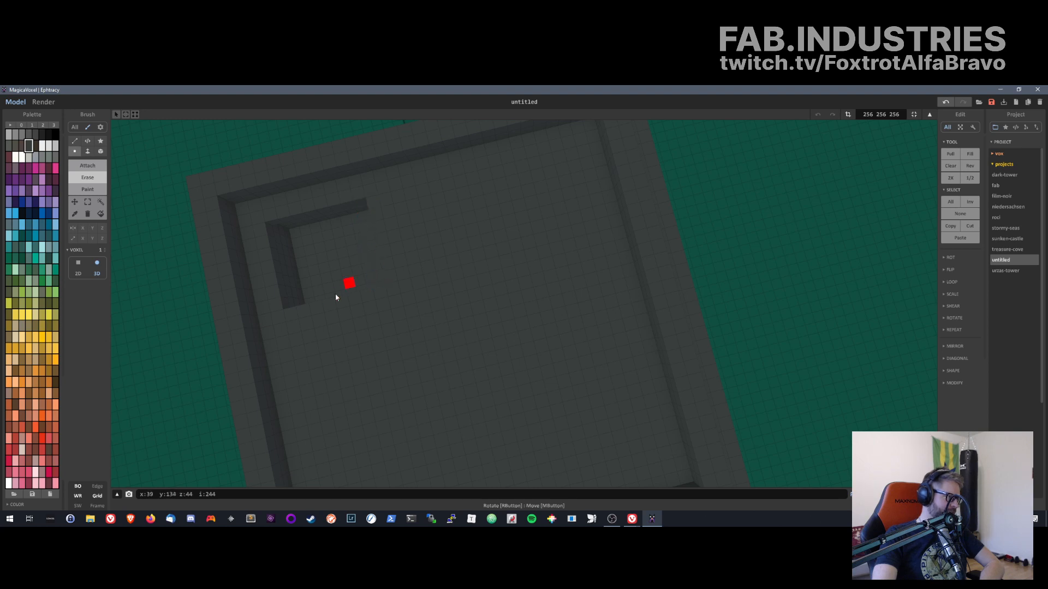
- Attach a strip of voxels on the slab between the wall and the opening, running along the wall's inner face to the far corner
right_drag(317, 325, 430, 233)
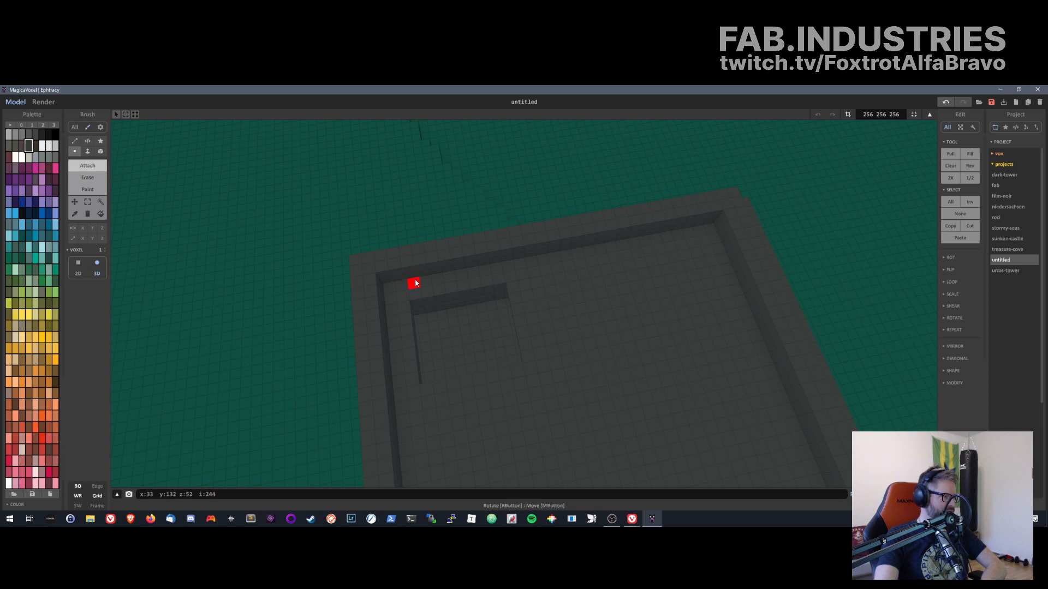
drag(415, 283, 421, 293)
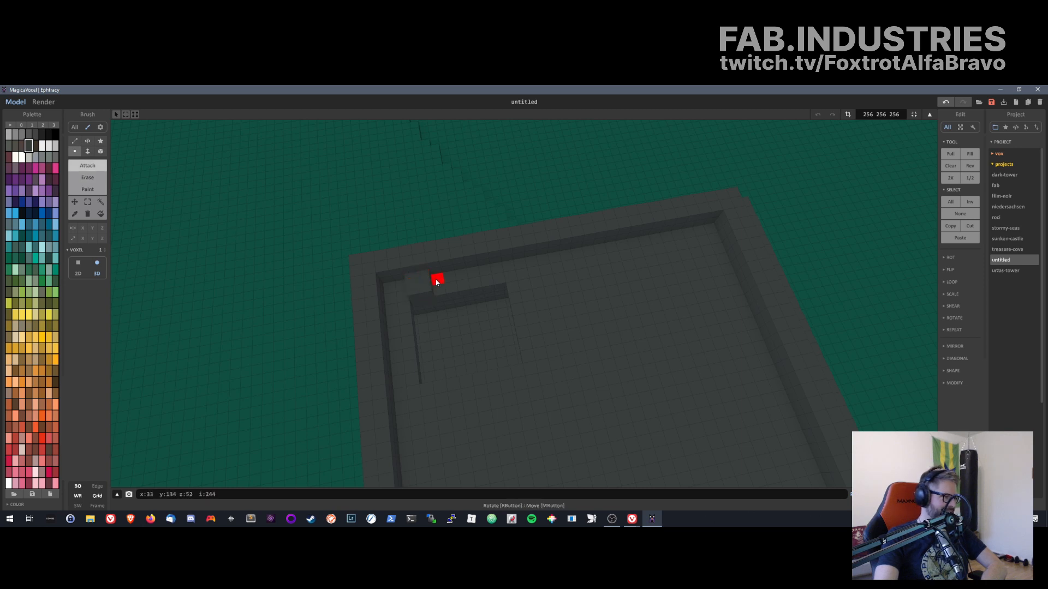
drag(439, 289, 580, 271)
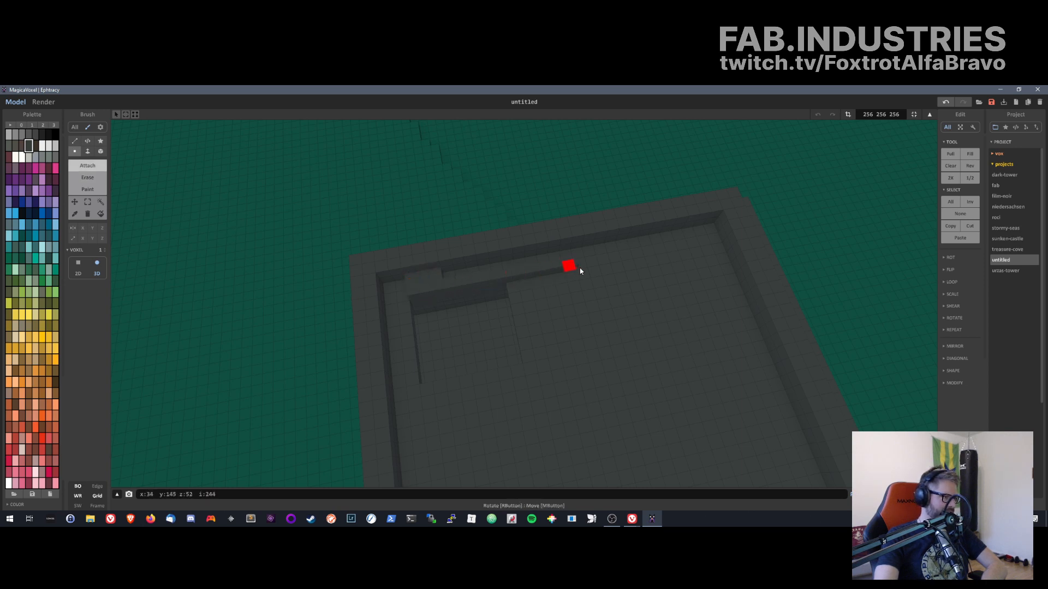
key(ctrl+z)
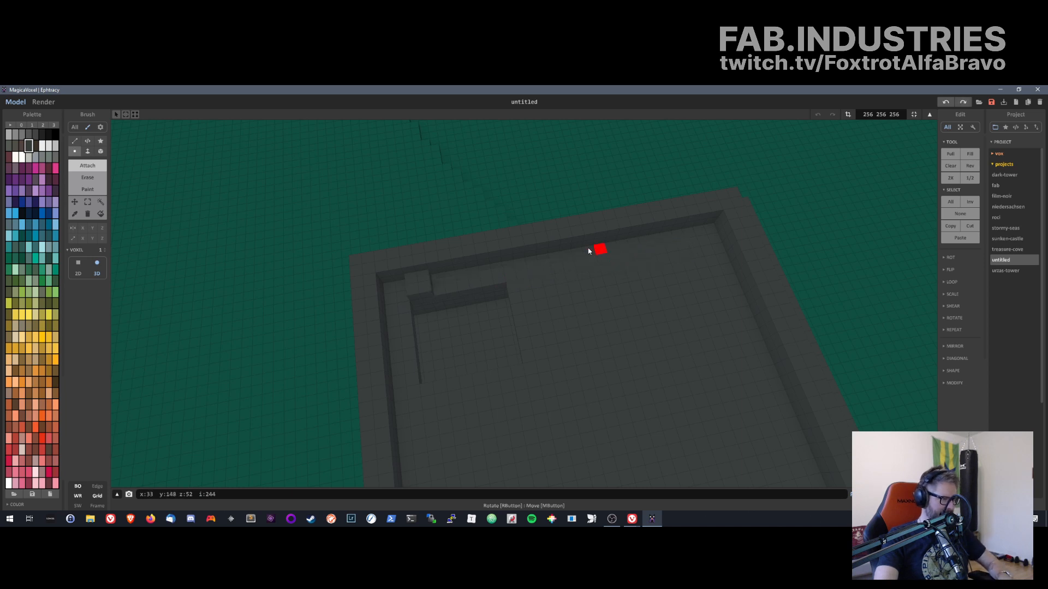
click(430, 278)
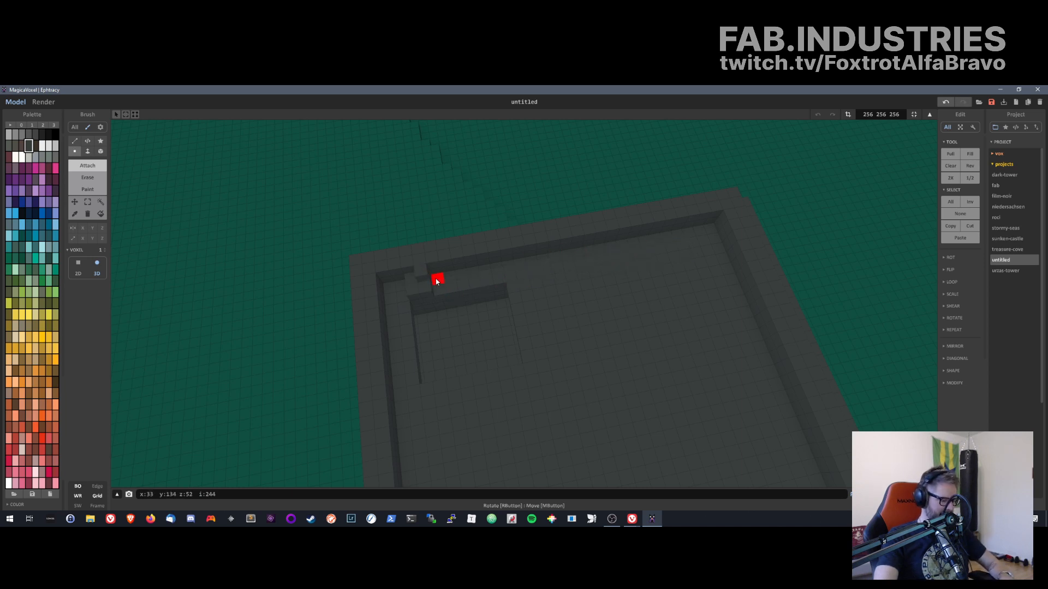
drag(436, 281, 603, 260)
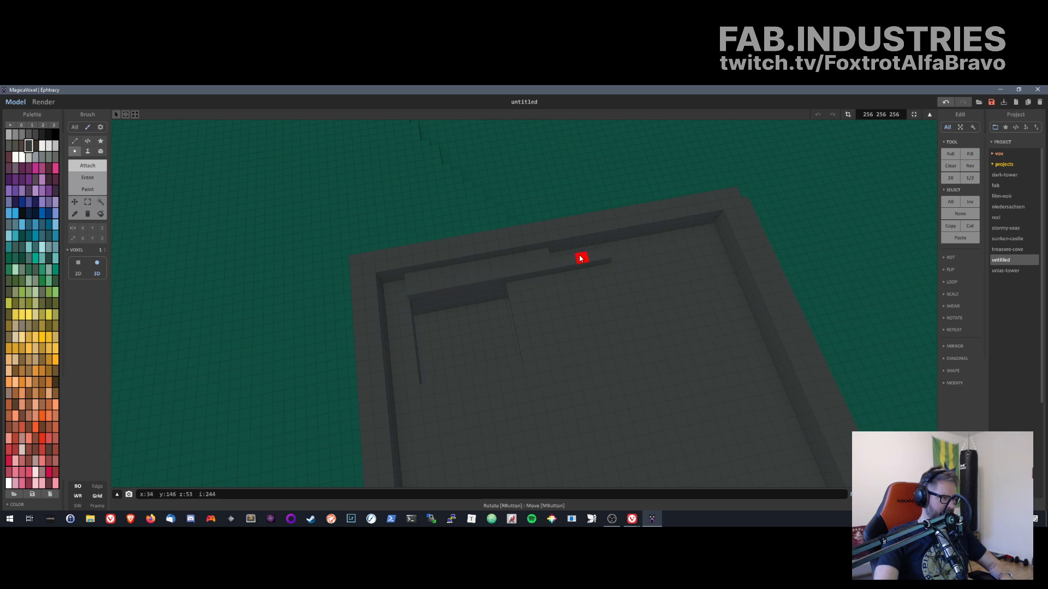
drag(554, 257, 711, 230)
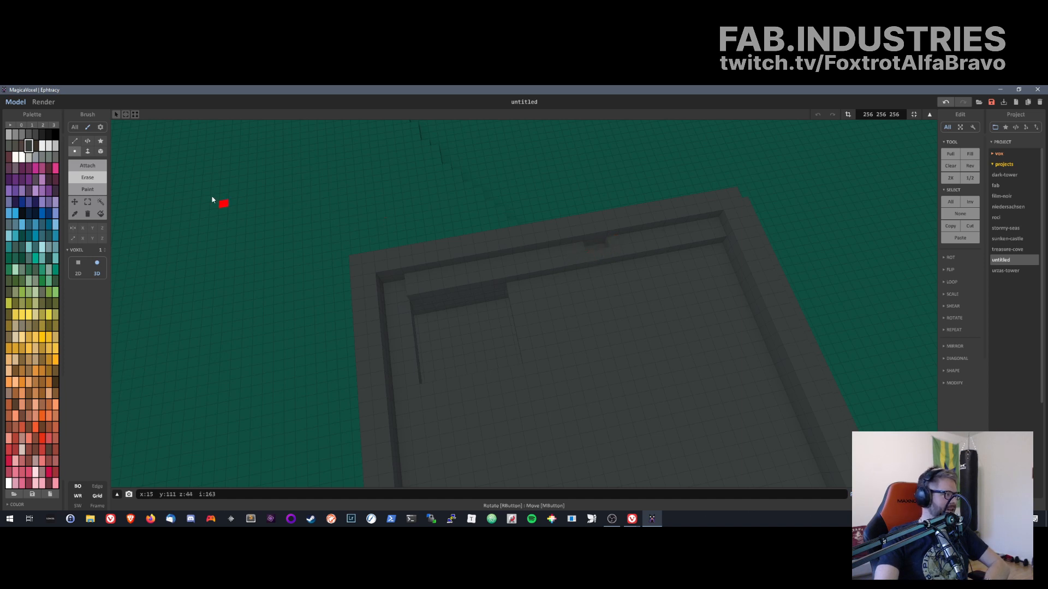
click(86, 167)
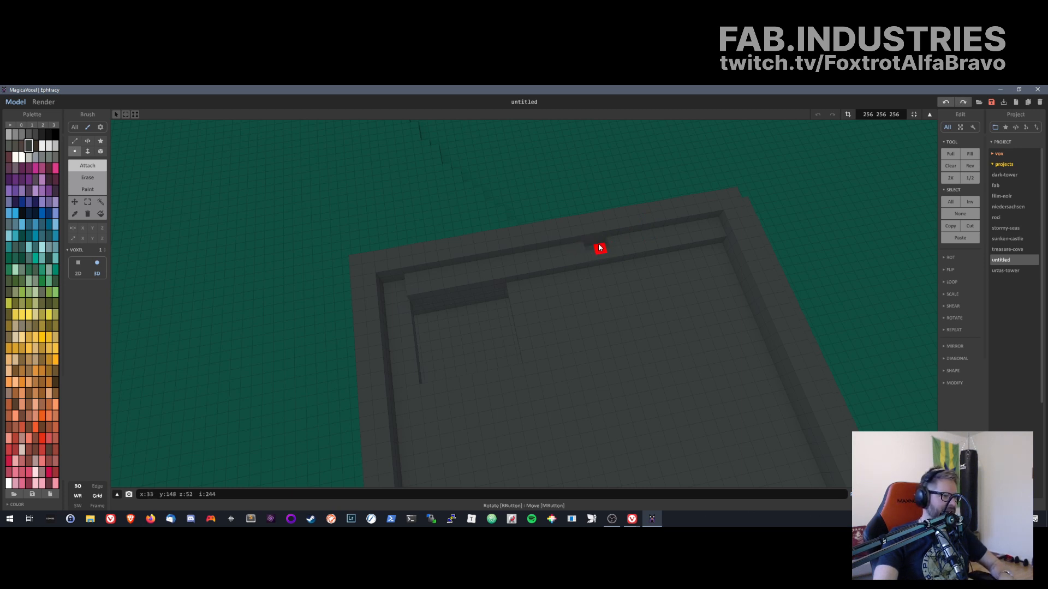
- Erase the outer raised voxels of the wall behind the new strip, cutting them down in layers from its outer edge
right_drag(701, 265, 548, 203)
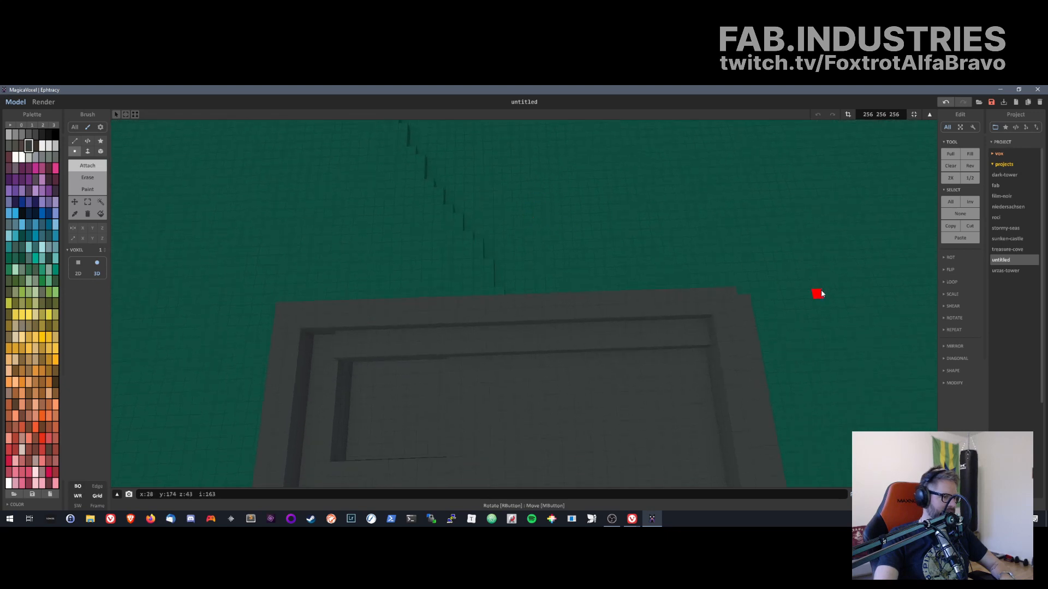
click(85, 176)
drag(376, 326, 516, 319)
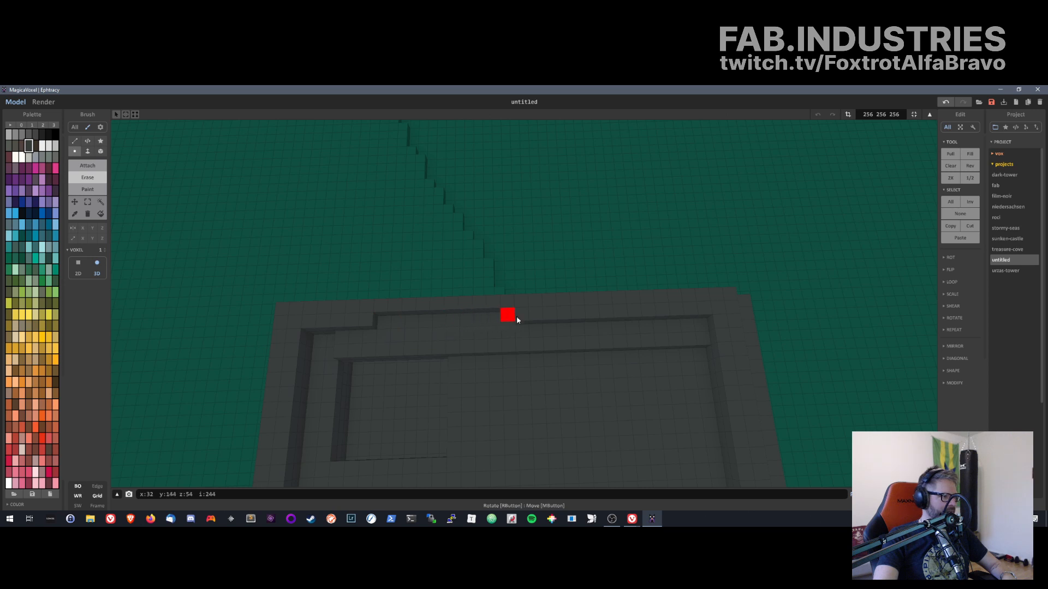
drag(606, 318, 730, 302)
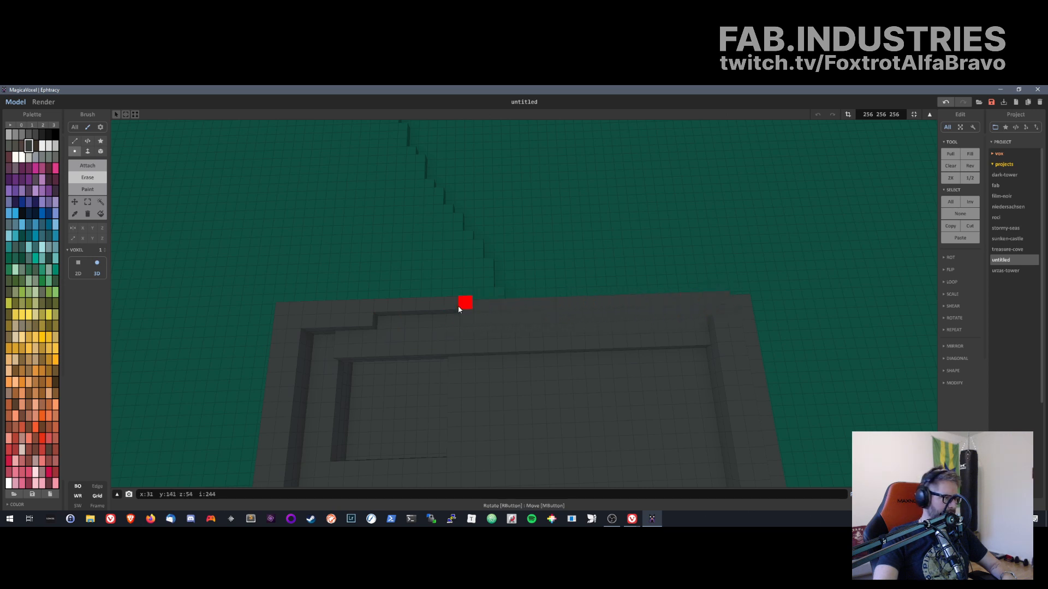
drag(458, 309, 391, 310)
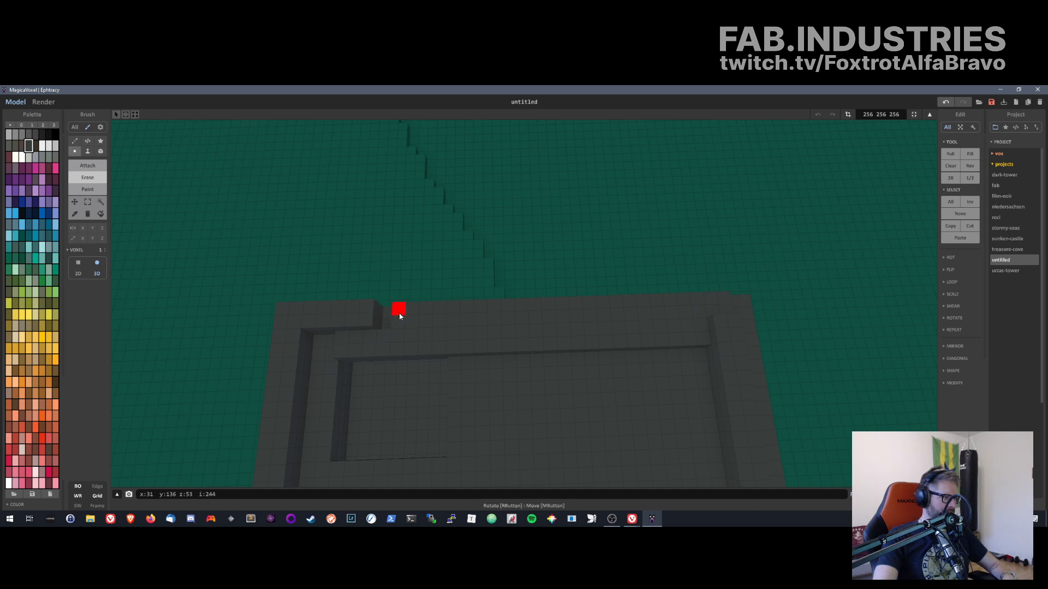
drag(399, 315, 507, 313)
mouse_move(580, 311)
mouse_down()
mouse_move(415, 309)
mouse_move(493, 308)
mouse_up()
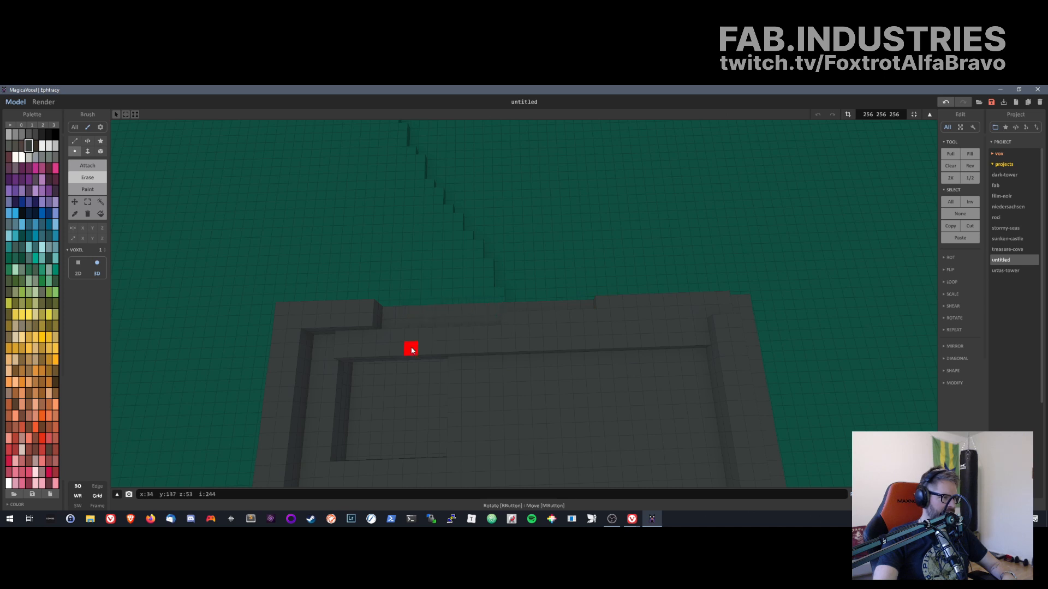
- Extend the cut along the same wall's outer edge toward the far corner, erasing more voxels beside the strip
right_drag(413, 351, 696, 332)
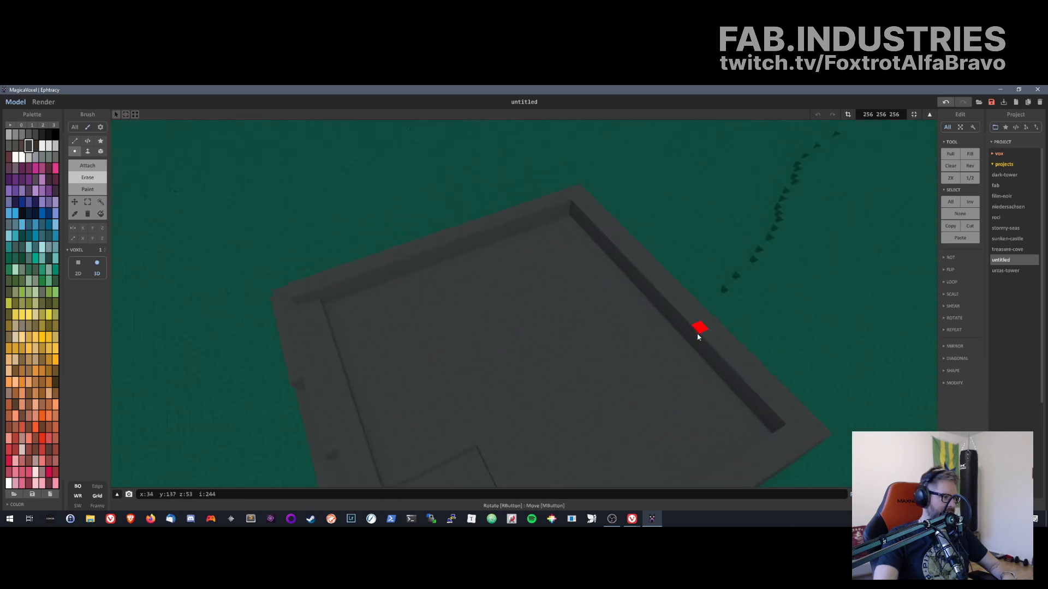
middle_drag(492, 403, 592, 186)
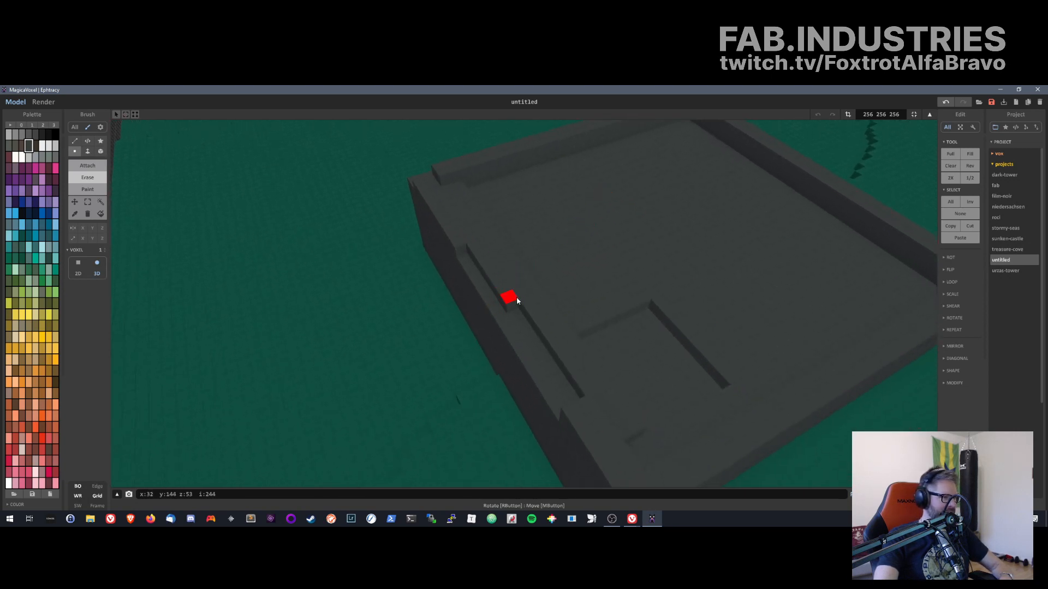
drag(470, 244, 425, 189)
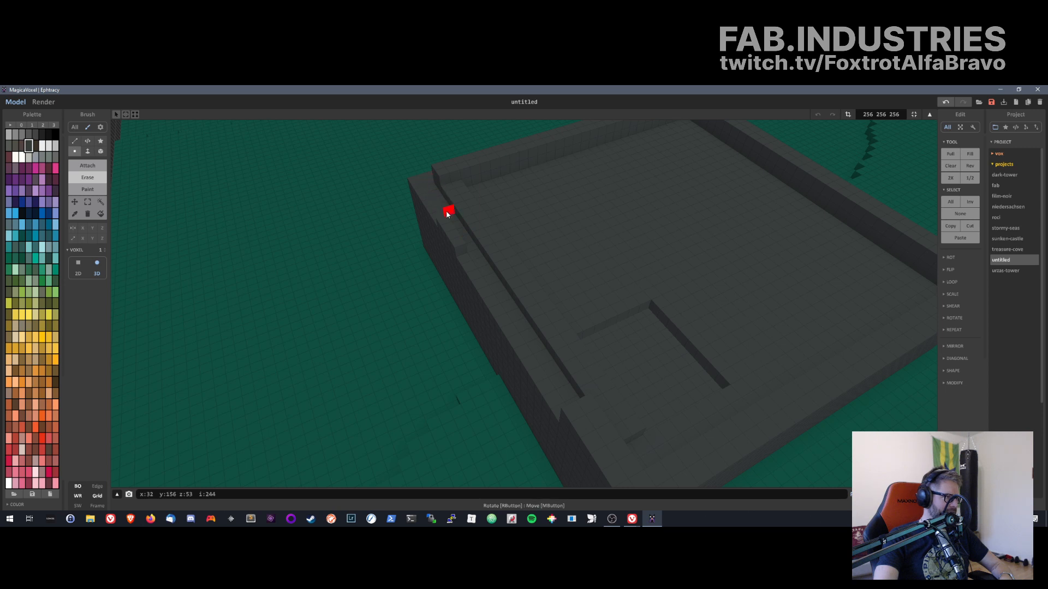
- Erase the remaining raised blocks on the outer ledge and trim the wall end at the corner near the opening
right_drag(397, 283, 648, 330)
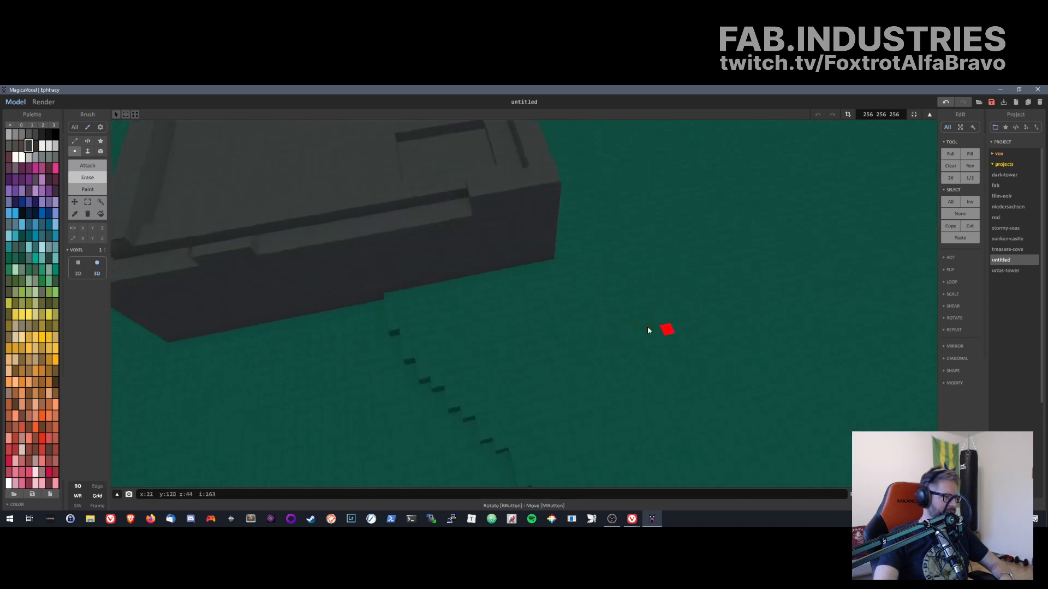
right_drag(264, 351, 366, 291)
right_drag(281, 209, 527, 88)
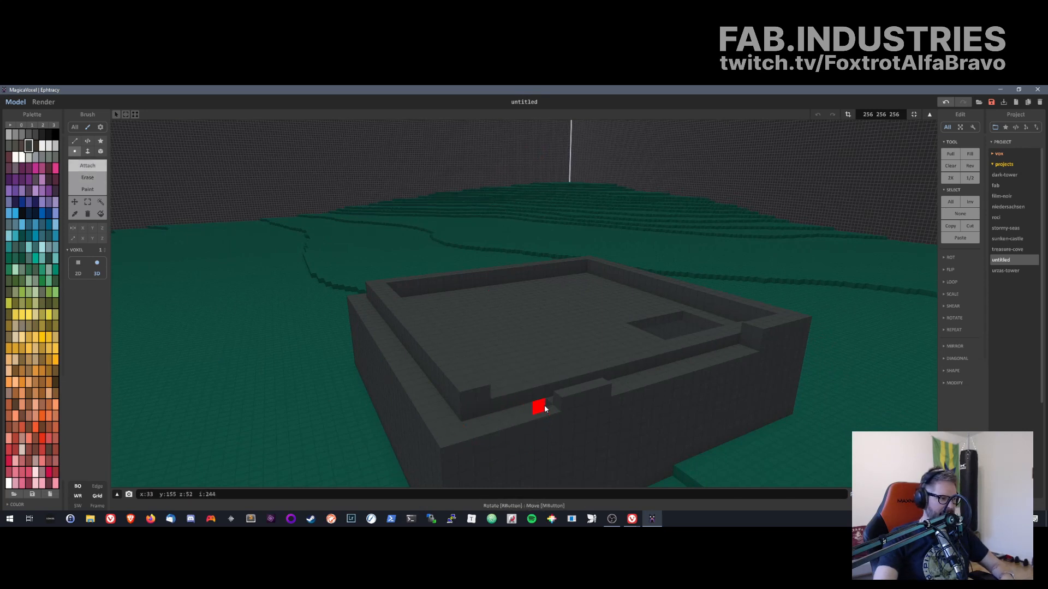
right_drag(543, 408, 507, 454)
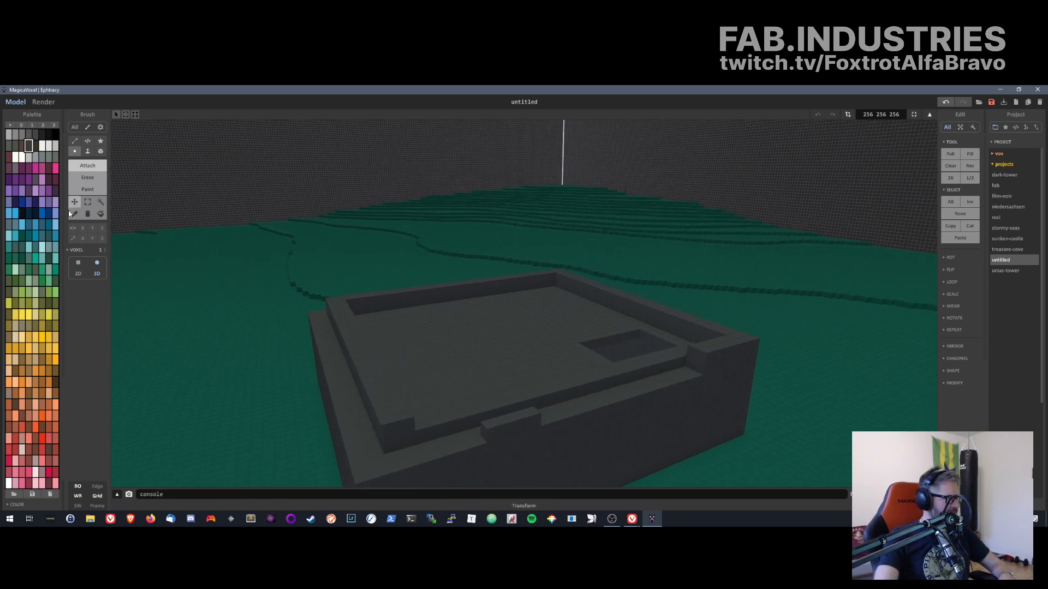
click(105, 180)
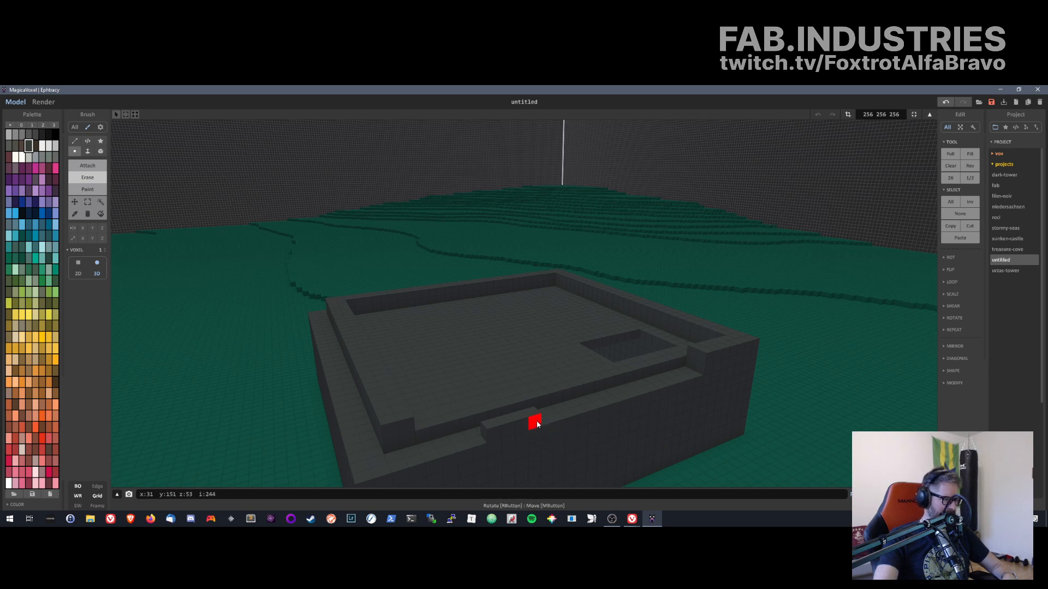
right_drag(543, 426, 572, 402)
click(573, 402)
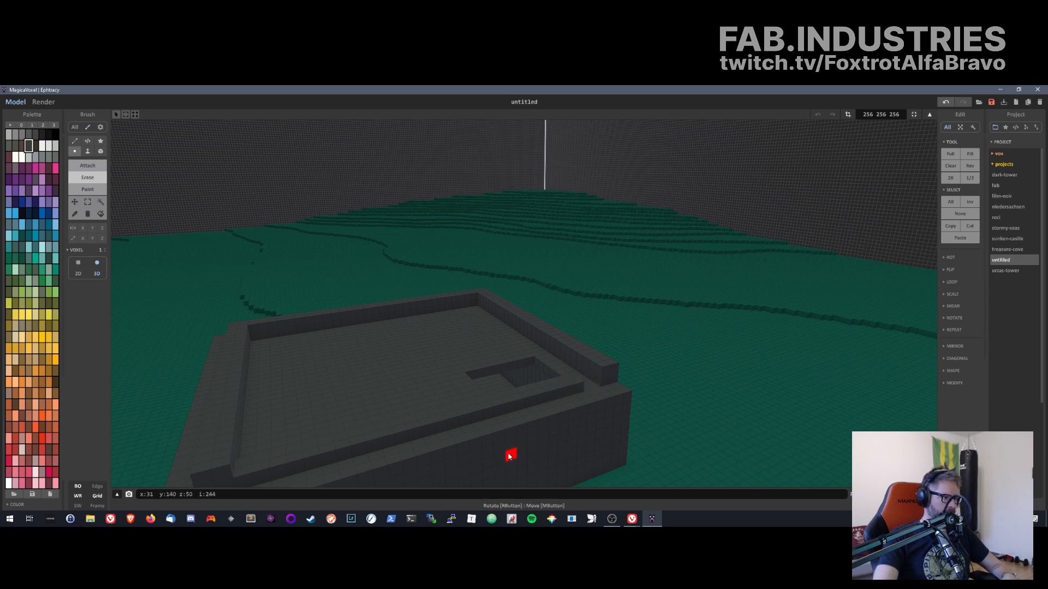
- Build up the set-back strip beside the ledge with attached voxels so it joins the side walls at both ends
middle_drag(534, 450, 653, 439)
middle_drag(691, 398, 613, 470)
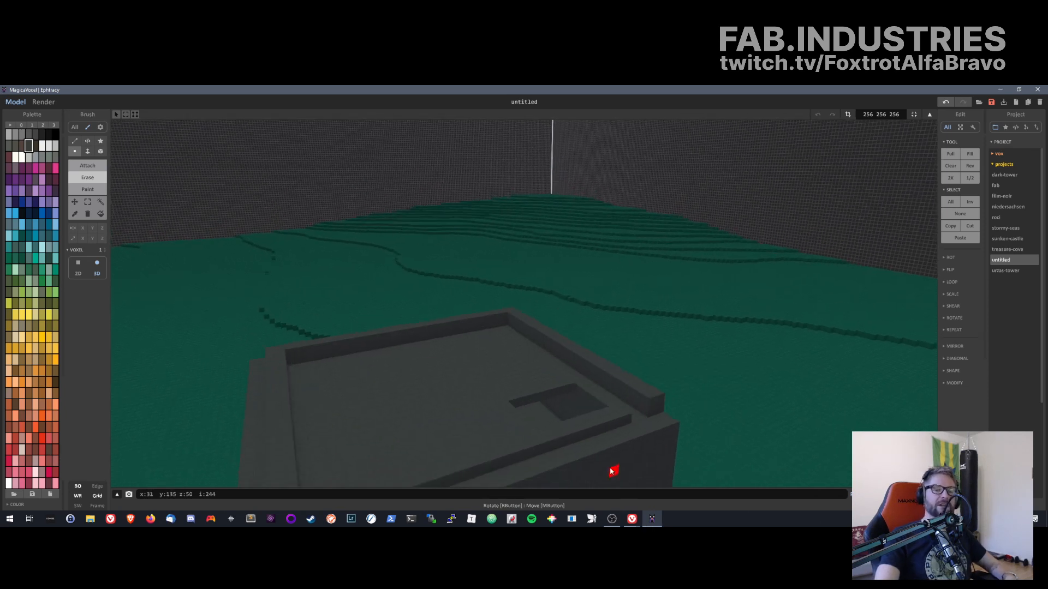
right_drag(637, 352, 623, 383)
right_drag(674, 256, 647, 388)
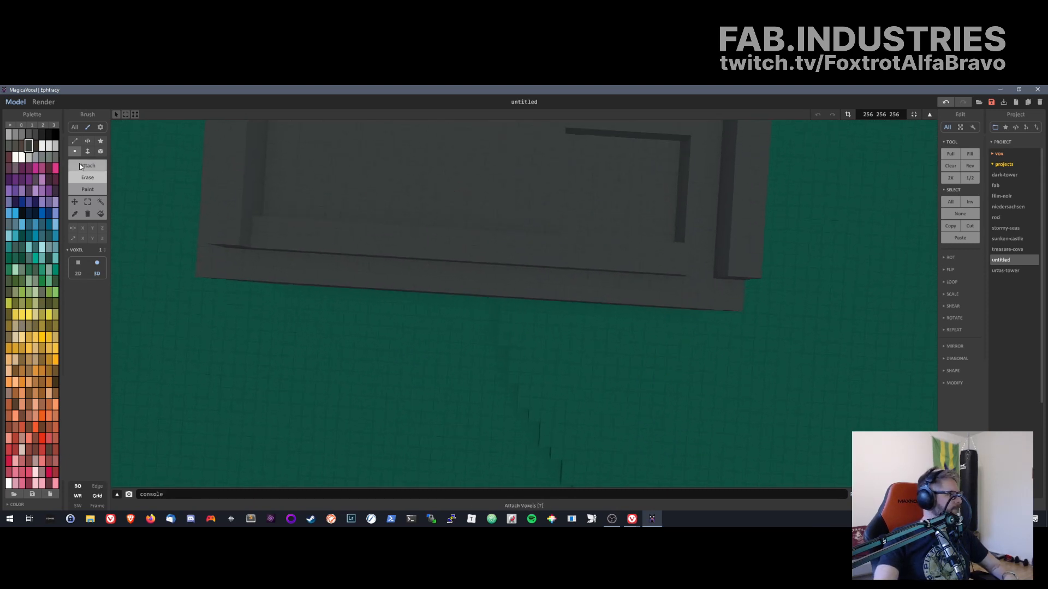
click(706, 254)
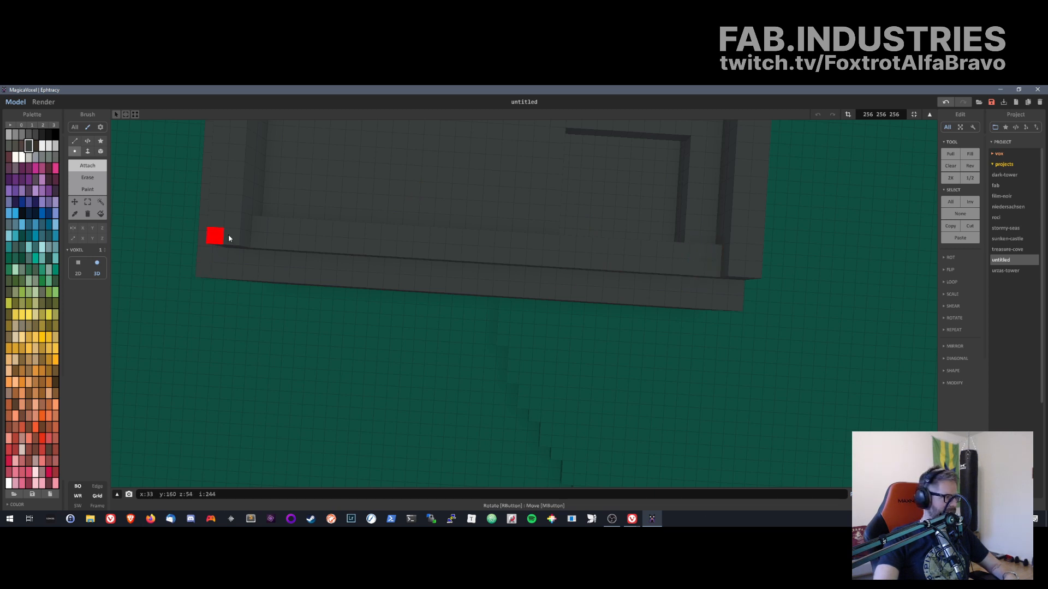
mouse_move(253, 230)
mouse_down()
mouse_move(713, 252)
mouse_move(711, 267)
mouse_move(681, 272)
mouse_move(490, 267)
mouse_up()
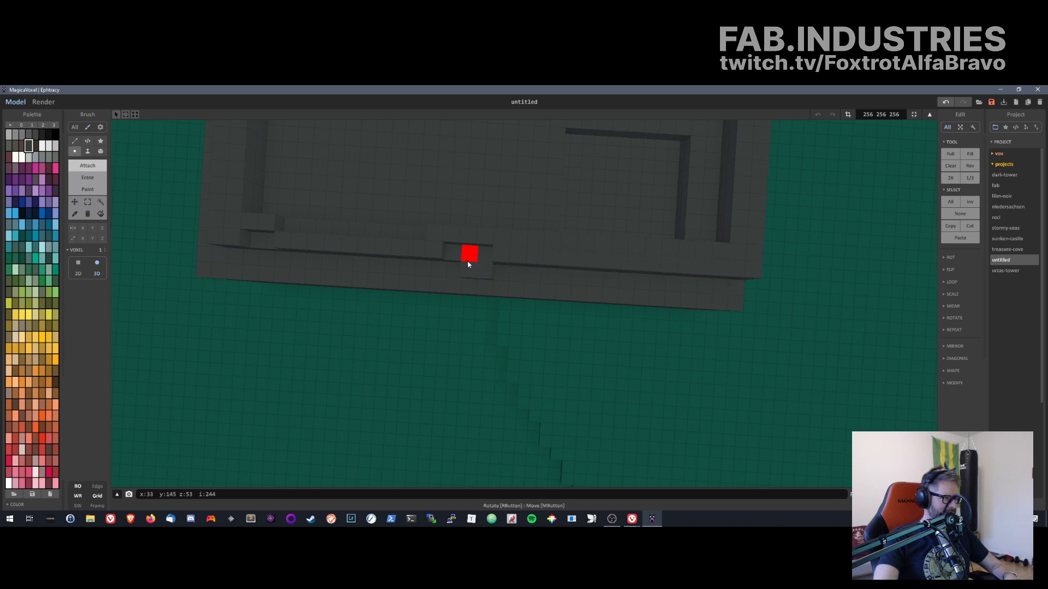
key(ctrl+z)
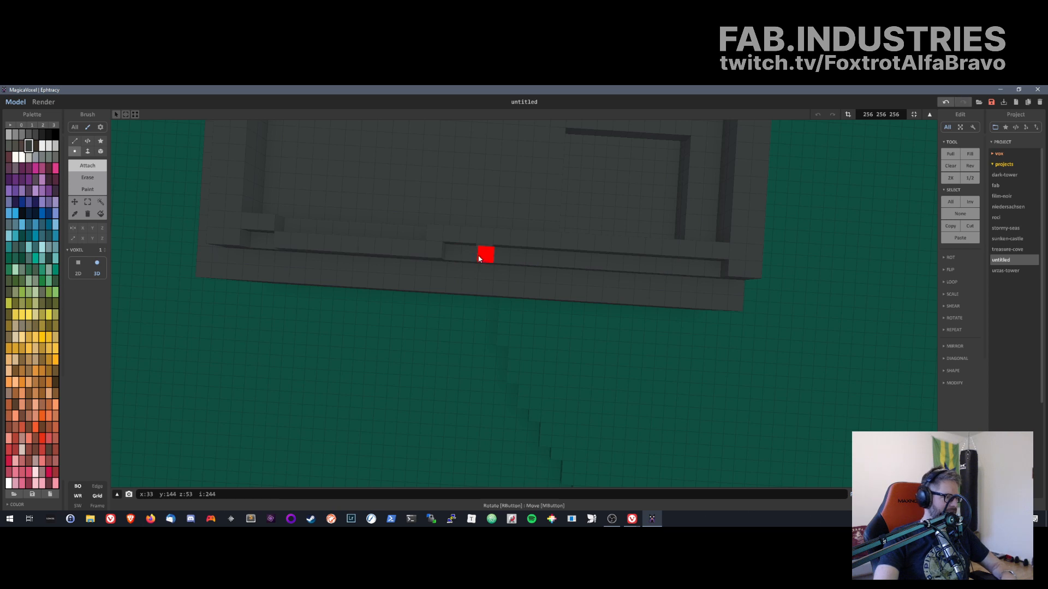
drag(479, 259, 438, 262)
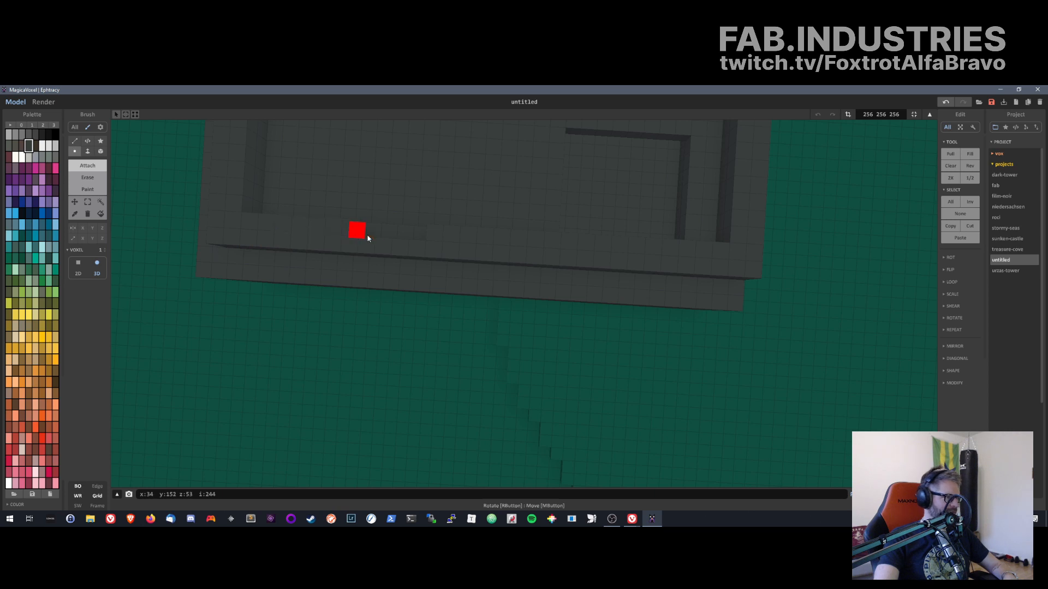
- Erase the end of the side wall beside the corner opening, cutting it down to the slab level
right_drag(533, 293, 497, 237)
right_drag(503, 300, 624, 99)
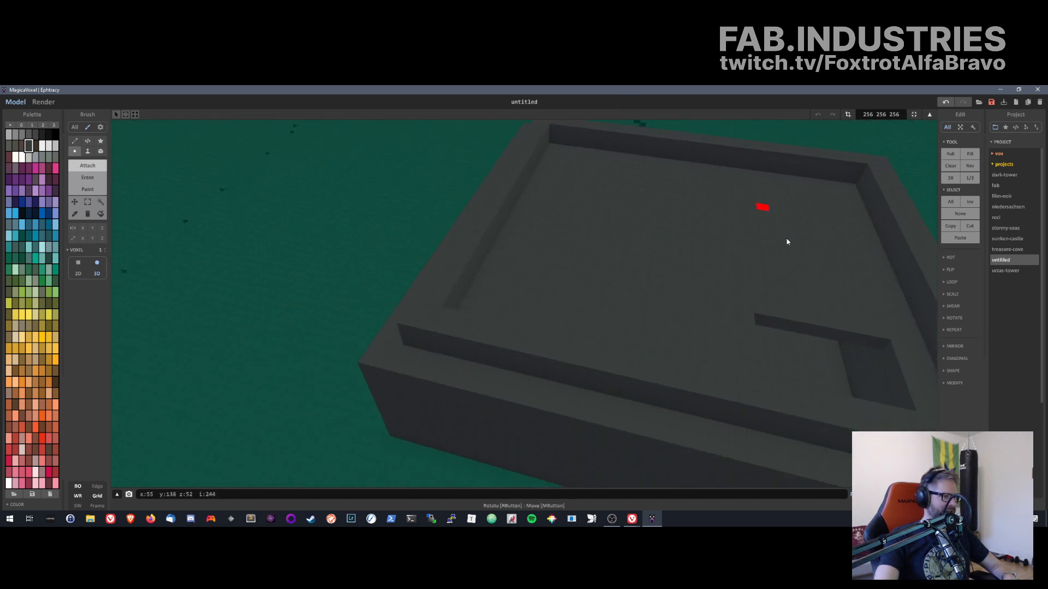
right_drag(785, 240, 518, 457)
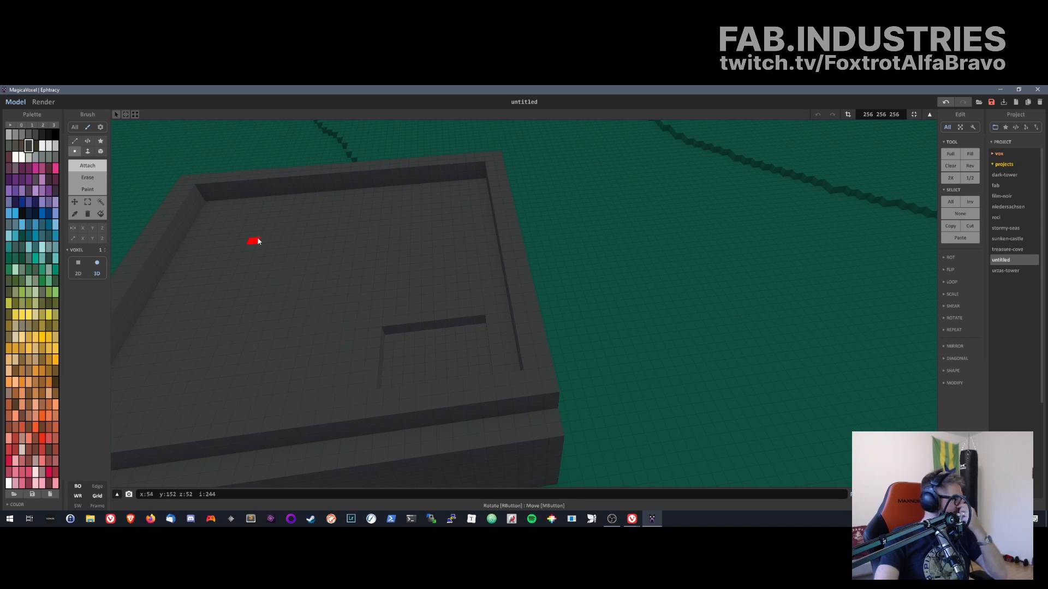
click(82, 179)
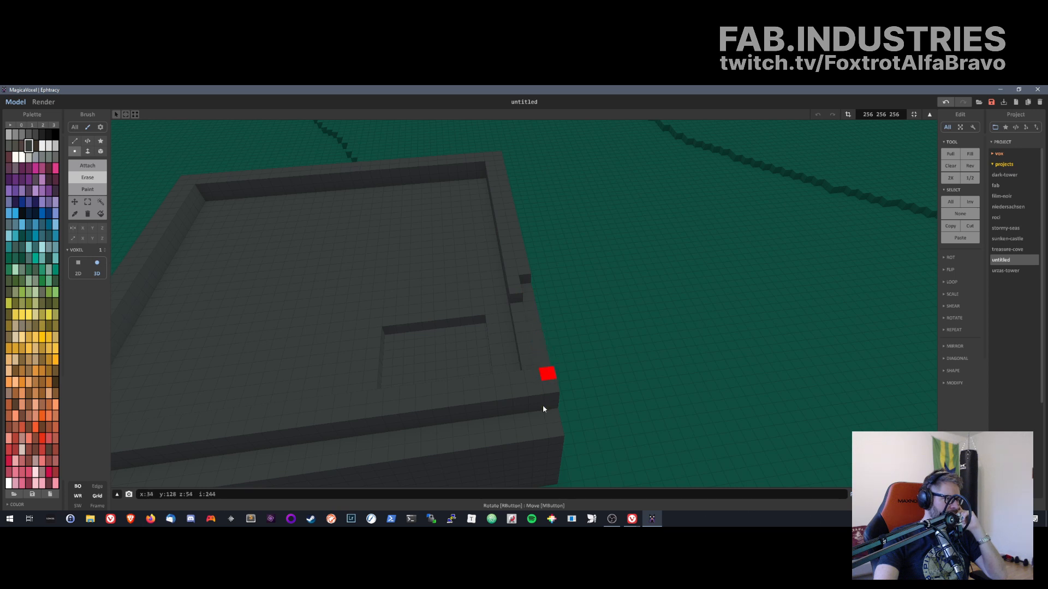
right_drag(543, 408, 558, 285)
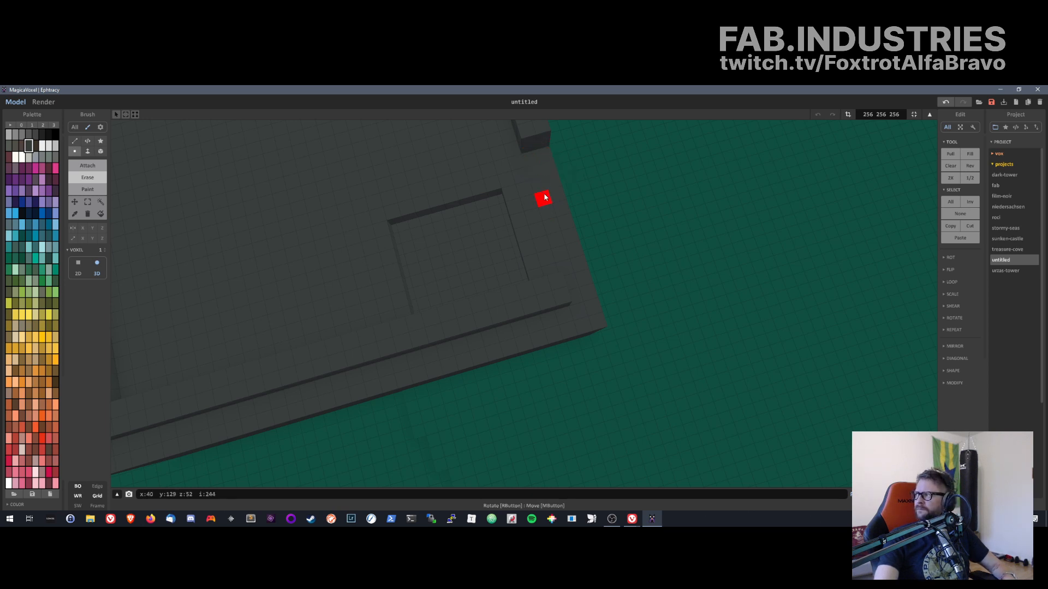
middle_drag(545, 199, 524, 355)
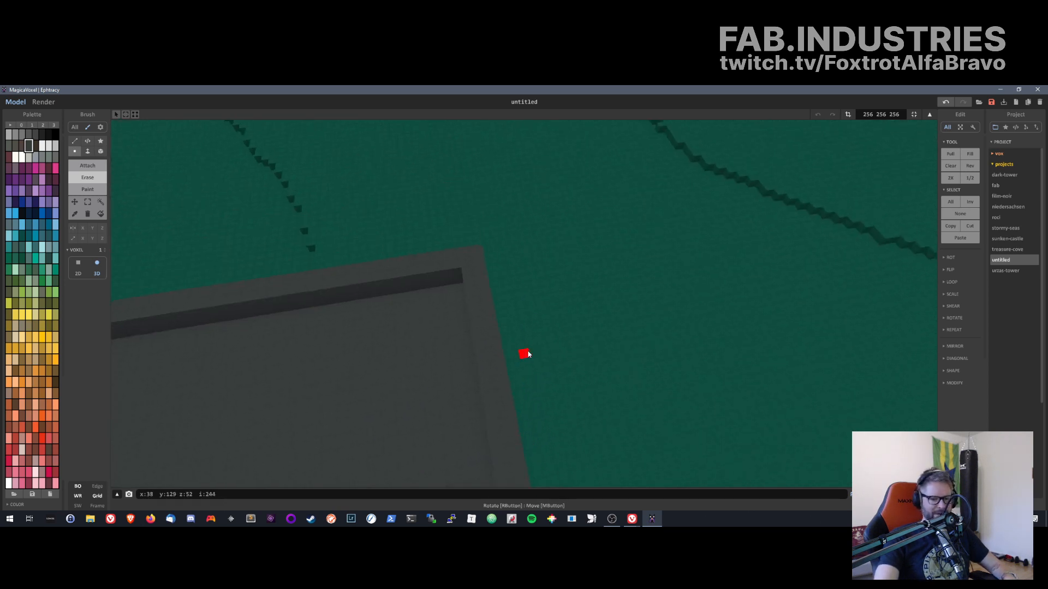
- Erase the next section of the same side wall down to slab level, undoing and redoing the stray outer-row stroke
middle_drag(545, 402, 574, 248)
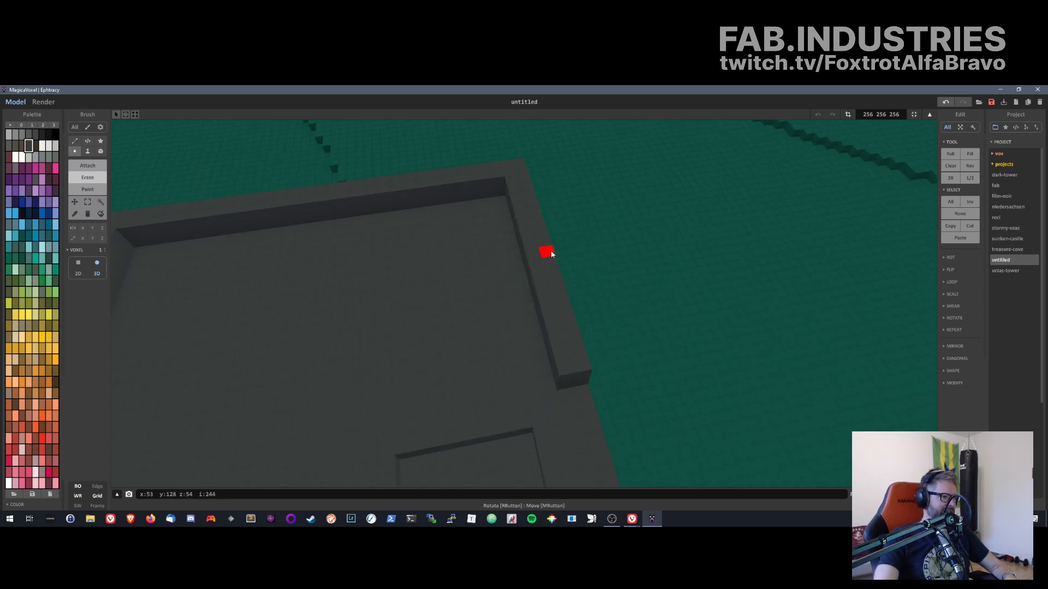
drag(531, 246, 568, 377)
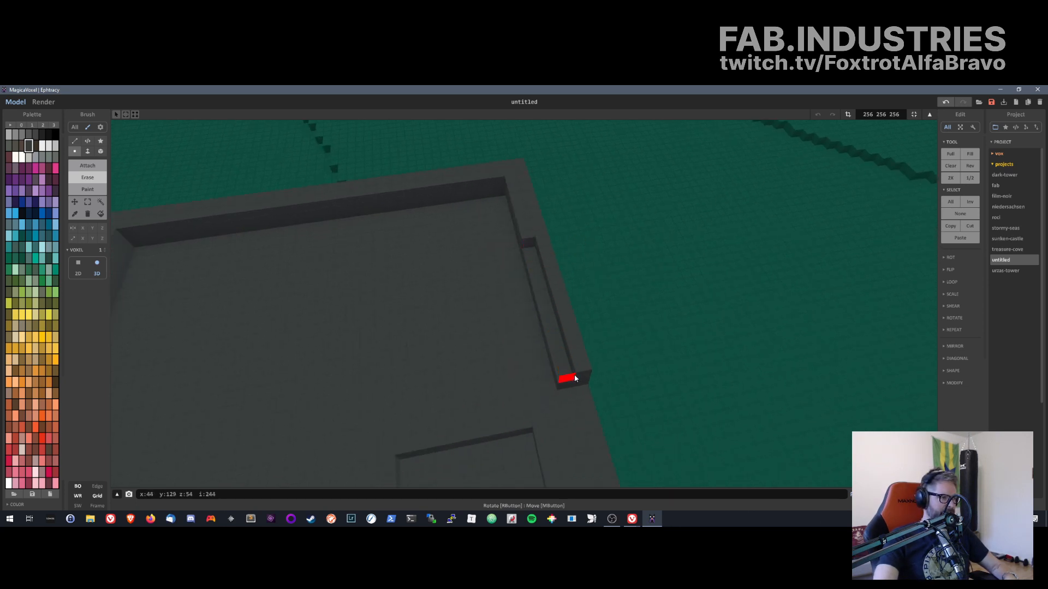
drag(542, 242, 582, 346)
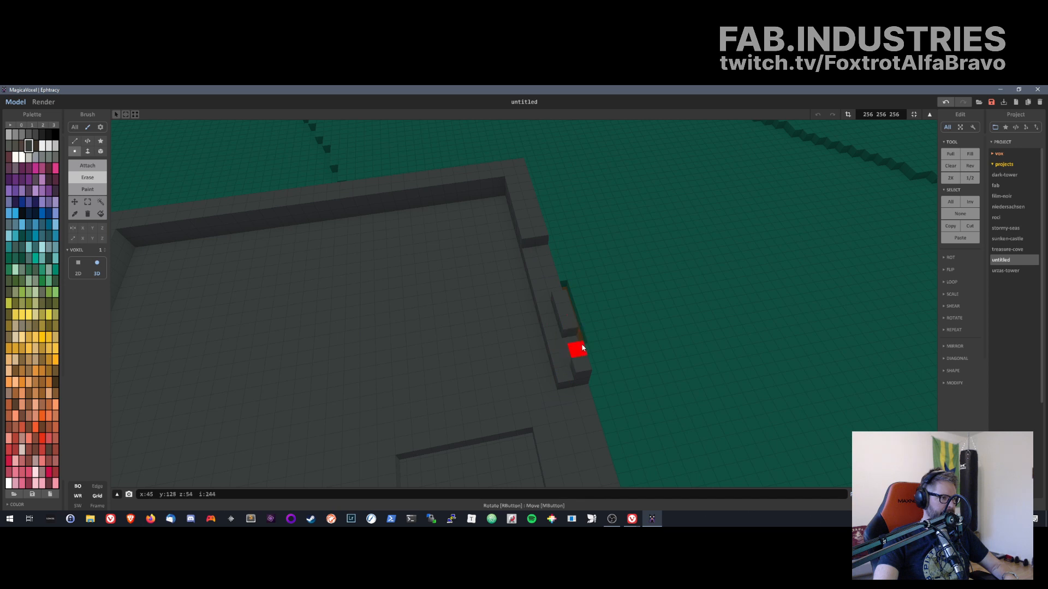
middle_drag(585, 347, 527, 344)
key(ctrl+z)
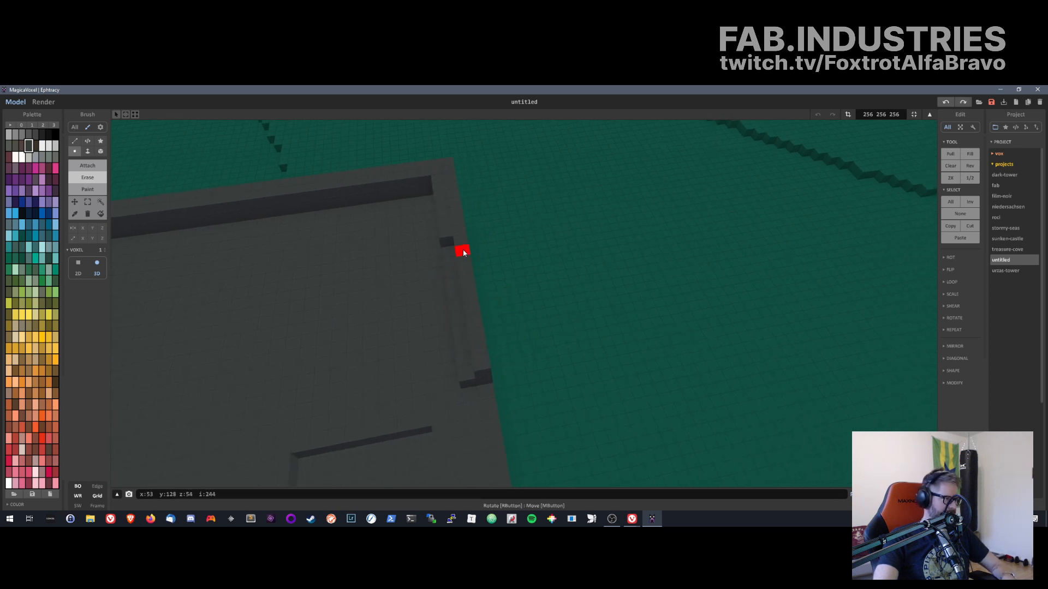
drag(463, 244, 481, 371)
drag(473, 310, 482, 369)
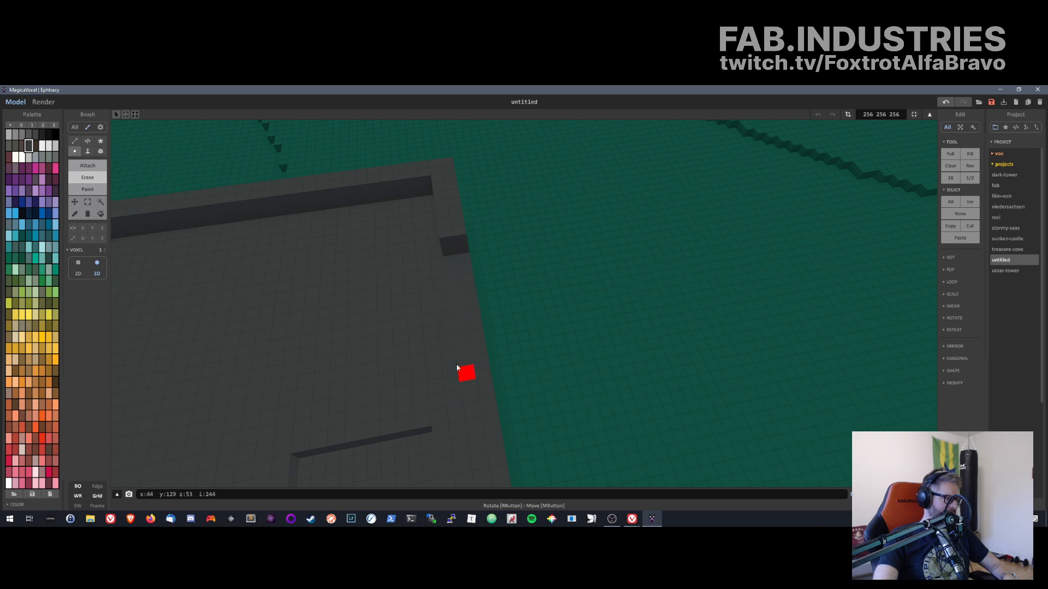
- Erase the remaining side wall blocks up to the far corner, leaving the outer edge flush with the slab
mouse_move(466, 369)
right_down()
mouse_move(482, 334)
mouse_move(593, 262)
right_up()
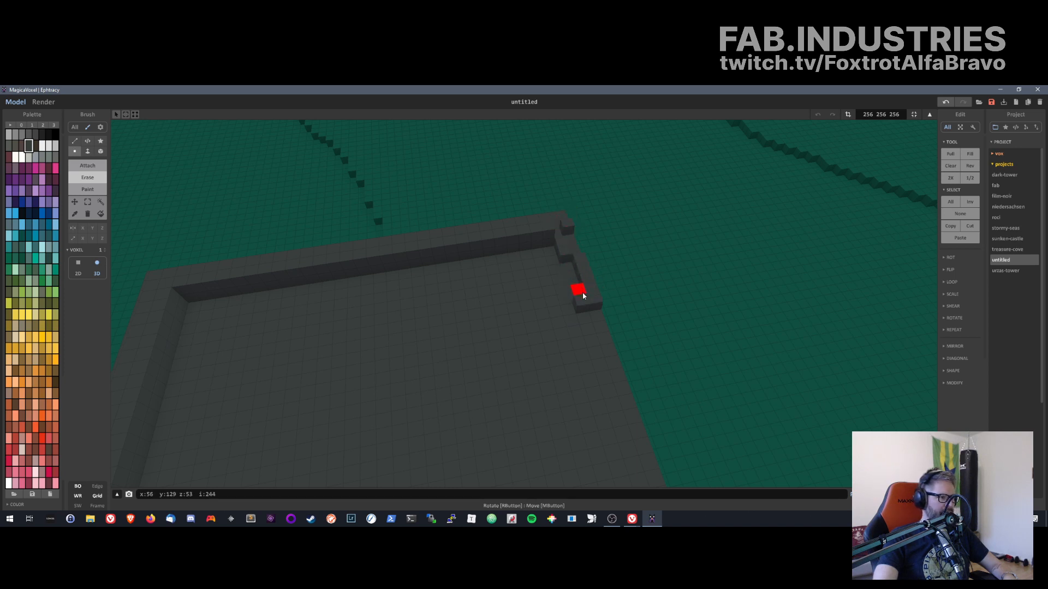
mouse_move(584, 300)
mouse_down()
mouse_move(589, 285)
mouse_move(566, 248)
mouse_up()
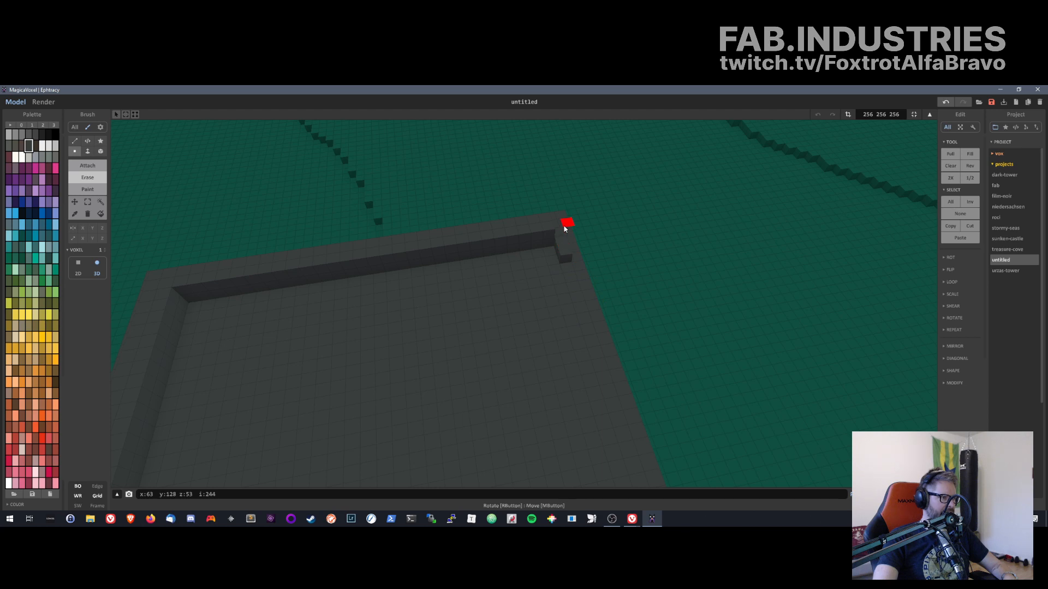
click(561, 241)
middle_drag(558, 281, 456, 235)
right_drag(372, 456, 410, 309)
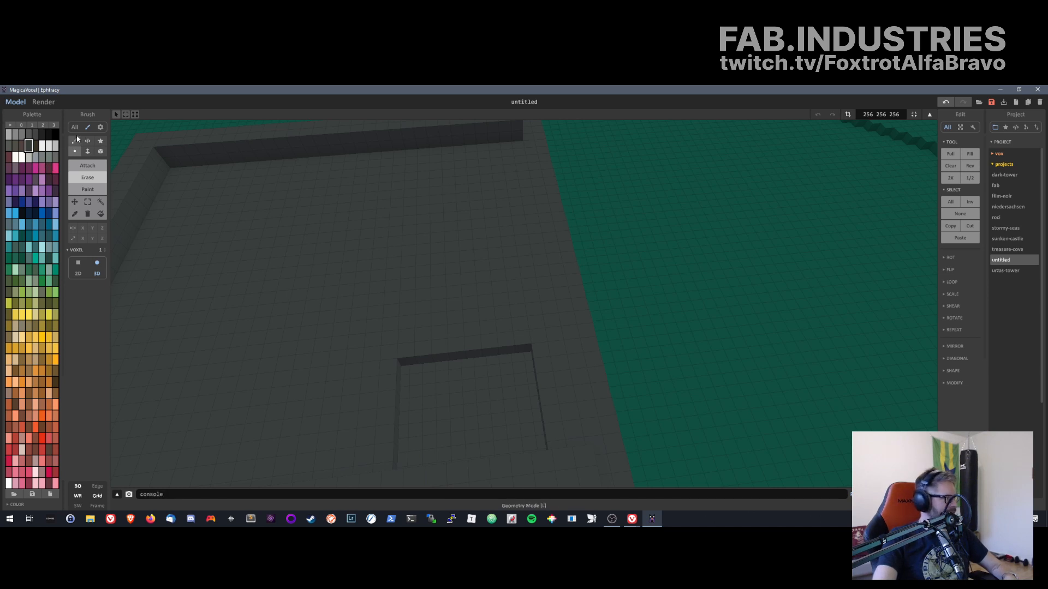
- Attach voxels in a strip set back from the cleared outer edge, starting at the far corner wall
click(85, 191)
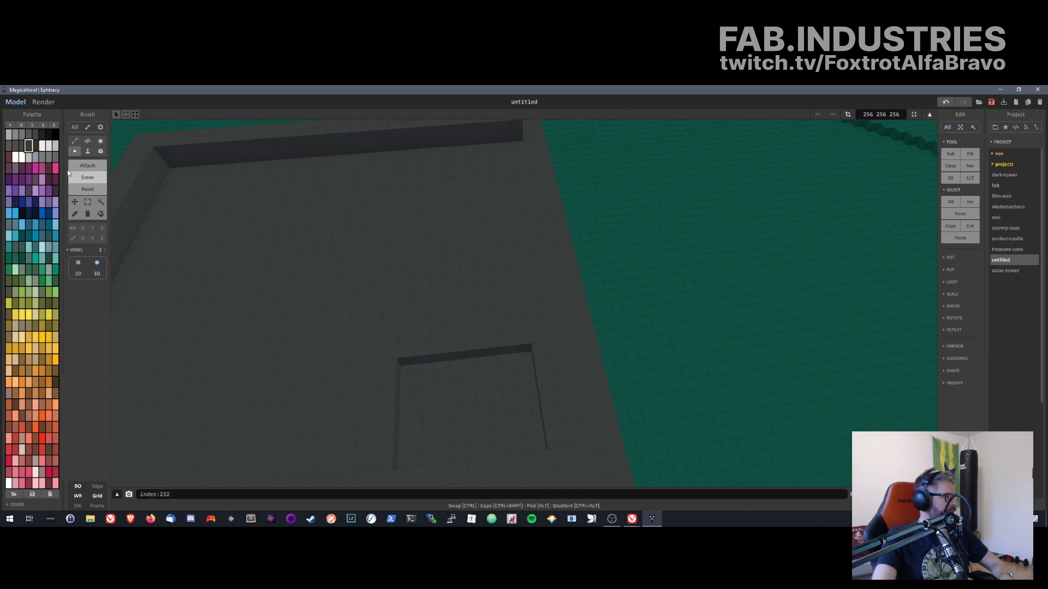
click(508, 141)
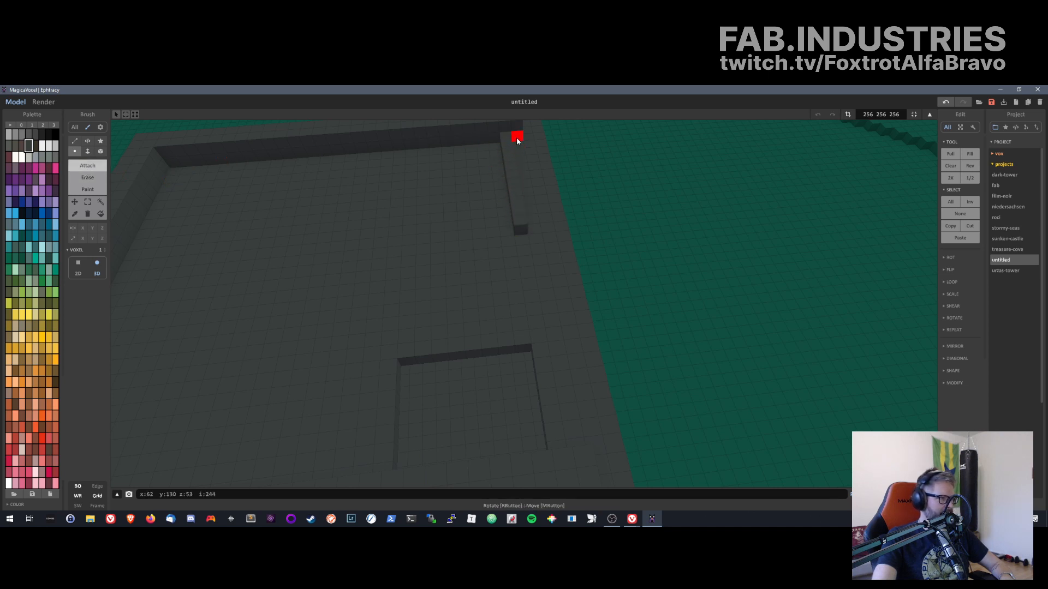
mouse_move(523, 199)
mouse_down()
mouse_move(529, 236)
mouse_move(515, 201)
mouse_move(535, 229)
mouse_up()
middle_drag(541, 283, 496, 332)
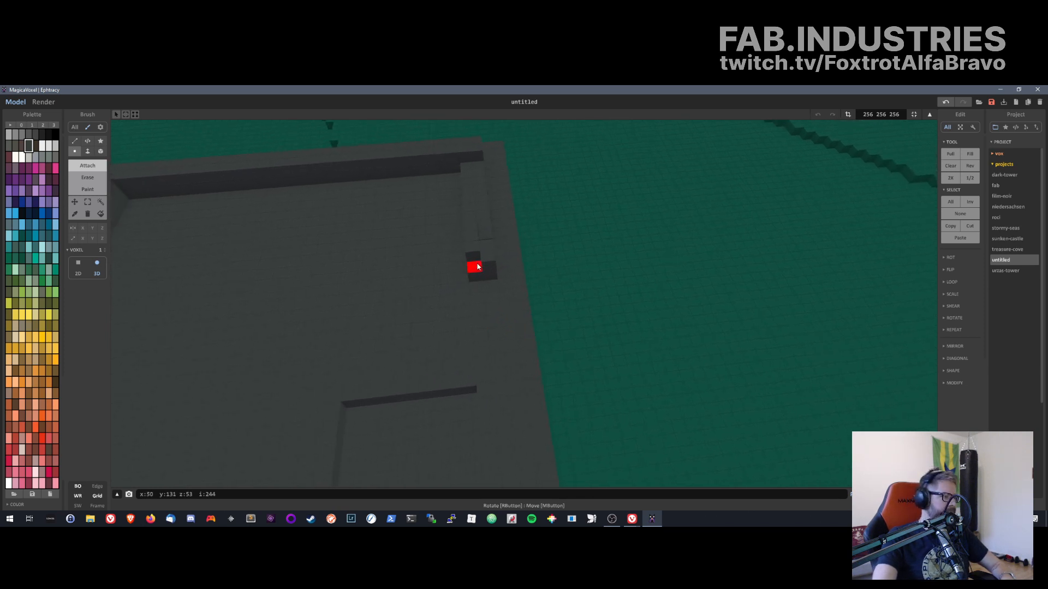
click(477, 264)
- Add a second layer of voxels along the set-back strip near the far corner
right_drag(496, 217, 472, 227)
middle_drag(750, 223, 184, 431)
middle_drag(210, 225, 460, 218)
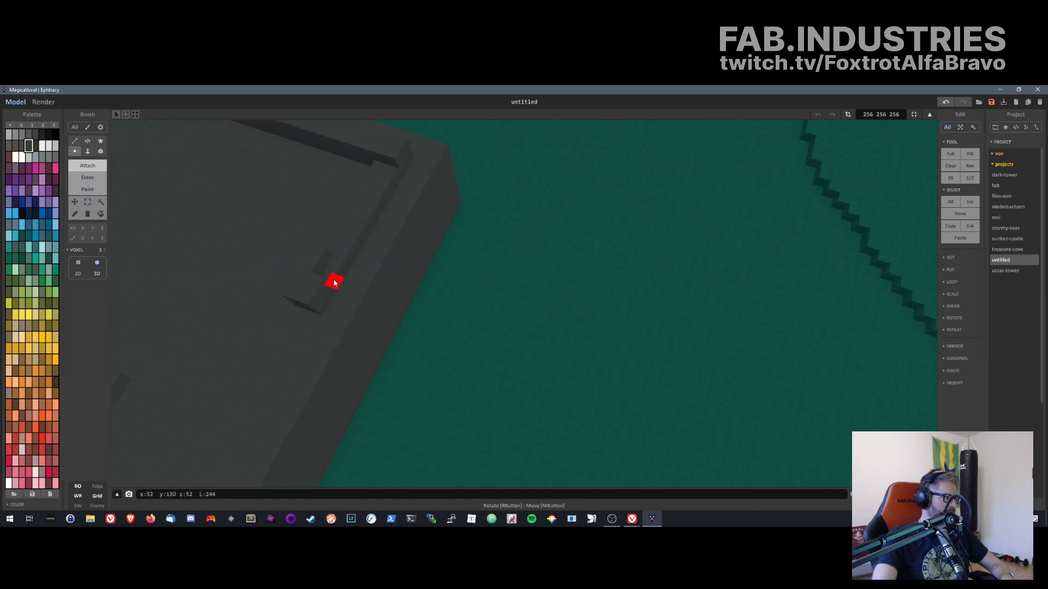
click(371, 165)
drag(369, 205, 332, 276)
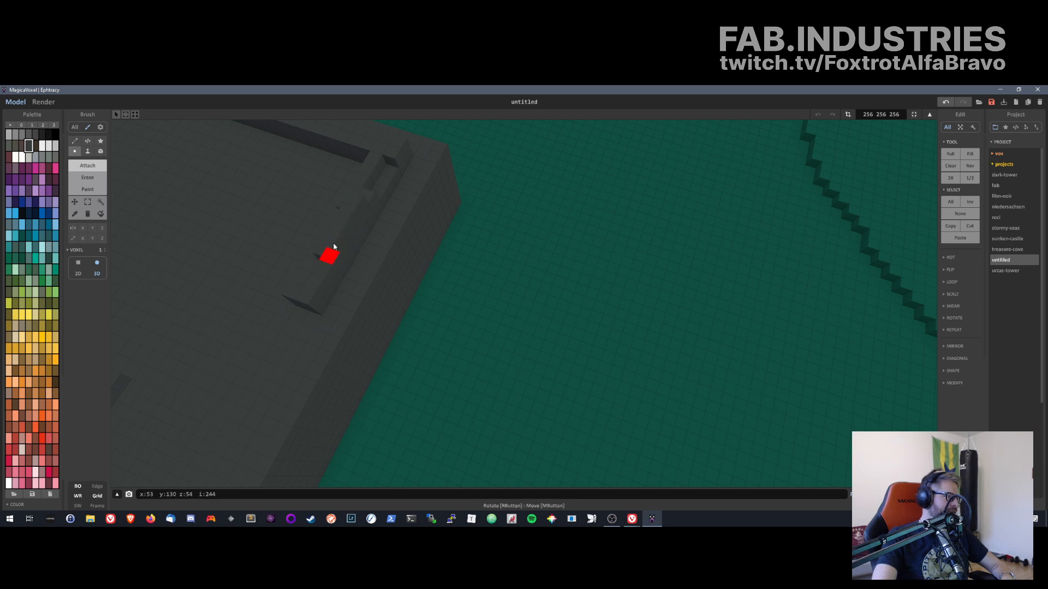
middle_drag(334, 246, 492, 268)
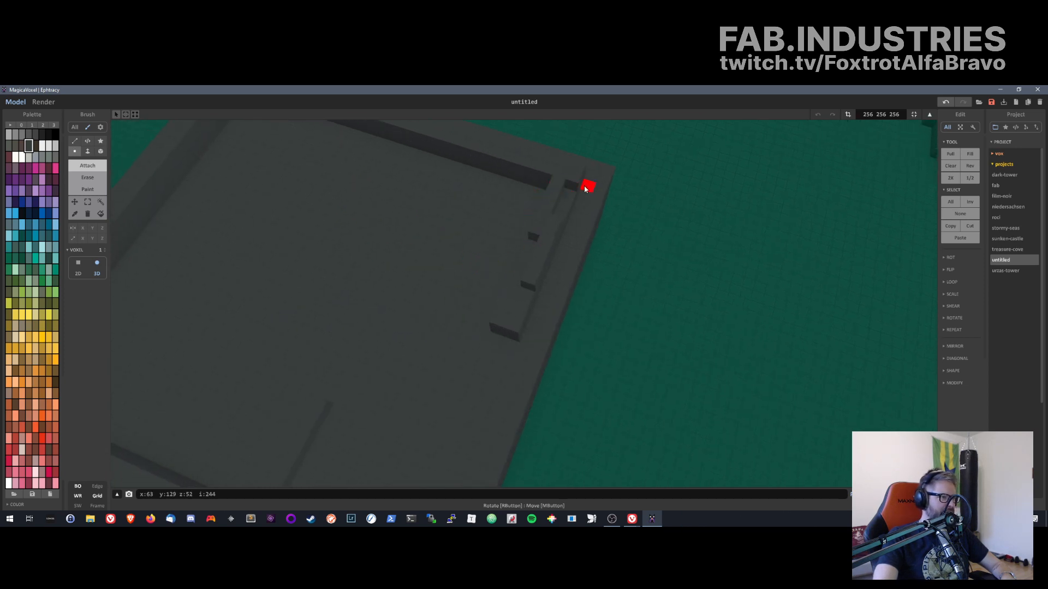
- Fill the remaining gaps in the top layer of the set-back strip with attached voxels
click(567, 195)
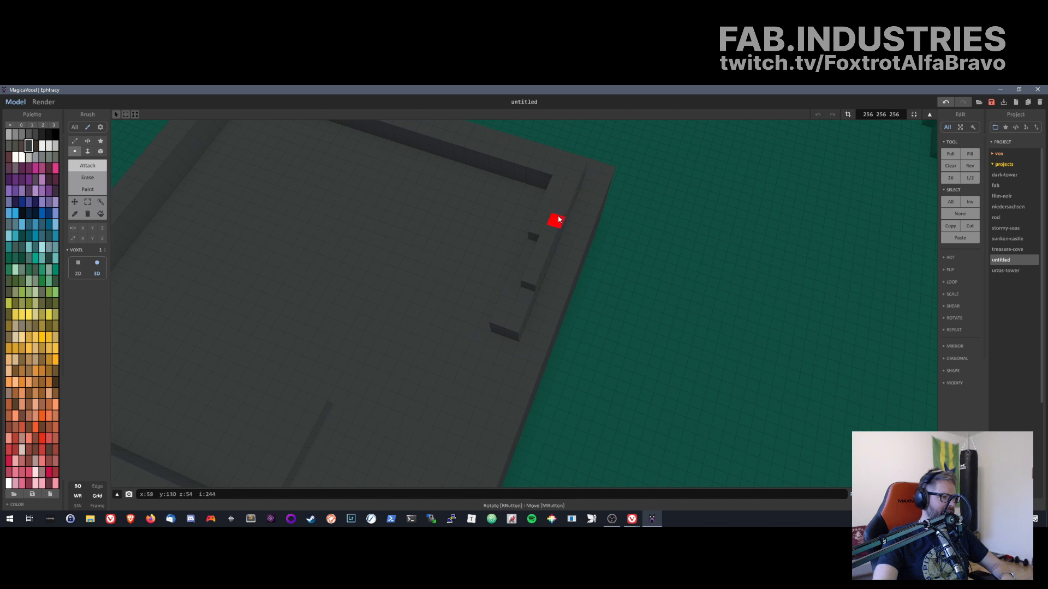
click(531, 240)
click(527, 278)
click(524, 288)
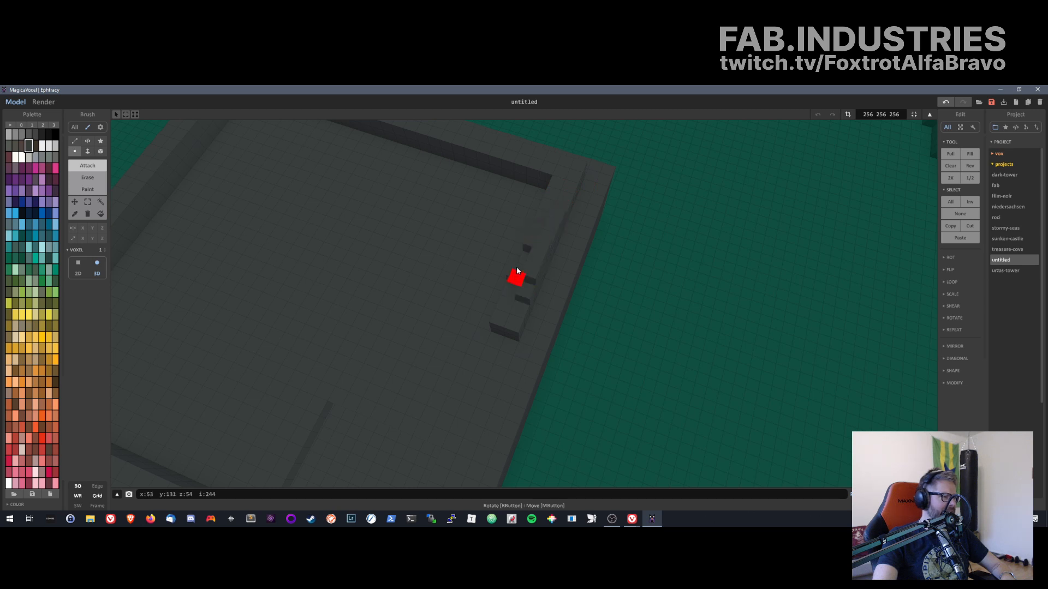
click(516, 274)
click(525, 258)
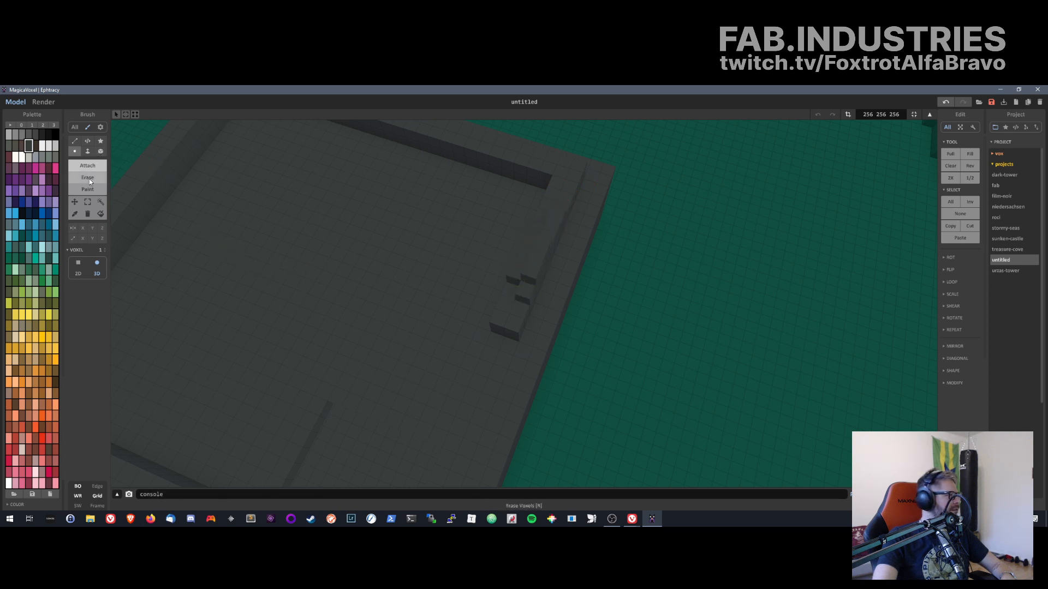
- Erase the surplus voxels sticking up from the strip to level its top
click(89, 181)
click(527, 291)
click(528, 280)
click(531, 269)
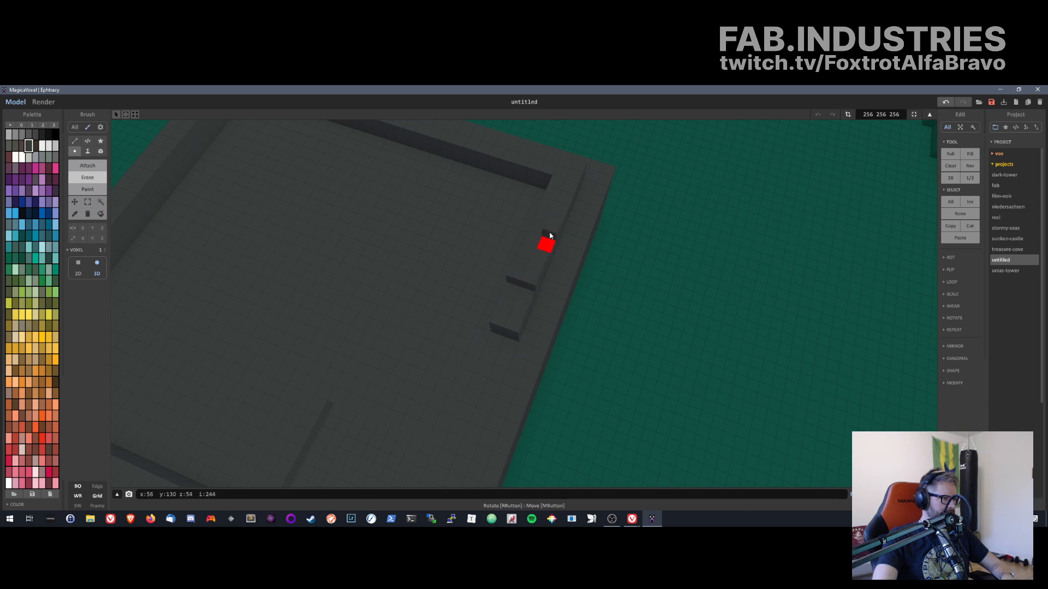
click(537, 266)
click(533, 278)
click(518, 274)
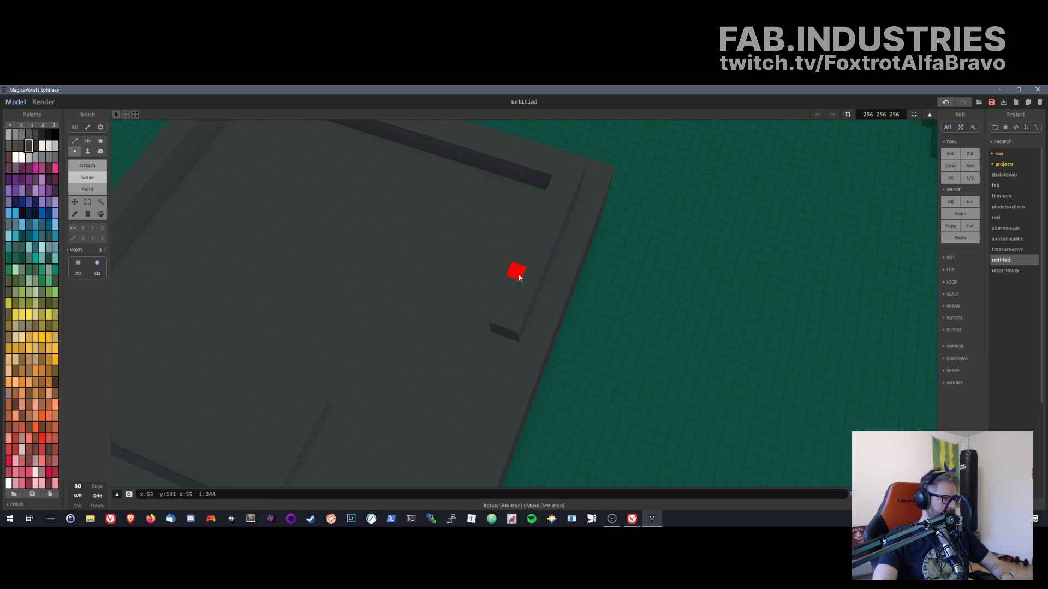
- Extend the set-back side wall with attached voxels, two wide and two high, as far as the corner opening's back edge
middle_drag(472, 344, 480, 327)
right_drag(479, 326, 507, 402)
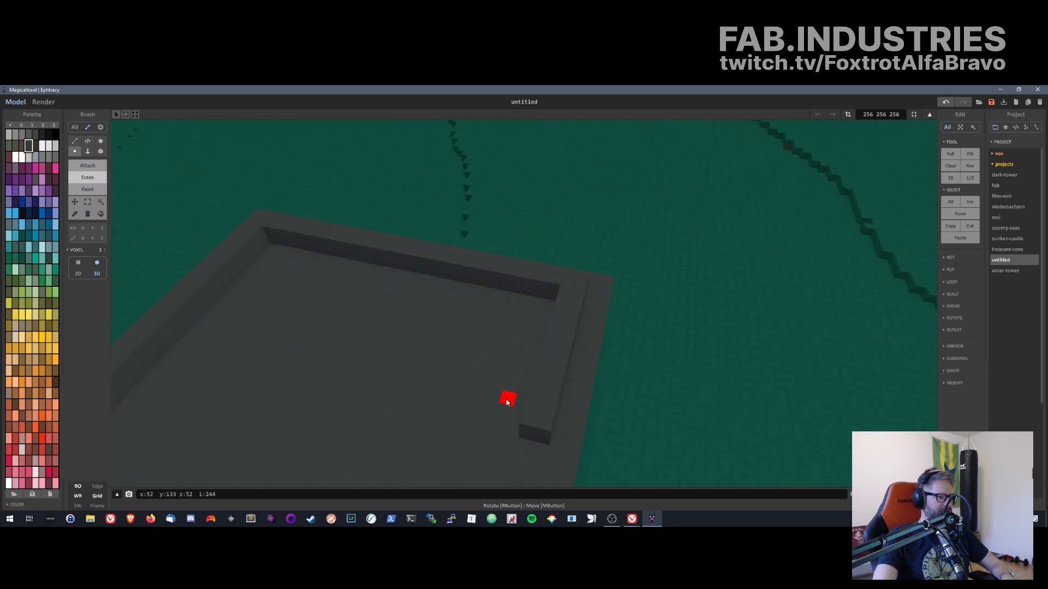
right_drag(521, 302, 553, 117)
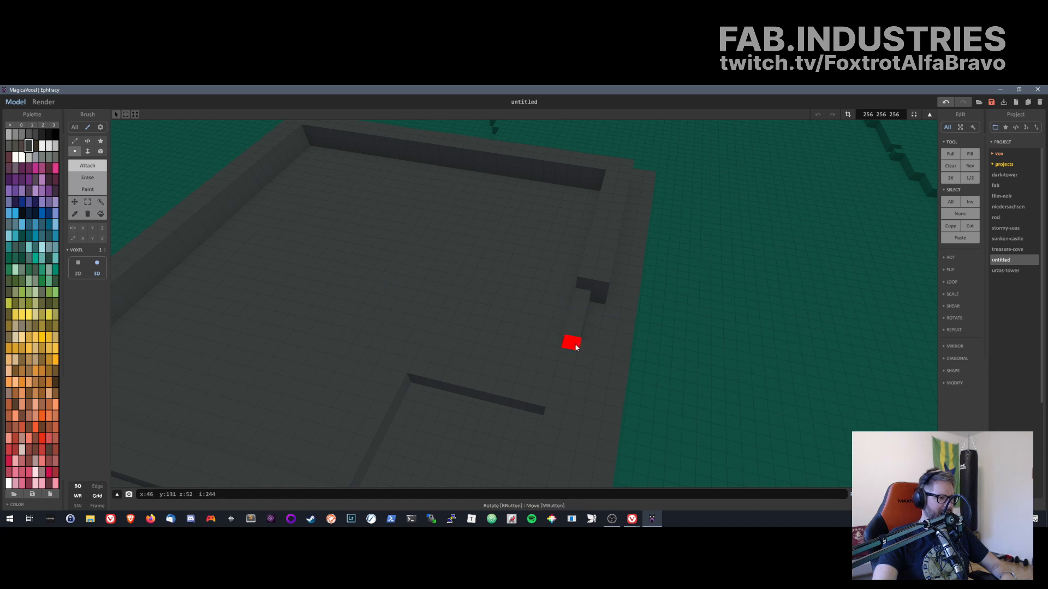
mouse_move(564, 403)
mouse_down()
mouse_move(596, 306)
mouse_move(574, 405)
mouse_up()
drag(586, 295, 578, 340)
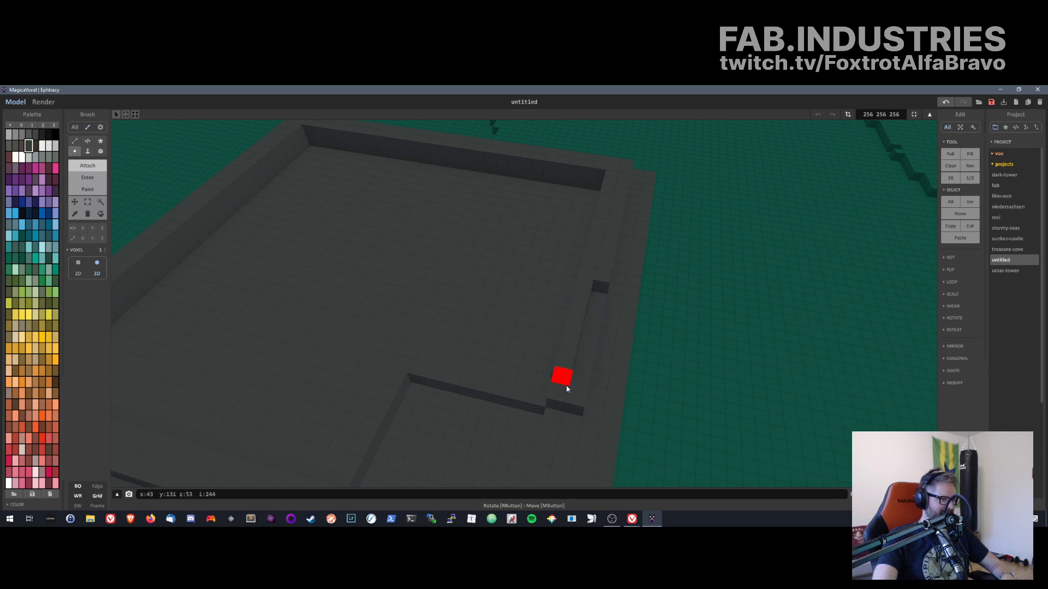
drag(565, 386, 561, 395)
drag(598, 285, 596, 293)
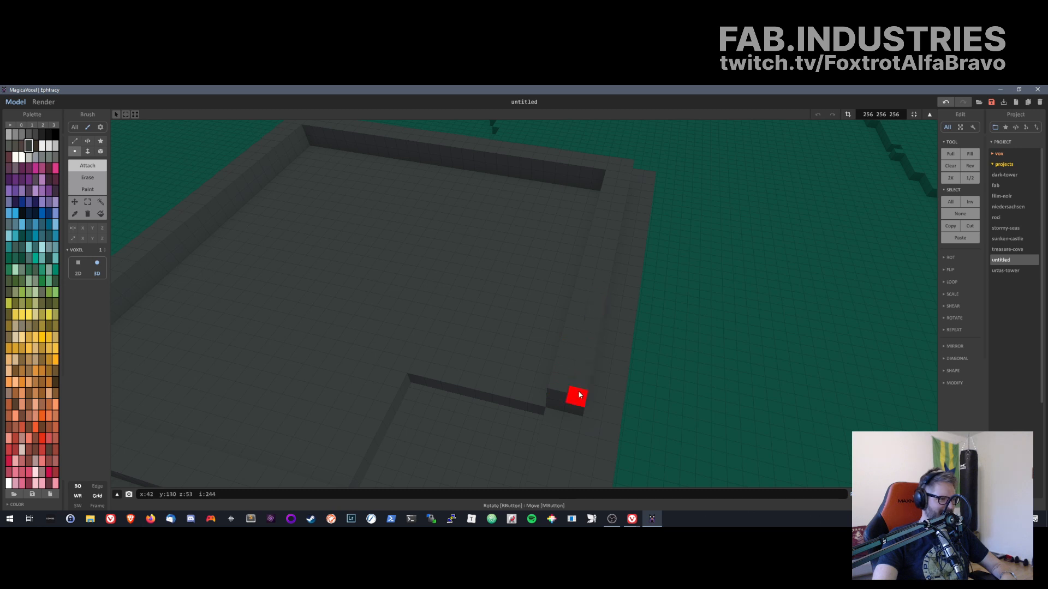
- Continue the set-back side wall past the corner opening with attached voxels until it meets the adjoining wall
right_drag(526, 474, 596, 221)
right_drag(631, 247, 447, 284)
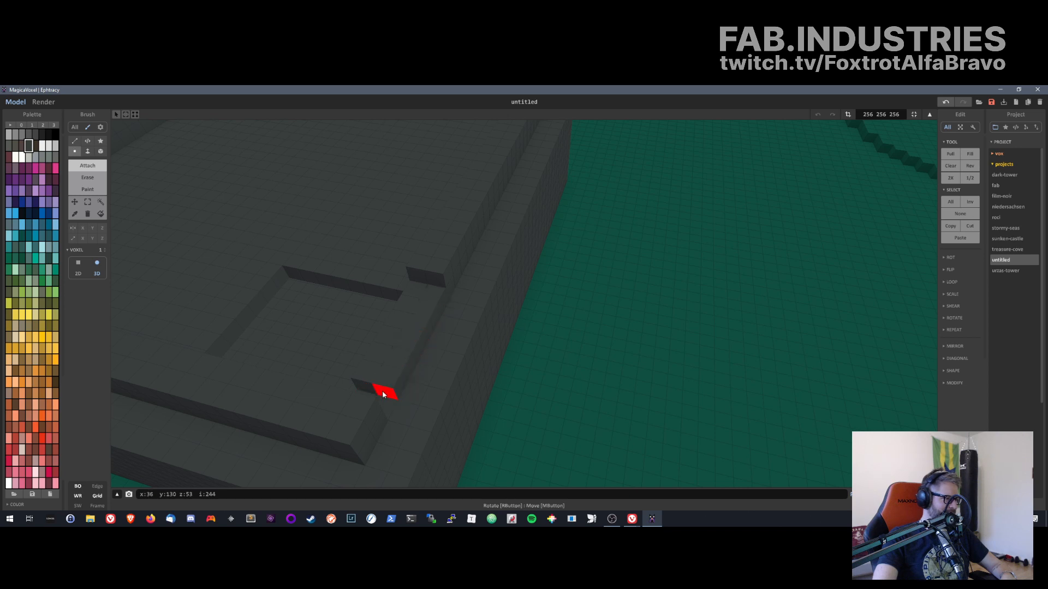
click(430, 296)
click(415, 291)
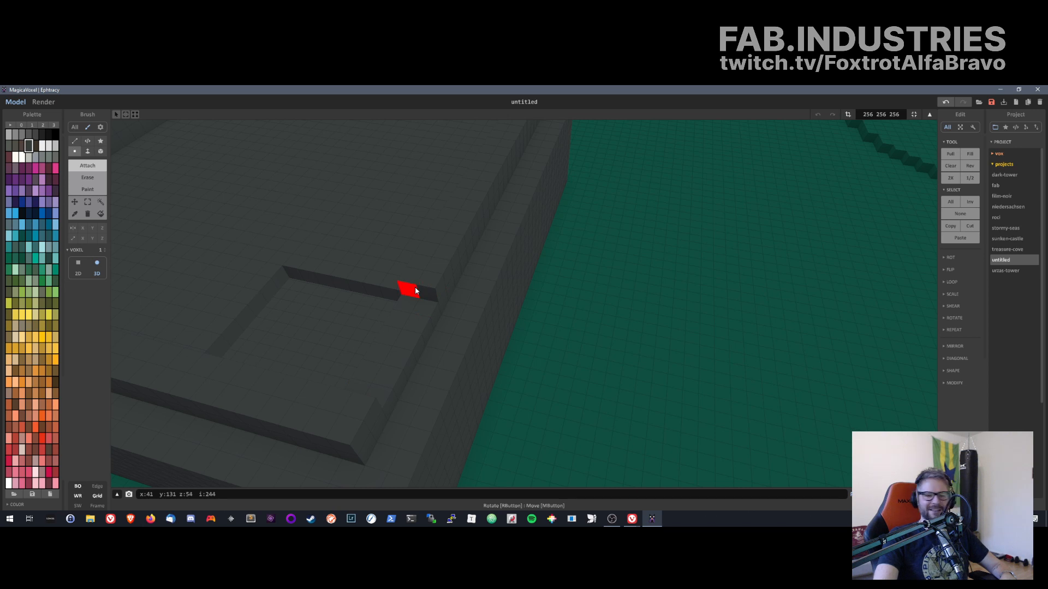
click(410, 289)
drag(417, 311, 386, 349)
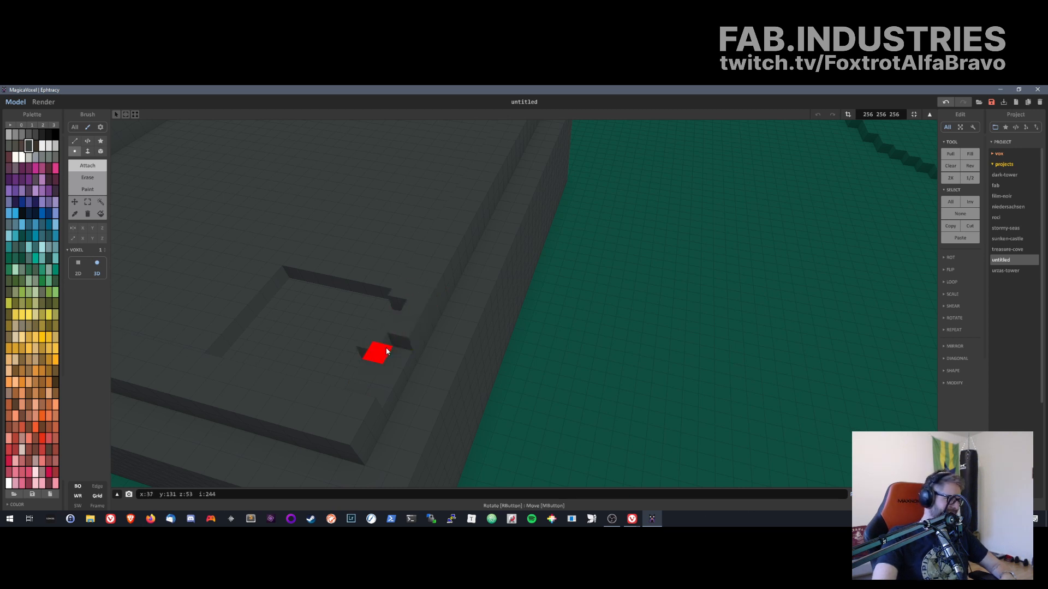
click(400, 350)
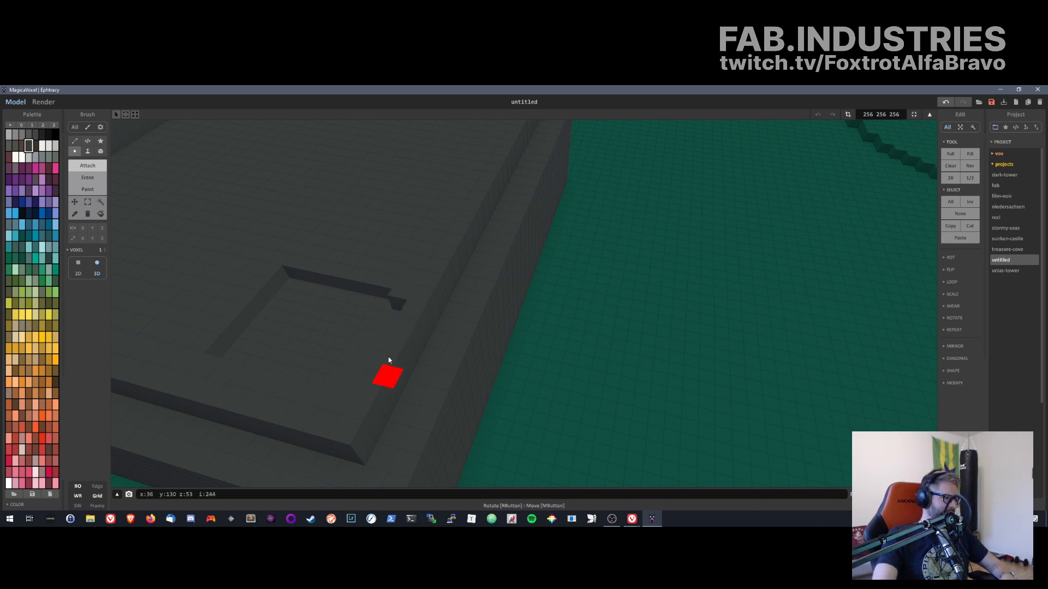
- Extrude the top face of the set-back walls upward by three voxels with the Face brush
mouse_move(369, 327)
right_down()
mouse_move(480, 236)
mouse_move(435, 326)
mouse_move(264, 248)
right_up()
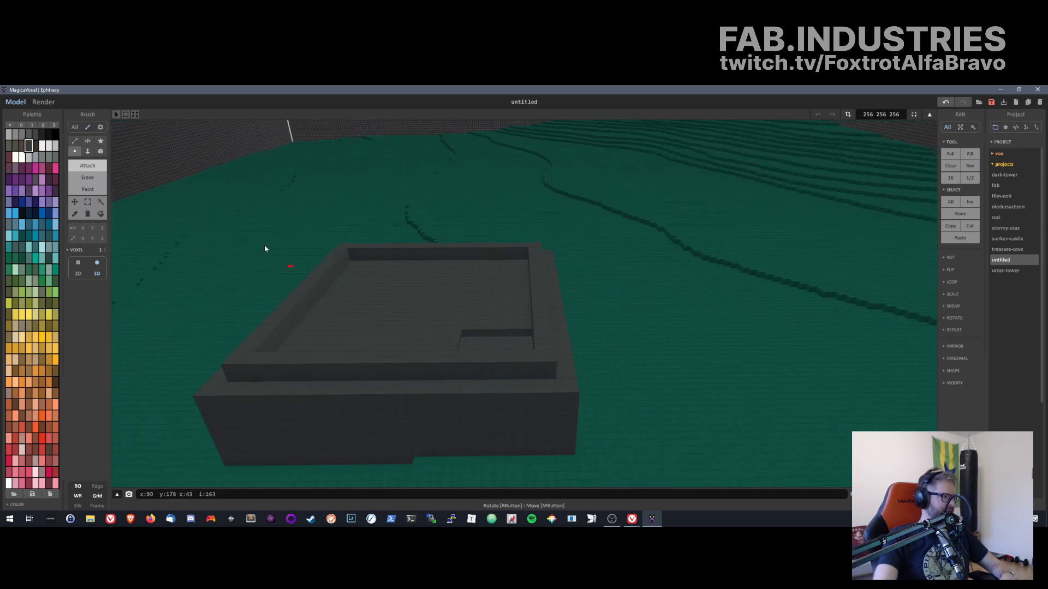
key(f)
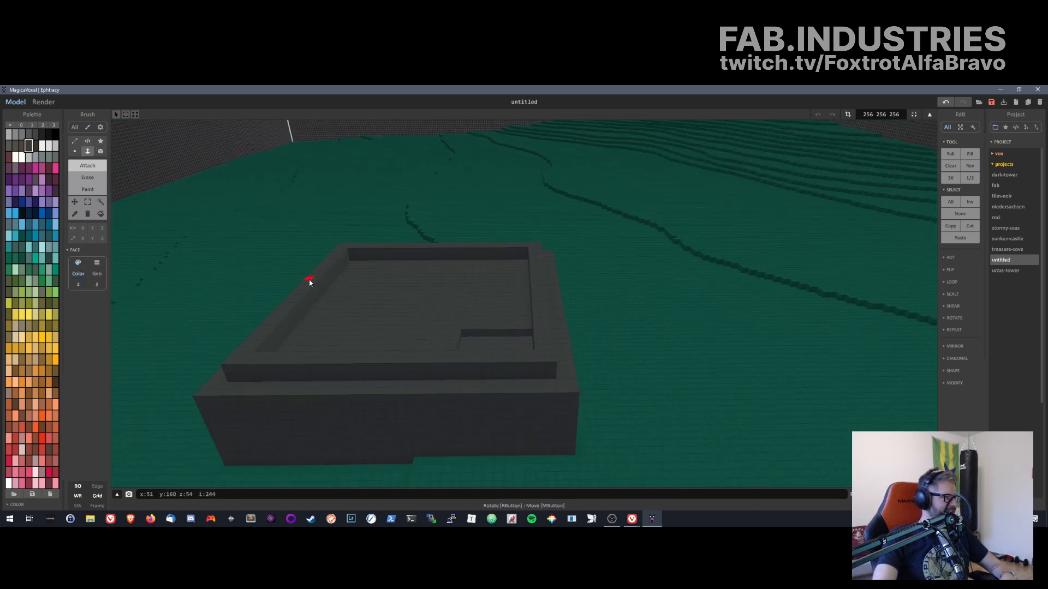
click(309, 281)
click(306, 280)
click(302, 280)
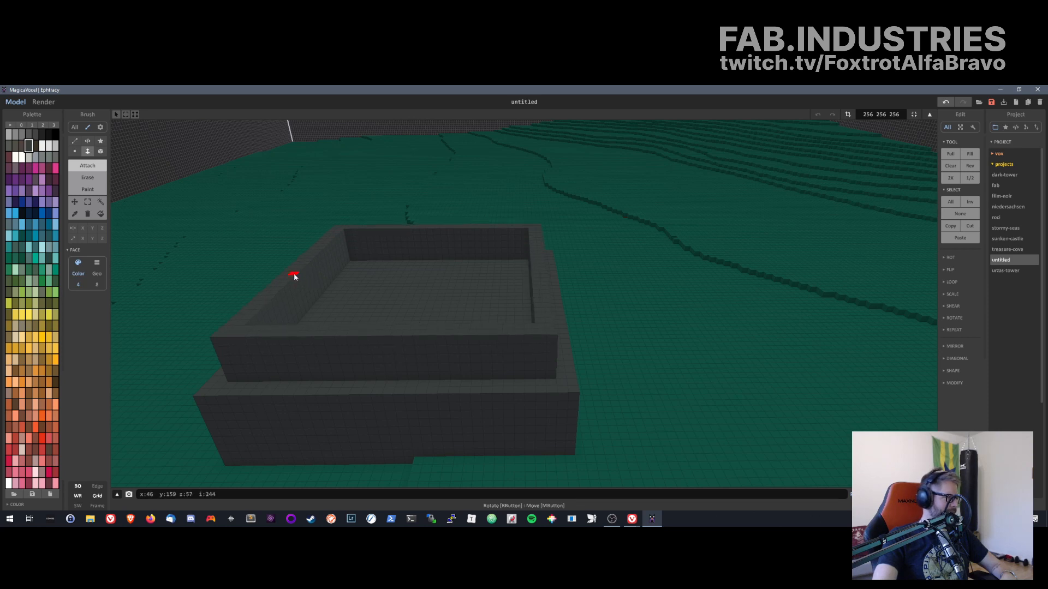
- Extrude the top face of the set-back walls further upward with the Face brush
click(295, 277)
middle_drag(363, 279, 451, 330)
right_drag(456, 330, 875, 376)
click(599, 319)
click(593, 313)
- Examine the stepped walls from several angles, render the model, and look through the display, sampling and light settings
scroll(485, 348, down, 15)
scroll(527, 318, up, 5)
right_drag(526, 318, 560, 327)
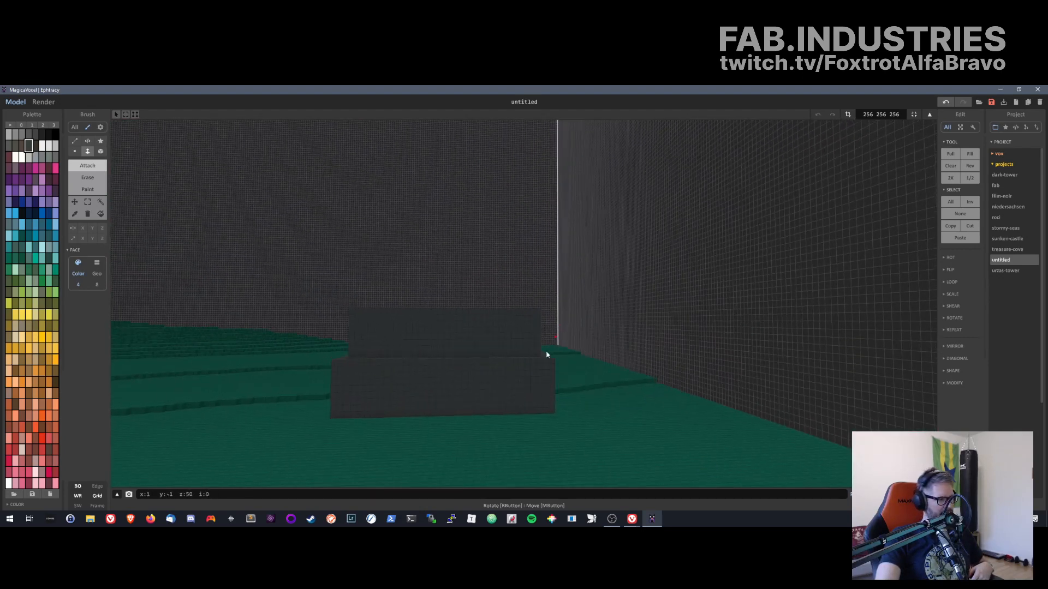
right_drag(508, 409, 435, 402)
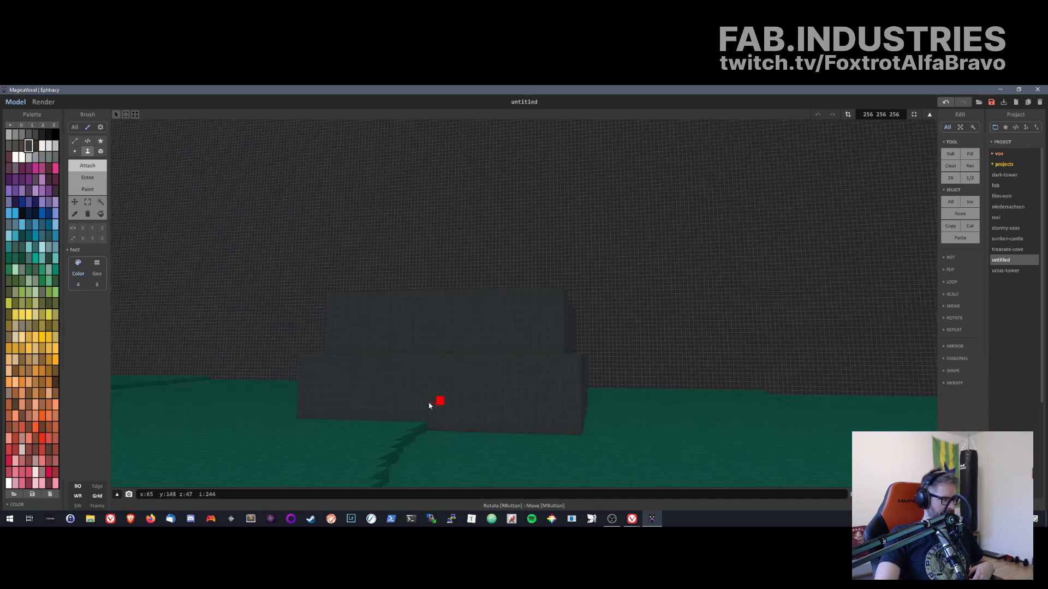
right_drag(534, 367, 486, 413)
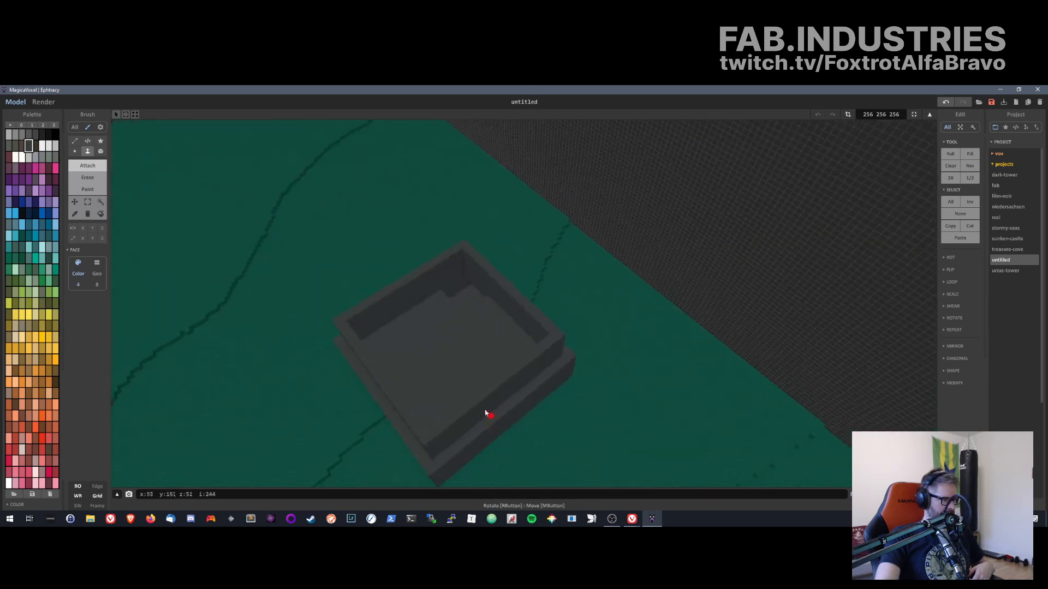
right_drag(536, 318, 645, 398)
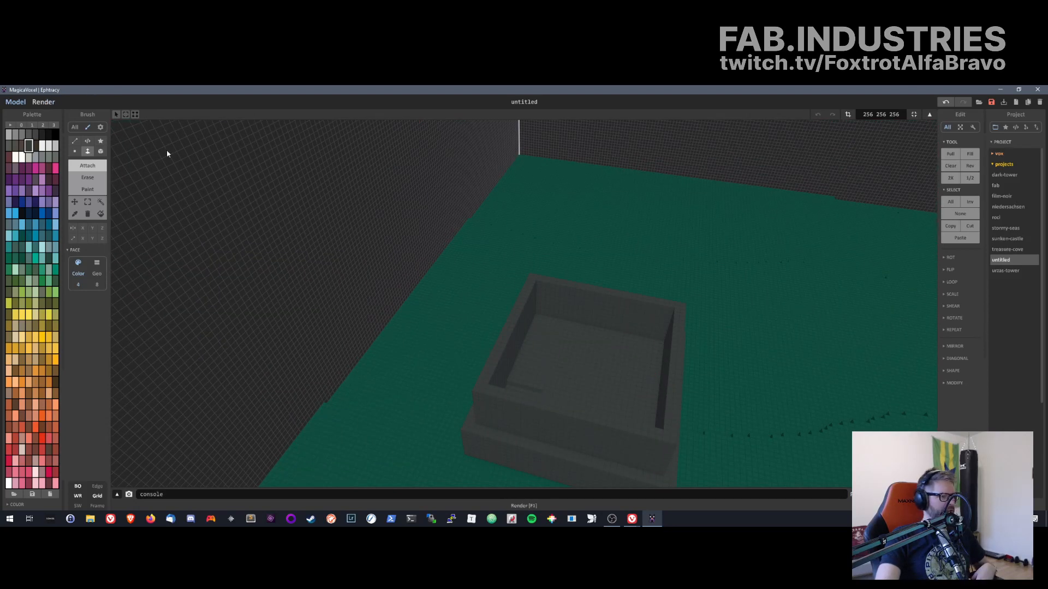
key(F1)
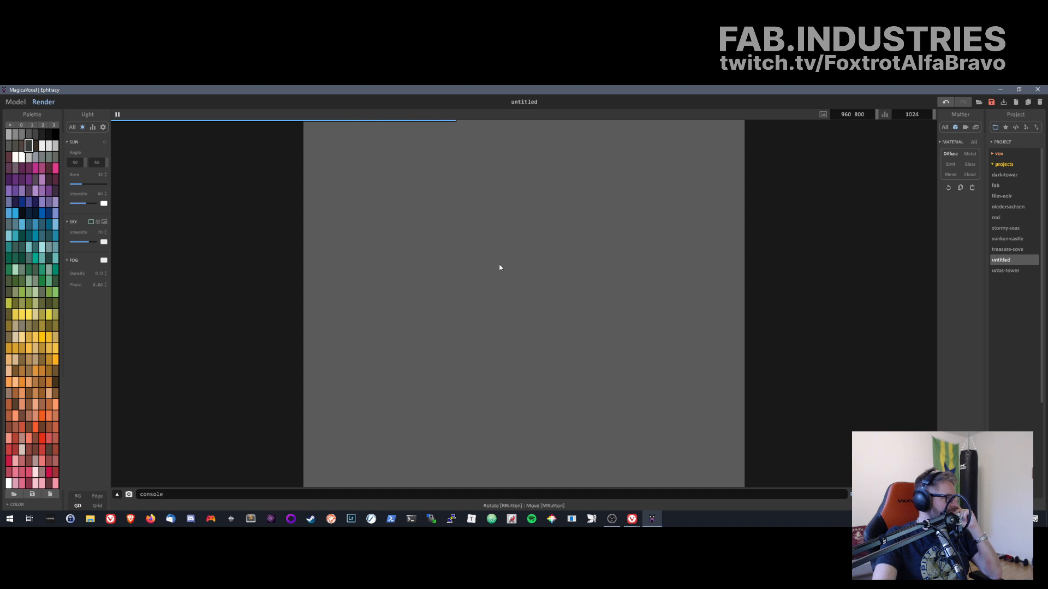
click(101, 129)
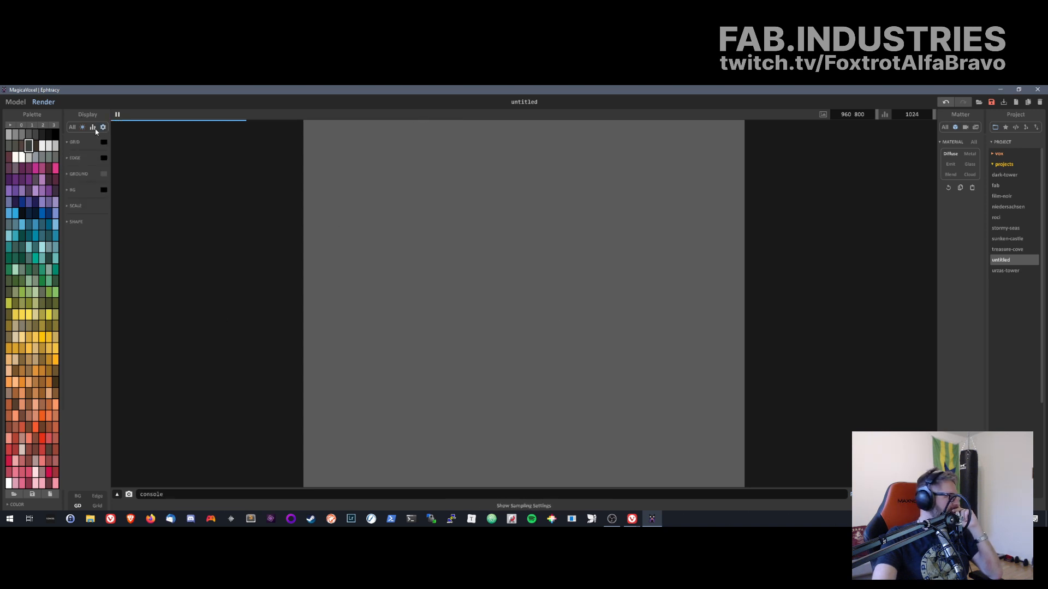
click(93, 128)
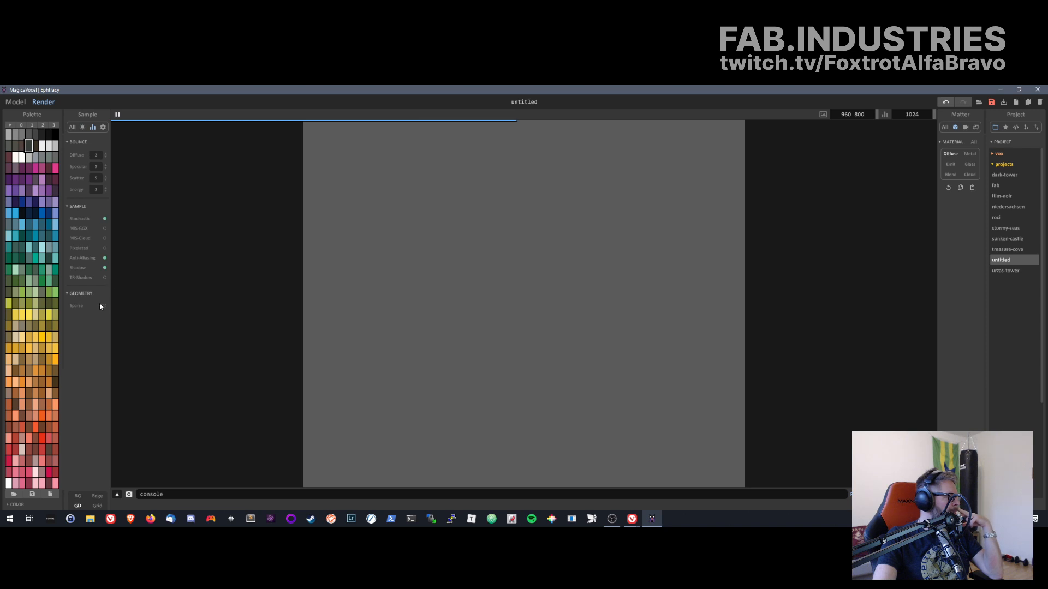
click(83, 126)
right_drag(312, 272, 349, 307)
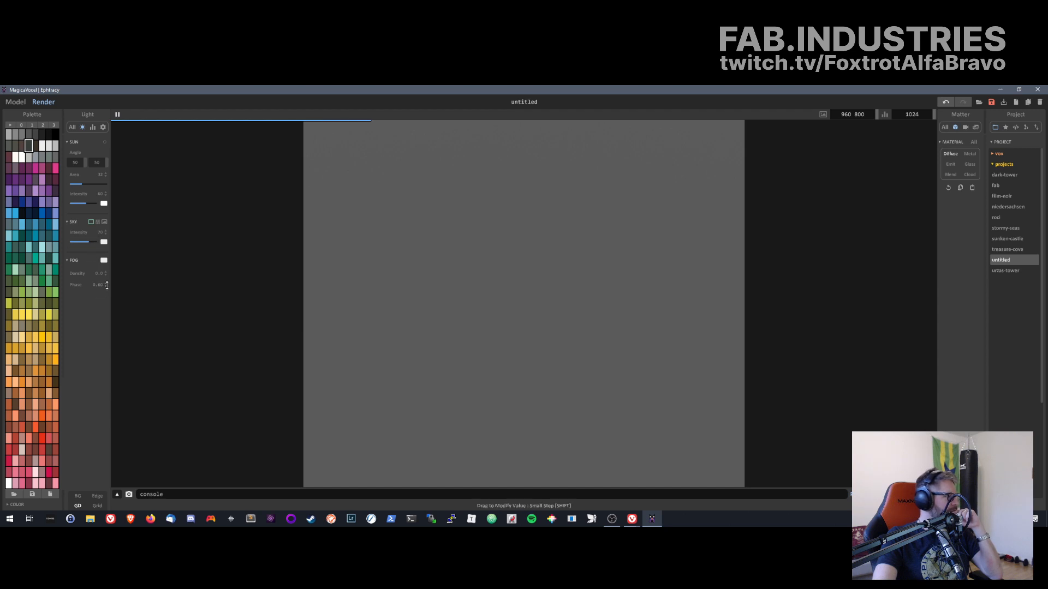
- Adjust the sky light's intensity and the sun light's intensity and area for the render
click(77, 260)
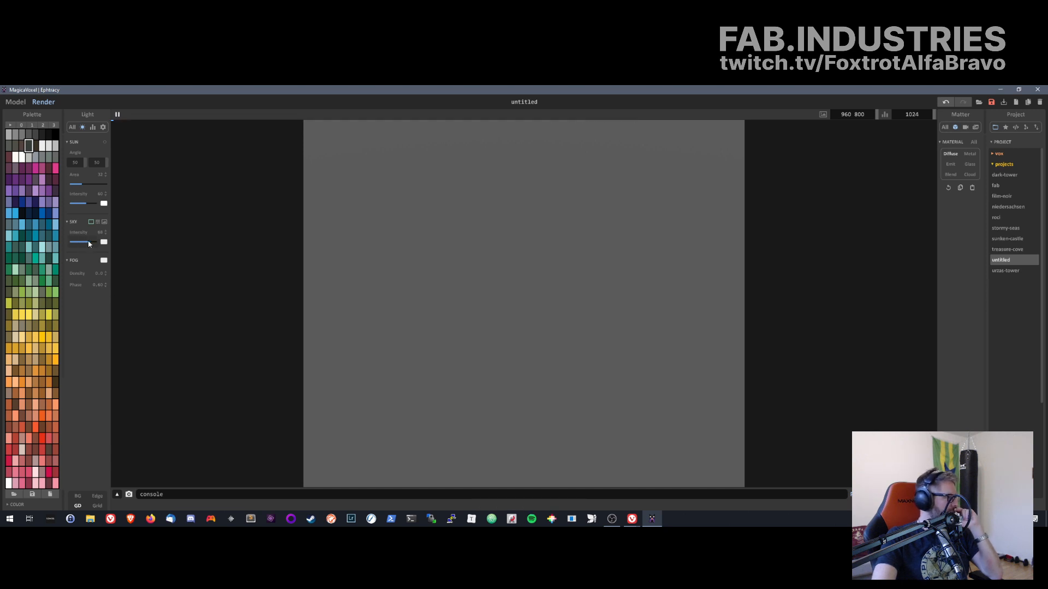
drag(87, 241, 70, 243)
drag(92, 204, 94, 203)
click(80, 185)
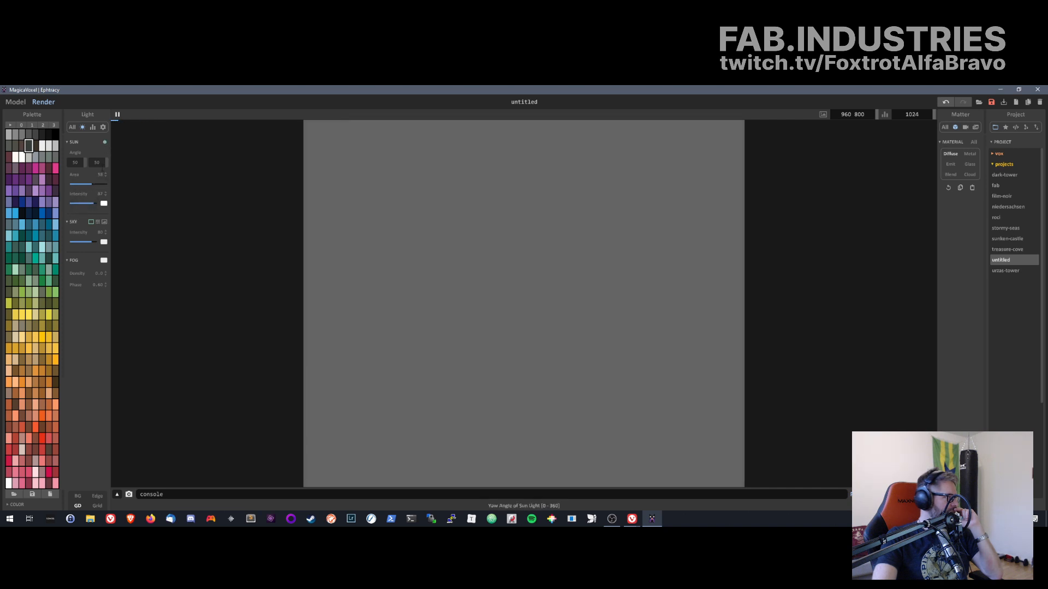
click(93, 185)
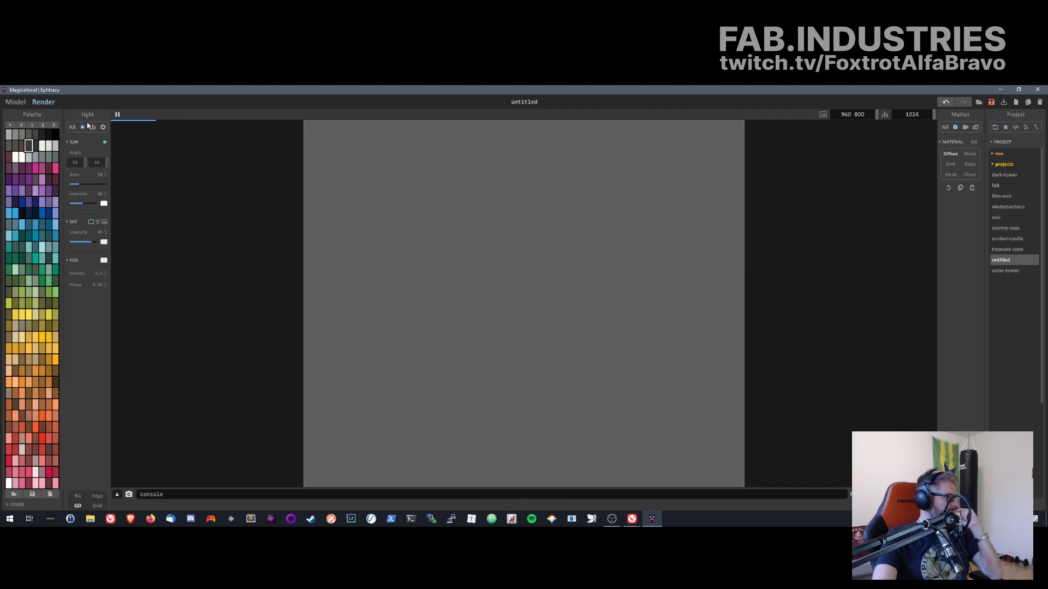
- Look through all render settings, checking the shadow option and the grid, edge and ground sections
click(71, 128)
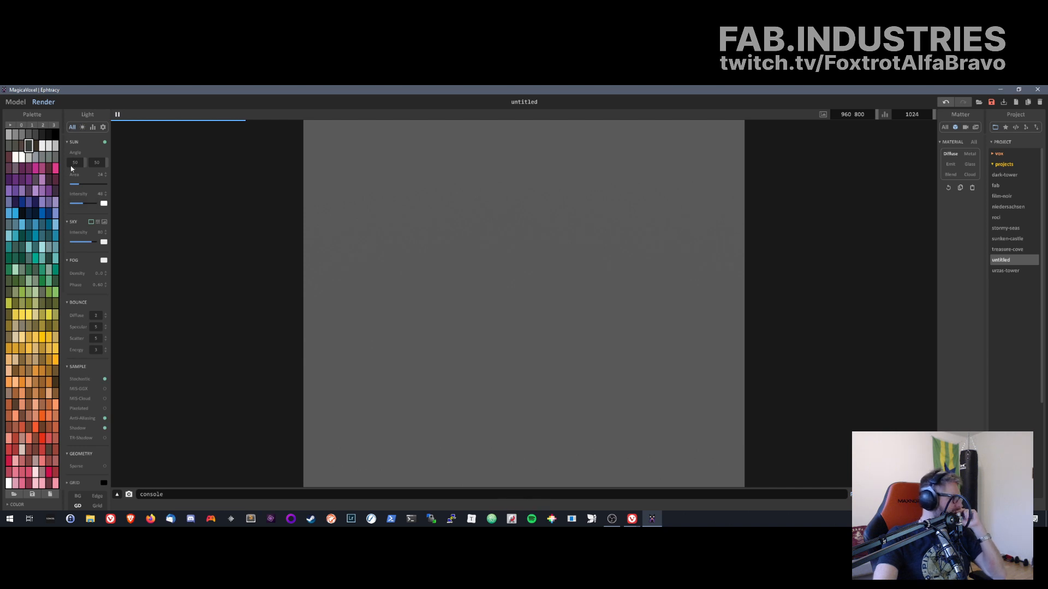
scroll(83, 276, down, 3)
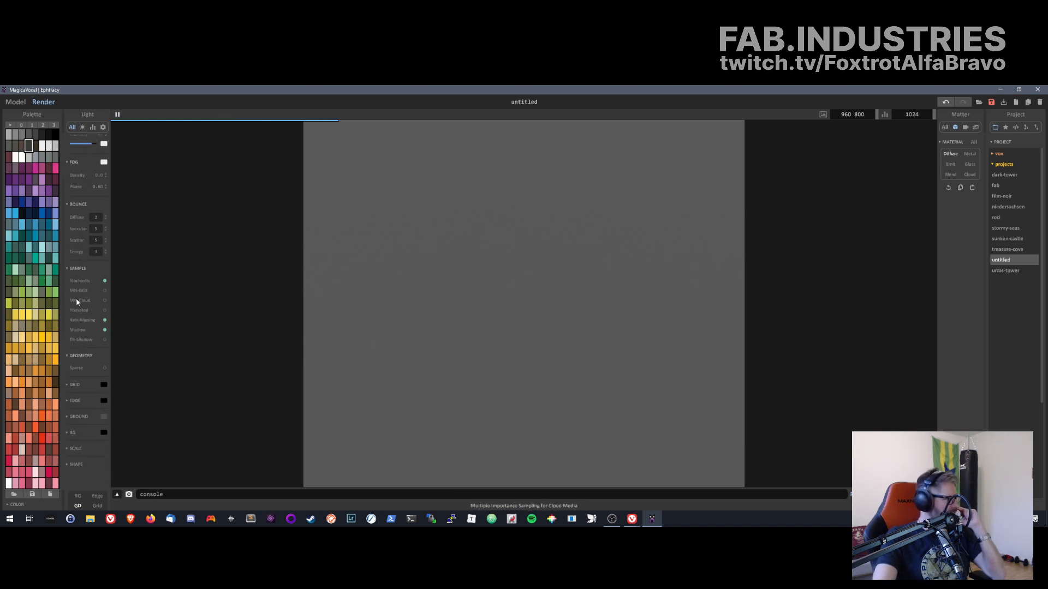
scroll(80, 279, down, 3)
scroll(82, 260, down, 2)
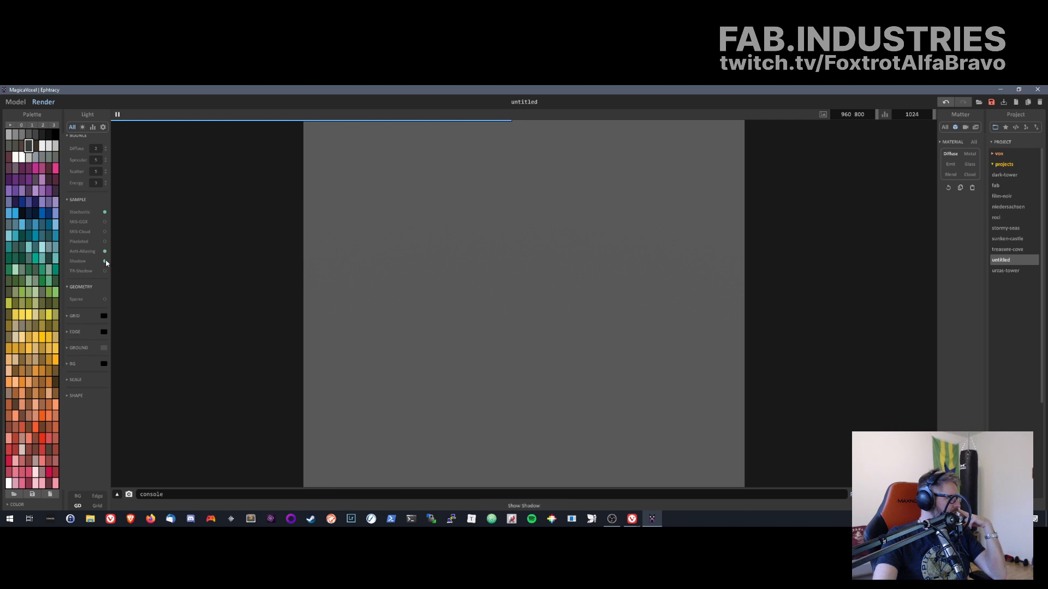
click(104, 261)
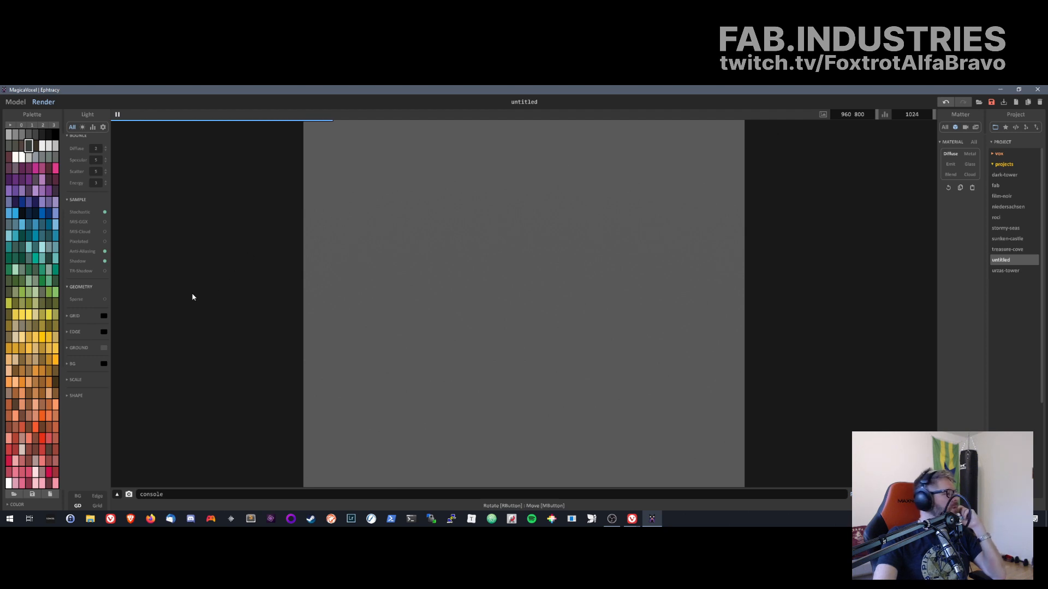
click(74, 317)
click(75, 317)
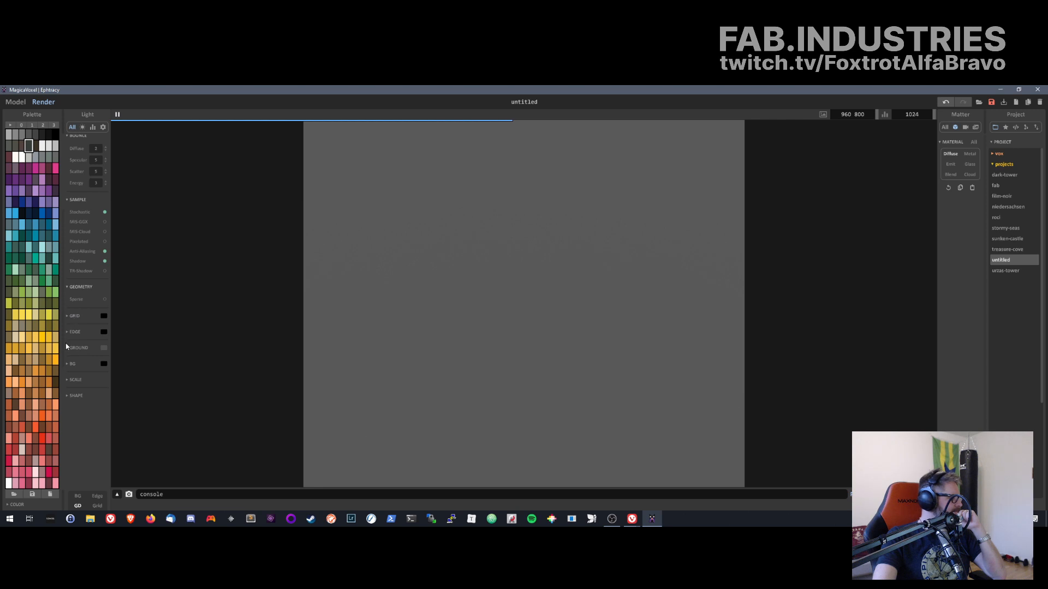
click(67, 332)
click(68, 330)
click(70, 347)
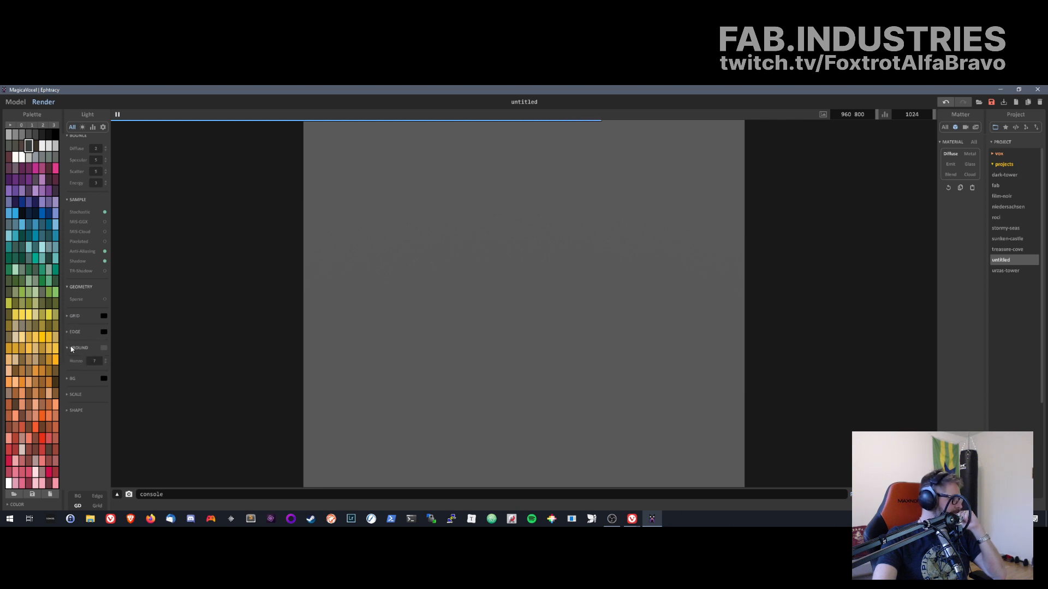
click(71, 347)
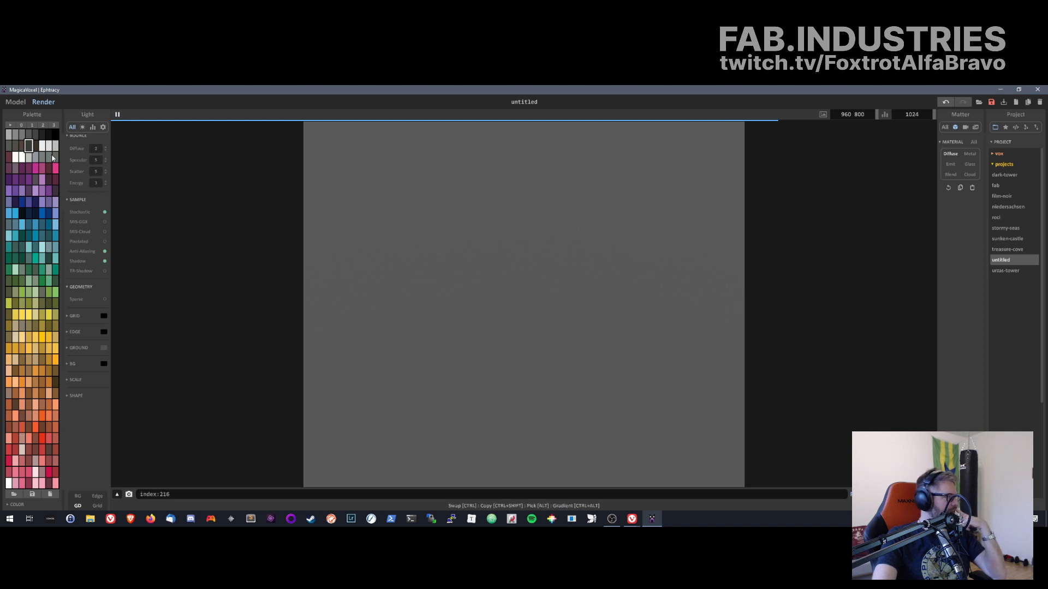
- Reframe the model to show the whole terrain, render it again and check the render from different angles
click(22, 102)
right_drag(294, 303, 604, 197)
scroll(414, 292, down, 3)
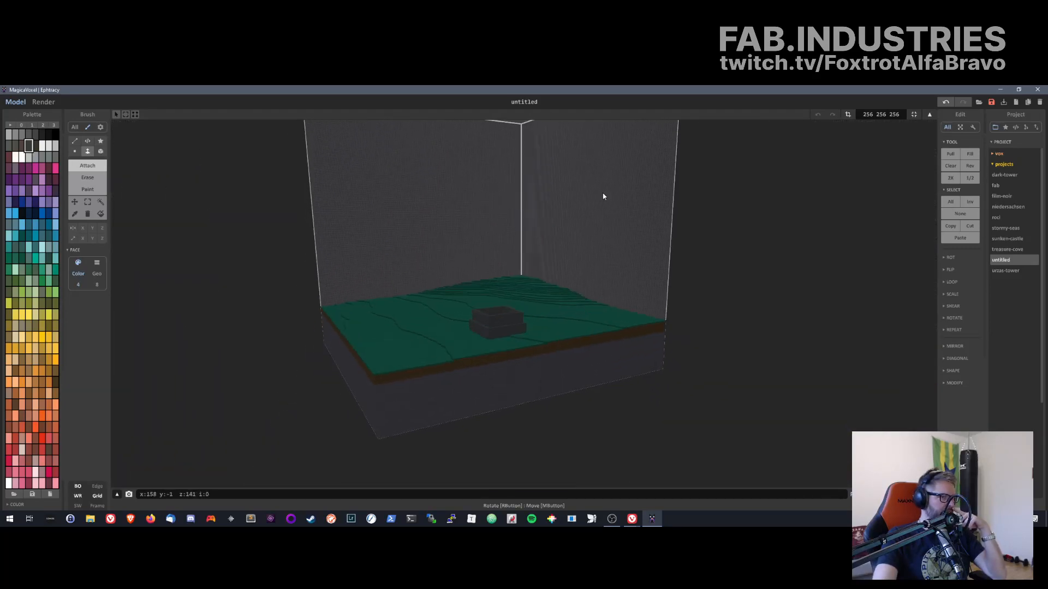
click(48, 103)
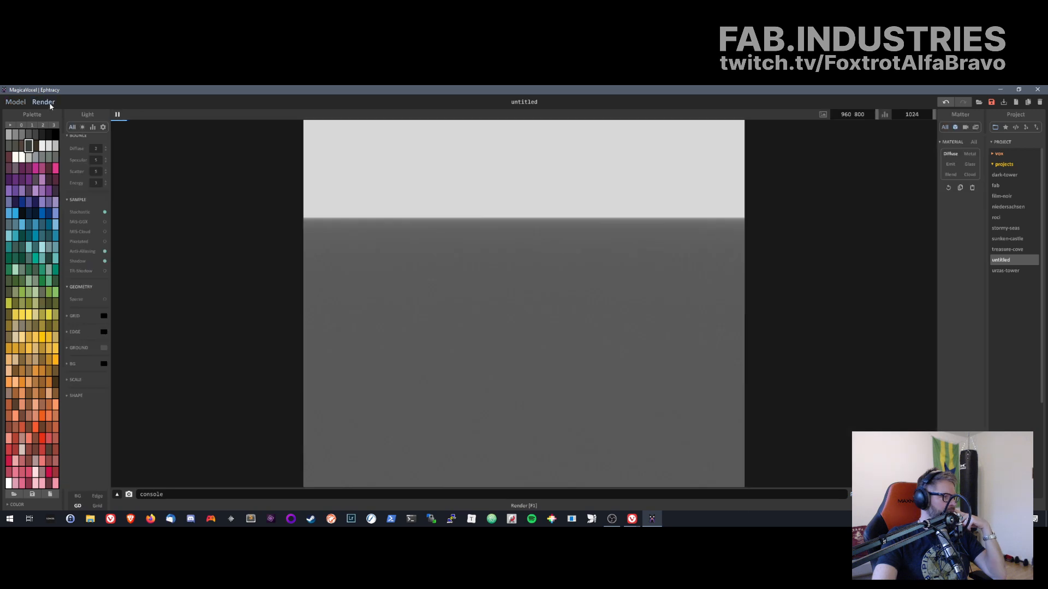
right_drag(446, 258, 500, 330)
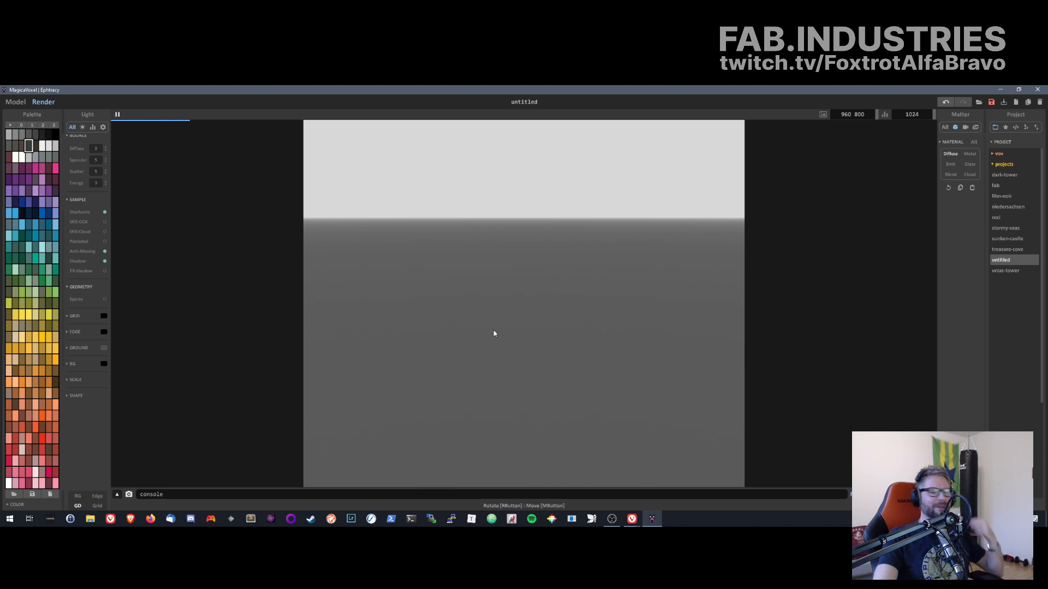
right_drag(500, 306, 505, 351)
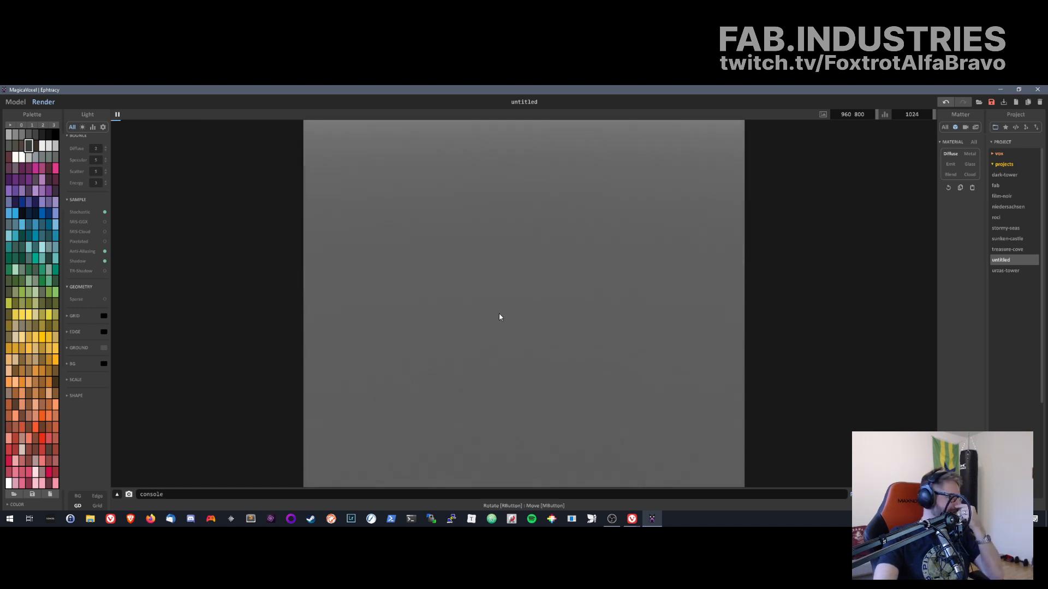
right_drag(498, 314, 496, 303)
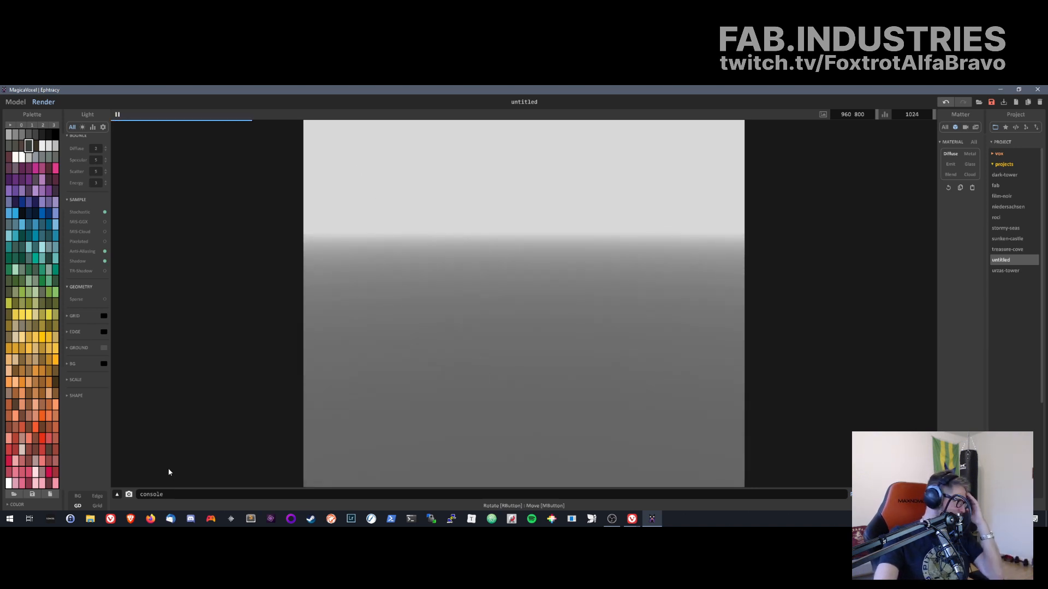
- Set the rendered voxel shape to Lego
click(71, 397)
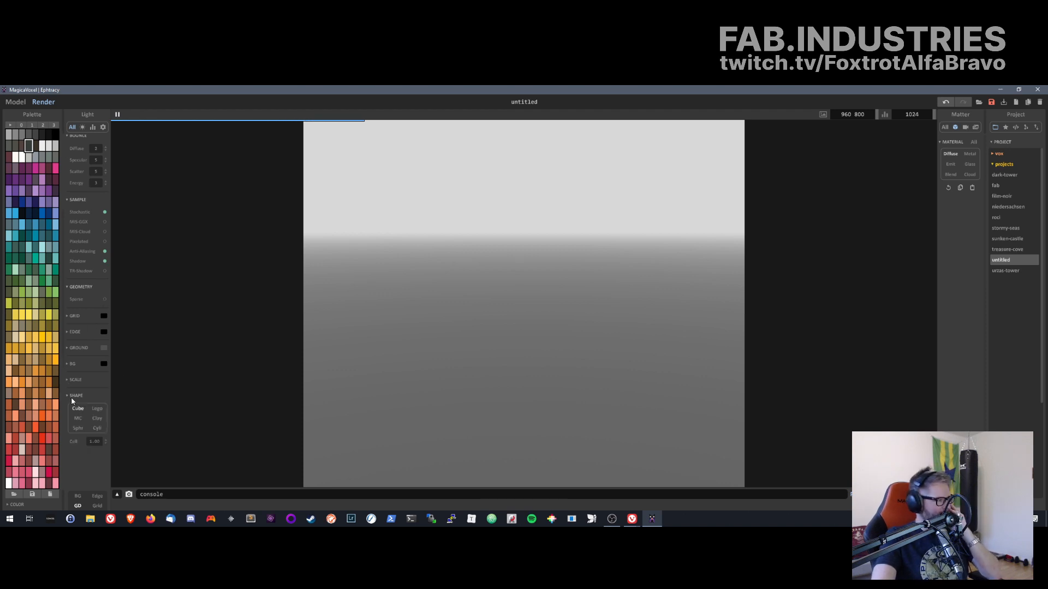
click(98, 412)
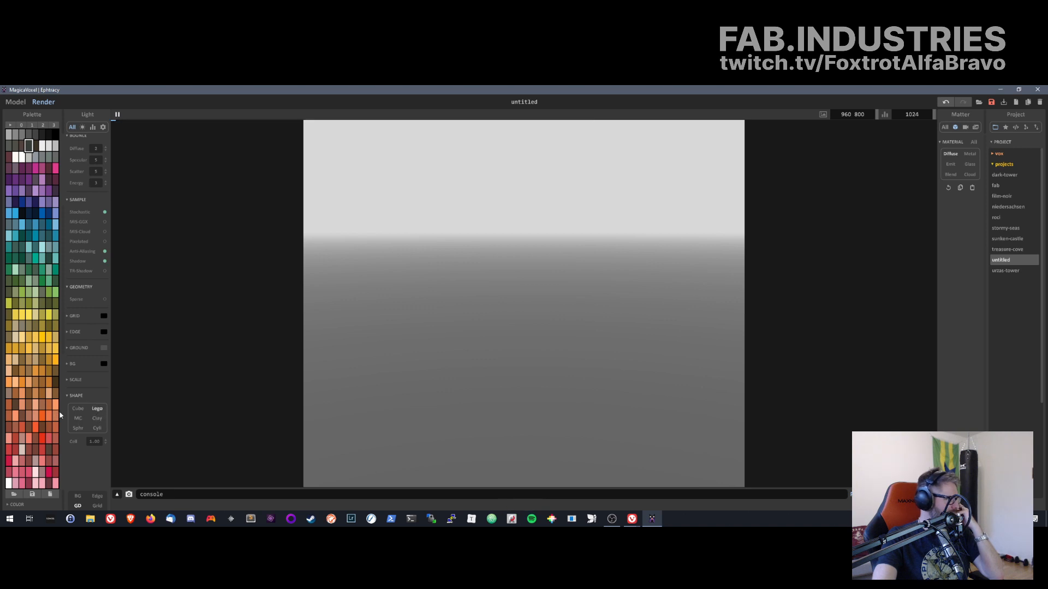
click(74, 398)
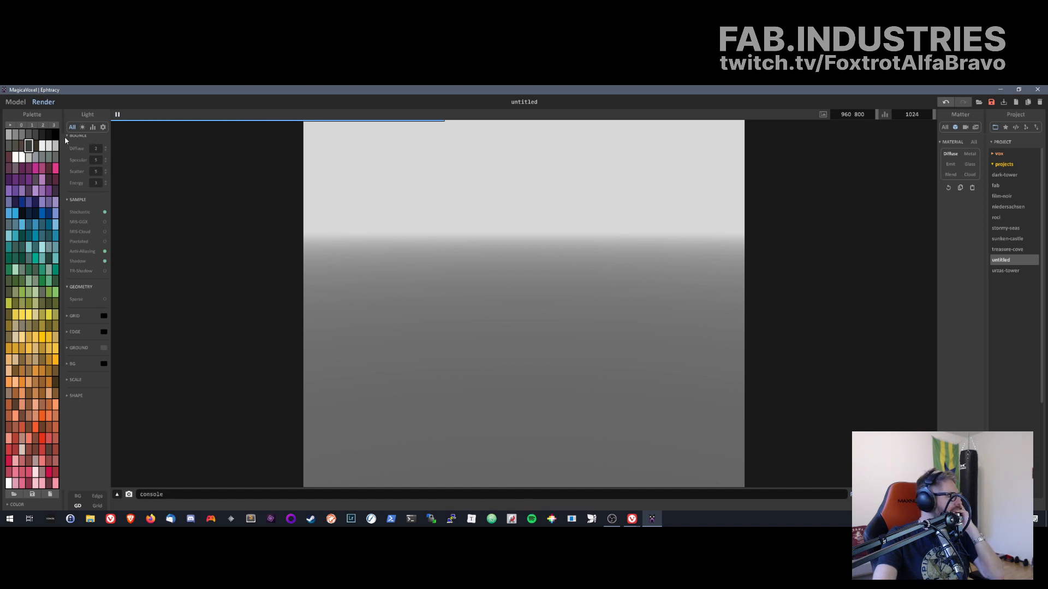
- Try toggling the ground, background and edge display in the render
click(79, 506)
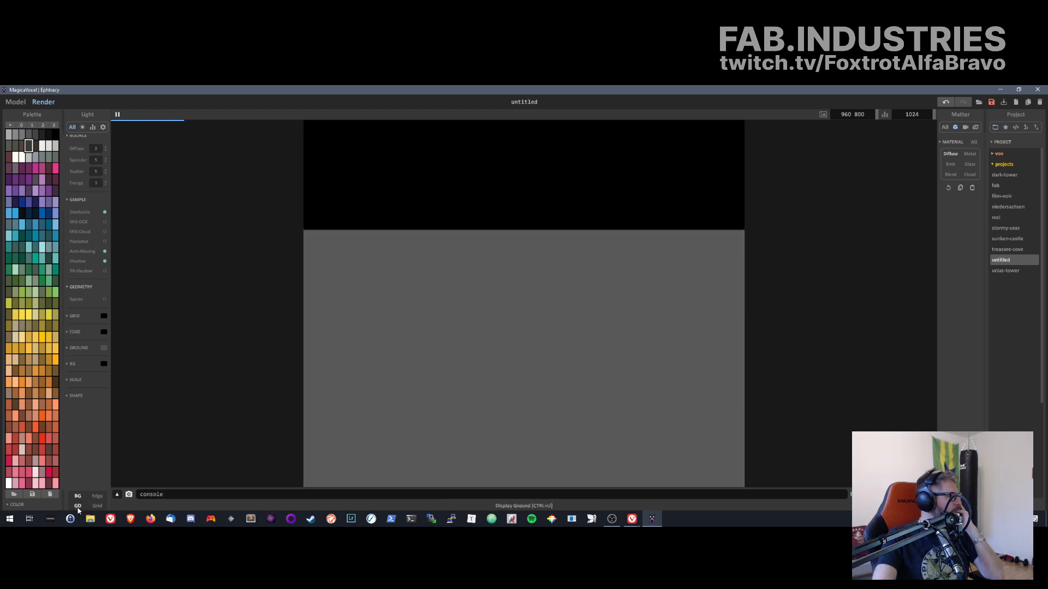
click(78, 497)
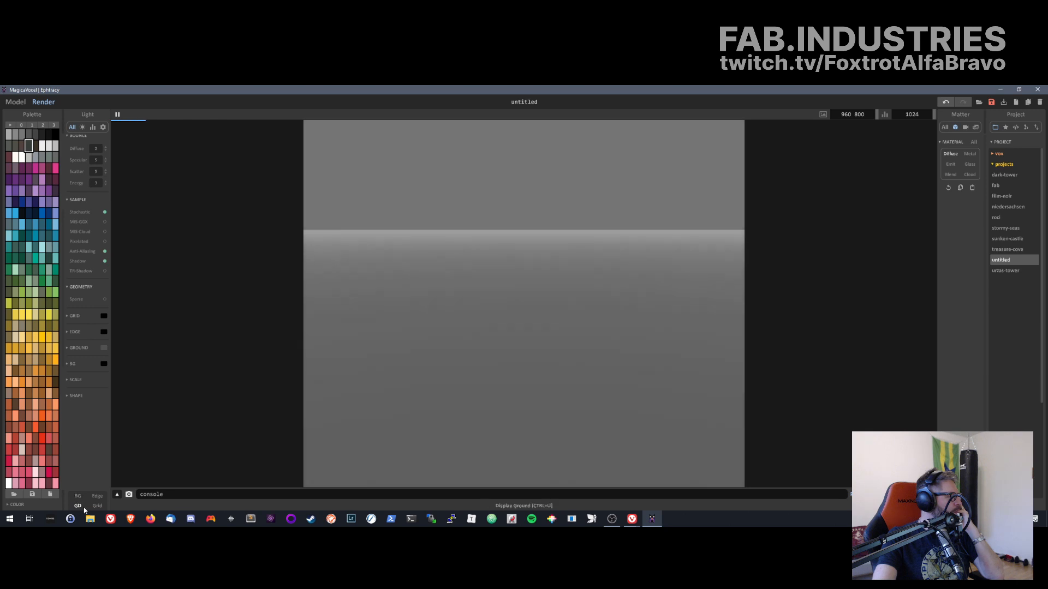
click(97, 496)
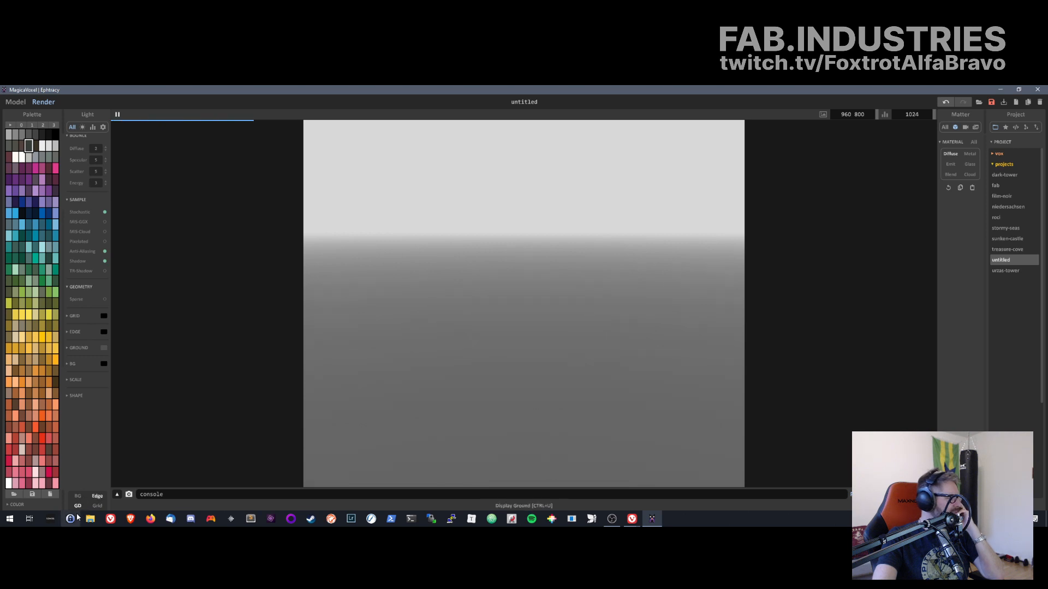
click(78, 505)
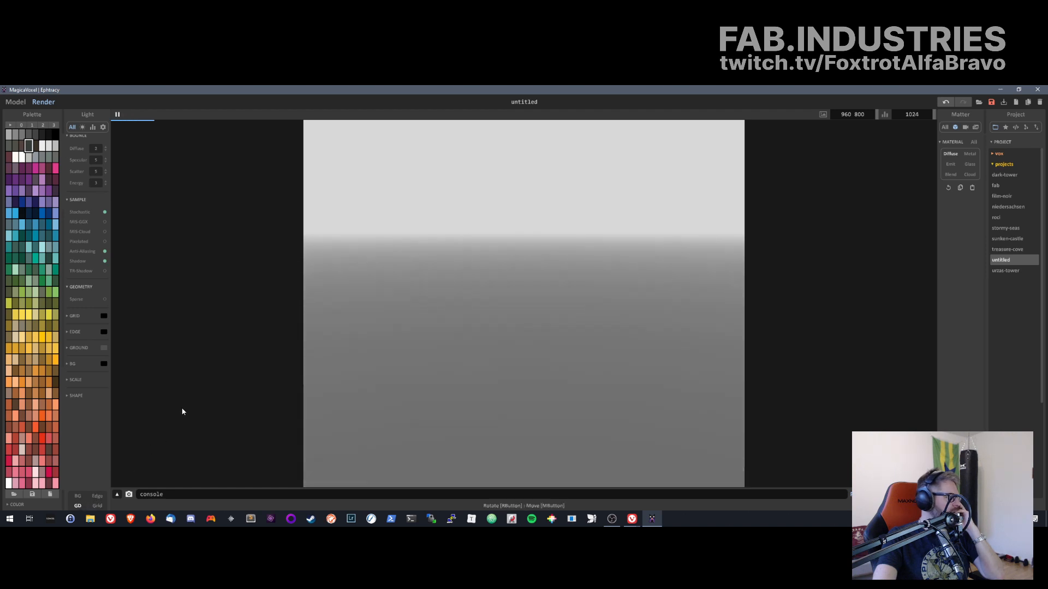
- Zoom the render out and recenter its camera
scroll(385, 351, down, 3)
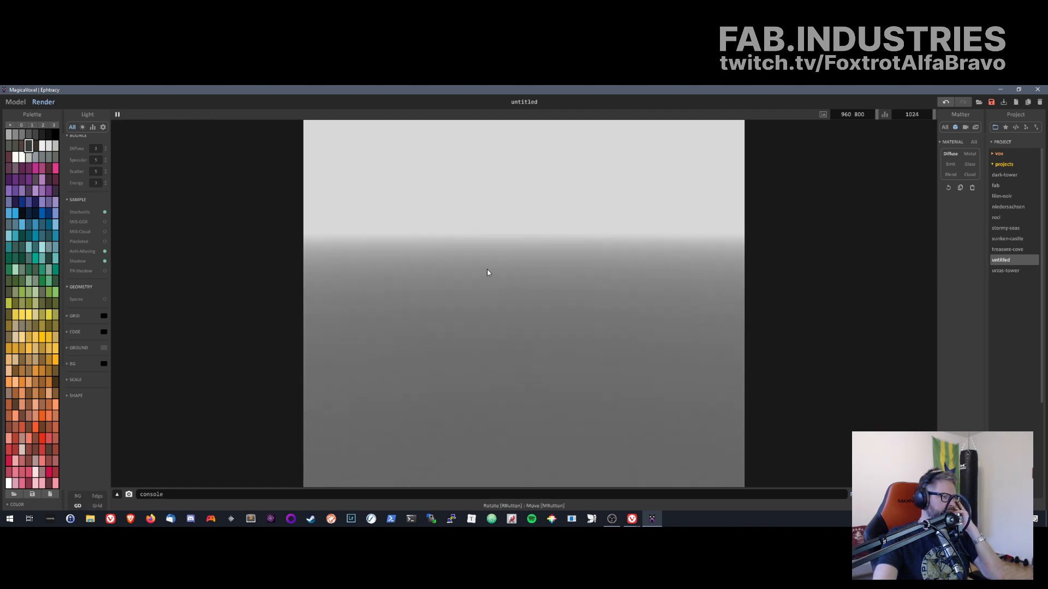
scroll(485, 265, down, 5)
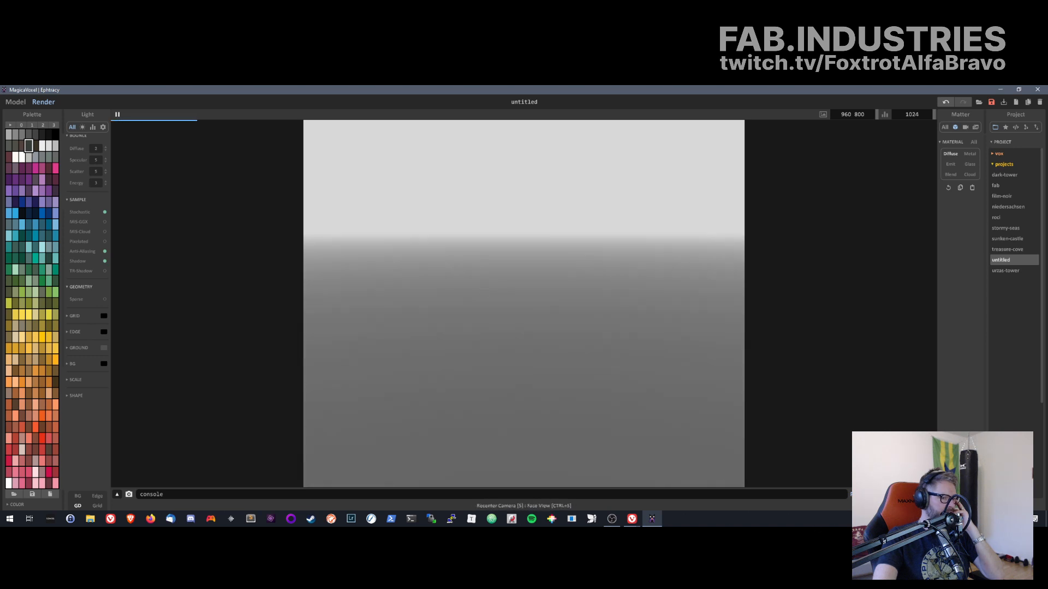
click(891, 494)
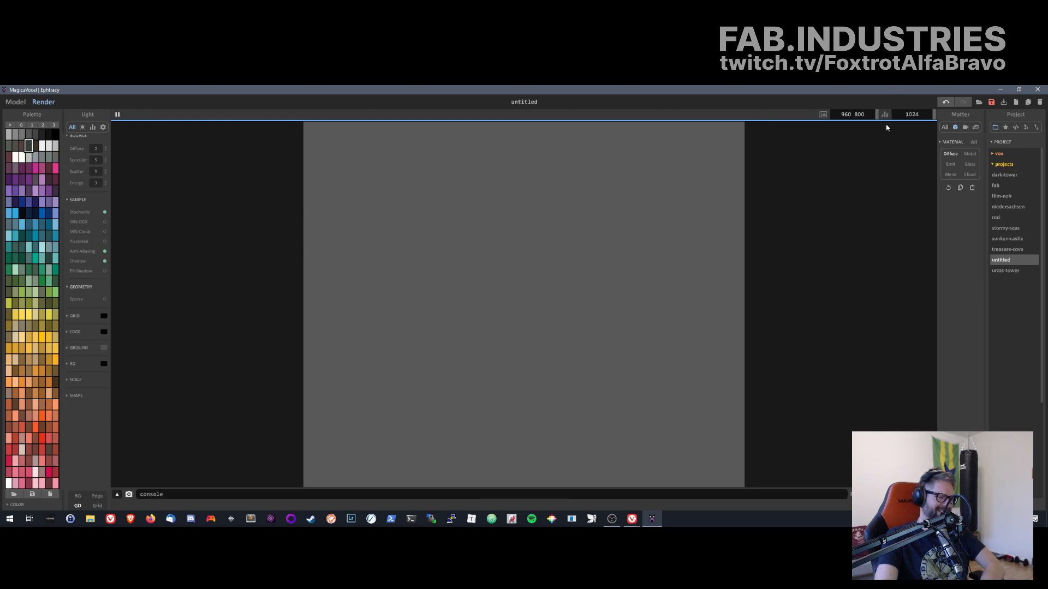
- Reduce the render camera's lens aperture and try a different focus distance for the depth of field
click(945, 127)
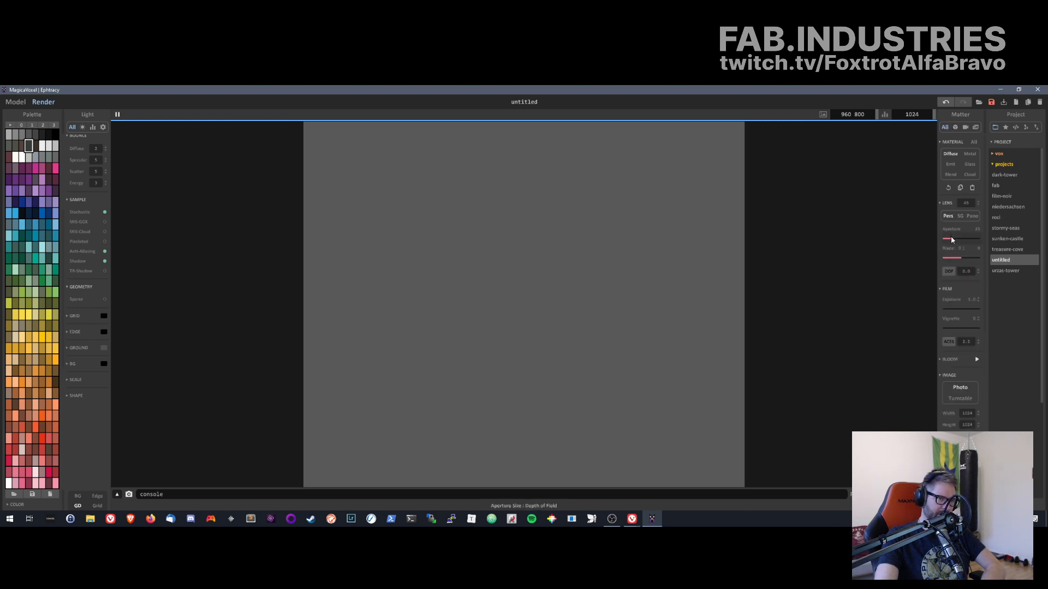
mouse_move(951, 239)
mouse_down()
mouse_move(962, 244)
mouse_move(945, 244)
mouse_up()
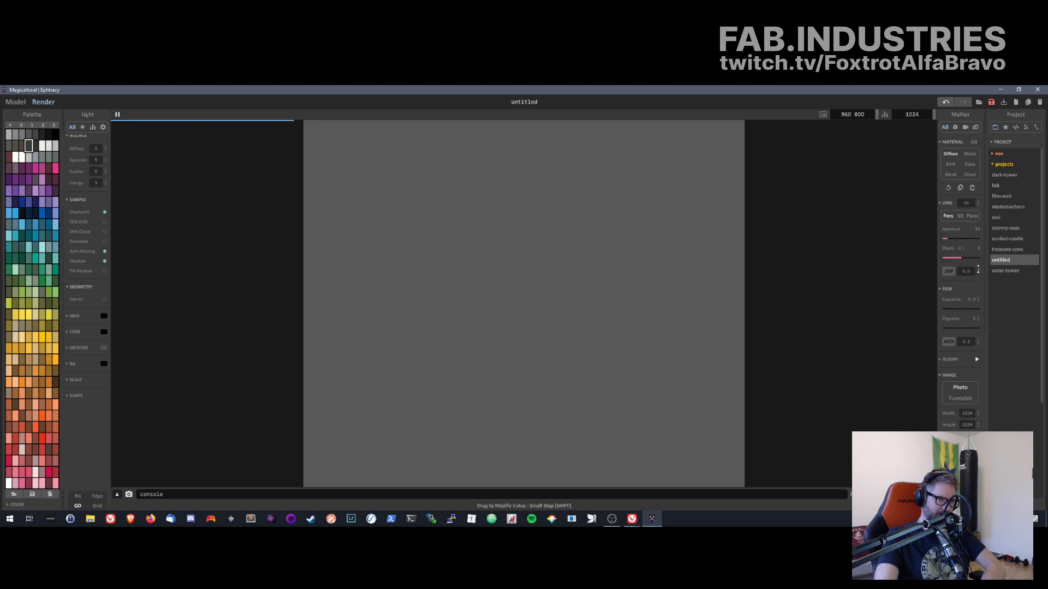
scroll(977, 251, down, 2)
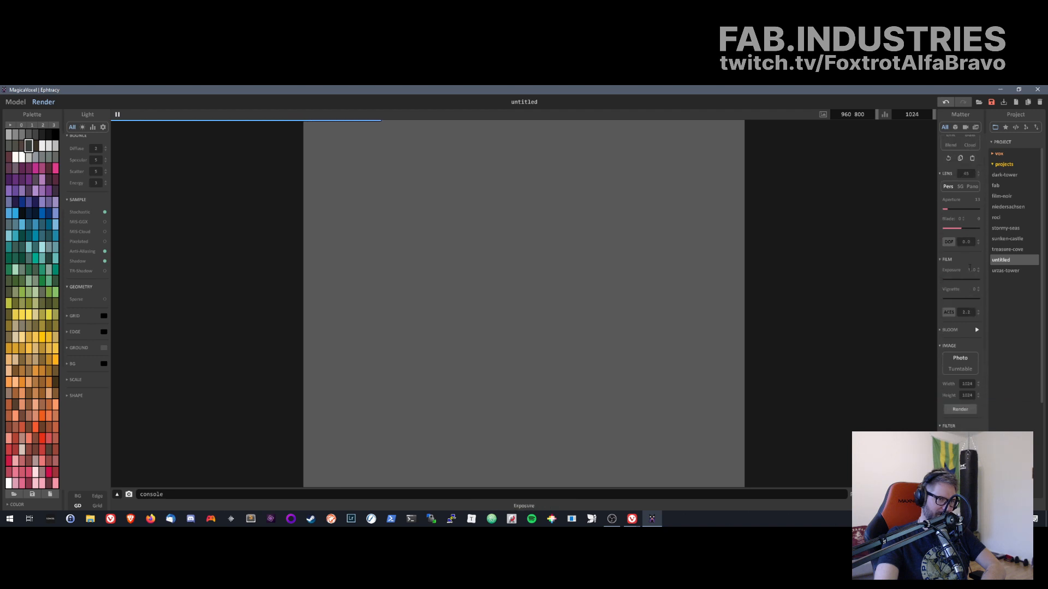
drag(978, 241, 978, 226)
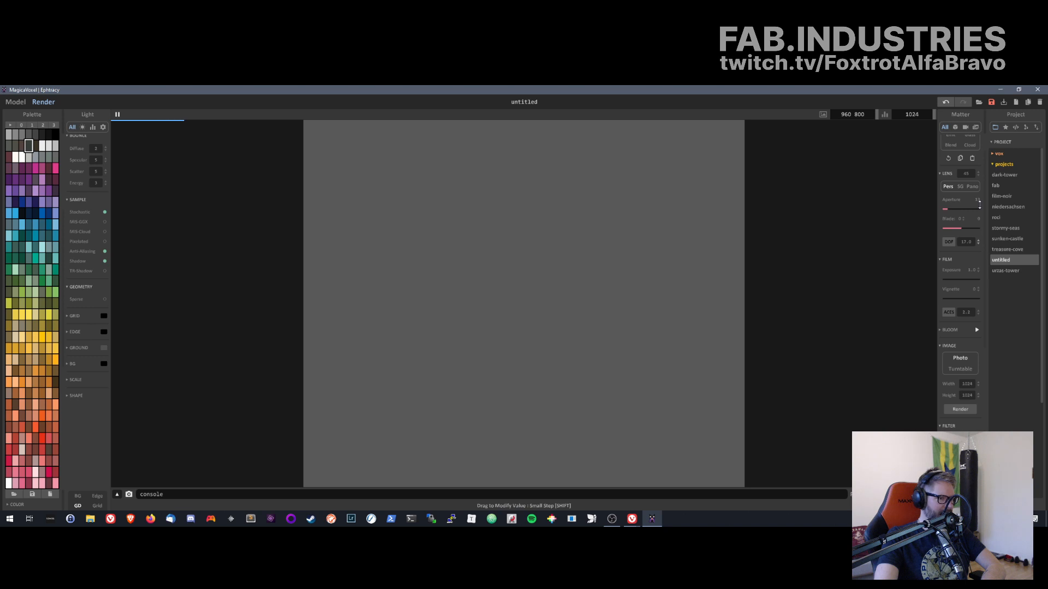
drag(979, 205, 980, 228)
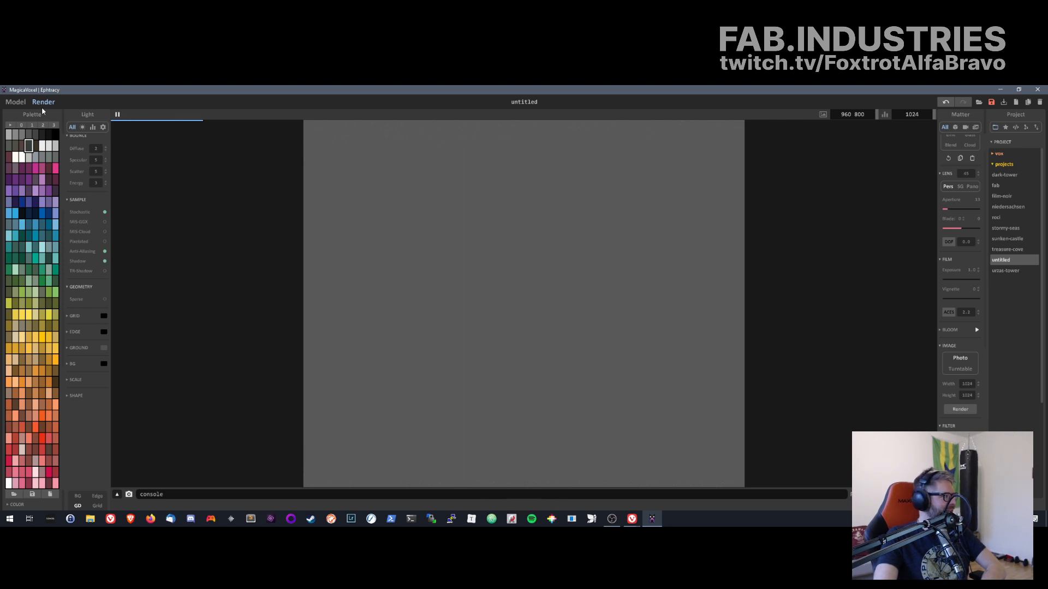
- Enlarge the terrain in the model view so it fills the frame, and check the render again
click(16, 102)
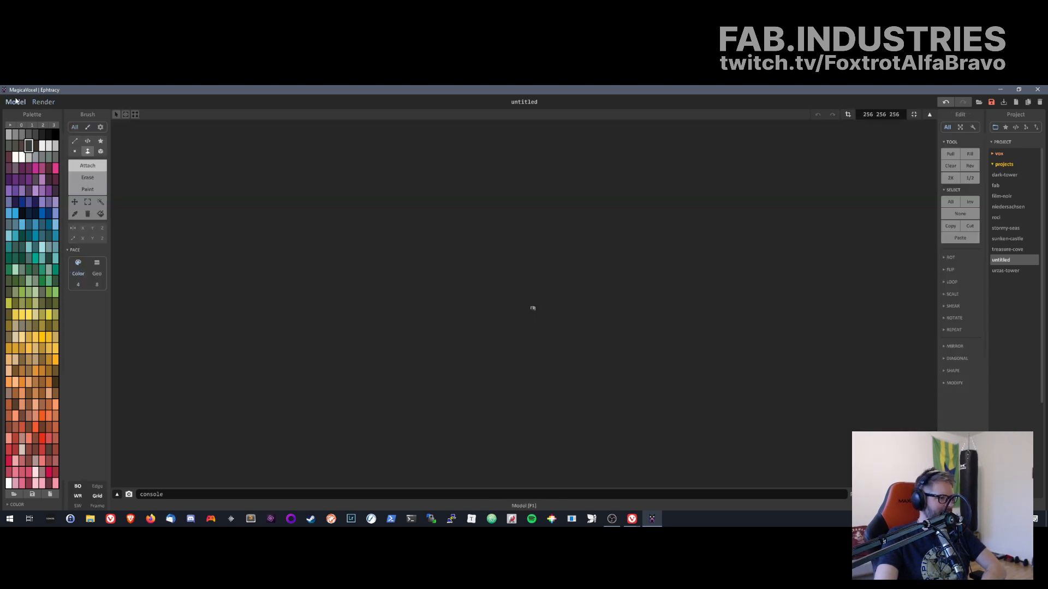
scroll(531, 300, up, 10)
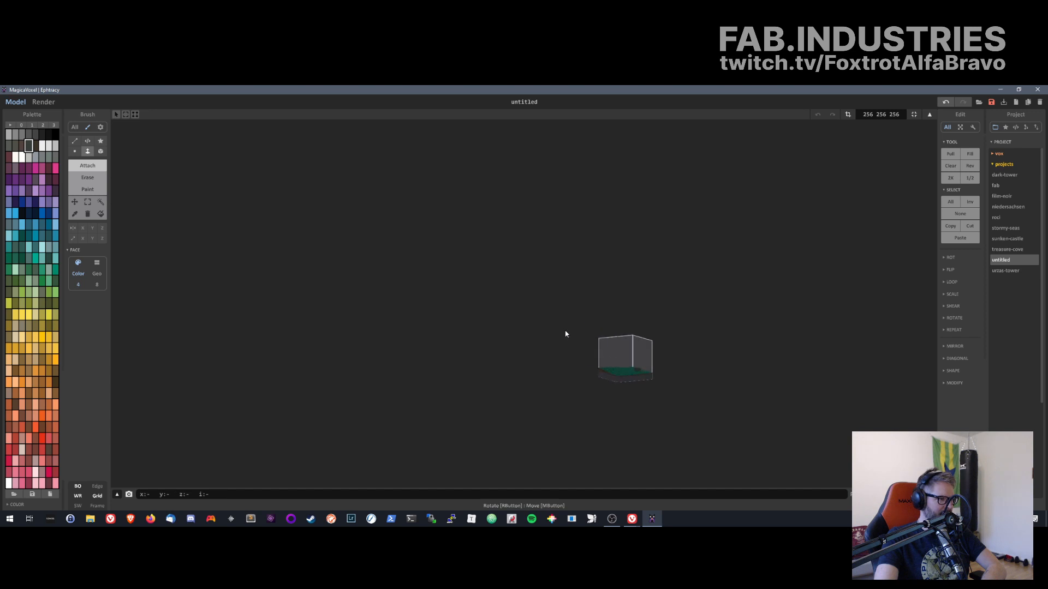
scroll(588, 369, up, 5)
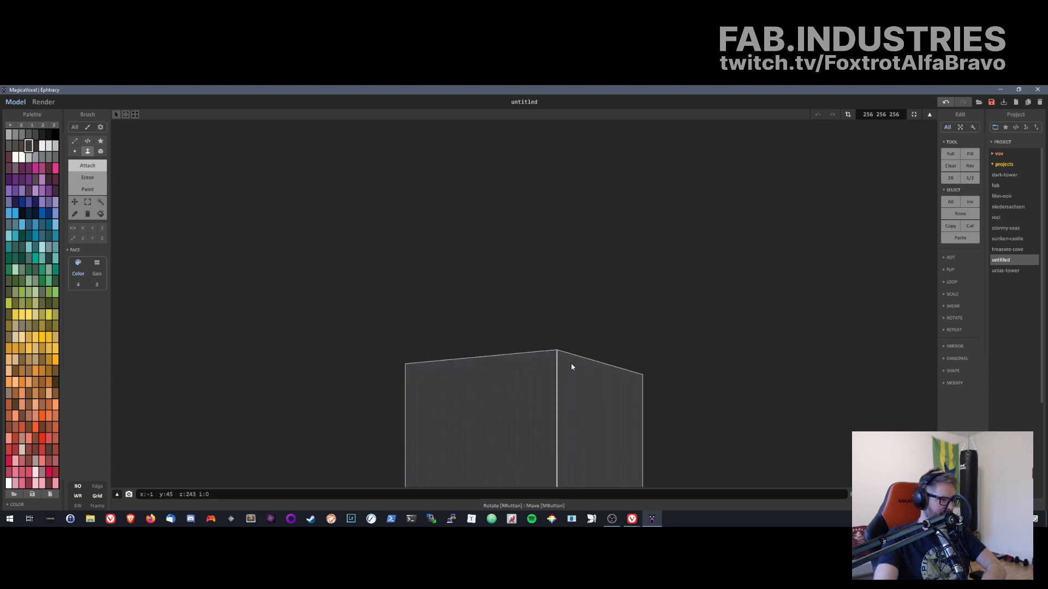
scroll(558, 266, up, 3)
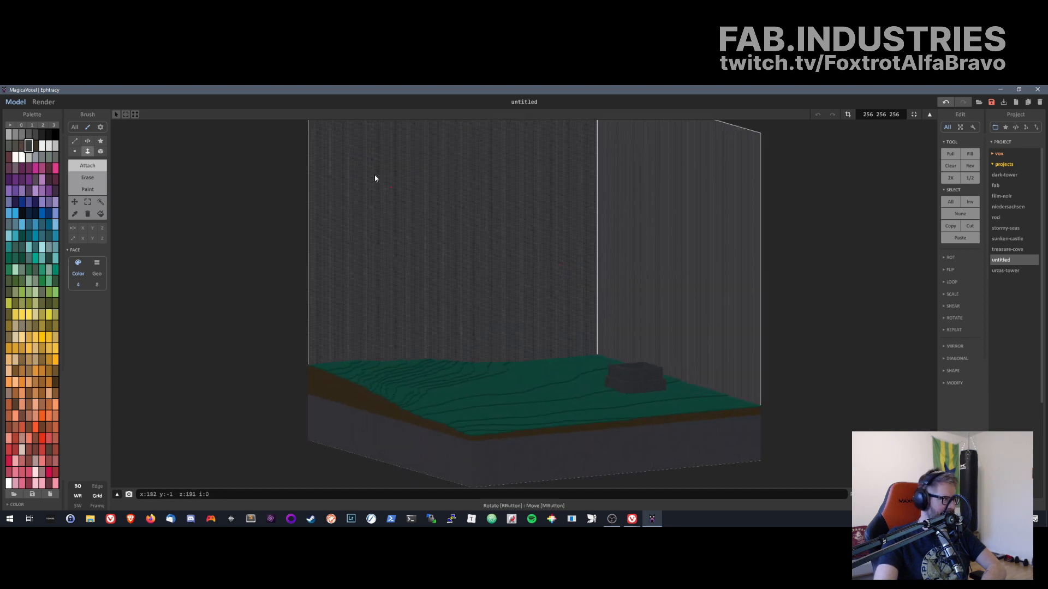
click(41, 103)
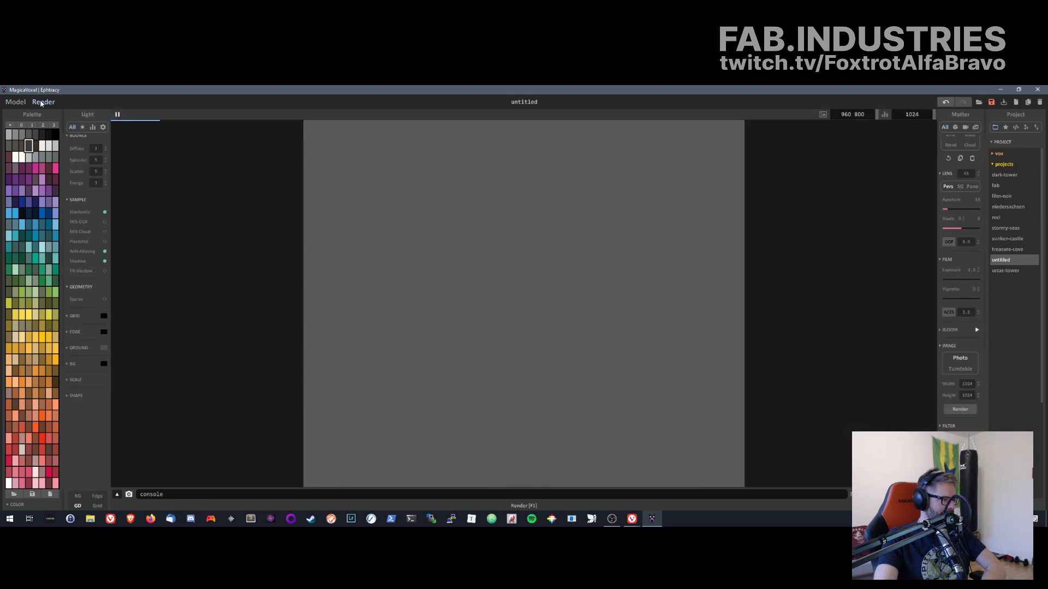
- Recenter the model camera on the whole terrain volume and render it again
click(15, 103)
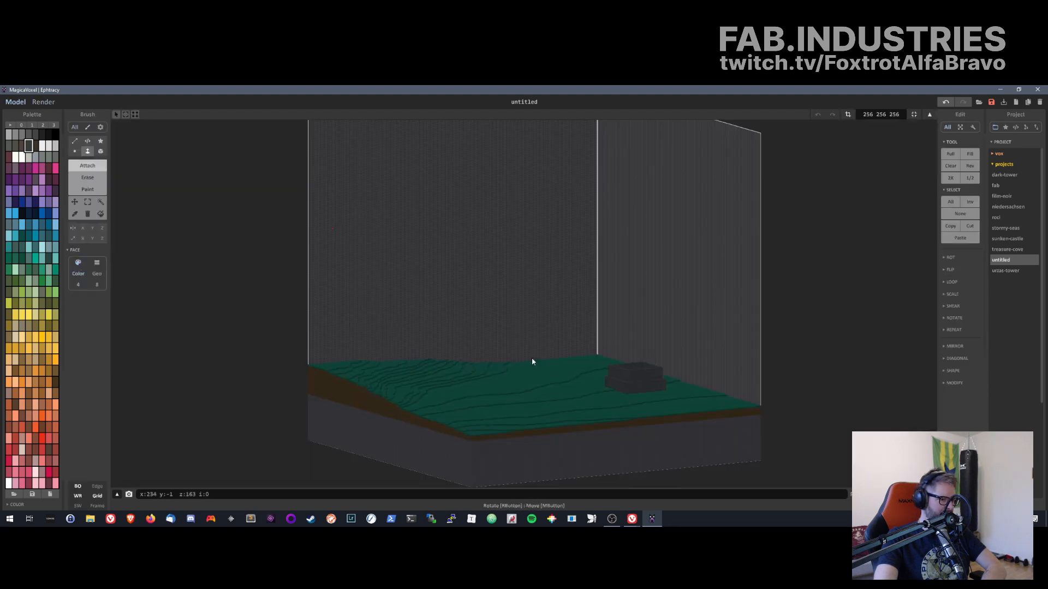
mouse_move(524, 305)
right_down()
mouse_move(515, 289)
mouse_move(523, 328)
mouse_move(532, 322)
right_up()
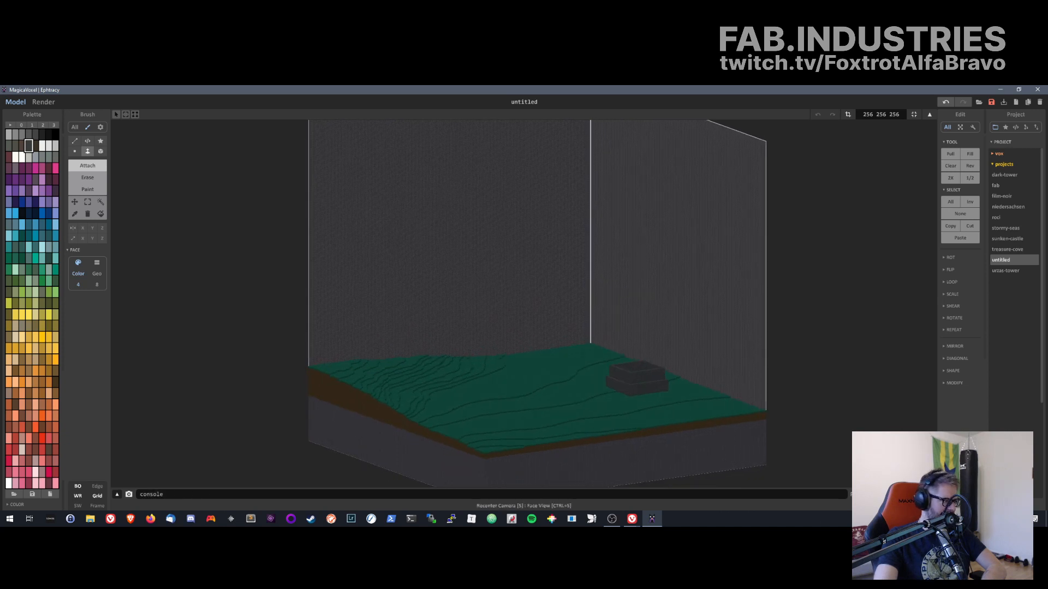
click(914, 114)
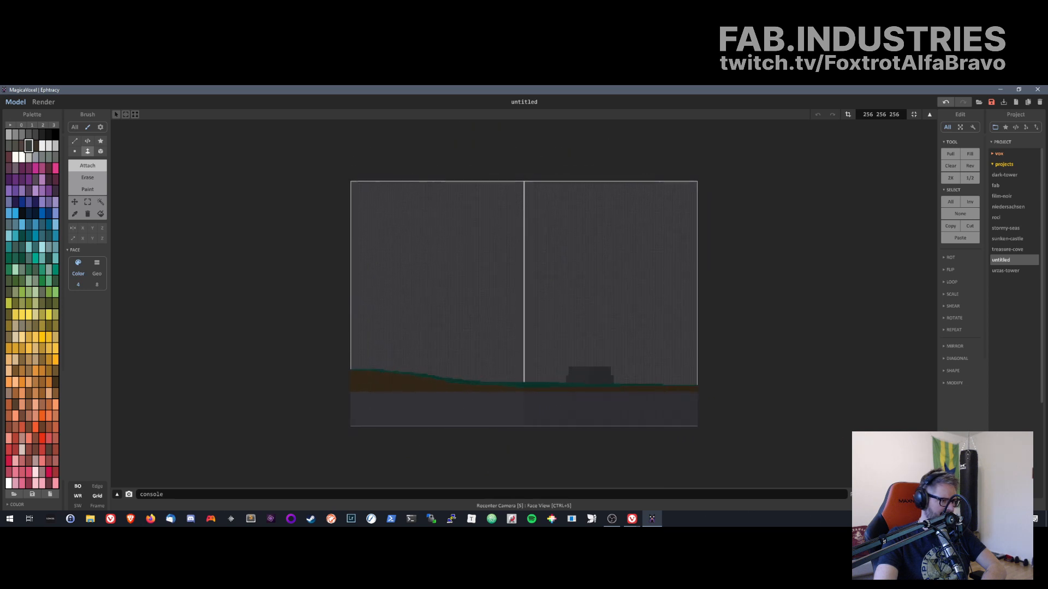
click(43, 101)
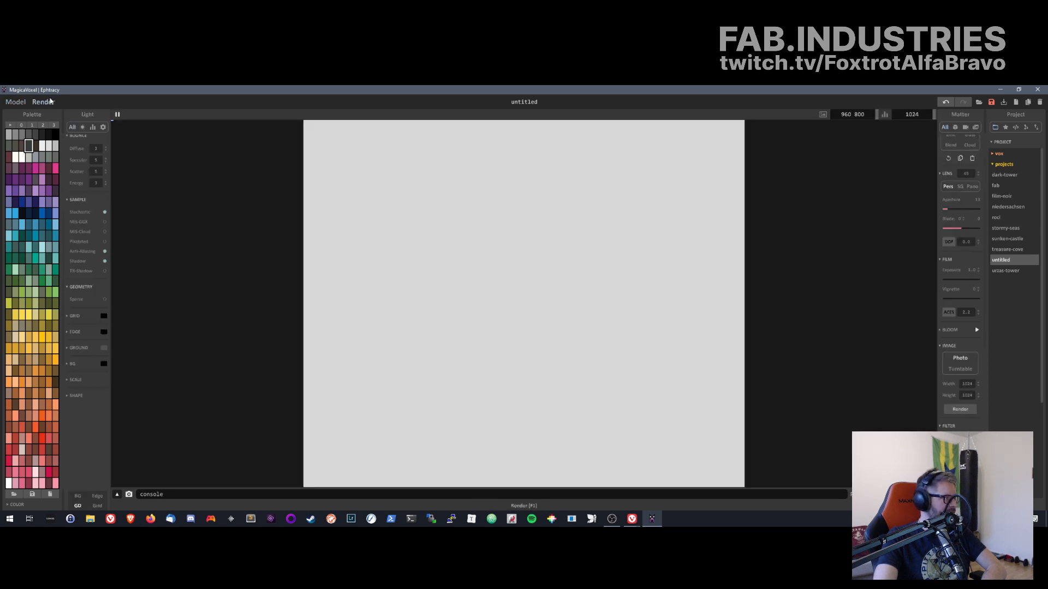
- Inspect the terrain from below and from the side, and return to the render
click(16, 103)
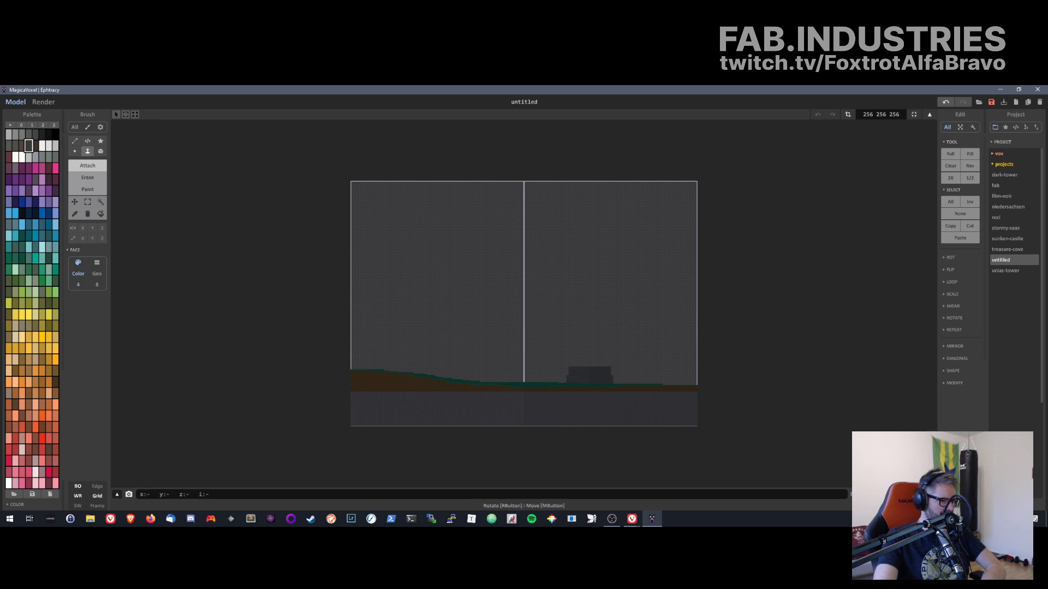
right_drag(523, 305, 546, 341)
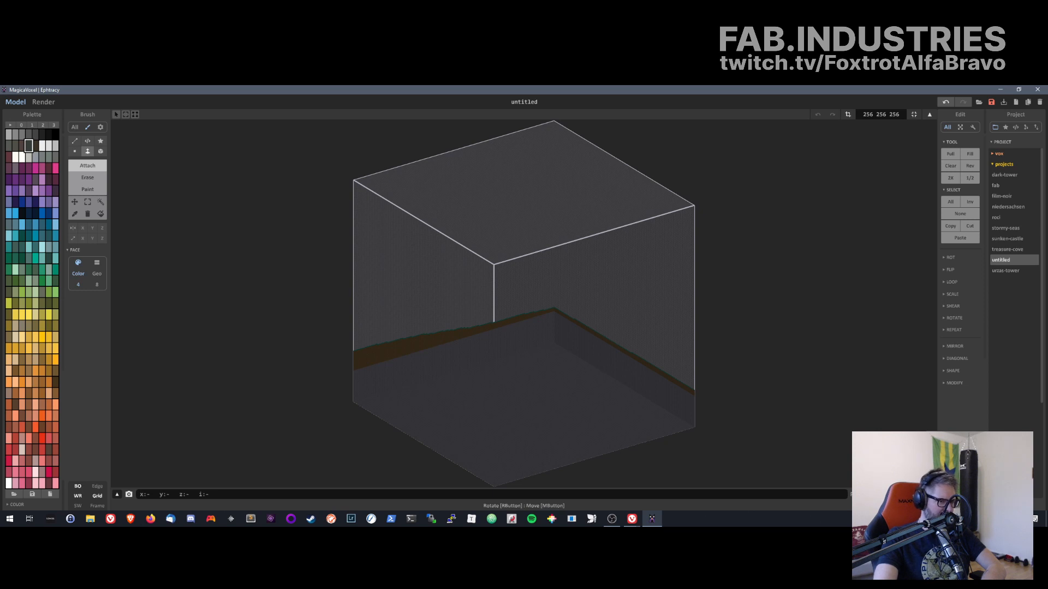
right_drag(523, 283, 506, 334)
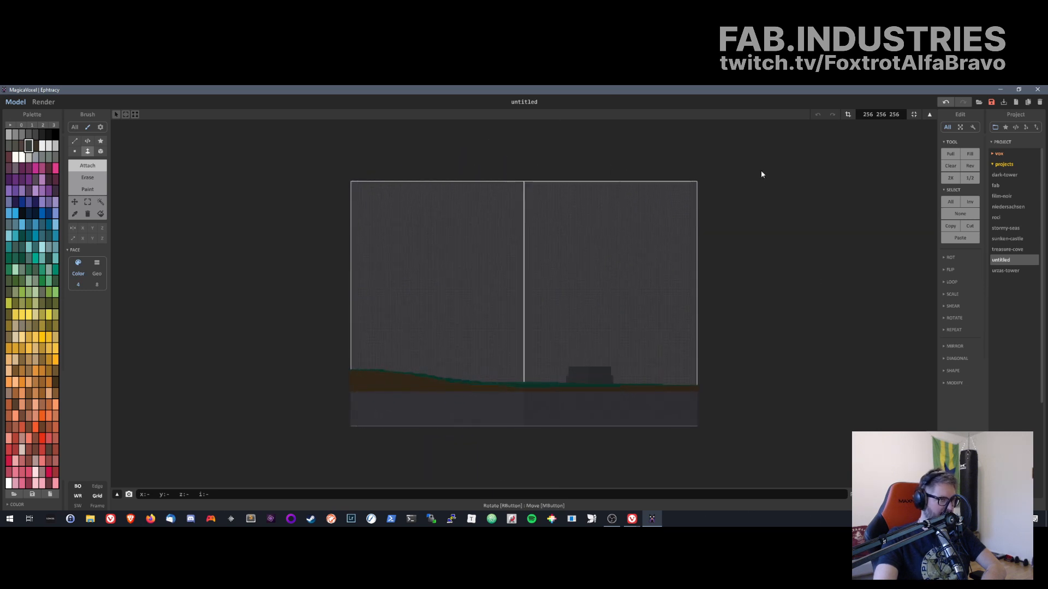
click(44, 102)
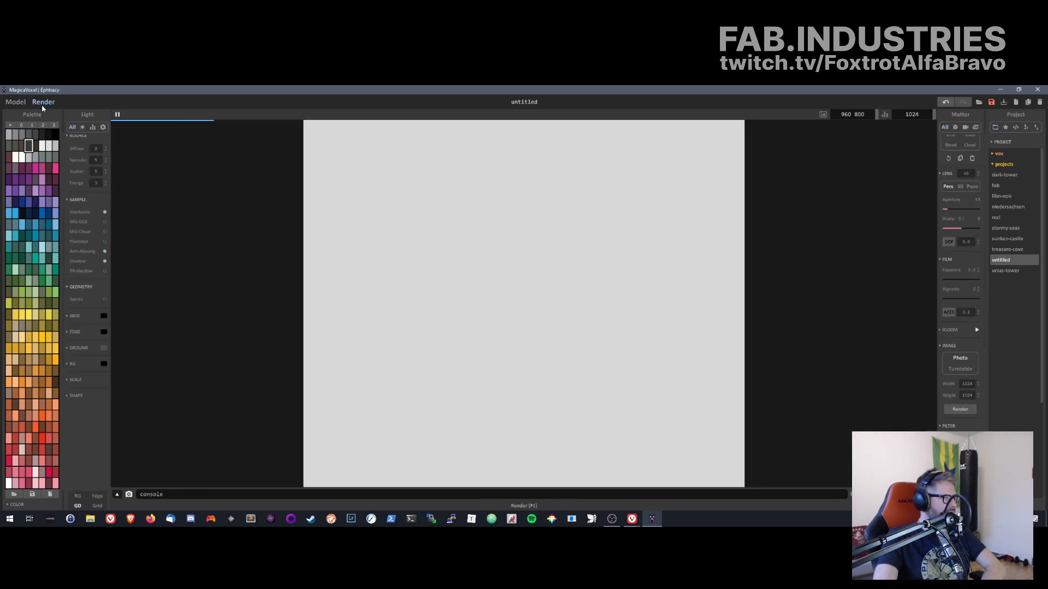
- Reduce the sun's area and intensity and the sky's intensity, and try toggling the sun disk
scroll(80, 175, up, 5)
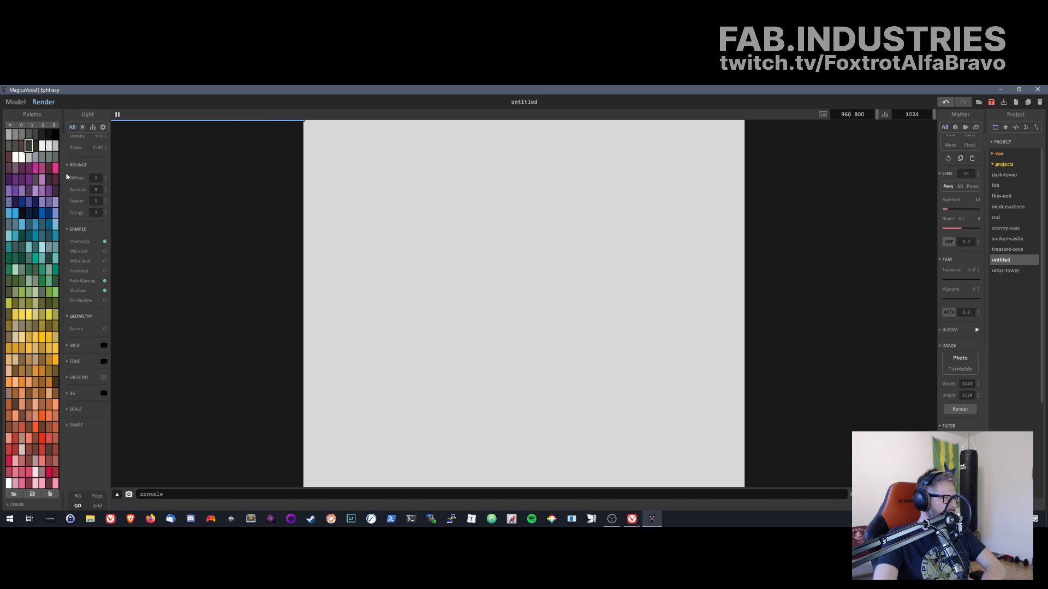
scroll(79, 175, up, 3)
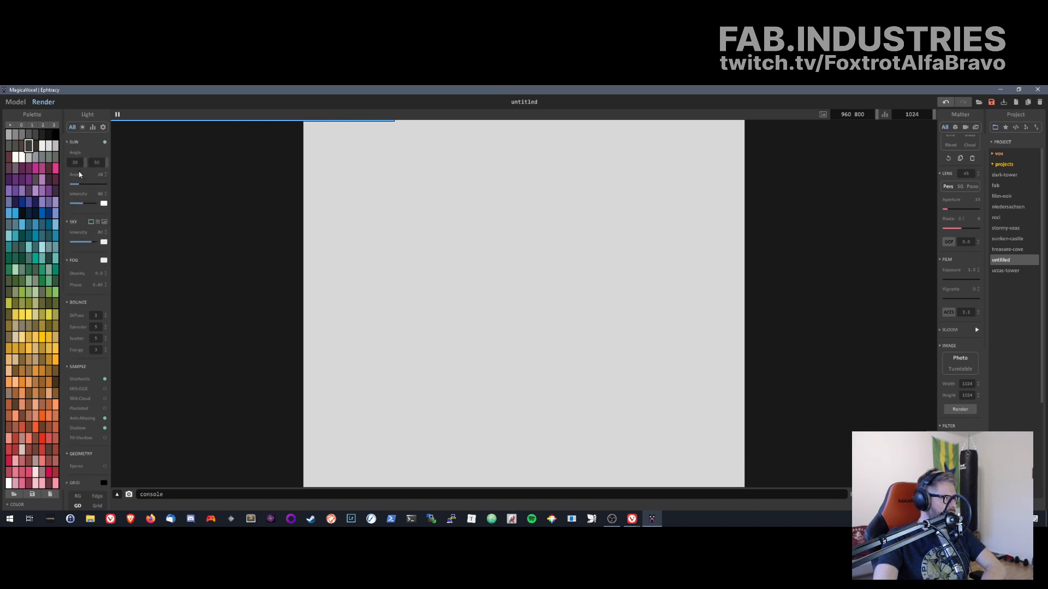
drag(83, 205, 78, 206)
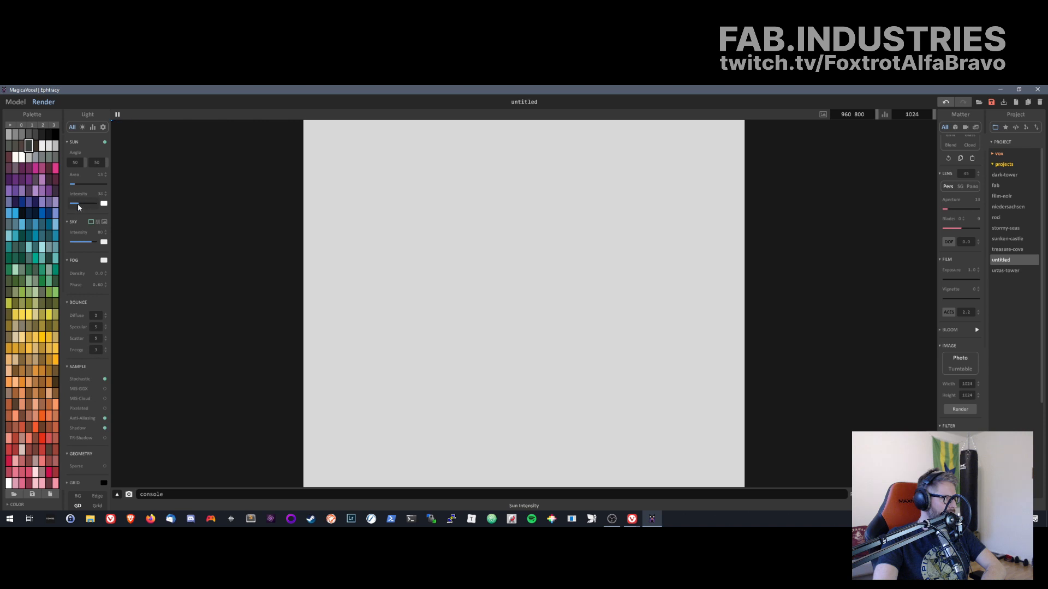
drag(87, 242, 75, 243)
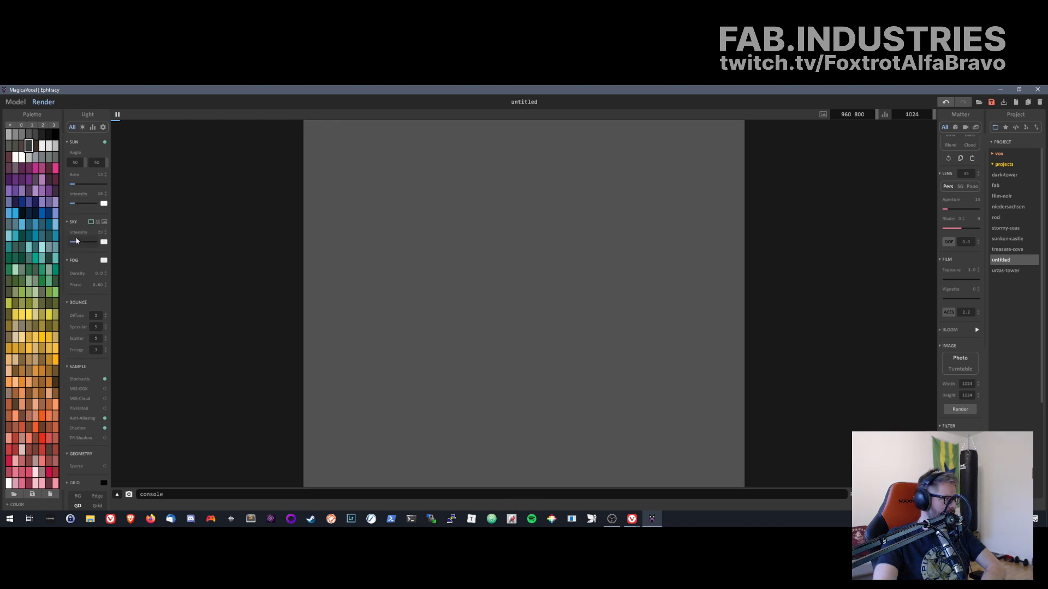
drag(78, 203, 76, 203)
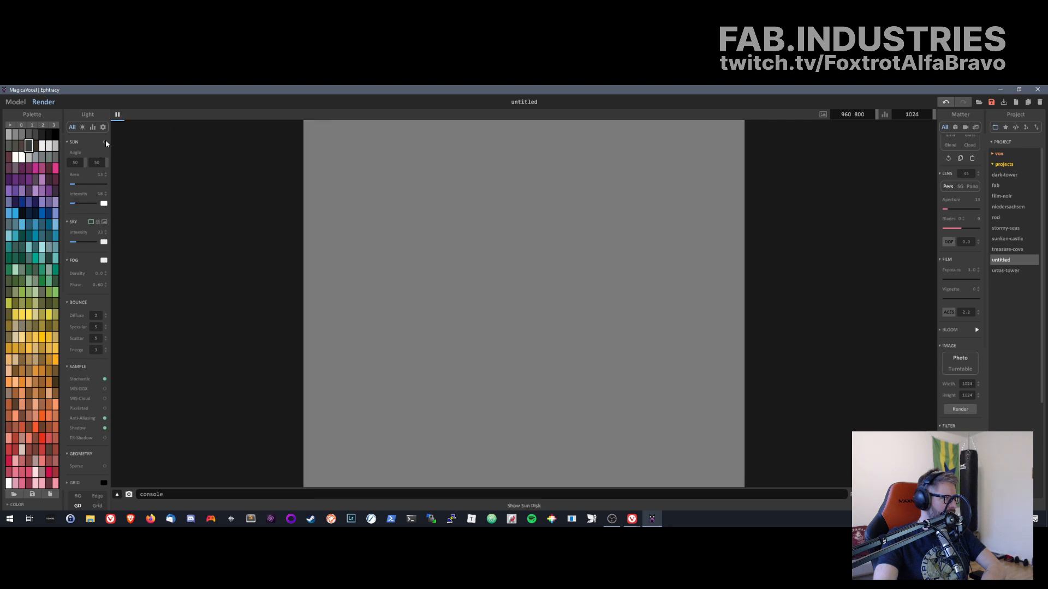
click(105, 142)
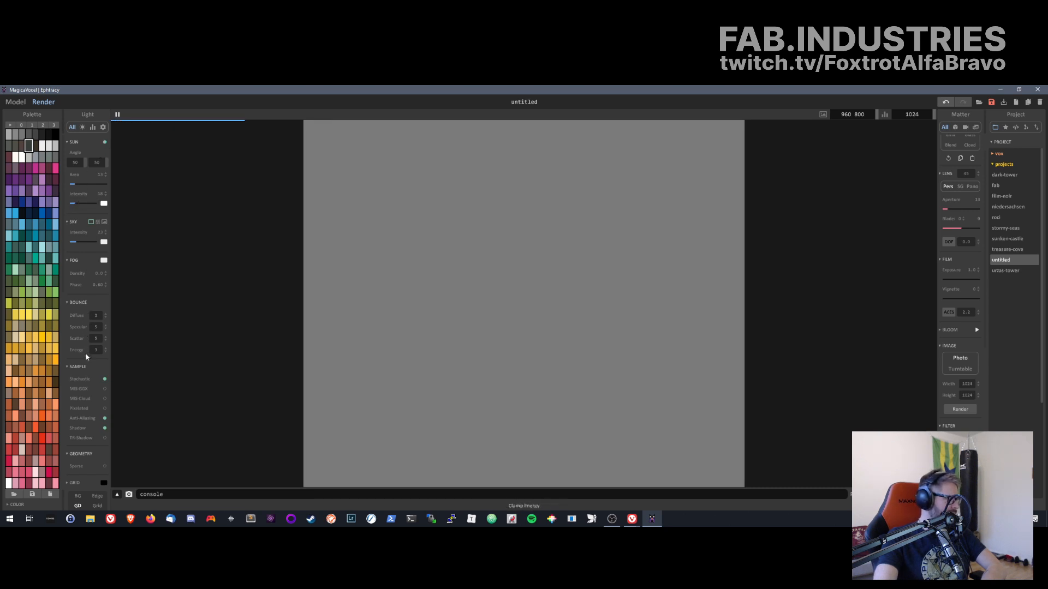
- Try toggling the MIS-GGX, Stochastic, Pixelated and translucent shadow sampling options in the render
click(104, 389)
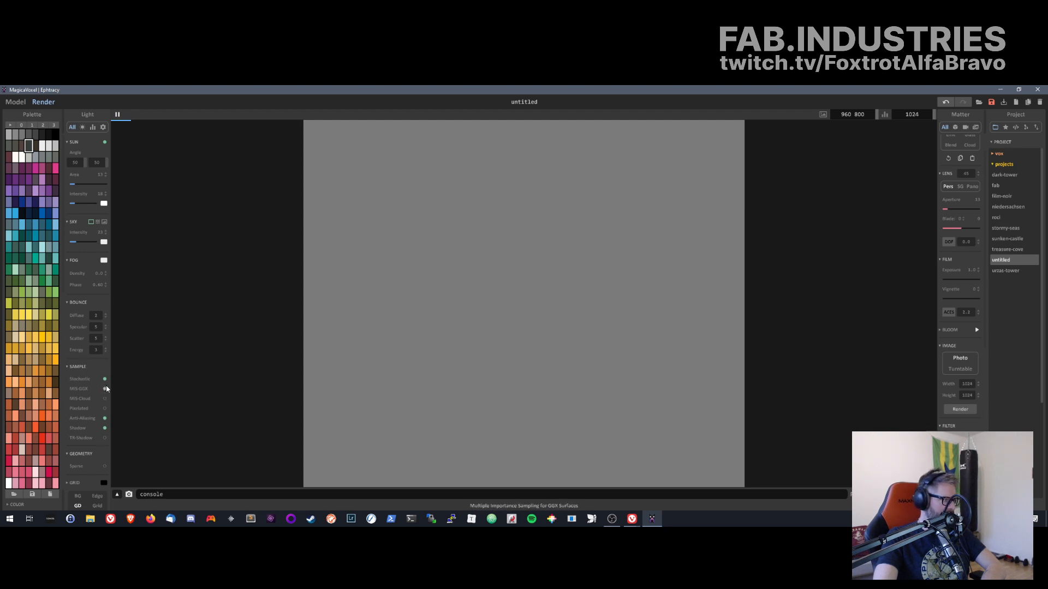
click(104, 380)
click(105, 380)
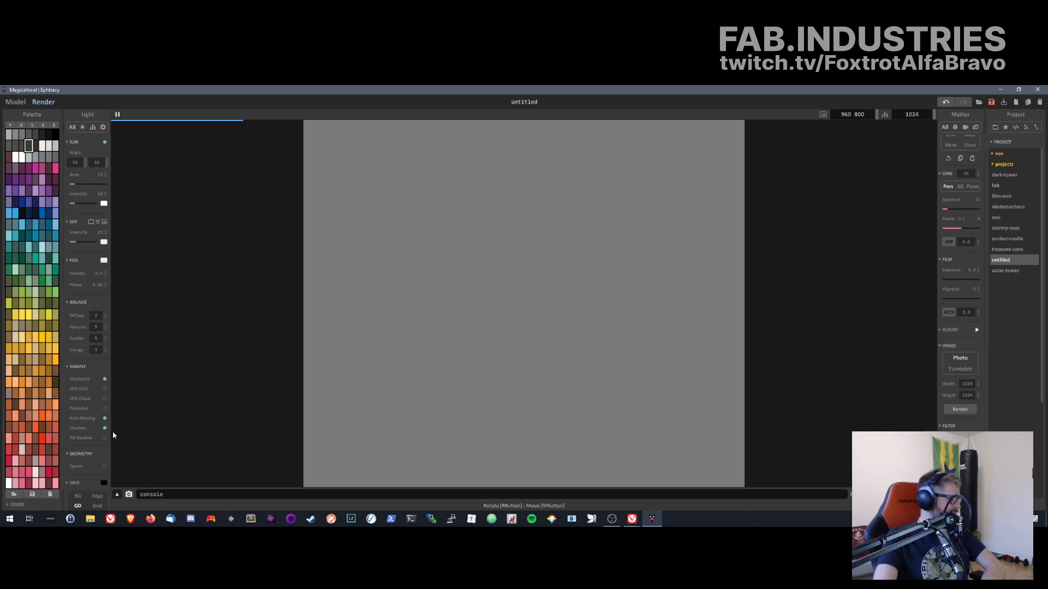
click(105, 408)
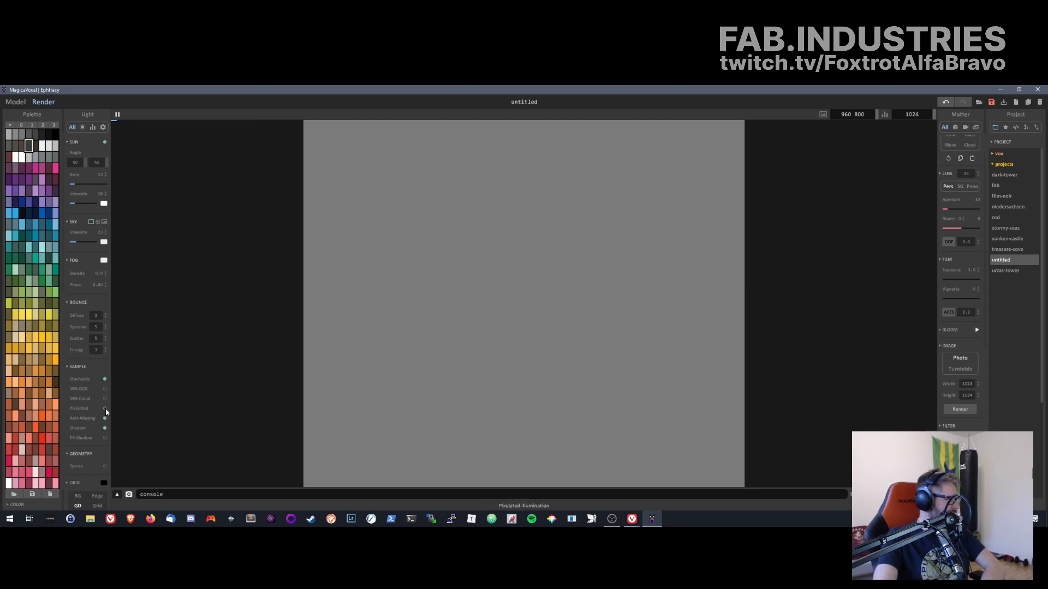
click(105, 440)
- Look through the render's scale and shape settings
scroll(88, 463, down, 5)
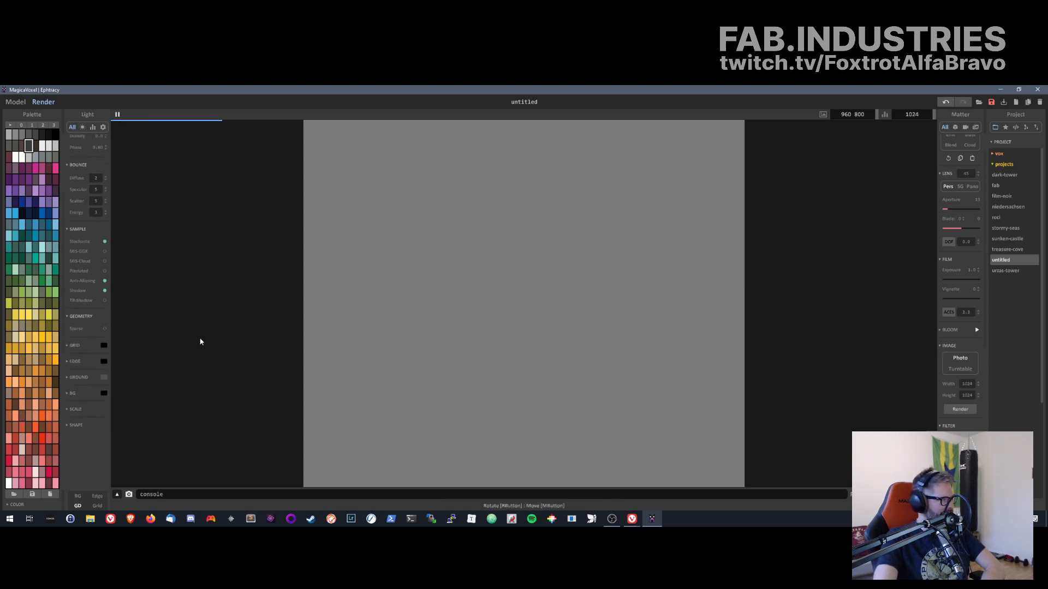
click(87, 409)
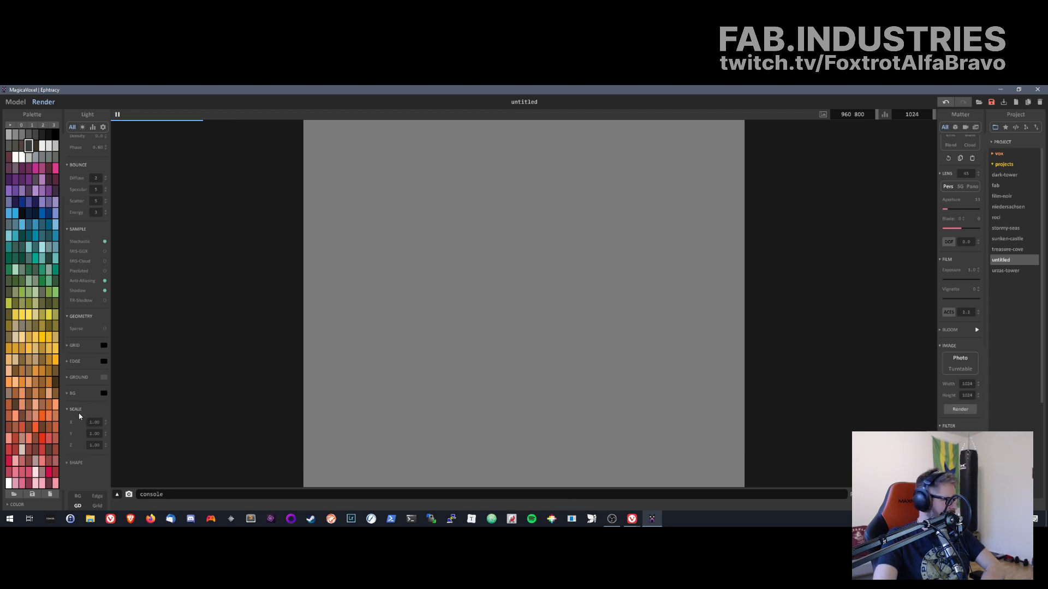
click(81, 462)
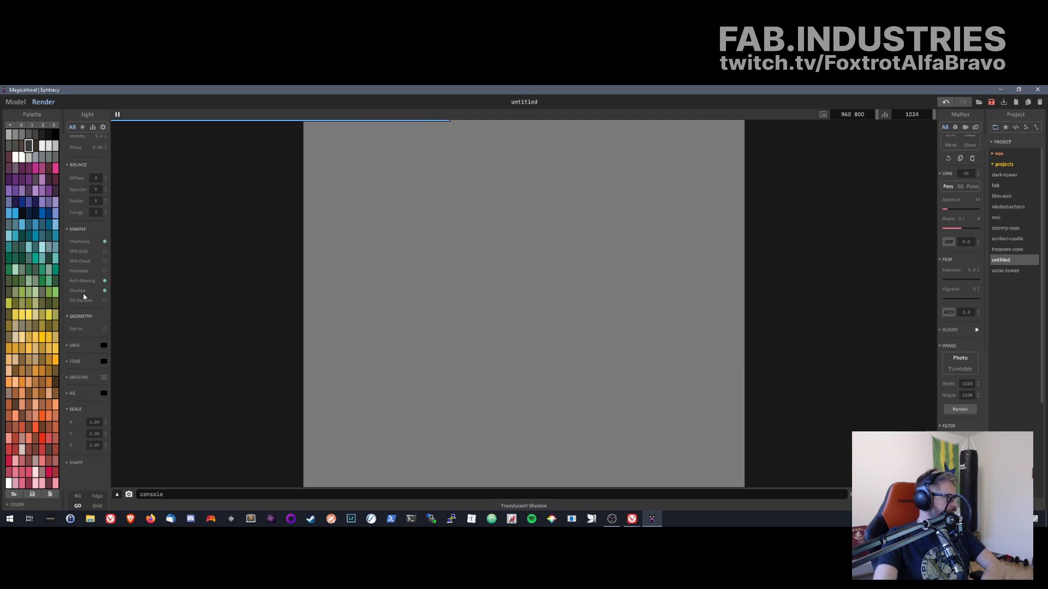
scroll(79, 289, up, 5)
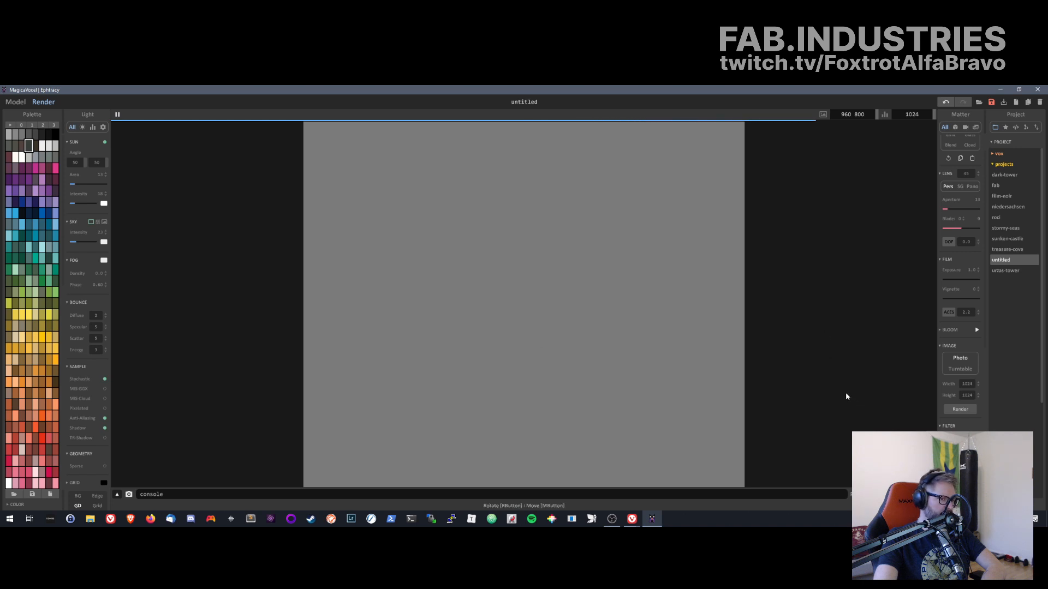
- Turn on the bloom effect for the render
scroll(977, 304, up, 3)
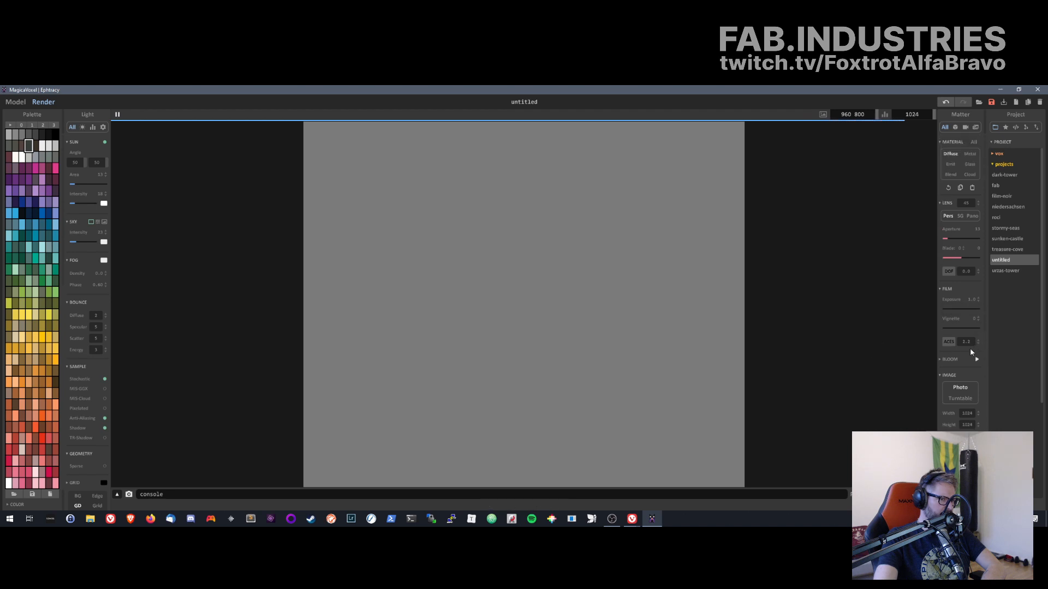
drag(951, 329, 921, 312)
click(950, 360)
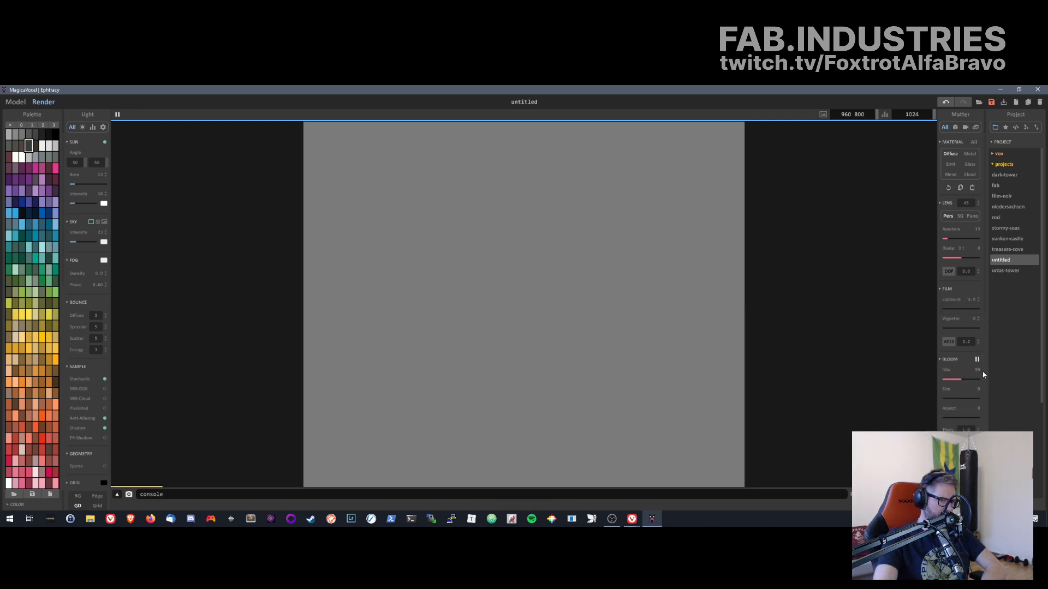
click(948, 359)
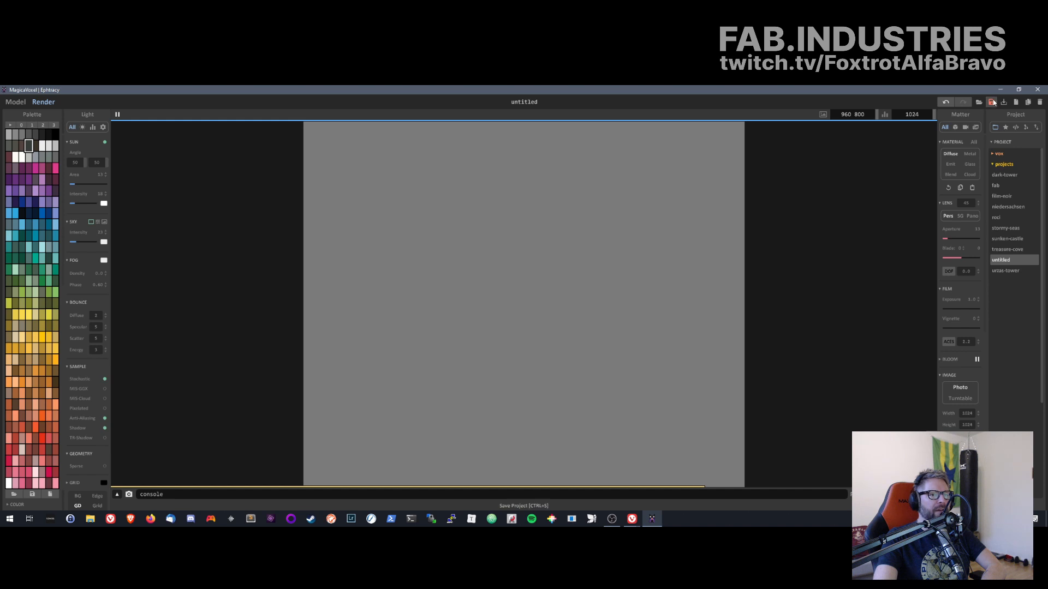
click(971, 216)
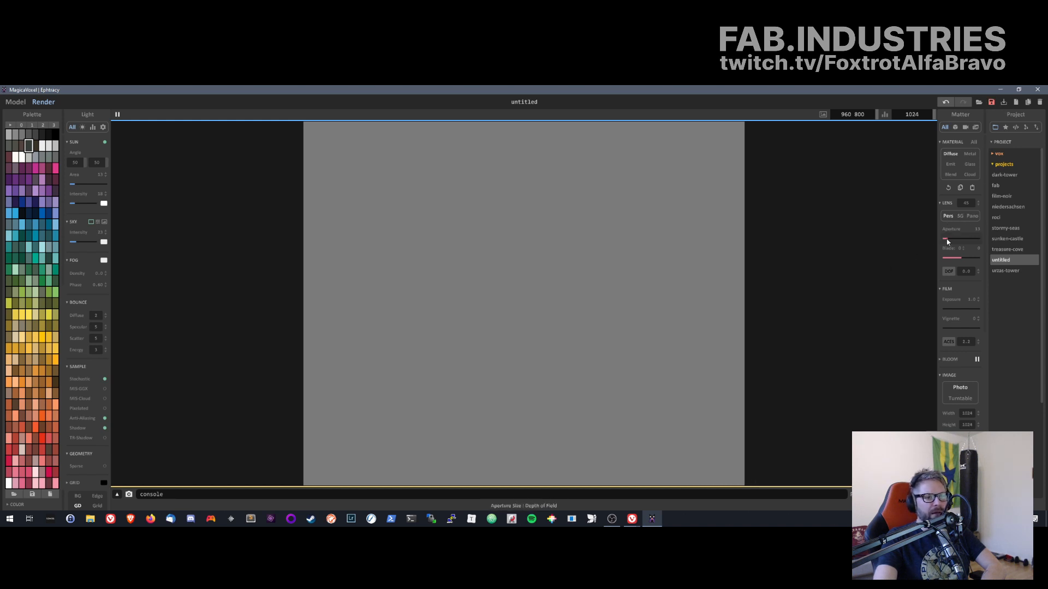
- Reduce the render camera's lens aperture to its minimum and check the light settings' display filter
drag(945, 239, 969, 238)
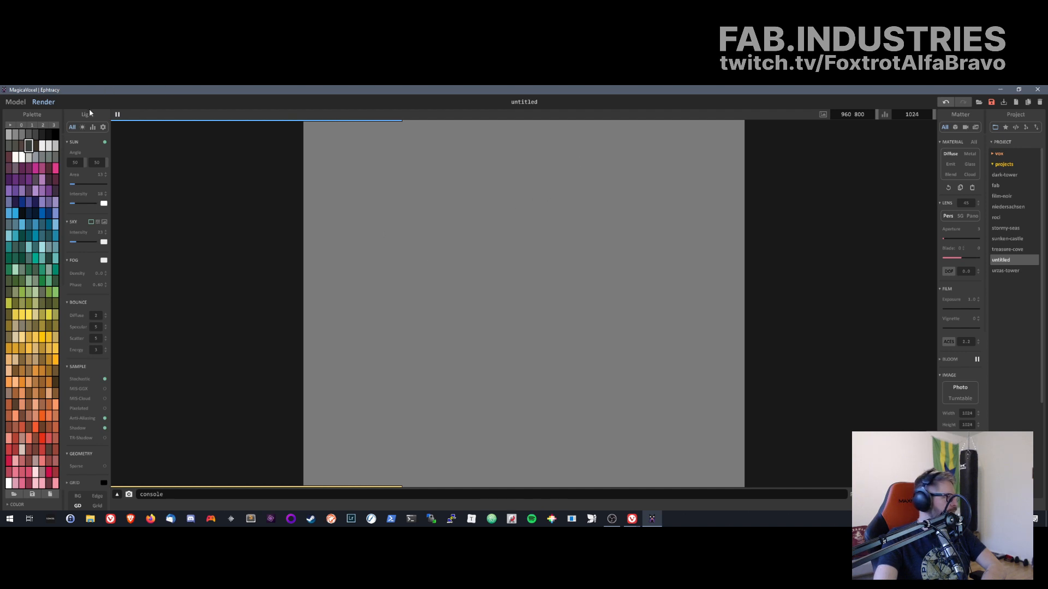
click(82, 129)
click(74, 129)
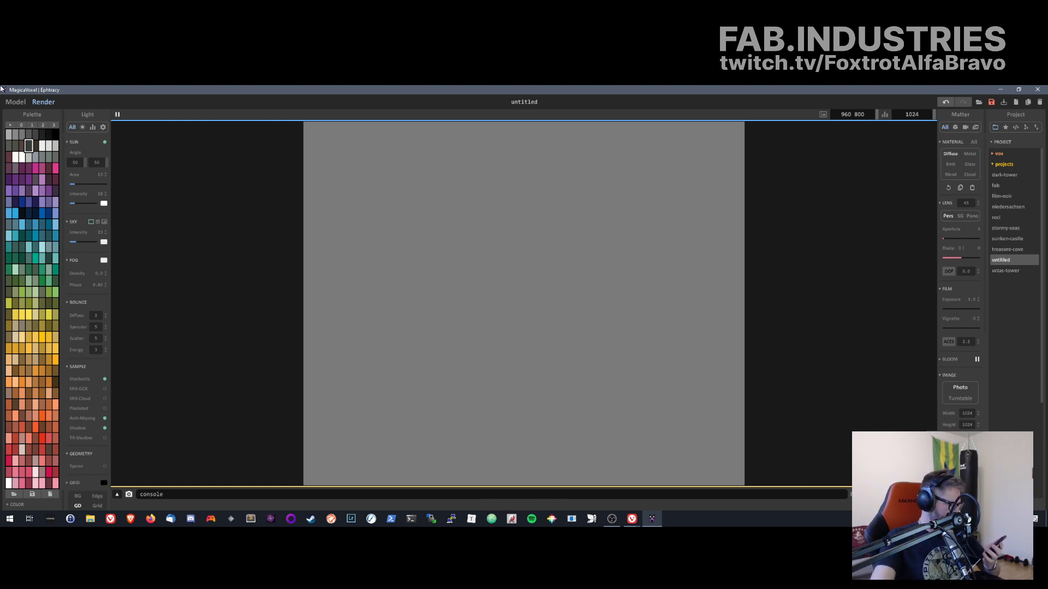
- Return to the model editor, check the import/export settings, and switch from voxel editing to the world view
click(16, 102)
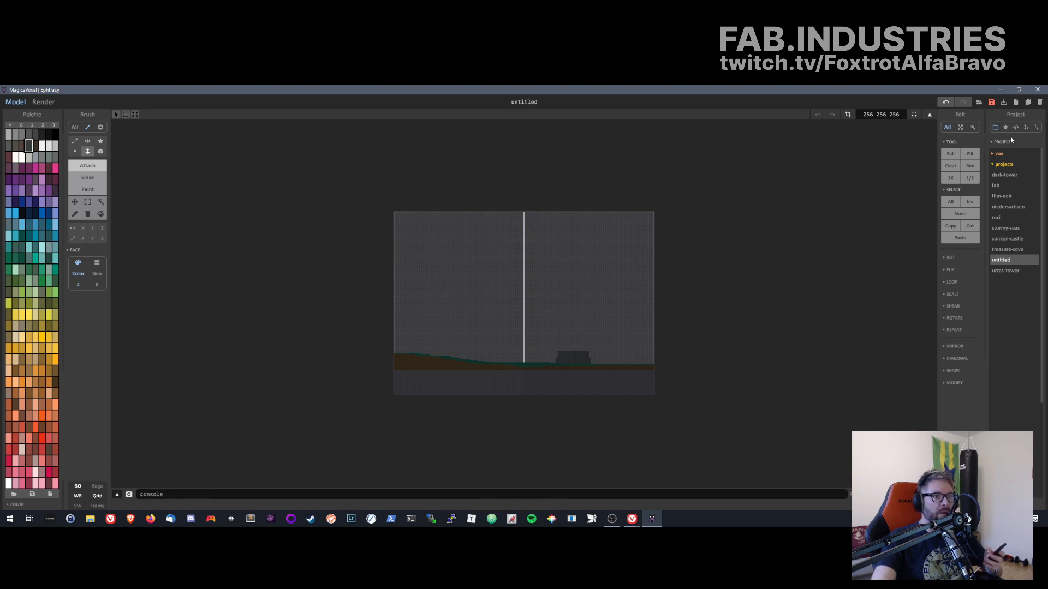
click(1037, 127)
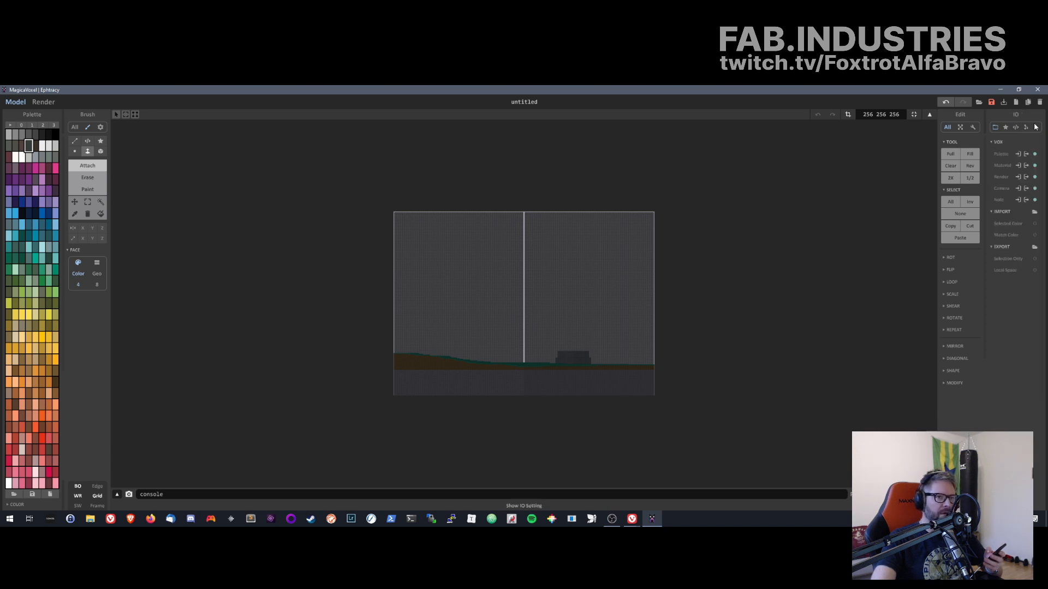
click(995, 127)
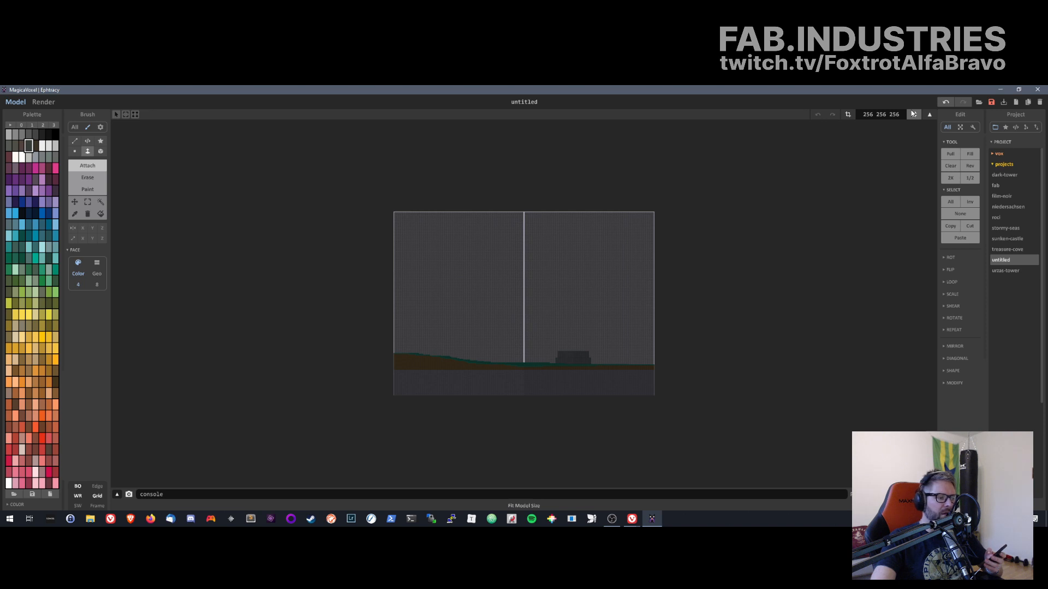
click(846, 117)
click(929, 114)
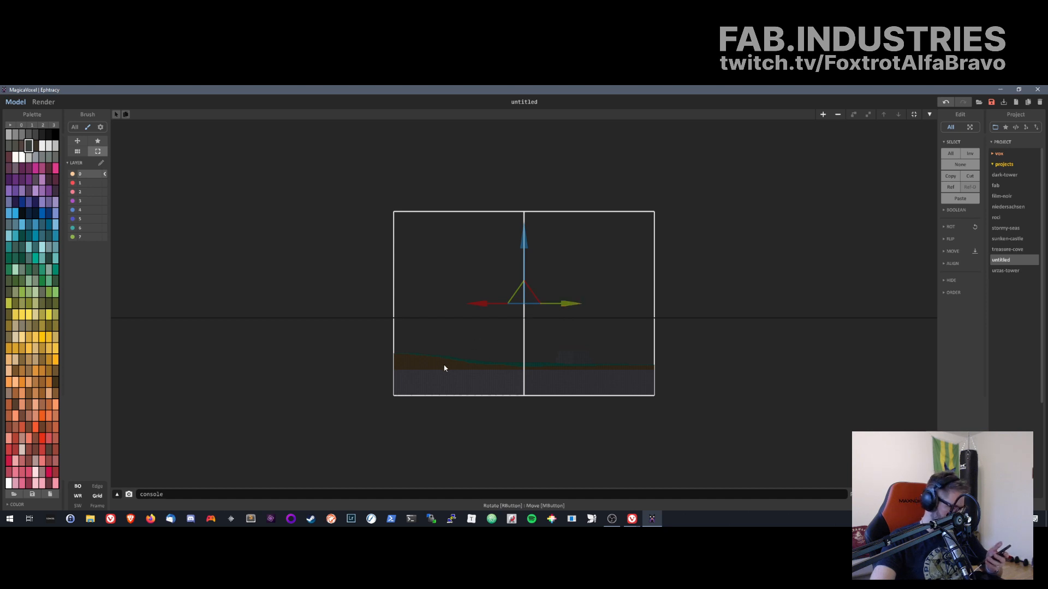
- Raise the terrain object along the vertical axis above the ground plane and render it
middle_drag(443, 366, 468, 373)
right_drag(469, 373, 486, 381)
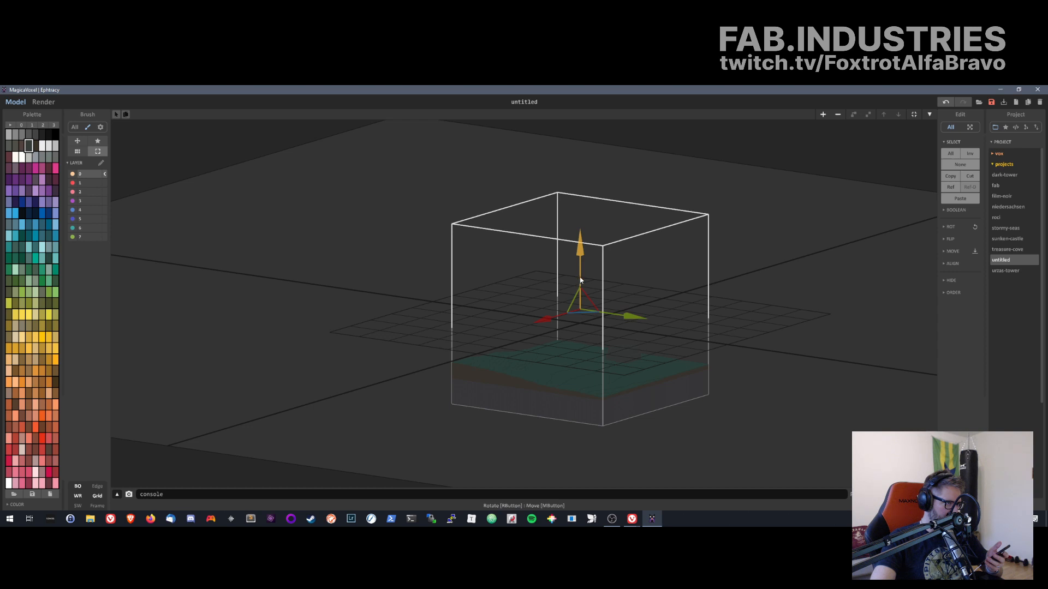
drag(580, 281, 578, 202)
right_drag(600, 305, 567, 436)
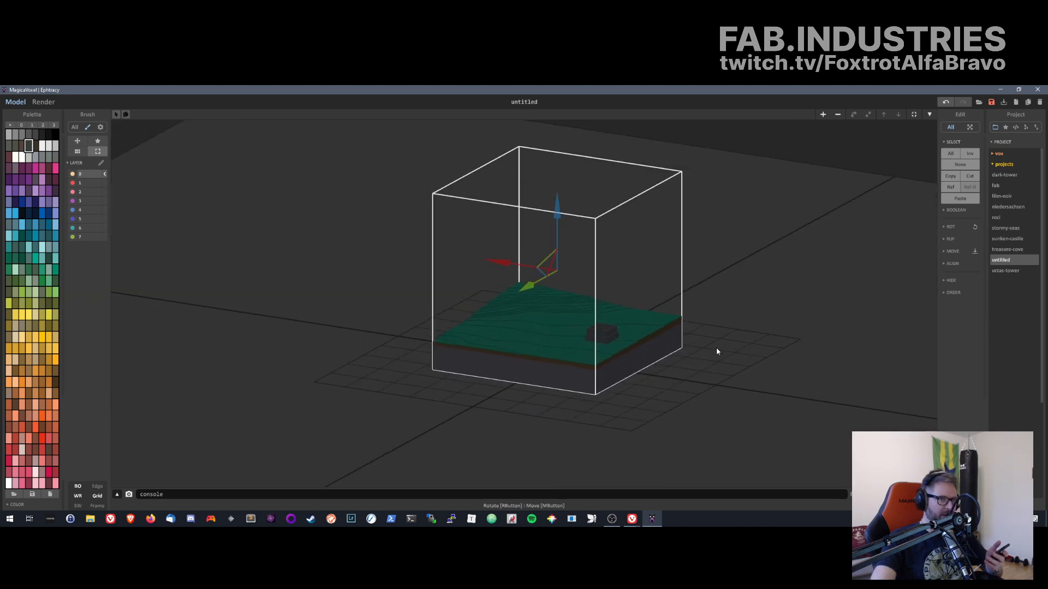
click(33, 103)
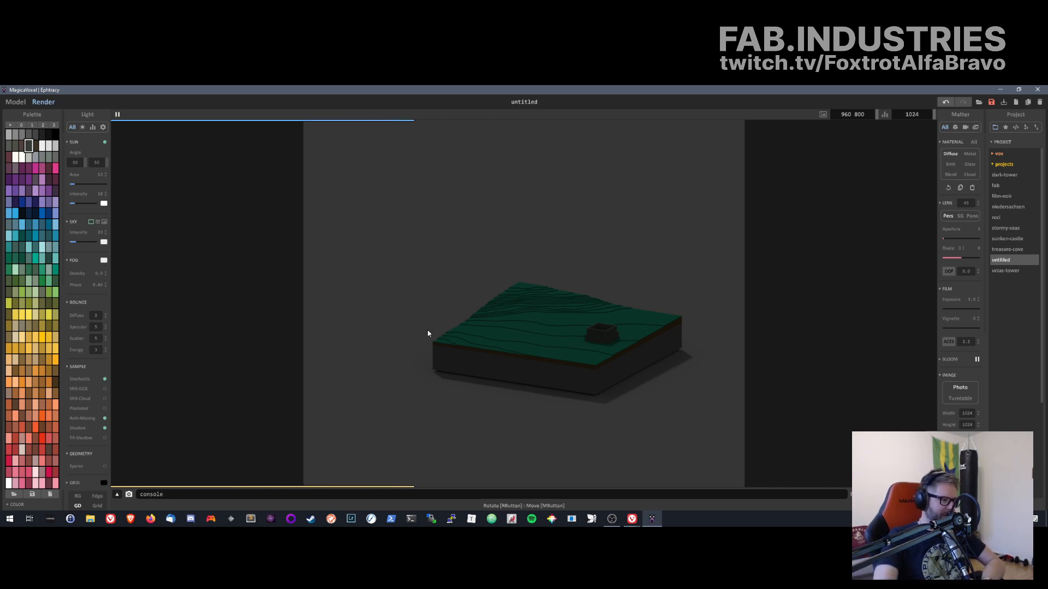
- Adjust the terrain object's height slightly downward in the world view and check its base against the ground in the render
scroll(547, 349, up, 5)
scroll(581, 366, down, 3)
middle_drag(597, 369, 533, 398)
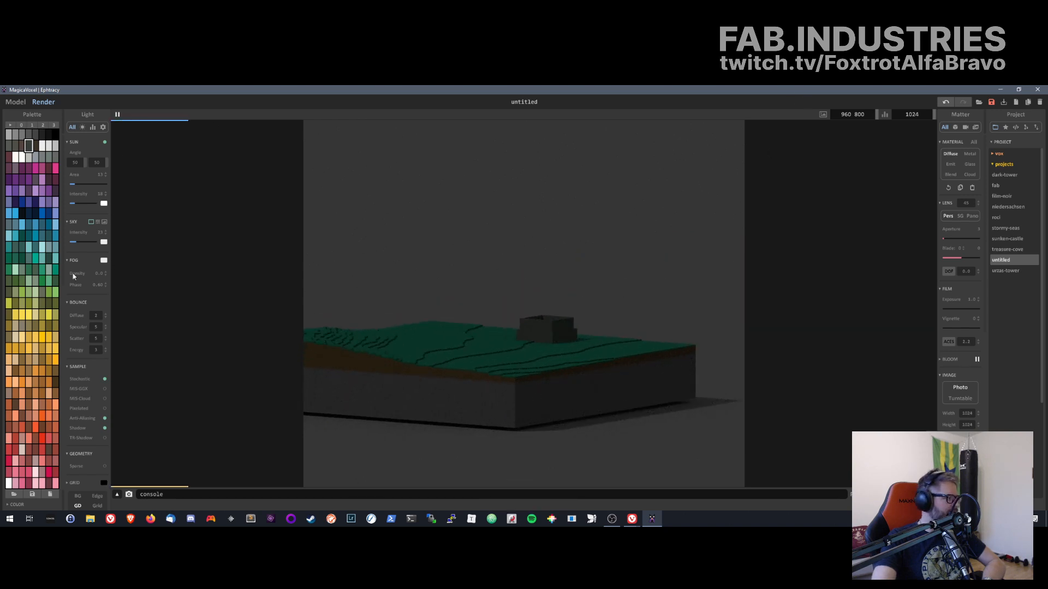
click(15, 102)
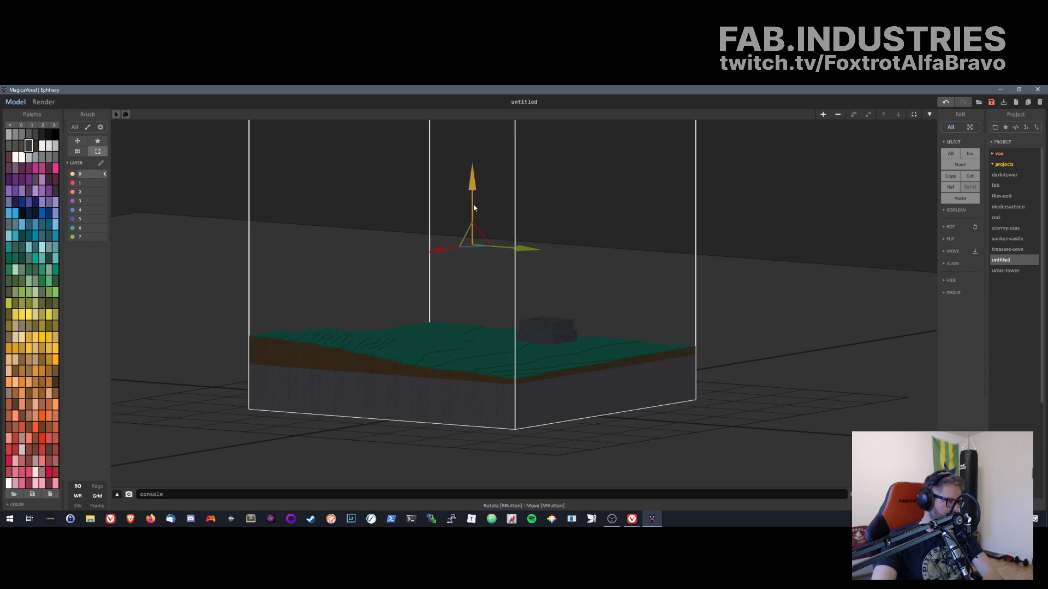
click(43, 102)
click(16, 102)
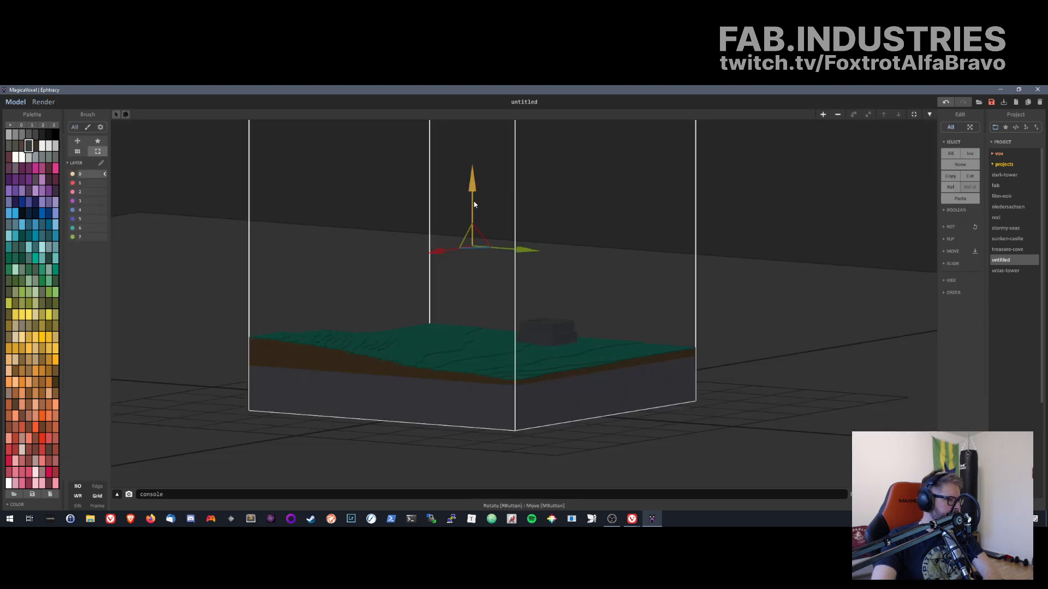
click(42, 102)
- Try the orthogonal camera, set the render camera to an isometric view, and reframe the terrain
right_drag(637, 304, 519, 325)
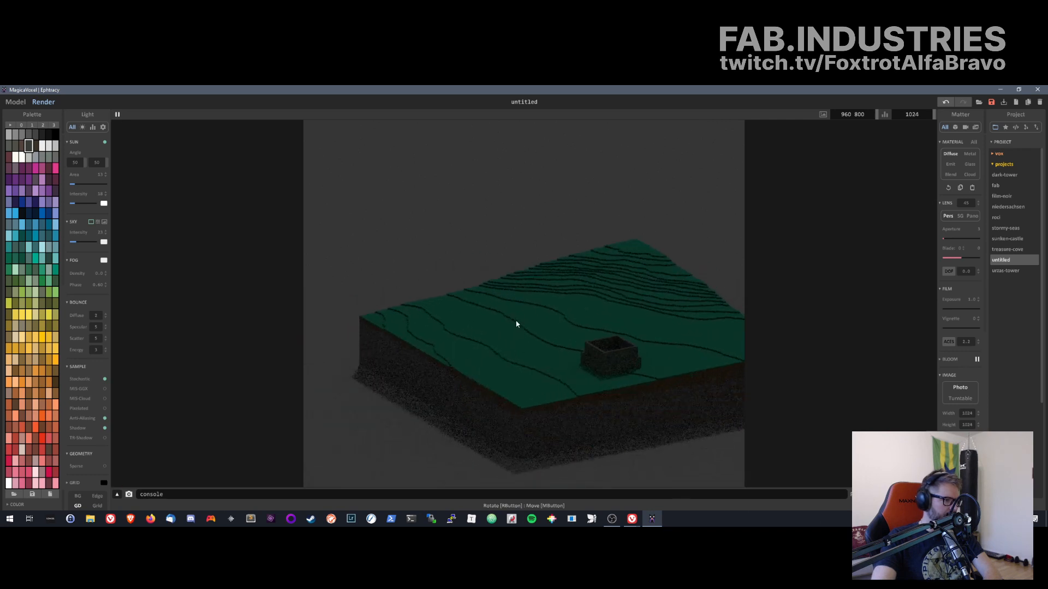
click(879, 495)
click(900, 494)
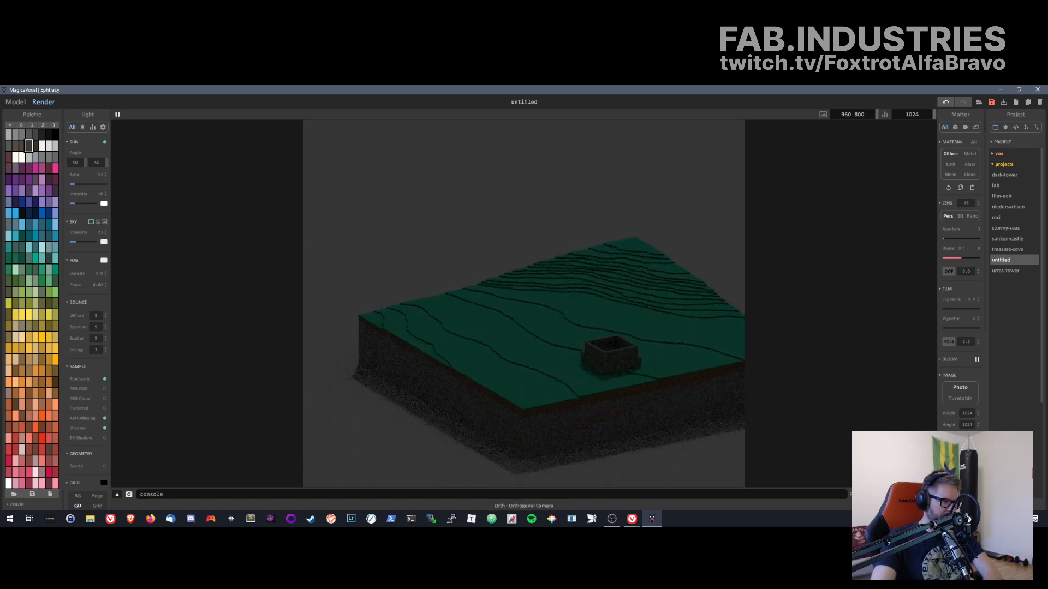
click(921, 495)
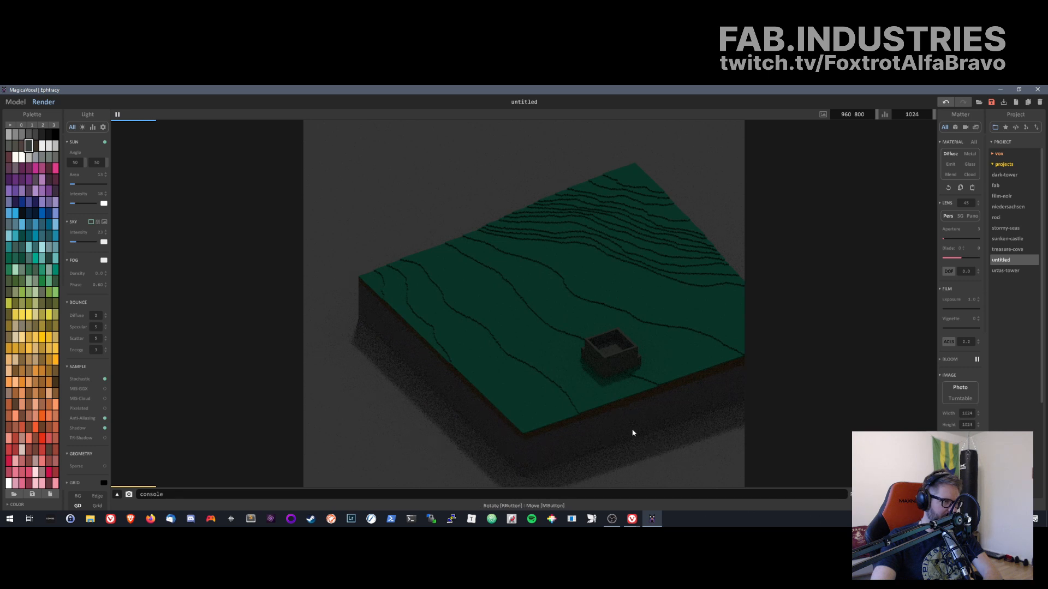
middle_drag(632, 429, 603, 420)
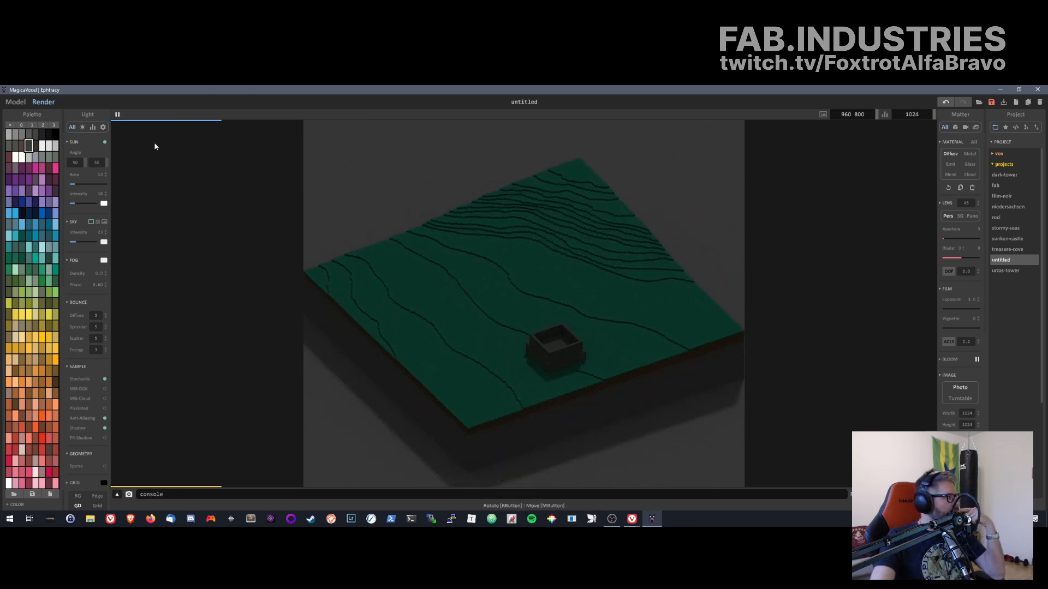
- Increase the sun's area and intensity and the sky's intensity to brighten the render
drag(73, 186, 80, 205)
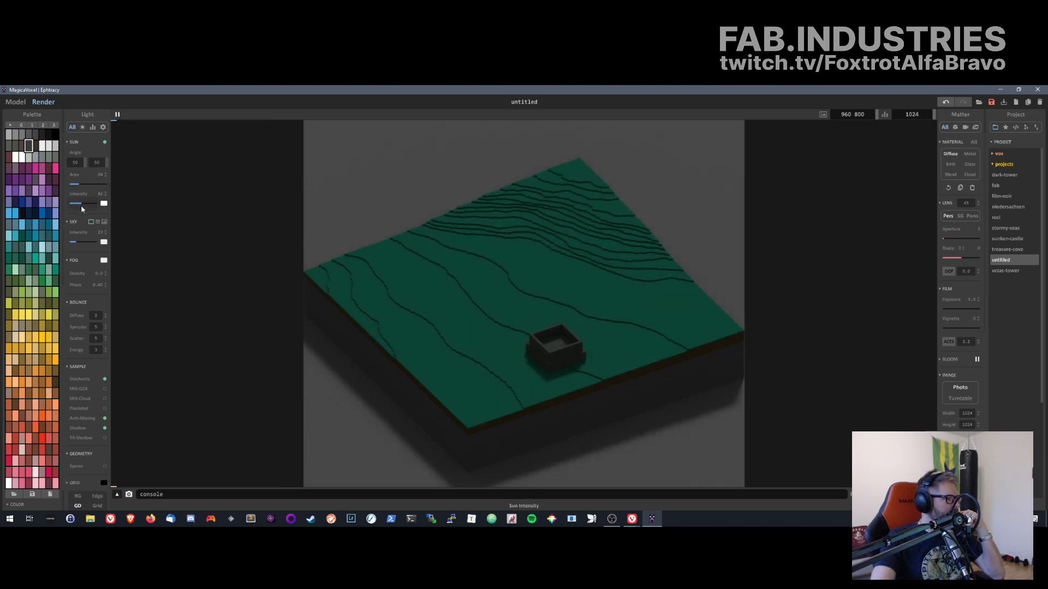
mouse_move(78, 242)
mouse_down()
mouse_move(99, 242)
mouse_move(87, 247)
mouse_up()
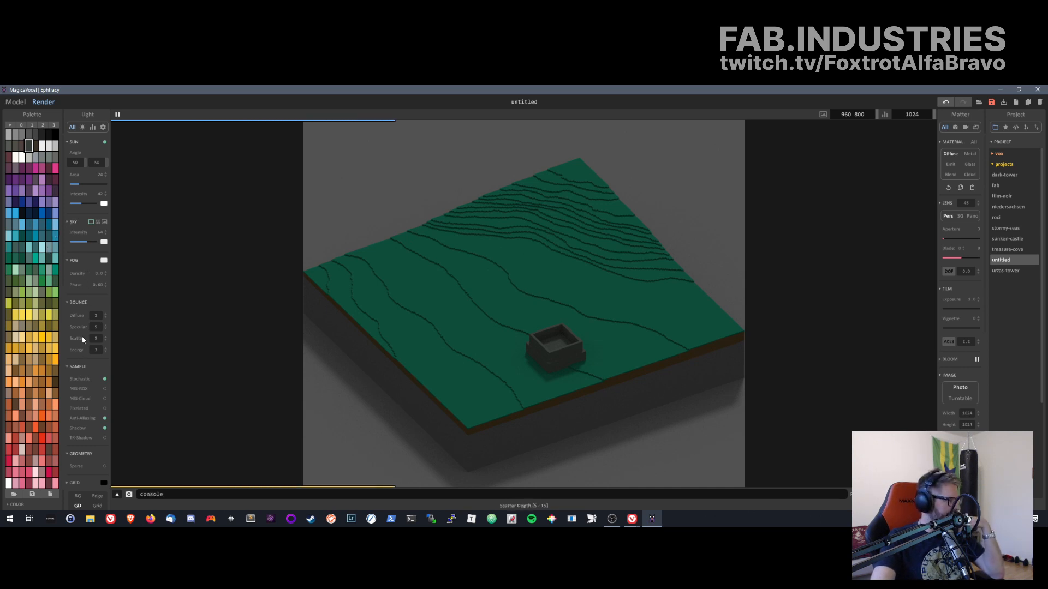
- Try the Lego voxel shape in the render and inspect it around the stone structure
scroll(82, 360, down, 5)
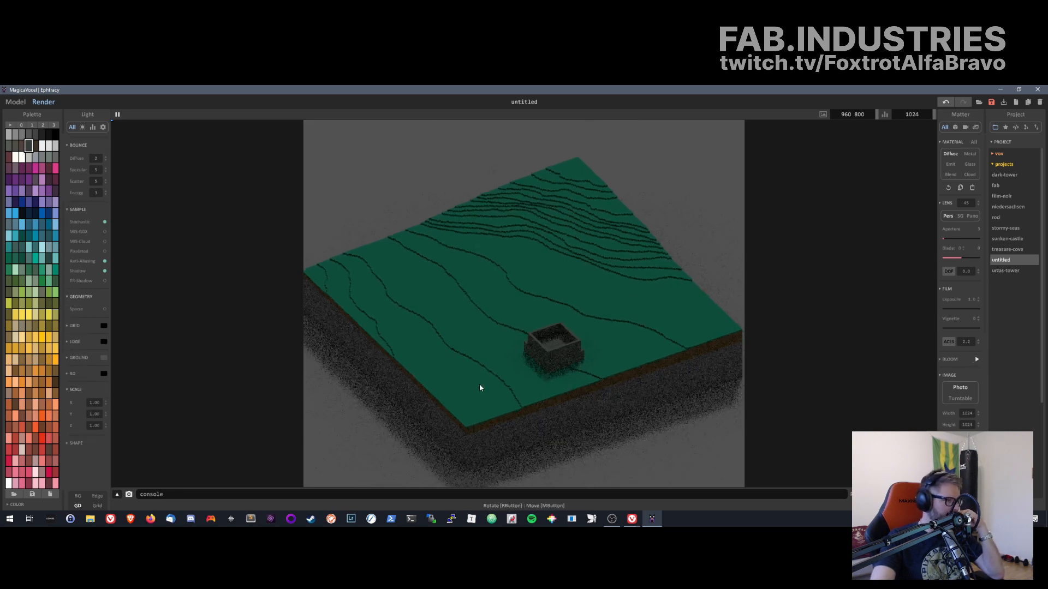
scroll(576, 336, up, 3)
scroll(577, 336, up, 5)
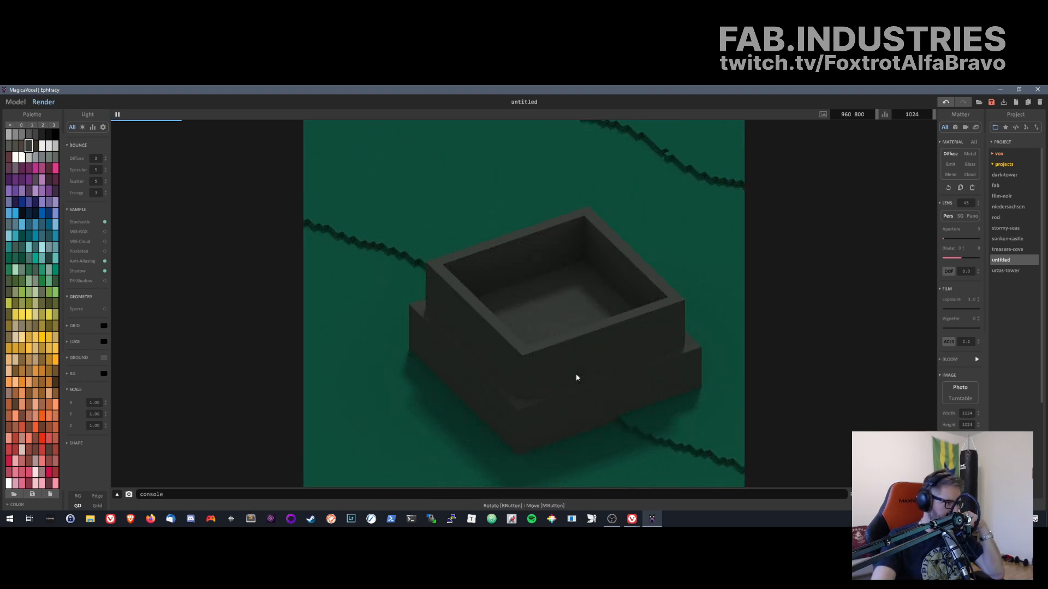
click(75, 443)
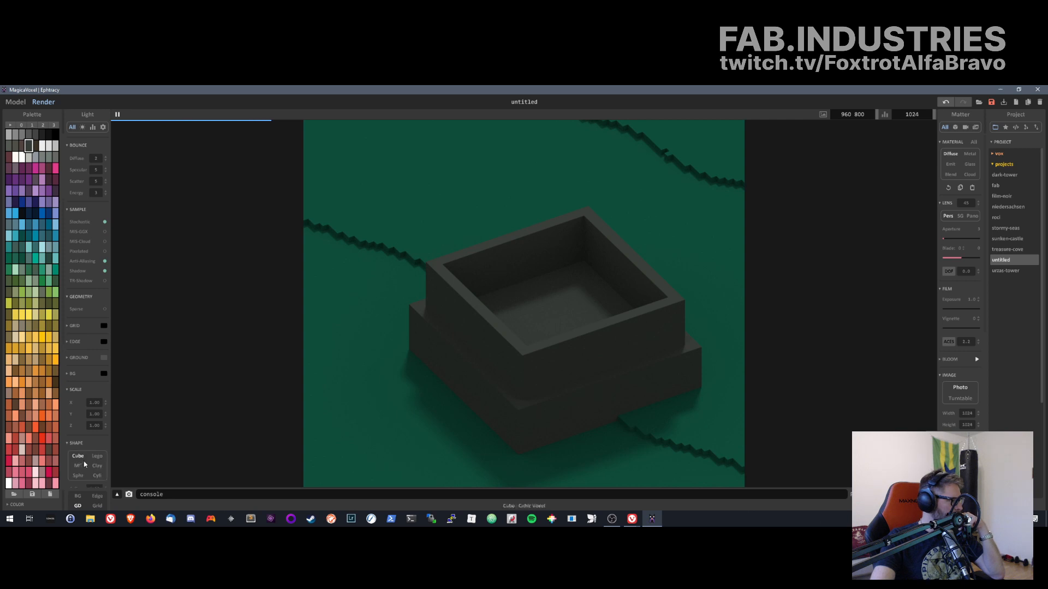
click(103, 460)
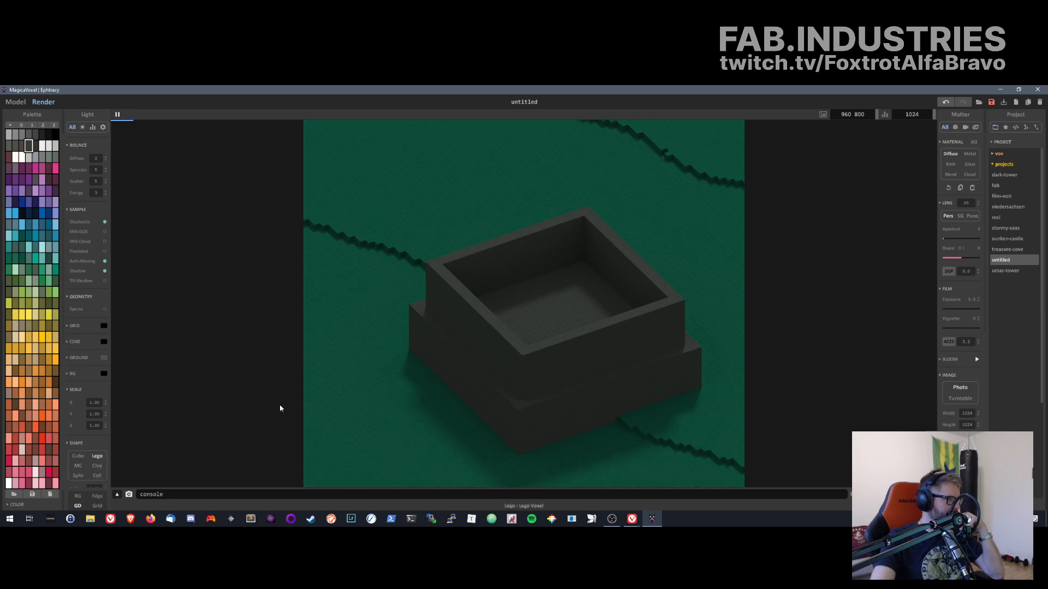
middle_drag(594, 386, 622, 322)
scroll(617, 333, down, 5)
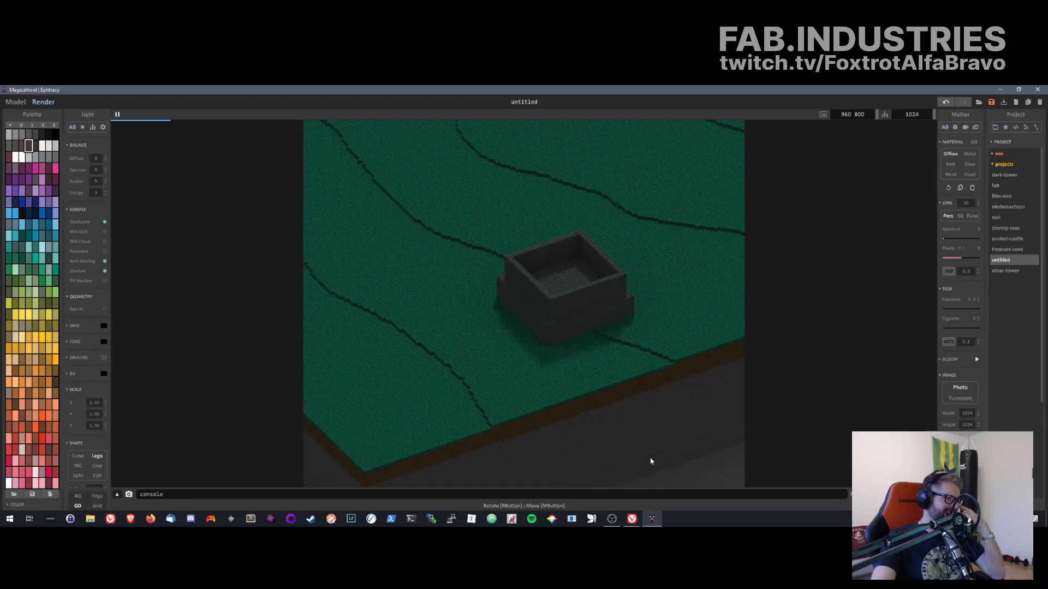
- Try the MC, Clay, Sphere and Cylinder voxel shapes in the render, and restore the Cube shape
click(80, 466)
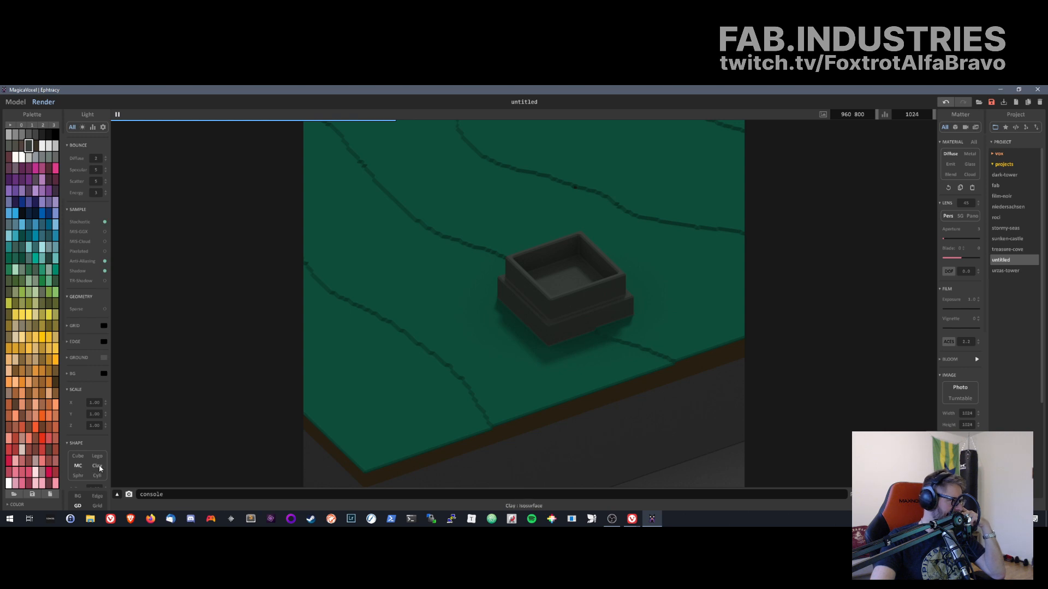
click(99, 466)
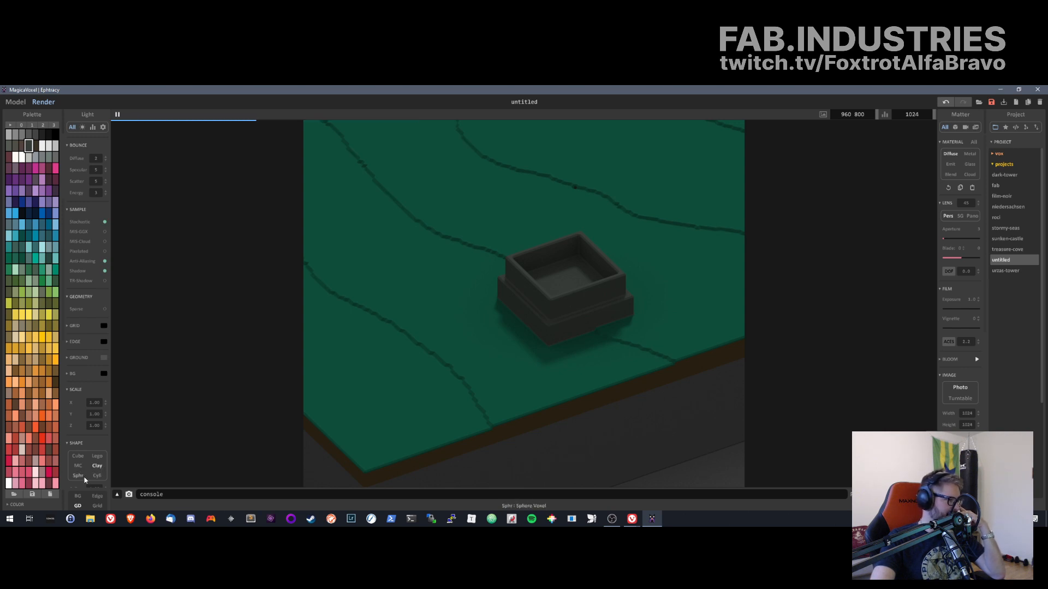
click(78, 477)
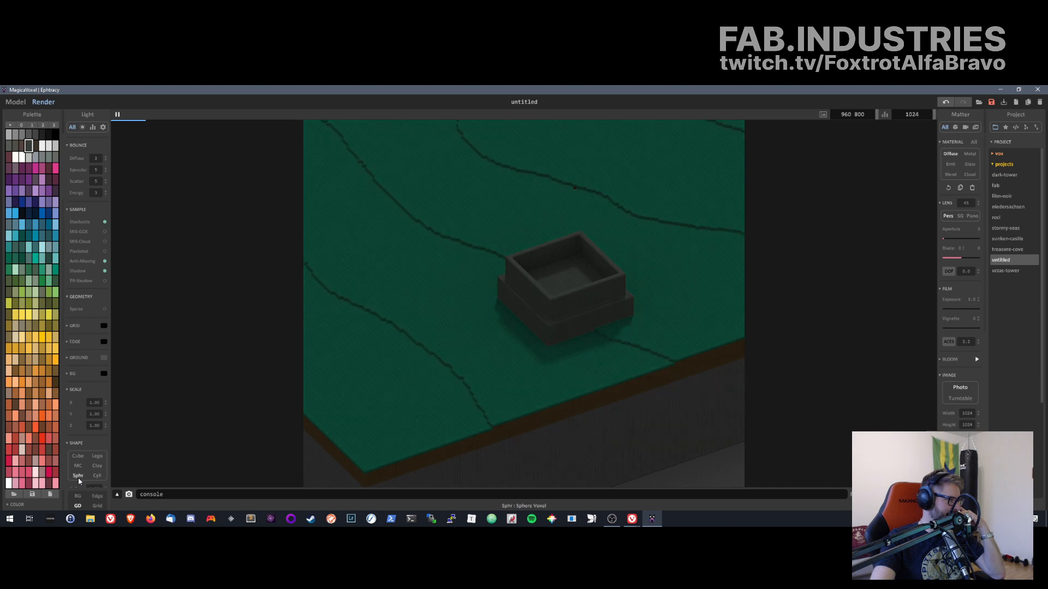
scroll(624, 352, up, 5)
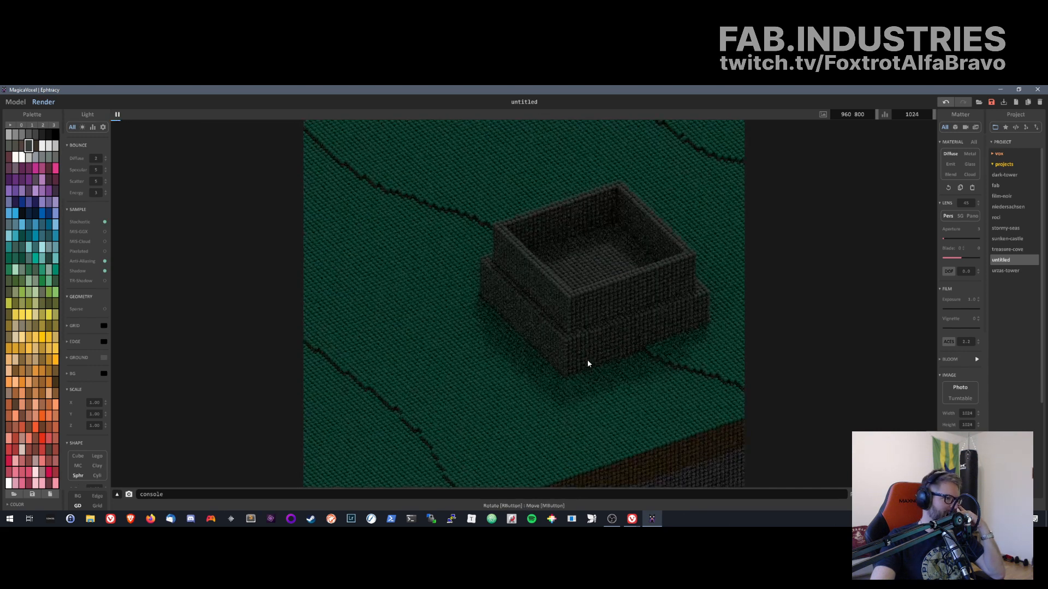
click(99, 476)
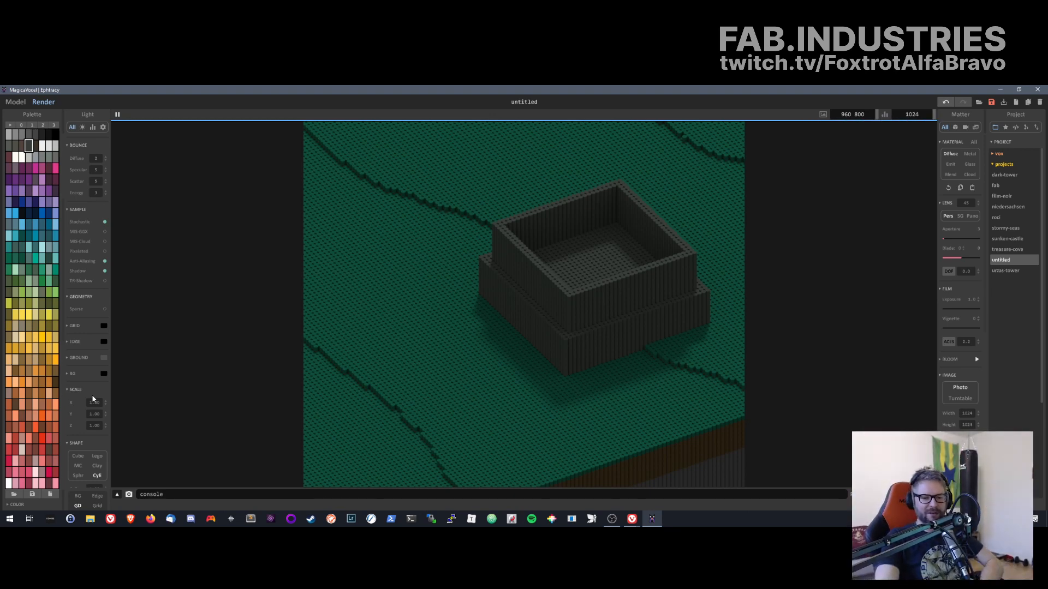
click(78, 456)
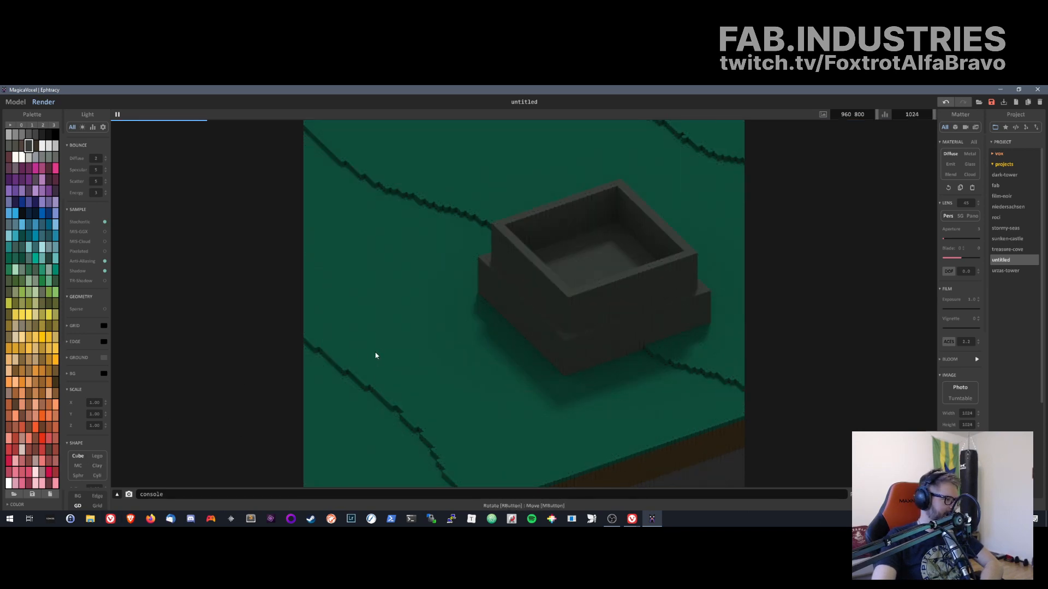
- Examine the rendered terrain and stone structure from several angles, and return to the model editor
scroll(381, 355, down, 5)
scroll(509, 359, down, 3)
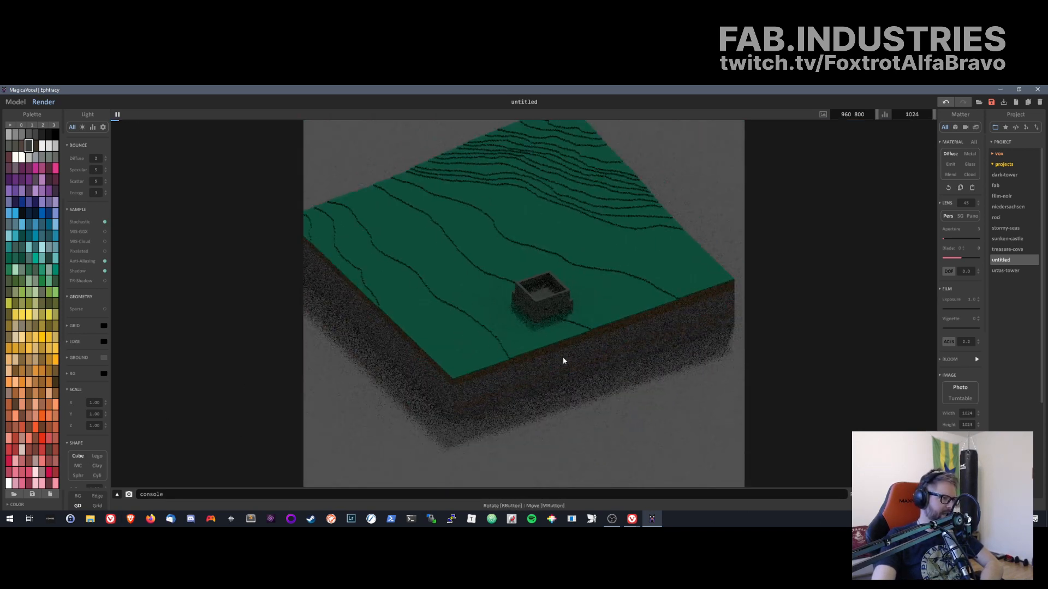
right_drag(564, 362, 562, 271)
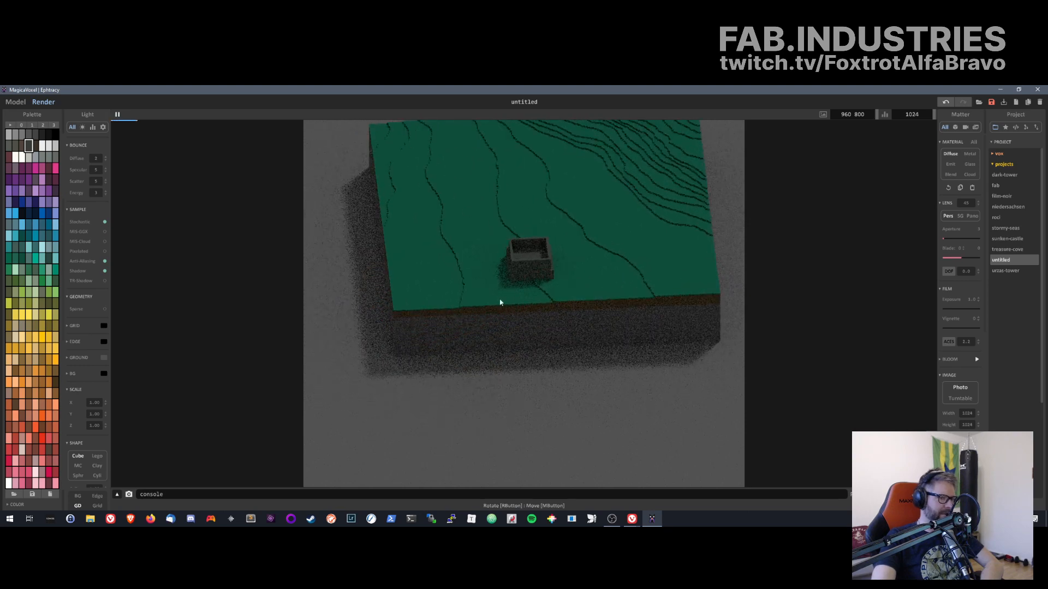
right_drag(500, 302, 492, 350)
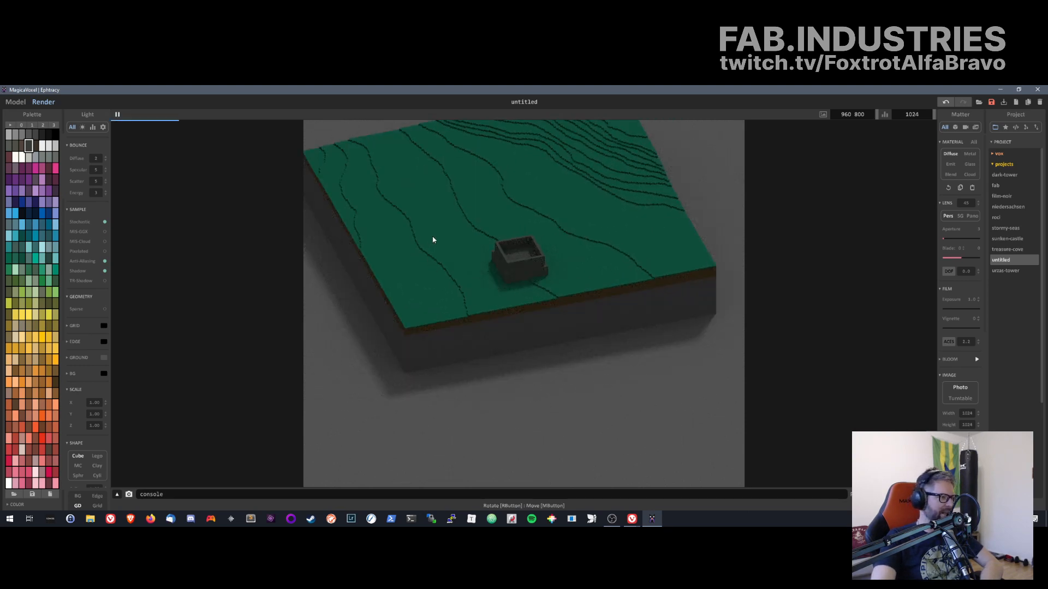
middle_drag(431, 236, 459, 344)
scroll(732, 374, down, 1)
scroll(682, 373, up, 4)
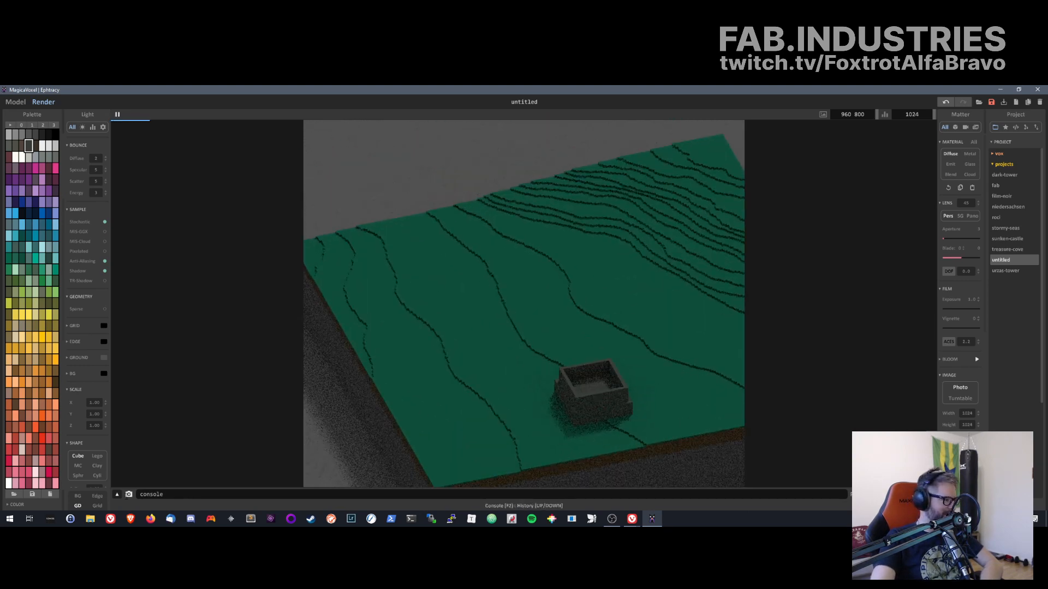
click(15, 102)
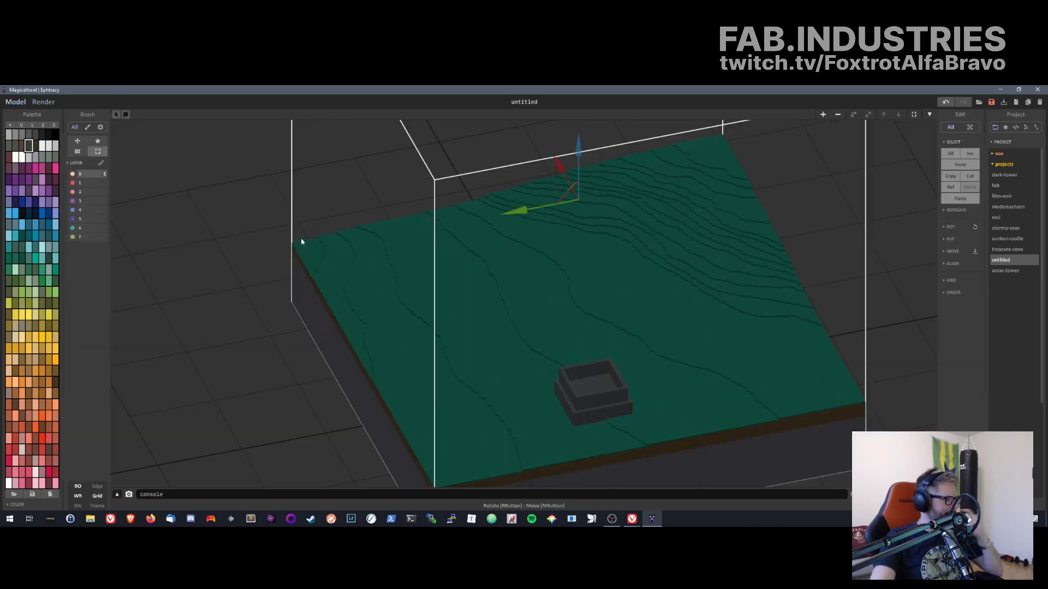
scroll(597, 390, up, 3)
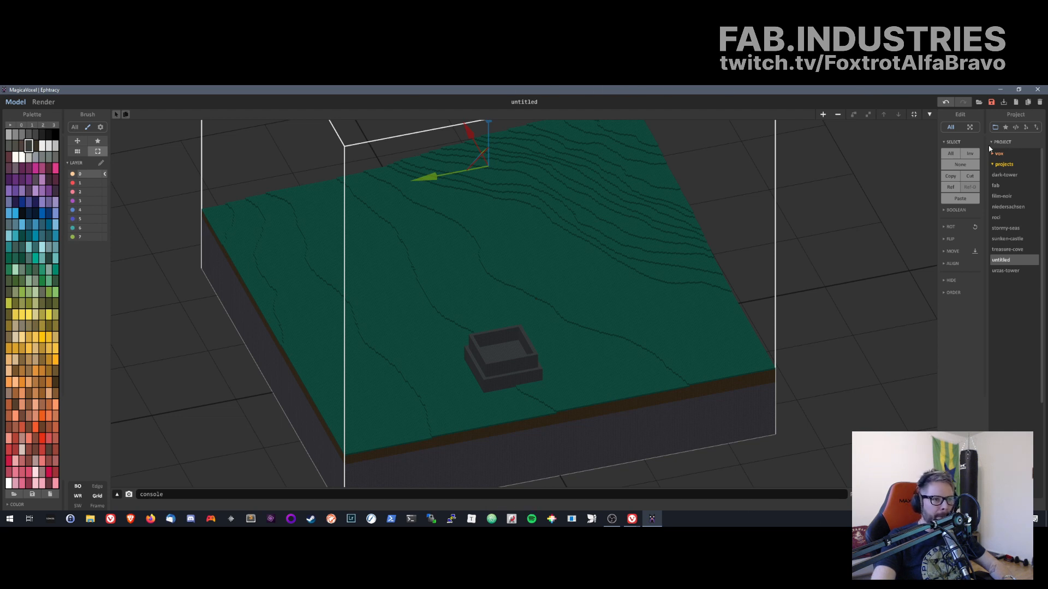
- Open the terrain model for voxel editing and bring the walled stone structure into close view from above
click(927, 116)
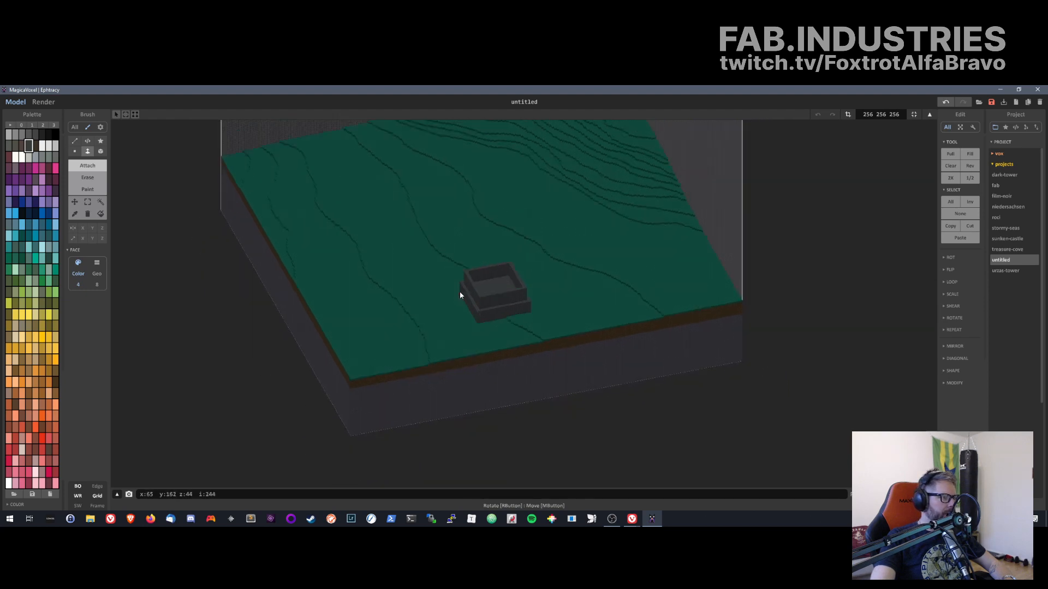
scroll(459, 292, up, 3)
right_drag(412, 374, 535, 321)
scroll(459, 331, up, 2)
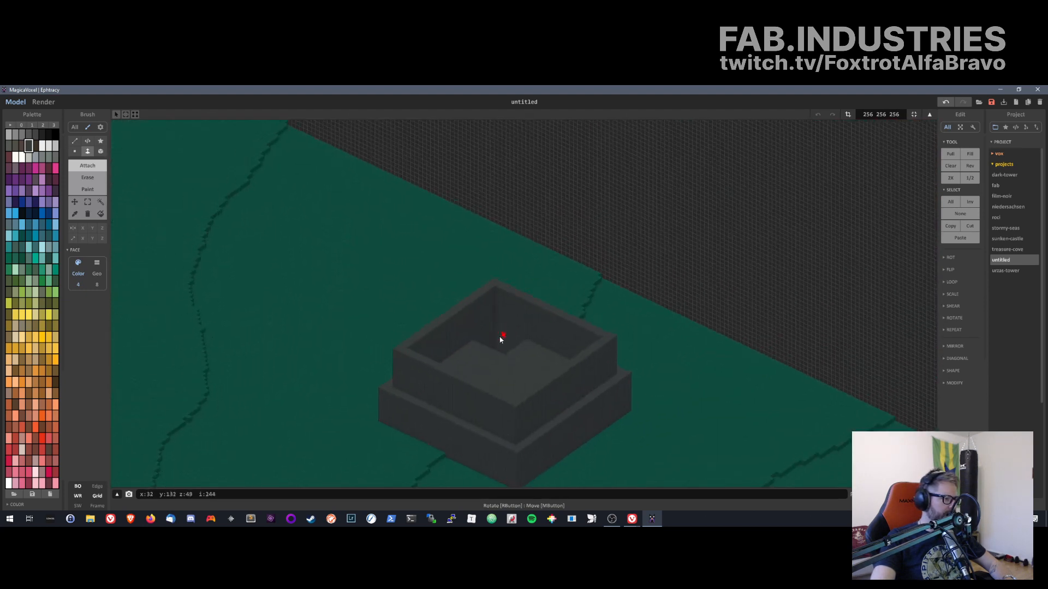
scroll(474, 366, up, 3)
right_drag(475, 334, 389, 290)
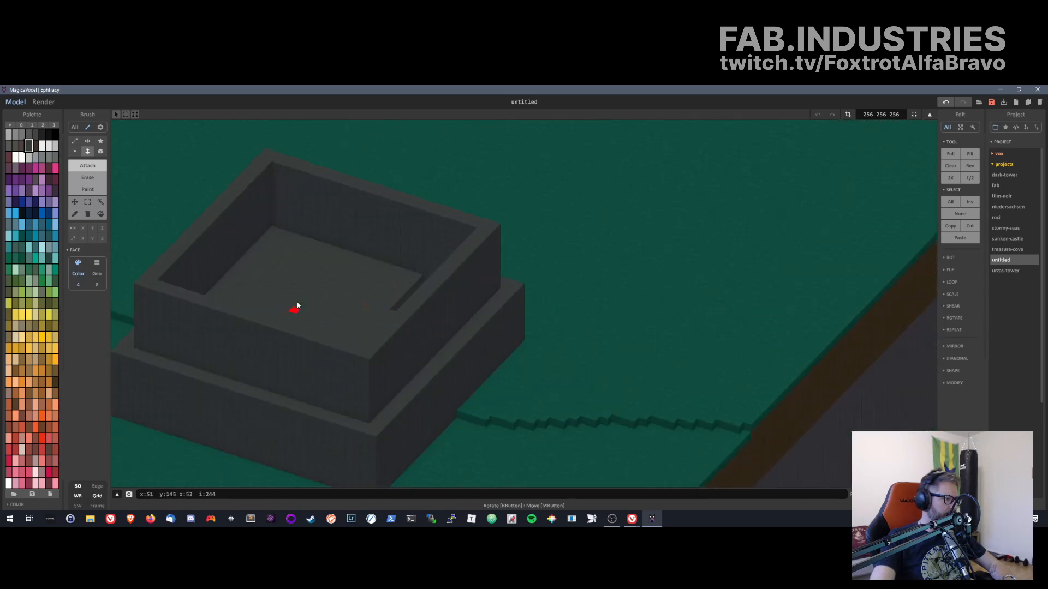
middle_drag(123, 315, 429, 253)
right_drag(464, 291, 491, 264)
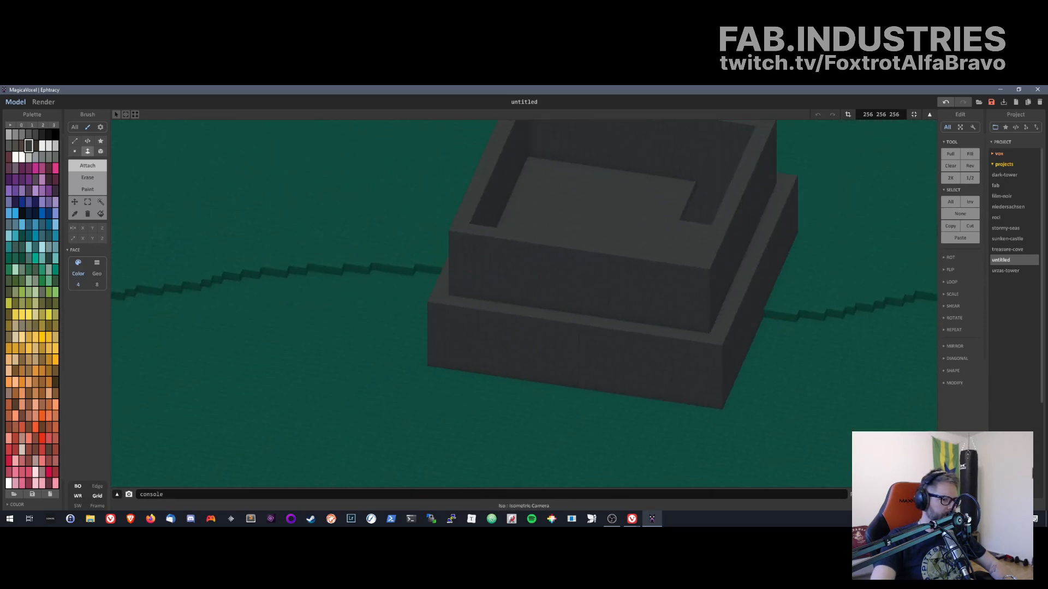
right_drag(778, 463, 518, 408)
scroll(516, 407, up, 5)
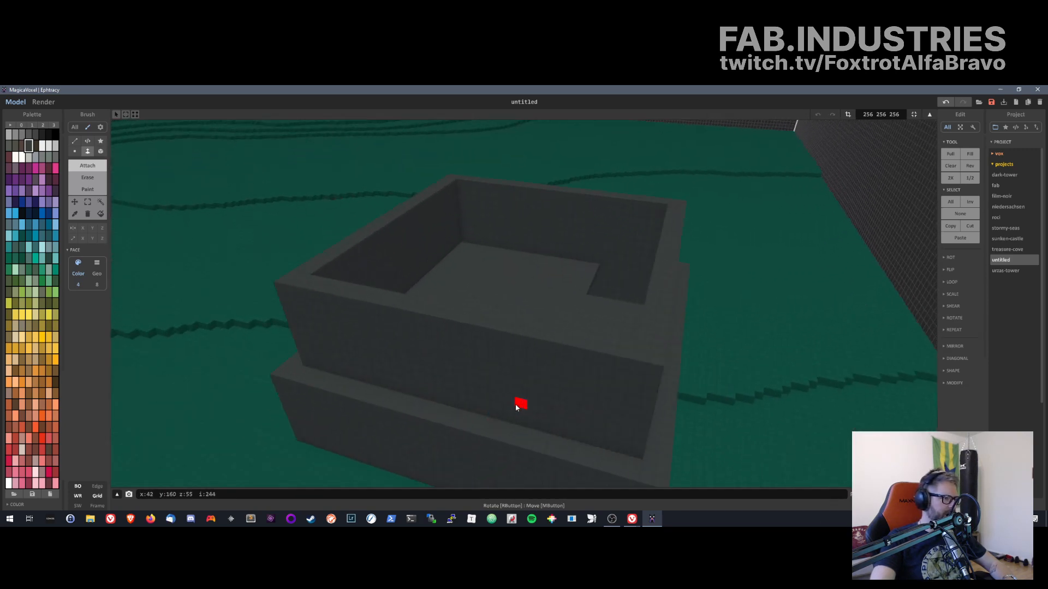
right_drag(510, 397, 544, 484)
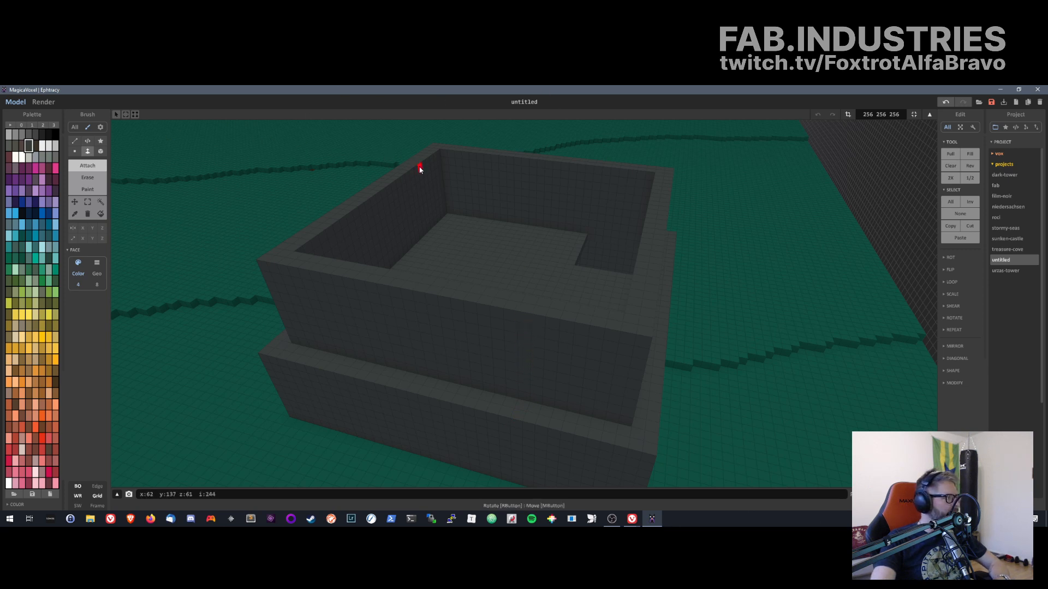
- Try to thicken the structure's back wall by extruding its inner face inward, and undo the extrusion
click(75, 151)
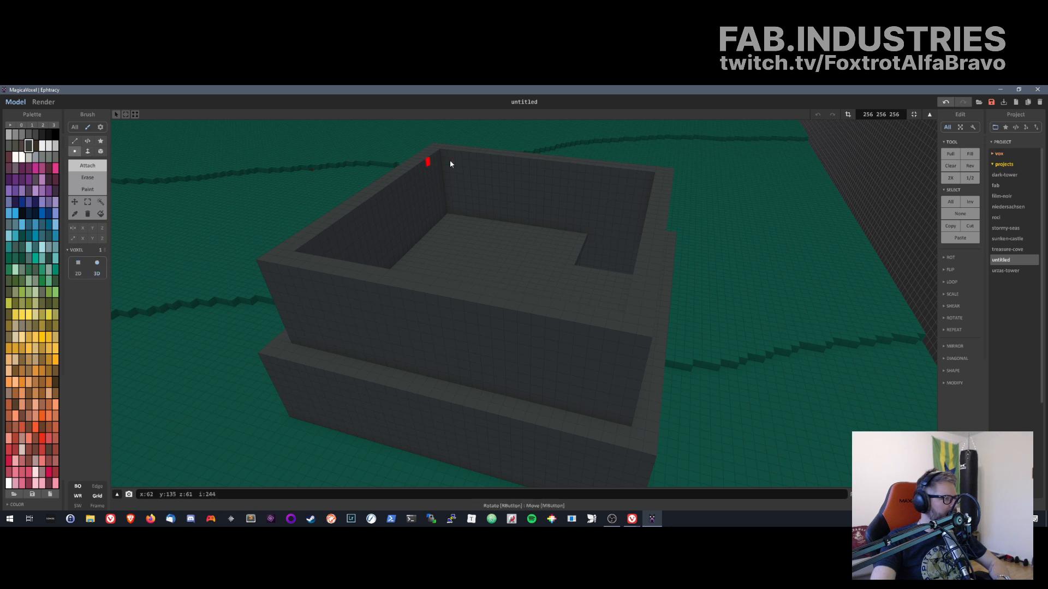
click(87, 152)
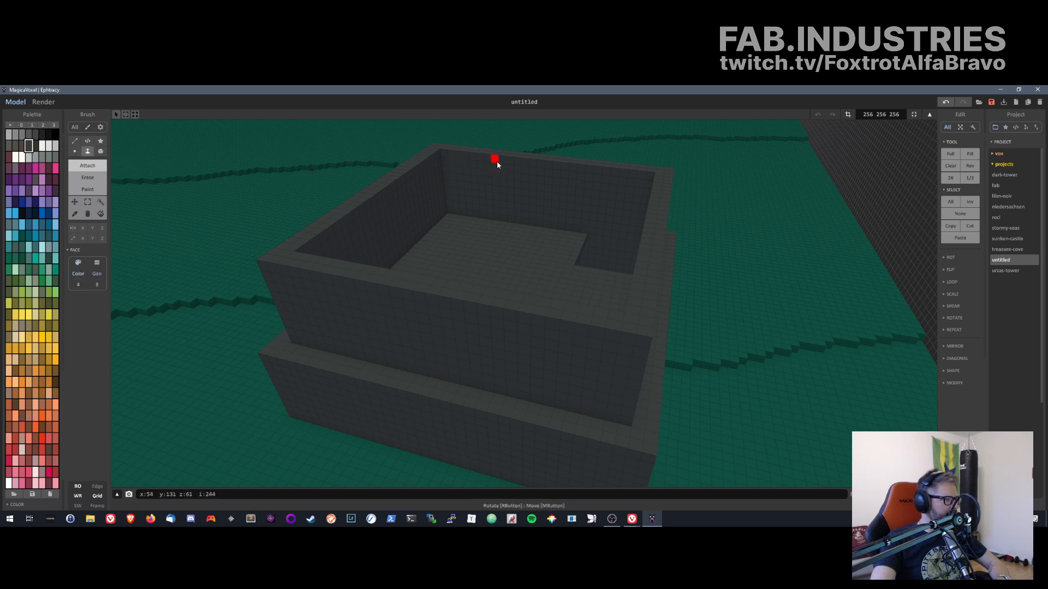
drag(497, 164, 493, 170)
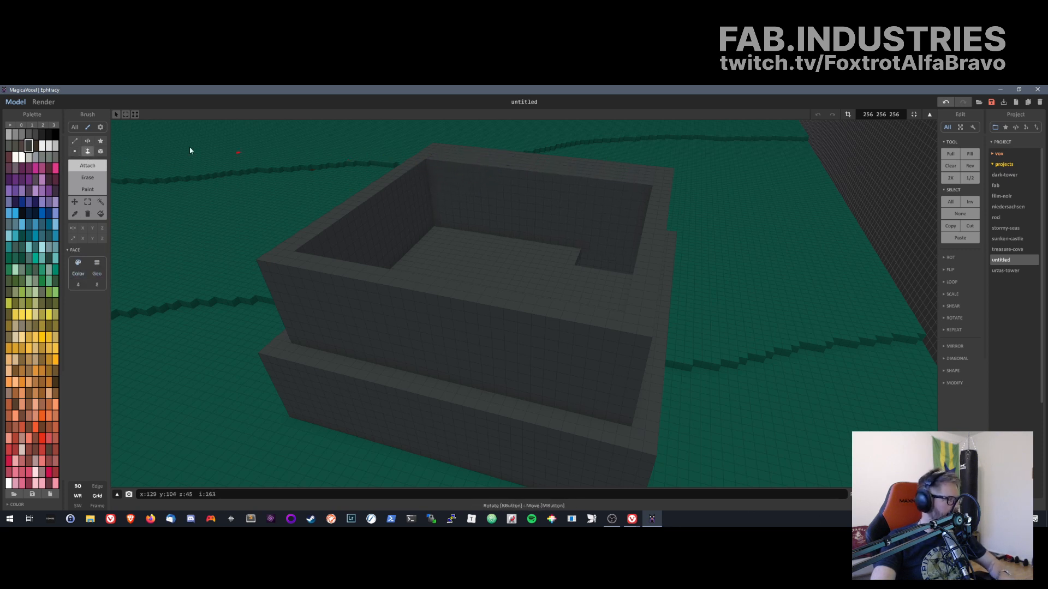
key(ctrl+z)
key(v)
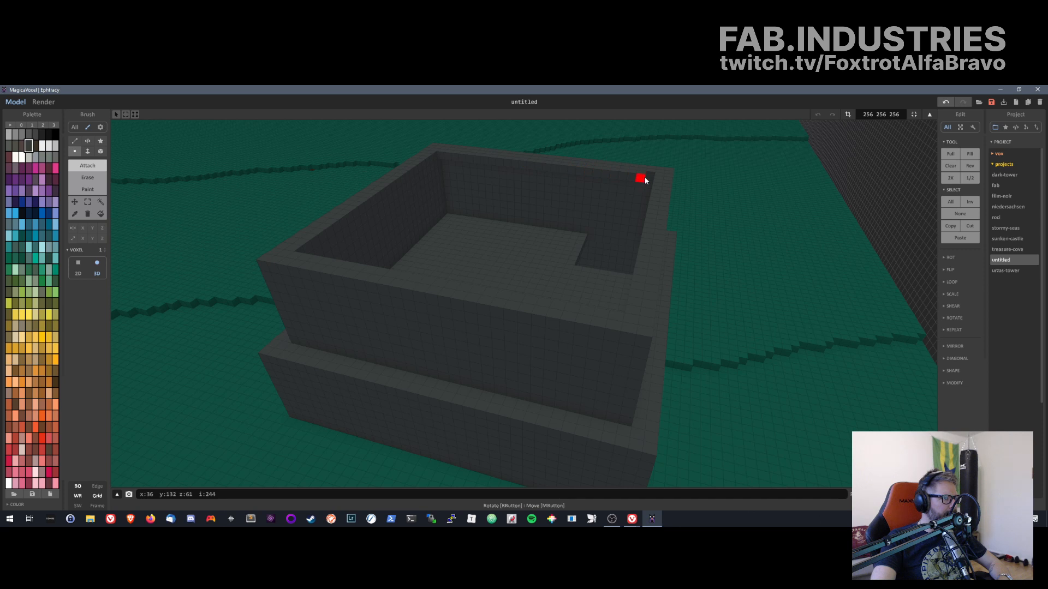
- Fill the structure's recess flush with the wall tops by extruding the inner back wall face across it, and select the voxel brush
click(88, 151)
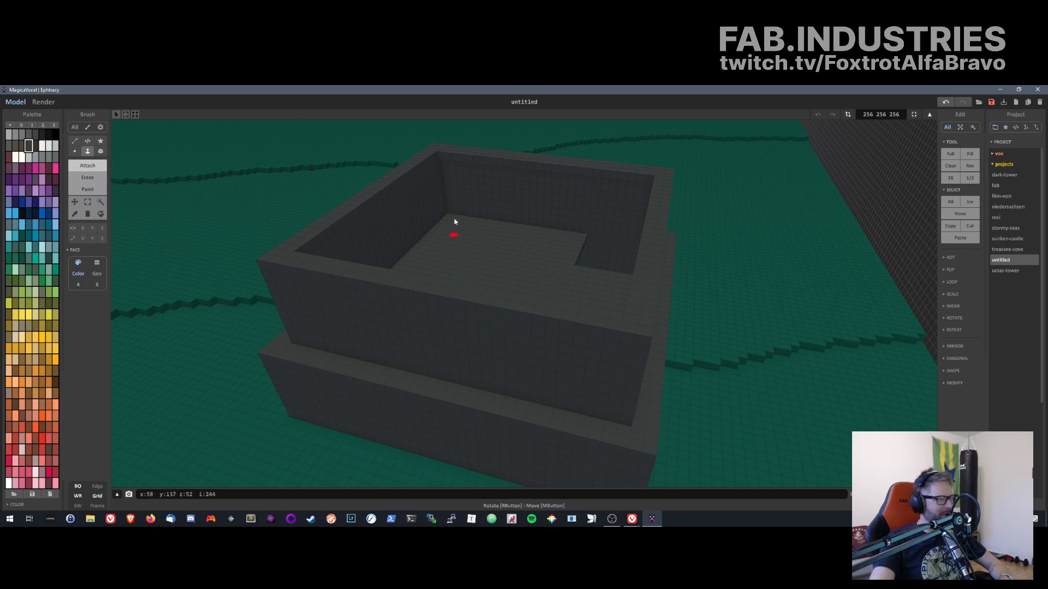
drag(441, 157, 368, 318)
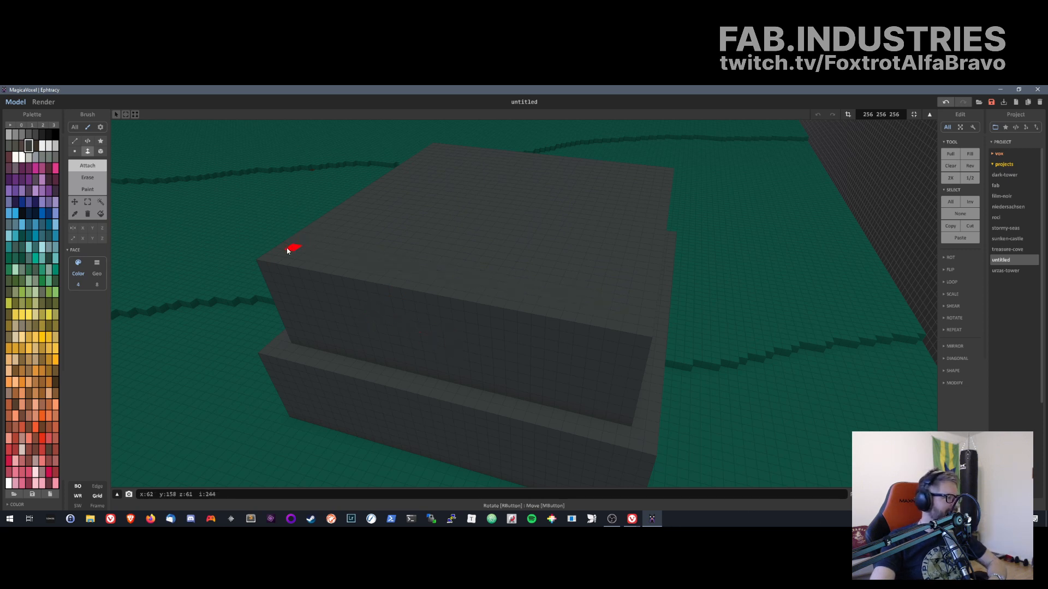
click(73, 152)
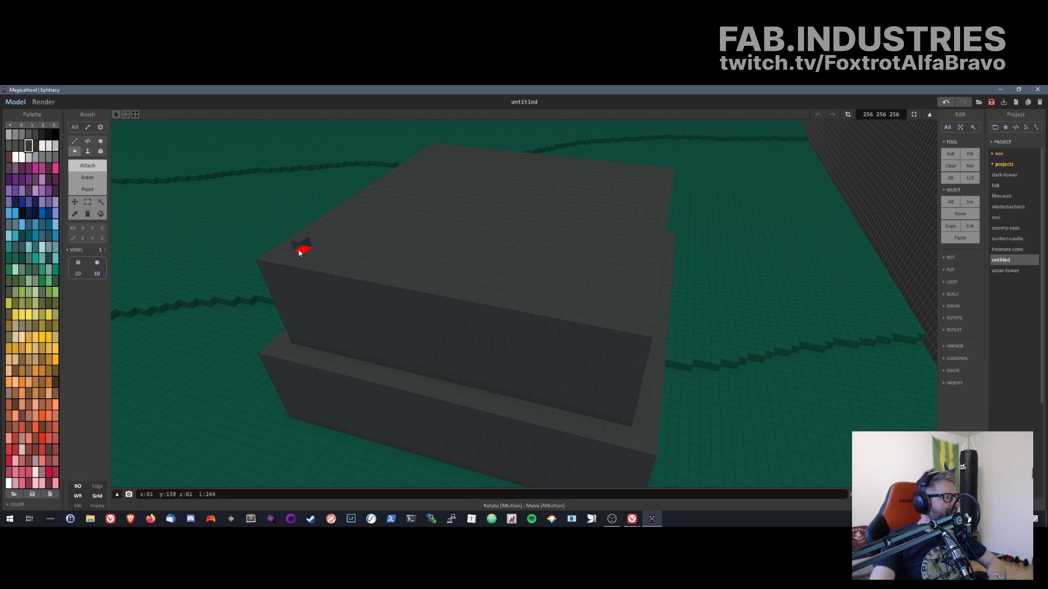
- Add voxels at one corner of the tower's flat top to complete a solid L-shaped parapet corner
right_drag(309, 252, 313, 343)
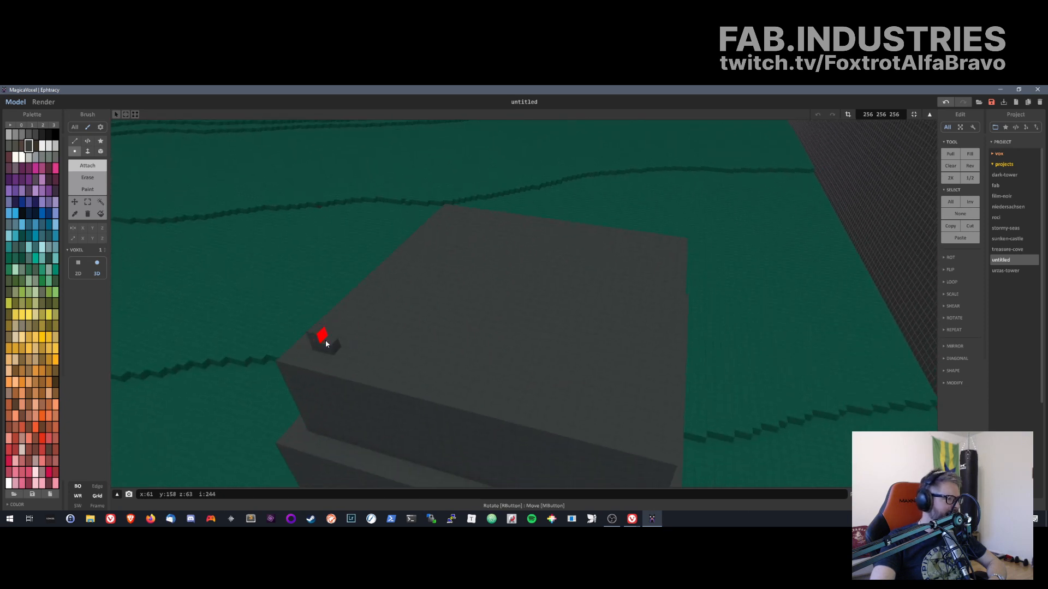
right_drag(415, 326, 641, 303)
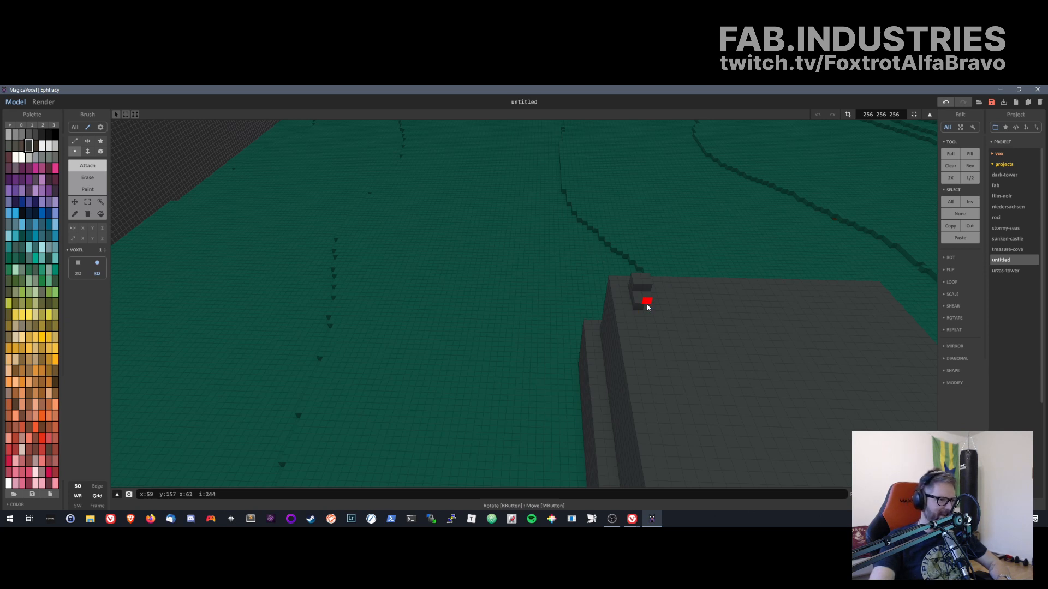
right_drag(659, 301, 802, 401)
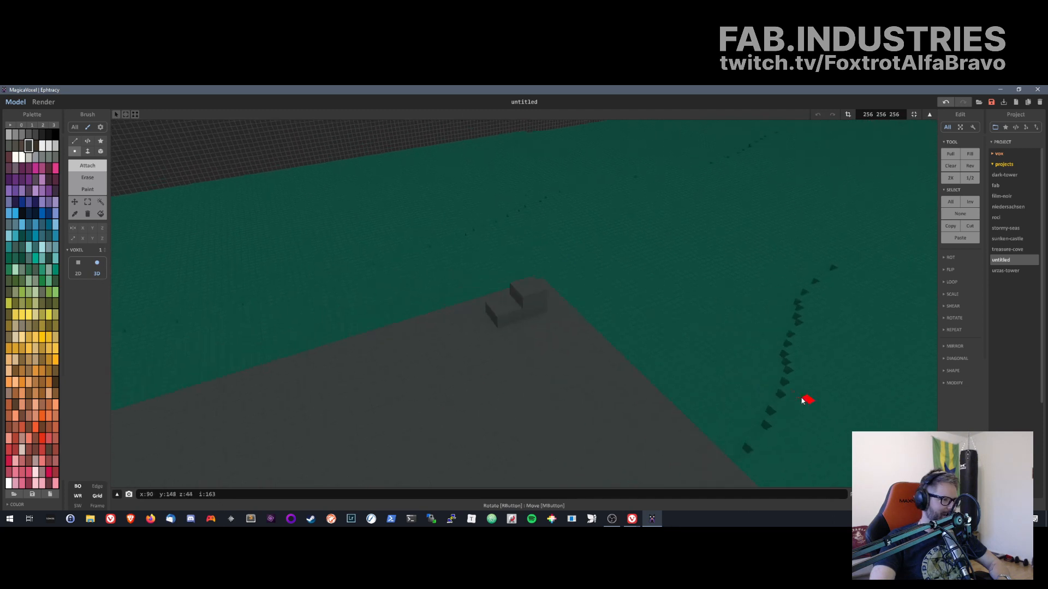
click(533, 322)
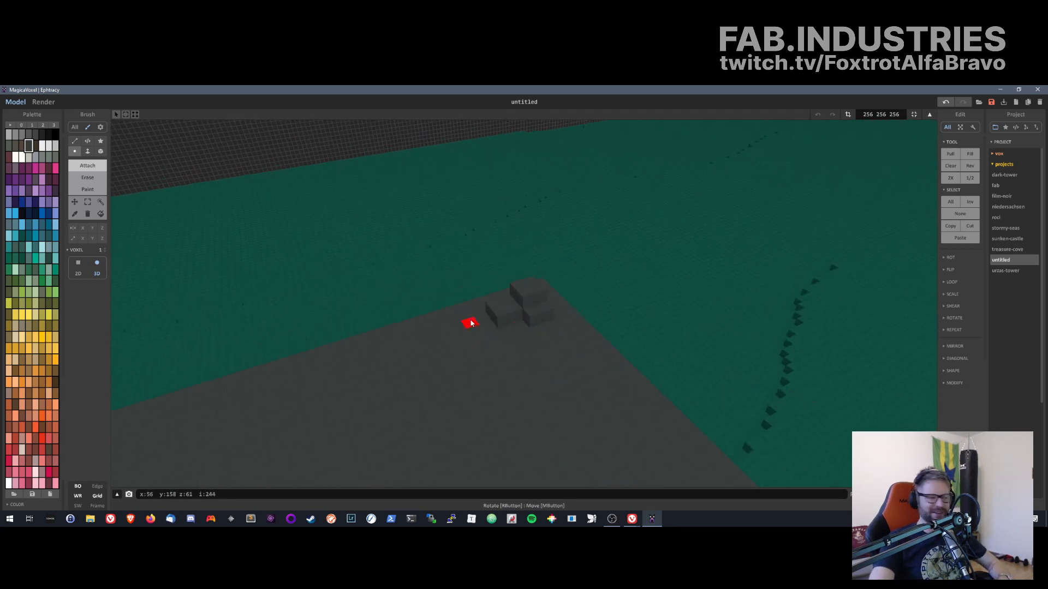
click(539, 302)
click(530, 305)
click(547, 306)
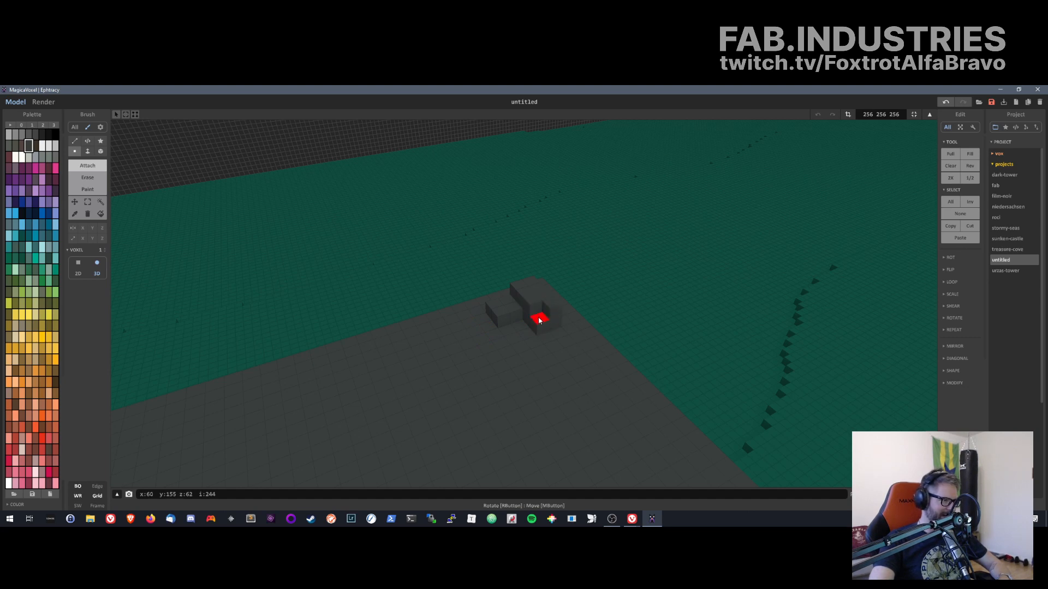
click(538, 320)
click(516, 303)
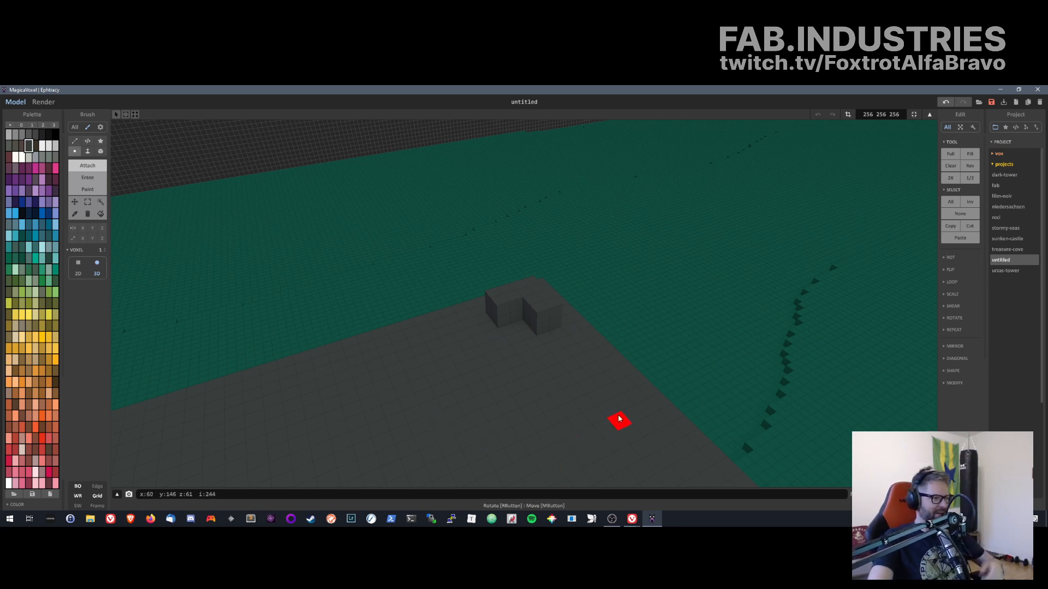
- Extrude one arm of the corner piece along the roof edge to form the first parapet wall
right_drag(620, 420, 564, 387)
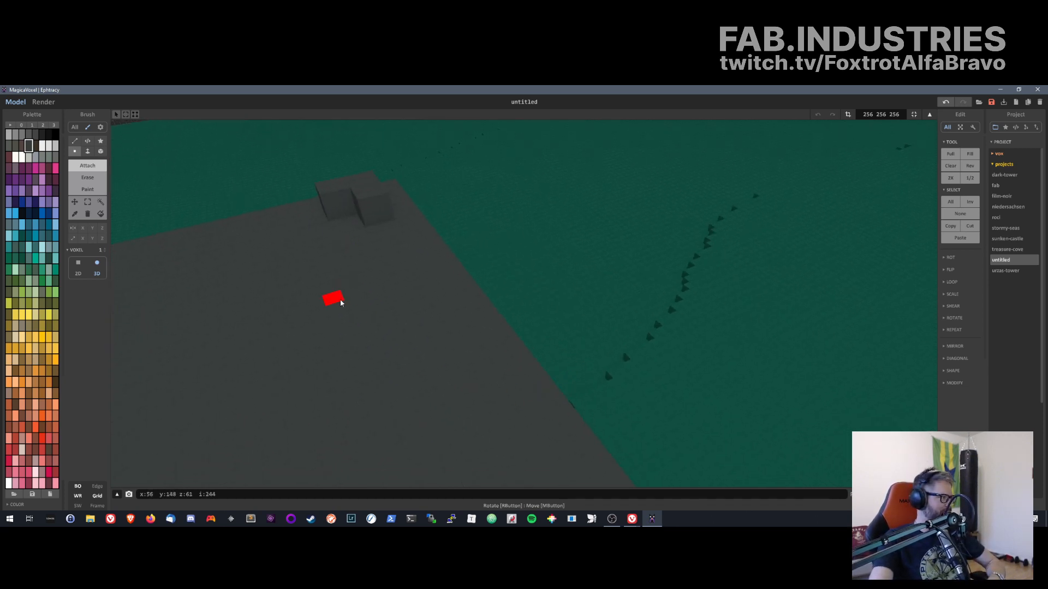
click(87, 151)
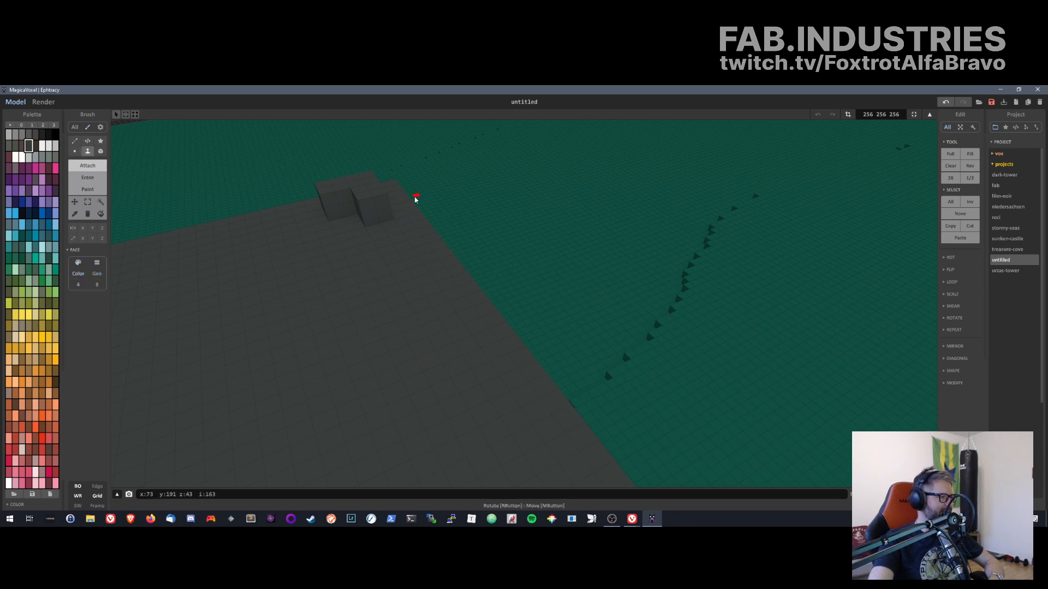
drag(389, 211, 440, 362)
right_drag(458, 428, 410, 379)
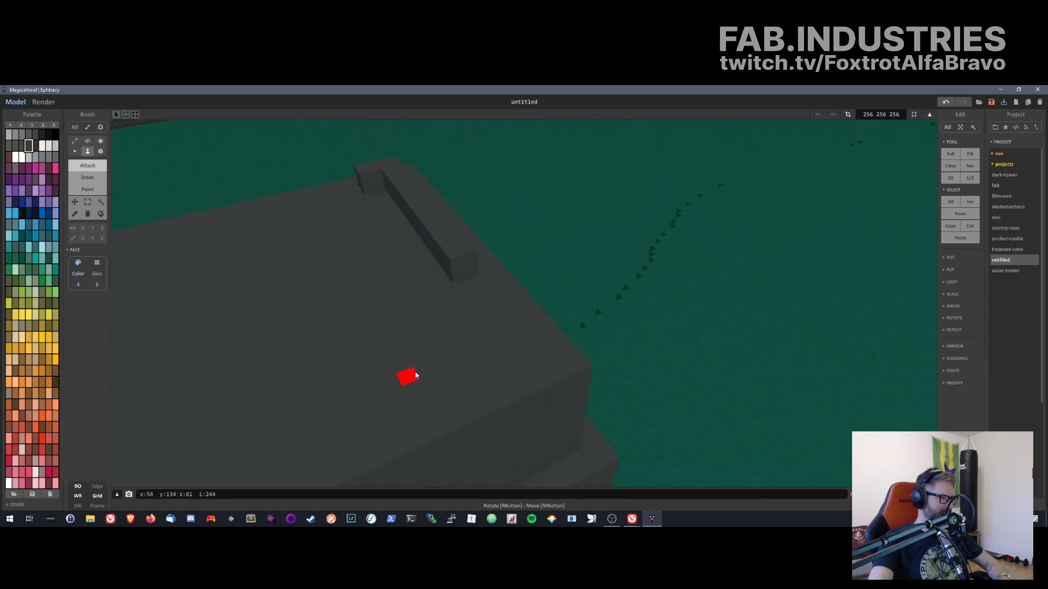
mouse_move(464, 279)
mouse_down()
mouse_move(501, 339)
mouse_move(524, 349)
mouse_up()
- Extrude the other arm of the corner piece along the adjacent roof edge to form the second parapet wall
right_drag(191, 293, 457, 447)
drag(363, 212, 363, 236)
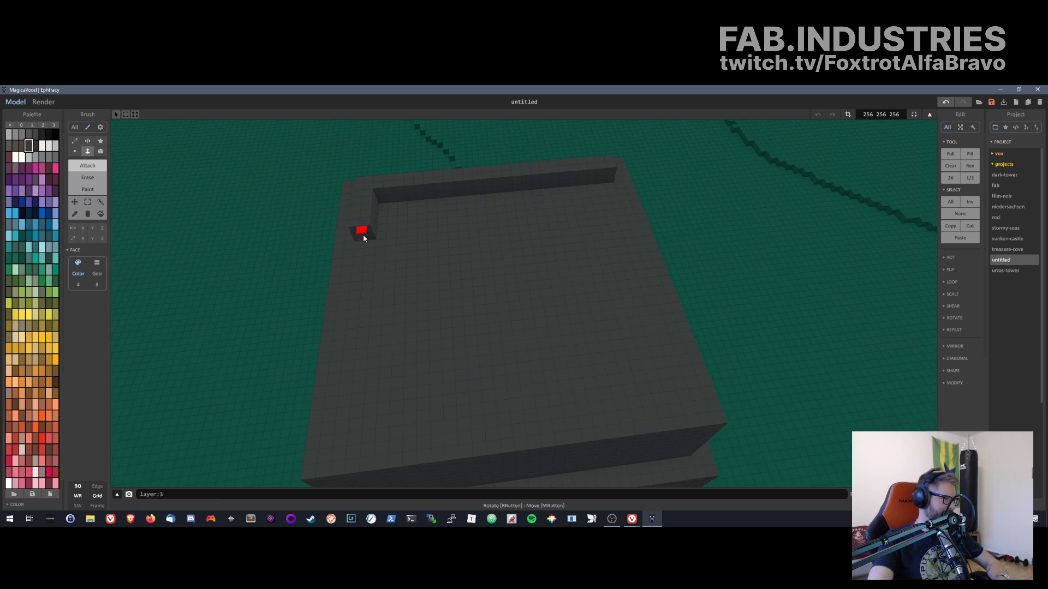
drag(360, 343, 347, 435)
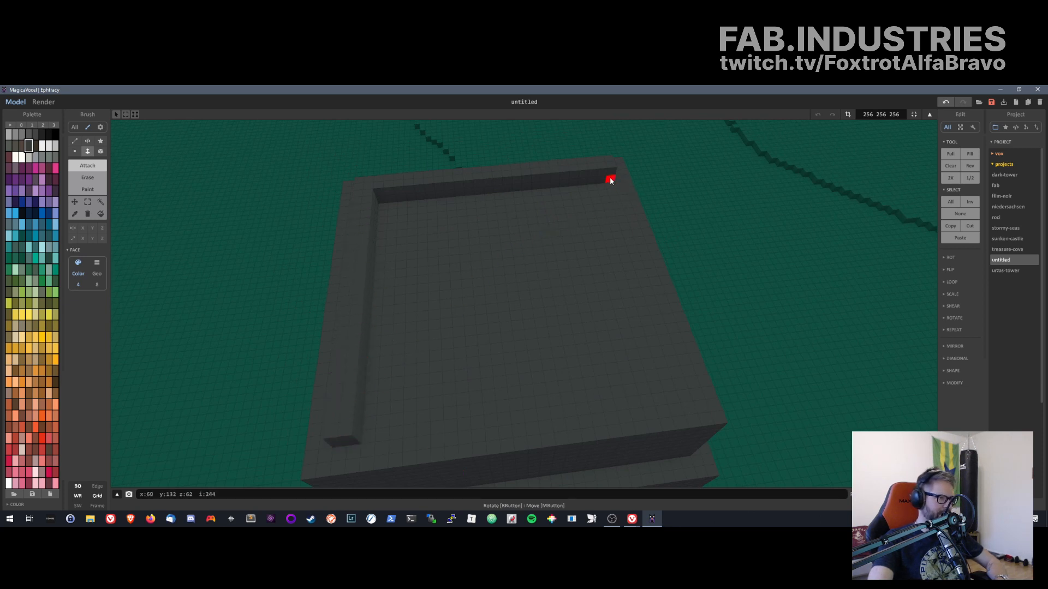
- Add a starter voxel at the free end of the first wall and extrude it along the roof edge as the third parapet wall
drag(610, 178, 606, 234)
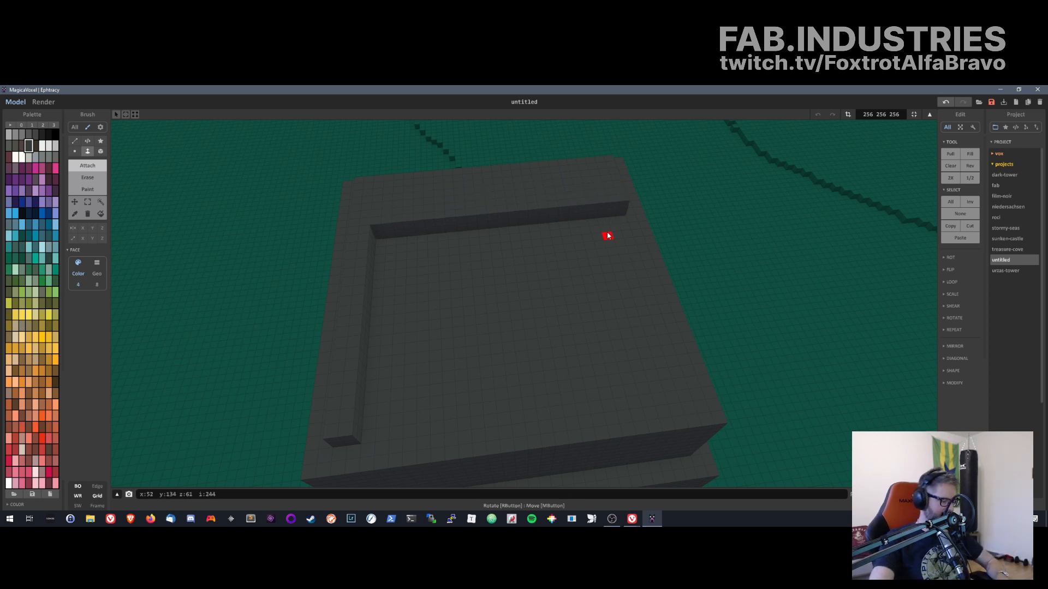
key(ctrl+z)
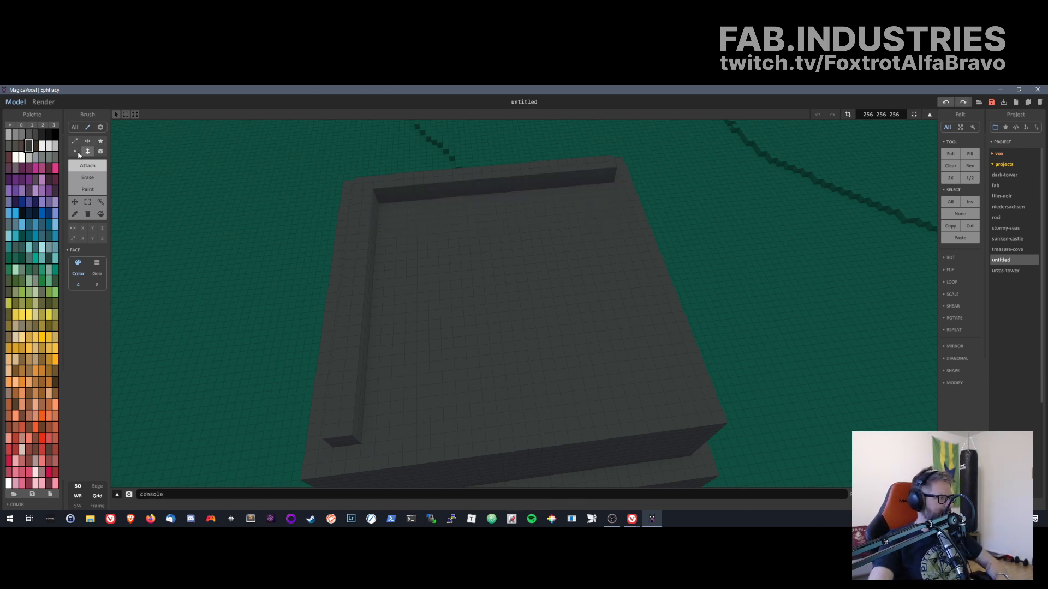
key(v)
click(605, 186)
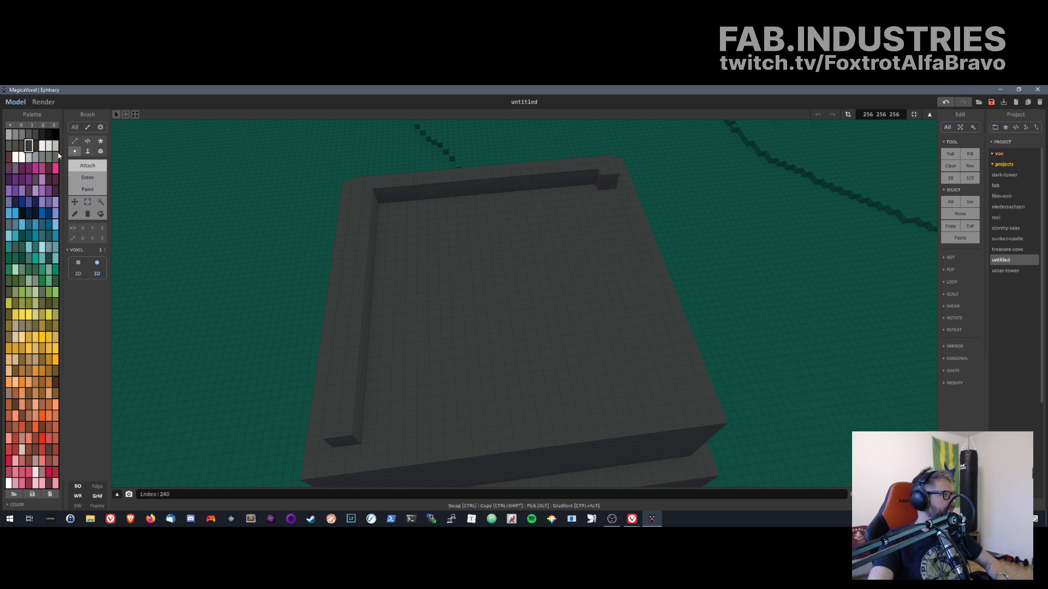
click(92, 151)
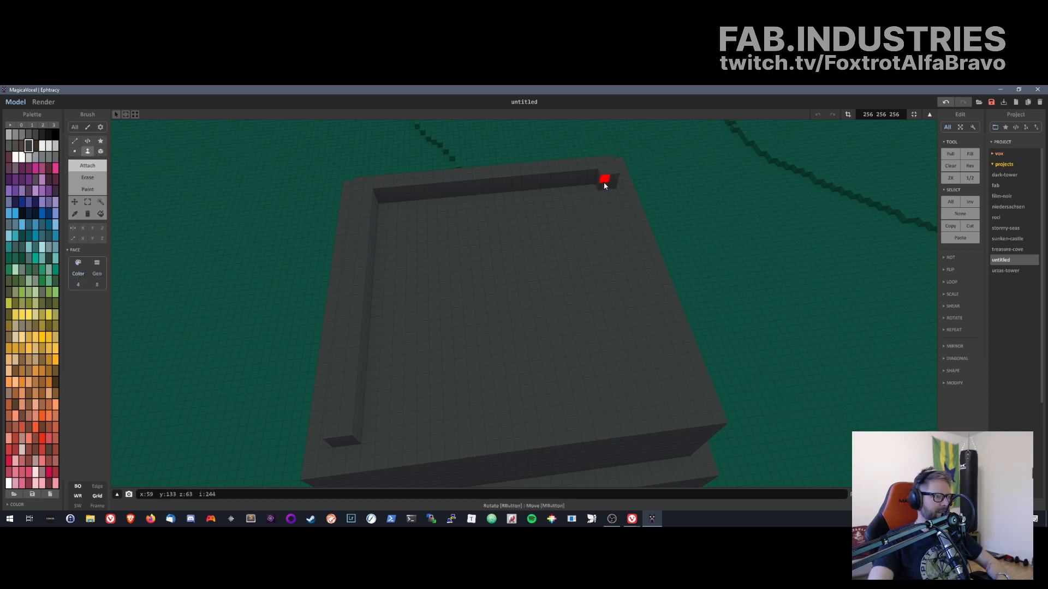
drag(604, 186, 652, 353)
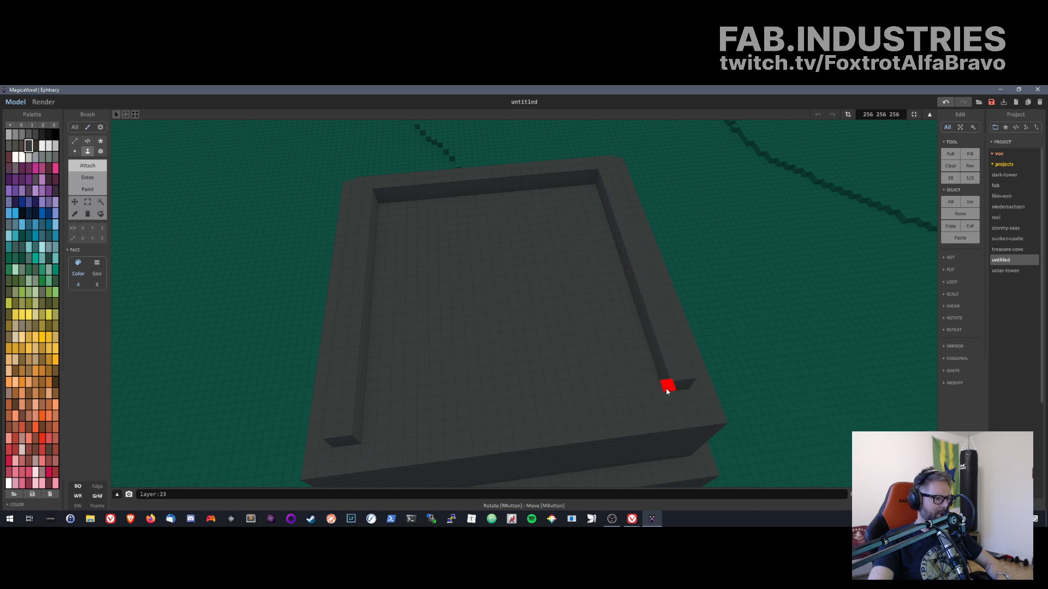
click(670, 395)
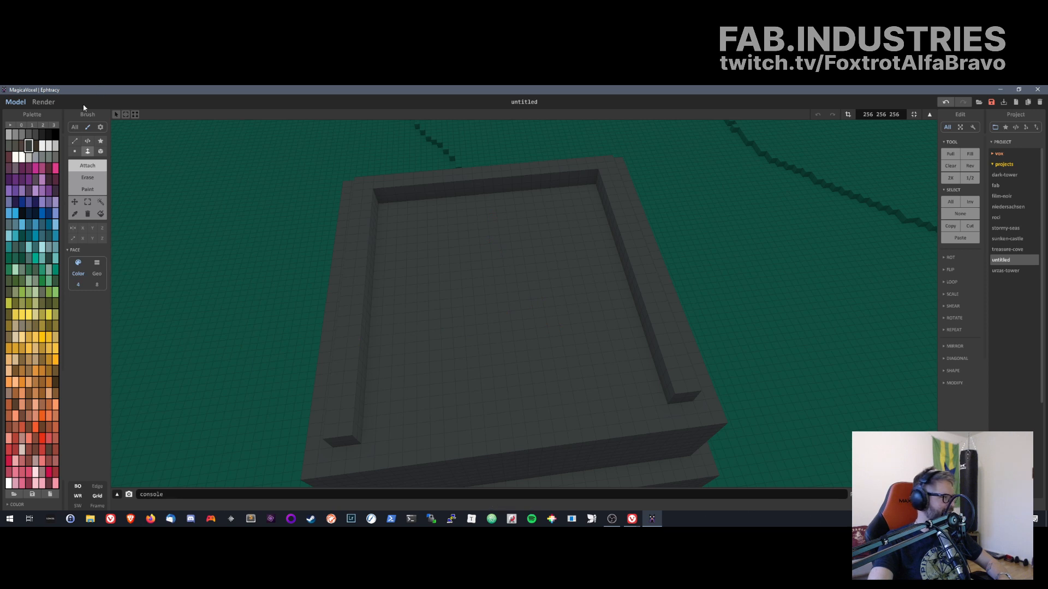
- Place a starter voxel at the end of the third wall and extrude the fourth parapet wall across to close the ring
click(76, 151)
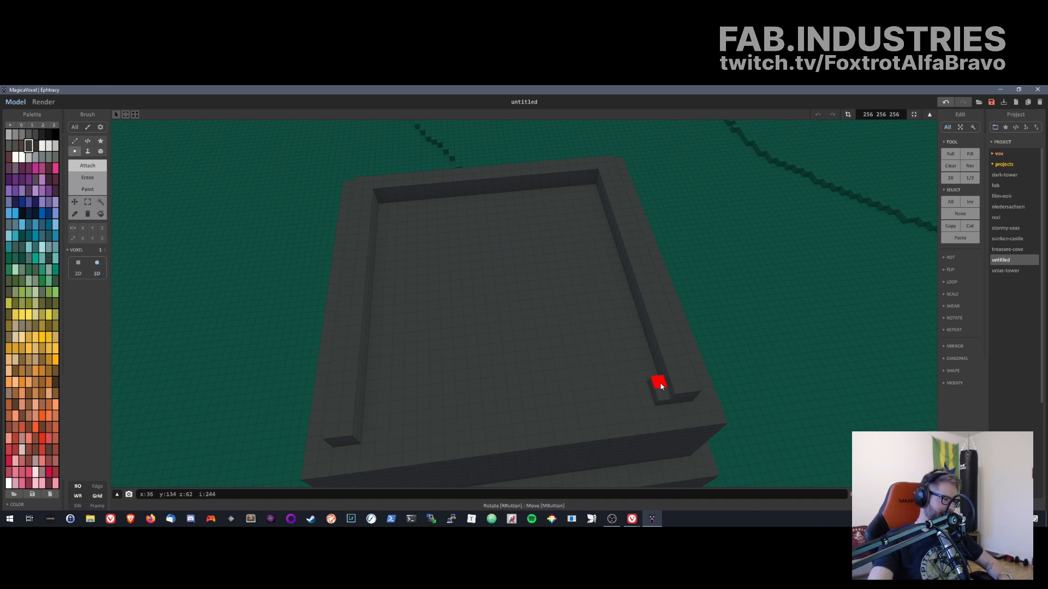
click(88, 153)
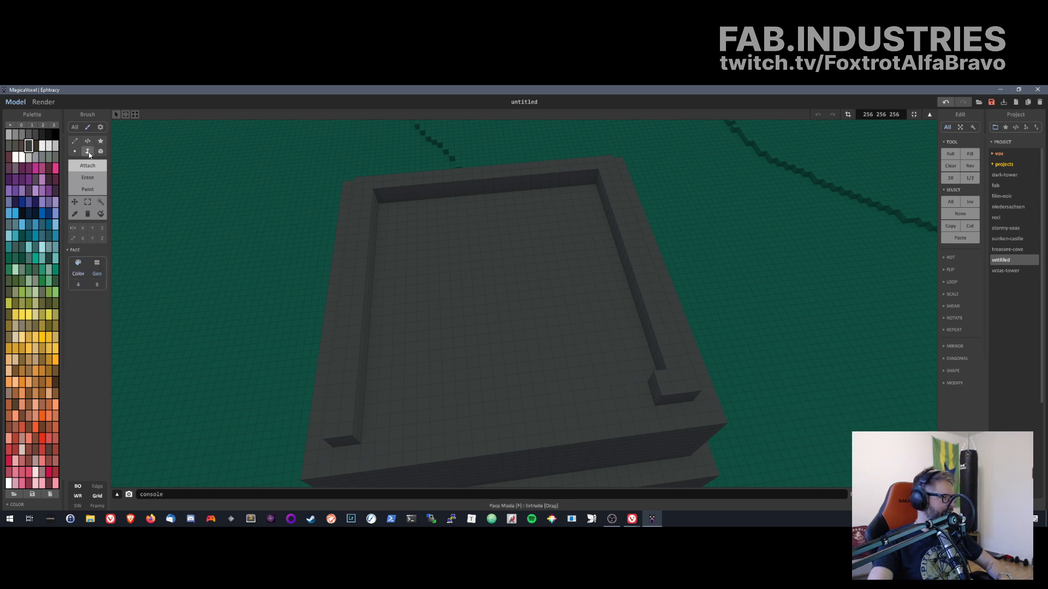
drag(603, 406, 404, 426)
right_drag(374, 426, 586, 324)
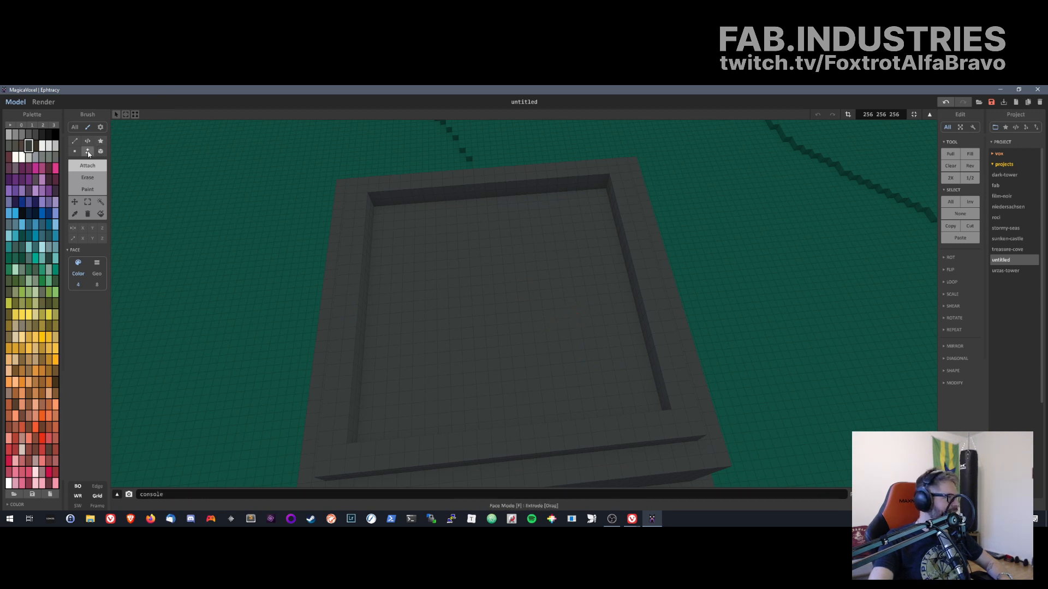
- Erase voxels to cut a small rectangular opening through the roof floor in one inner corner of the parapet
click(655, 408)
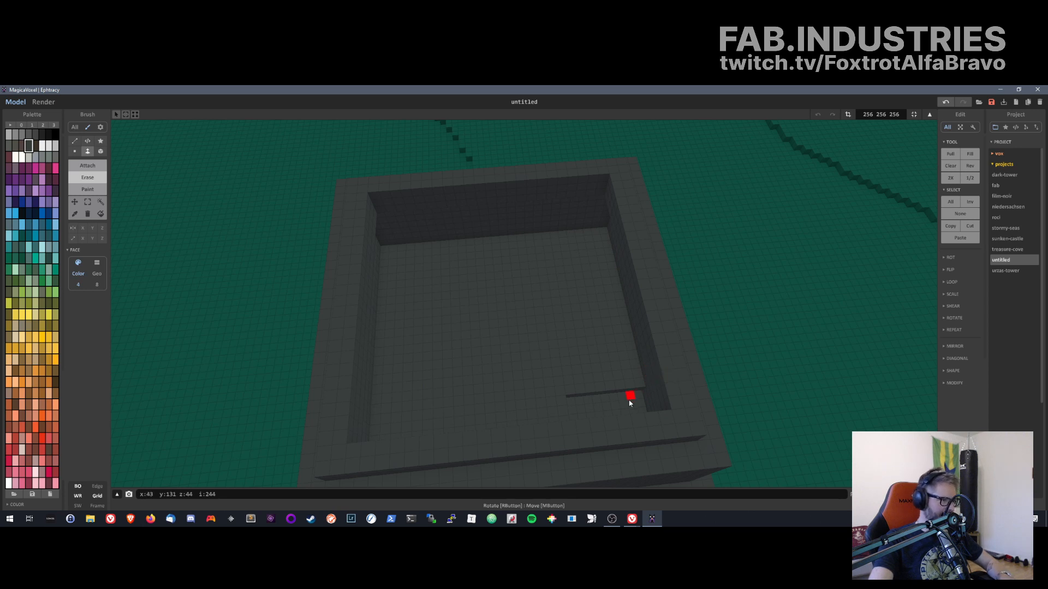
key(ctrl+z)
right_drag(626, 408, 623, 418)
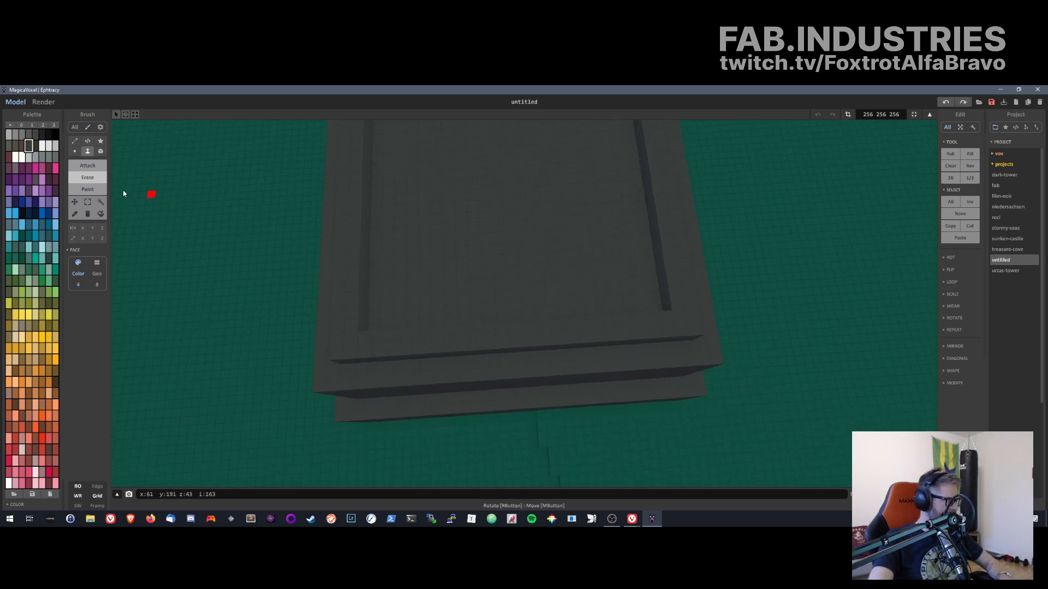
key(v)
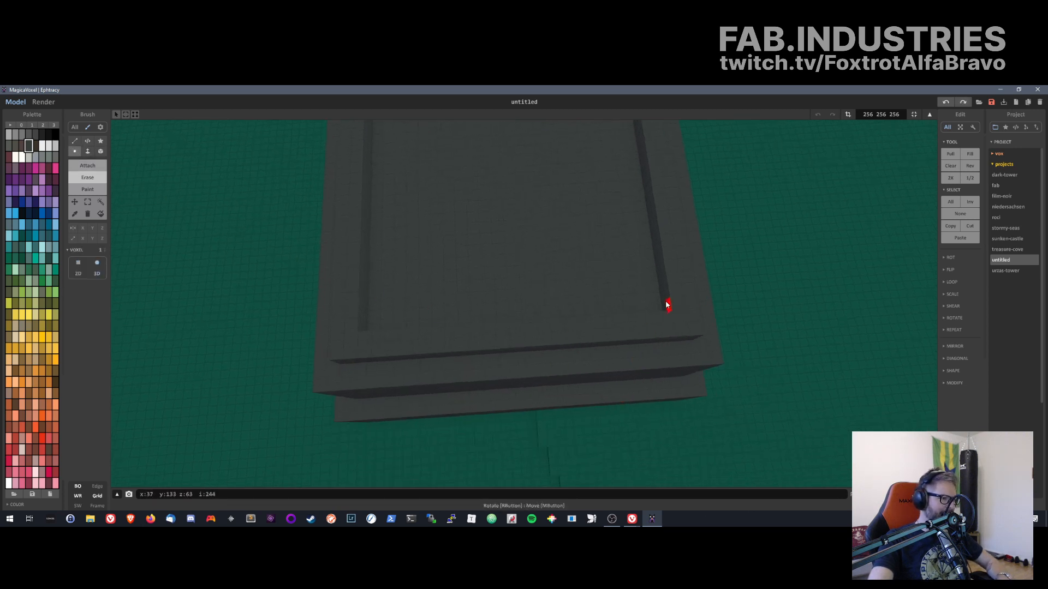
mouse_move(658, 309)
mouse_down()
mouse_move(650, 273)
mouse_move(613, 264)
mouse_move(601, 319)
mouse_up()
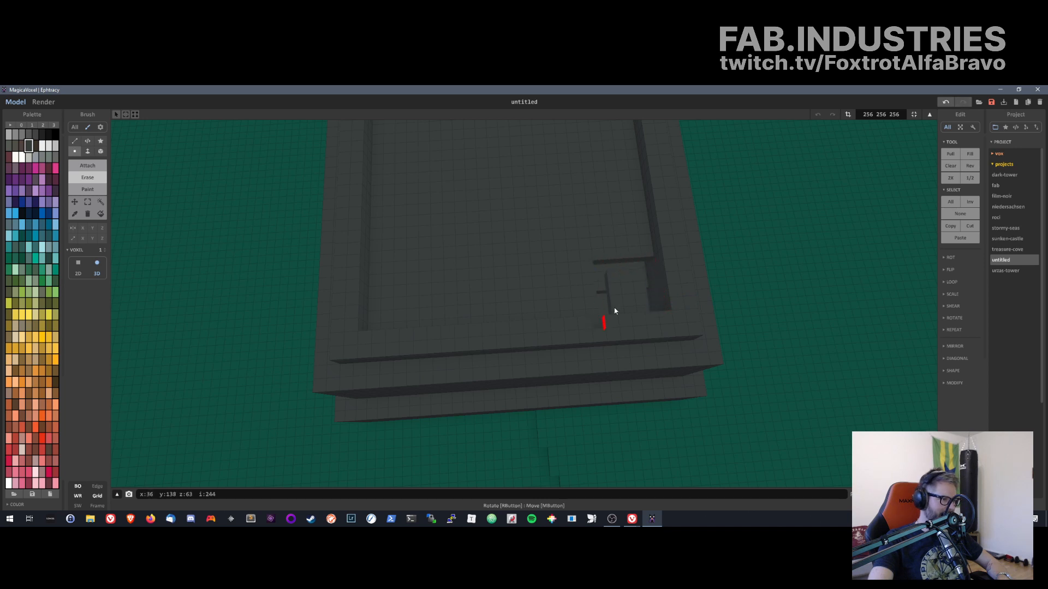
right_drag(615, 311, 617, 332)
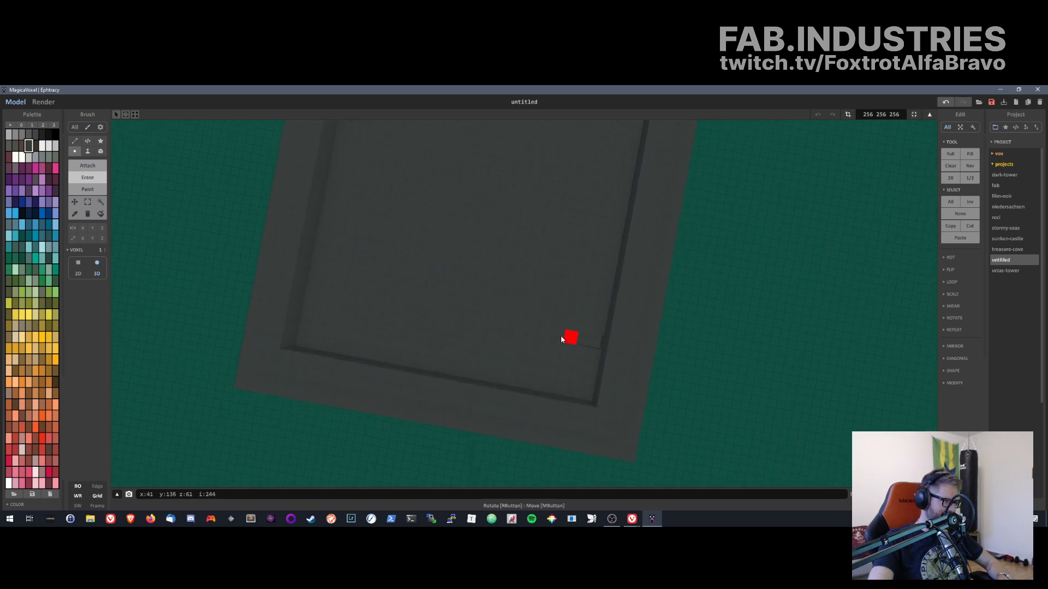
mouse_move(561, 340)
mouse_down()
mouse_move(547, 336)
mouse_move(535, 384)
mouse_move(562, 389)
mouse_move(549, 386)
mouse_move(554, 351)
mouse_move(581, 353)
mouse_move(576, 374)
mouse_move(565, 375)
mouse_up()
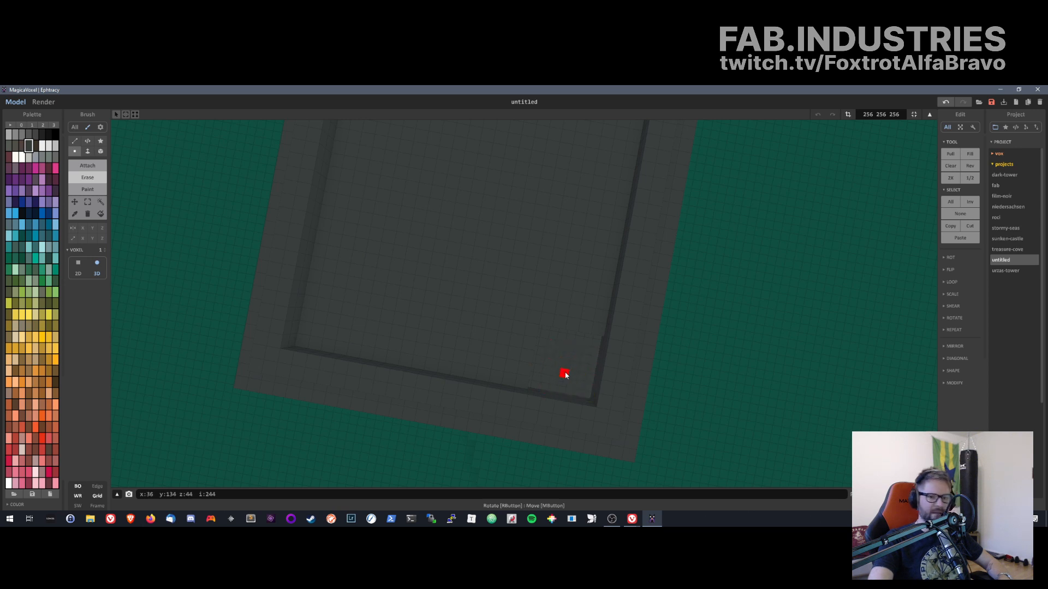
right_drag(558, 349, 545, 320)
right_drag(535, 402, 549, 372)
right_drag(588, 415, 505, 436)
right_drag(482, 279, 521, 255)
right_drag(533, 415, 542, 328)
key(f)
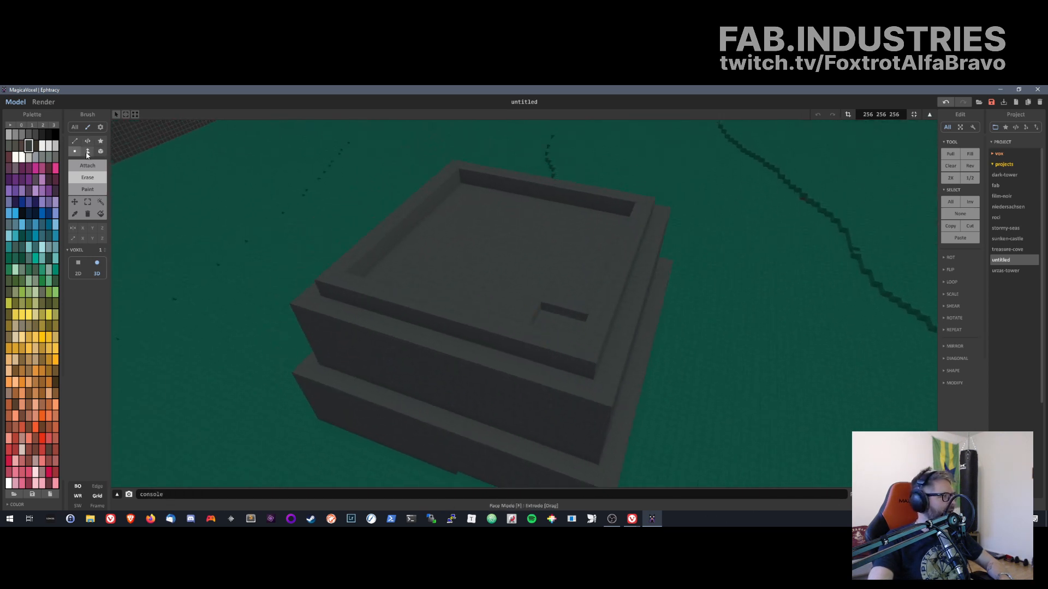
right_drag(384, 290, 379, 292)
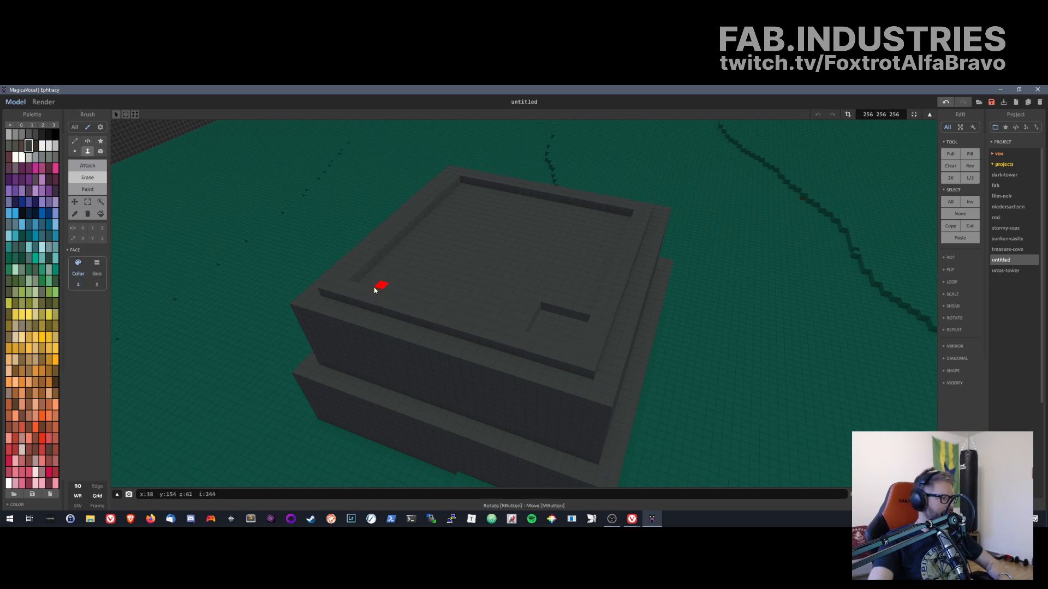
click(75, 151)
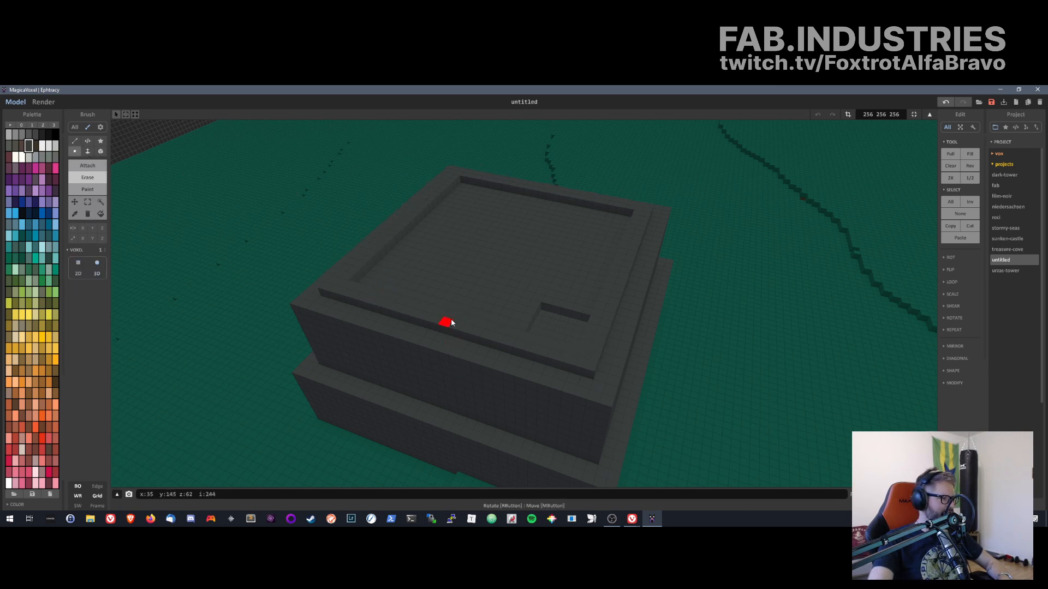
key(ctrl+z)
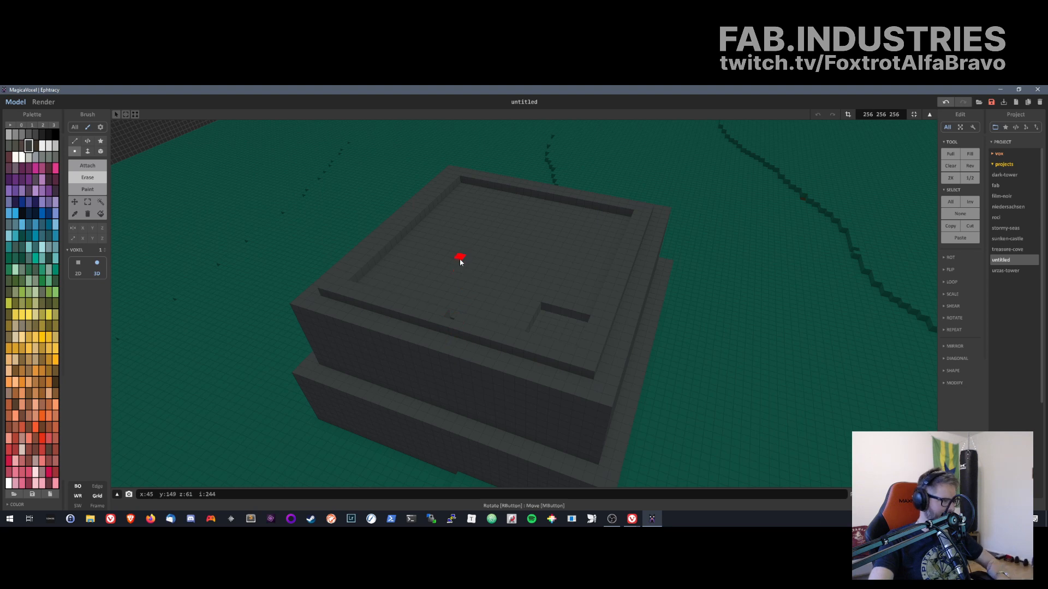
- Switch back to attaching and extrude the parapet's top face upward several layers to raise all four walls
click(79, 164)
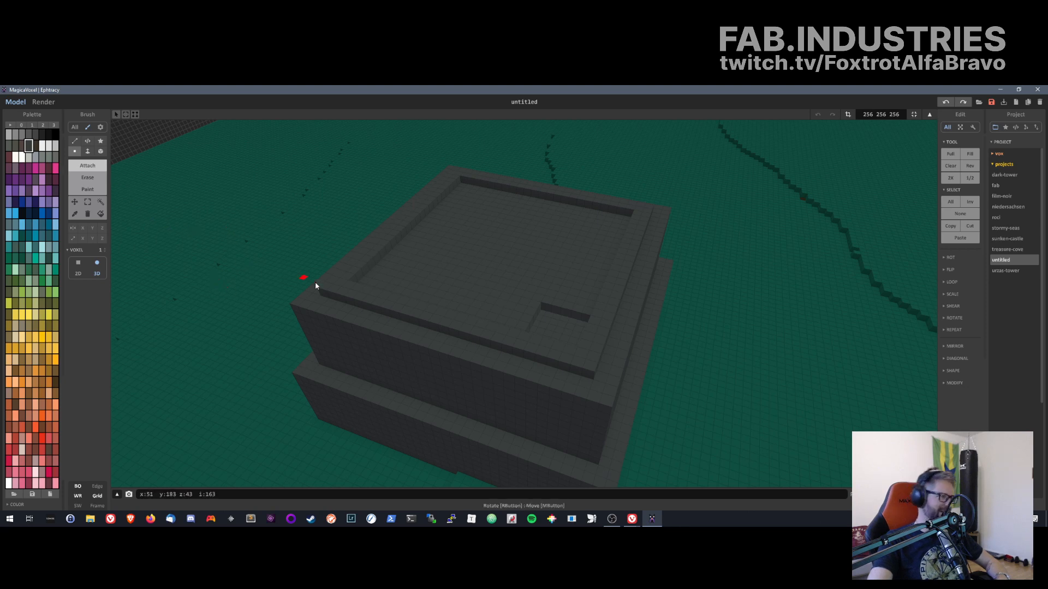
key(ctrl+z)
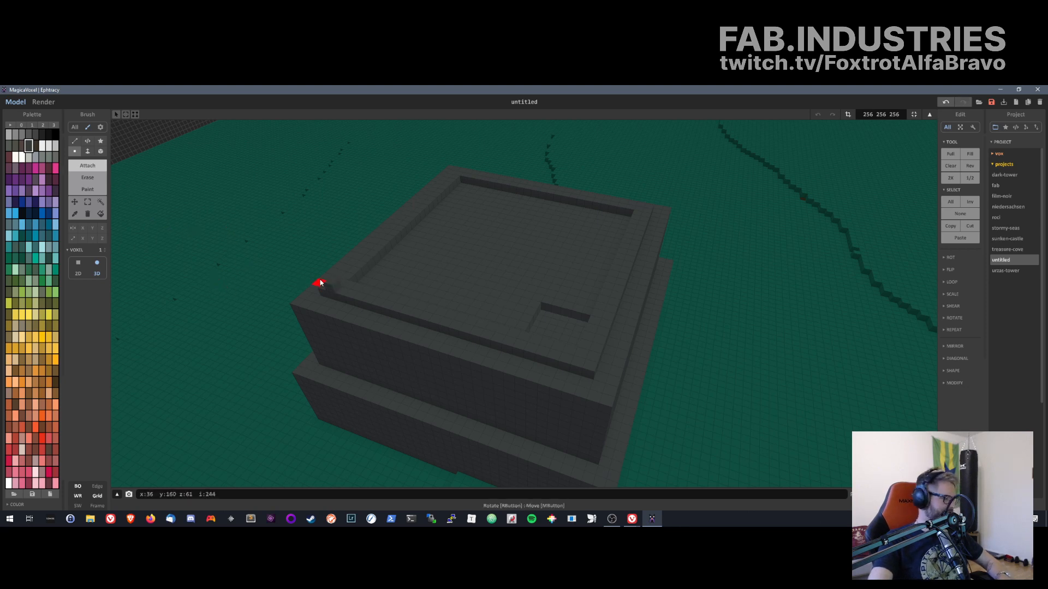
key(f)
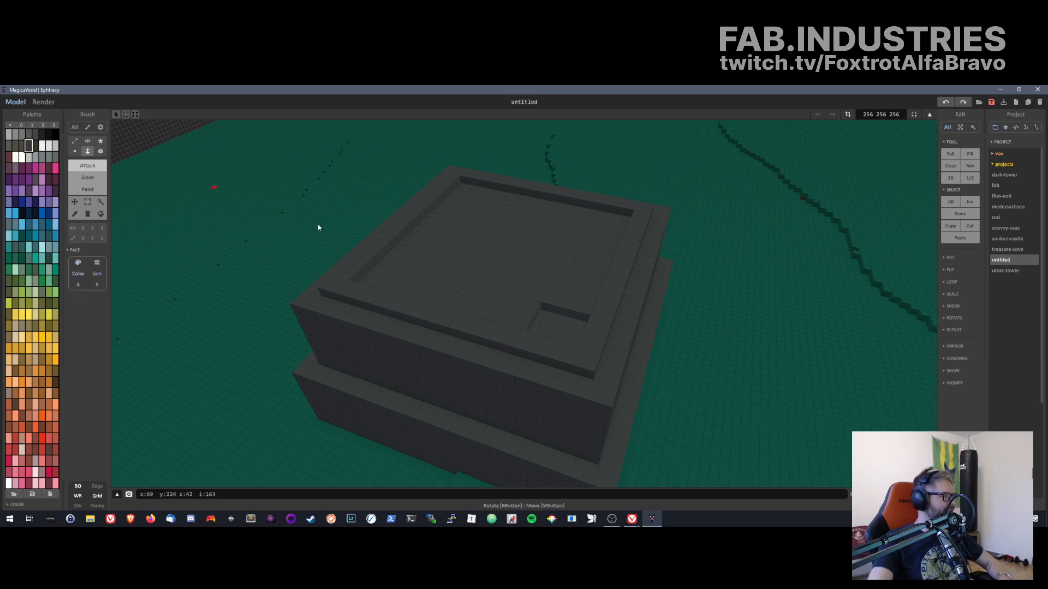
click(459, 316)
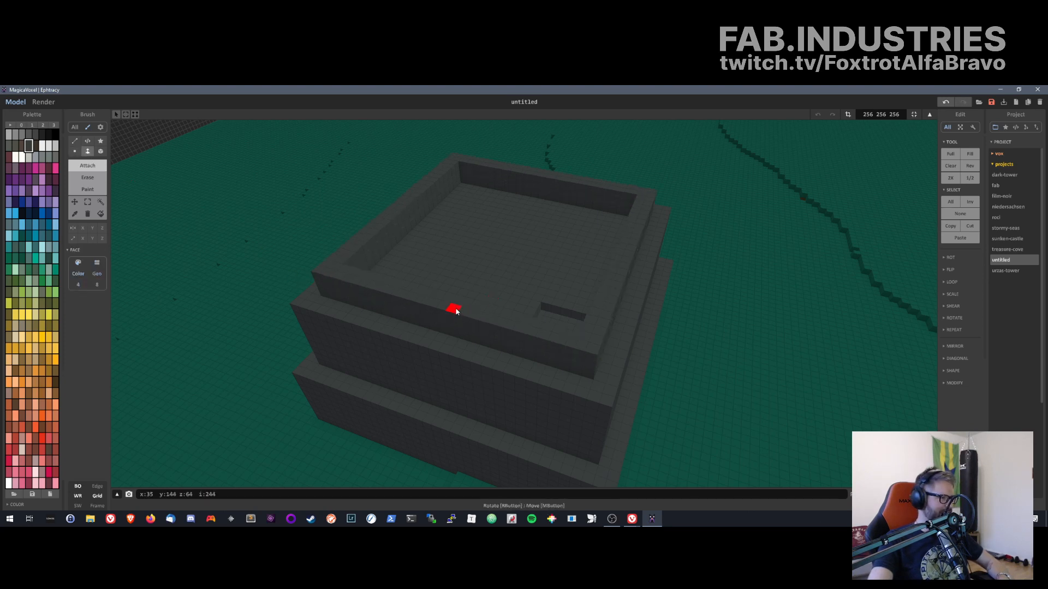
click(457, 310)
click(409, 288)
click(407, 279)
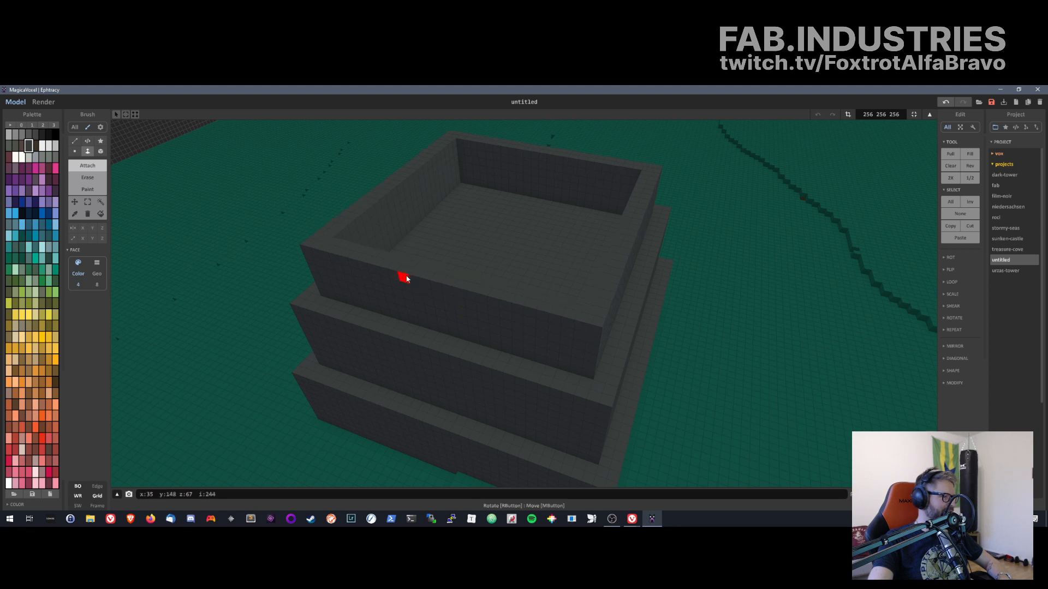
- Extrude the top face of the uppermost storey's walls upward by one more layer
right_drag(407, 279, 437, 488)
right_drag(429, 416, 482, 245)
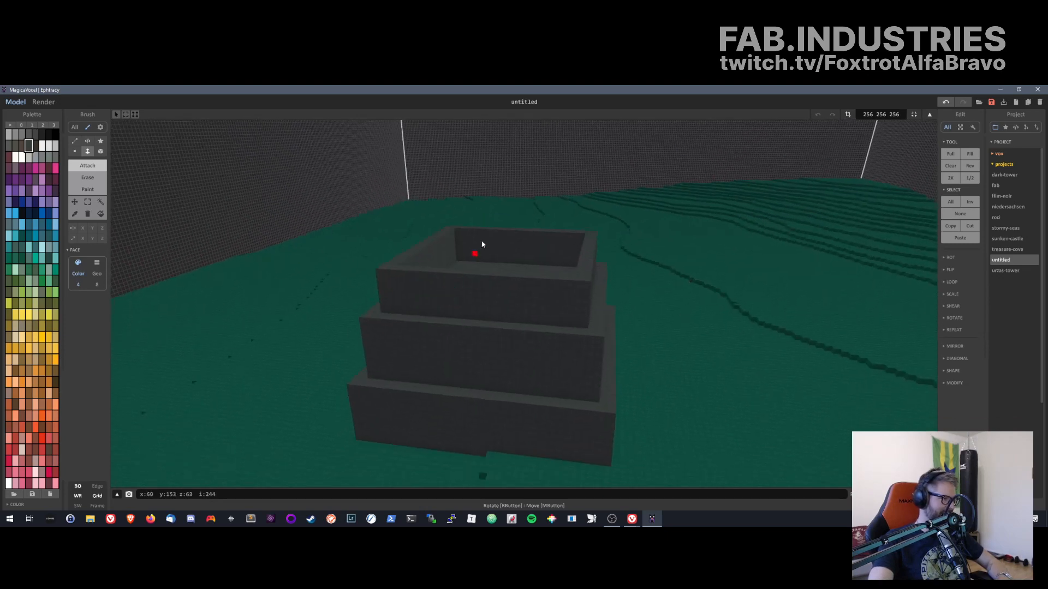
click(464, 276)
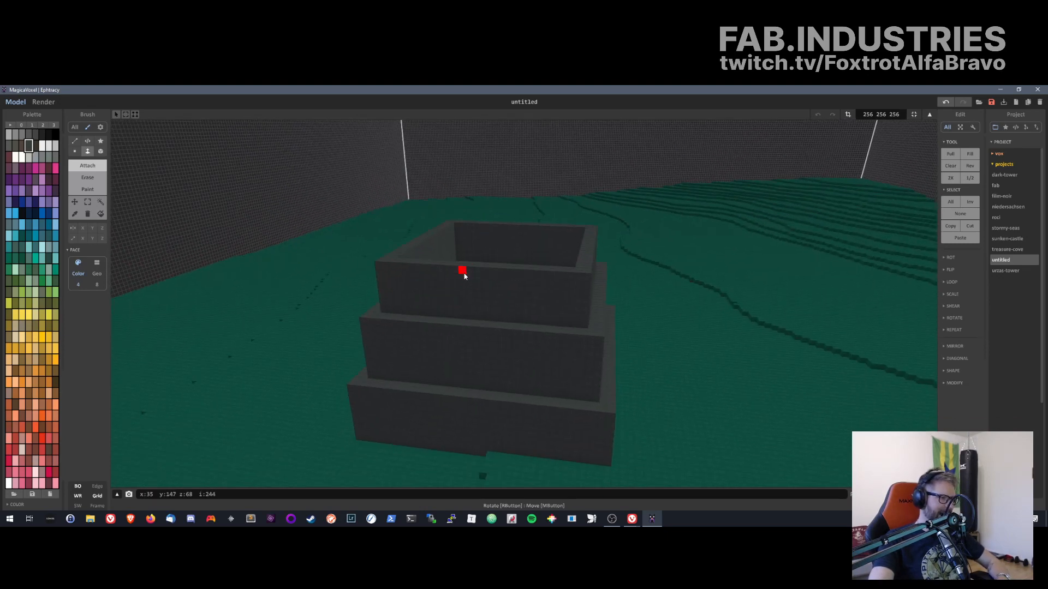
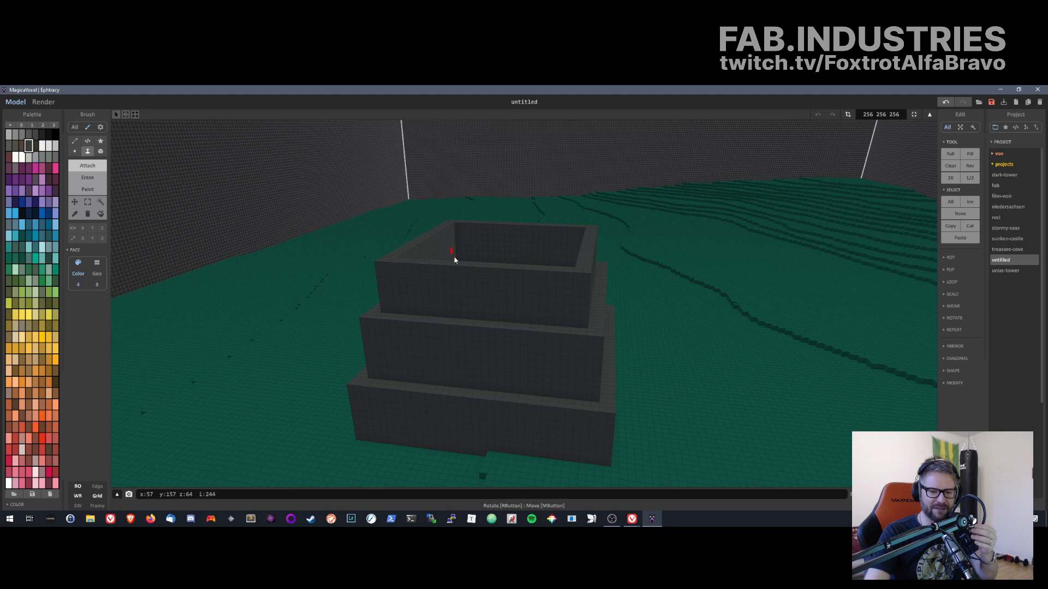
- Examine the tower's height and proportions against the terrain from several angles and distances
right_drag(570, 372, 591, 403)
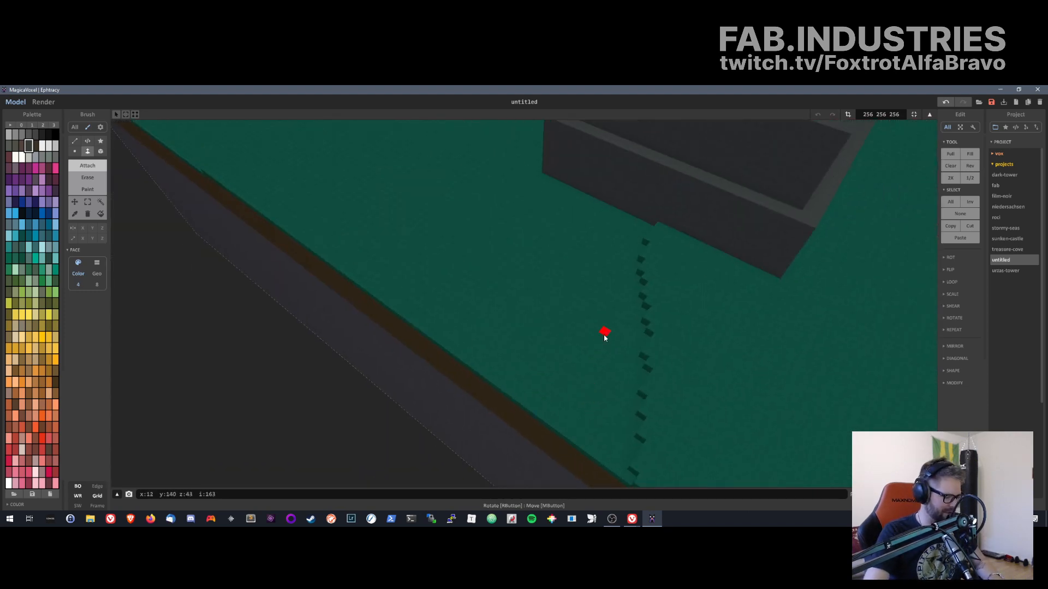
right_drag(604, 337, 711, 329)
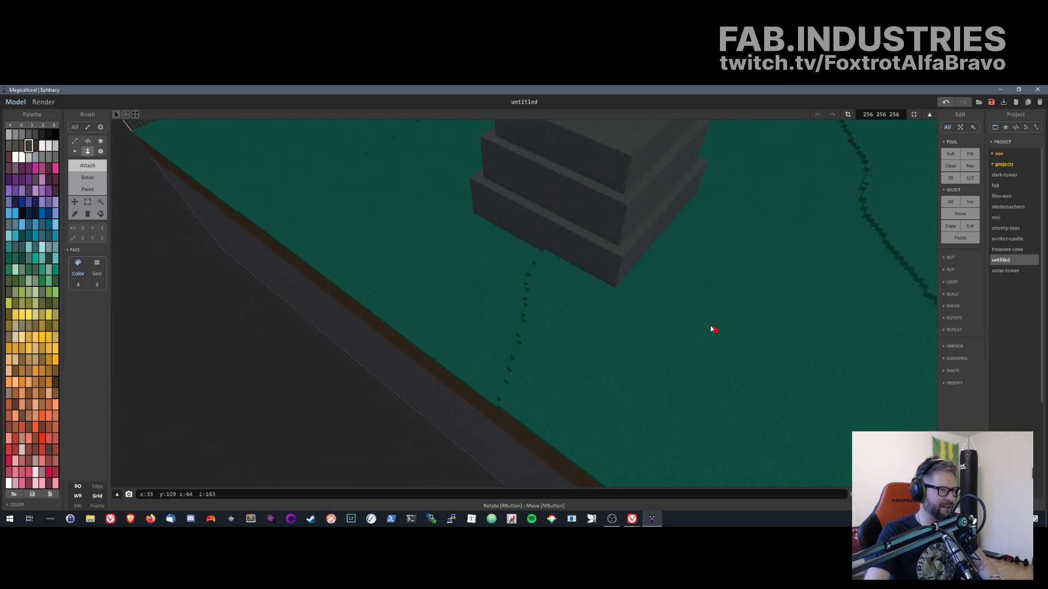
right_drag(669, 250, 654, 437)
right_drag(686, 365, 692, 279)
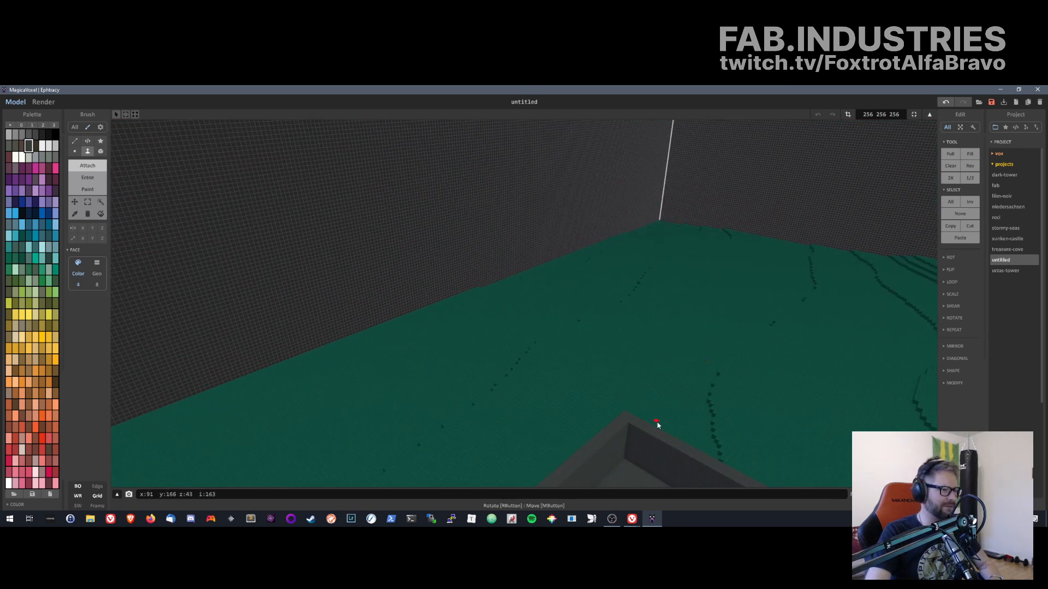
right_drag(657, 425, 626, 306)
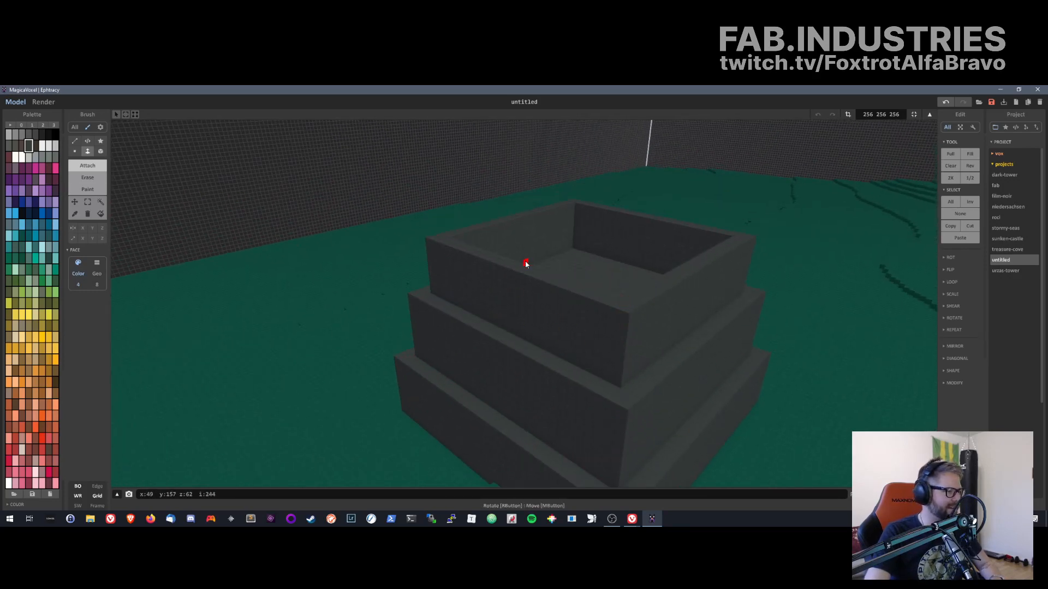
right_drag(621, 337, 605, 321)
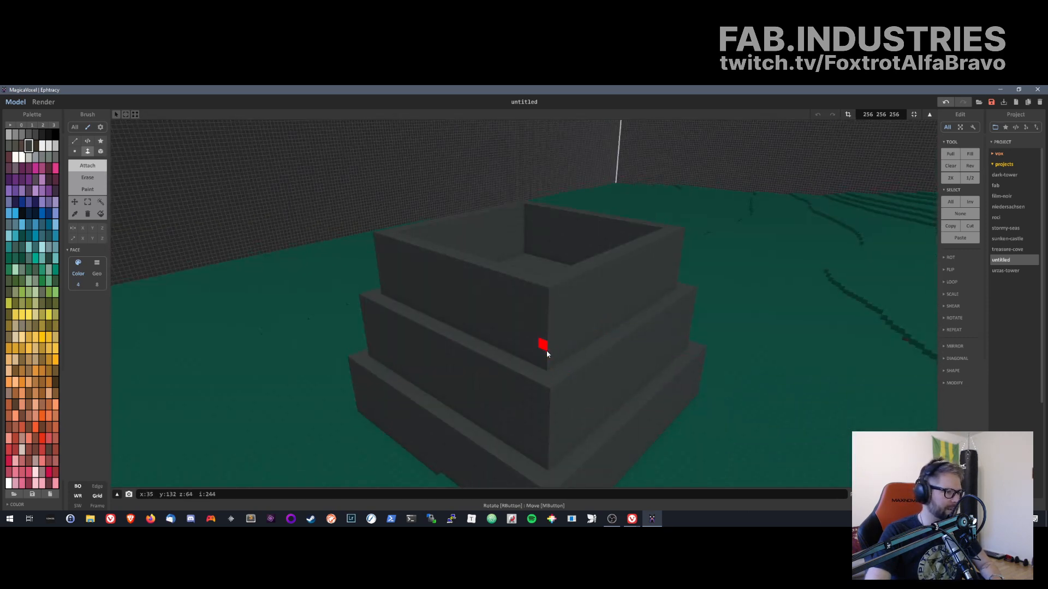
scroll(546, 354, down, 5)
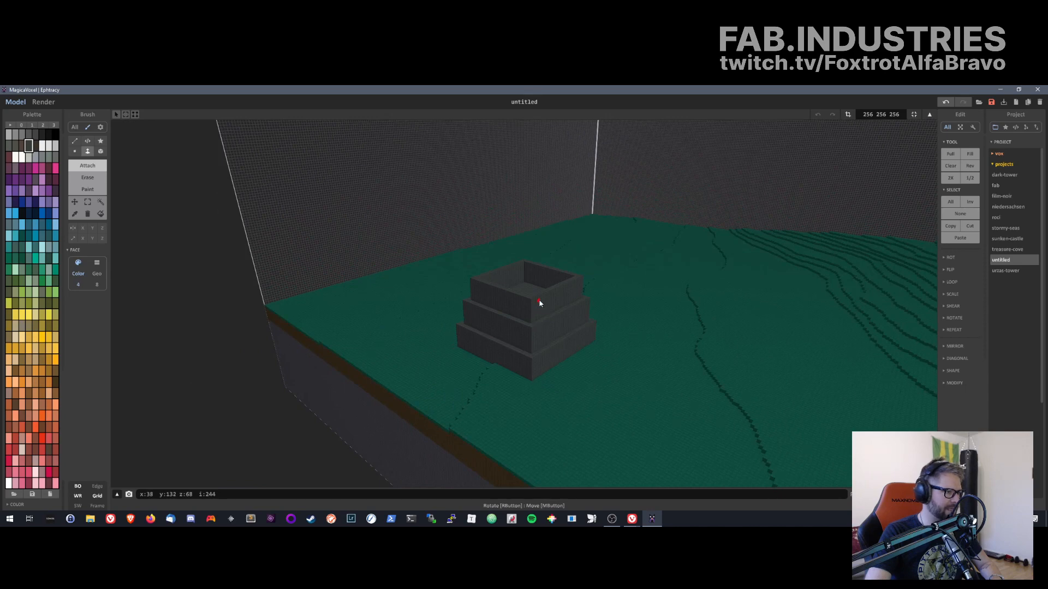
- Raise all four walls of the uppermost storey another two layers by extruding their top face
scroll(546, 294, up, 6)
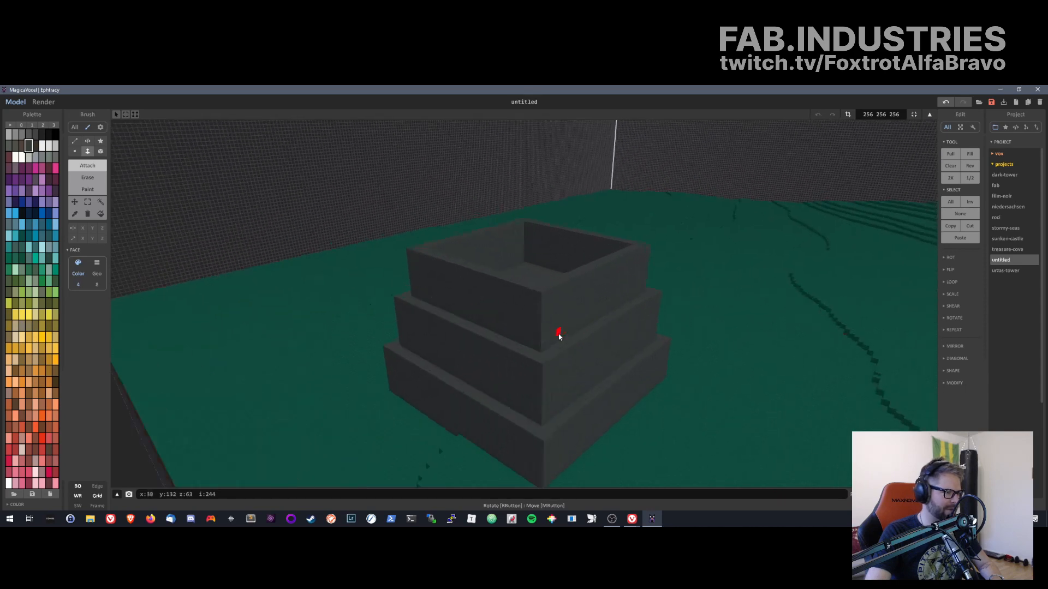
scroll(533, 322, down, 2)
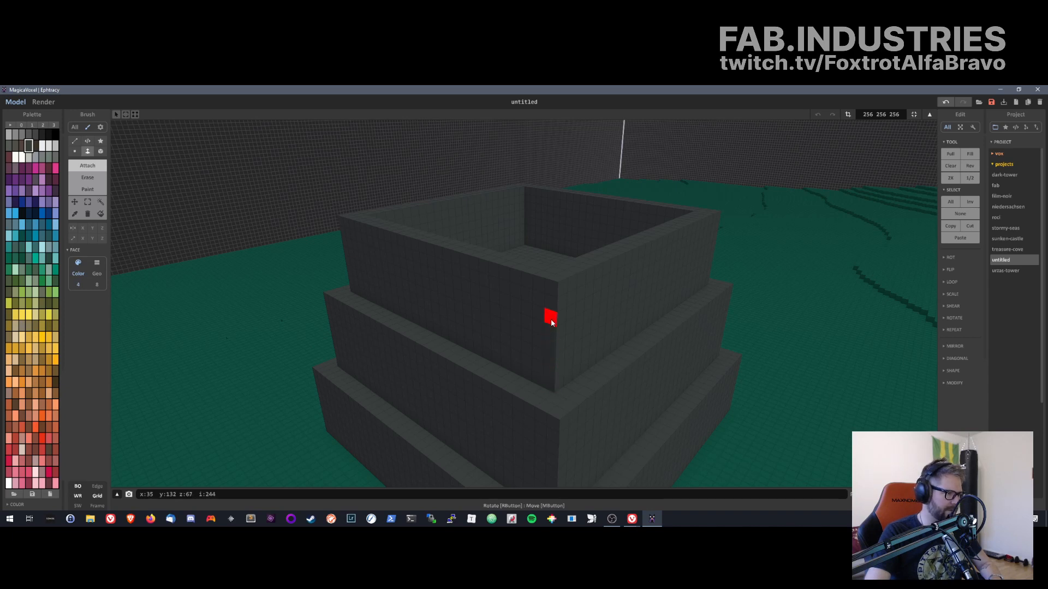
click(557, 279)
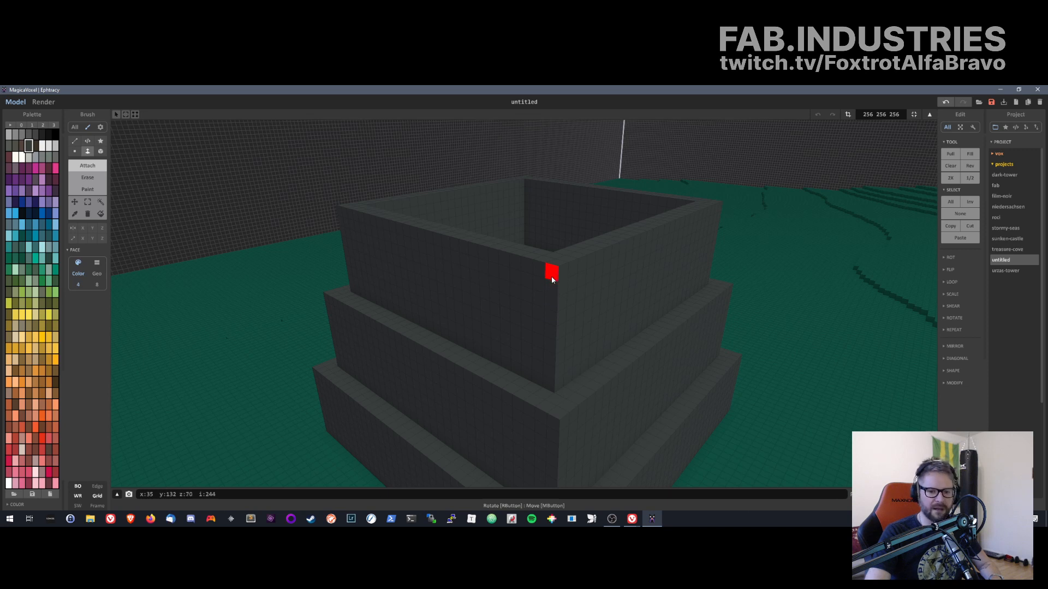
- Attach a one-voxel-wide ledge along the inner top edge of one wall, undoing the misplaced strip and erasing the stray voxel
mouse_move(514, 283)
right_down()
mouse_move(517, 363)
mouse_move(486, 402)
mouse_move(641, 309)
mouse_move(685, 251)
mouse_move(568, 319)
mouse_move(634, 314)
mouse_move(670, 297)
mouse_move(673, 341)
mouse_move(662, 308)
mouse_move(676, 342)
mouse_move(704, 335)
mouse_move(622, 341)
mouse_move(660, 339)
right_up()
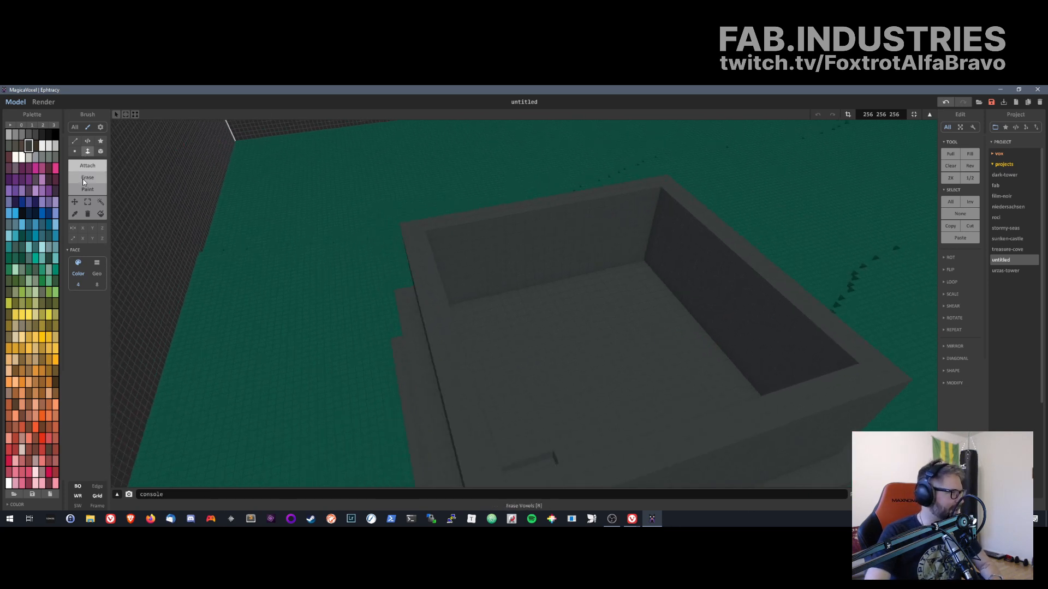
click(74, 151)
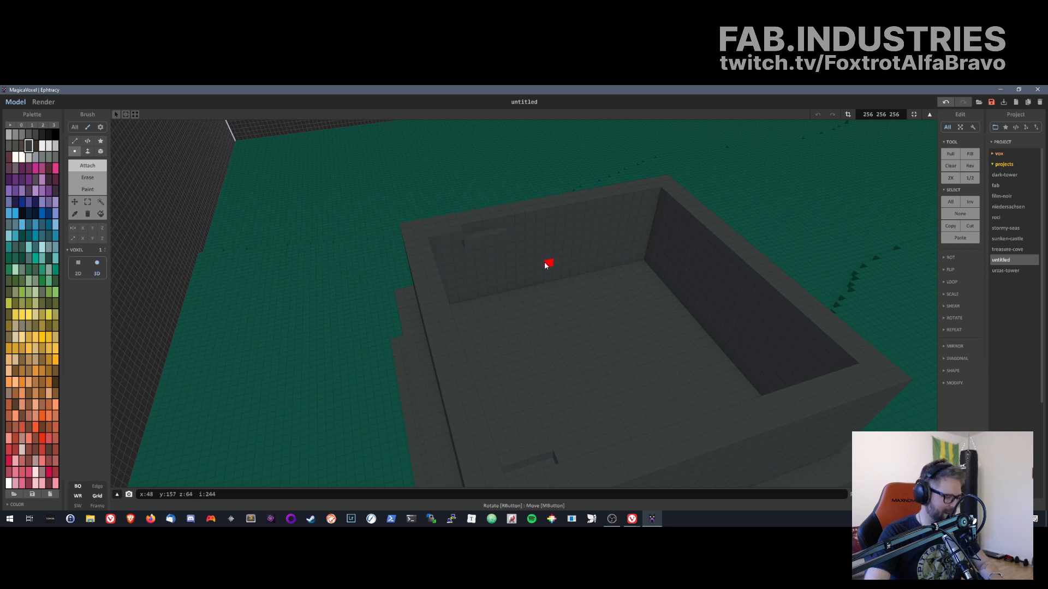
key(ctrl+z)
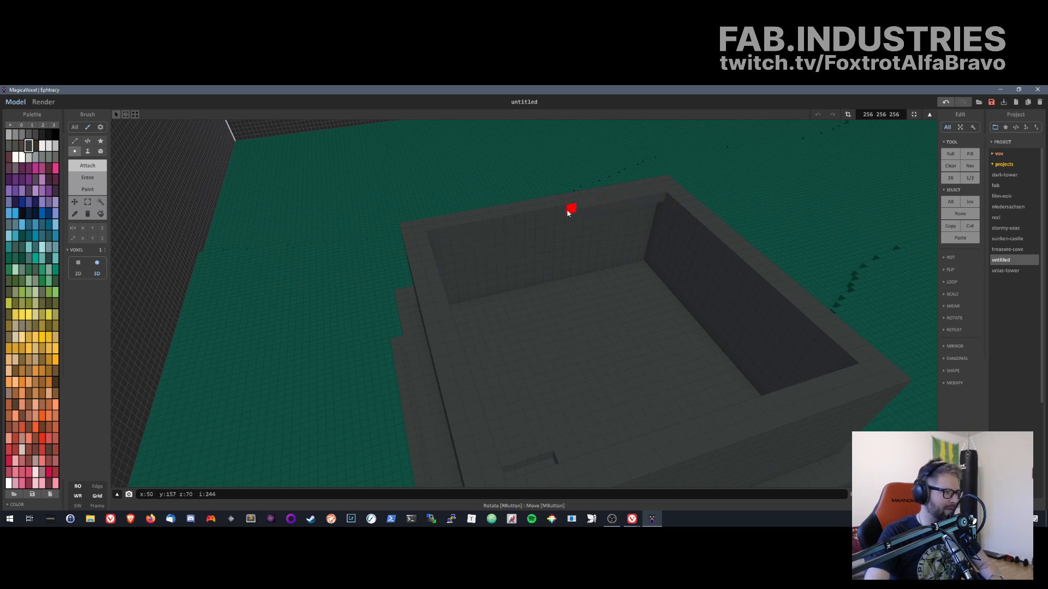
click(515, 233)
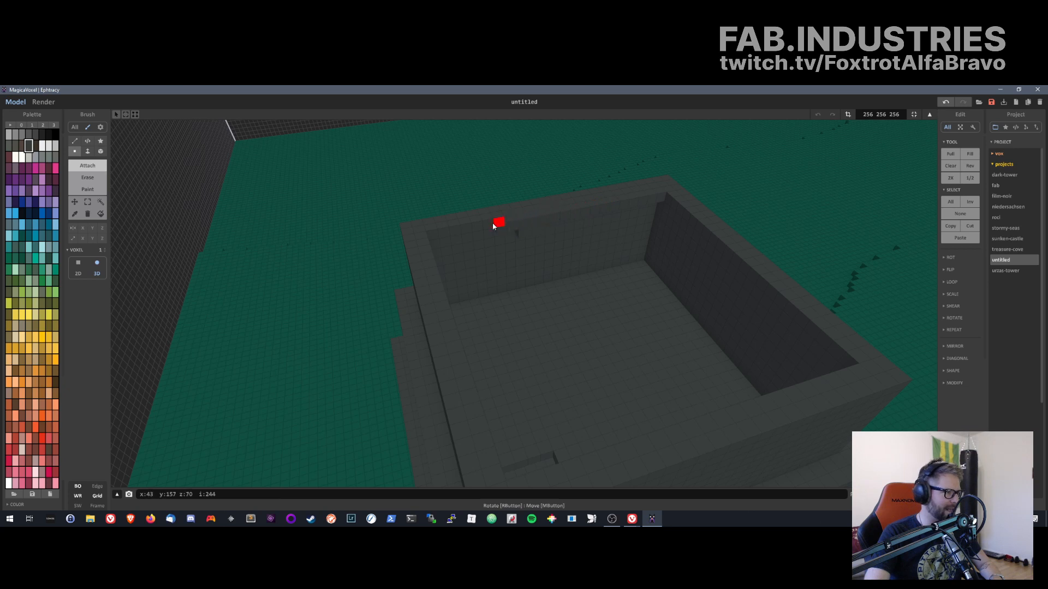
click(85, 184)
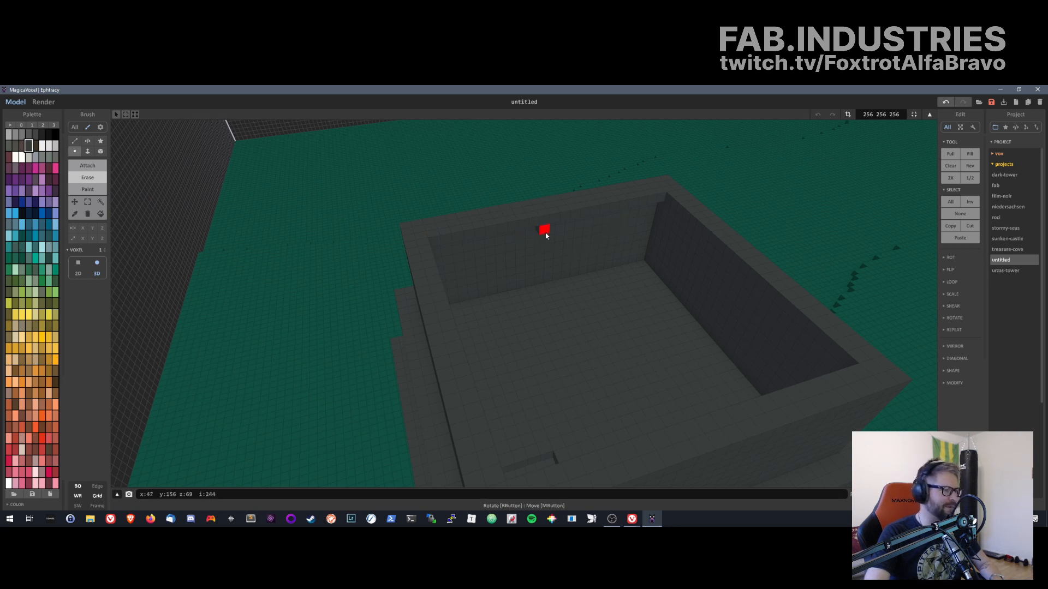
mouse_move(591, 304)
right_down()
mouse_move(561, 293)
mouse_move(562, 378)
right_up()
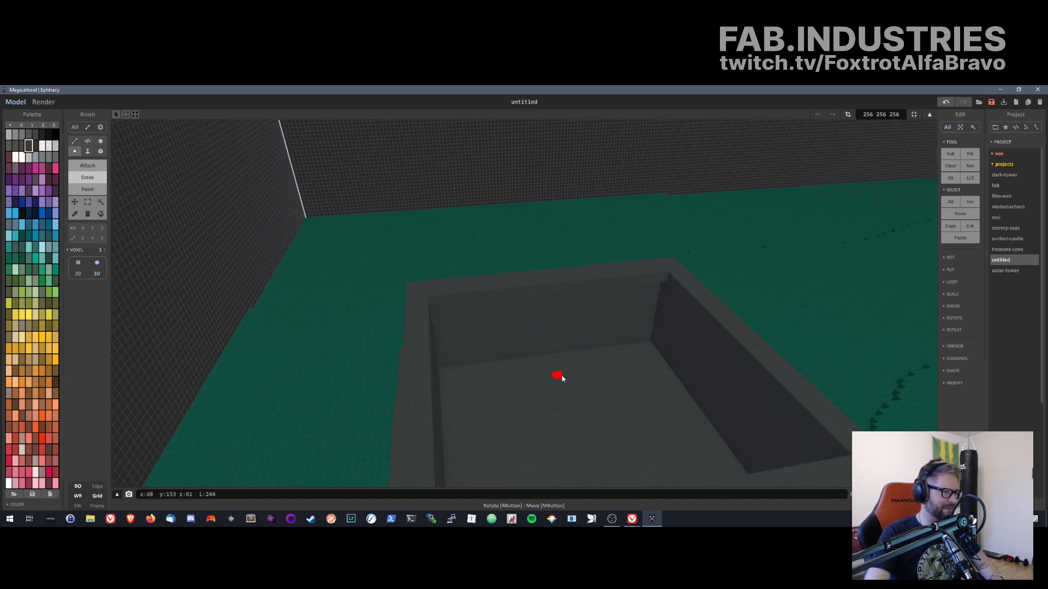
- Extrude the ledge's side face across the open room to the opposite wall to form a flat roof
click(86, 151)
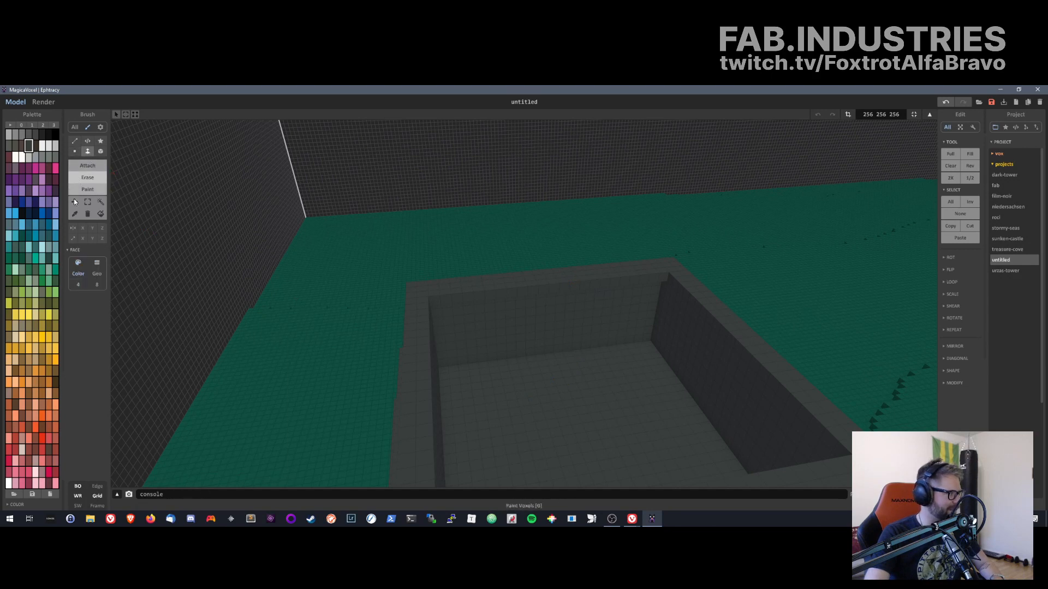
click(80, 167)
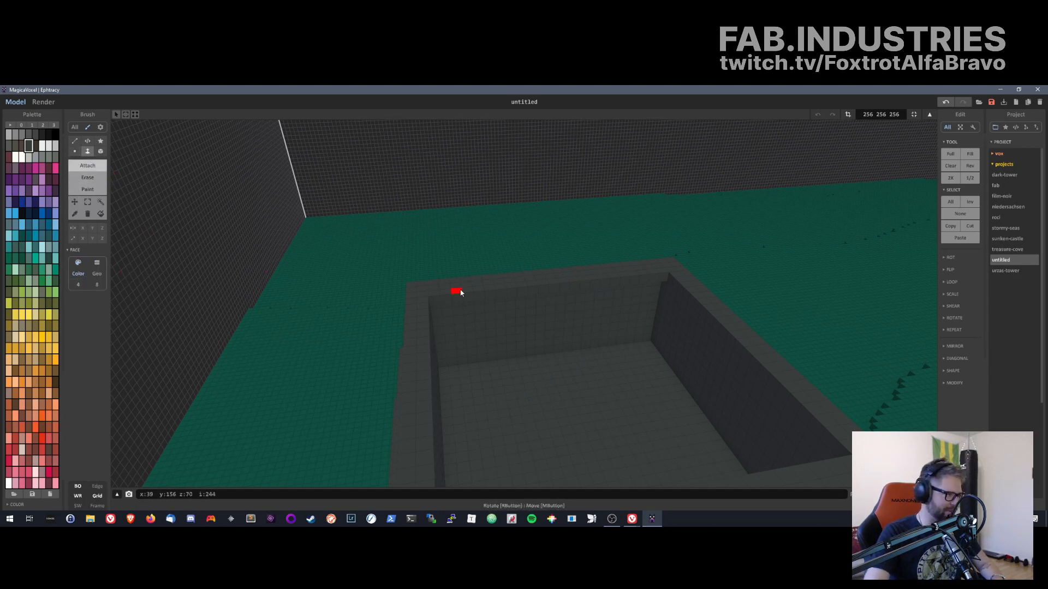
drag(475, 296, 564, 496)
scroll(536, 459, down, 4)
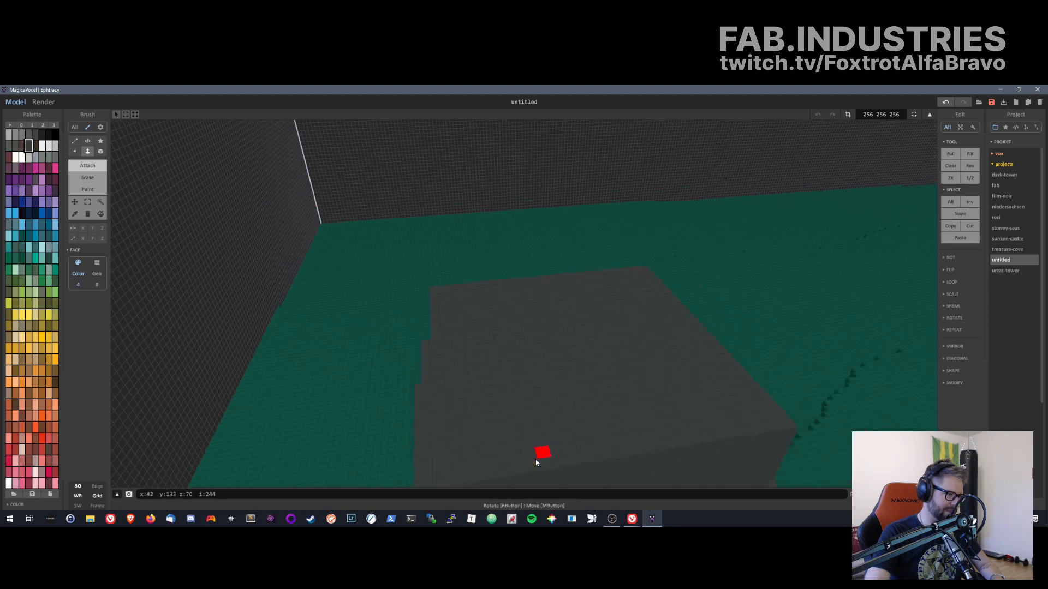
- Erase a rectangular opening through the roof near one corner and widen it by a row of voxels on two sides
right_drag(529, 458, 520, 505)
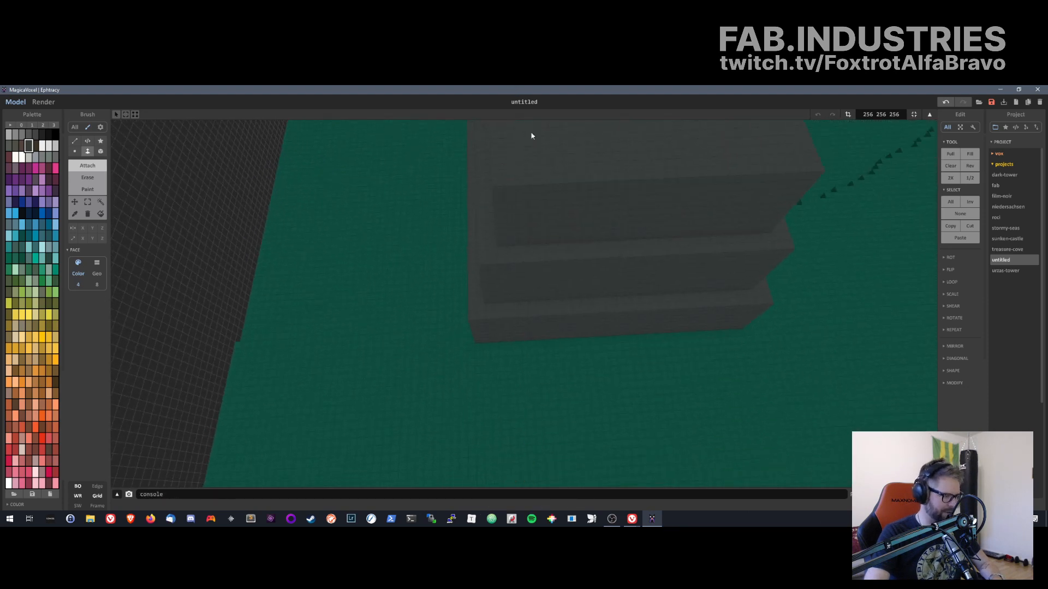
right_drag(531, 140, 549, 225)
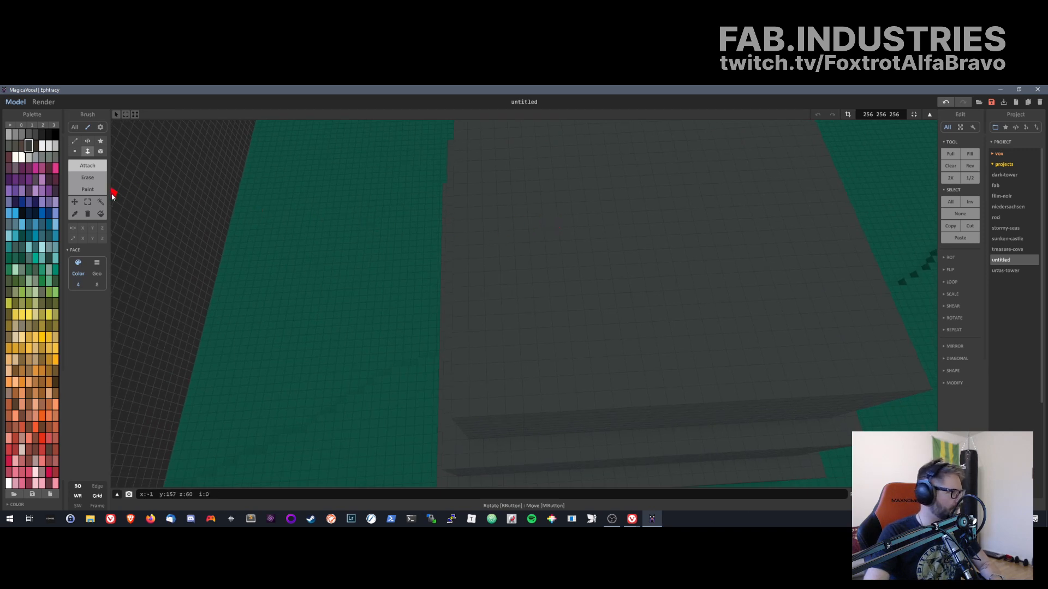
click(88, 178)
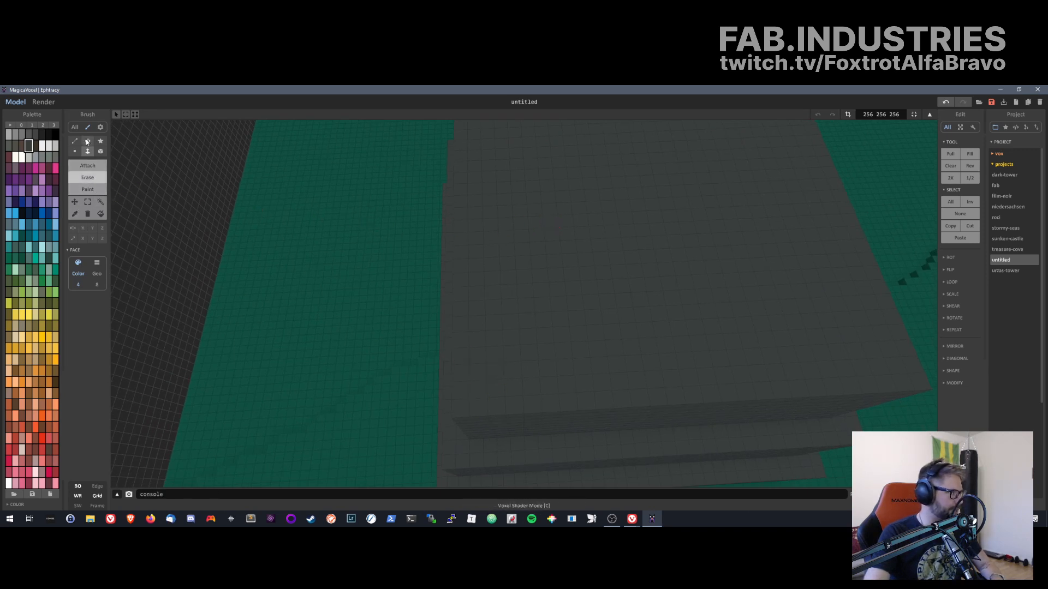
click(74, 152)
click(513, 368)
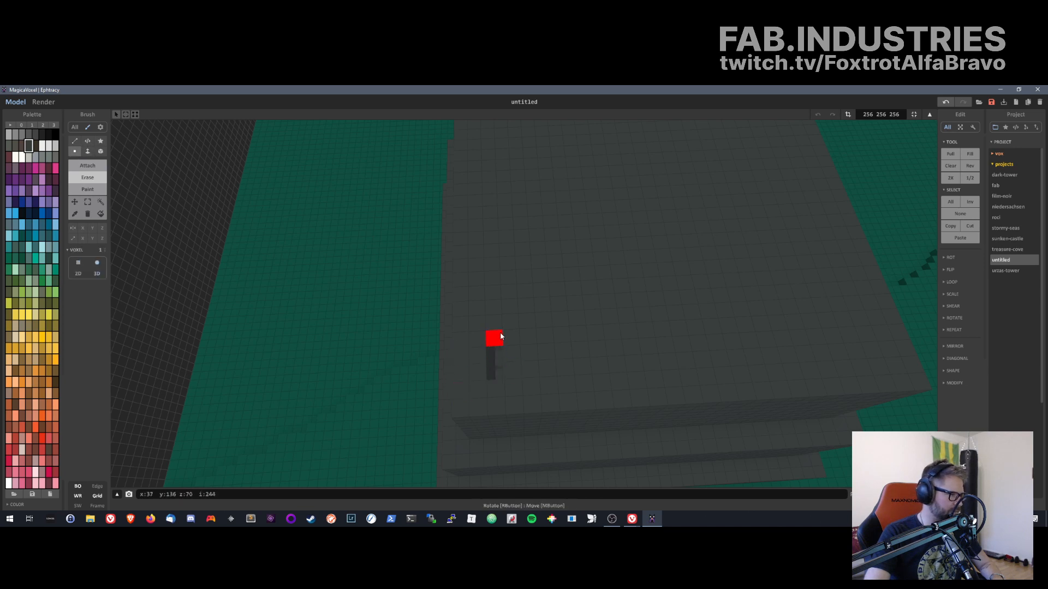
click(527, 326)
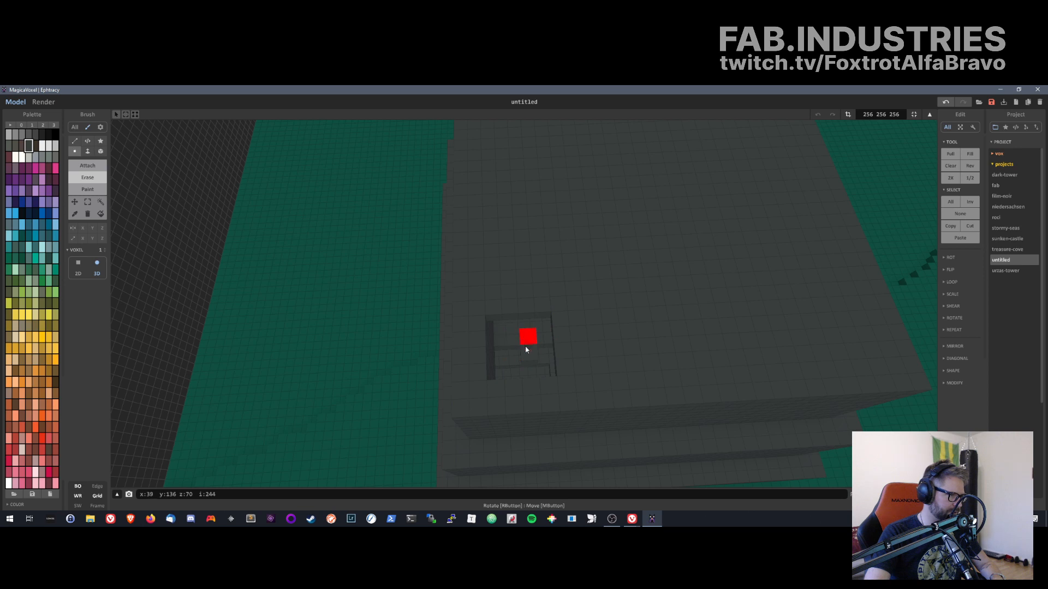
right_drag(524, 351, 535, 411)
middle_drag(535, 408, 526, 393)
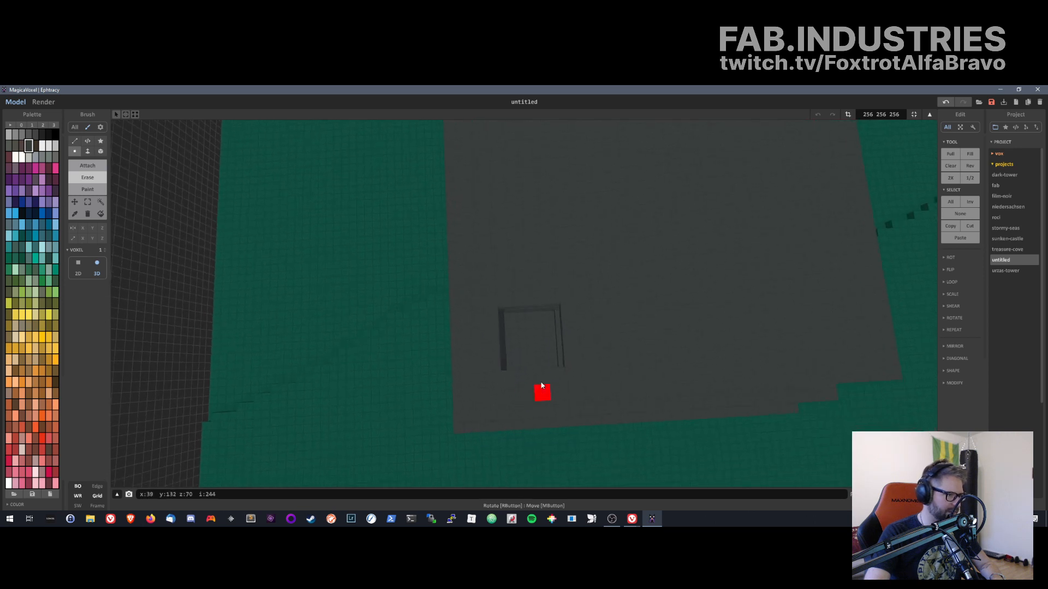
mouse_move(569, 358)
mouse_down()
mouse_move(568, 306)
mouse_move(504, 300)
mouse_up()
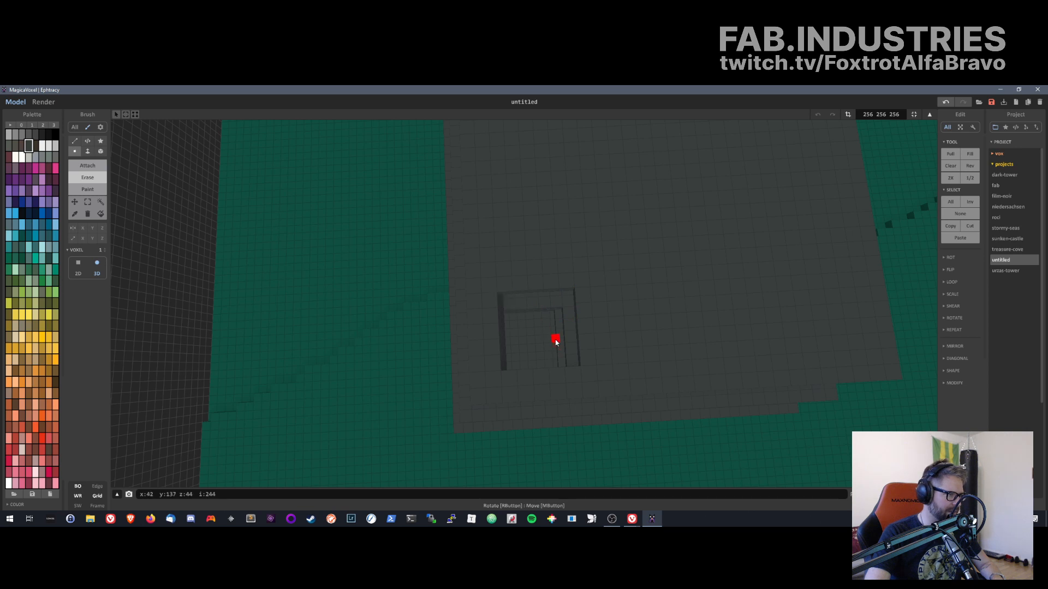
- Undo the roof opening and the roof, and enlarge the corner opening in the room's floor by erasing voxels along two sides
key(ctrl+z)
key(ctrl+z)
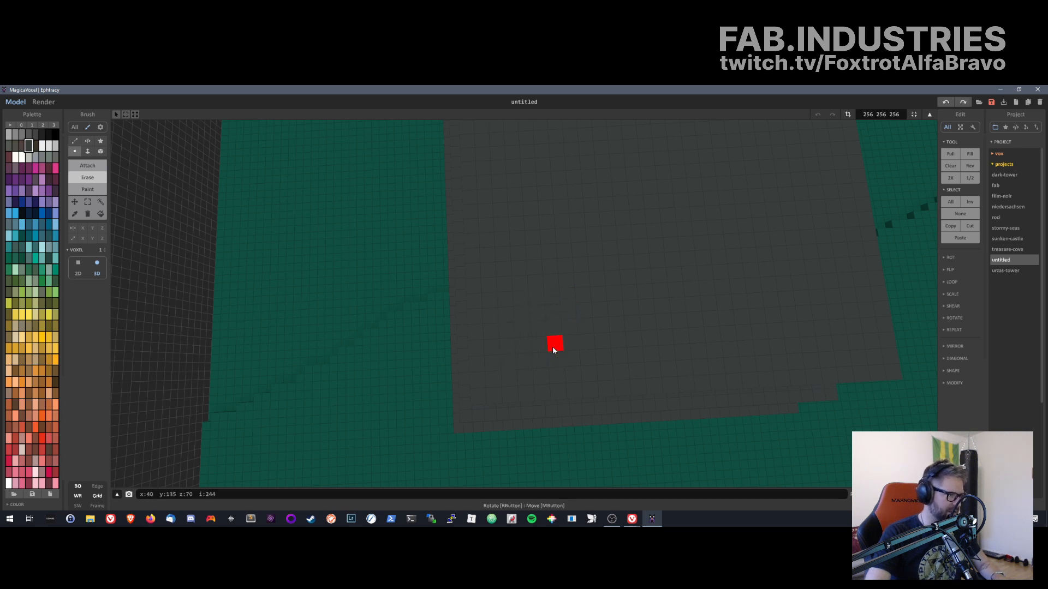
right_drag(553, 350, 575, 366)
drag(561, 342, 579, 325)
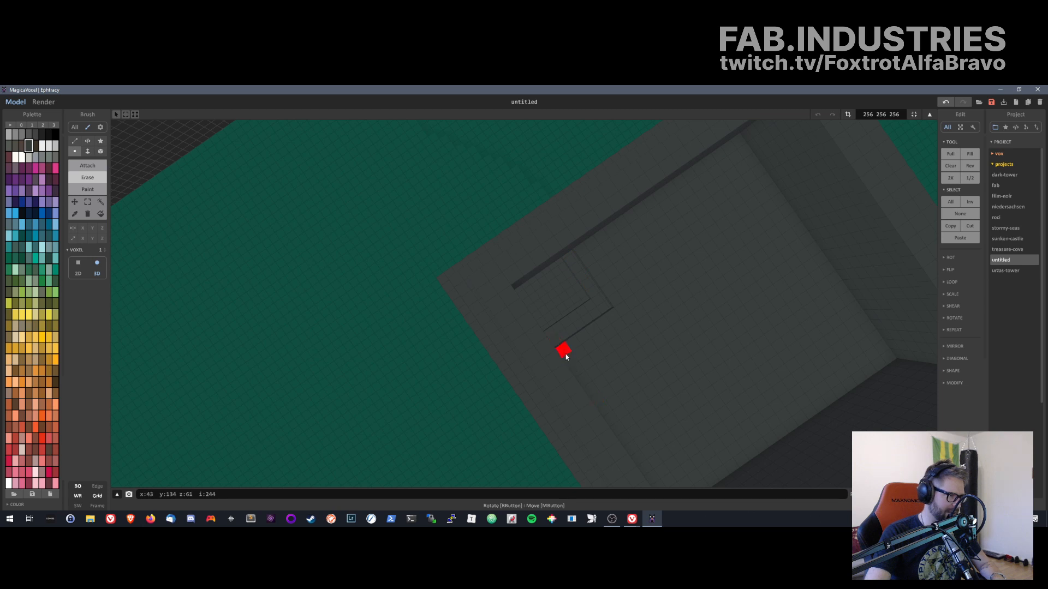
drag(567, 354, 626, 309)
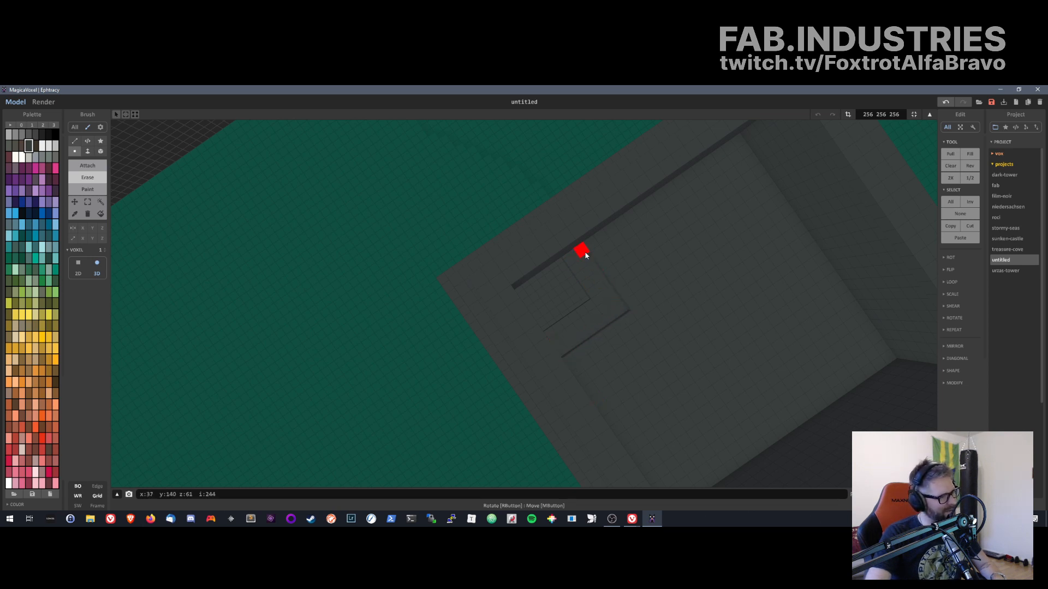
- Examine the enlarged floor opening and the interior of the open top storey from several angles
scroll(584, 255, down, 5)
right_drag(589, 321, 543, 305)
scroll(595, 309, up, 5)
right_drag(447, 328, 542, 330)
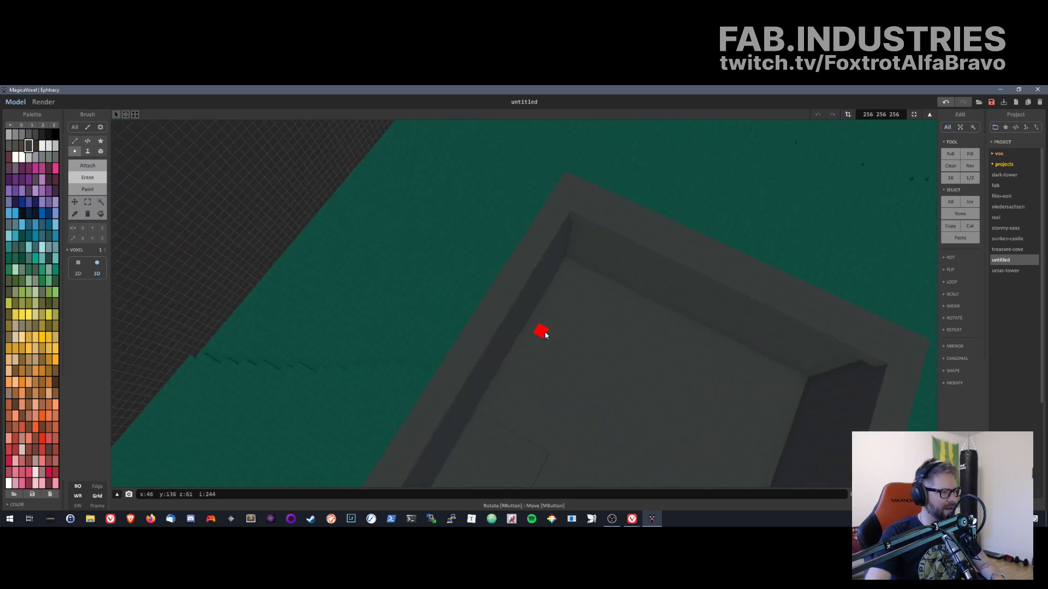
mouse_move(582, 374)
right_down()
mouse_move(579, 346)
mouse_move(578, 355)
right_up()
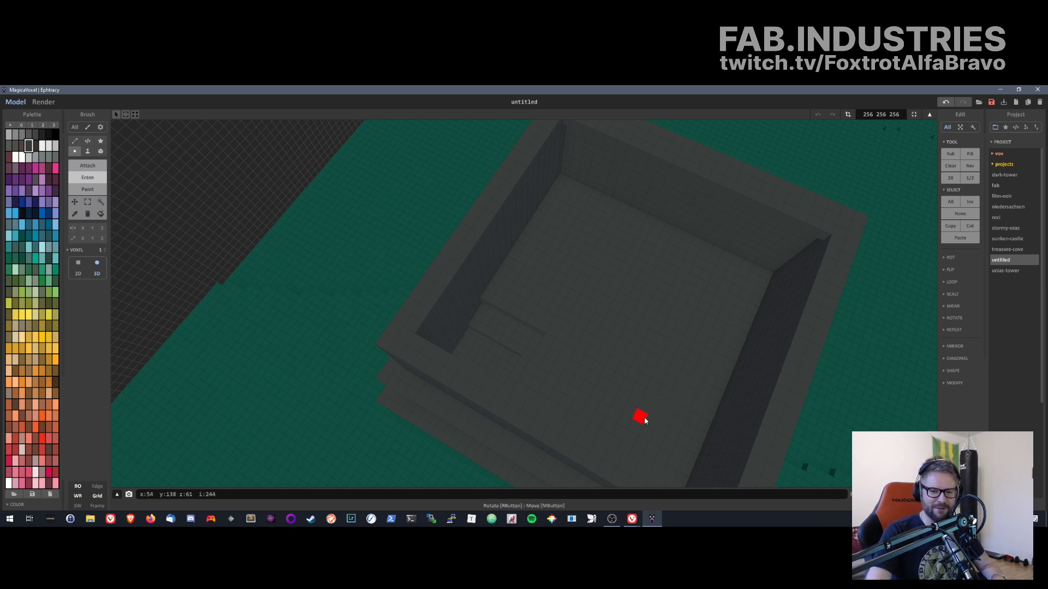
scroll(518, 421, up, 2)
scroll(508, 410, down, 1)
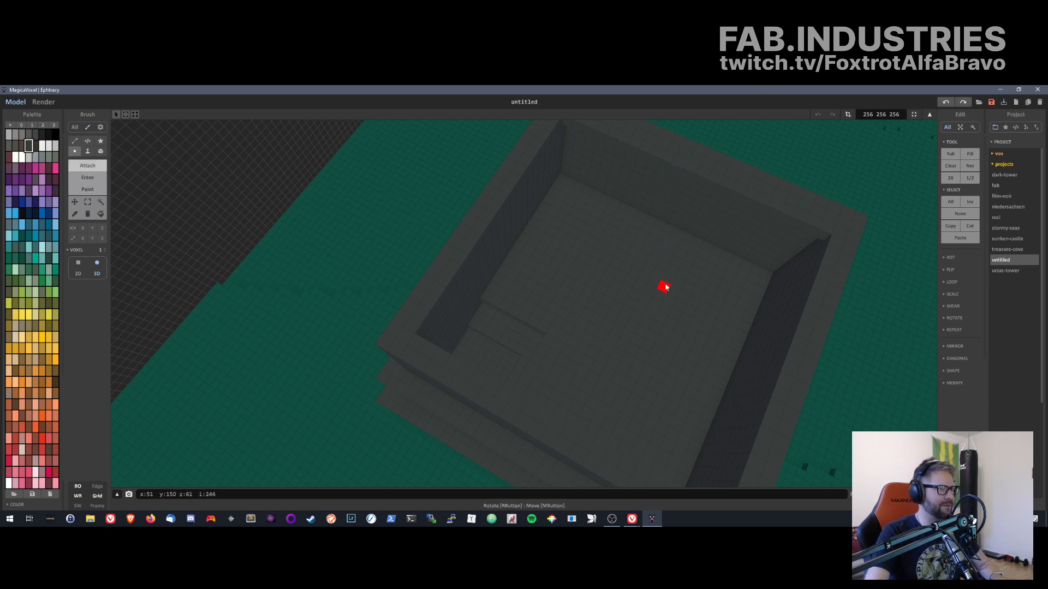
right_drag(665, 287, 687, 265)
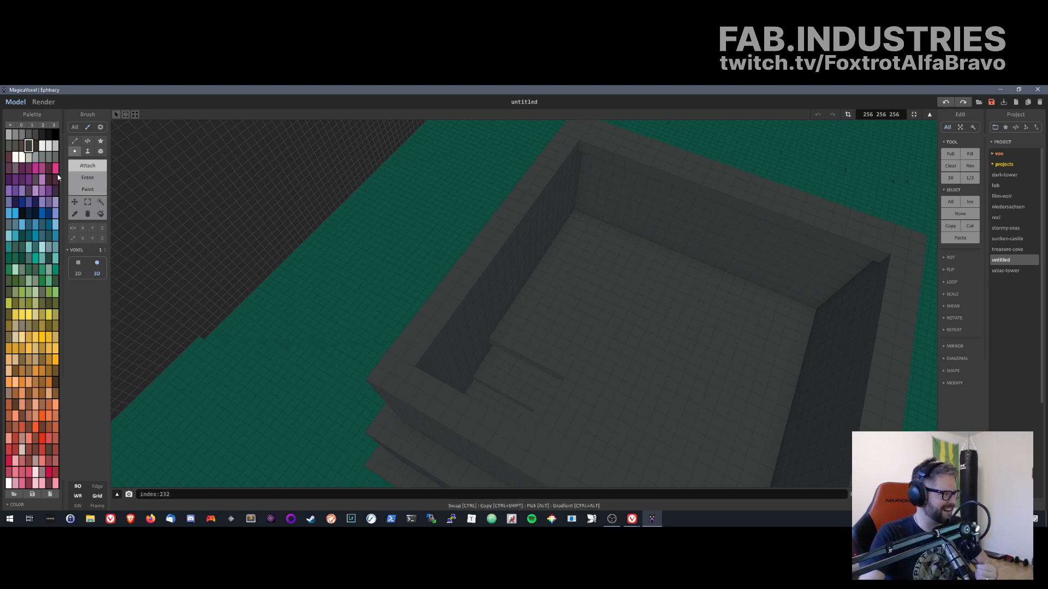
- Extrude an inner wall face across the open top storey to roof it over, and erase an opening through the roof near one corner
click(87, 151)
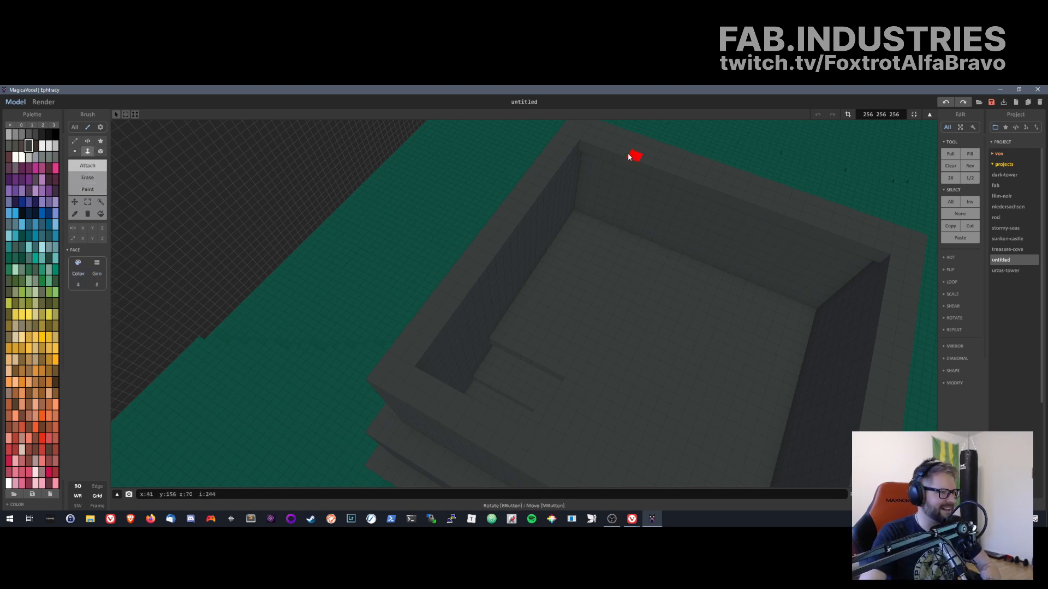
mouse_move(628, 163)
mouse_down()
mouse_move(587, 280)
mouse_move(538, 367)
mouse_move(499, 407)
mouse_up()
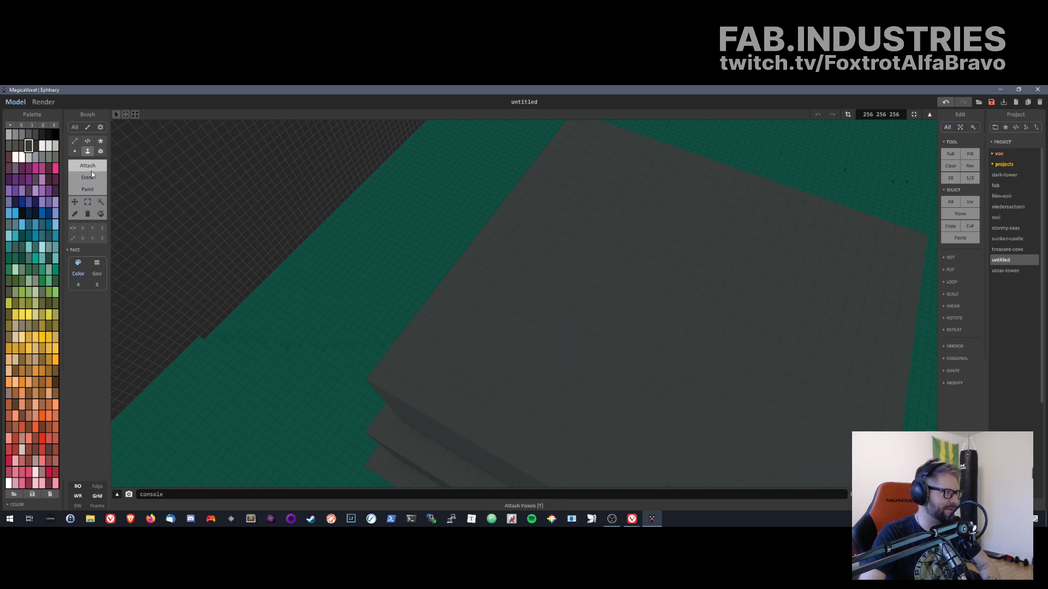
click(75, 151)
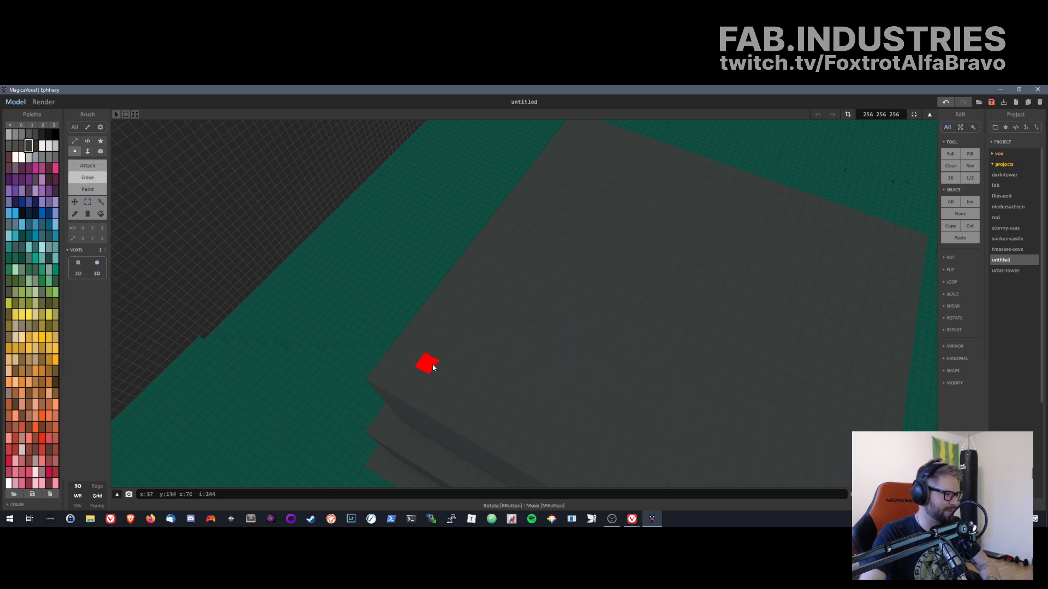
mouse_move(431, 359)
mouse_down()
mouse_move(456, 323)
mouse_move(442, 368)
mouse_move(473, 388)
mouse_move(500, 350)
mouse_move(474, 335)
mouse_move(445, 355)
mouse_move(468, 362)
mouse_move(460, 320)
mouse_move(542, 332)
mouse_move(498, 402)
mouse_move(483, 390)
mouse_move(512, 343)
mouse_up()
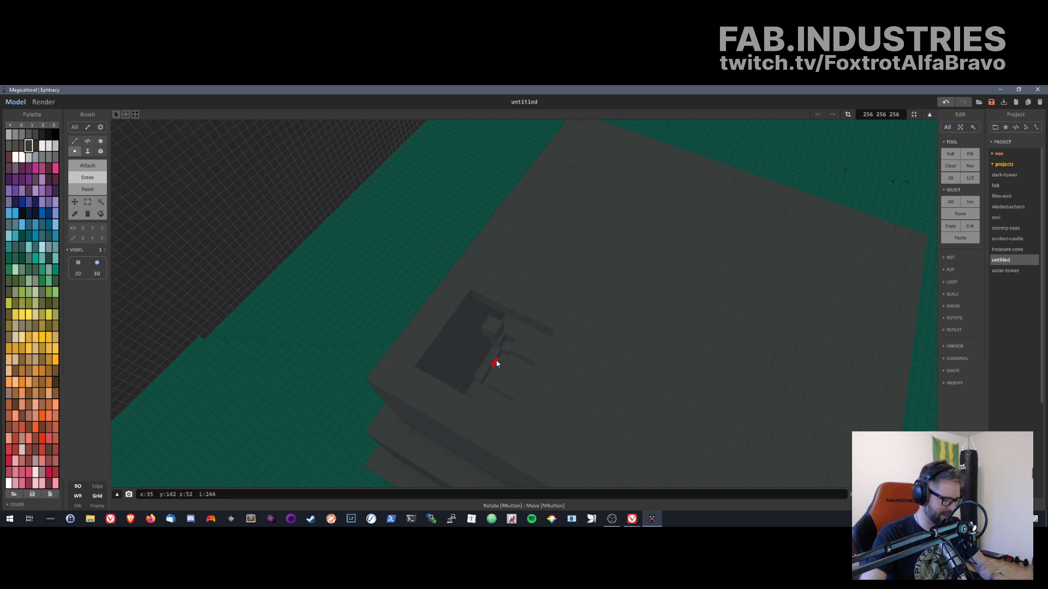
key(ctrl+z)
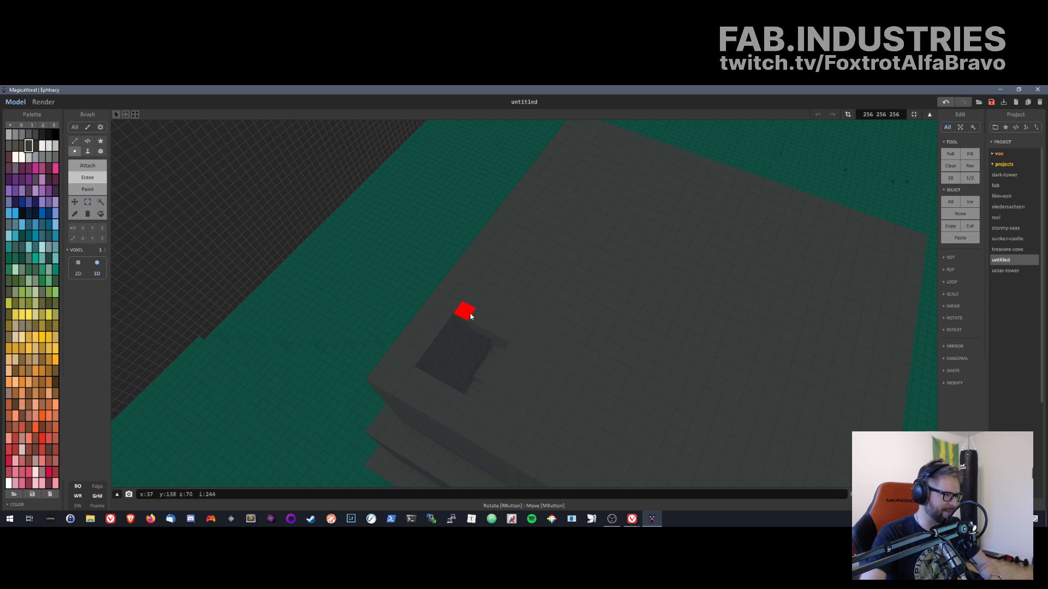
mouse_move(465, 311)
mouse_down()
mouse_move(522, 339)
mouse_move(486, 395)
mouse_move(499, 404)
mouse_up()
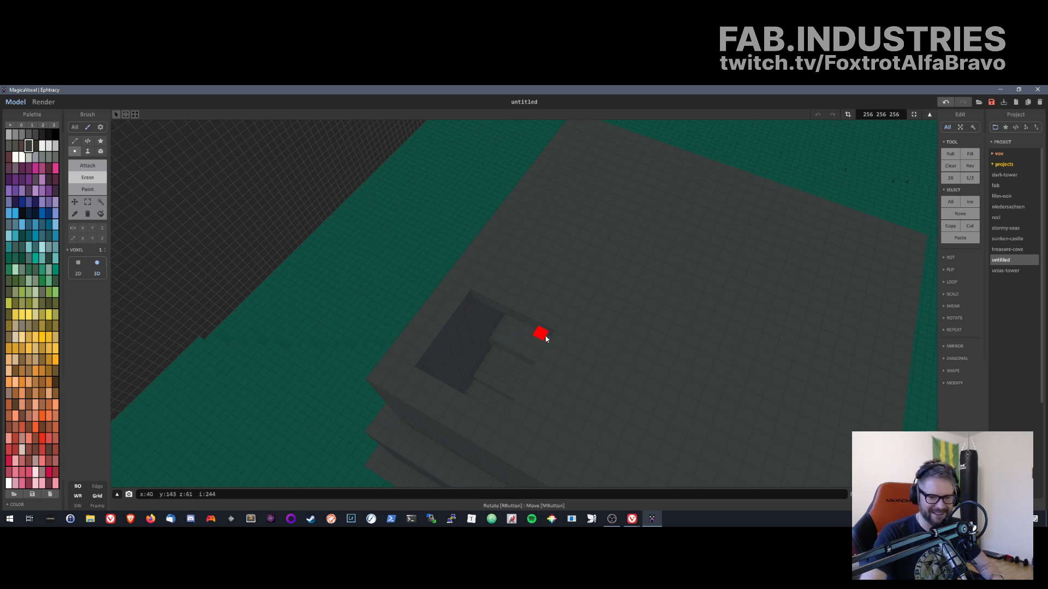
- Enlarge the roof opening by erasing further rows of voxels along its two sides facing the roof's middle
right_drag(540, 335, 753, 257)
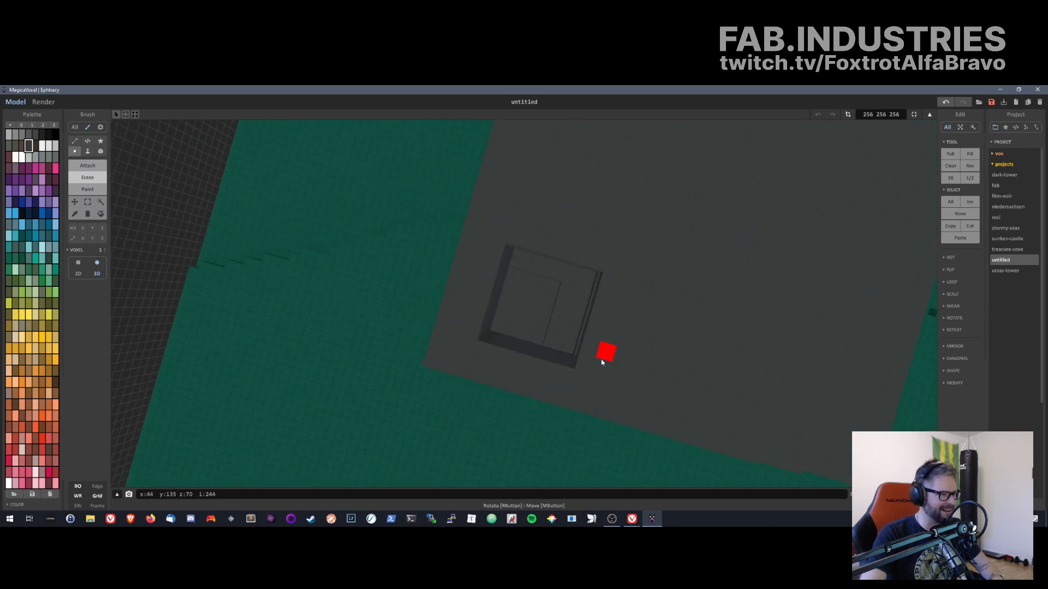
mouse_move(600, 366)
mouse_down()
mouse_move(616, 305)
mouse_move(610, 272)
mouse_move(620, 291)
mouse_up()
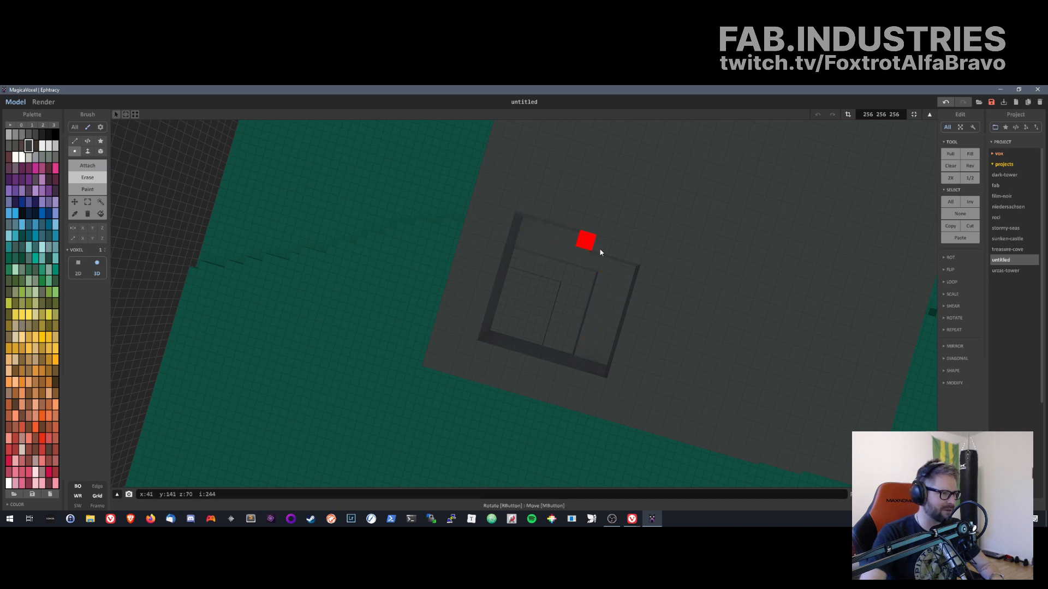
drag(645, 263, 626, 361)
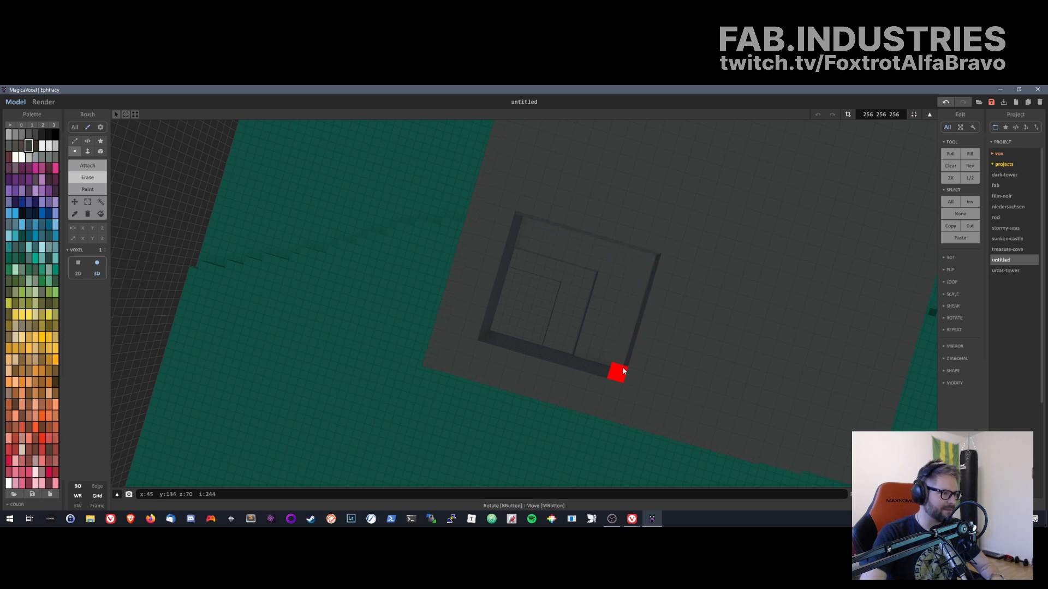
- Narrow the roof opening along one side by attaching a voxel at its inner corner and extruding its face along the edge
right_drag(673, 353, 666, 307)
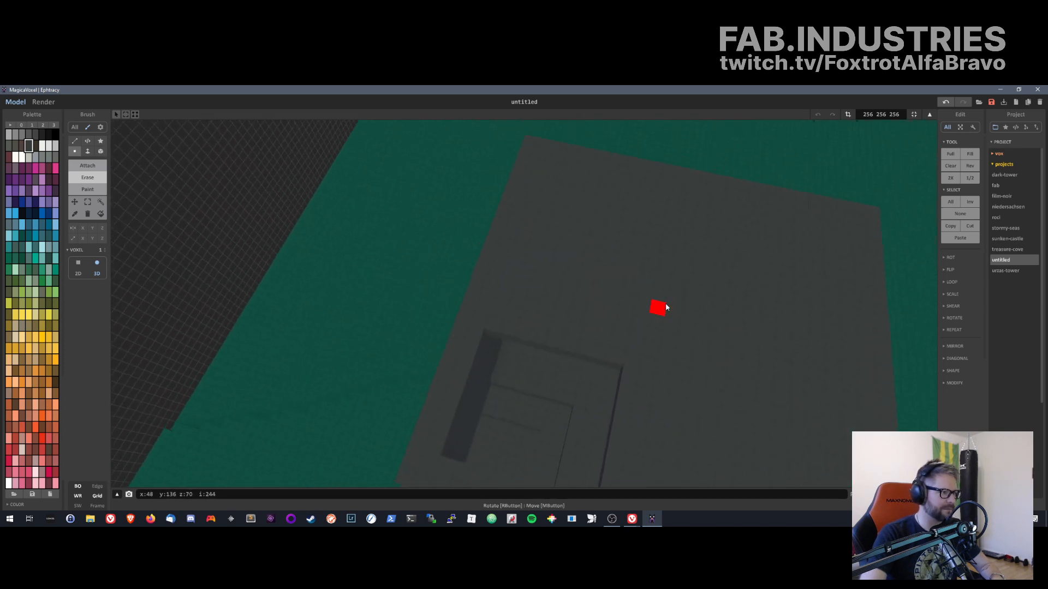
right_drag(629, 374, 780, 343)
mouse_move(647, 370)
right_down()
mouse_move(669, 355)
mouse_move(646, 371)
mouse_move(706, 431)
mouse_move(651, 473)
mouse_move(694, 374)
mouse_move(718, 367)
mouse_move(624, 365)
mouse_move(648, 365)
right_up()
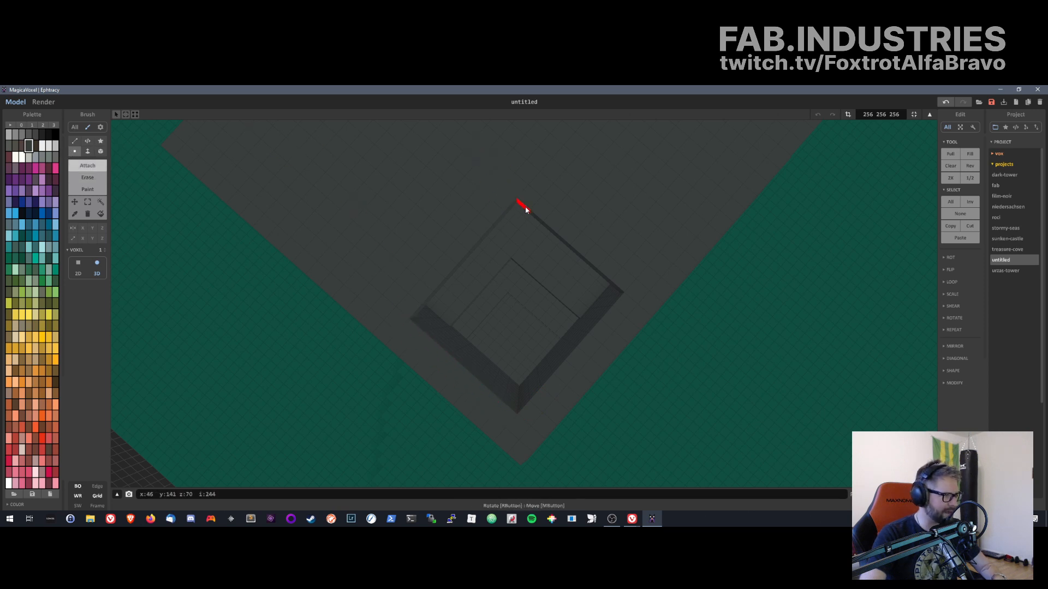
right_drag(539, 228, 531, 212)
right_drag(526, 171, 514, 192)
click(498, 188)
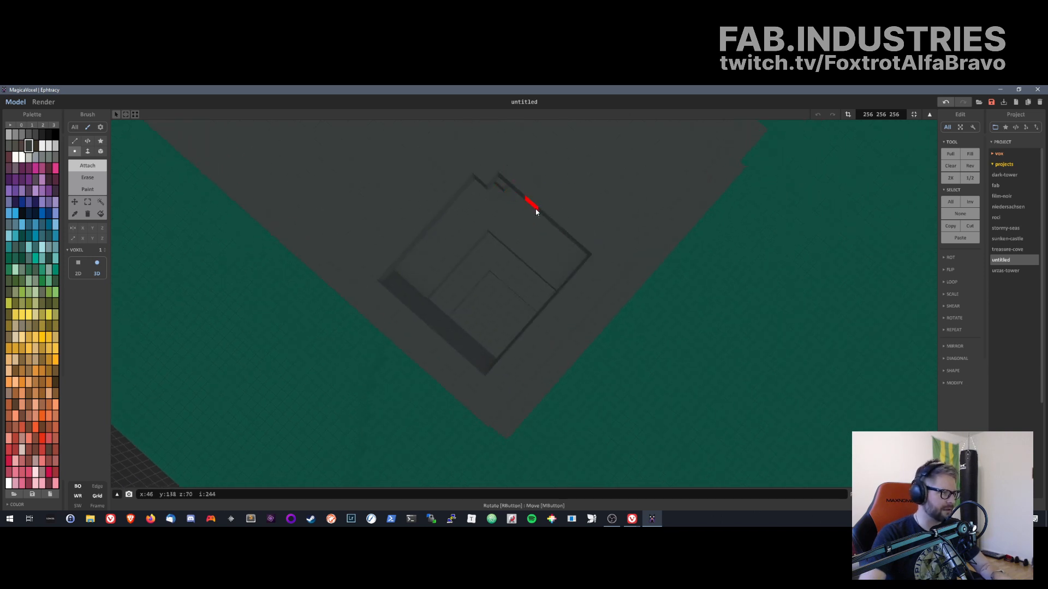
key(ctrl+z)
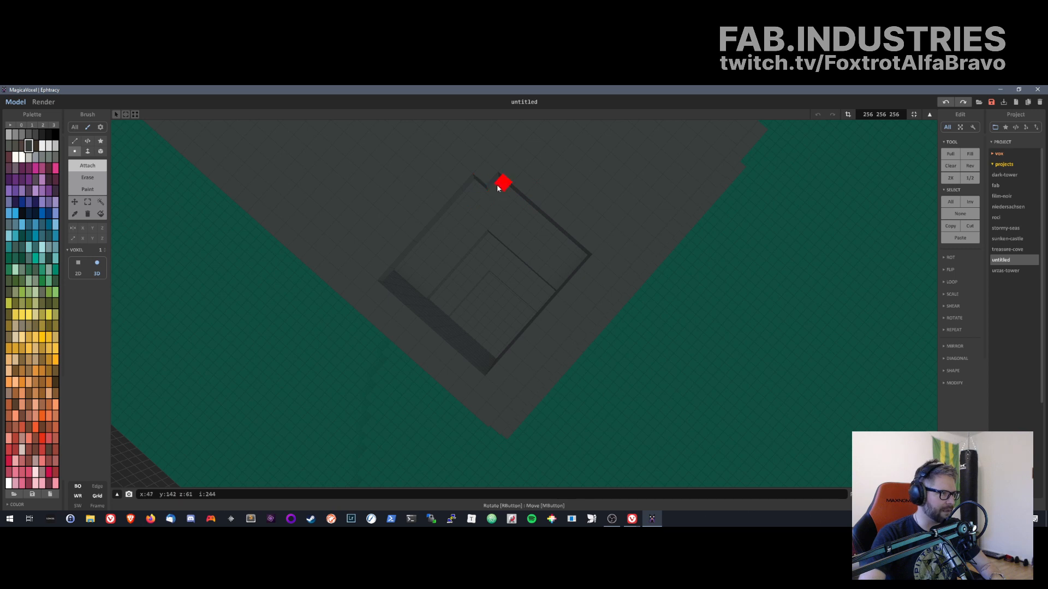
click(88, 151)
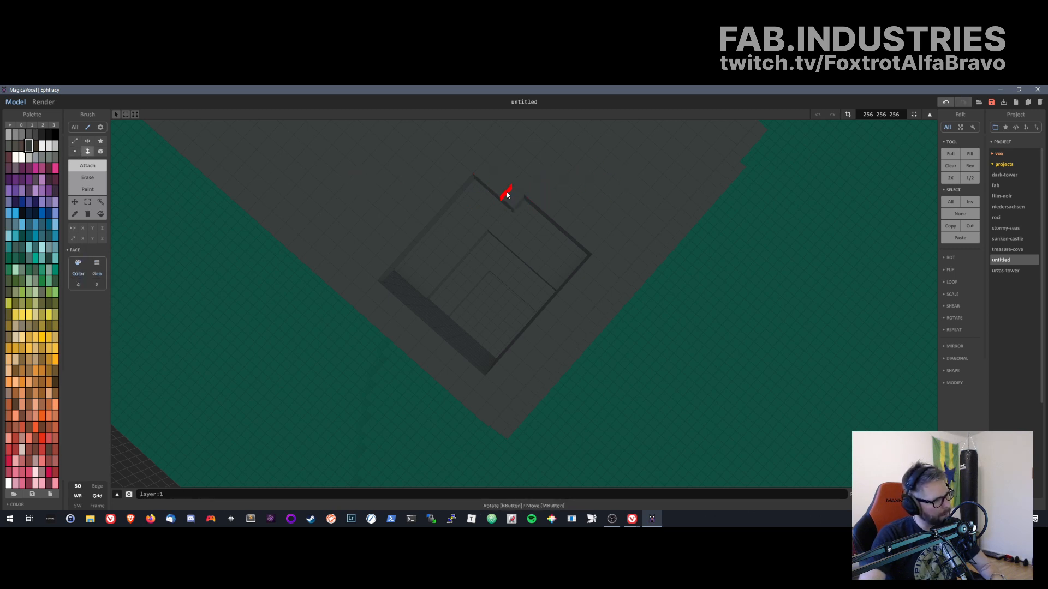
right_drag(522, 217, 467, 211)
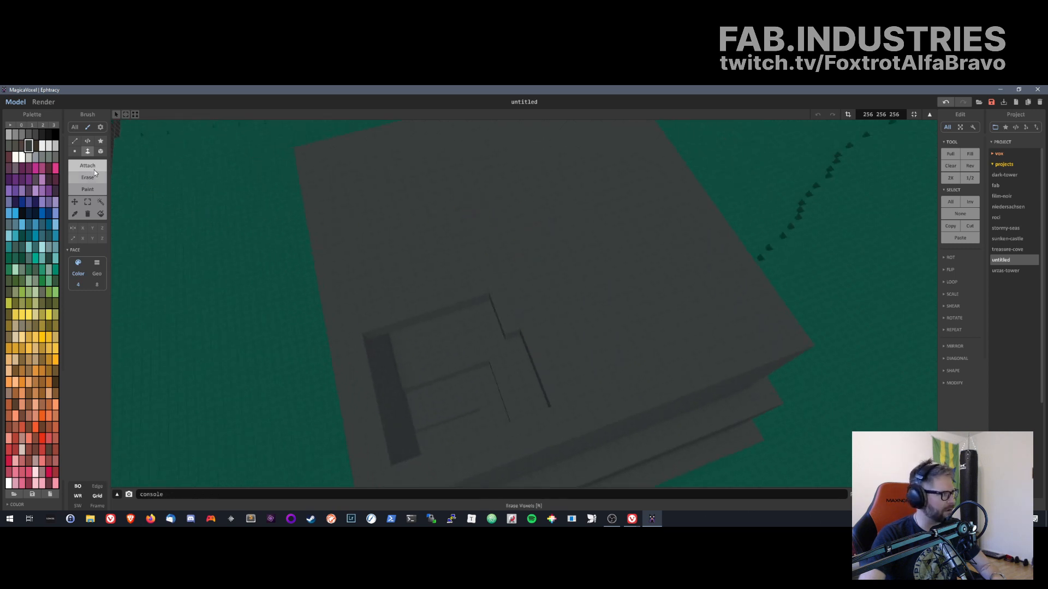
click(75, 152)
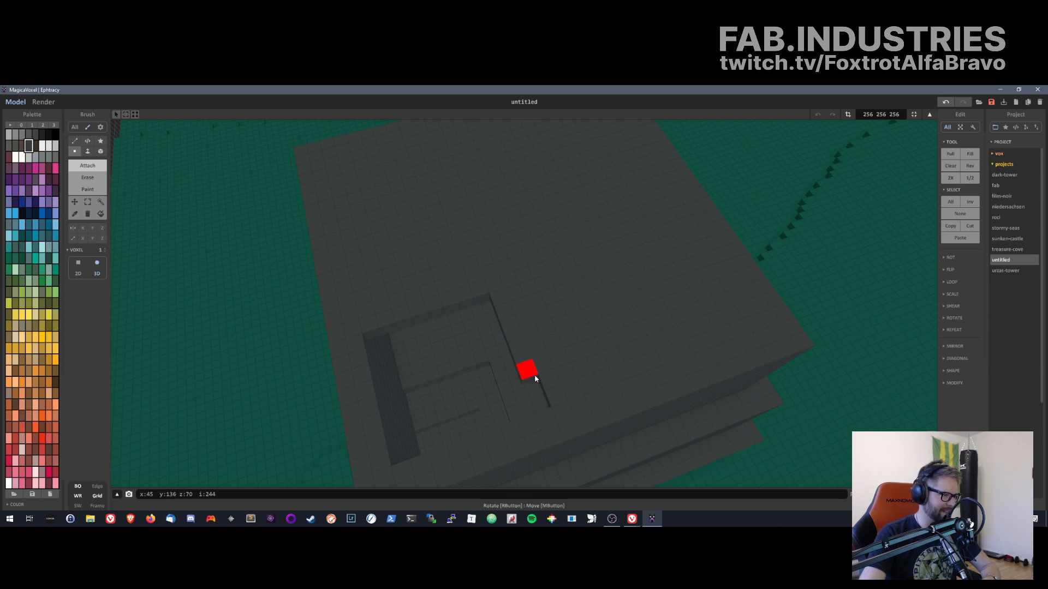
right_drag(533, 386, 621, 378)
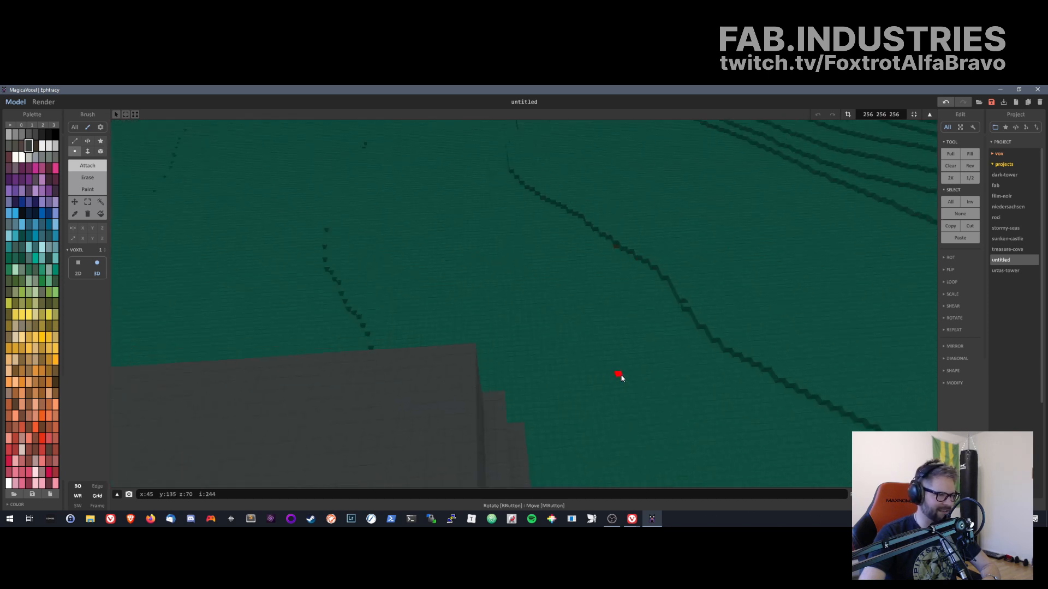
right_drag(506, 448, 529, 385)
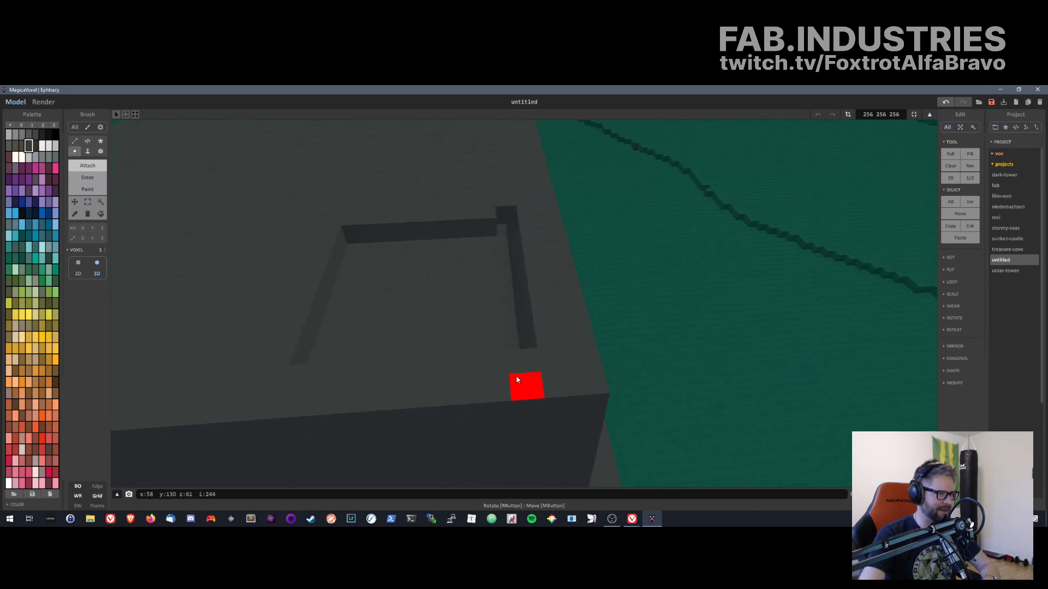
right_drag(506, 216, 503, 289)
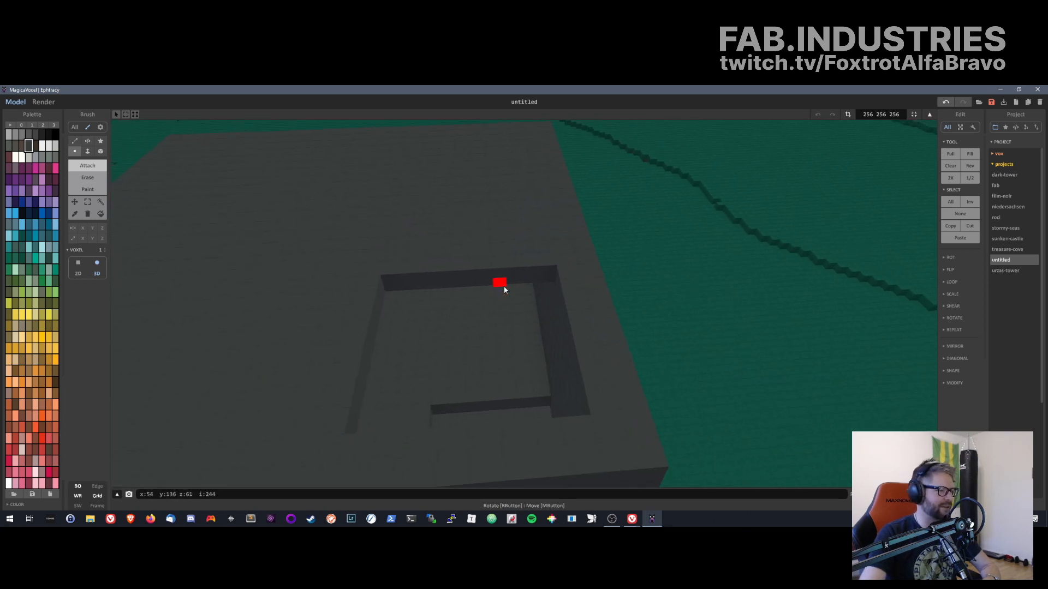
- Attach voxels at the next corner of the roof opening and extrude their faces to fill rows along the adjoining sides
click(517, 277)
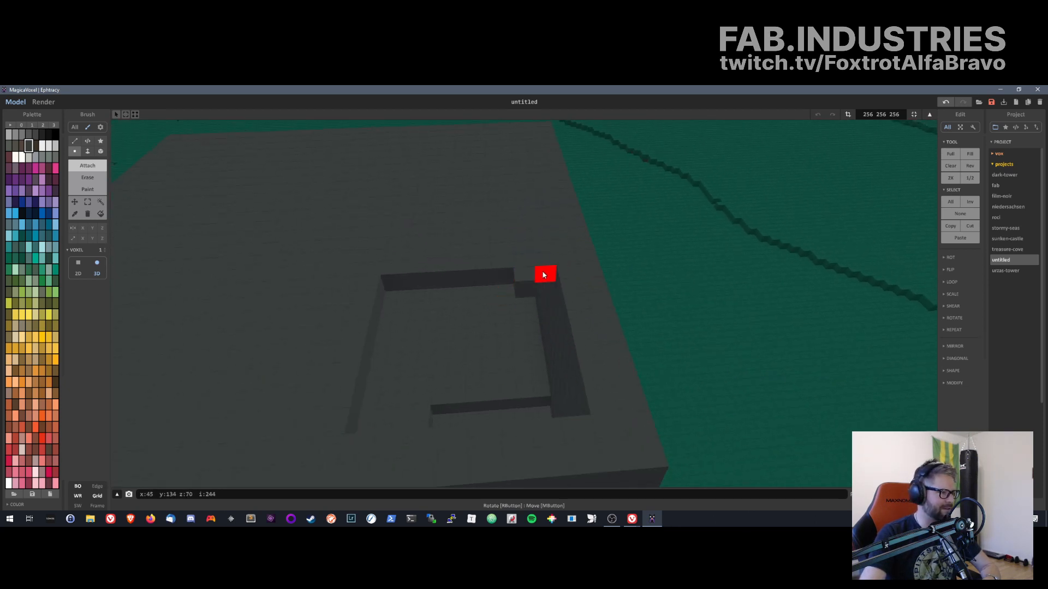
click(544, 274)
click(88, 153)
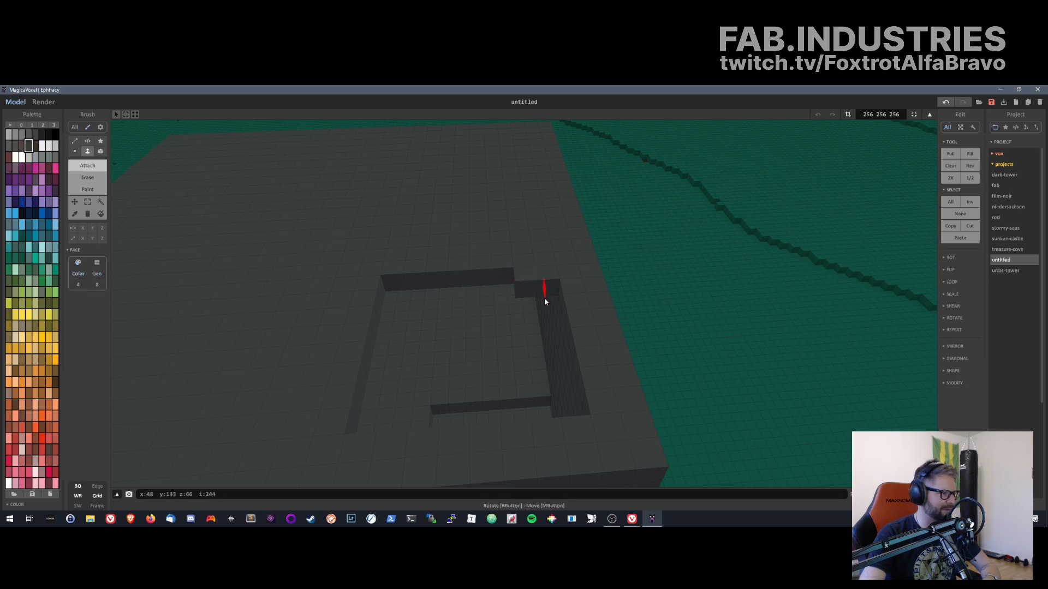
drag(527, 290, 552, 403)
right_drag(552, 403, 665, 319)
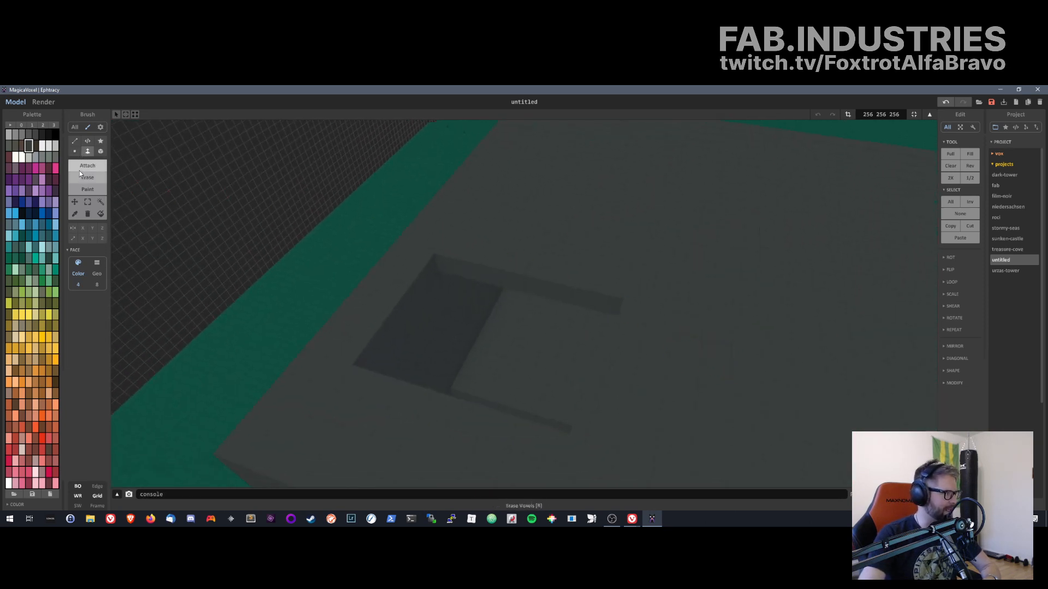
click(76, 152)
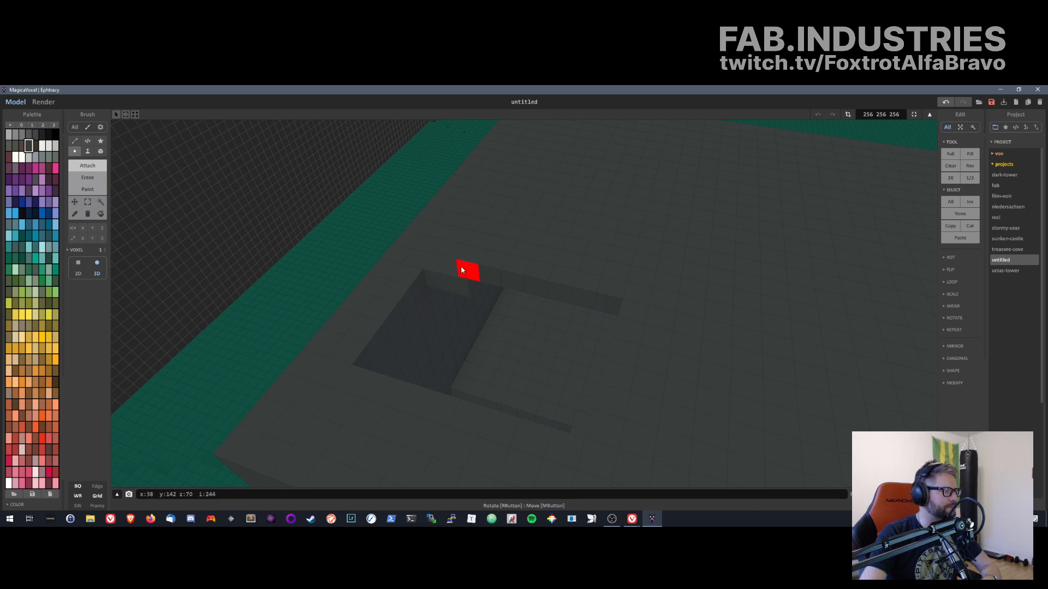
click(87, 152)
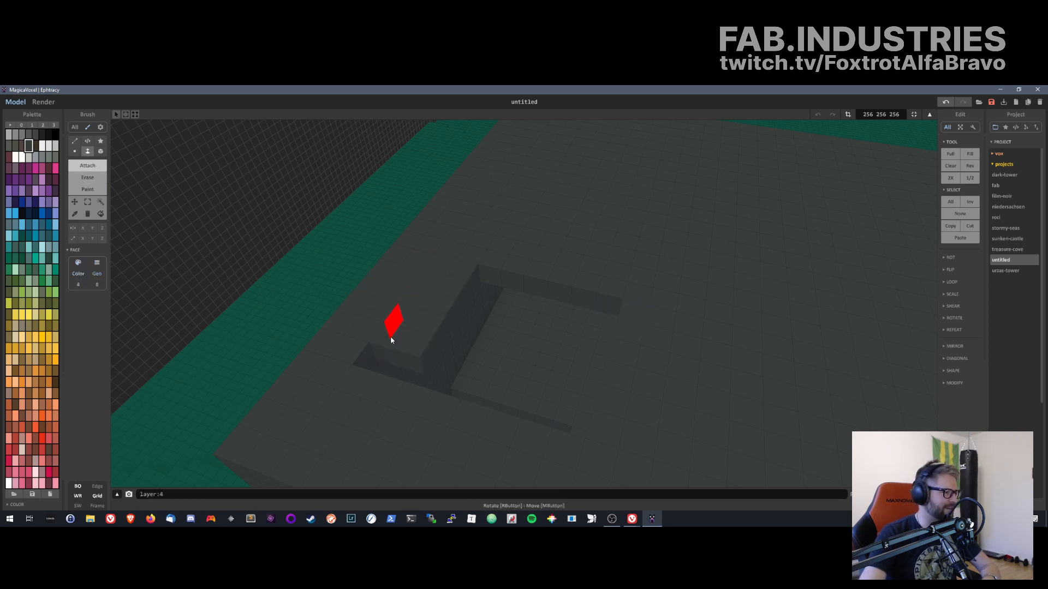
- Attach a raised row of voxels on the roof around the opening's outer corner, undoing a misplaced stroke
scroll(506, 369, up, 3)
right_drag(506, 370, 516, 420)
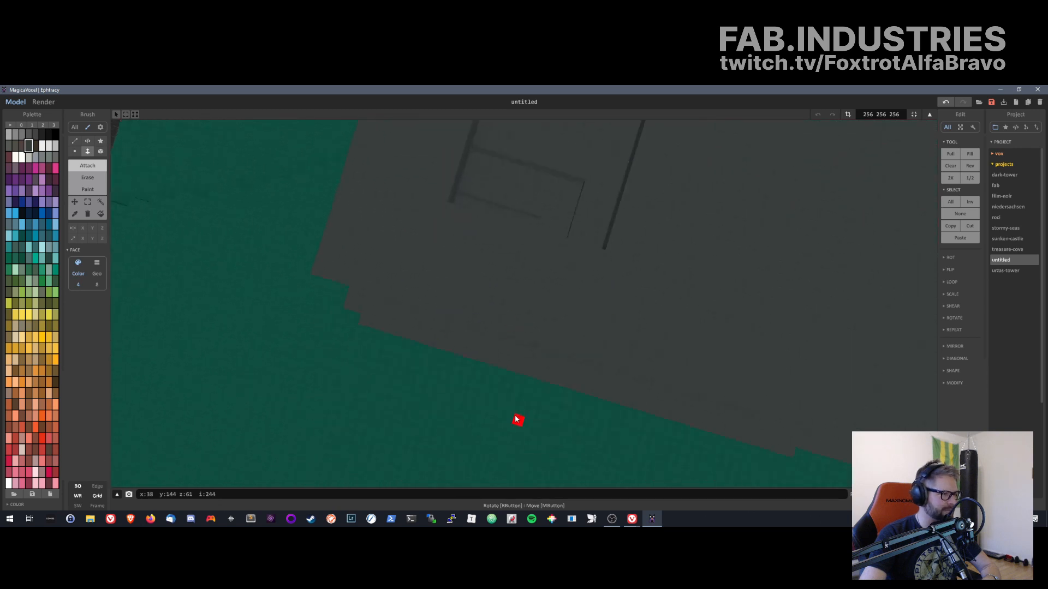
middle_drag(553, 278, 566, 308)
right_drag(565, 302, 559, 303)
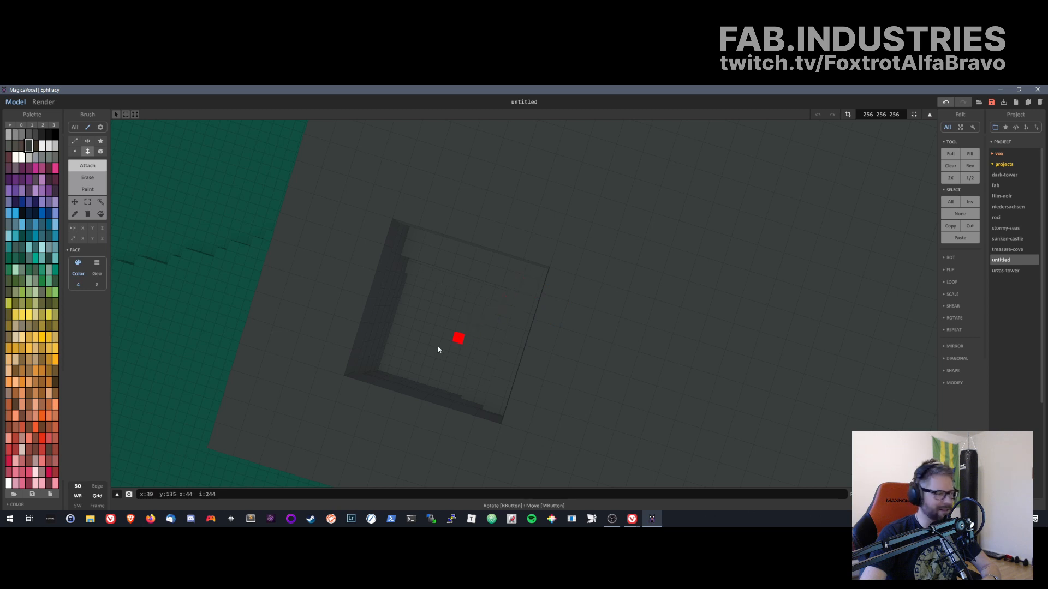
right_drag(437, 347, 411, 346)
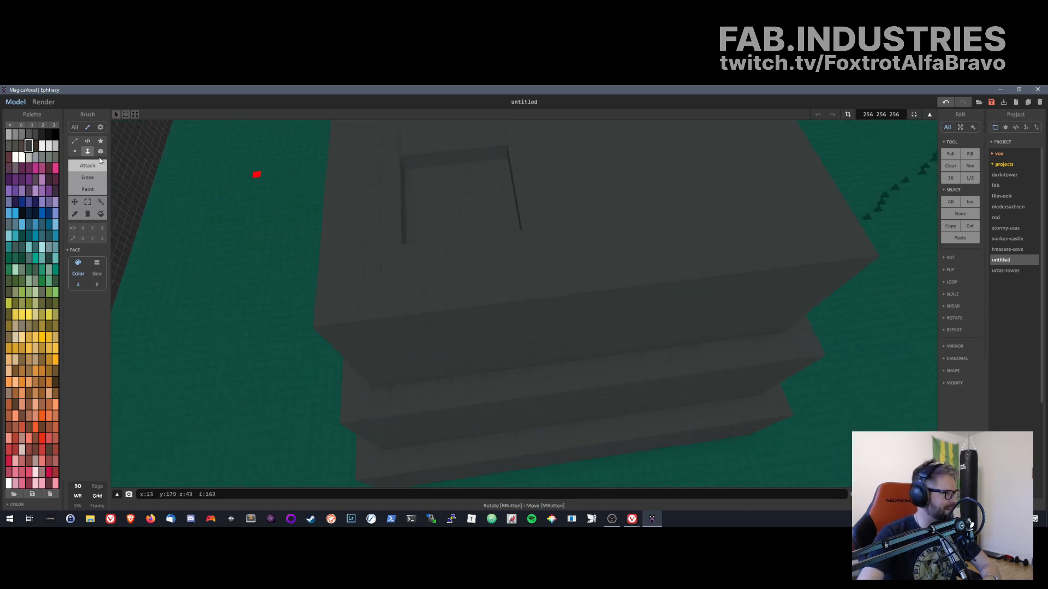
key(v)
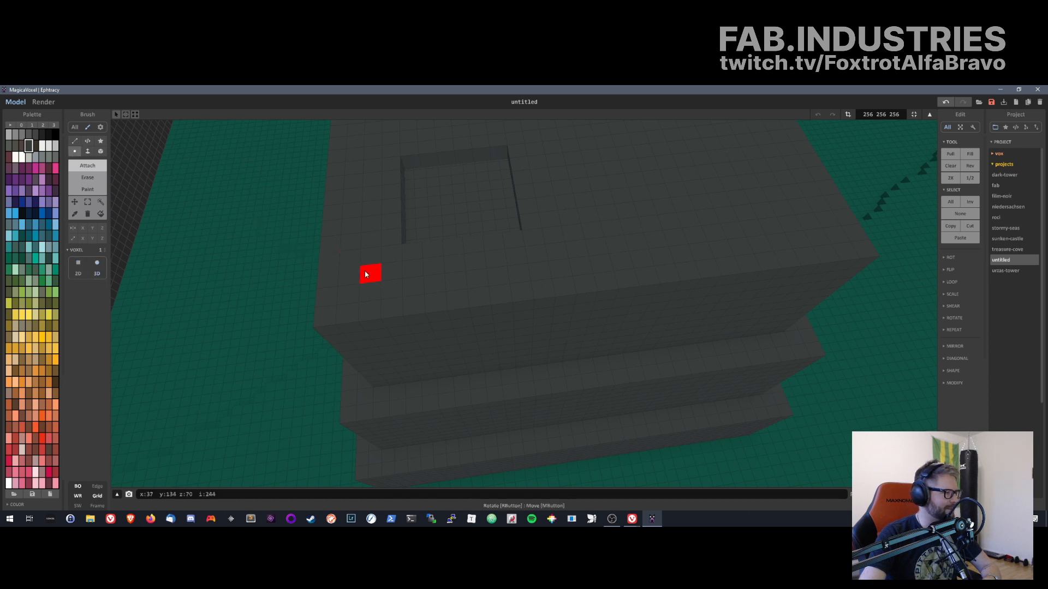
mouse_move(367, 274)
mouse_down()
mouse_move(369, 257)
mouse_move(367, 280)
mouse_up()
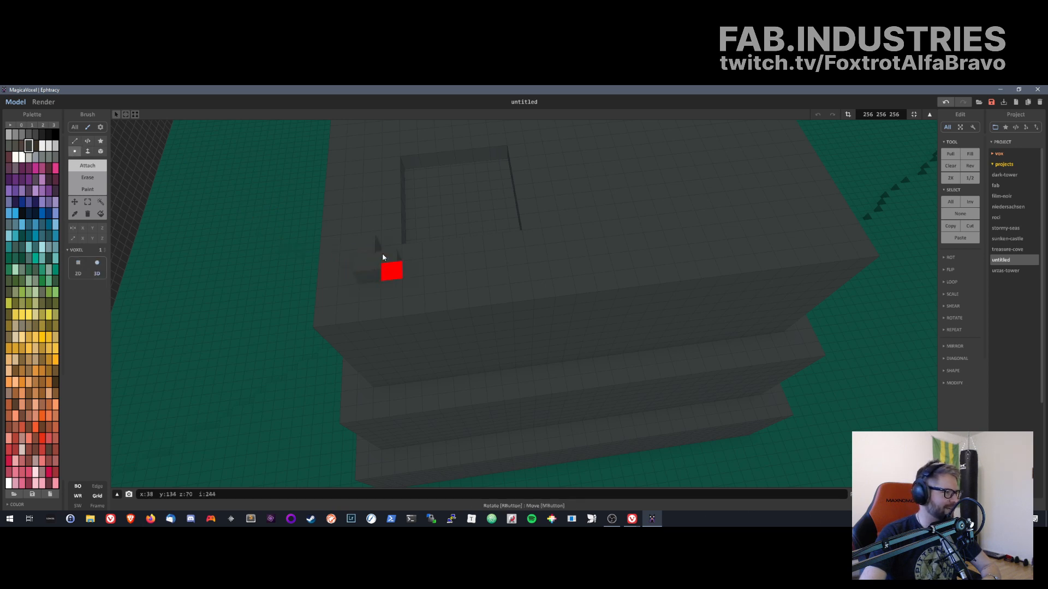
right_drag(385, 257, 407, 293)
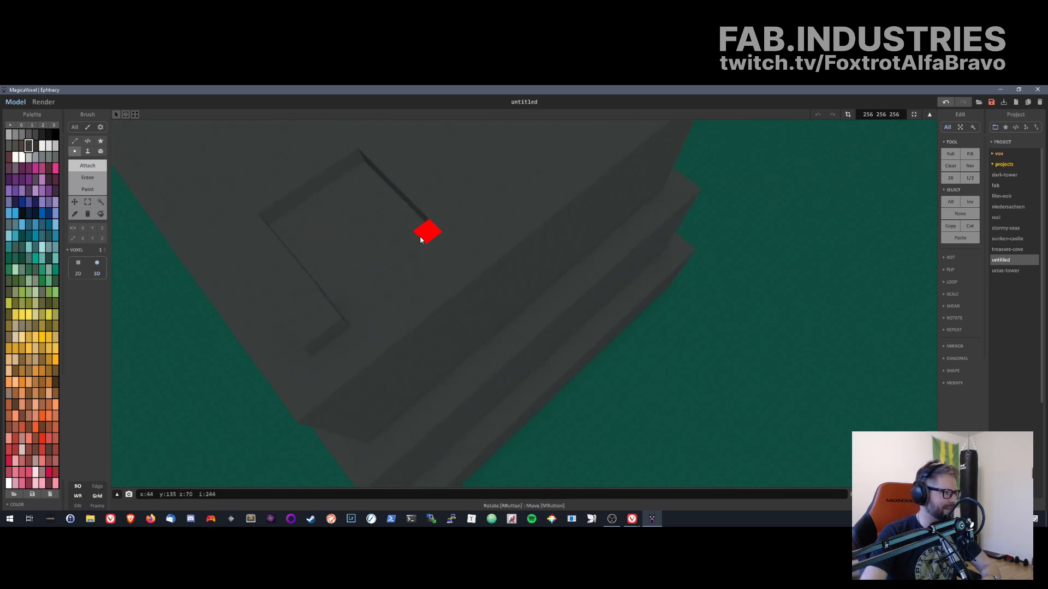
mouse_move(420, 239)
mouse_down()
mouse_move(322, 292)
mouse_move(360, 286)
mouse_move(362, 274)
mouse_move(372, 279)
mouse_move(415, 246)
mouse_move(353, 299)
mouse_move(294, 310)
mouse_up()
key(ctrl+z)
right_drag(293, 309, 339, 307)
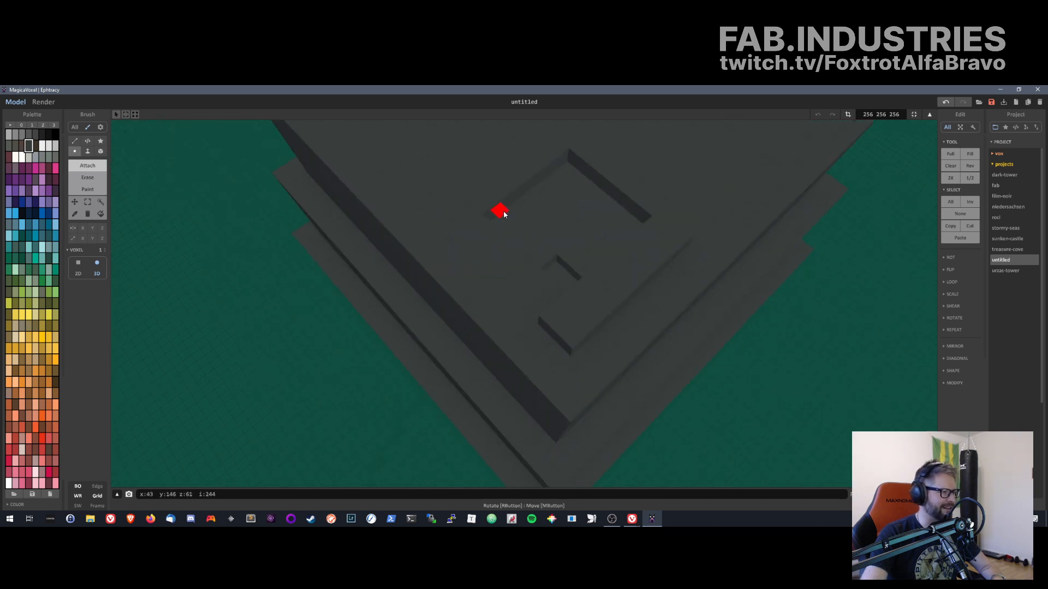
- Extend the raised voxel edging at both ends along the two outer sides of the roof opening
mouse_move(498, 253)
right_down()
mouse_move(495, 283)
mouse_move(486, 264)
right_up()
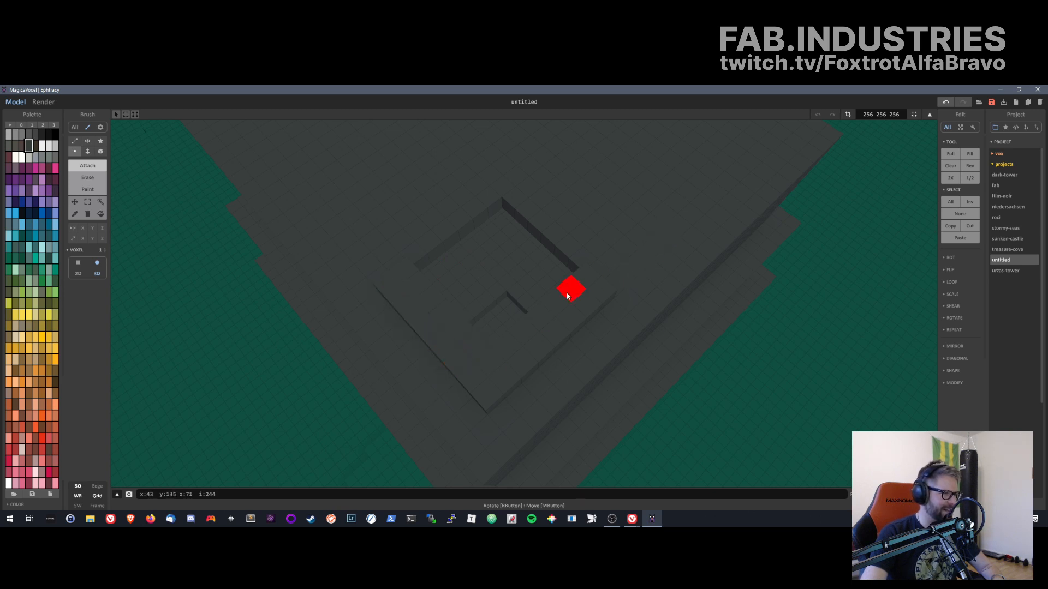
mouse_move(585, 273)
mouse_down()
mouse_move(482, 380)
mouse_move(552, 331)
mouse_up()
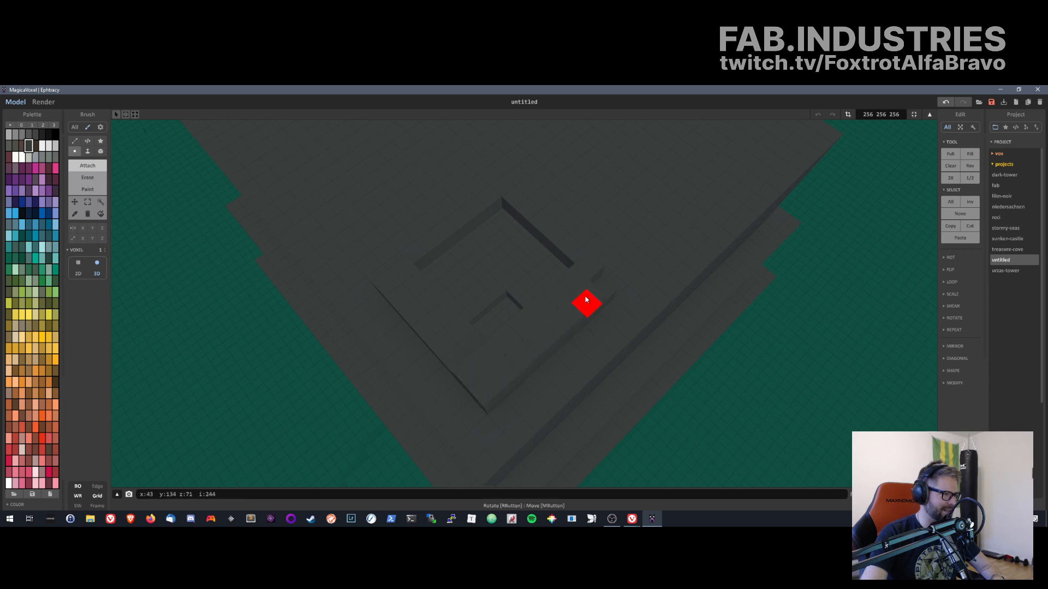
mouse_move(411, 253)
mouse_down()
mouse_move(419, 286)
mouse_move(458, 327)
mouse_move(458, 343)
mouse_move(364, 262)
mouse_up()
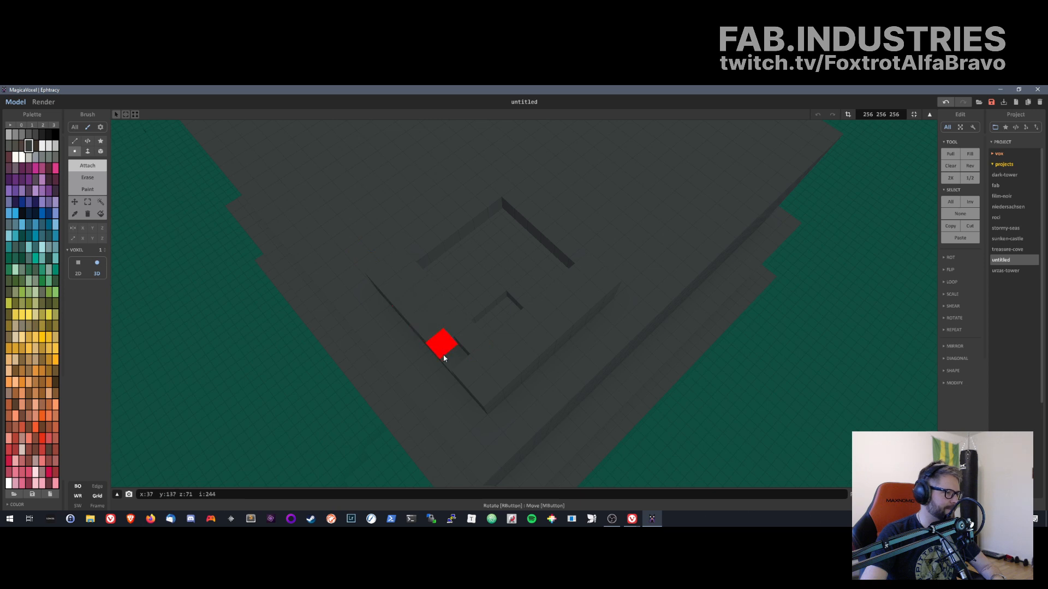
right_drag(451, 346, 358, 224)
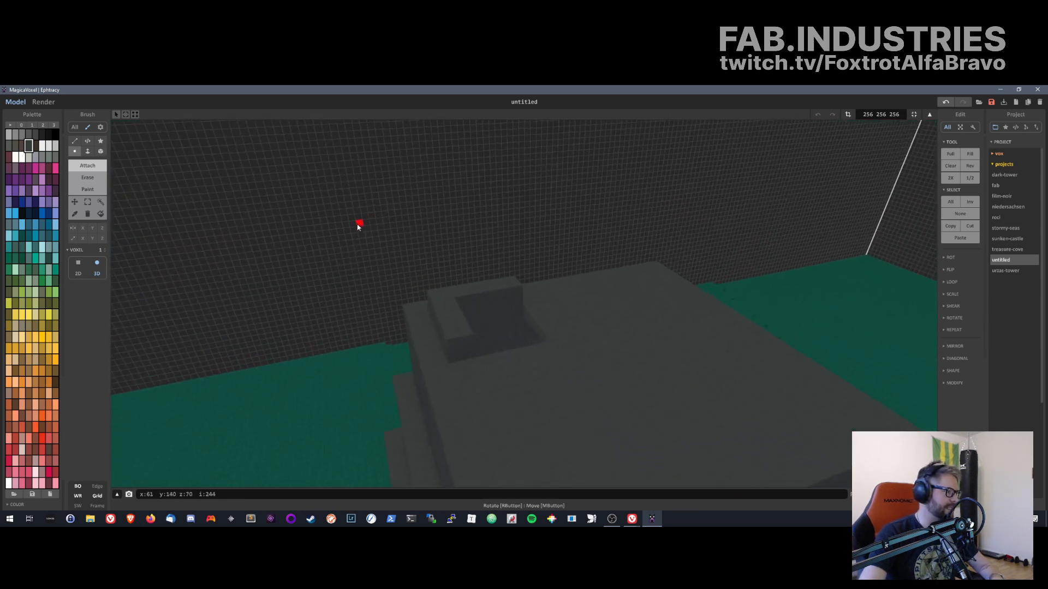
- Extrude the end faces of the raised edging along the two outer sides of the roof, stopping one ledge short of the roof edges
mouse_move(435, 287)
right_down()
mouse_move(424, 236)
mouse_move(423, 264)
right_up()
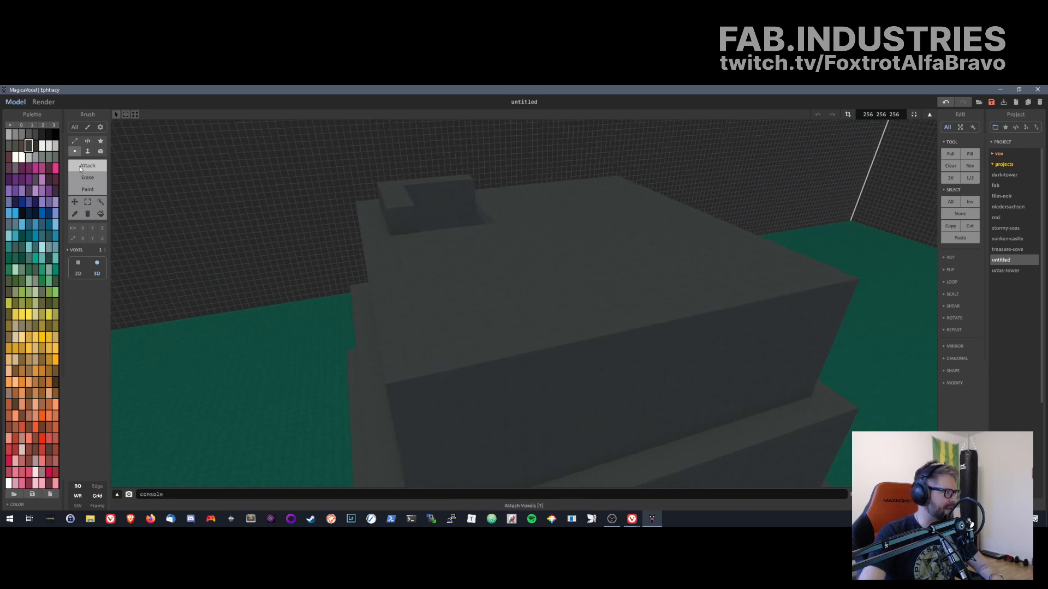
click(88, 151)
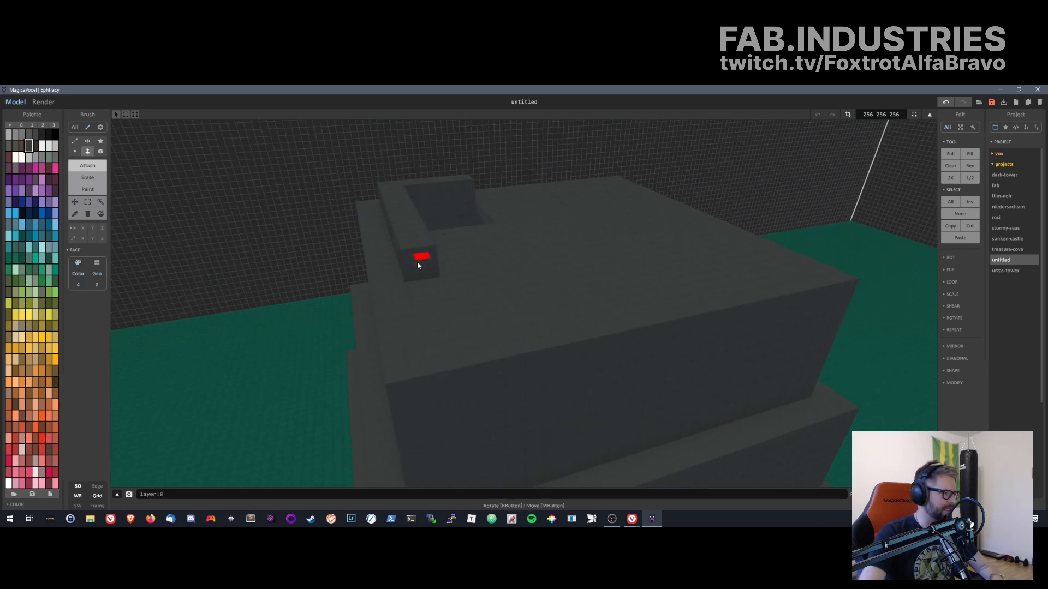
right_drag(678, 234, 391, 276)
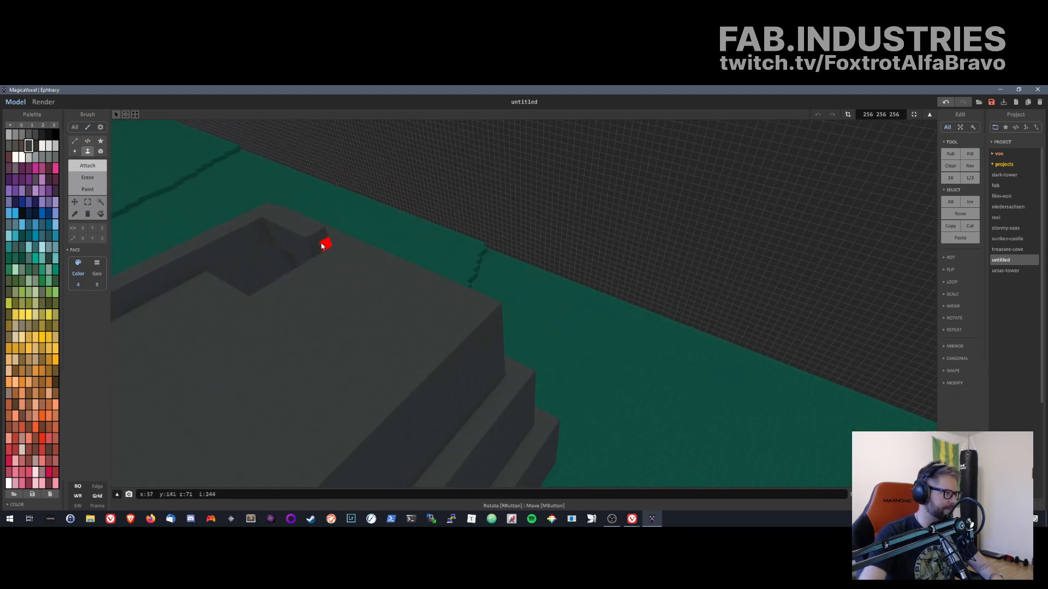
drag(322, 245, 437, 322)
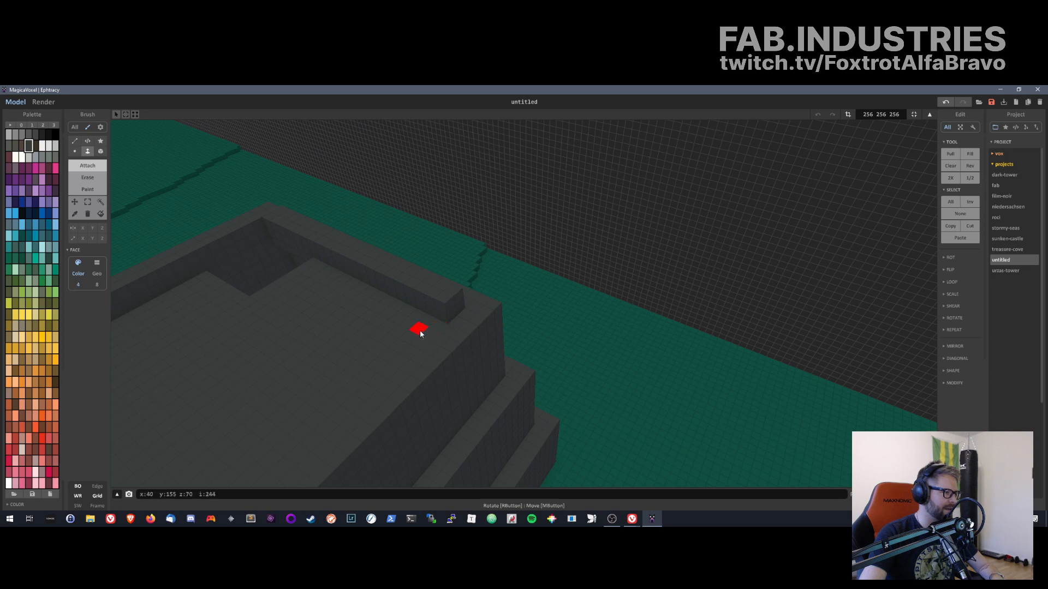
- Attach voxels on the inner side of both edging ends so the raised edging turns the corners
right_drag(420, 333, 484, 302)
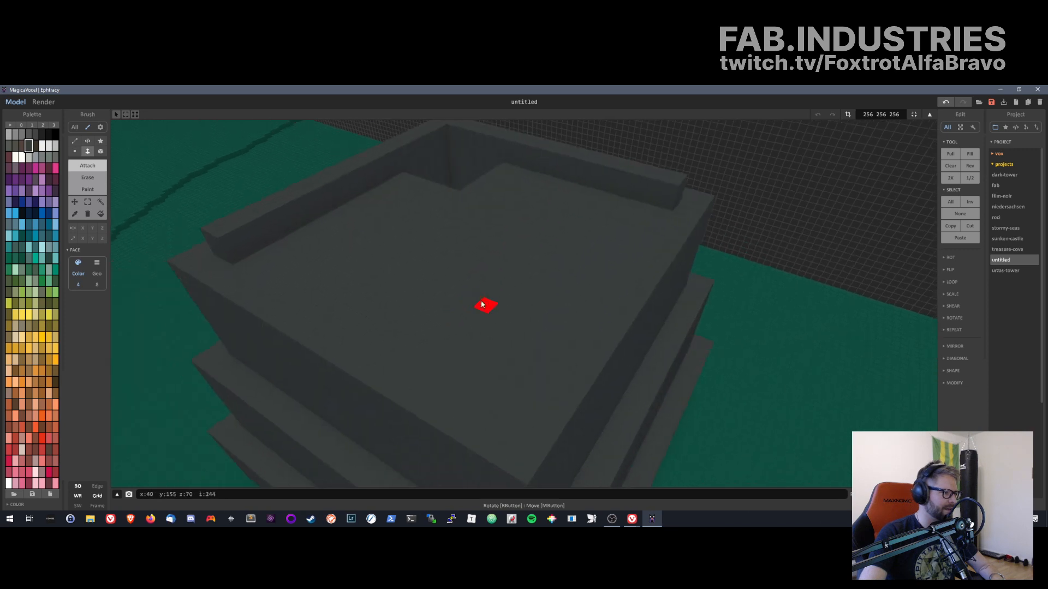
click(75, 152)
click(246, 252)
mouse_move(264, 247)
mouse_down()
mouse_move(251, 229)
mouse_move(238, 235)
mouse_up()
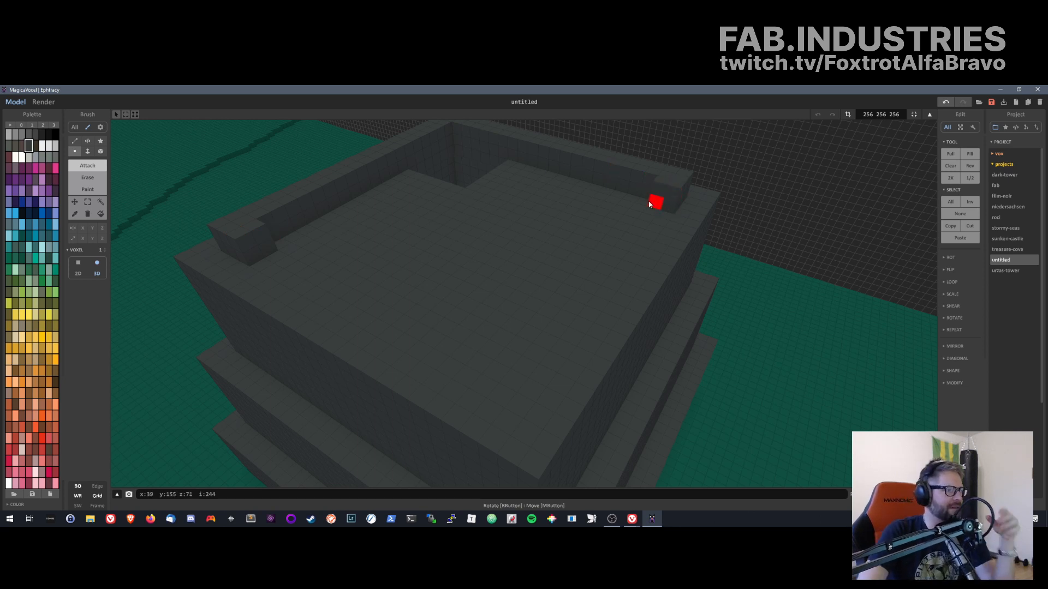
- Extrude the two corner faces along the remaining roof sides and fill the gap where they meet, closing the edging ring
click(88, 151)
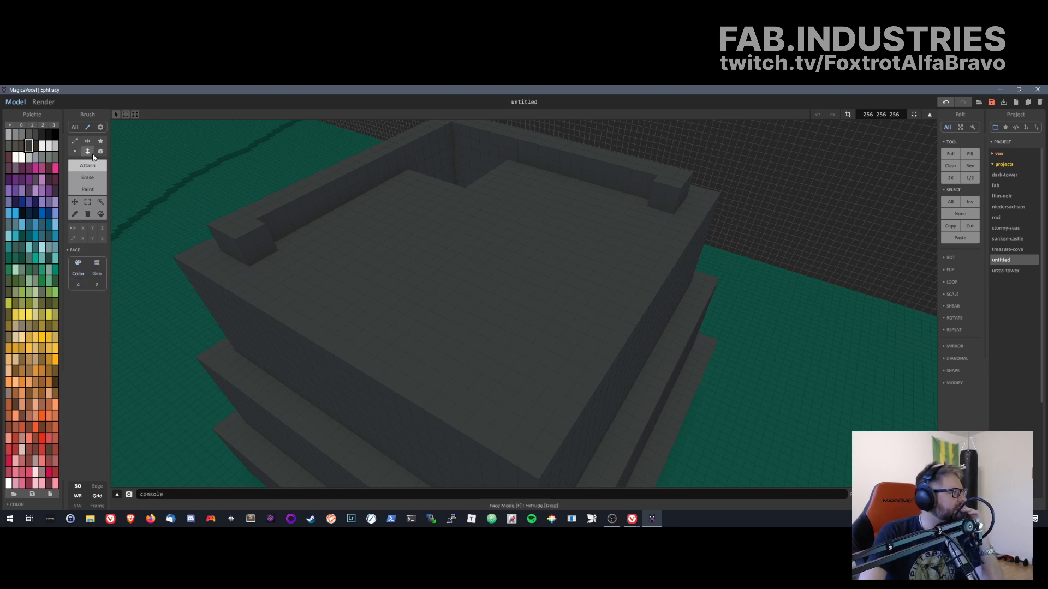
mouse_move(253, 253)
mouse_down()
mouse_move(444, 345)
mouse_move(476, 374)
mouse_up()
drag(660, 204, 504, 351)
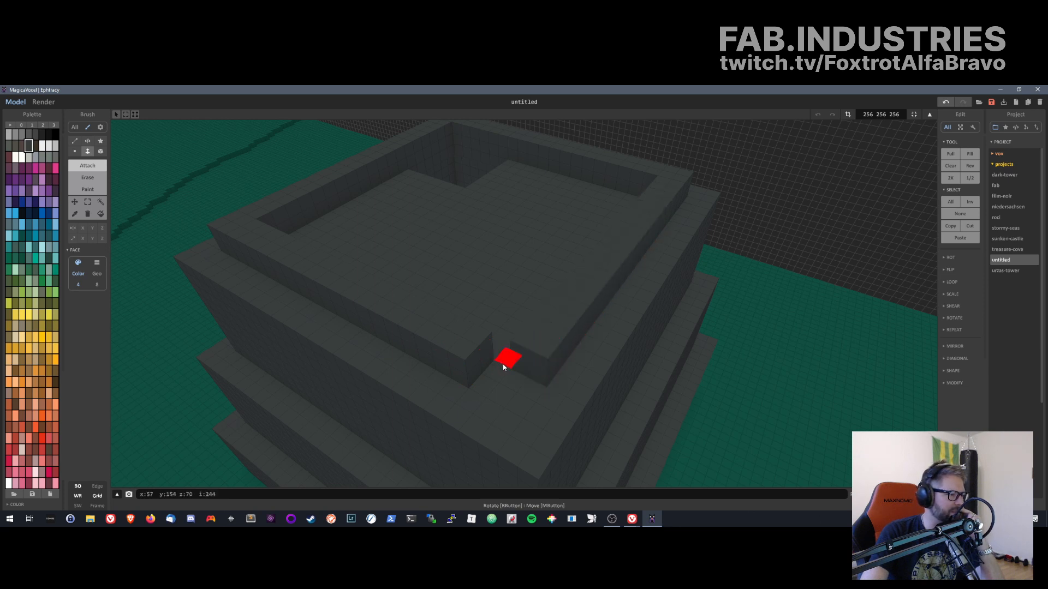
click(475, 377)
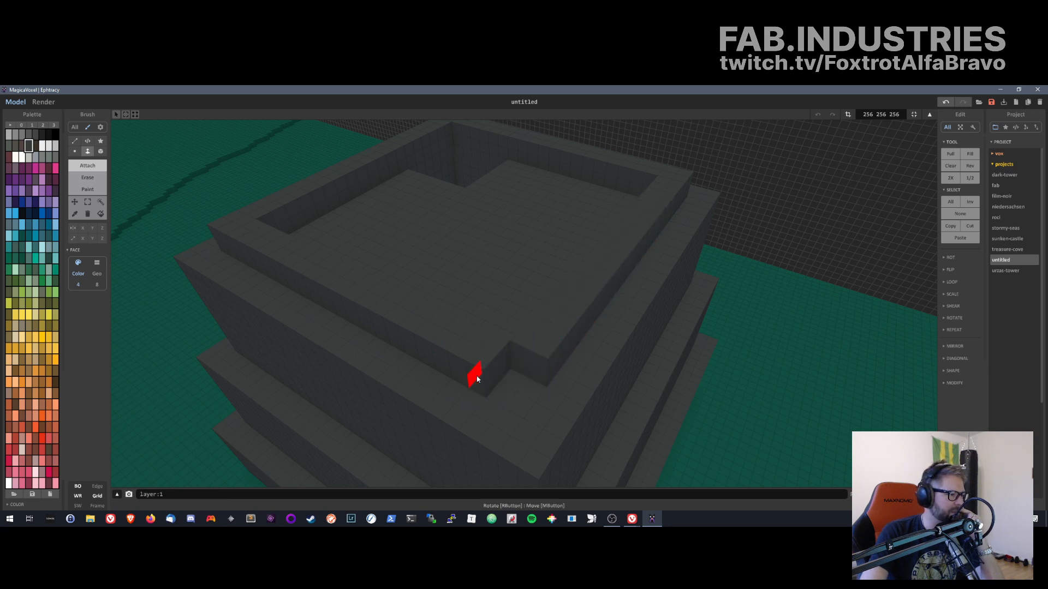
click(502, 397)
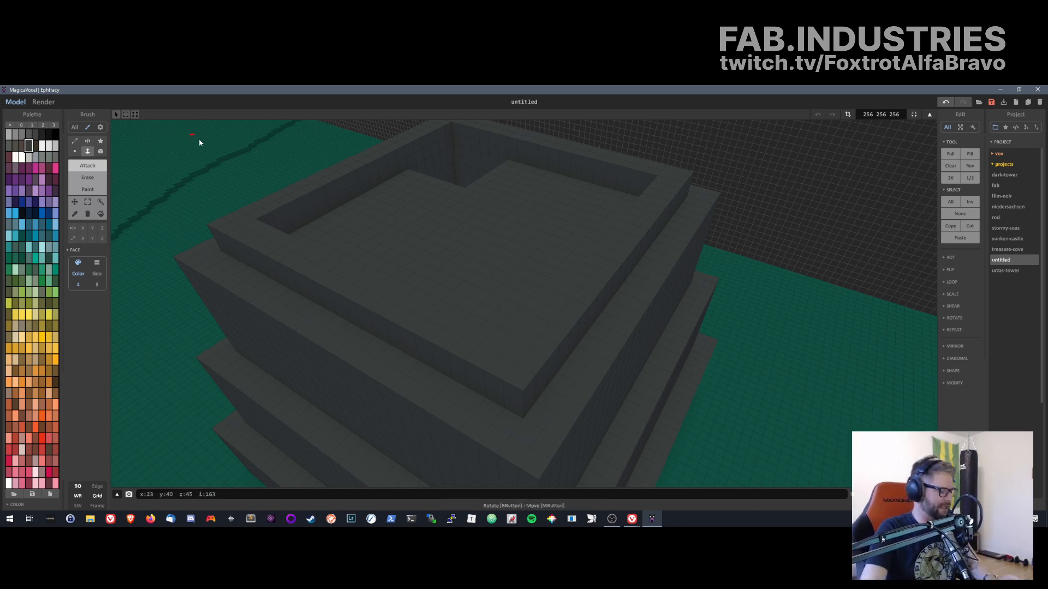
- Try extruding the closed edging's top face upward into tall storey walls, and undo the extrusion
scroll(398, 232, down, 3)
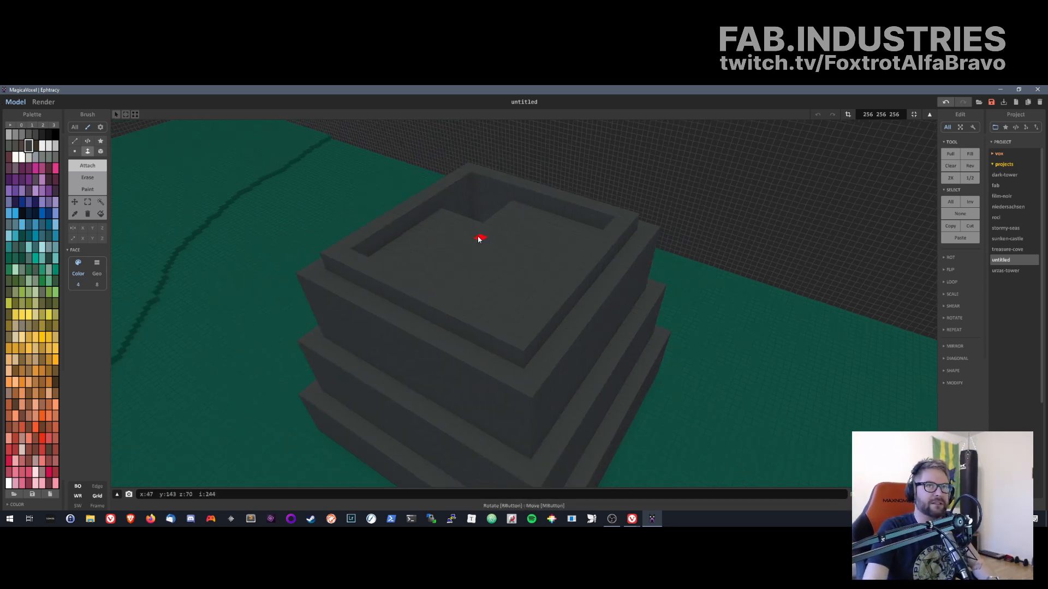
right_drag(478, 238, 486, 319)
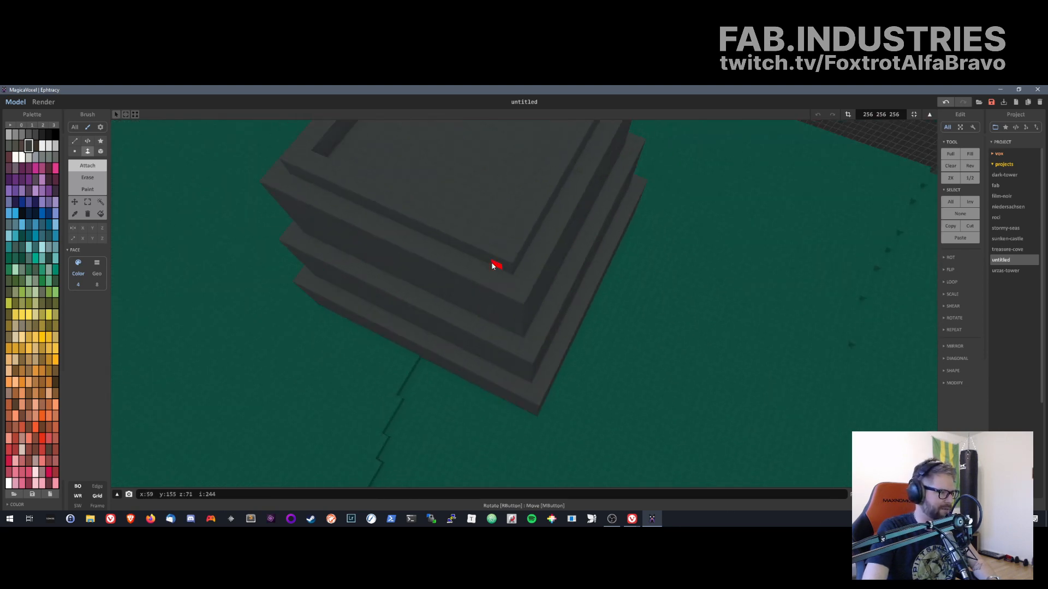
scroll(485, 239, up, 2)
scroll(467, 241, down, 4)
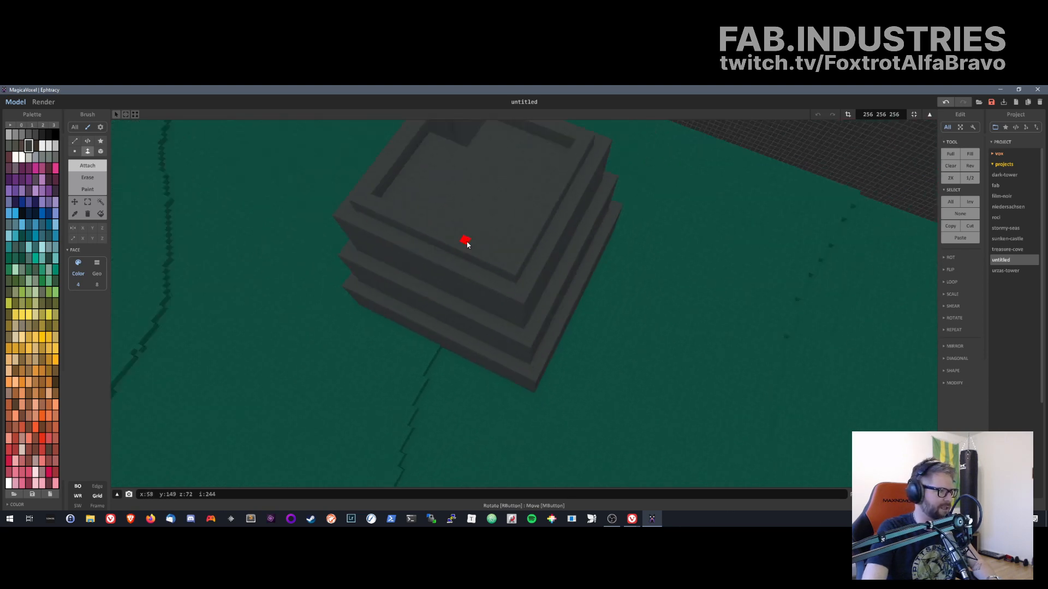
middle_drag(454, 219, 460, 228)
right_drag(459, 230, 442, 278)
scroll(503, 304, up, 4)
right_drag(502, 304, 608, 344)
scroll(557, 367, up, 3)
scroll(608, 336, up, 3)
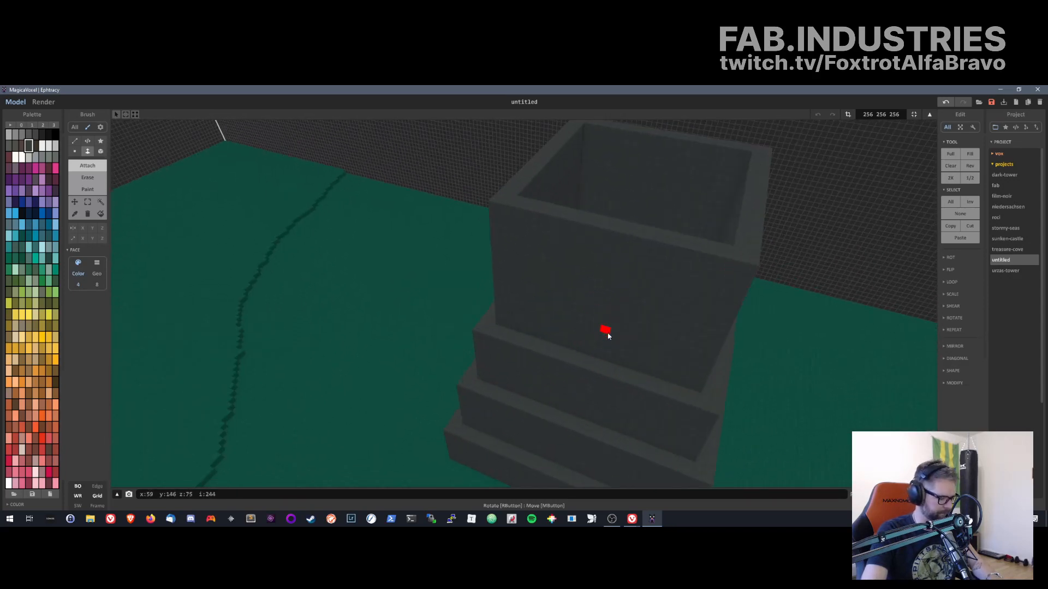
key(ctrl+z)
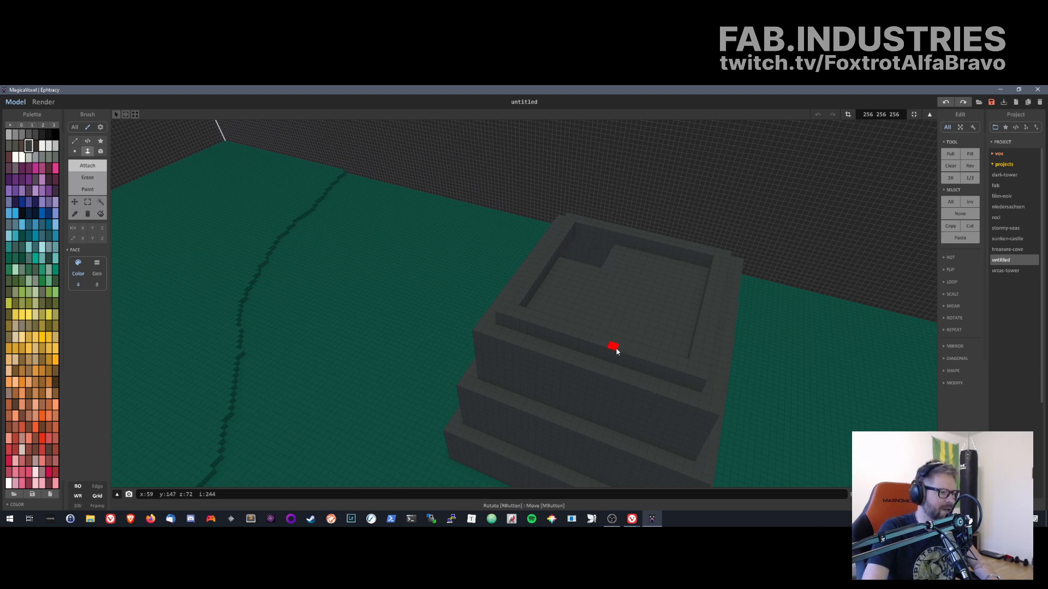
- Extrude the edging's top face upward by seven voxel layers to form the walls of a new storey
click(615, 347)
click(615, 344)
click(610, 330)
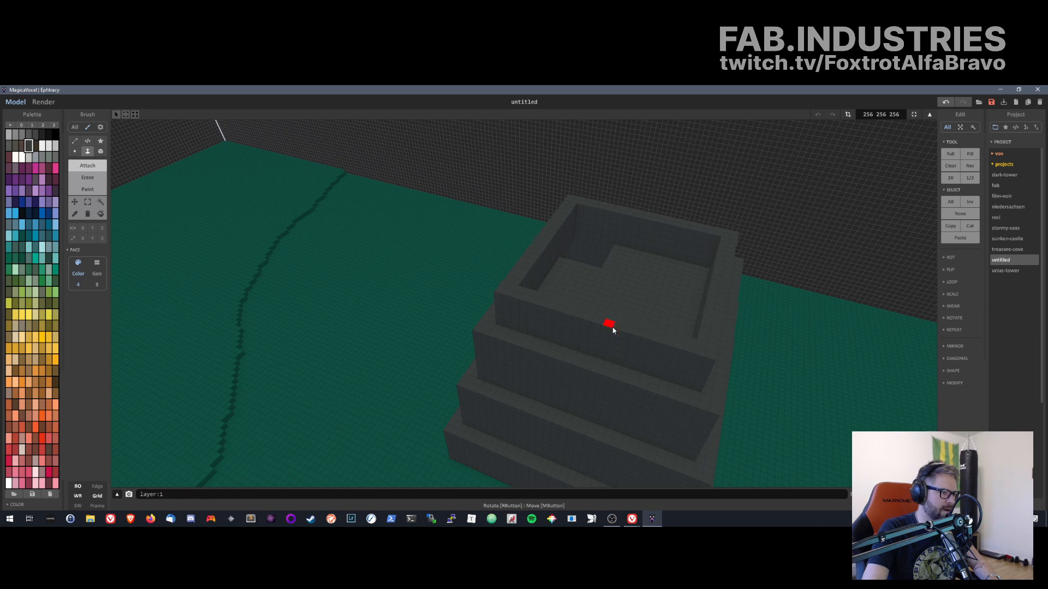
click(613, 324)
click(610, 318)
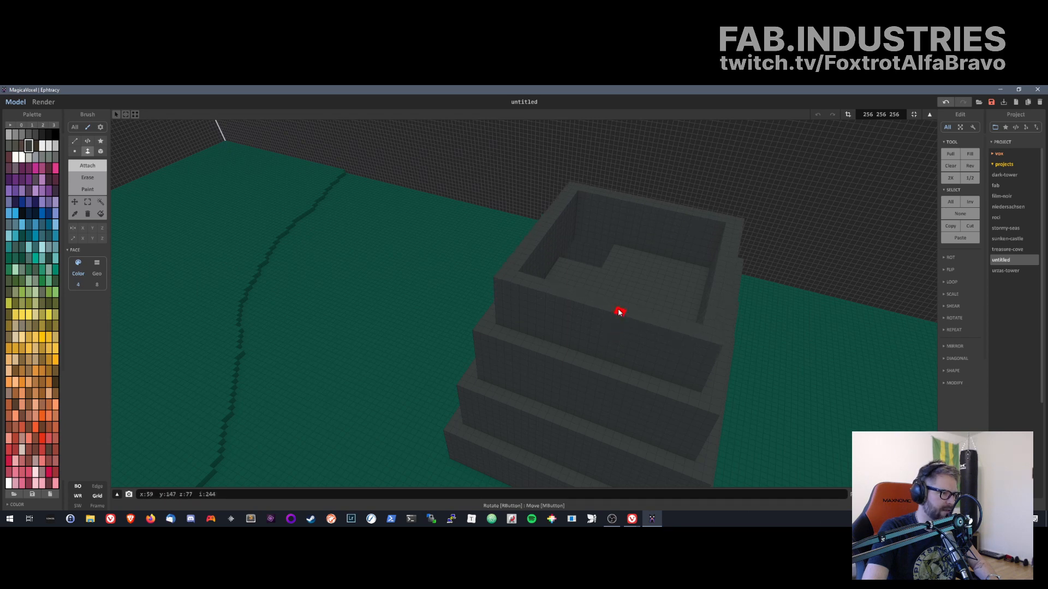
click(622, 306)
click(627, 304)
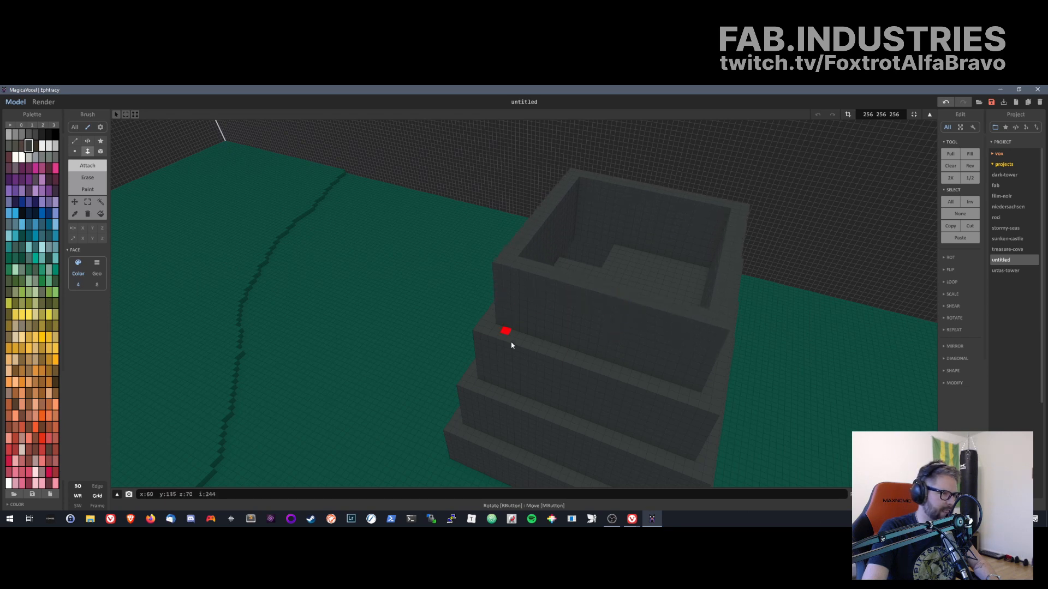
- Attach a row of voxels along the top inside edge of one wall, undoing a misplaced stroke, and extrude it across to roof the storey
right_drag(511, 344, 543, 390)
mouse_move(559, 200)
right_down()
mouse_move(566, 346)
mouse_move(573, 281)
mouse_move(435, 236)
right_up()
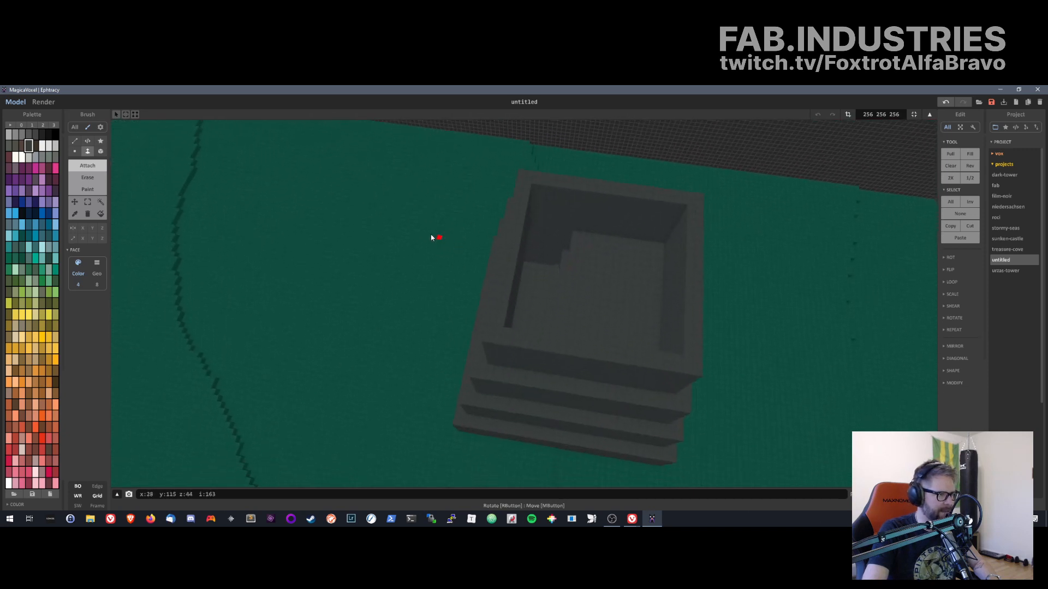
click(75, 151)
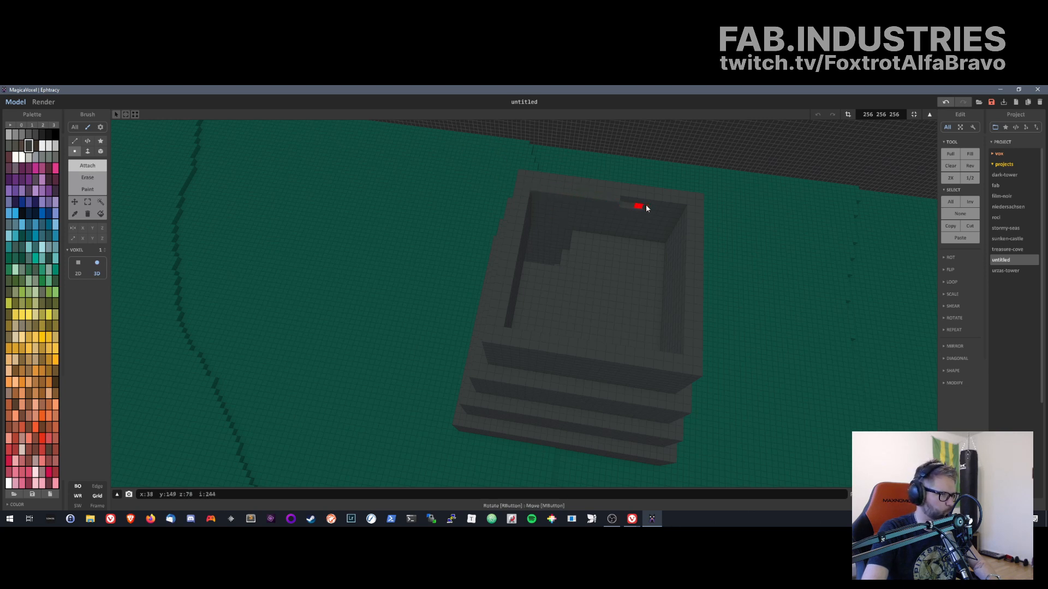
key(ctrl+z)
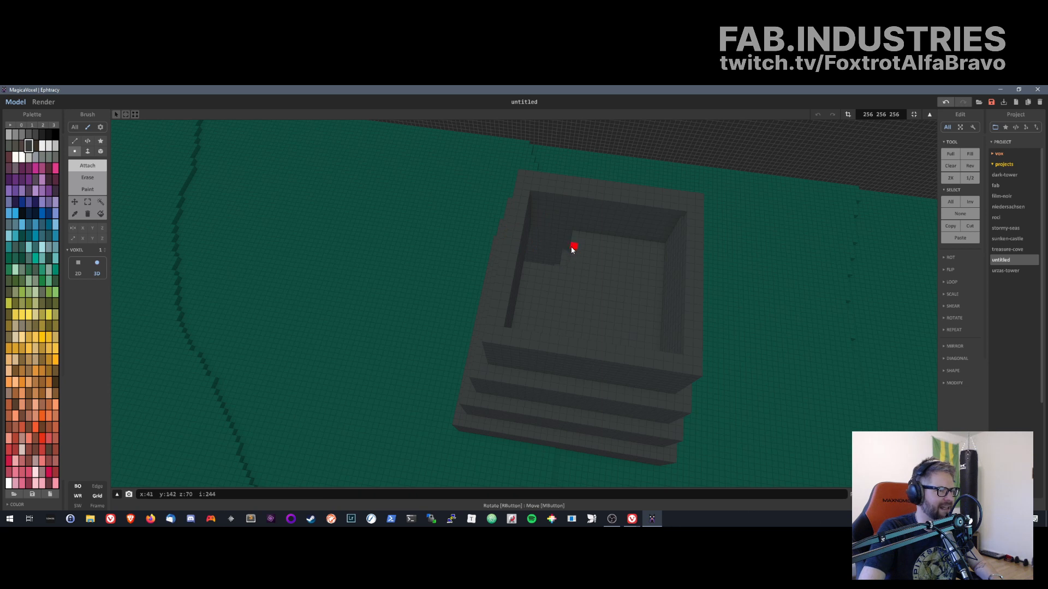
click(87, 151)
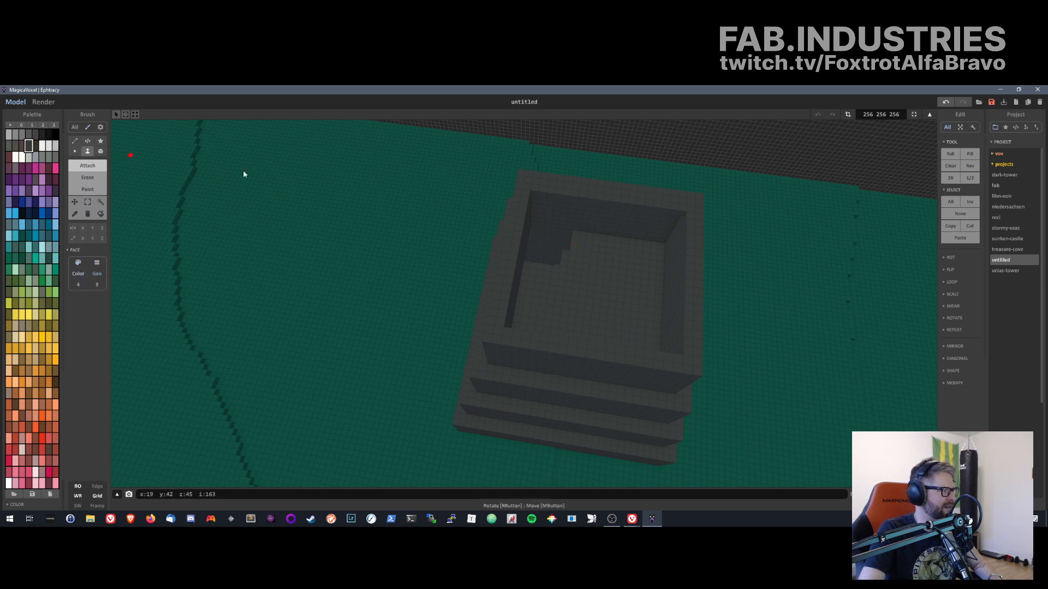
drag(592, 196, 564, 335)
- Erase an opening of about 5 by 5 voxels in the new roof, set in from one corner
right_drag(564, 335, 523, 297)
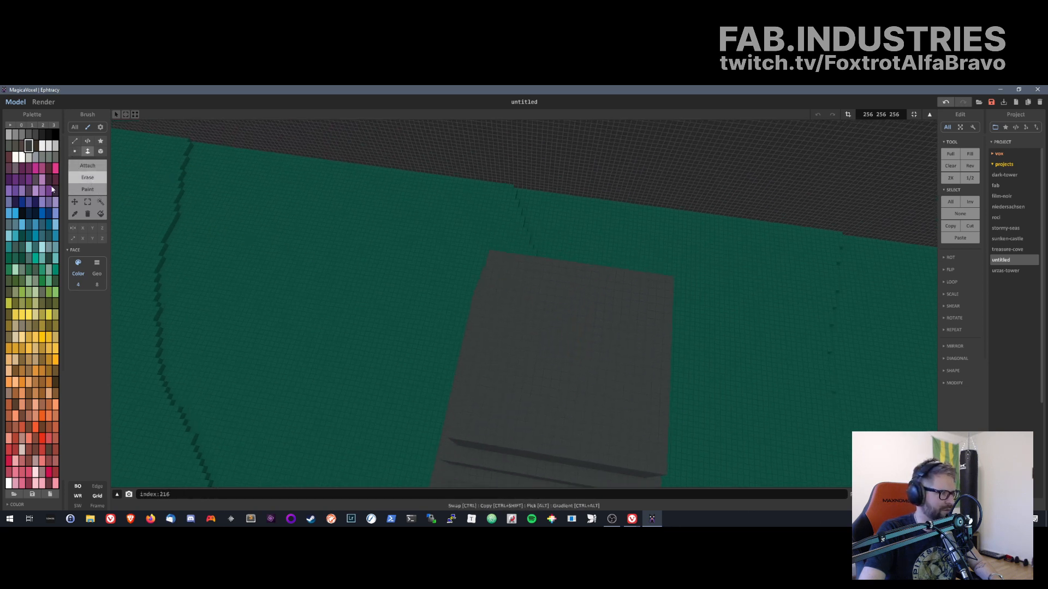
click(75, 151)
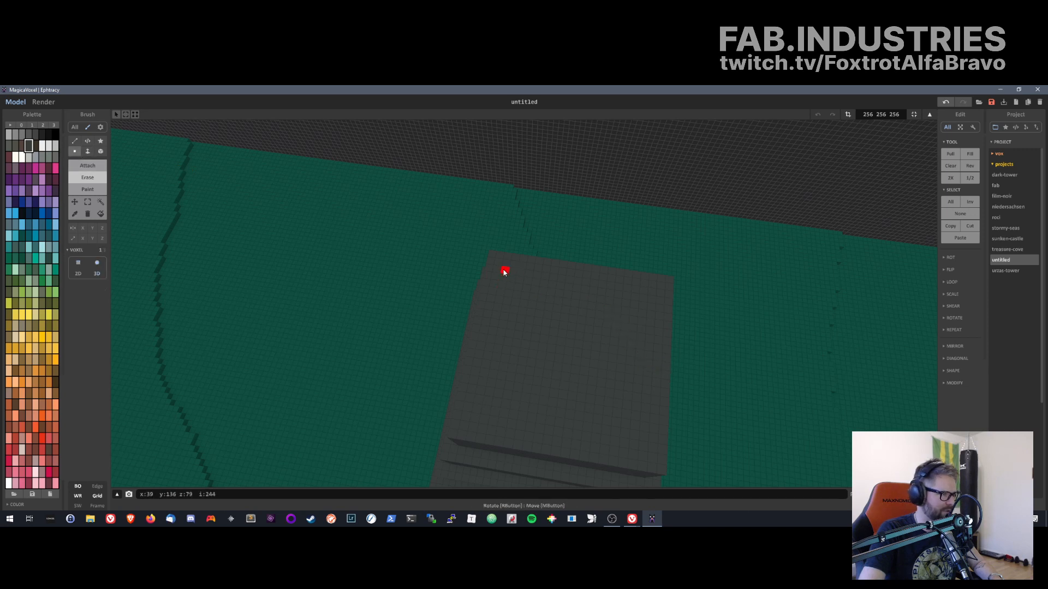
mouse_move(504, 272)
mouse_down()
mouse_move(501, 283)
mouse_move(528, 282)
mouse_move(521, 295)
mouse_move(534, 307)
mouse_up()
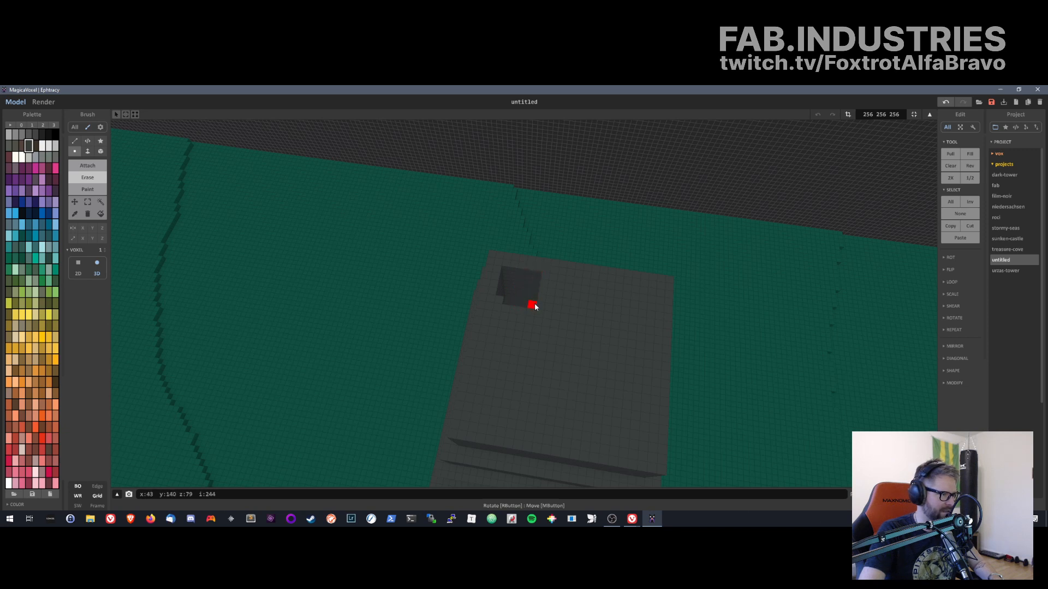
- Attach a raised layer of voxels on the roof around the opening's outer corner
right_drag(500, 304, 512, 391)
right_drag(551, 222, 558, 317)
right_drag(558, 316, 562, 284)
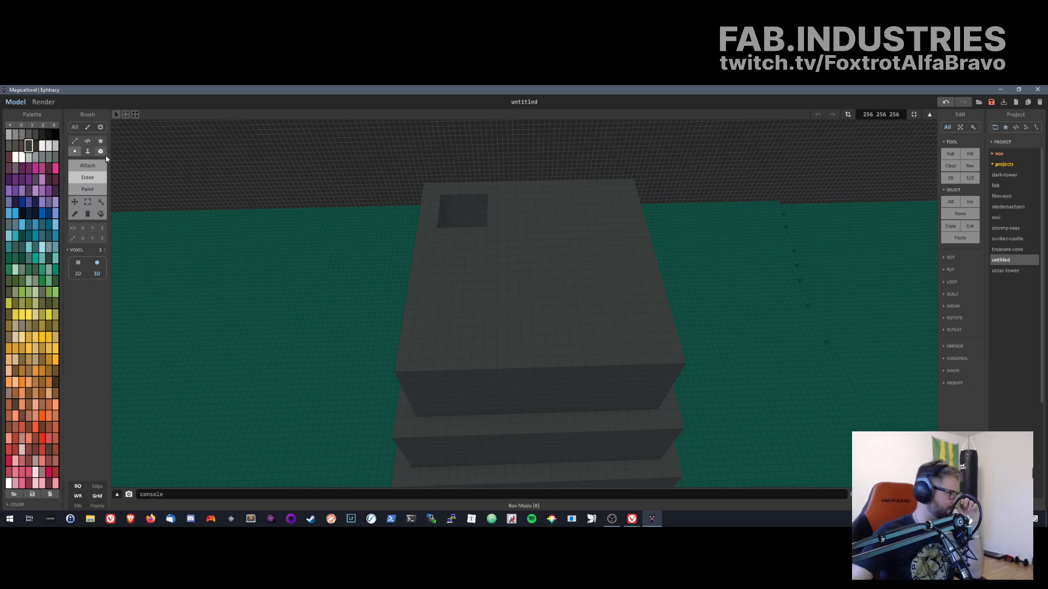
click(87, 154)
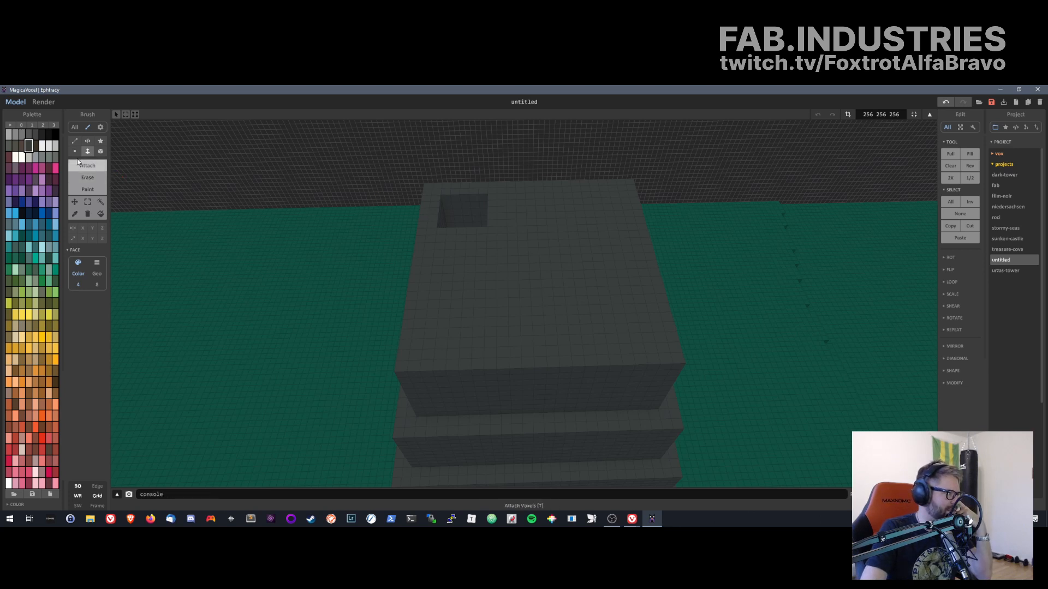
key(v)
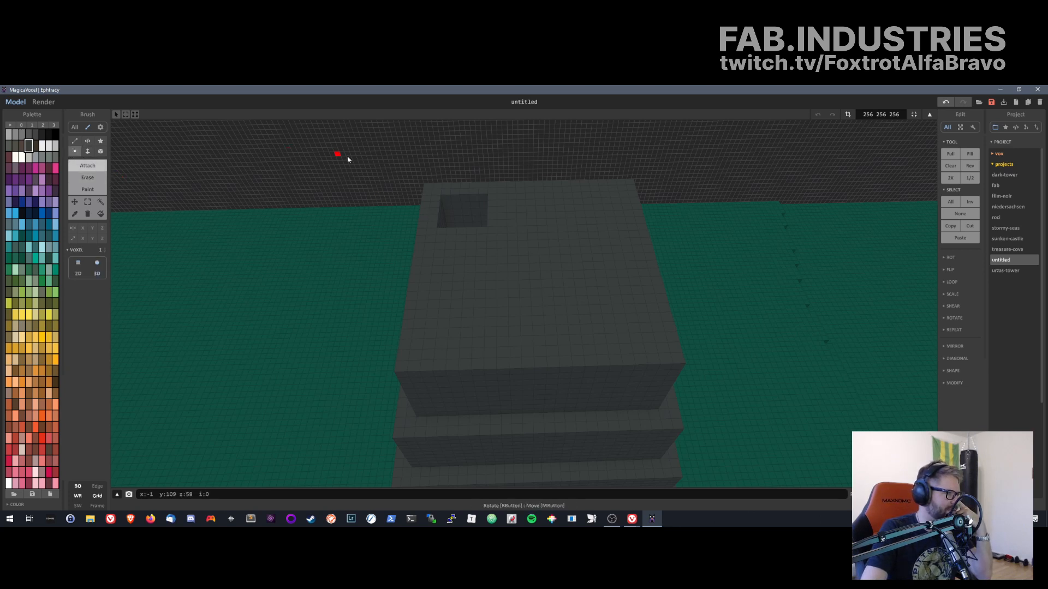
click(427, 186)
click(436, 186)
click(437, 192)
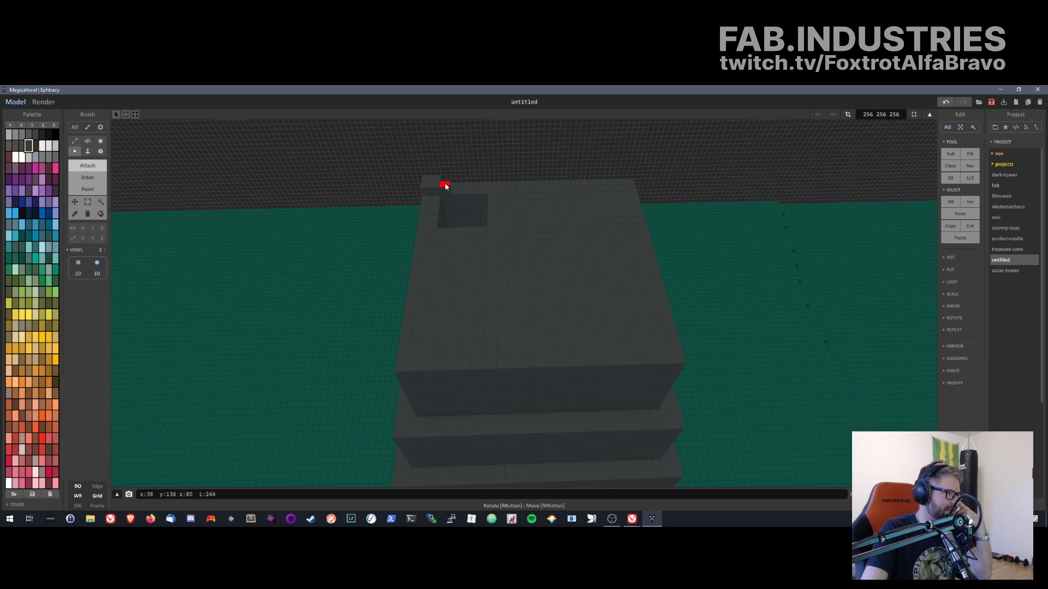
click(443, 182)
click(424, 197)
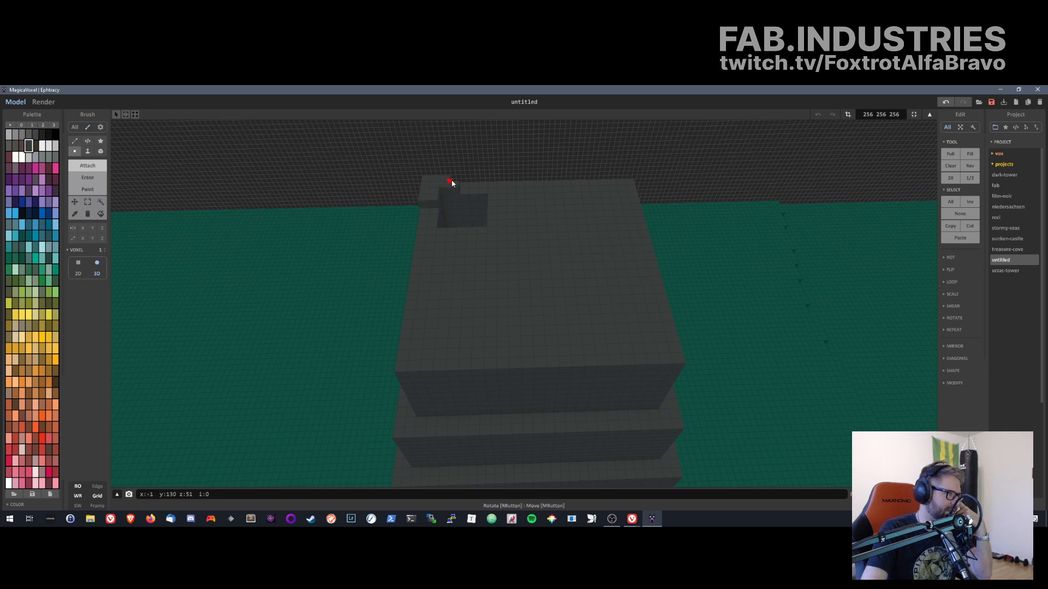
- Stack a second layer of voxels on top of the raised corner edging beside the roof opening
right_drag(460, 180, 433, 194)
click(365, 224)
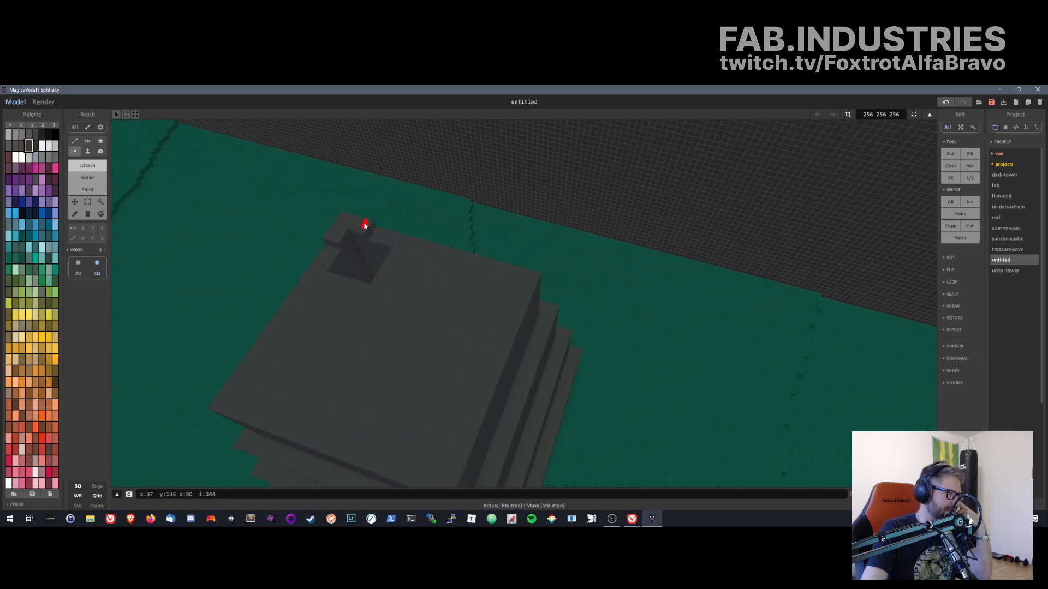
click(344, 218)
click(339, 224)
click(343, 223)
click(350, 216)
click(350, 217)
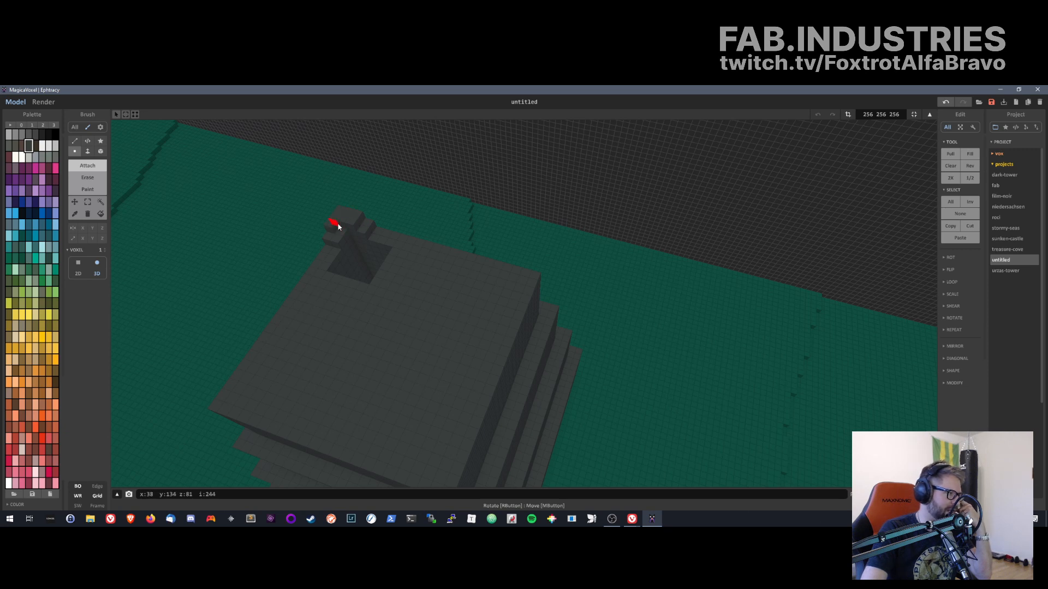
- Extrude the raised corner edging along both adjoining roof edges to form two low walls, undoing a misplaced stroke in between
right_drag(350, 238, 417, 215)
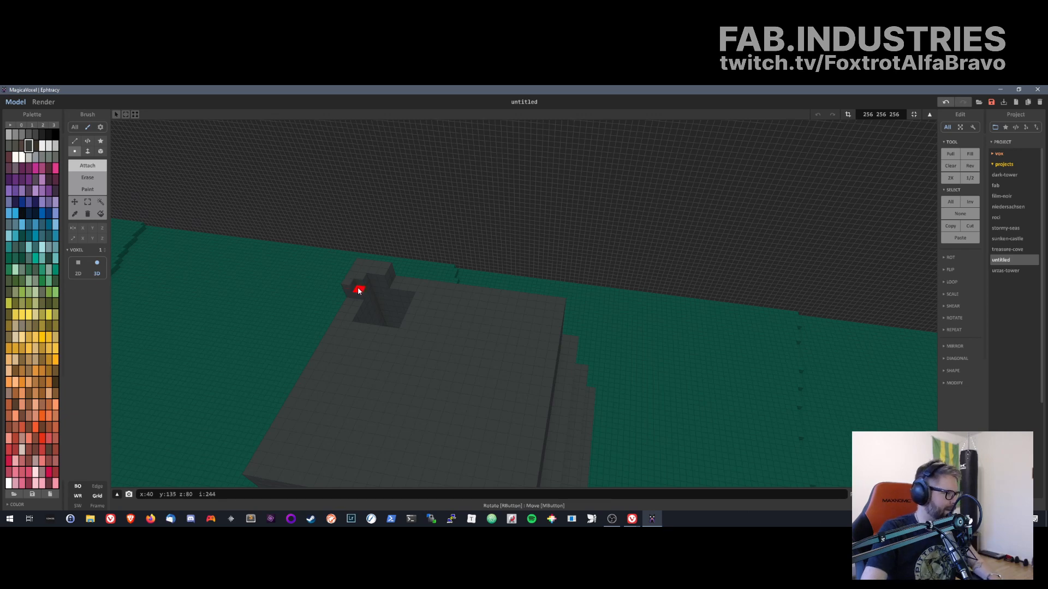
middle_drag(348, 321, 353, 306)
right_drag(354, 308, 360, 299)
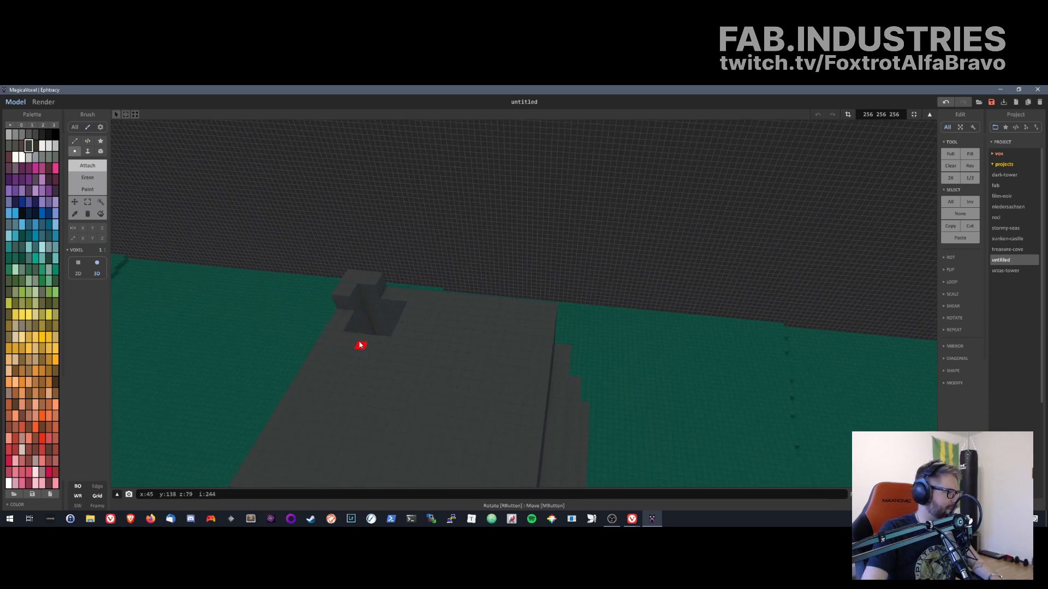
middle_drag(360, 345, 370, 308)
click(87, 151)
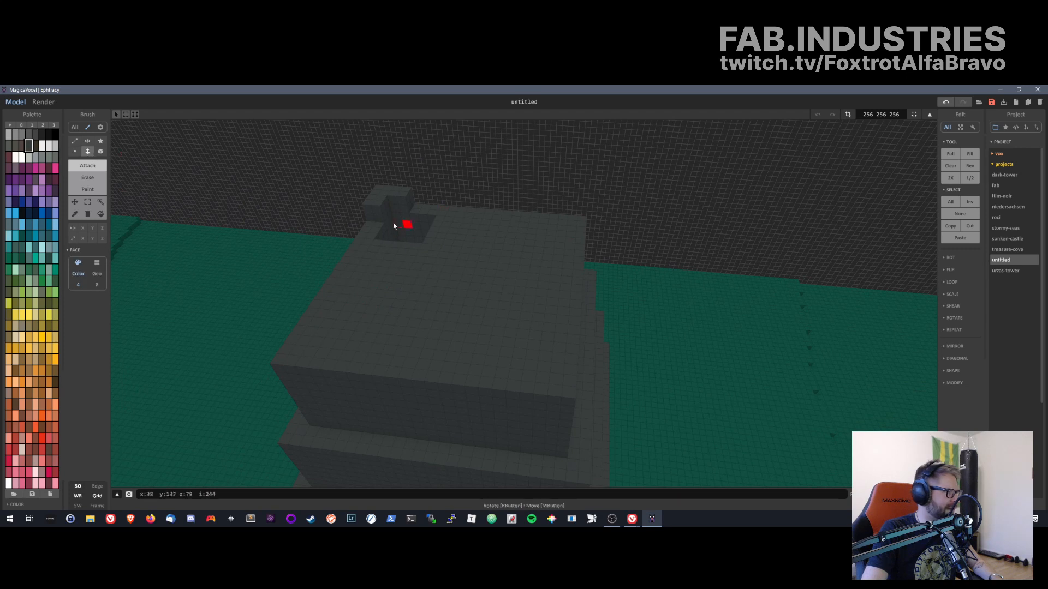
drag(381, 219, 299, 355)
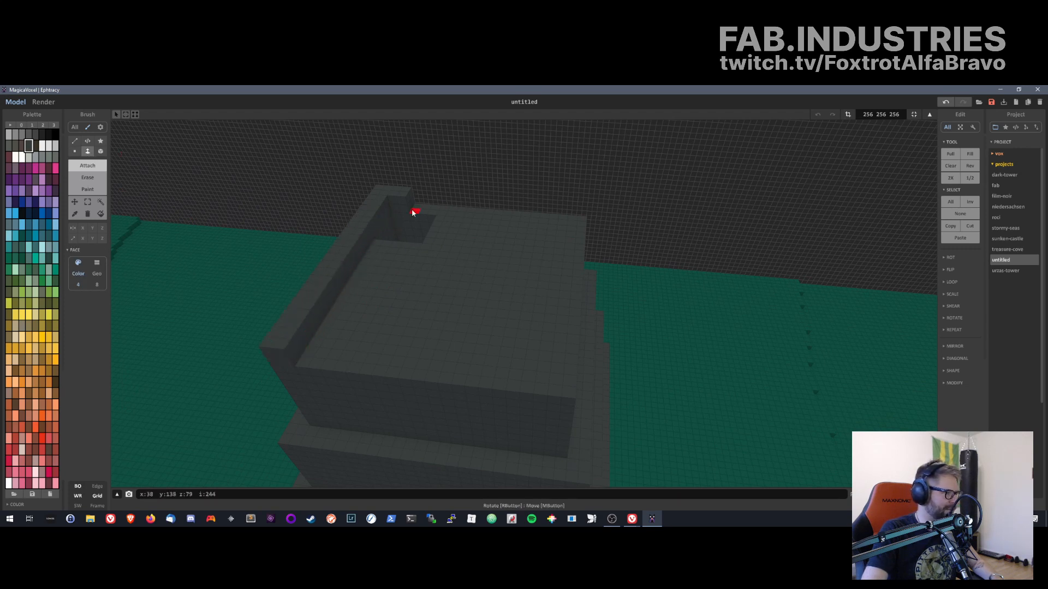
drag(413, 213, 412, 210)
key(ctrl+z)
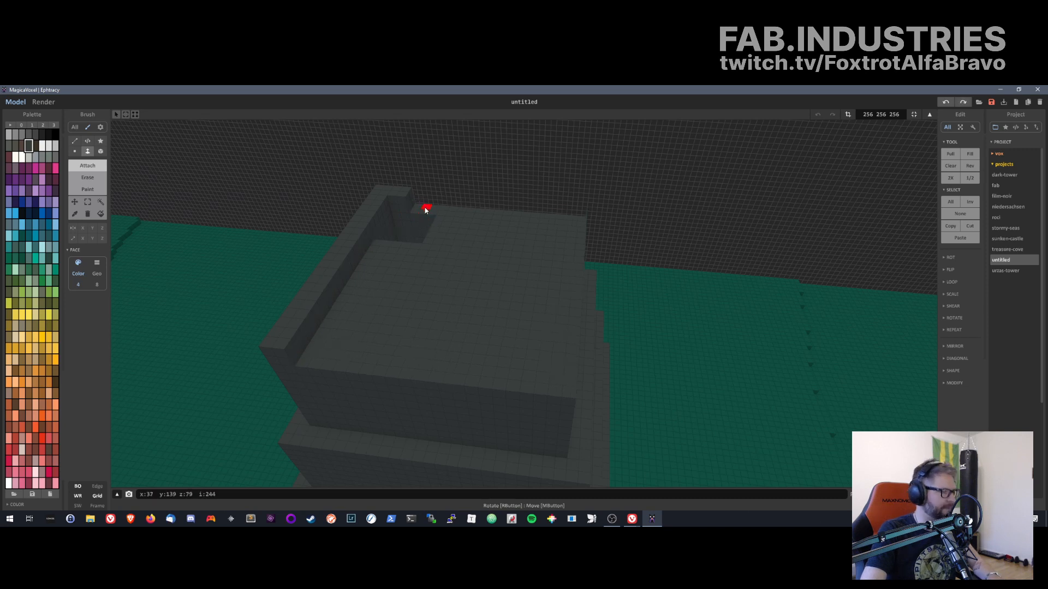
drag(414, 203, 585, 227)
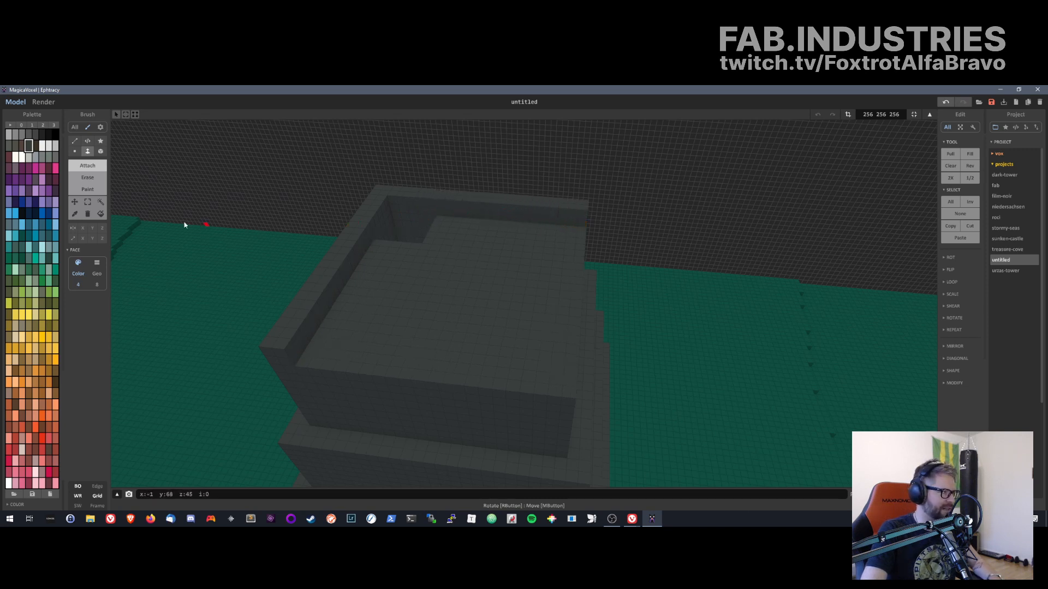
- Attach starter voxels at the remaining roof corners and extrude them along the open sides to close the low wall ring
click(74, 152)
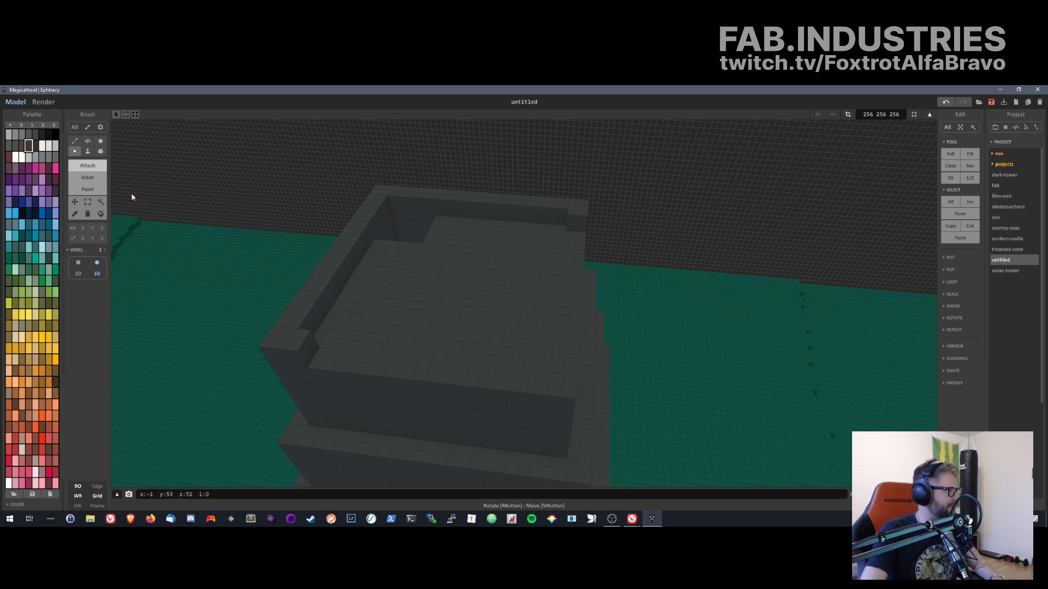
click(87, 151)
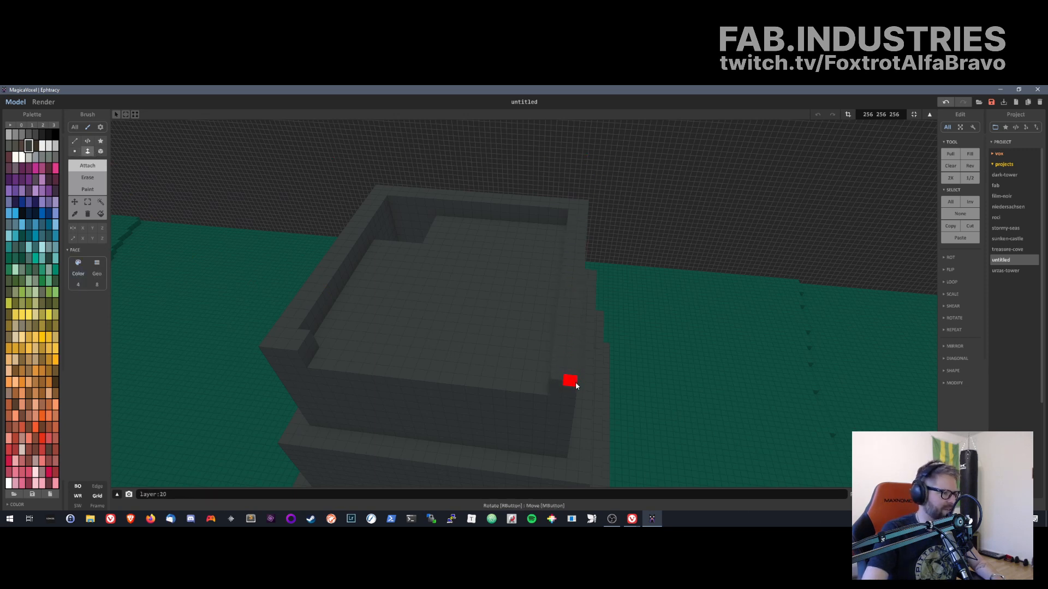
drag(305, 350, 530, 366)
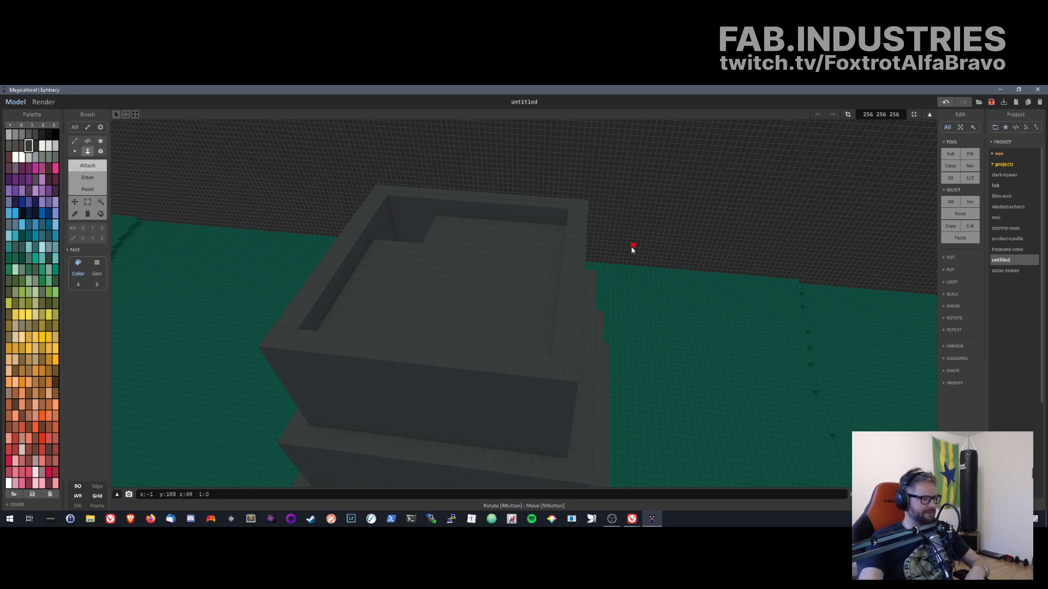
- Extrude the top rim of the closed wall ring upward by seven voxel layers to heighten the storey
right_drag(388, 355, 665, 422)
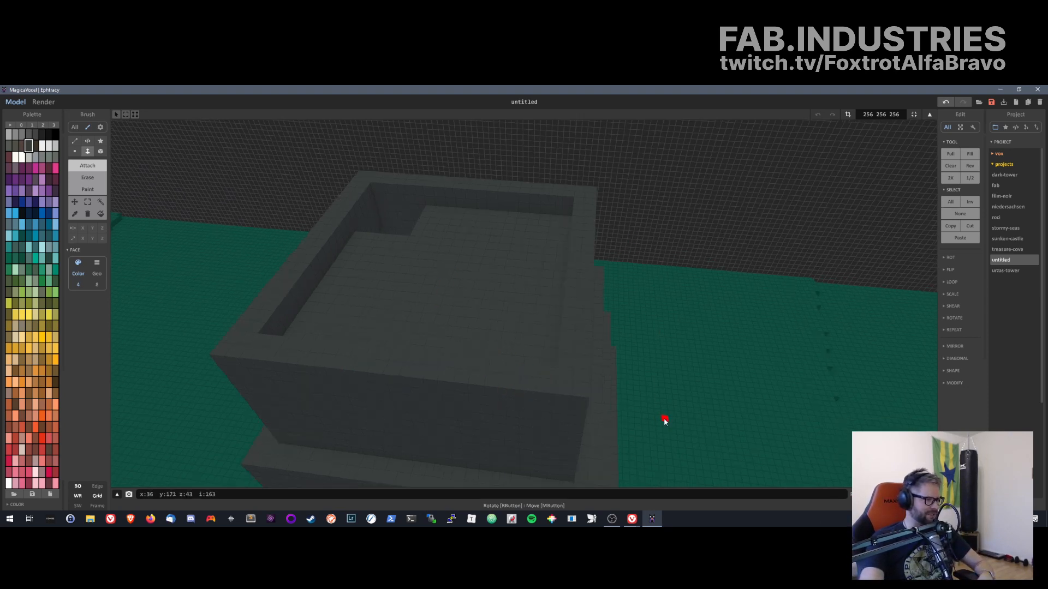
right_drag(453, 415, 502, 338)
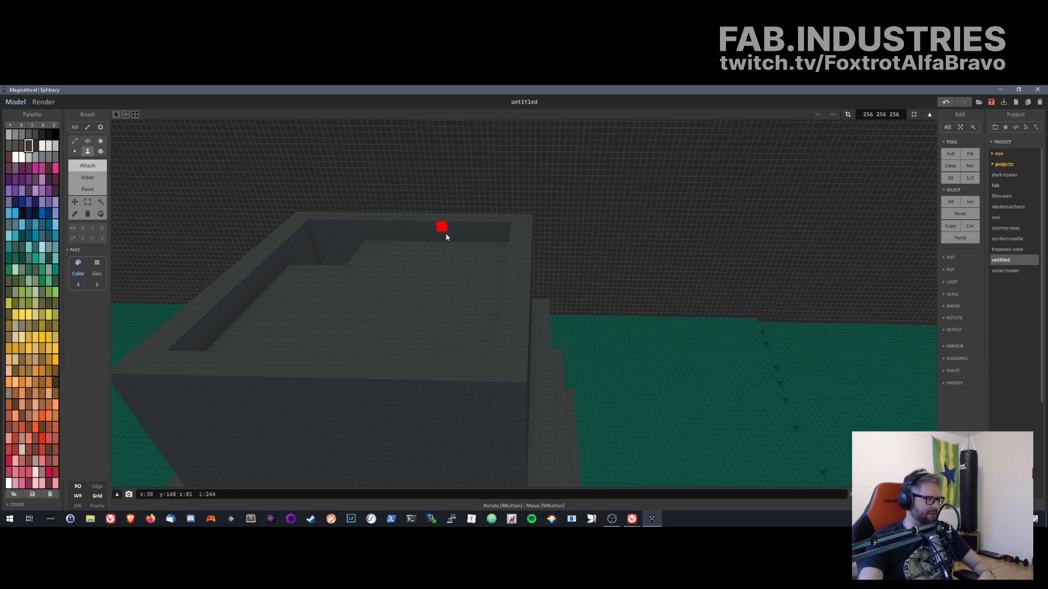
click(411, 372)
click(411, 359)
click(413, 354)
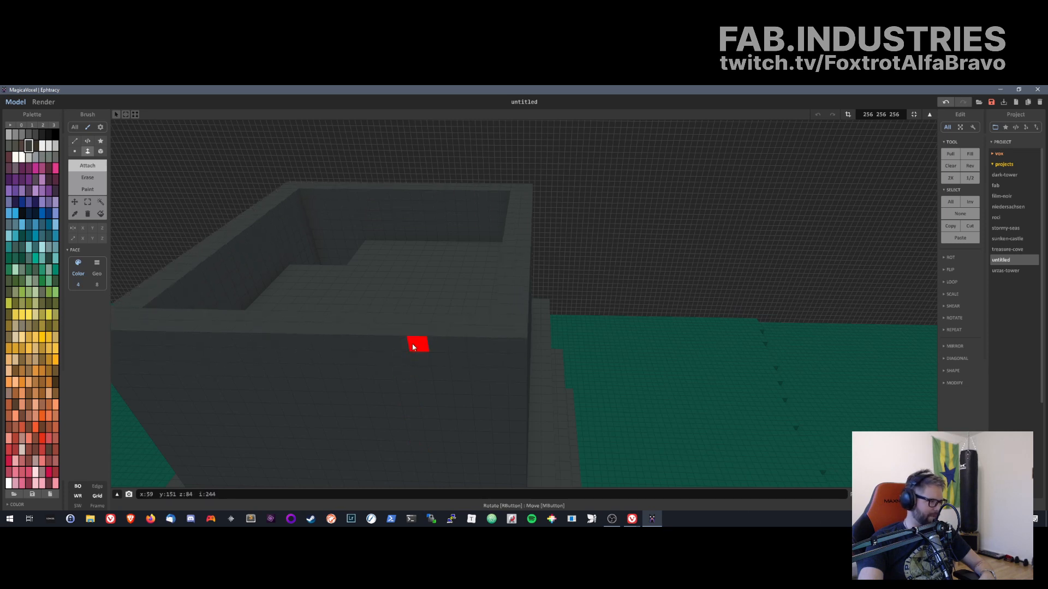
click(417, 331)
click(418, 325)
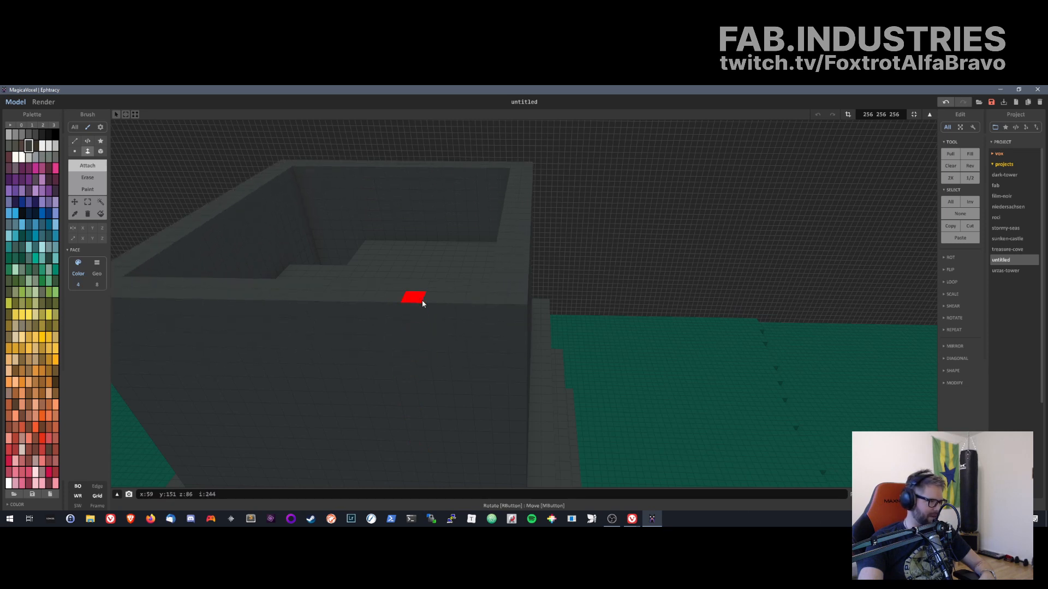
click(422, 302)
click(424, 284)
- Examine the tower's overall proportions and its place in the landscape from several distances and angles
scroll(493, 385, down, 2)
scroll(491, 392, down, 3)
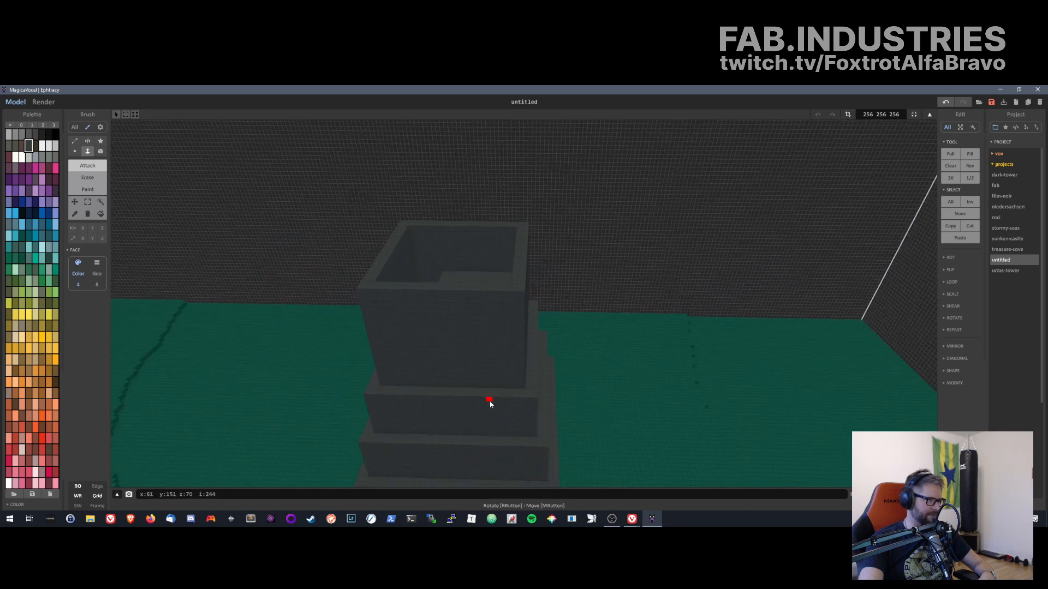
right_drag(489, 402, 574, 244)
scroll(574, 245, down, 5)
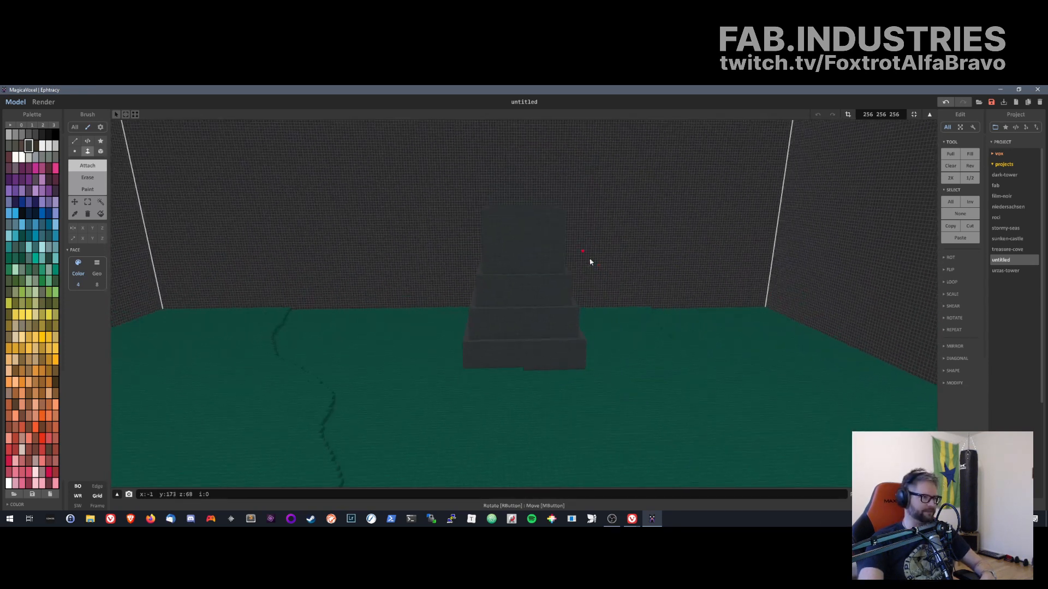
scroll(601, 305, down, 4)
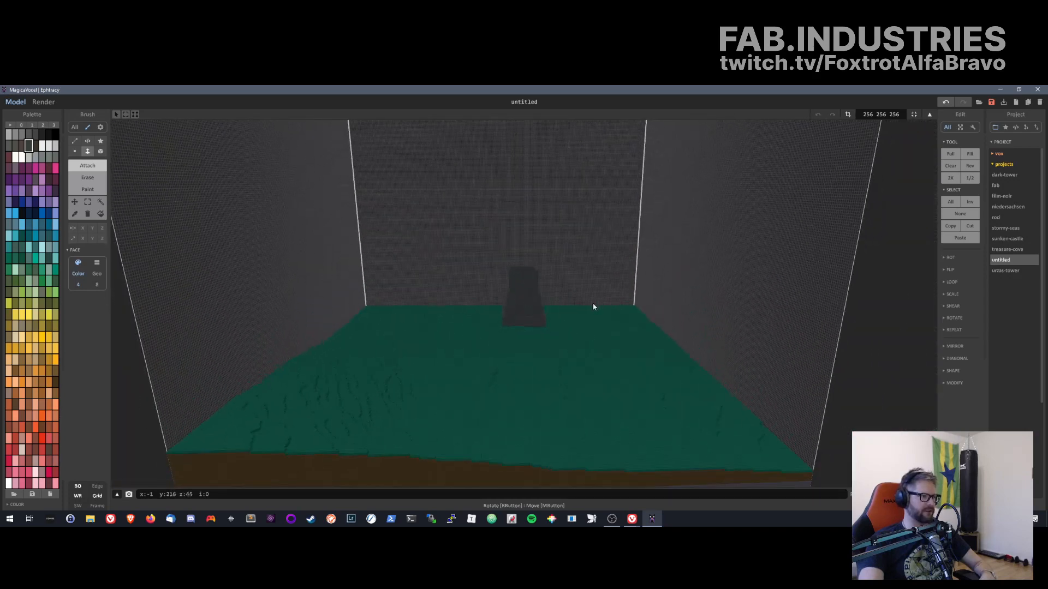
right_drag(603, 311, 297, 417)
scroll(764, 396, up, 5)
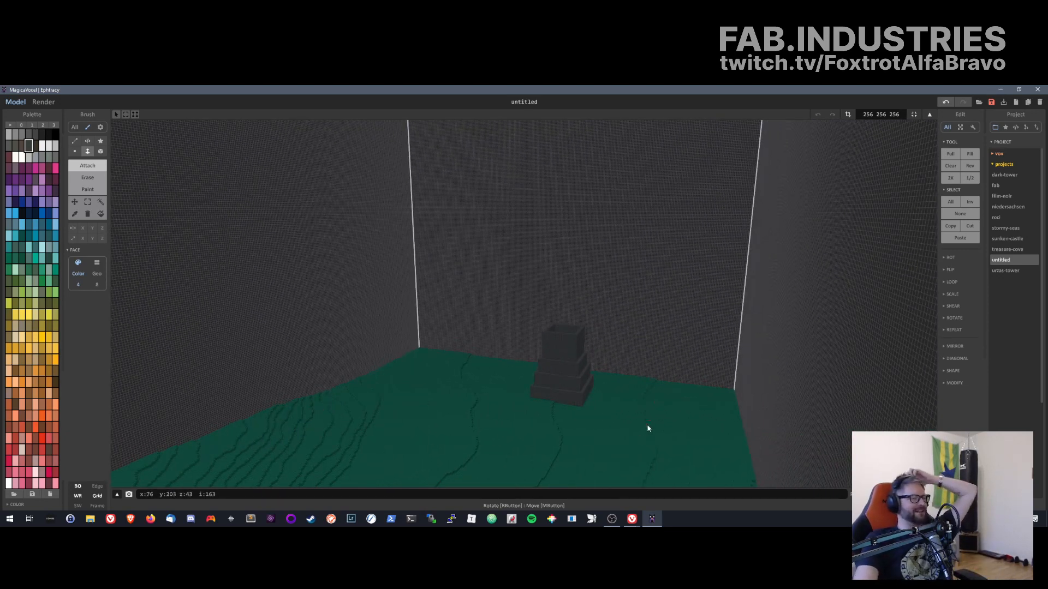
right_drag(648, 429, 571, 147)
scroll(851, 354, up, 3)
right_drag(864, 359, 245, 377)
right_drag(334, 346, 702, 314)
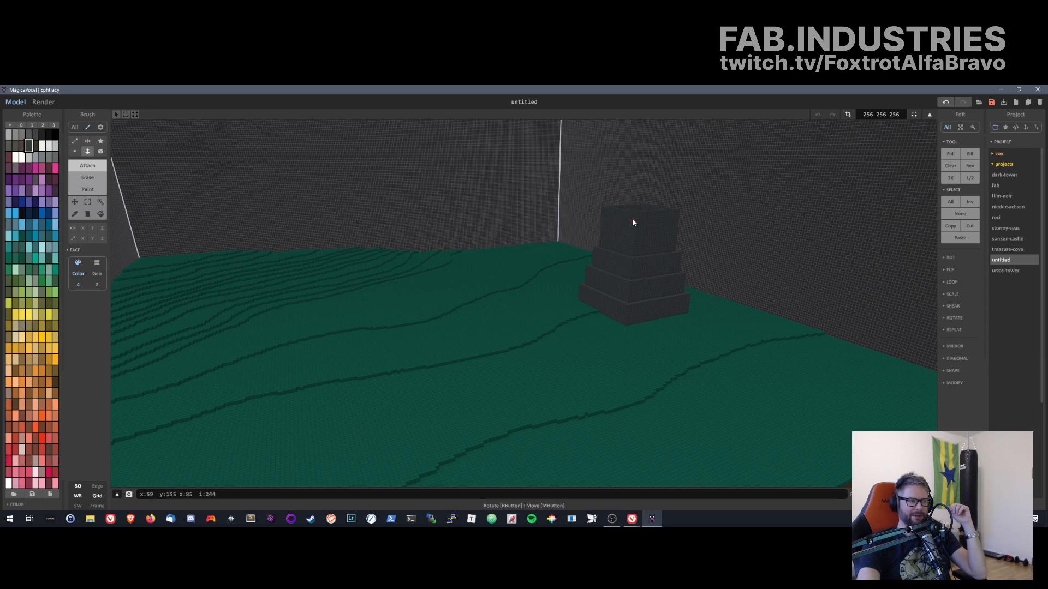
scroll(633, 222, up, 2)
right_drag(631, 222, 591, 379)
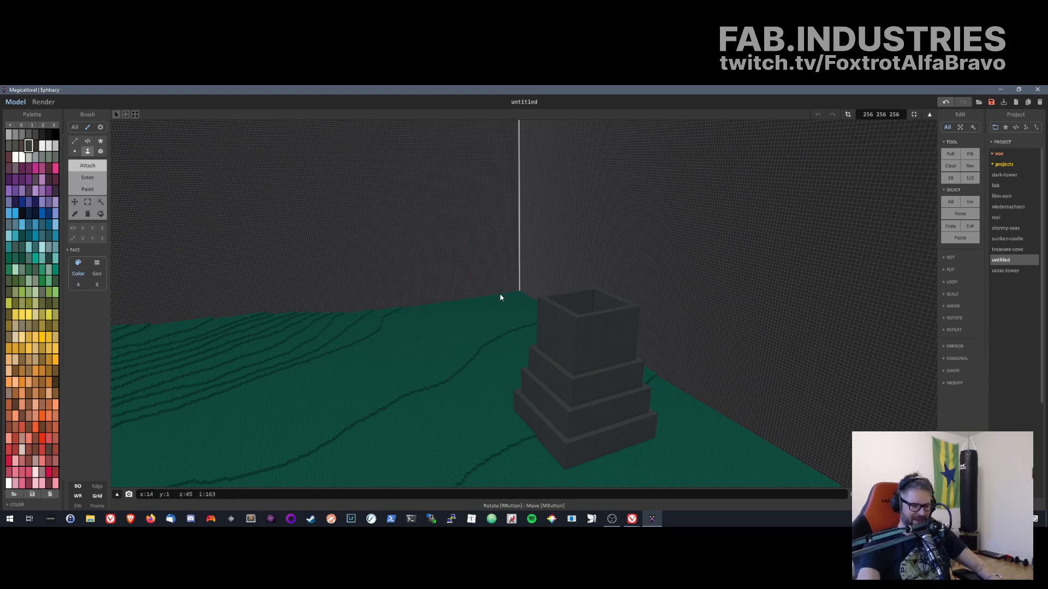
- Attach a row of voxels along a top inside edge of the tall storey and extrude it across as a roof
scroll(500, 298, up, 6)
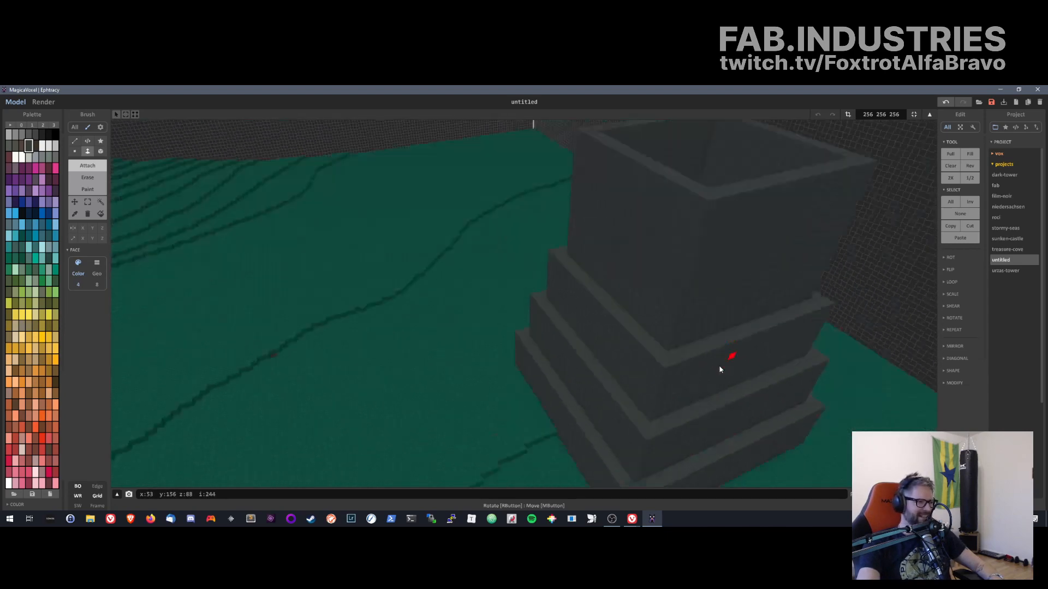
right_drag(718, 370, 742, 342)
scroll(738, 322, up, 4)
scroll(734, 319, down, 2)
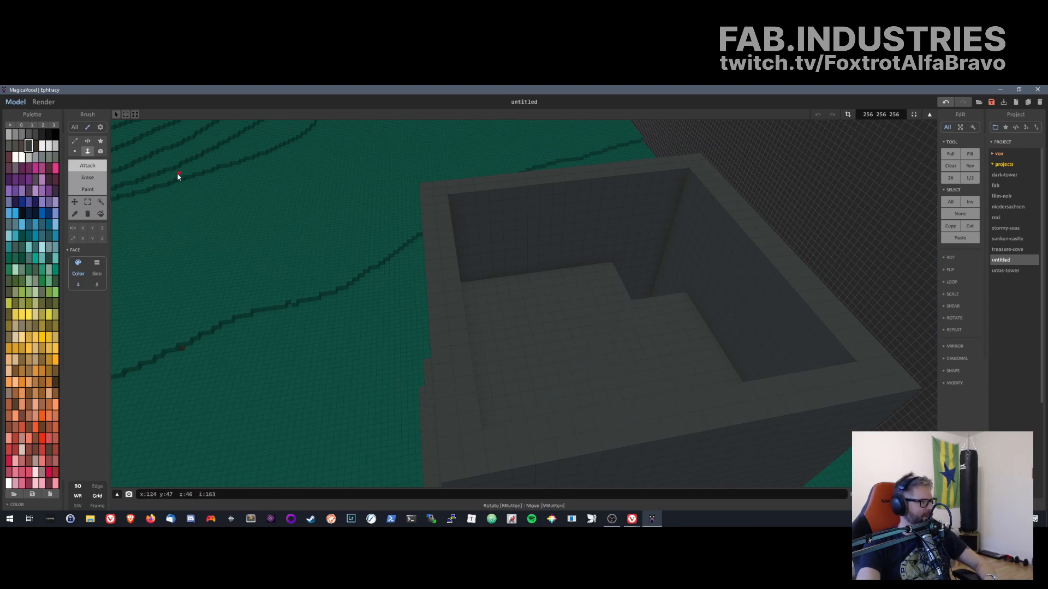
click(75, 154)
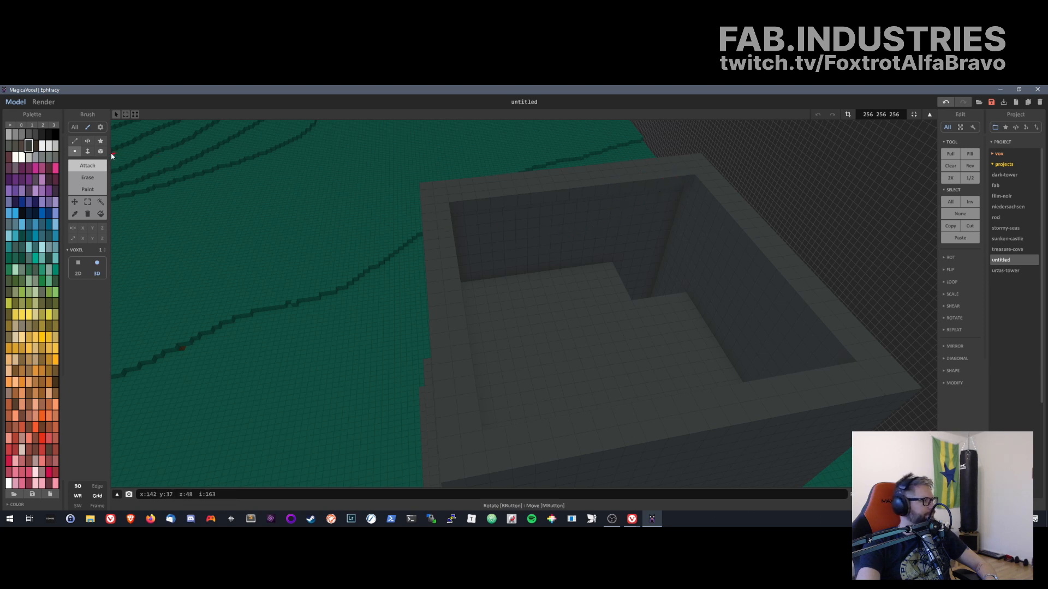
click(87, 152)
drag(578, 201, 674, 392)
middle_drag(780, 290, 679, 337)
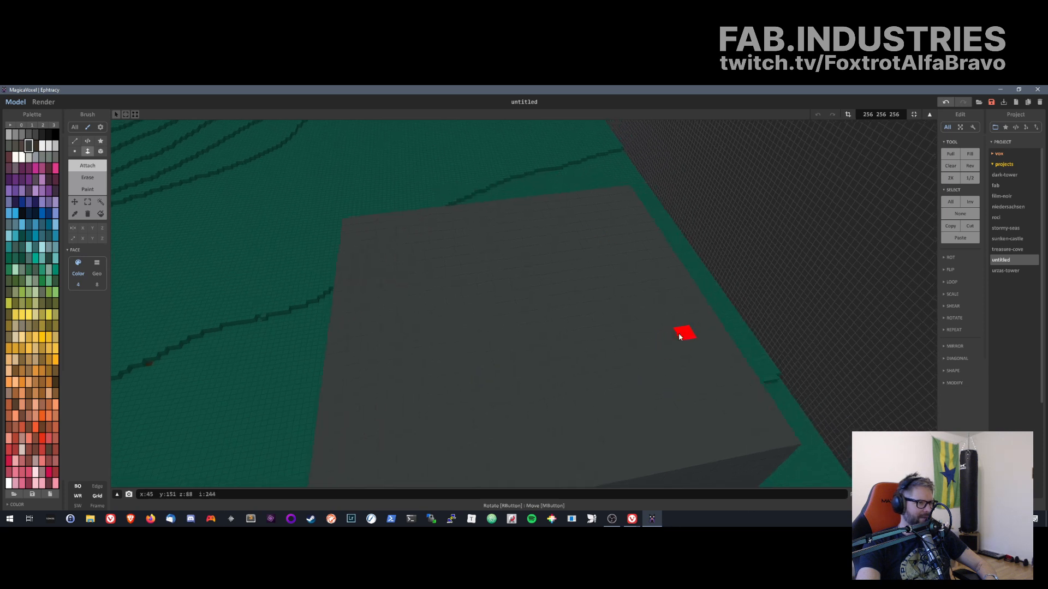
- Erase a rectangular opening about 7 voxels wide in the middle of the new roof
right_drag(674, 334, 467, 291)
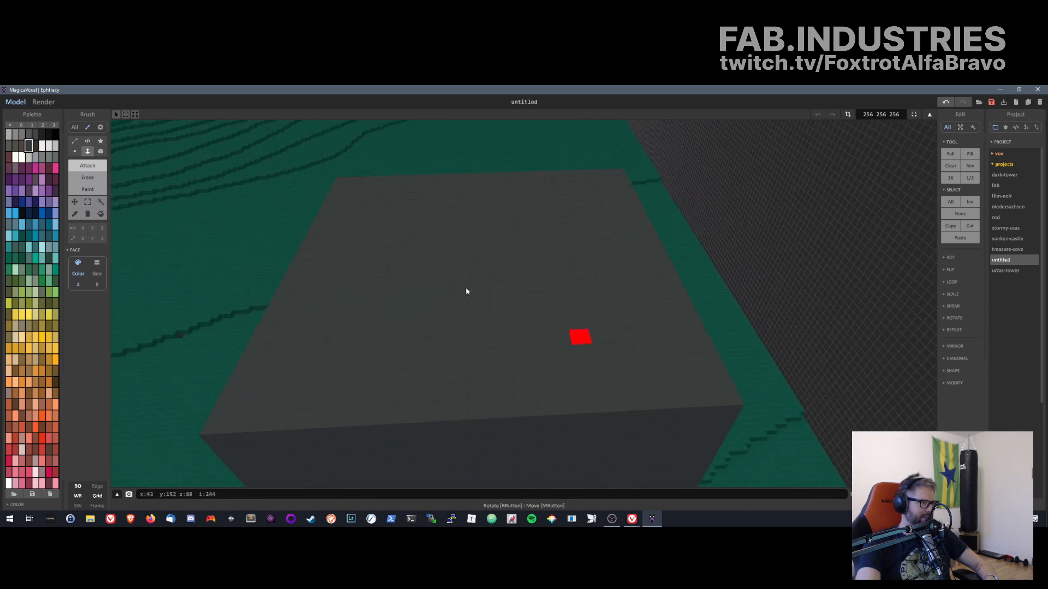
click(73, 151)
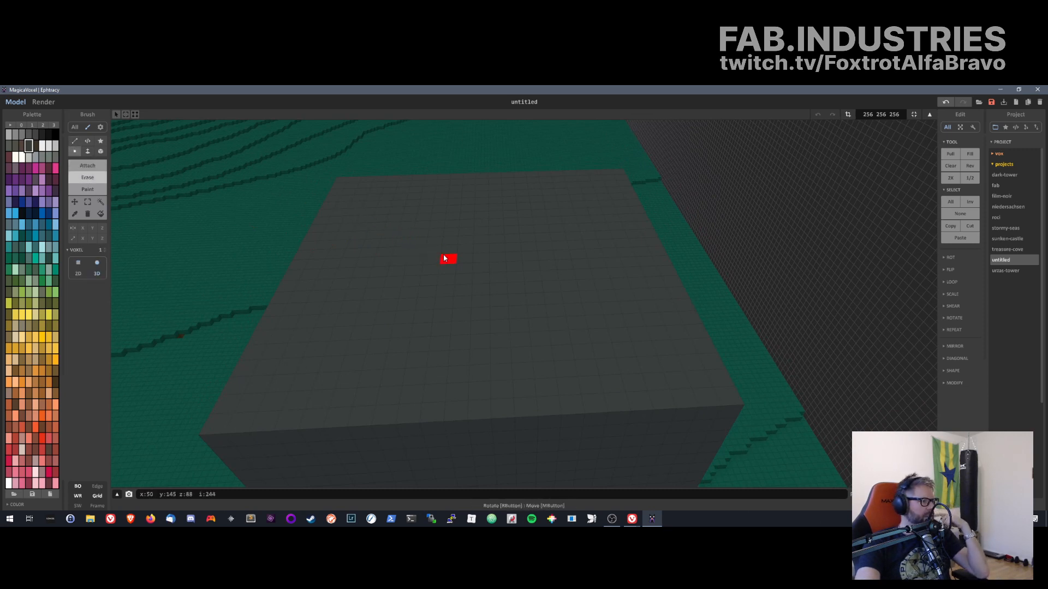
drag(435, 255, 423, 295)
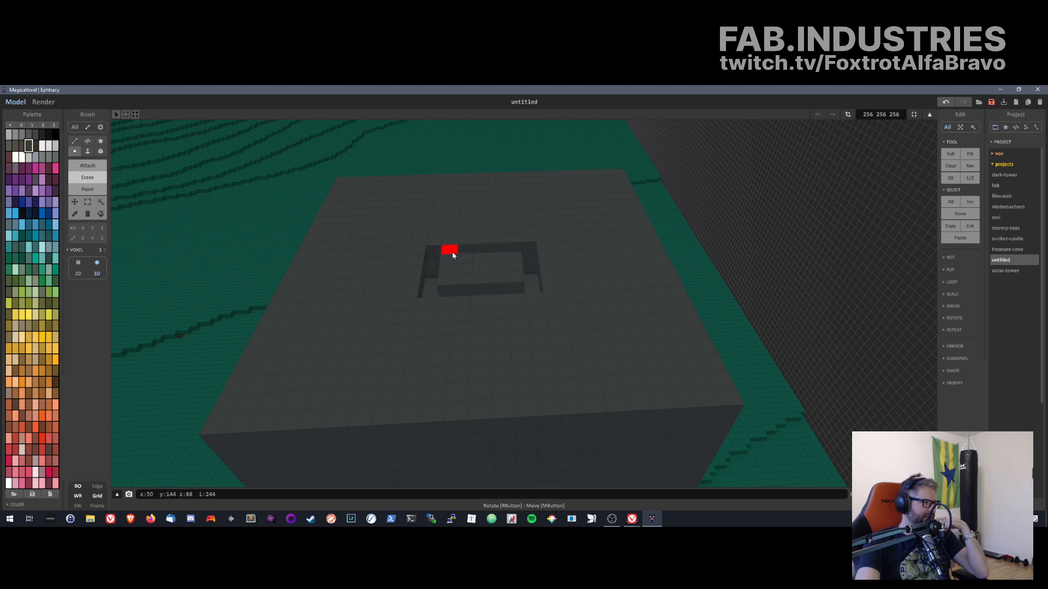
mouse_move(452, 255)
mouse_down()
mouse_move(453, 278)
mouse_move(476, 278)
mouse_up()
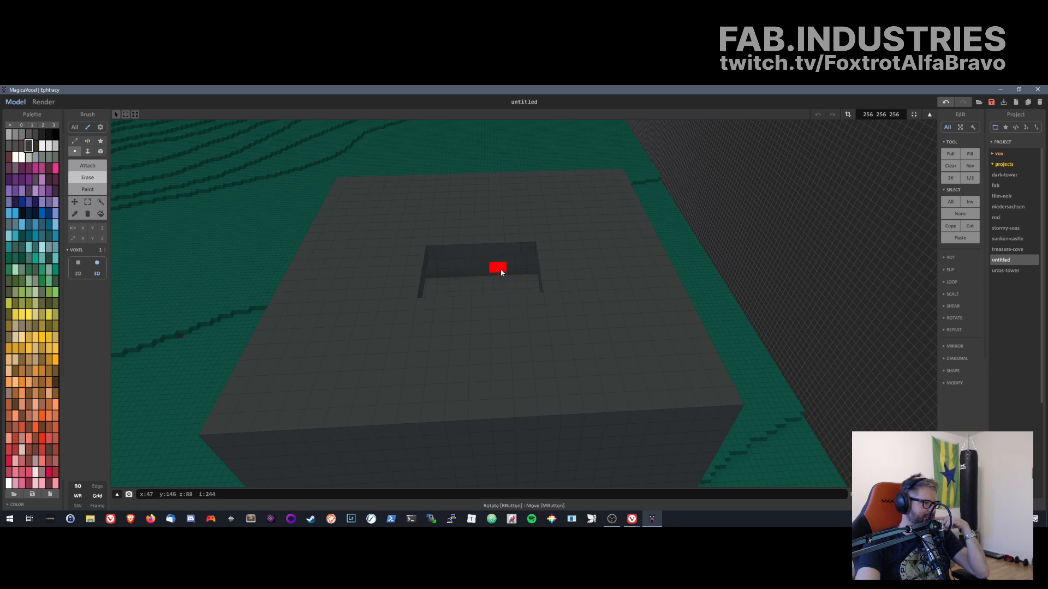
right_drag(499, 266, 481, 337)
drag(445, 278, 522, 273)
right_drag(526, 295, 501, 285)
drag(487, 263, 568, 260)
- Attach a small raised patch of voxels on the roof, set in from one corner near the central opening
right_drag(582, 382, 580, 276)
right_drag(610, 448, 589, 404)
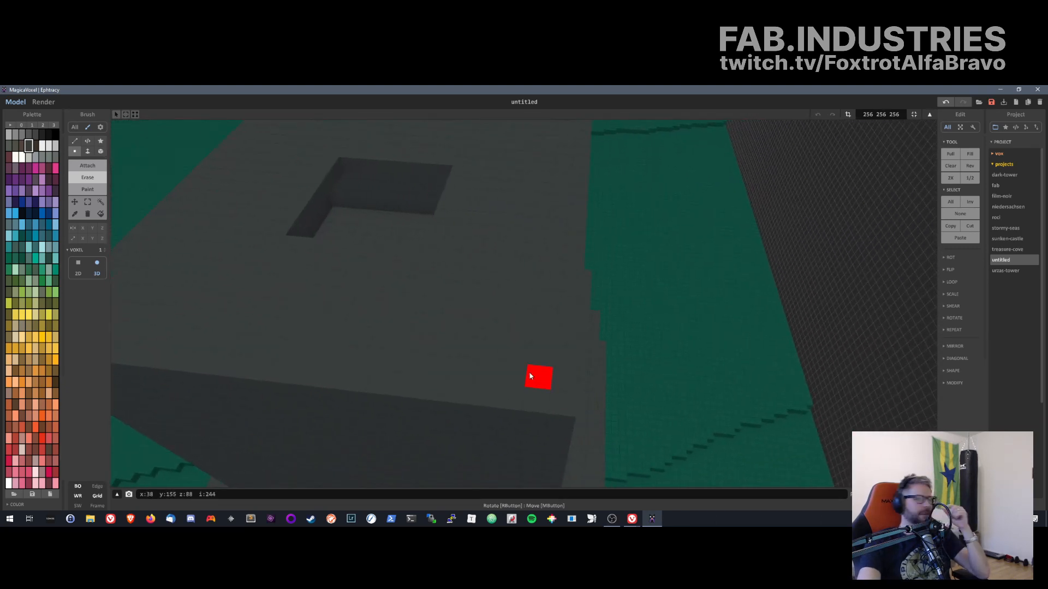
right_drag(467, 400, 435, 332)
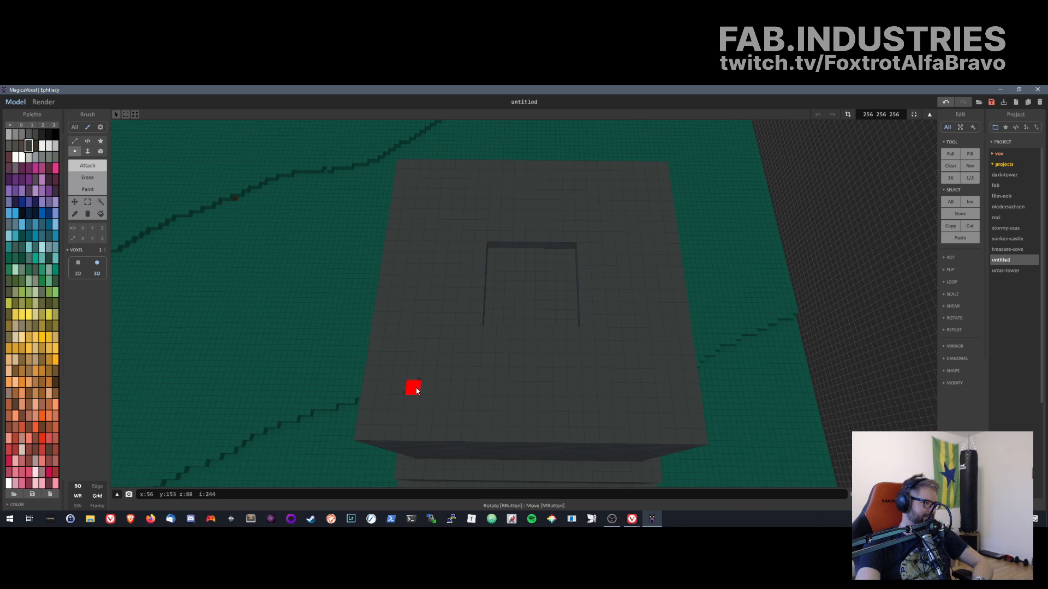
drag(416, 391, 458, 388)
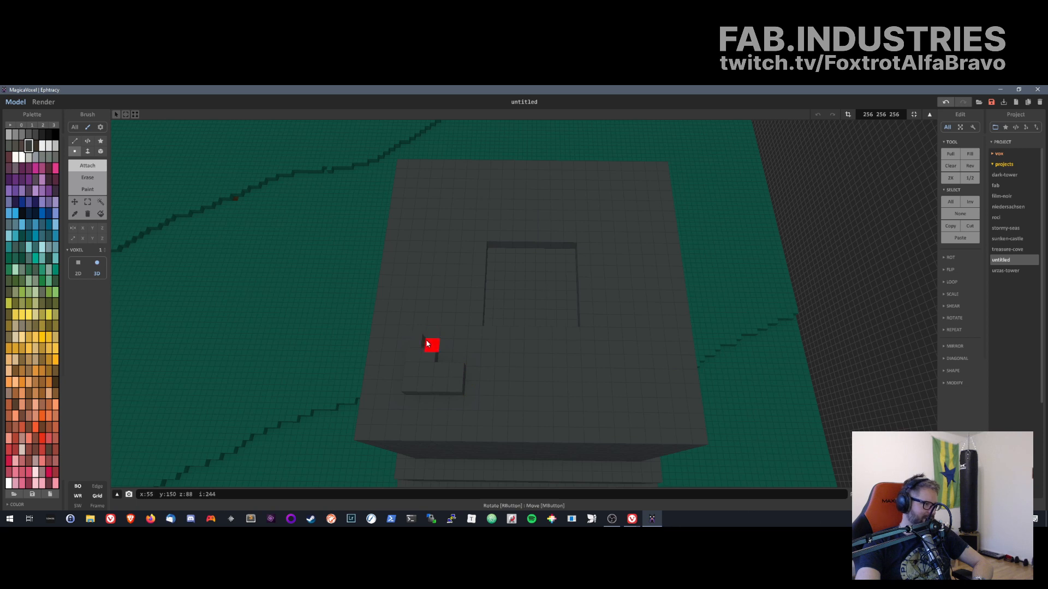
click(430, 344)
middle_drag(456, 403, 467, 395)
right_drag(467, 395, 465, 374)
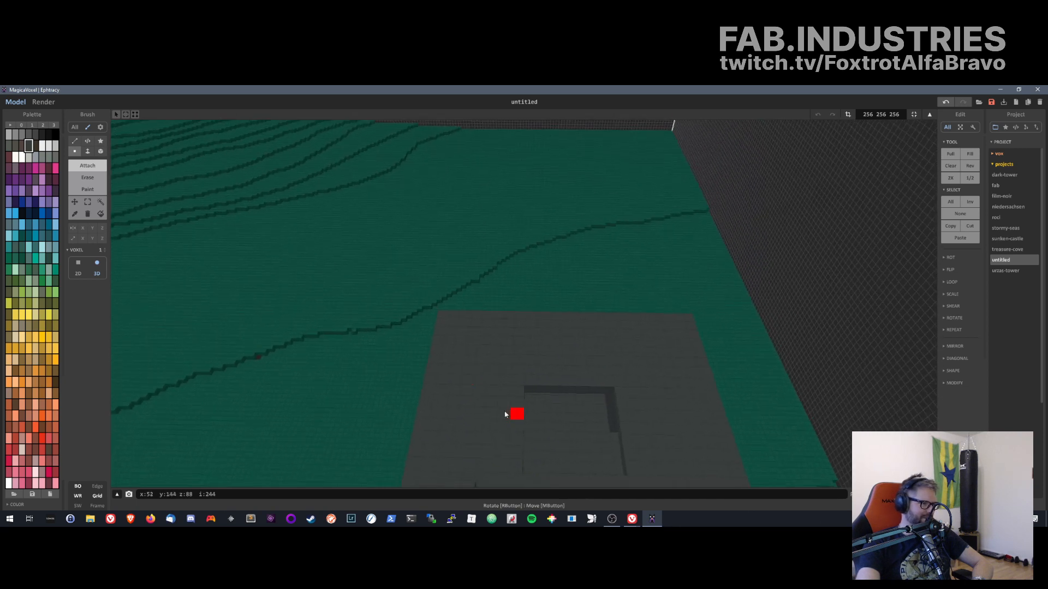
- Attach a second raised patch near the neighbouring corner of the roof and extrude the first patch across to join it
right_drag(512, 413, 475, 384)
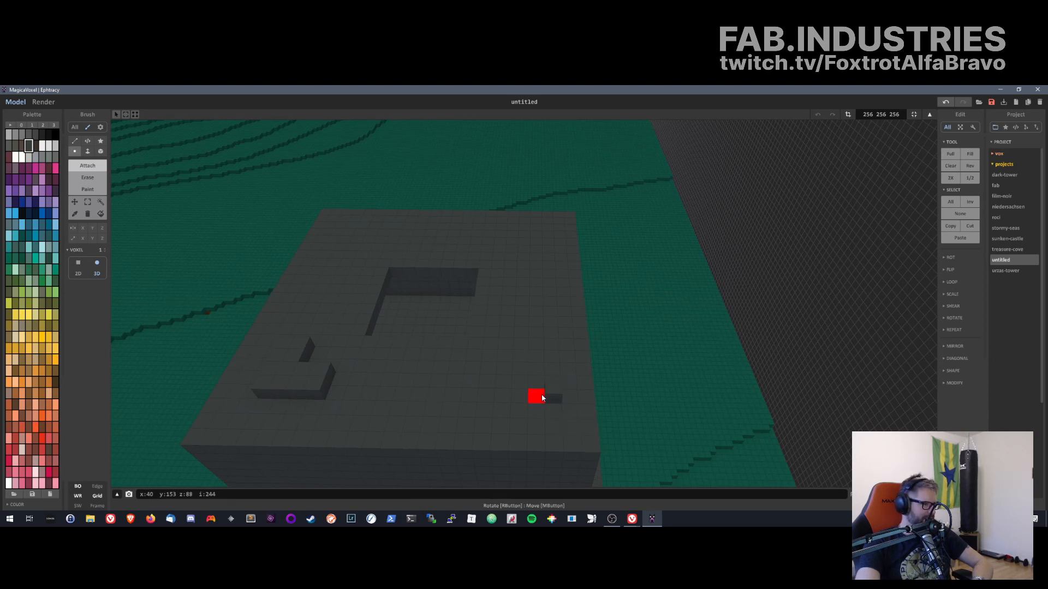
click(541, 395)
click(541, 388)
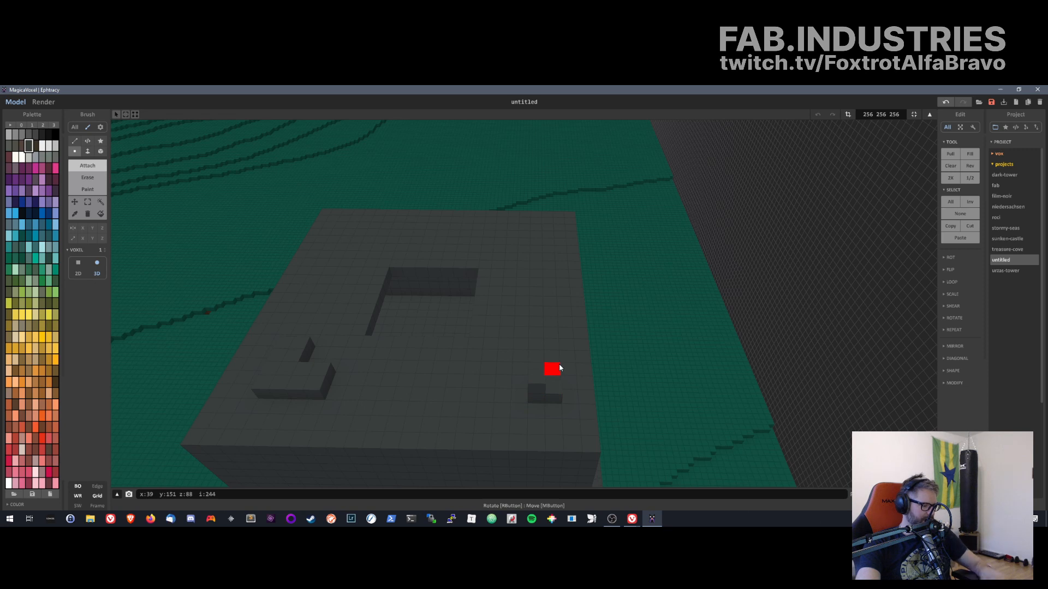
right_drag(551, 357, 552, 376)
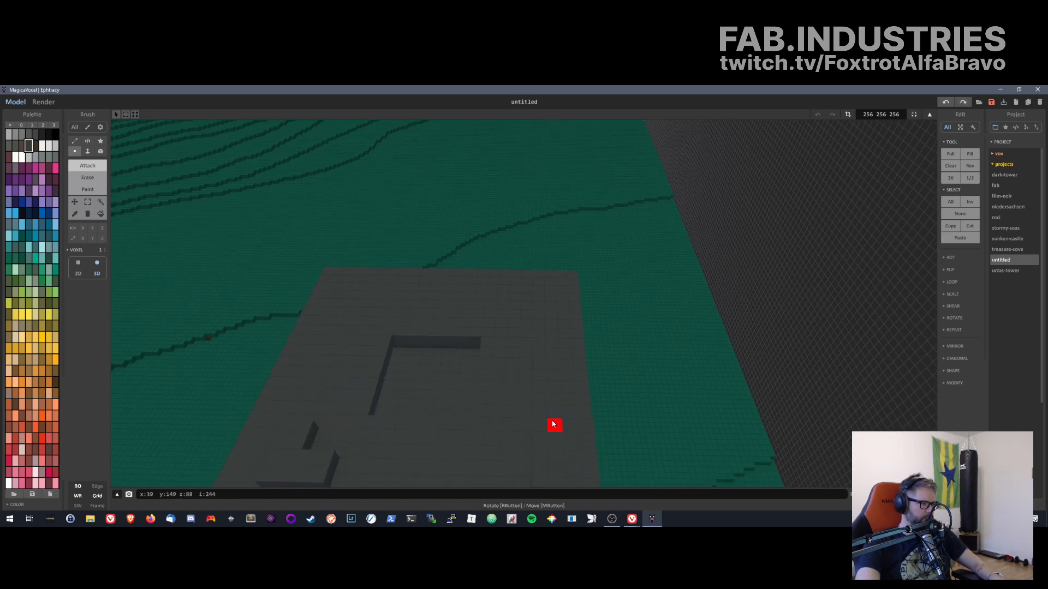
scroll(553, 425, down, 2)
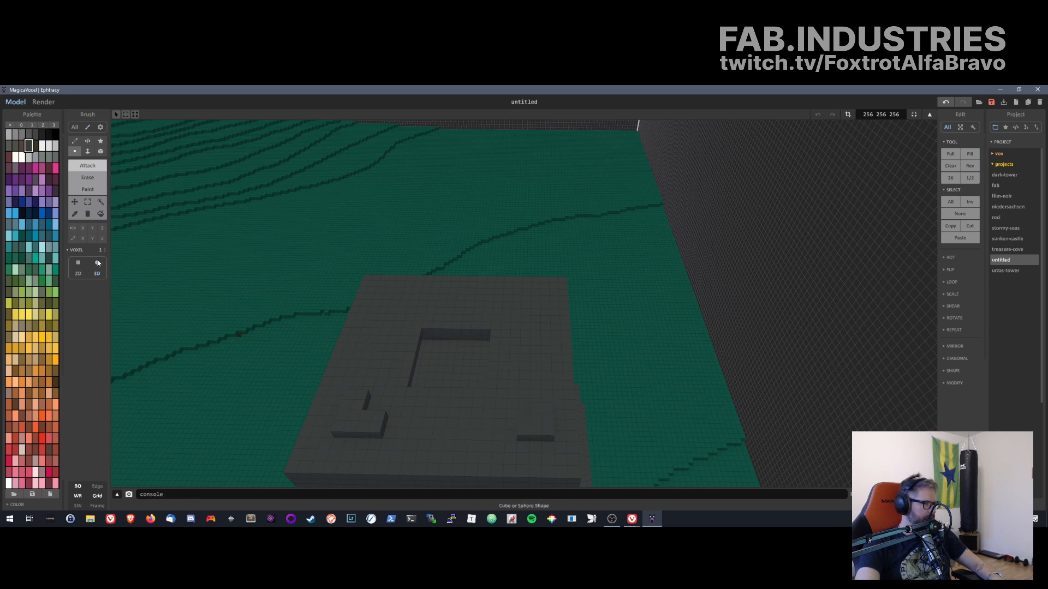
click(85, 154)
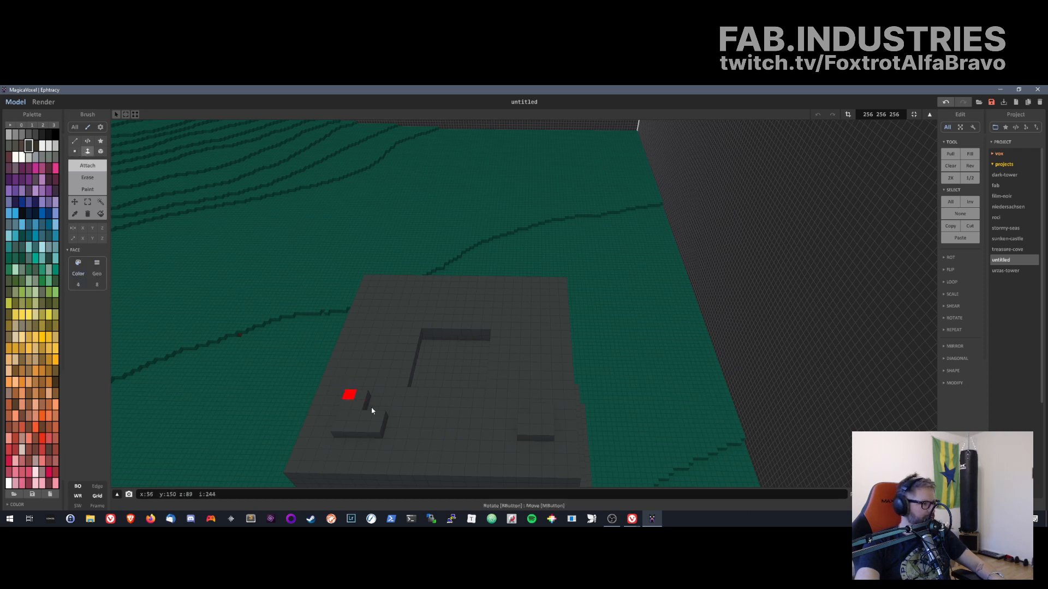
drag(385, 420, 488, 423)
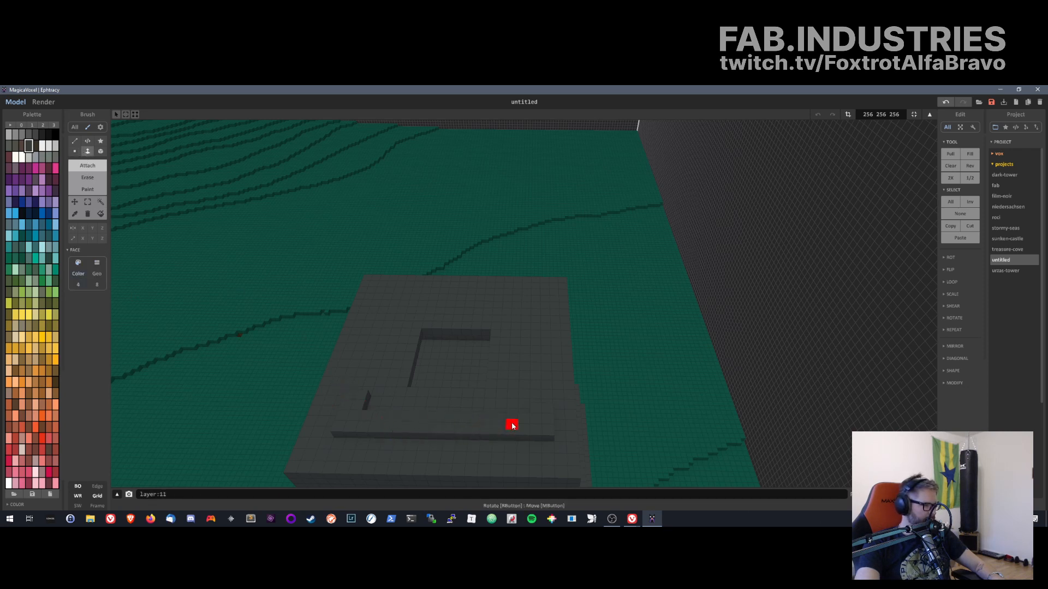
- Extrude the raised ridge along two more sides of the roof, keeping it set in from the edges around the central opening
right_drag(358, 385, 517, 334)
right_drag(396, 213, 333, 266)
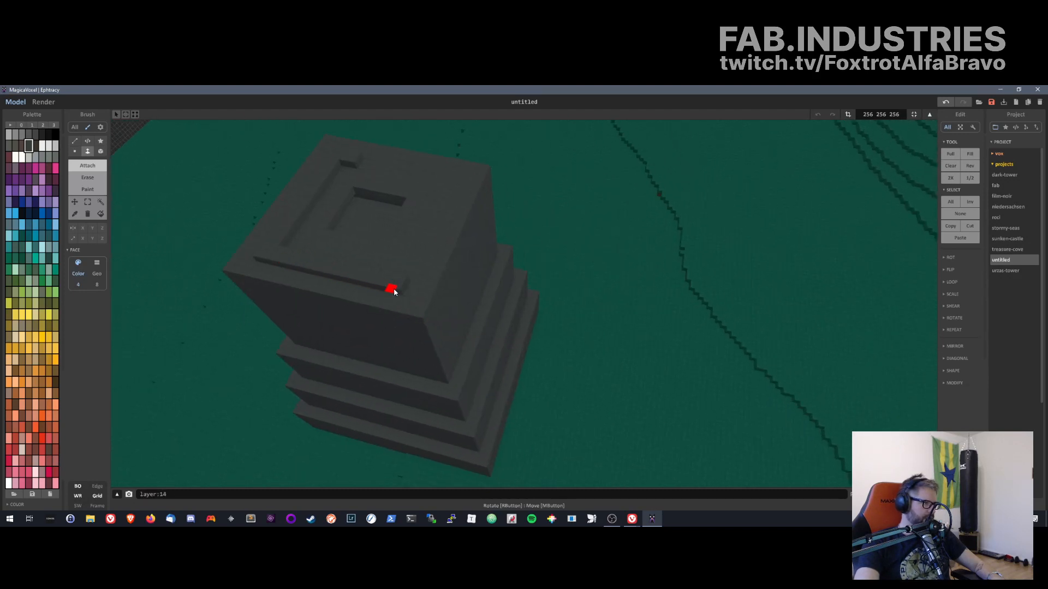
right_drag(394, 291, 603, 283)
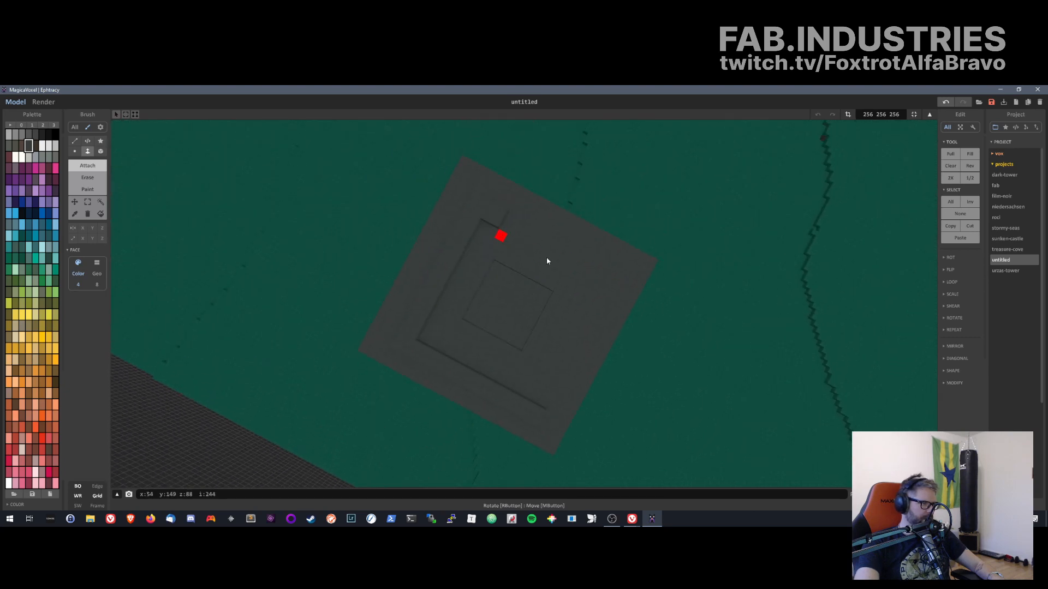
right_drag(547, 261, 454, 250)
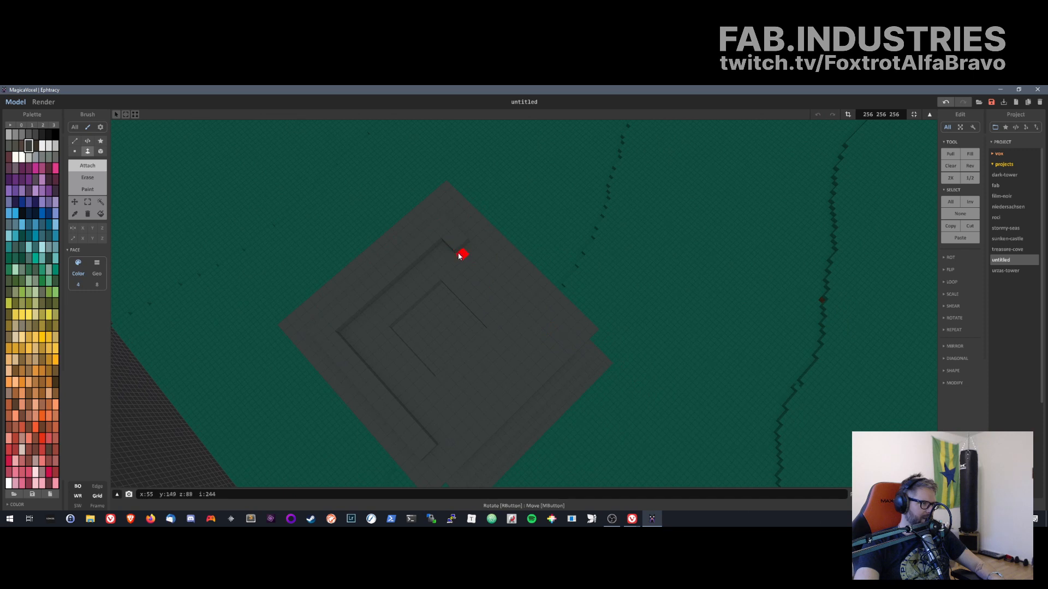
click(459, 256)
key(ctrl+z)
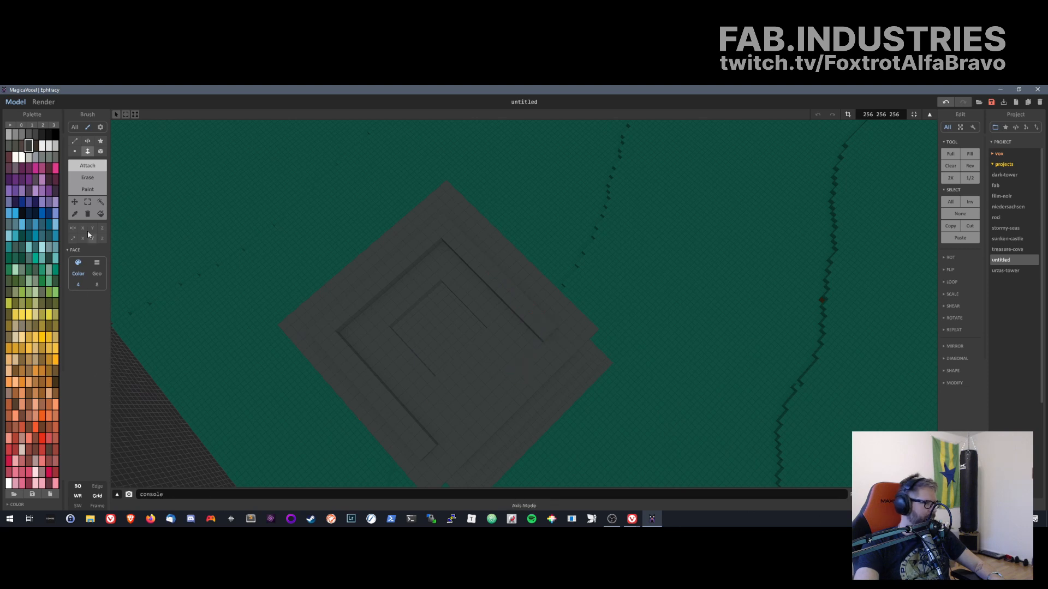
- Turn the ridge's free end at the last corner with added voxels and extrude it along the fourth side to close the rim
click(74, 151)
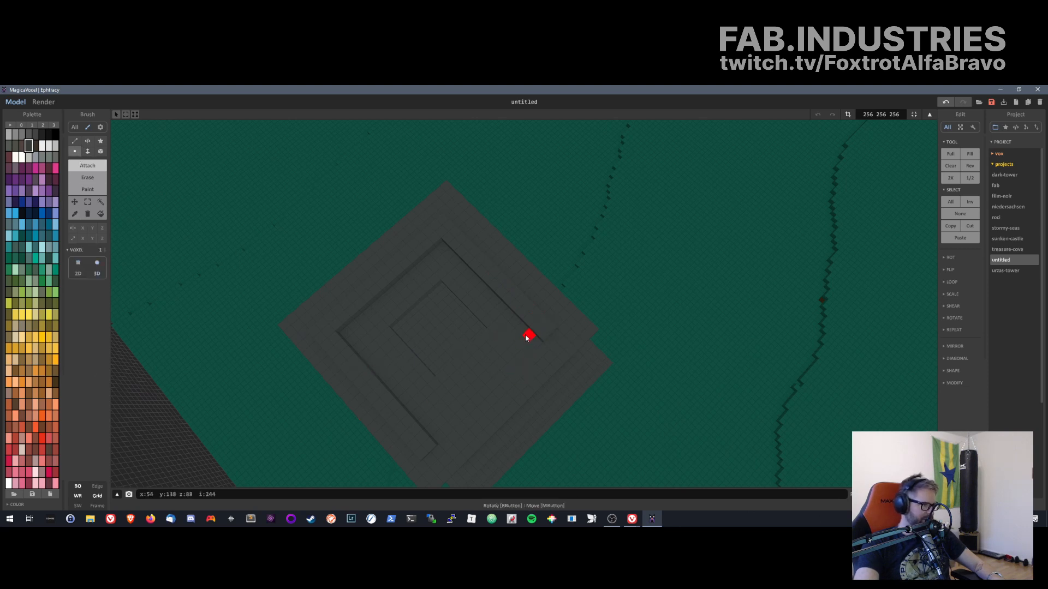
right_drag(480, 417, 502, 431)
scroll(502, 431, down, 3)
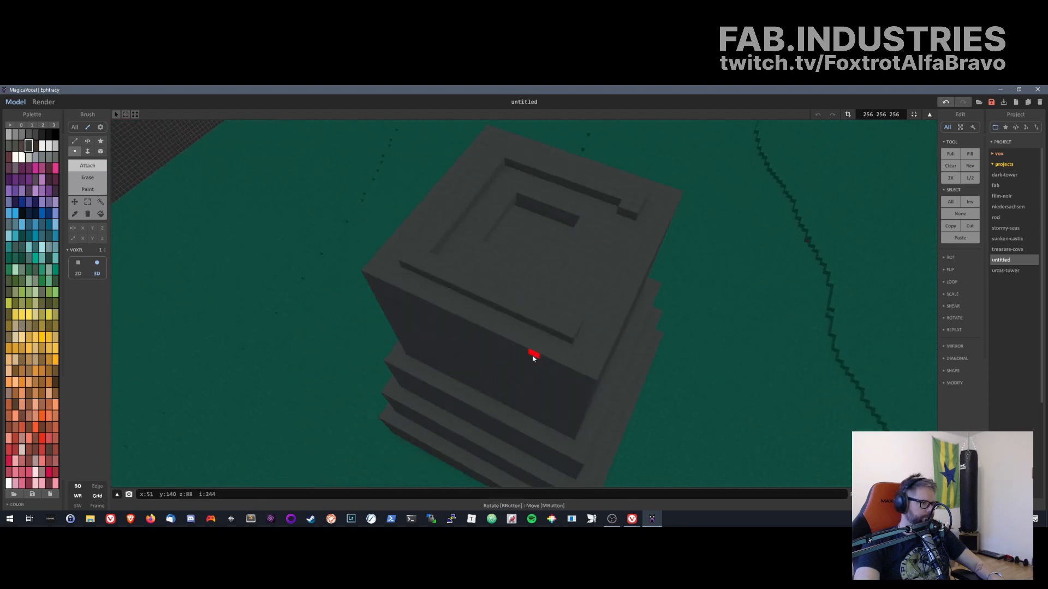
click(87, 151)
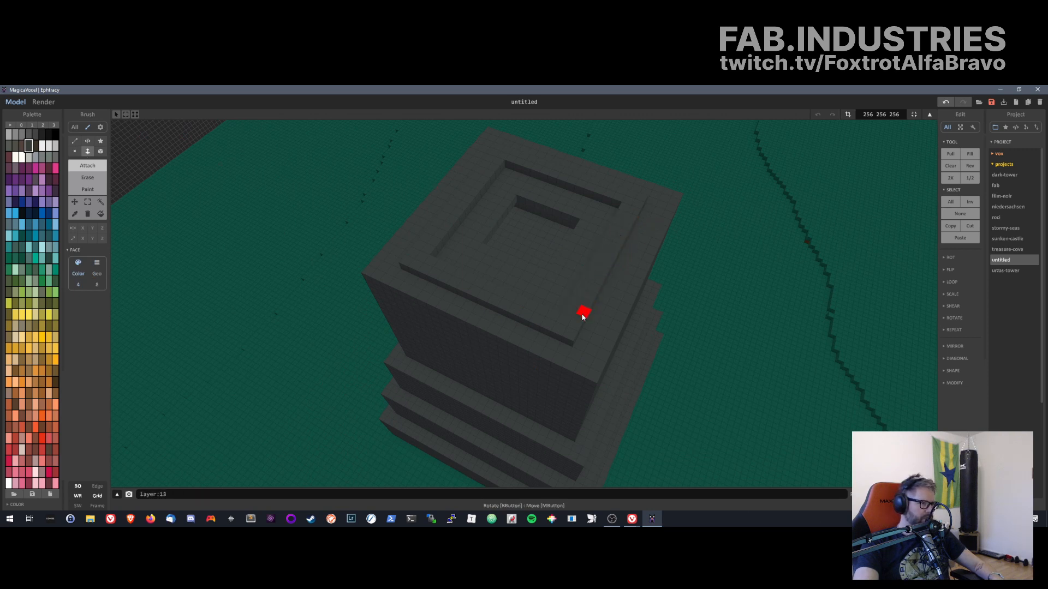
- Erase further voxels along the edge of the central roof opening to enlarge it inside the raised rim
right_drag(521, 263, 536, 315)
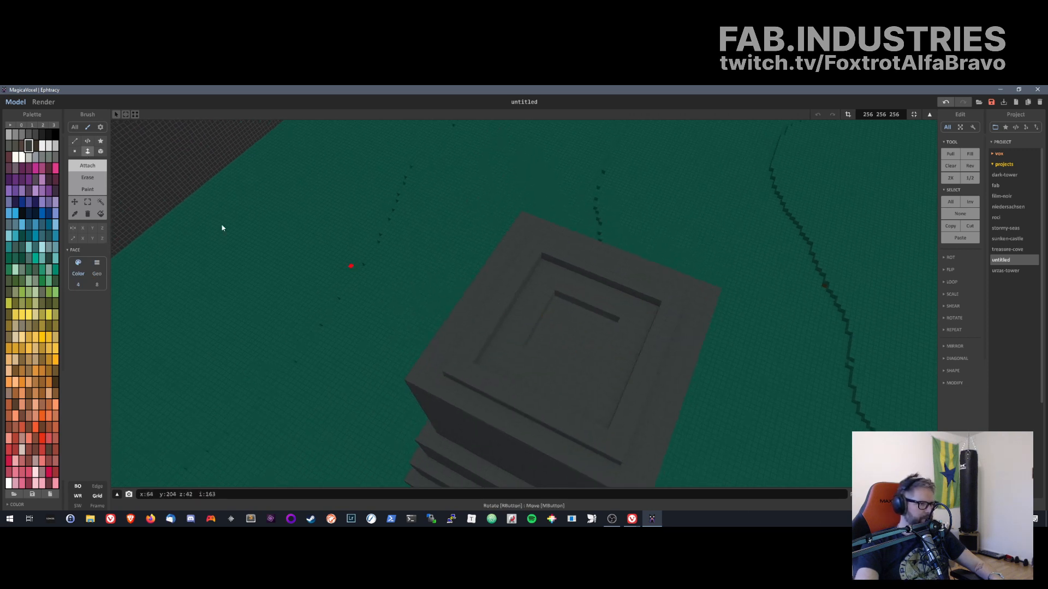
right_drag(446, 320, 390, 282)
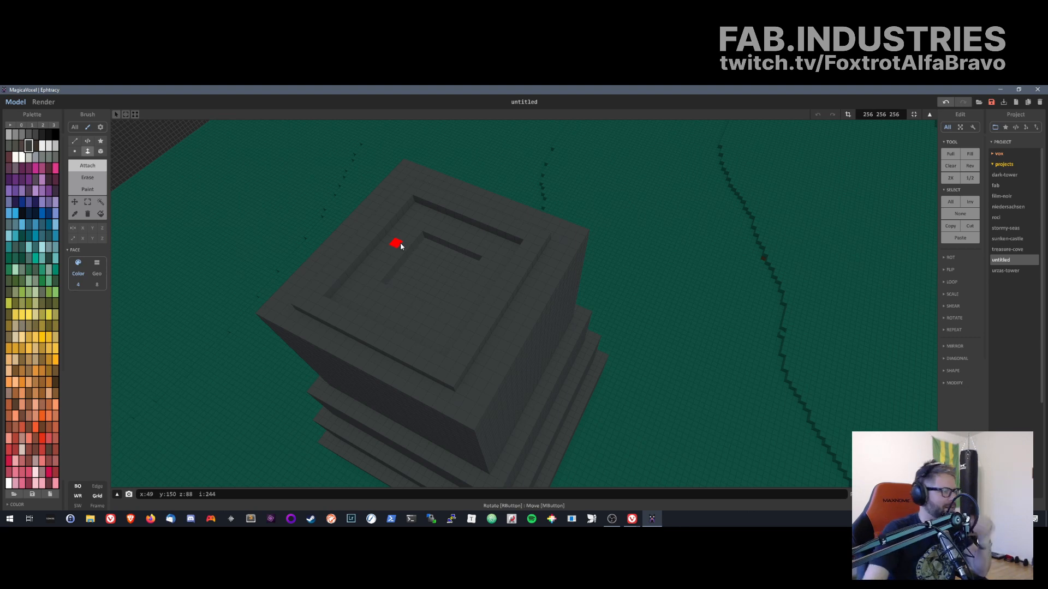
middle_drag(446, 322, 514, 345)
right_drag(514, 346, 517, 316)
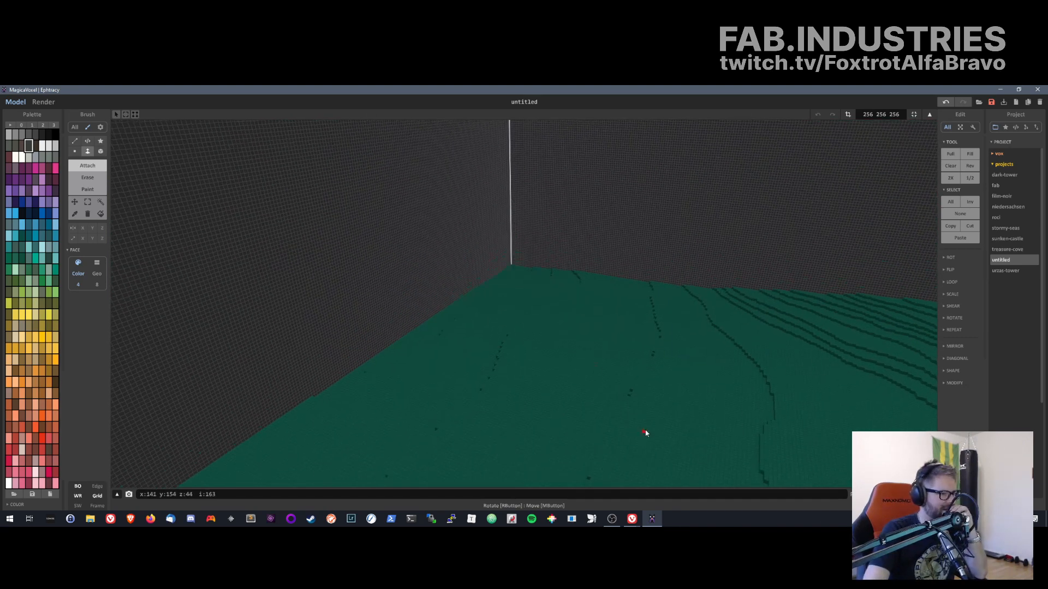
middle_drag(645, 431, 662, 257)
right_drag(662, 255, 580, 404)
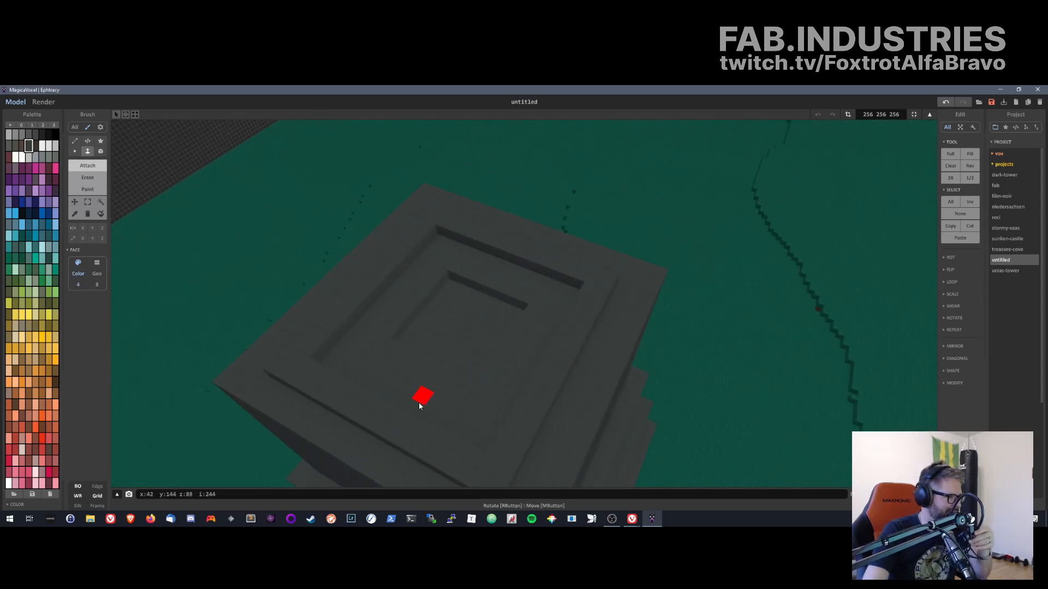
click(75, 151)
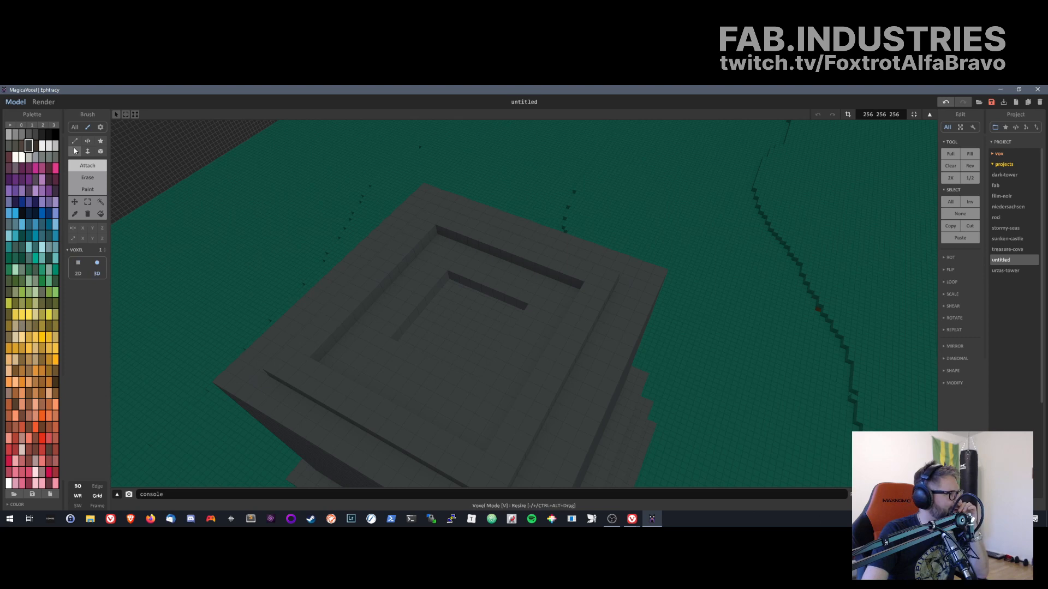
click(81, 179)
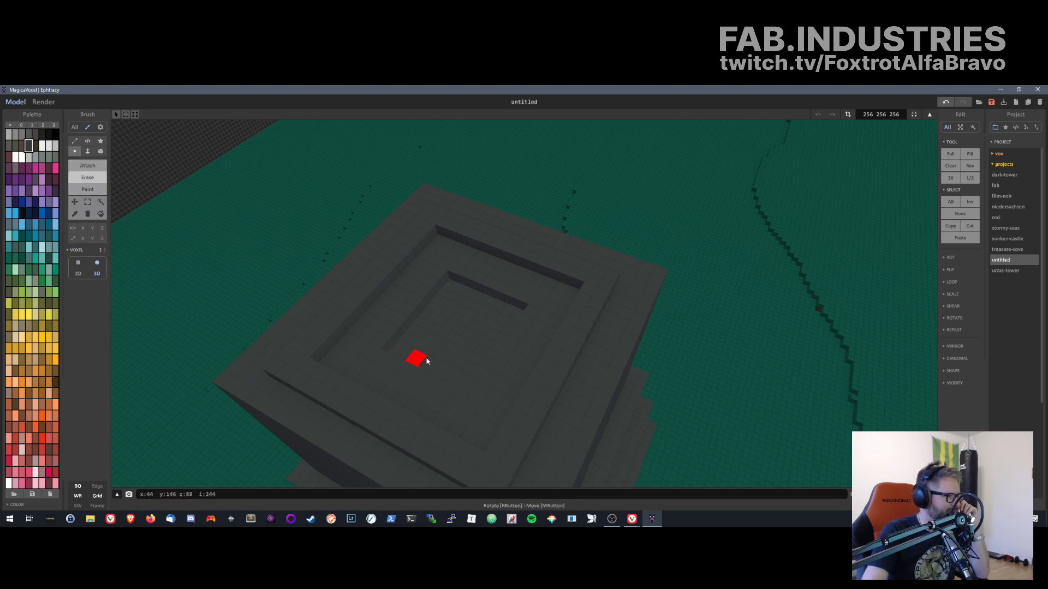
mouse_move(435, 401)
right_down()
mouse_move(470, 432)
mouse_move(522, 438)
mouse_move(485, 424)
mouse_move(500, 377)
mouse_move(540, 411)
mouse_move(507, 400)
right_up()
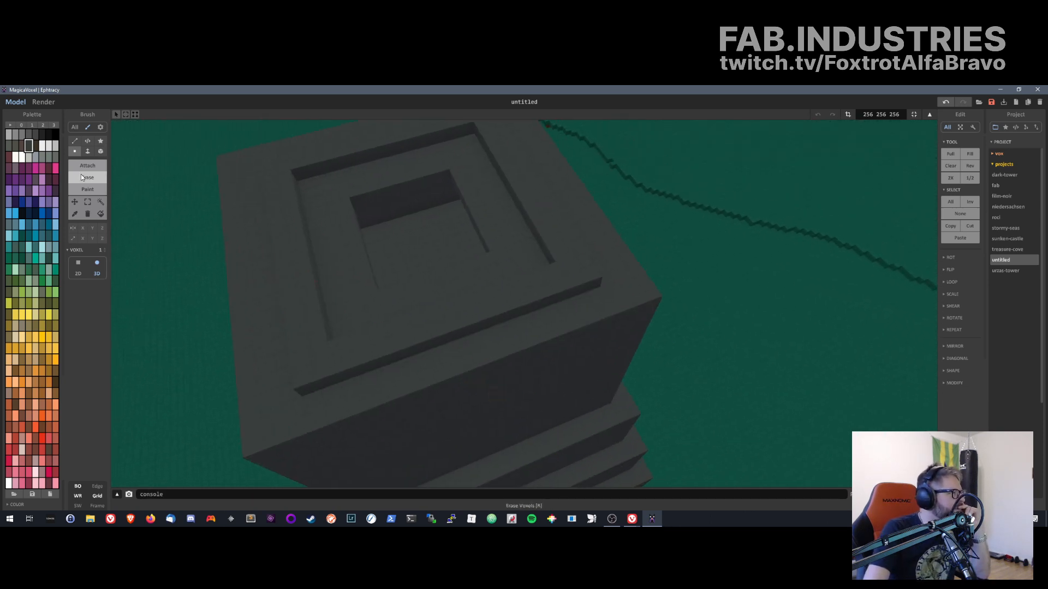
- Extrude the top face of the rim upward into walls about 9 voxels high for a new storey
click(88, 151)
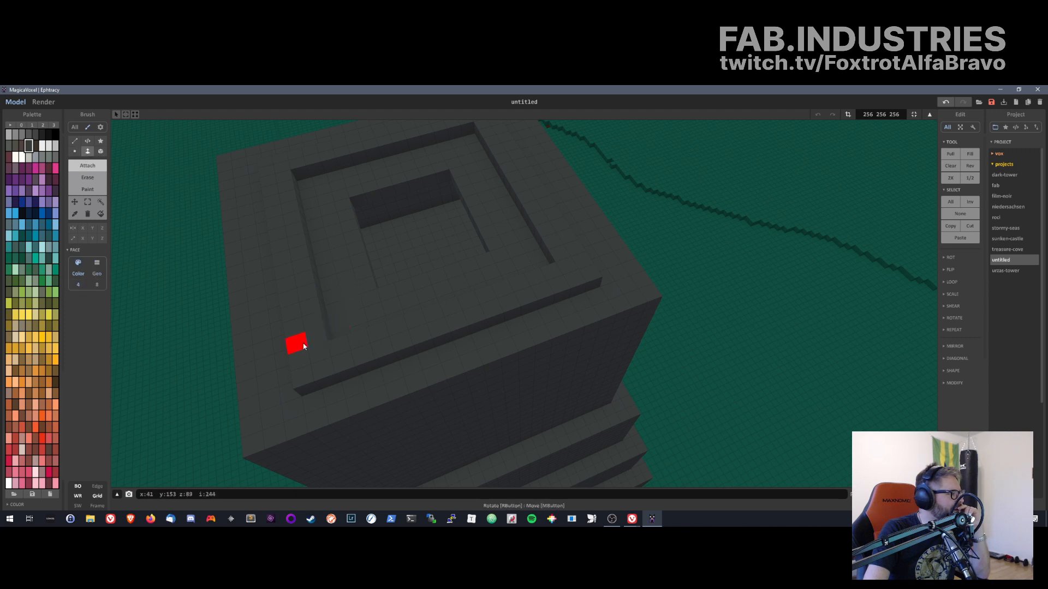
right_drag(304, 345, 374, 283)
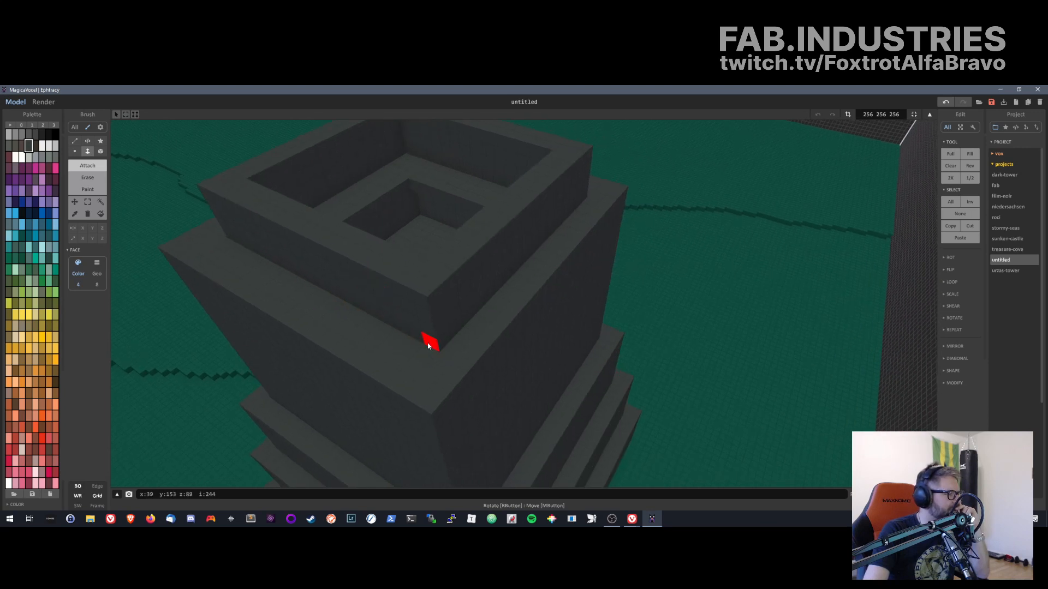
click(425, 290)
click(421, 252)
click(417, 239)
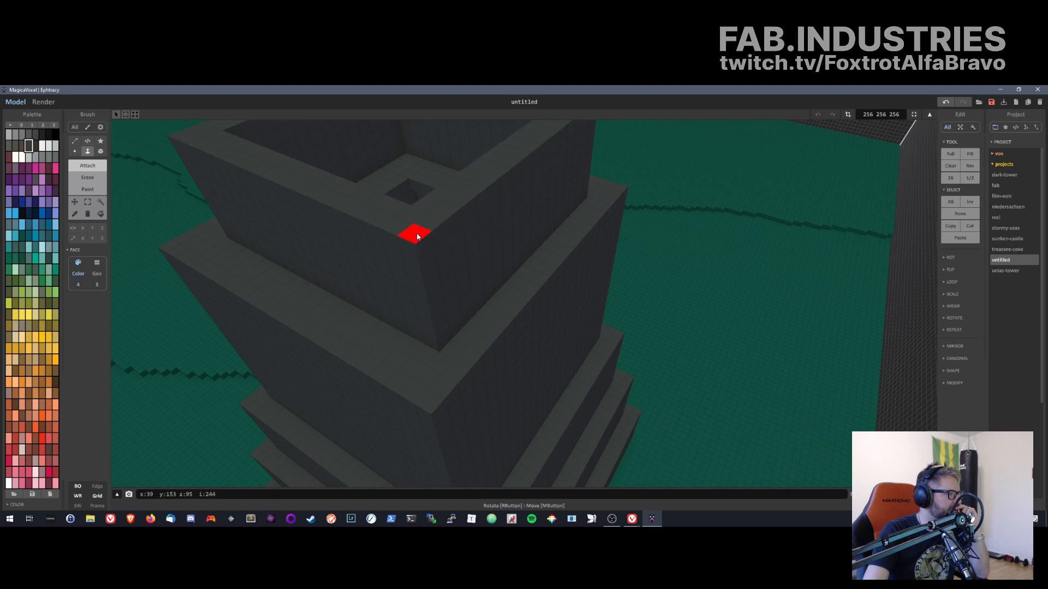
click(414, 221)
click(406, 198)
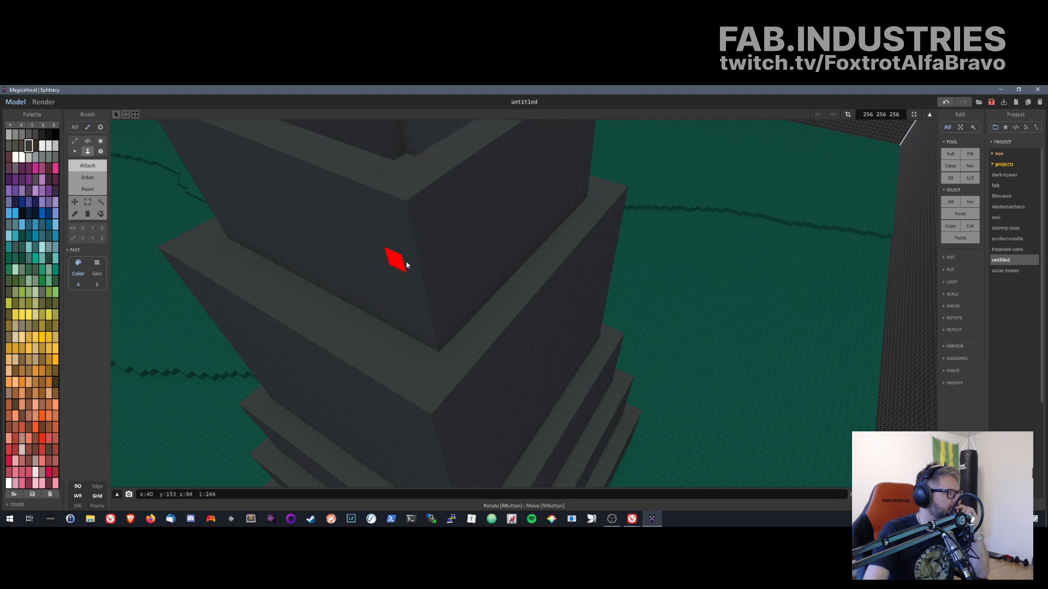
scroll(418, 260, down, 8)
right_drag(420, 293, 469, 290)
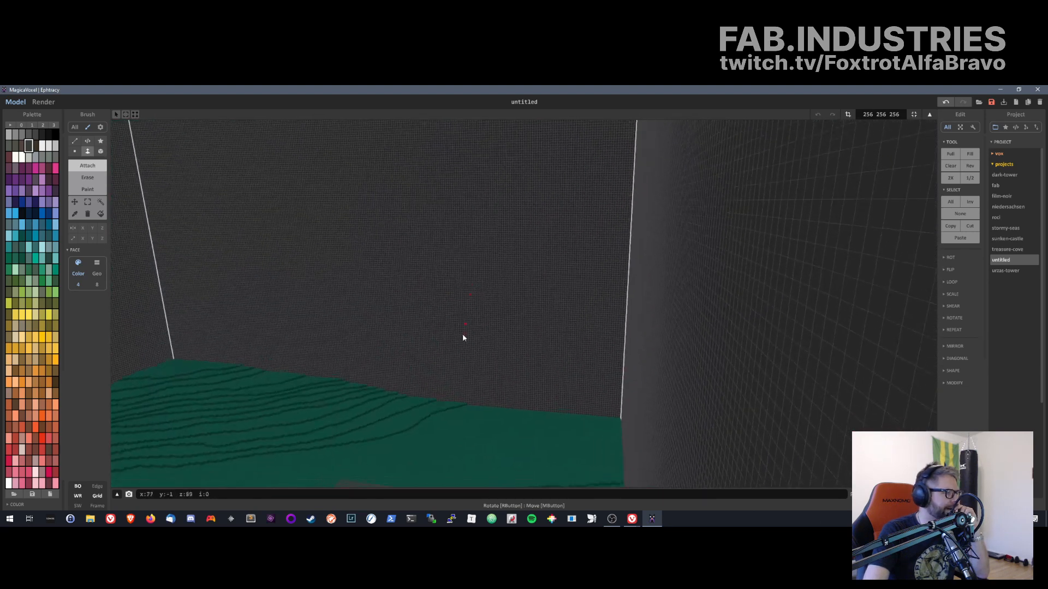
right_drag(463, 398, 543, 279)
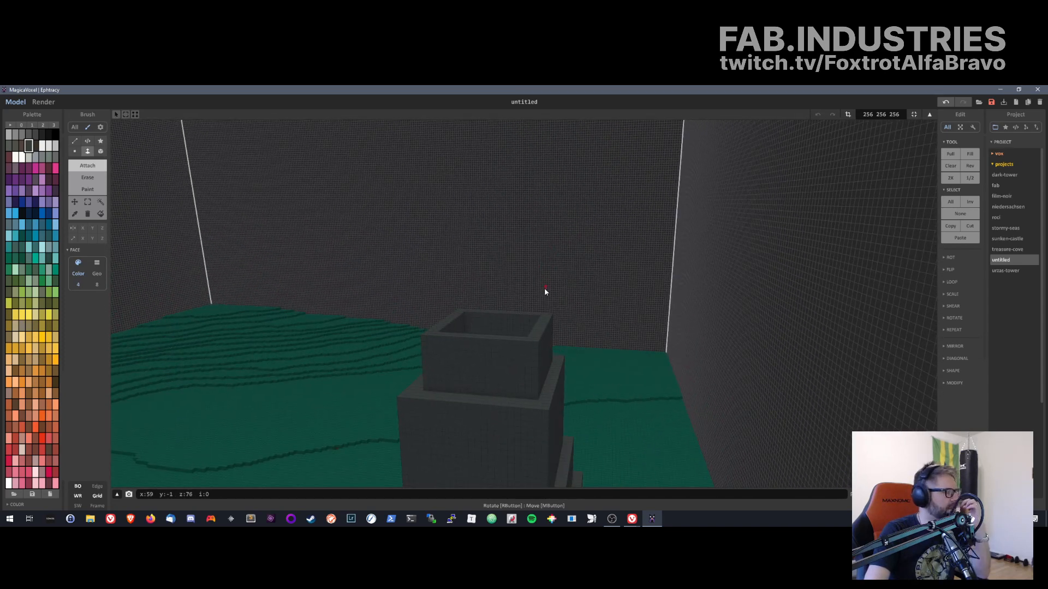
- Attach a ledge of voxels at a top inside corner of the new walls and extrude it along the full wall
scroll(540, 300, up, 10)
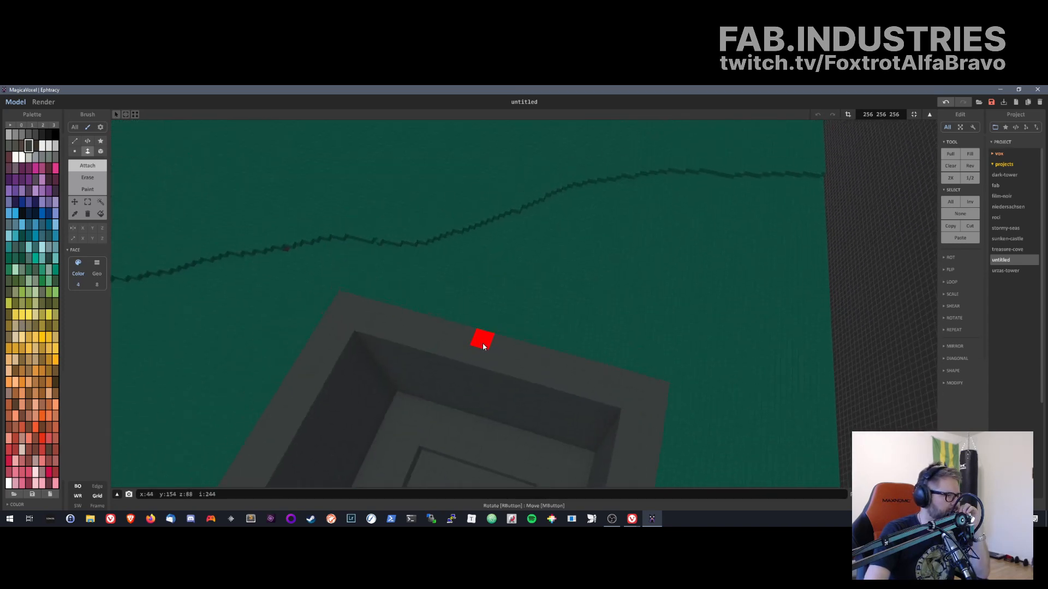
scroll(483, 346, down, 5)
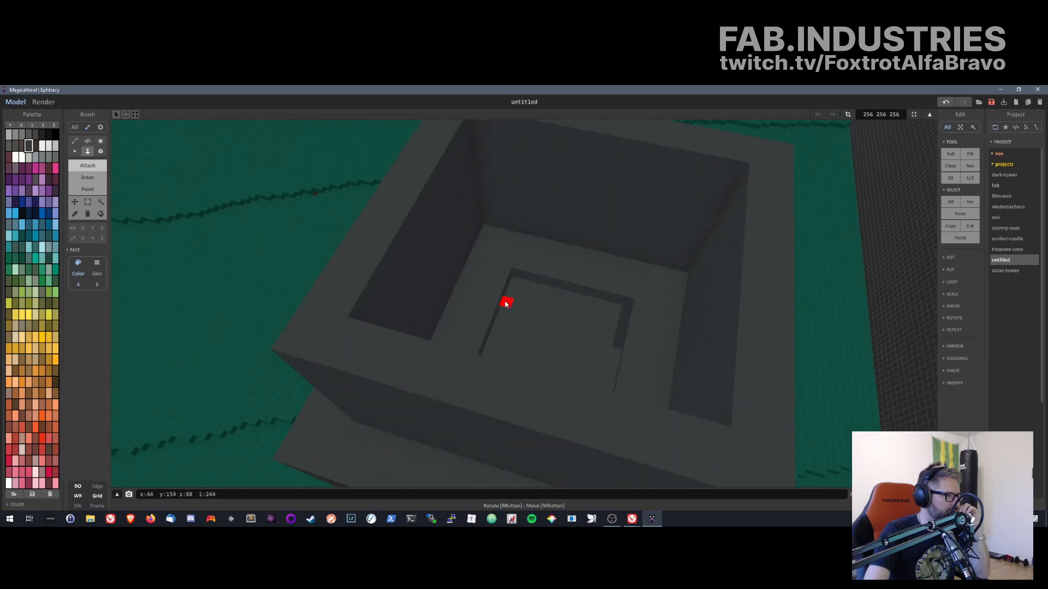
click(77, 154)
right_drag(480, 216, 478, 211)
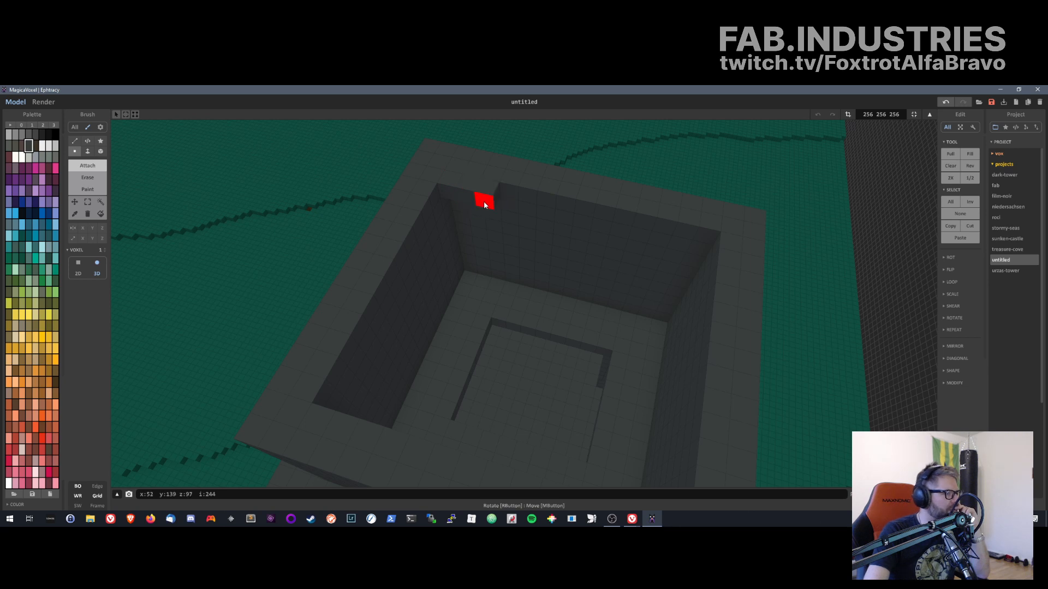
drag(484, 205, 447, 191)
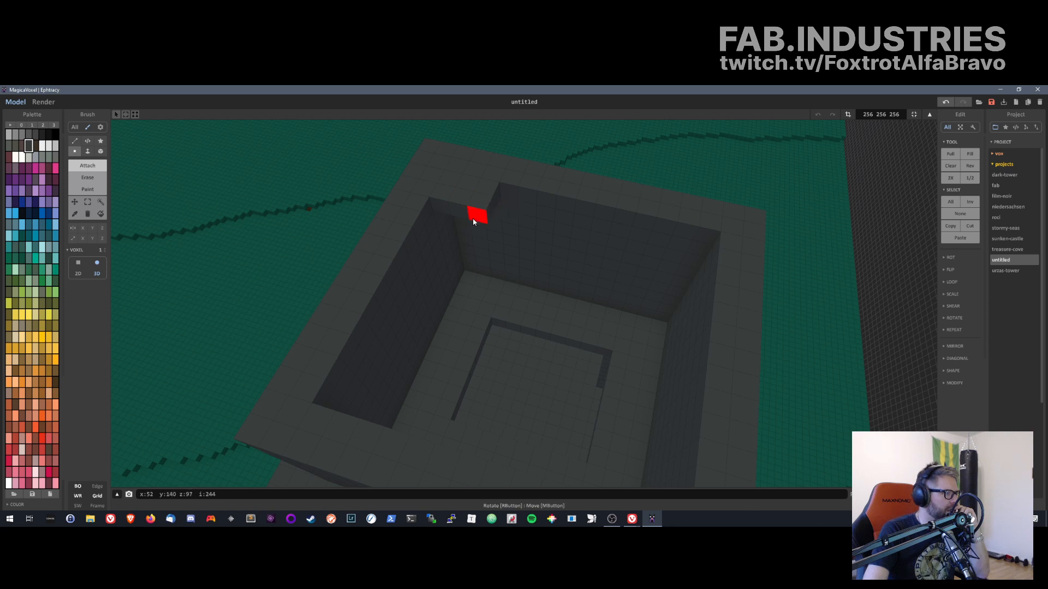
key(ctrl+z)
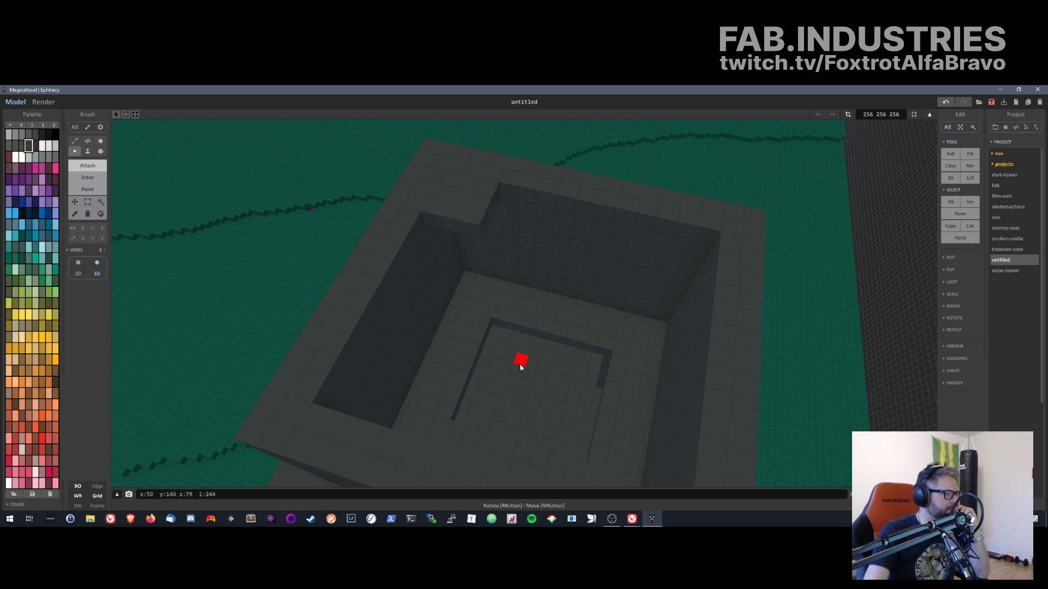
scroll(520, 365, up, 3)
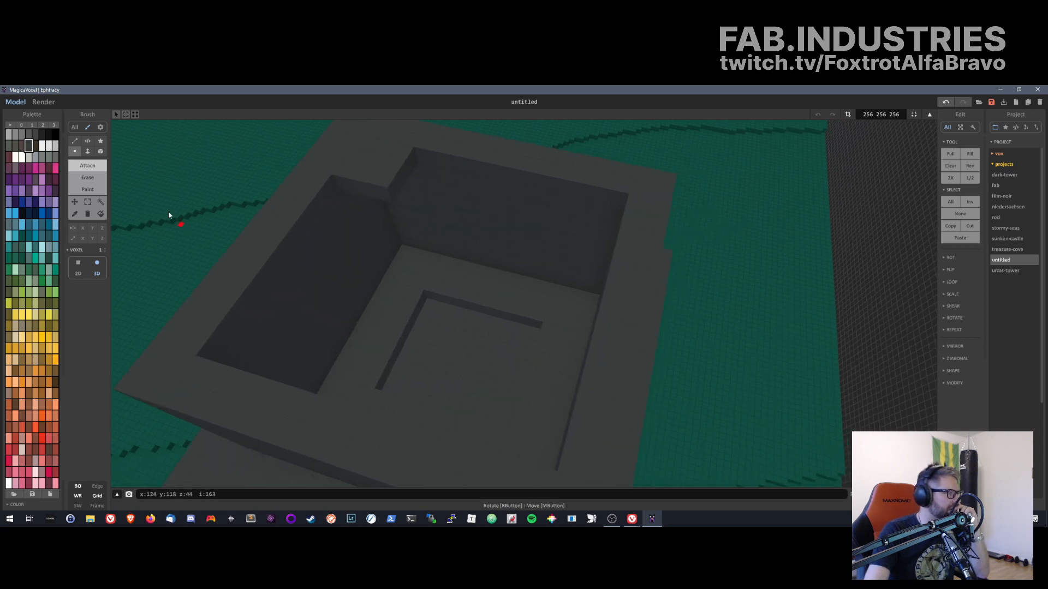
click(88, 151)
drag(403, 171, 610, 241)
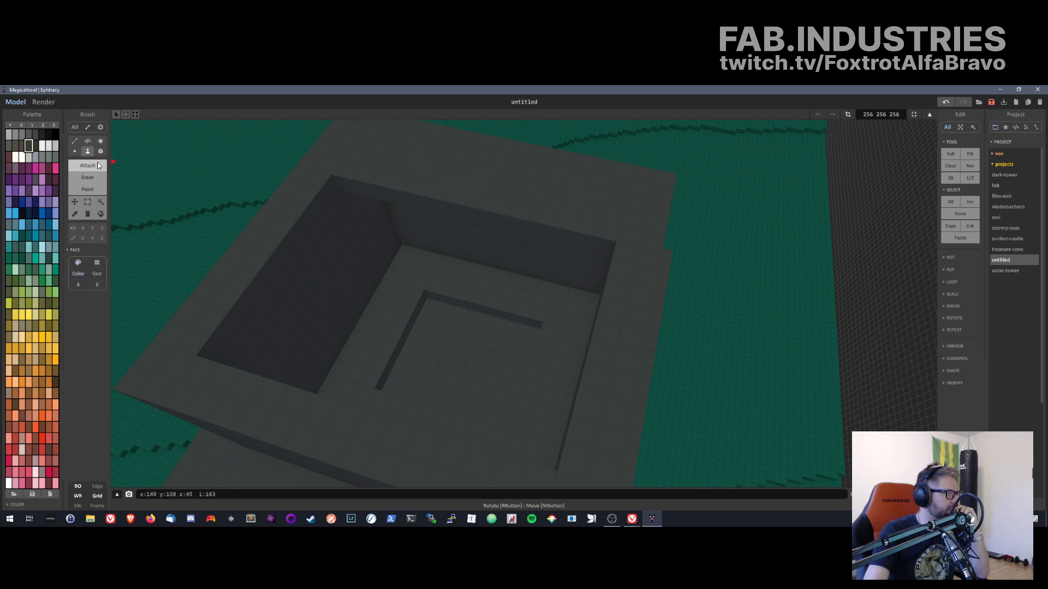
- Attach a voxel block at the next top inside corner and extrude the ledge along the adjoining wall
click(75, 151)
click(342, 185)
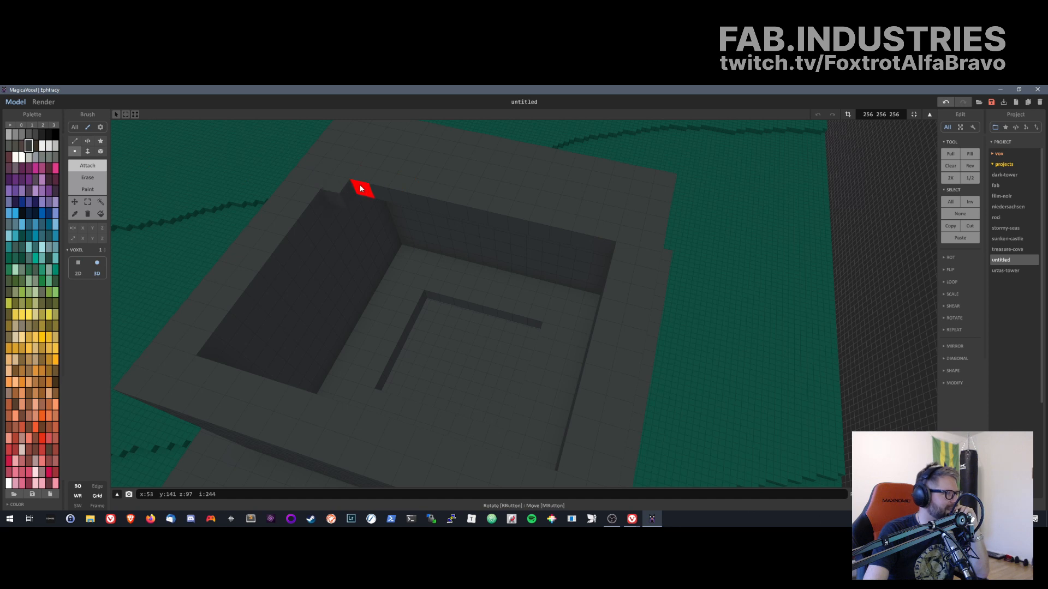
click(87, 151)
drag(336, 199, 269, 300)
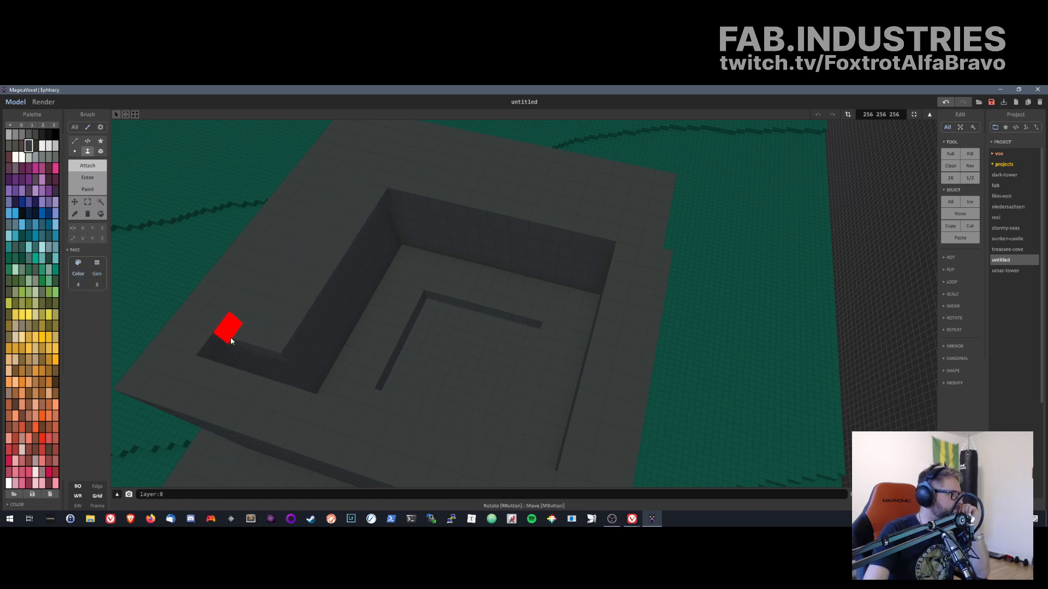
- Attach voxels at the inner edges of the remaining two walls and extrude them to close the roof around a smaller central opening
click(75, 151)
right_drag(597, 248, 420, 322)
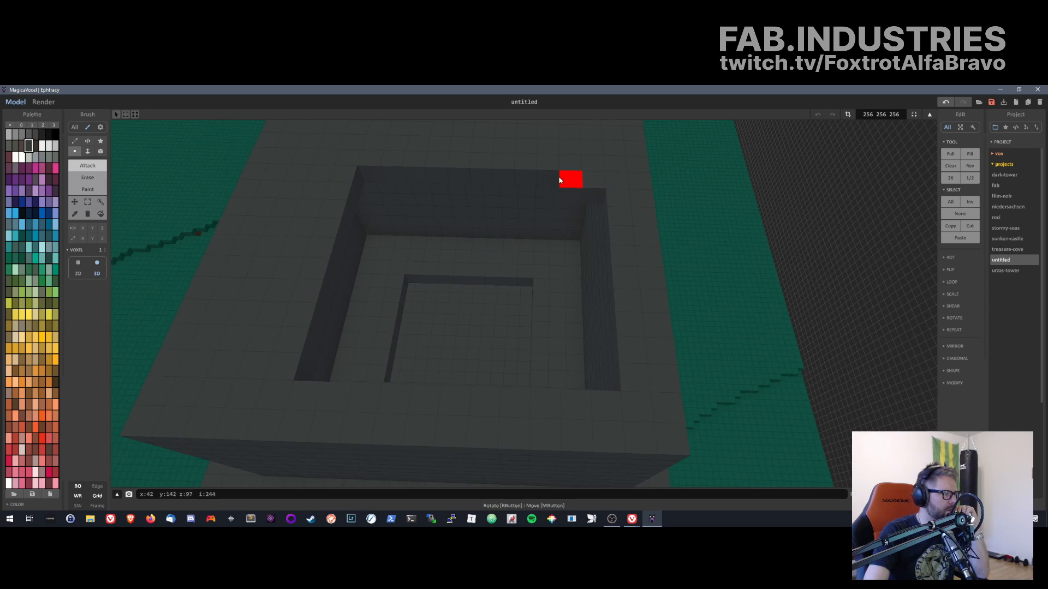
click(308, 346)
click(87, 151)
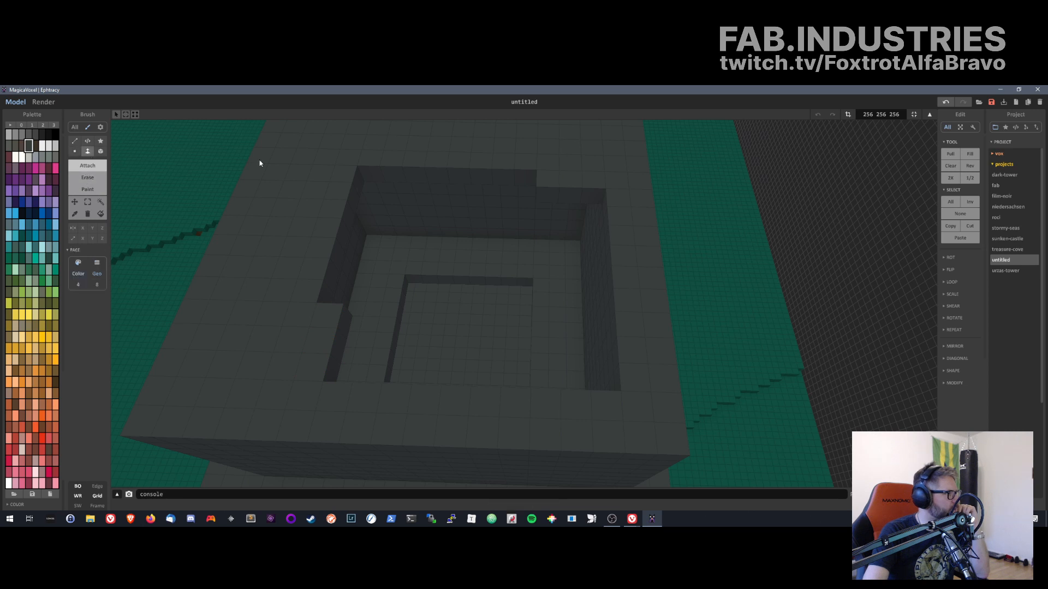
mouse_move(592, 199)
mouse_down()
mouse_move(589, 367)
mouse_move(580, 378)
mouse_up()
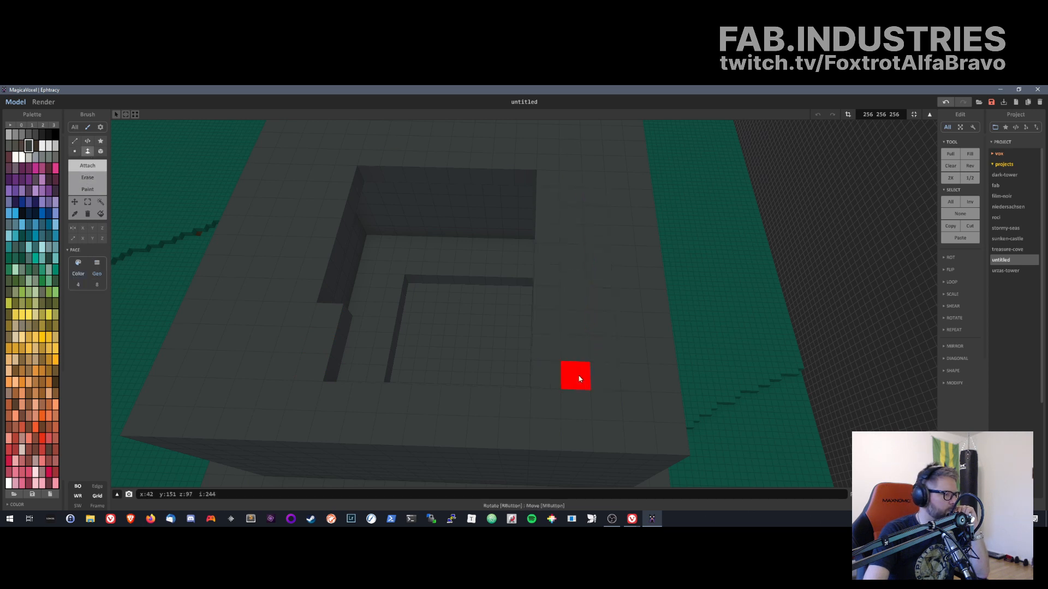
drag(346, 321, 495, 359)
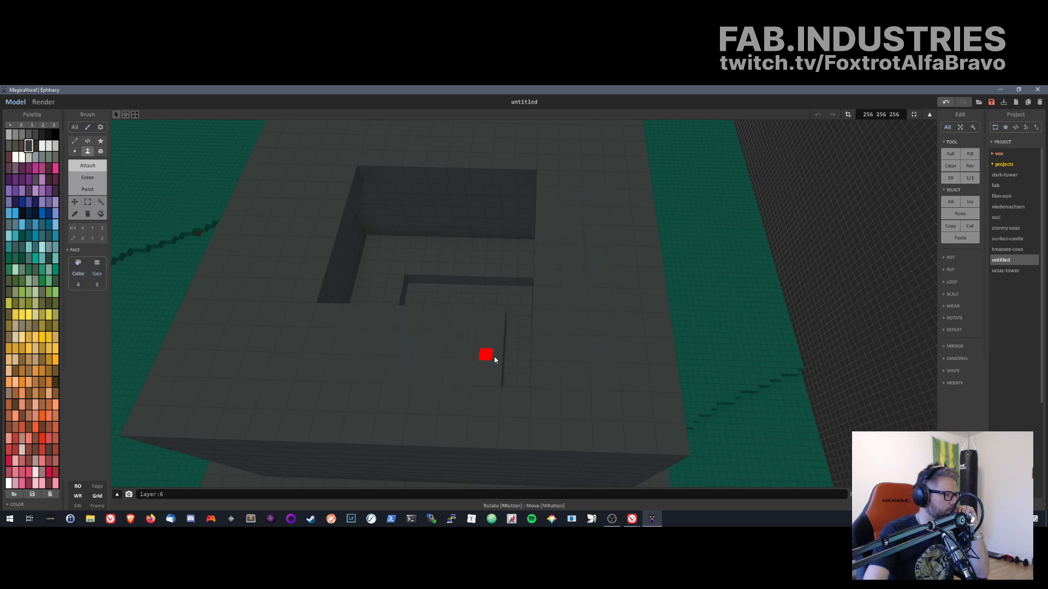
- Attach voxels on top of the roof's outer corner and extrude them along the outer edge to start a raised rim
right_drag(514, 360, 573, 309)
scroll(565, 310, down, 5)
scroll(379, 316, up, 6)
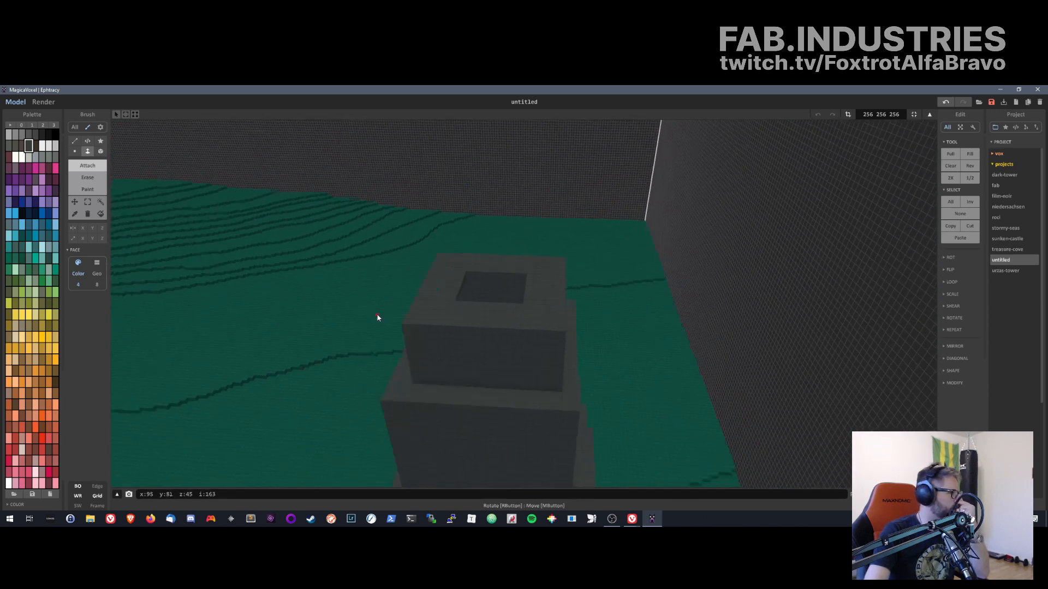
scroll(413, 320, down, 4)
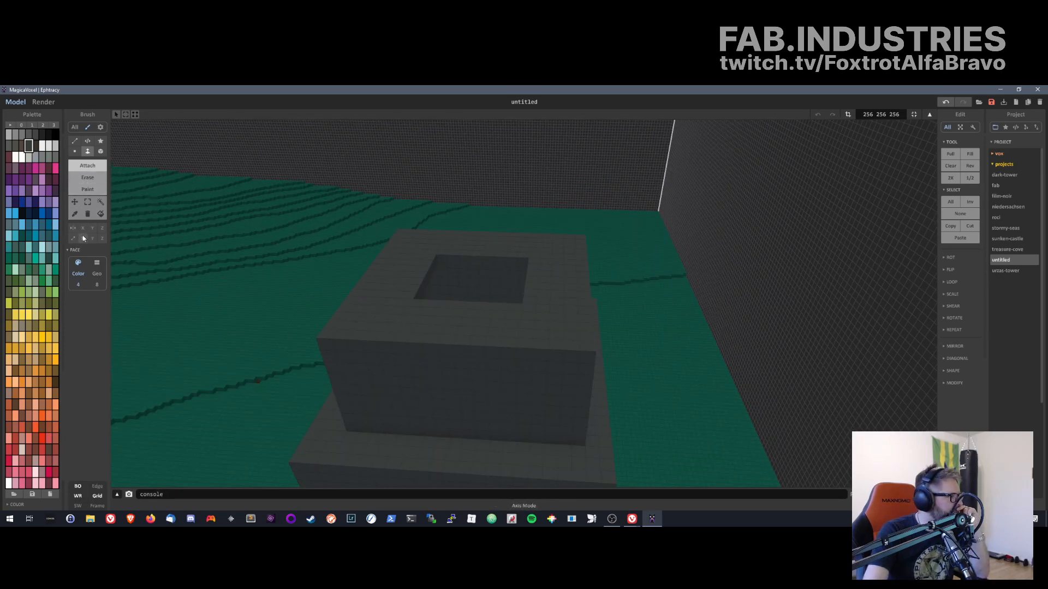
click(75, 151)
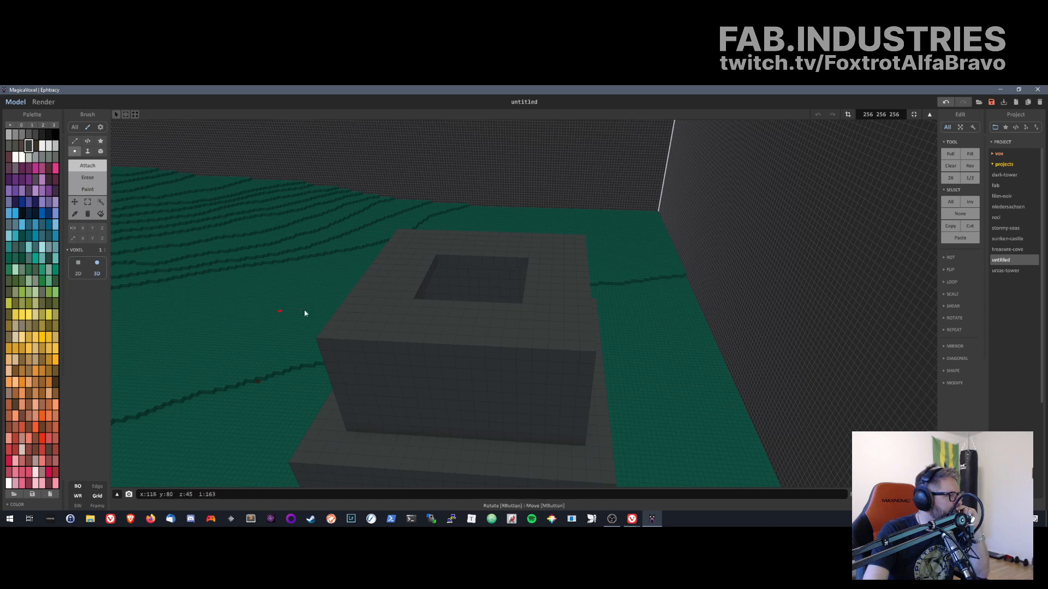
click(335, 326)
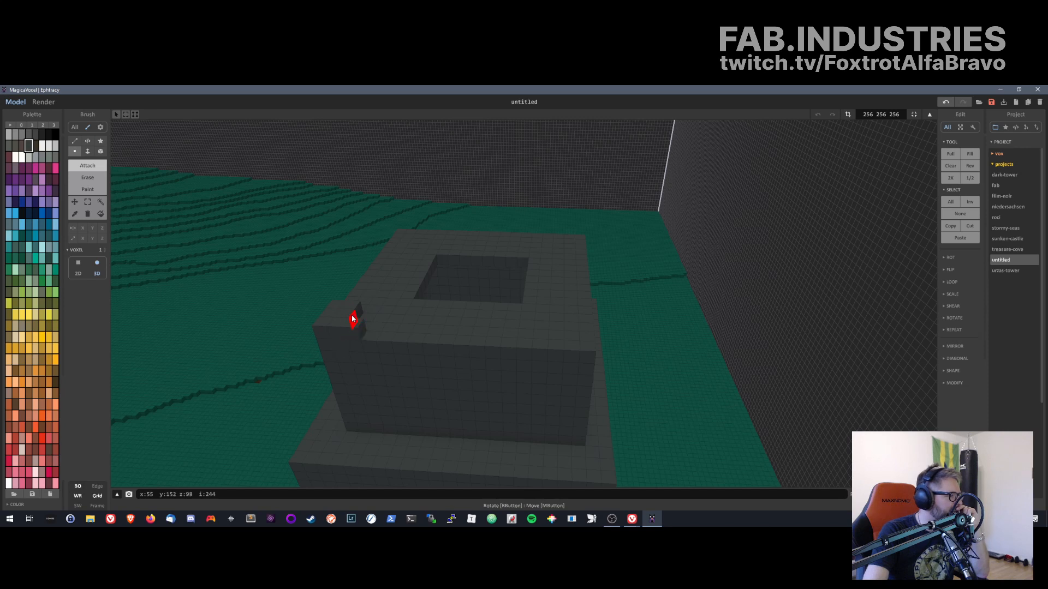
key(f)
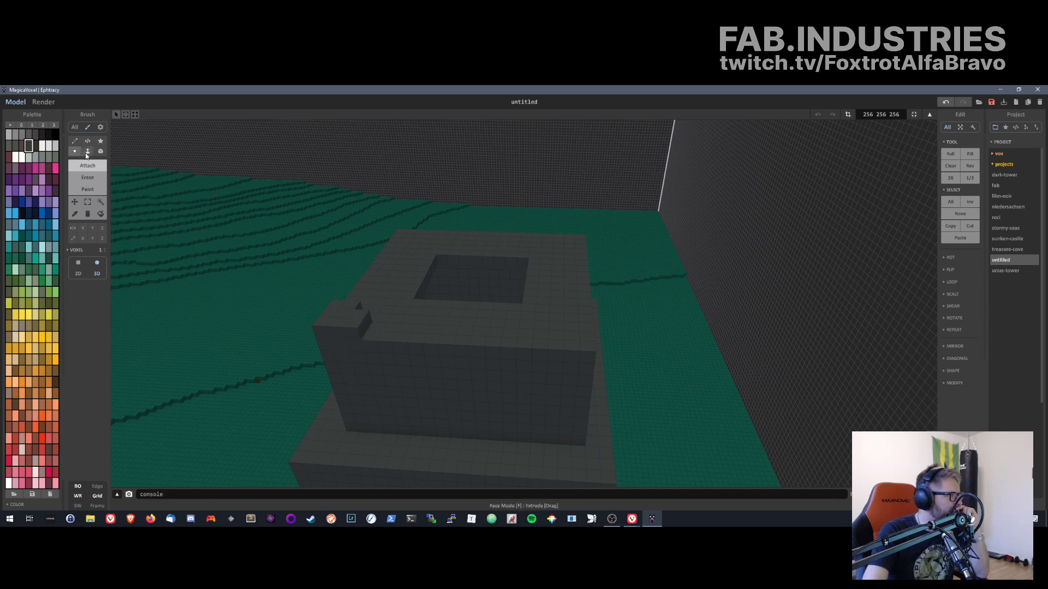
drag(357, 329, 583, 356)
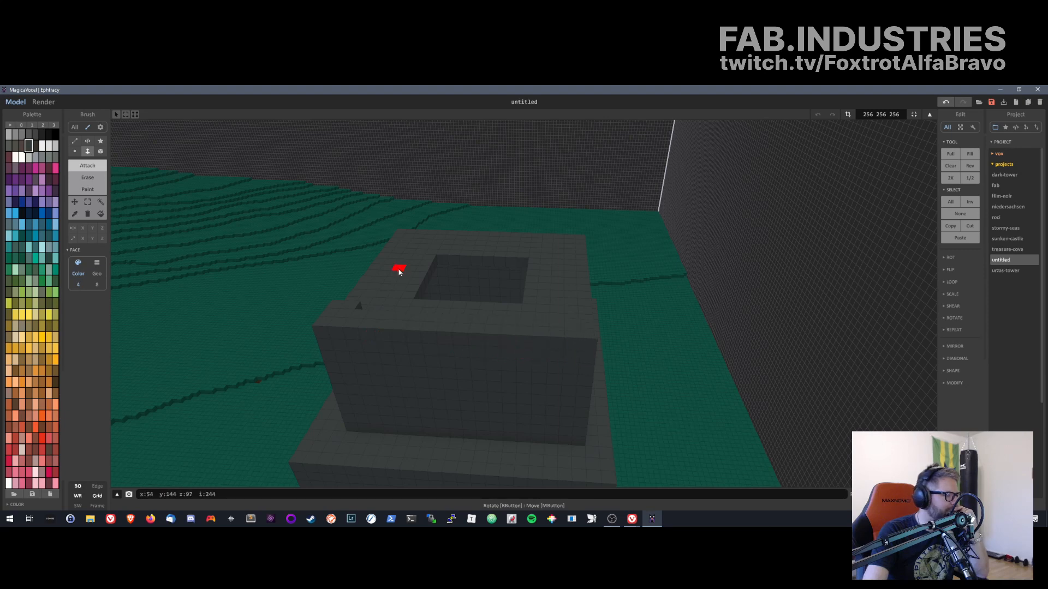
- Turn both free ends of the rim with added voxels and extrude them along the remaining roof edges to close it
middle_drag(398, 271, 420, 291)
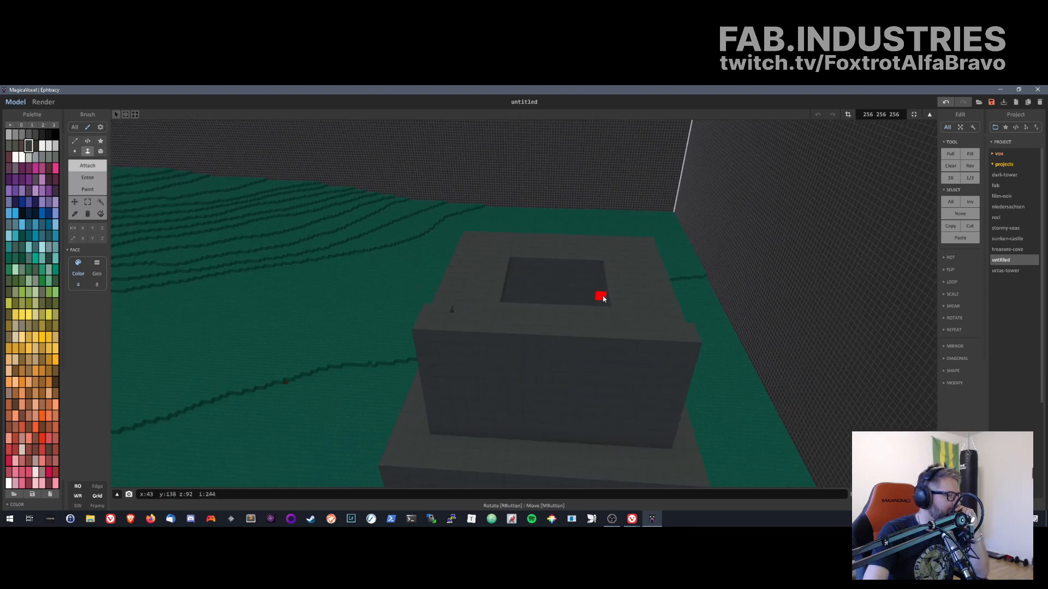
right_drag(603, 298, 397, 352)
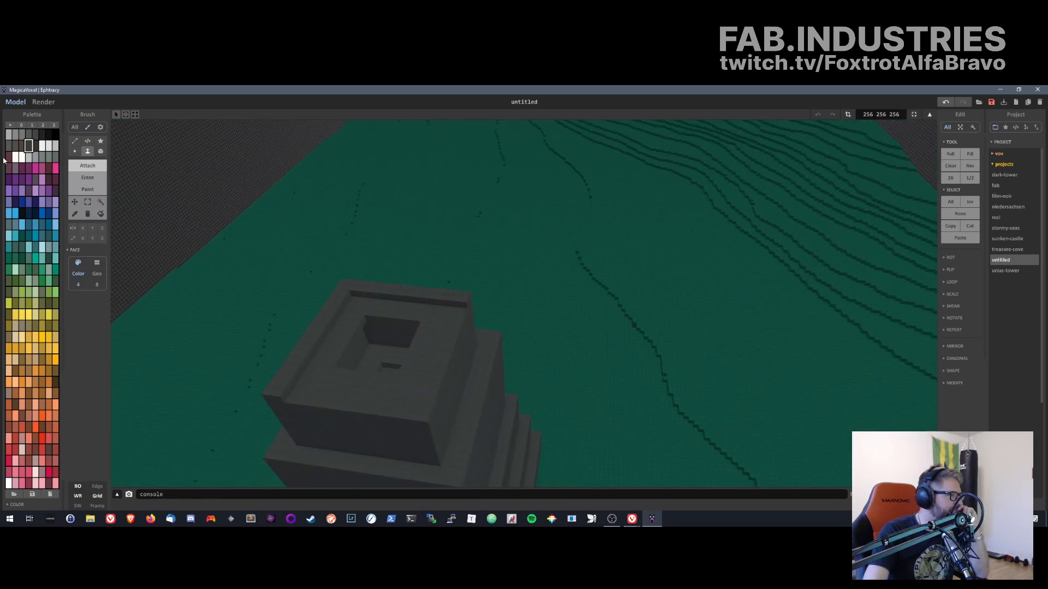
key(v)
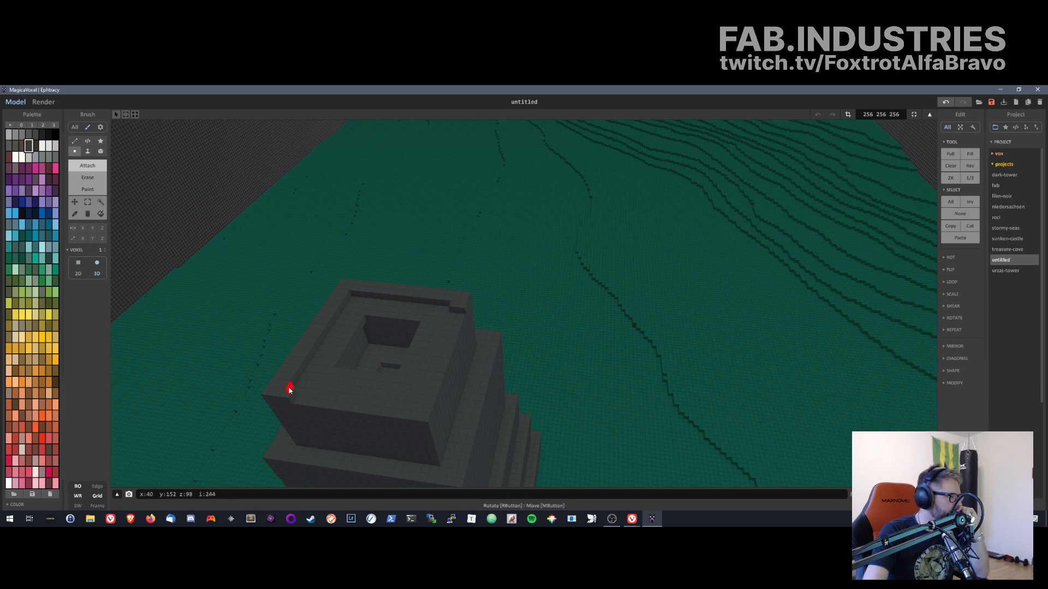
key(f)
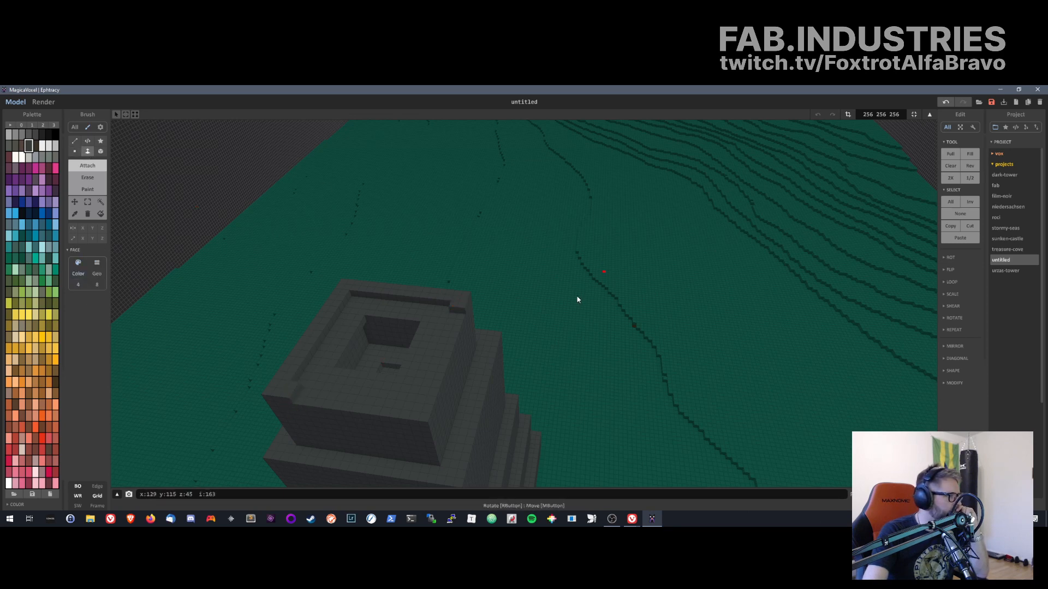
click(460, 311)
drag(297, 398, 365, 408)
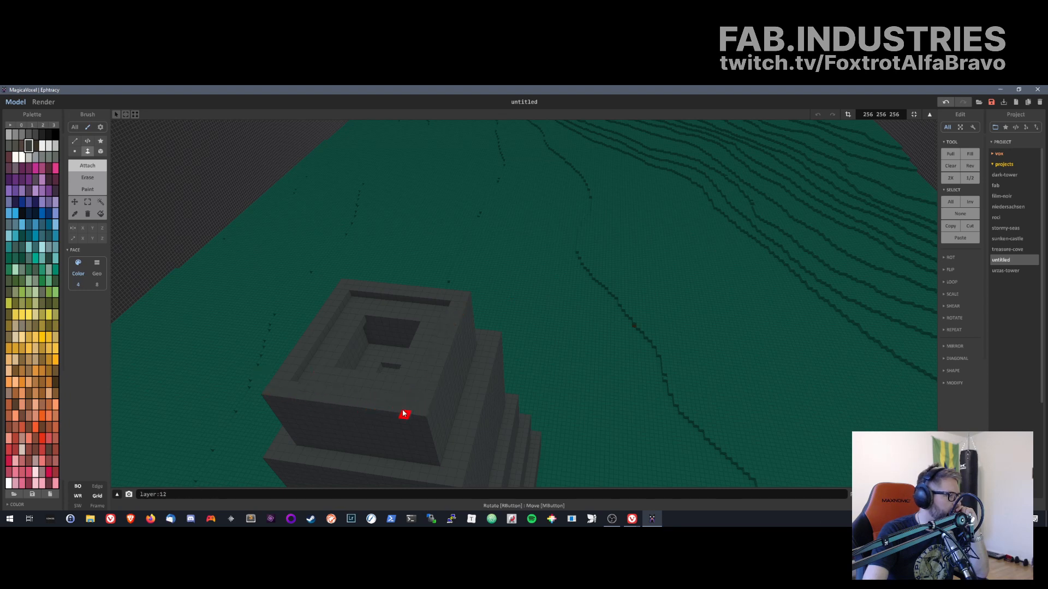
- Extrude the rim's top face upward into walls about 12 voxels high for another storey
right_drag(404, 413, 149, 339)
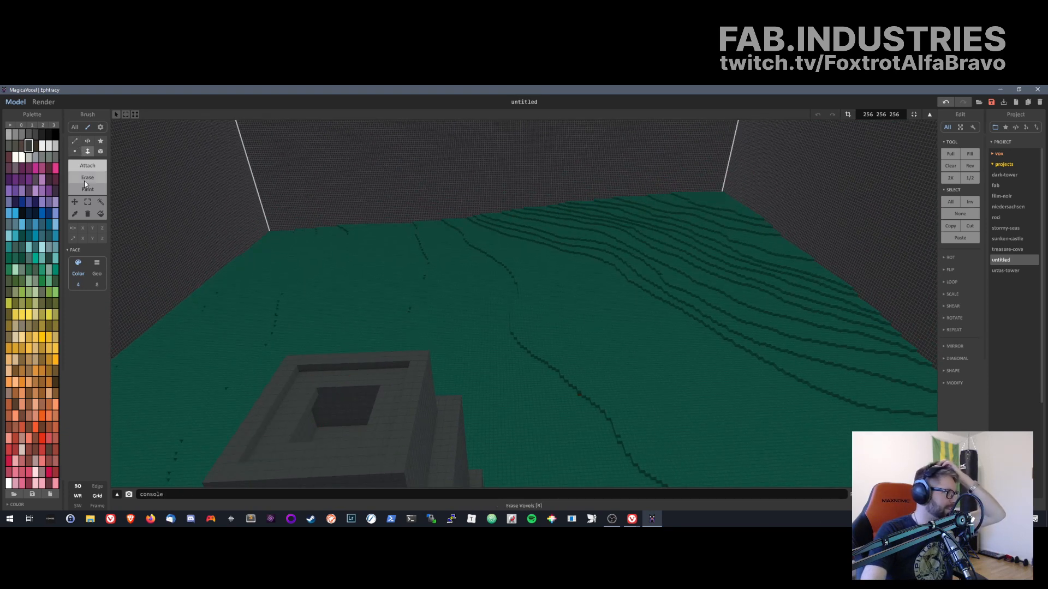
right_drag(405, 479, 393, 478)
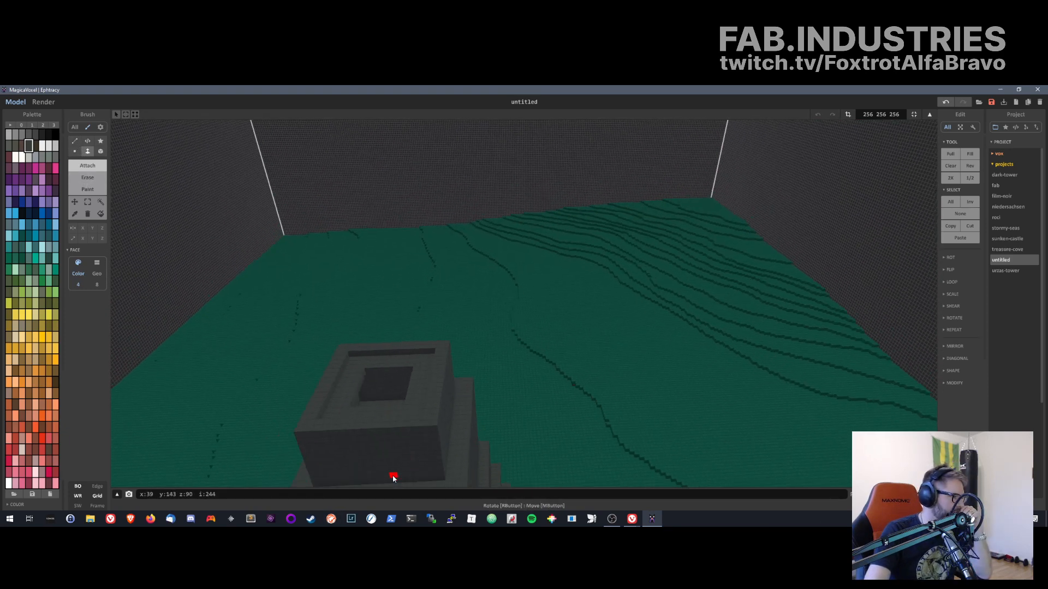
click(382, 431)
click(384, 421)
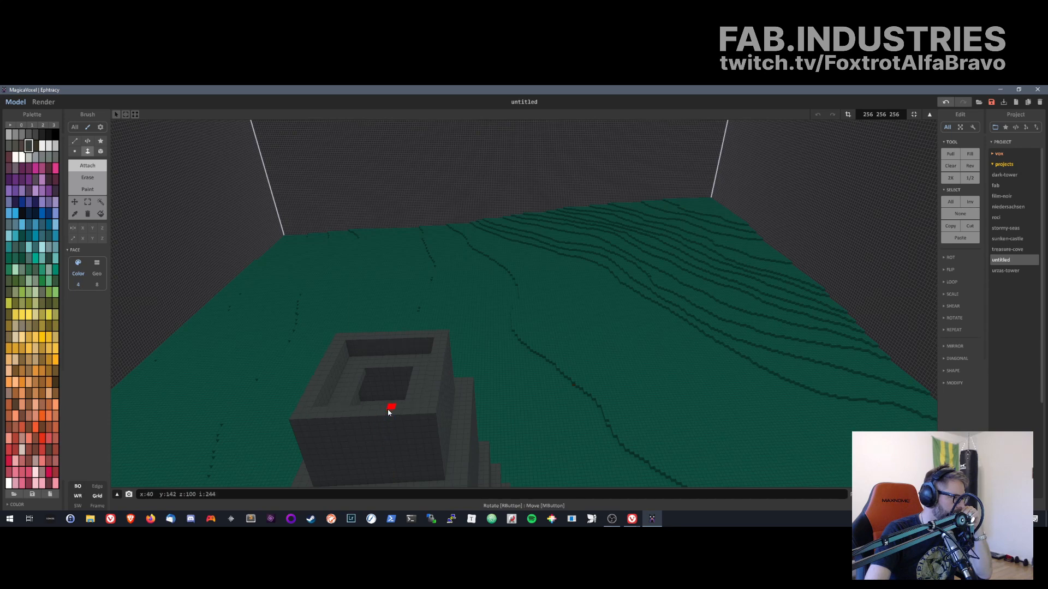
click(387, 409)
click(387, 402)
click(387, 398)
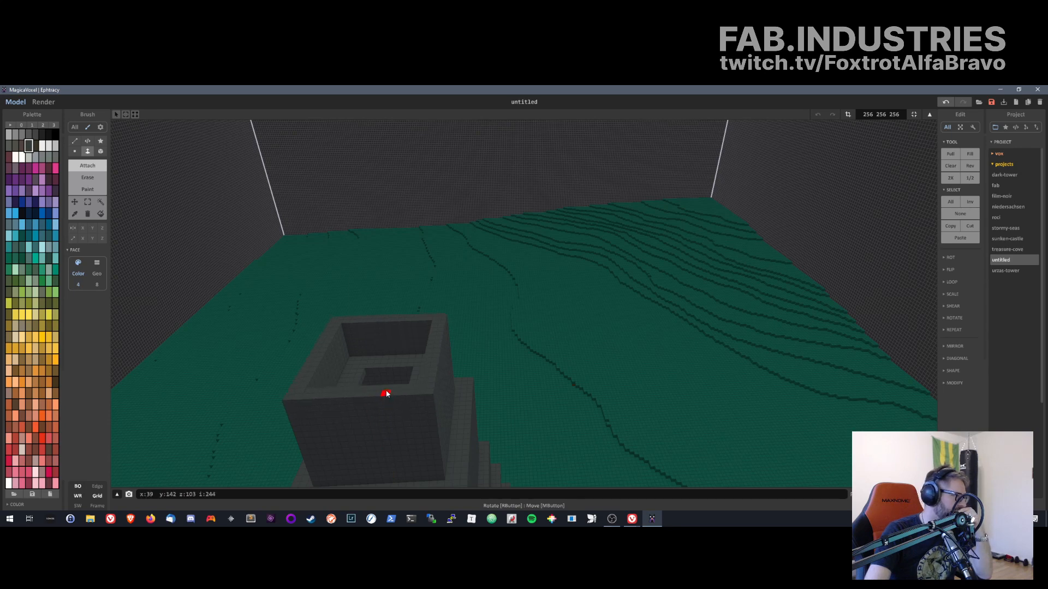
click(385, 392)
click(386, 388)
click(386, 381)
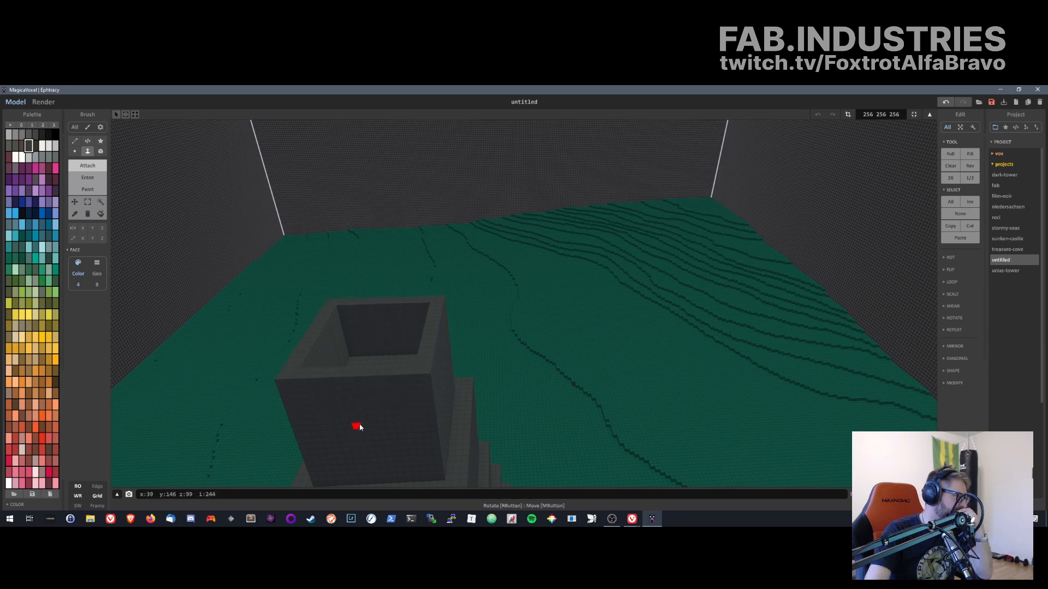
right_drag(358, 426, 546, 270)
right_drag(621, 186, 577, 409)
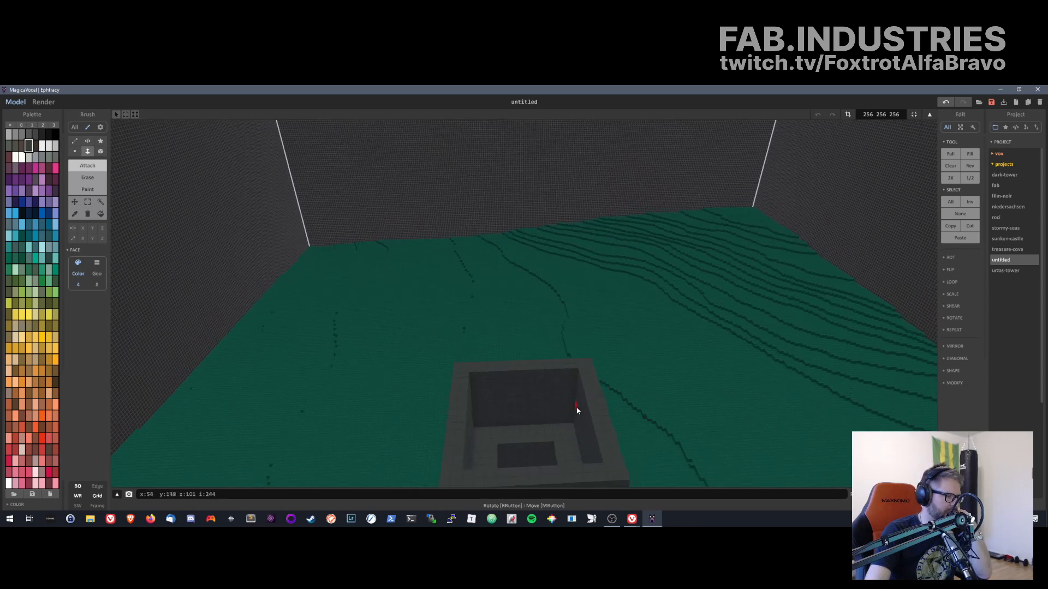
click(589, 393)
click(593, 393)
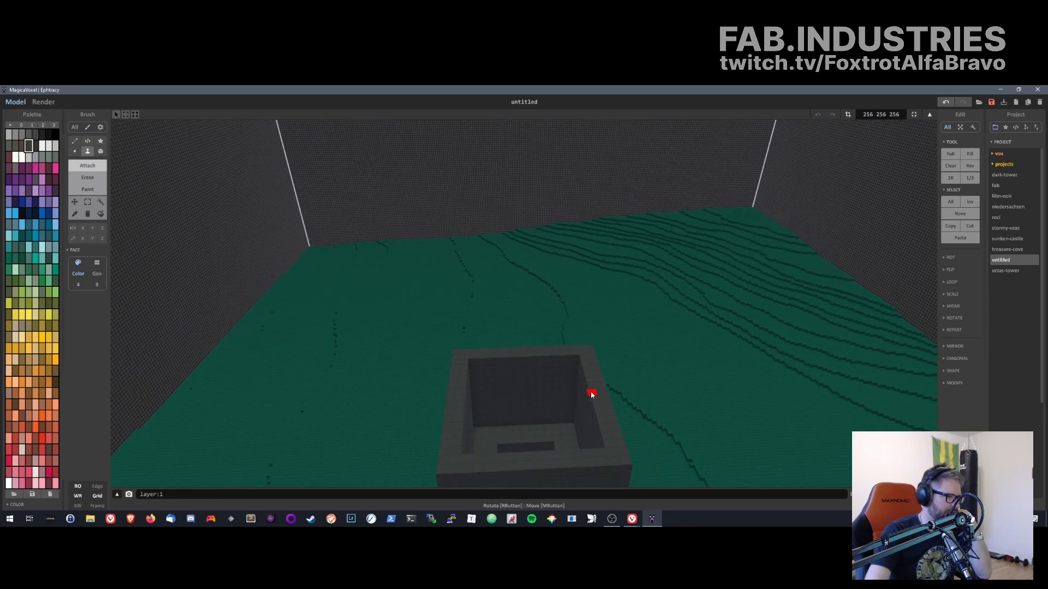
click(593, 396)
drag(593, 397, 587, 373)
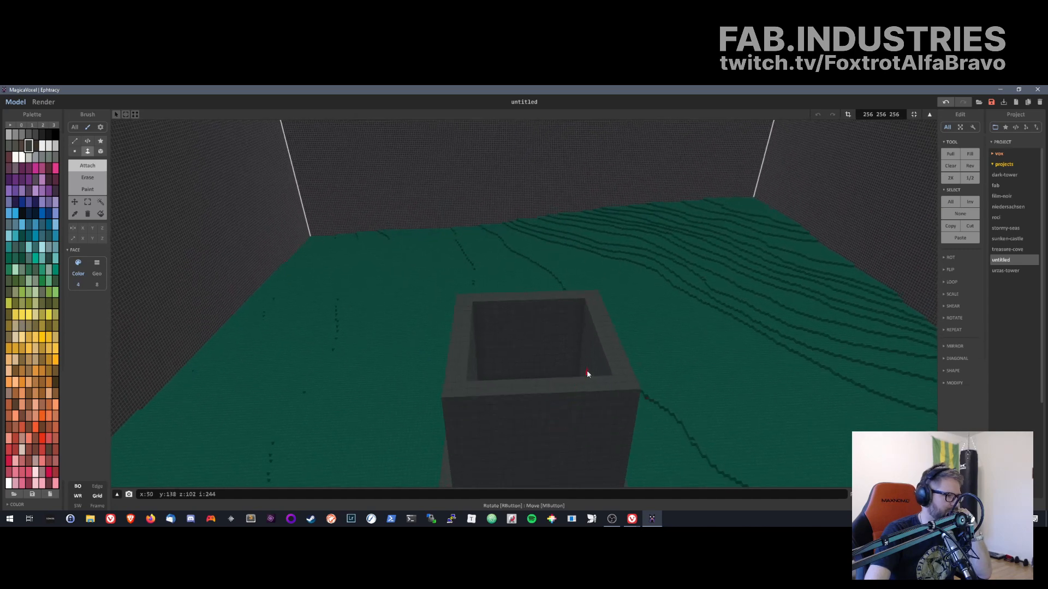
drag(622, 331, 605, 341)
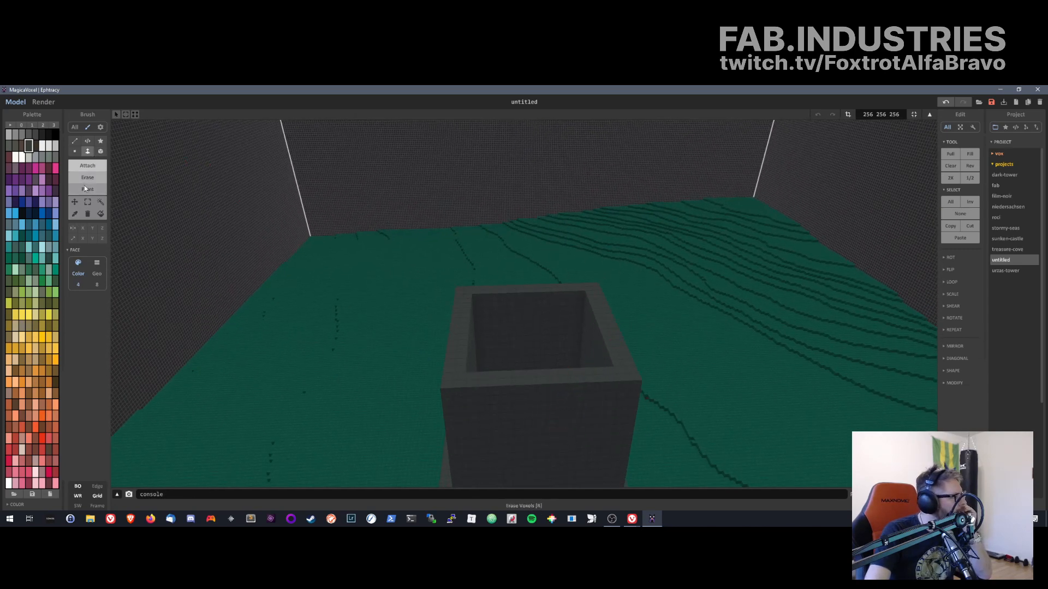
- Attach a row of voxels along the top inside edge of one wall and extrude it across the opening into a closed flat roof
click(75, 151)
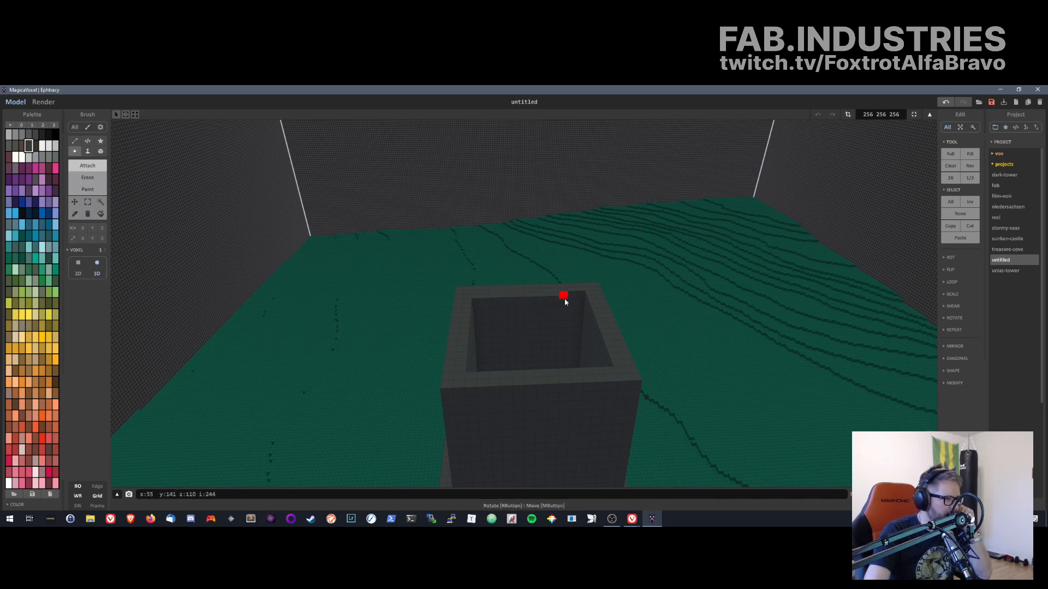
key(ctrl+z)
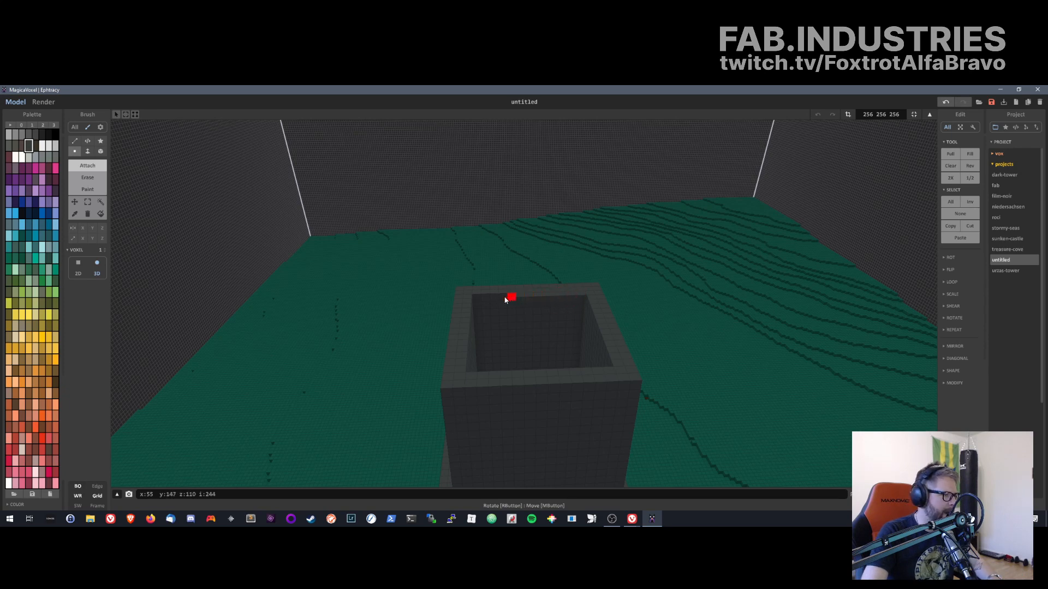
key(f)
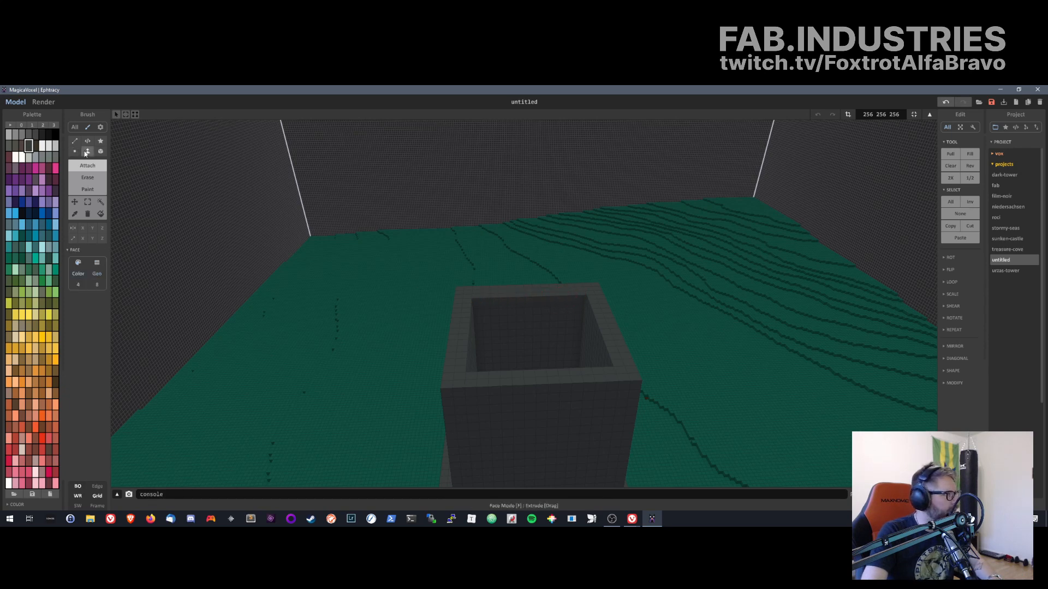
drag(555, 302, 564, 370)
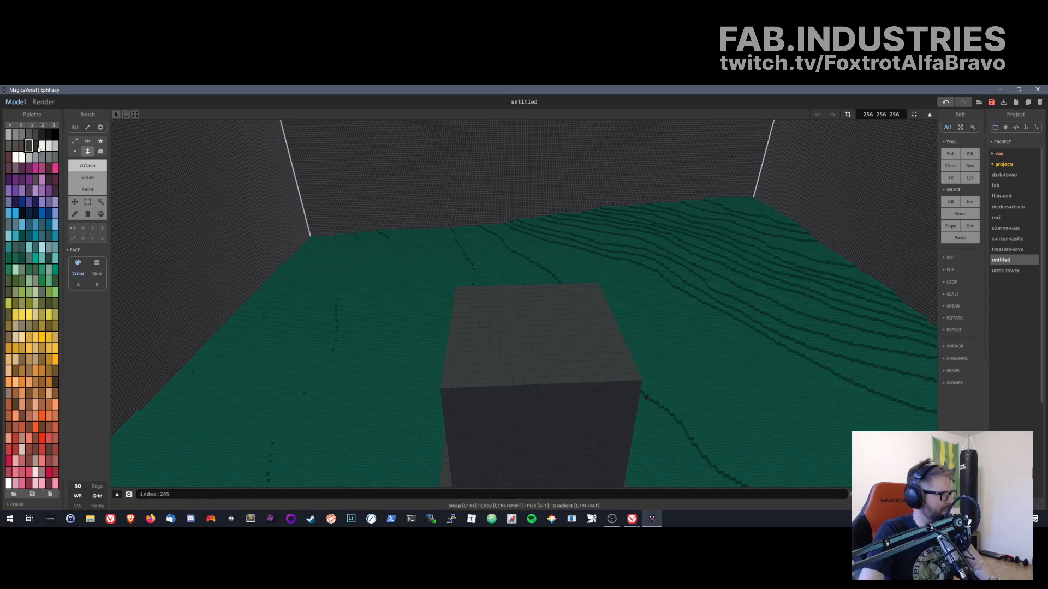
- Attach single voxels on top of one corner of the closed top roof to start a corner battlement
click(75, 151)
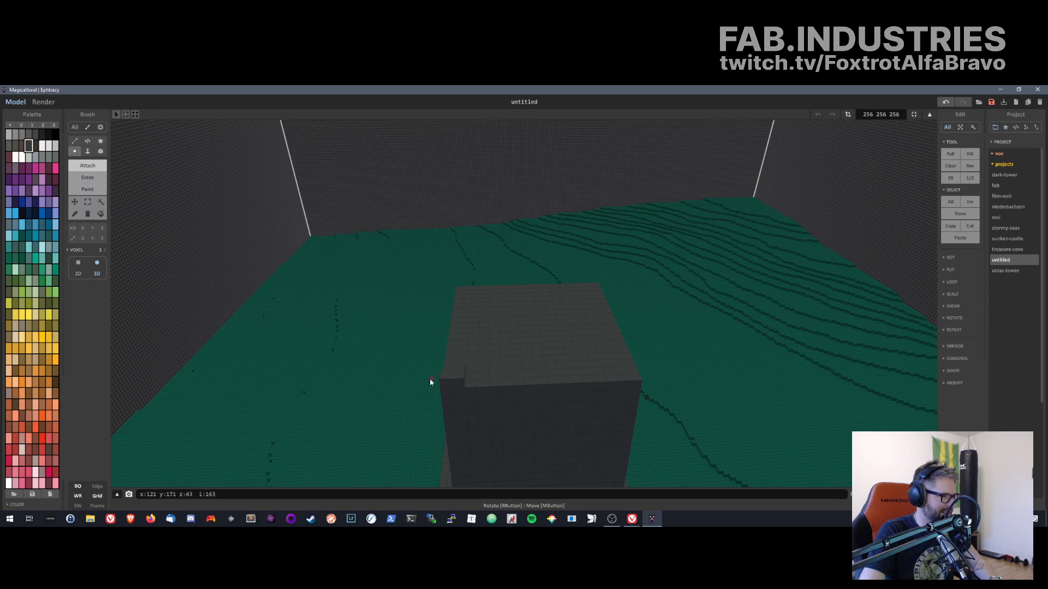
middle_drag(430, 382, 497, 403)
right_drag(496, 402, 363, 413)
middle_drag(363, 413, 562, 434)
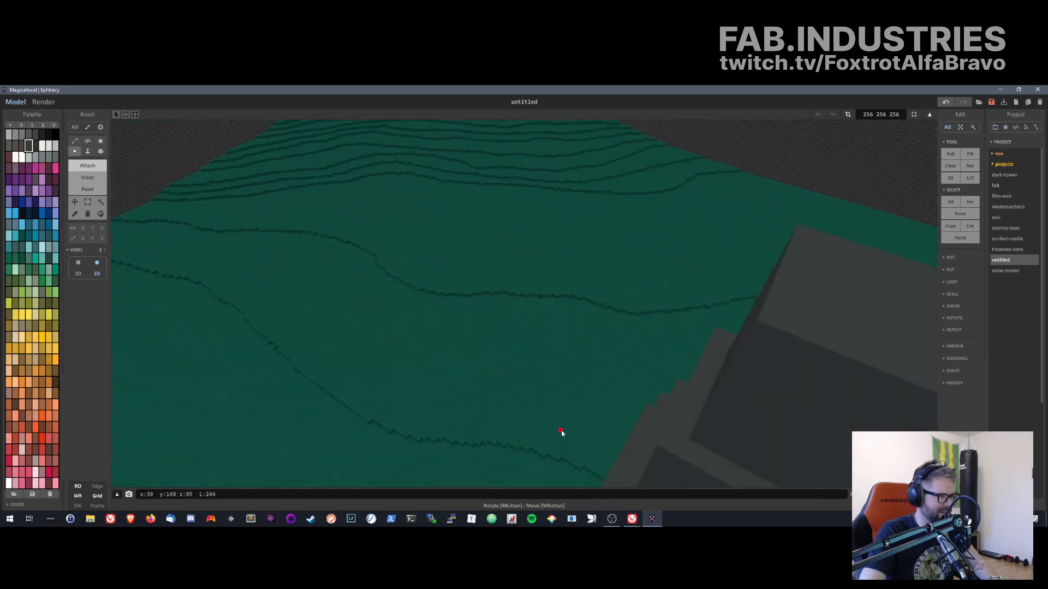
right_drag(562, 433, 477, 435)
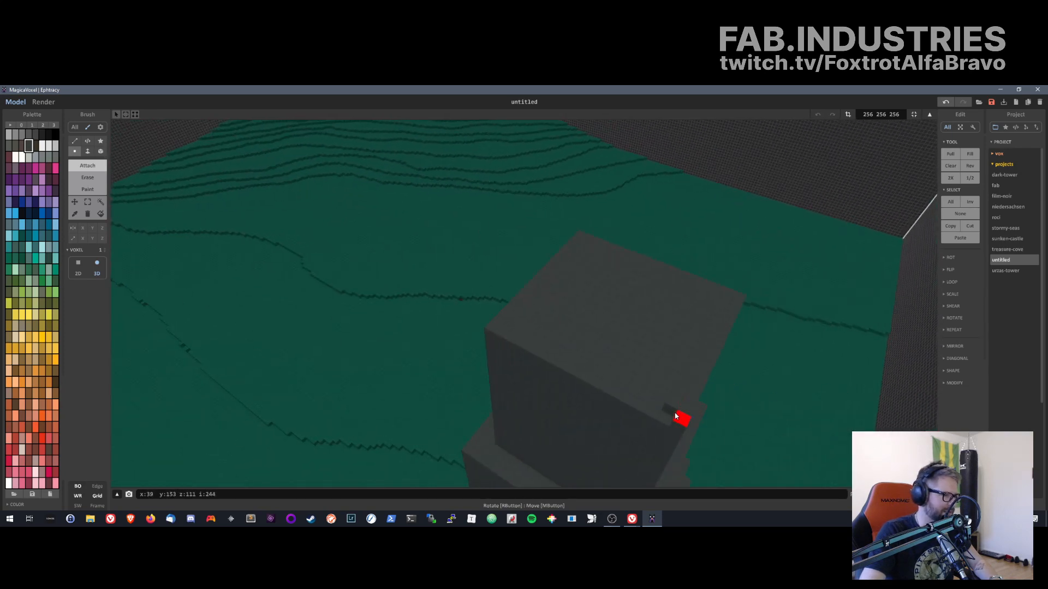
middle_drag(622, 351, 475, 292)
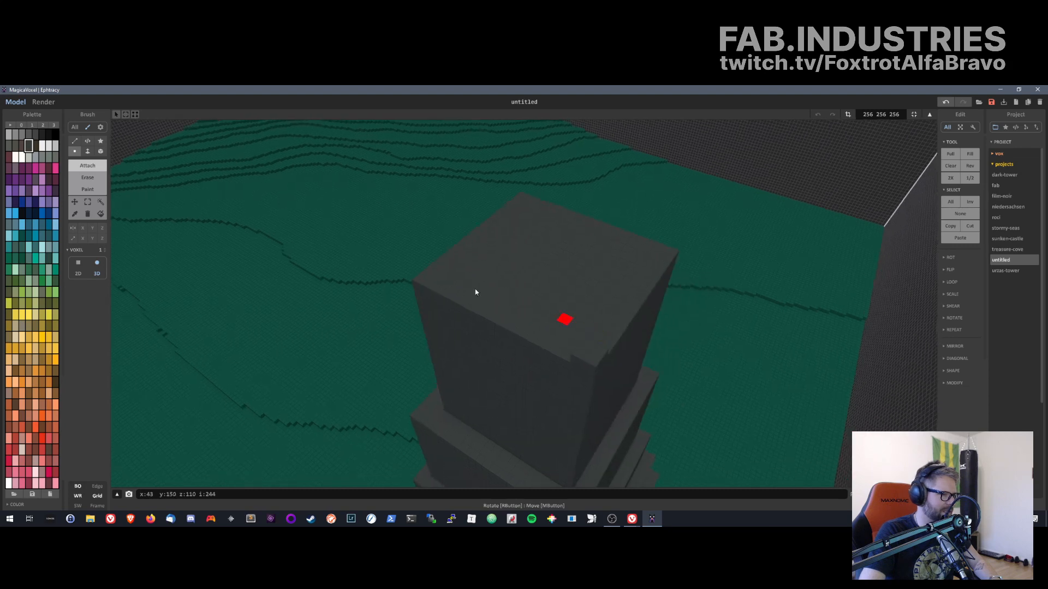
right_drag(627, 296, 616, 312)
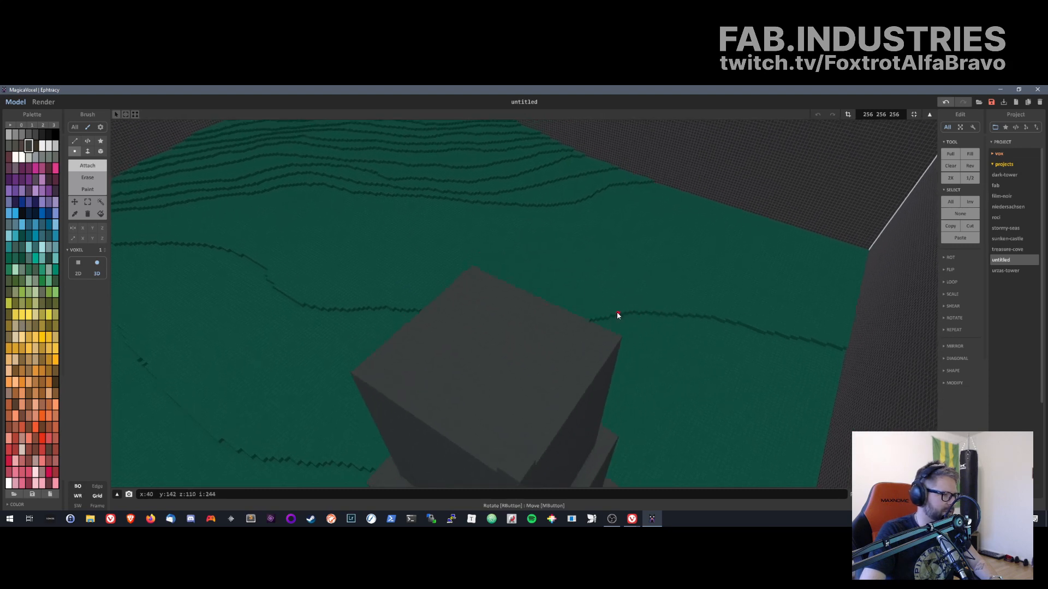
- Try to erase a patch of voxels in the middle of the top roof
click(93, 178)
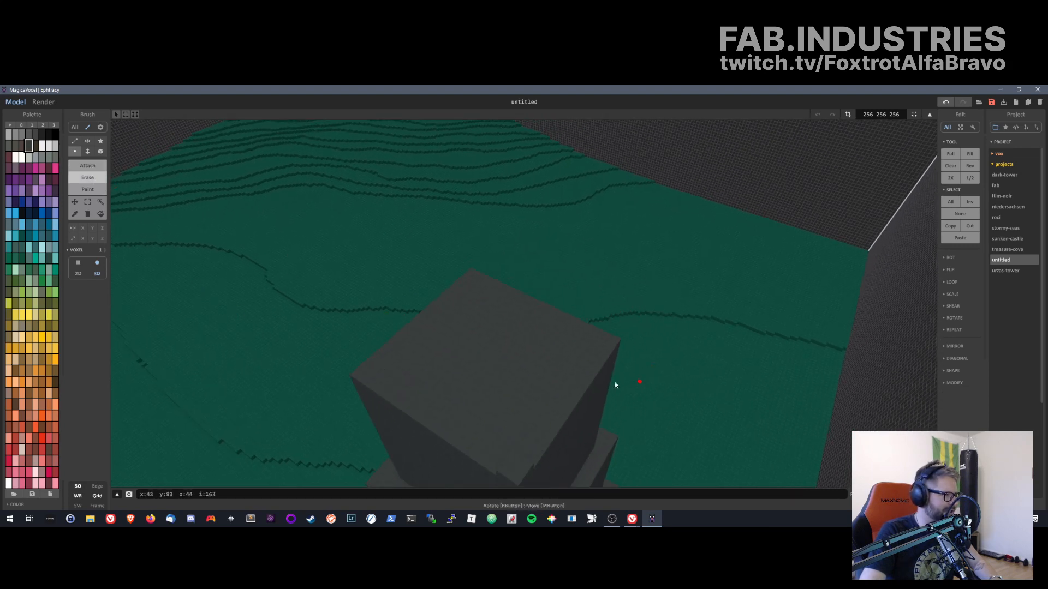
drag(475, 373, 490, 389)
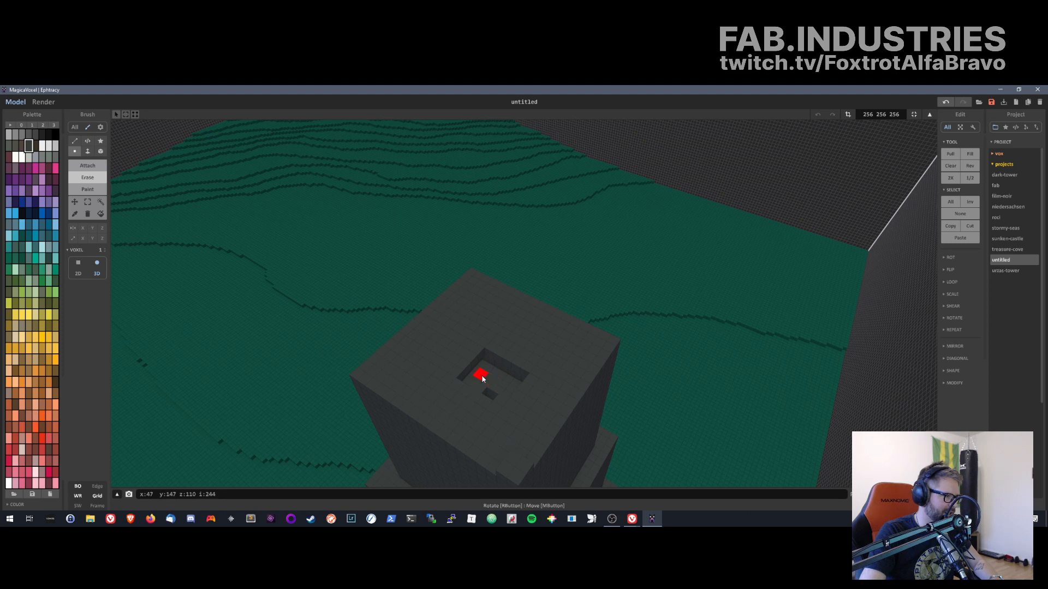
mouse_move(482, 378)
right_down()
mouse_move(499, 409)
mouse_move(423, 231)
mouse_move(560, 361)
right_up()
right_drag(609, 420, 578, 379)
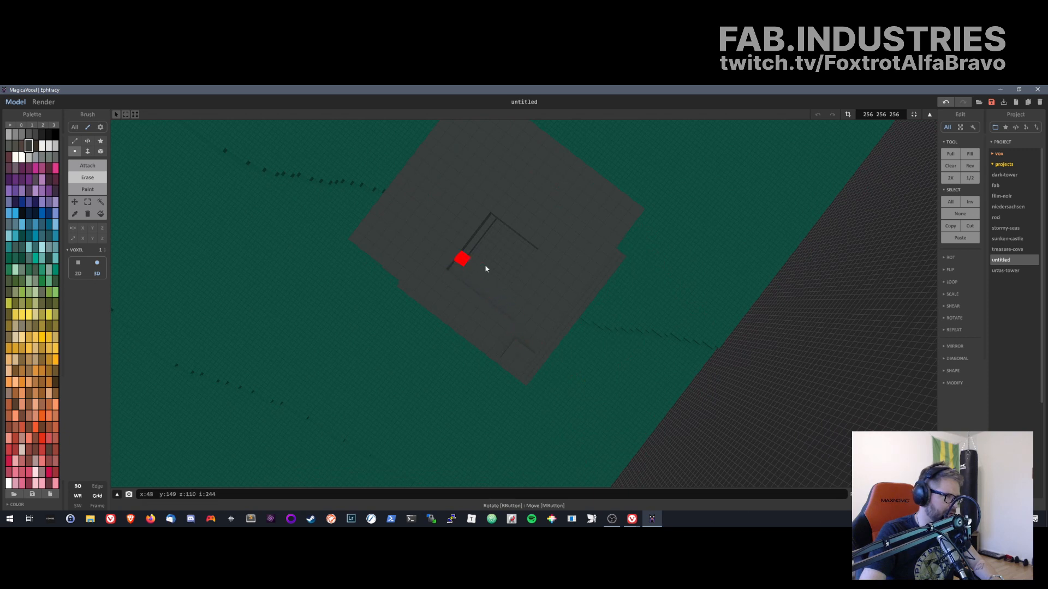
mouse_move(517, 306)
right_down()
mouse_move(534, 276)
mouse_move(513, 290)
mouse_move(503, 263)
mouse_move(517, 311)
right_up()
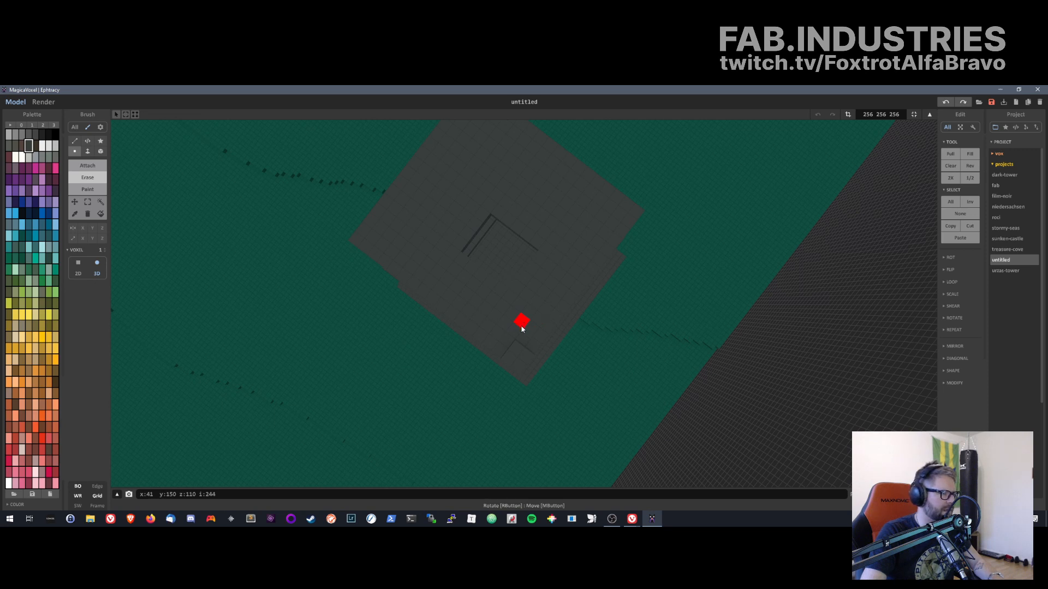
right_drag(514, 332, 512, 297)
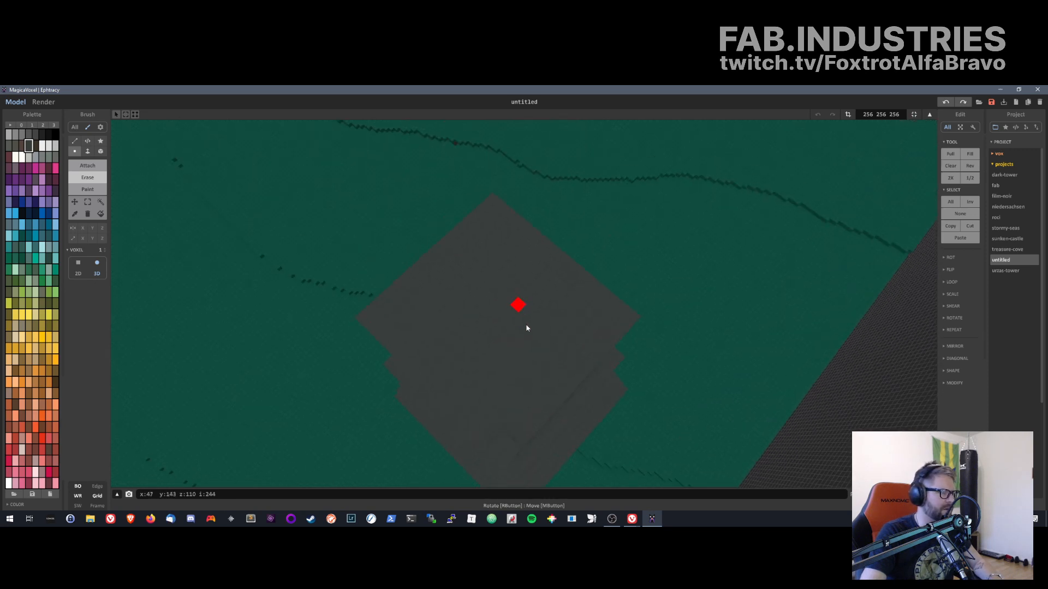
right_drag(531, 412, 533, 384)
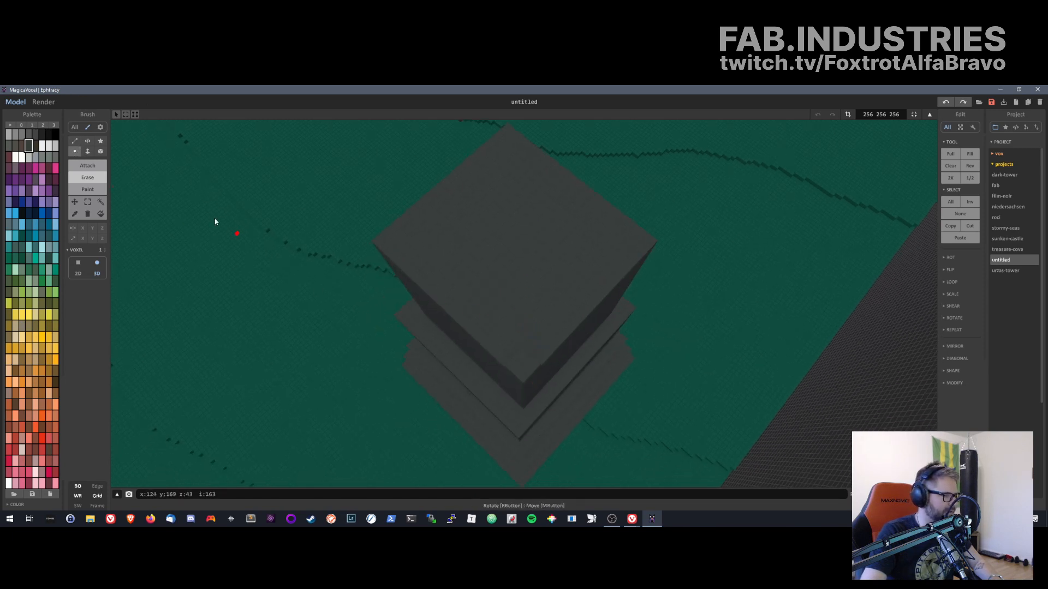
- Raise the corner block by one voxel and attach a matching block on the other corner of the same roof edge
click(94, 167)
mouse_move(351, 335)
right_down()
mouse_move(744, 276)
mouse_move(736, 358)
mouse_move(493, 273)
mouse_move(585, 257)
mouse_move(597, 283)
right_up()
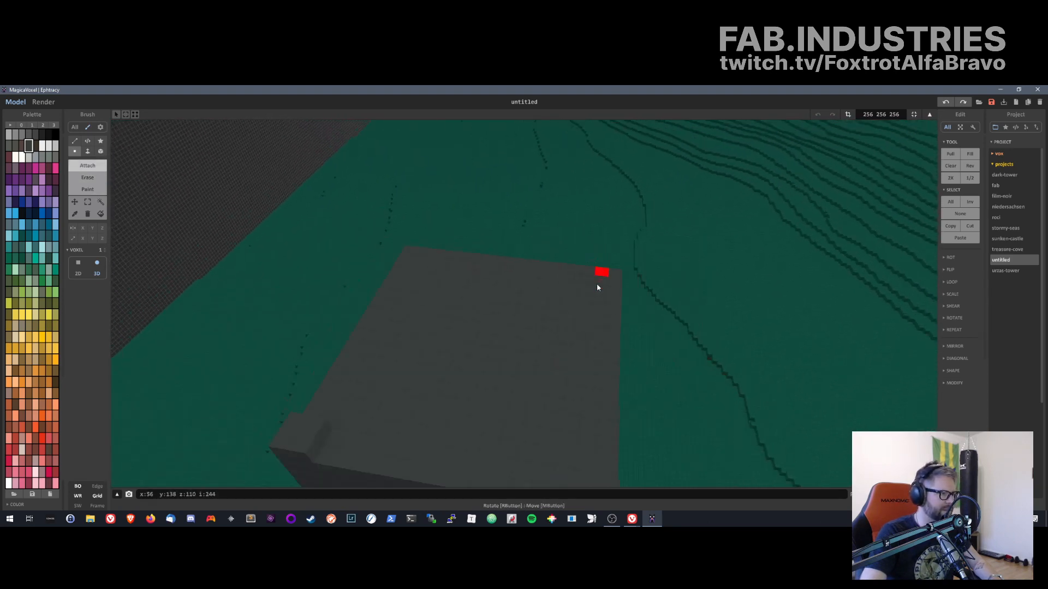
click(296, 440)
right_drag(304, 442, 318, 423)
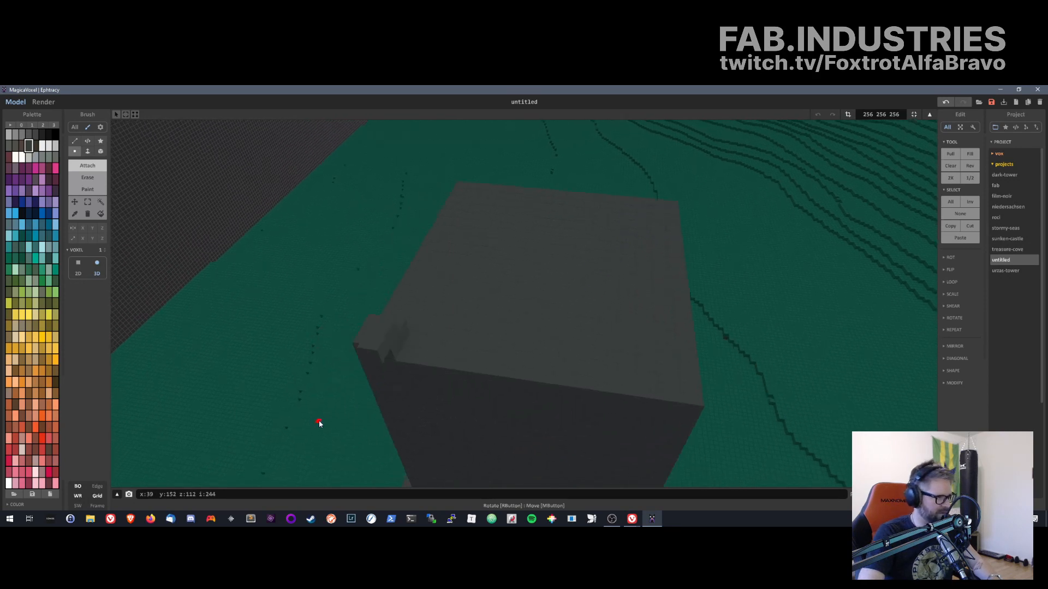
click(379, 325)
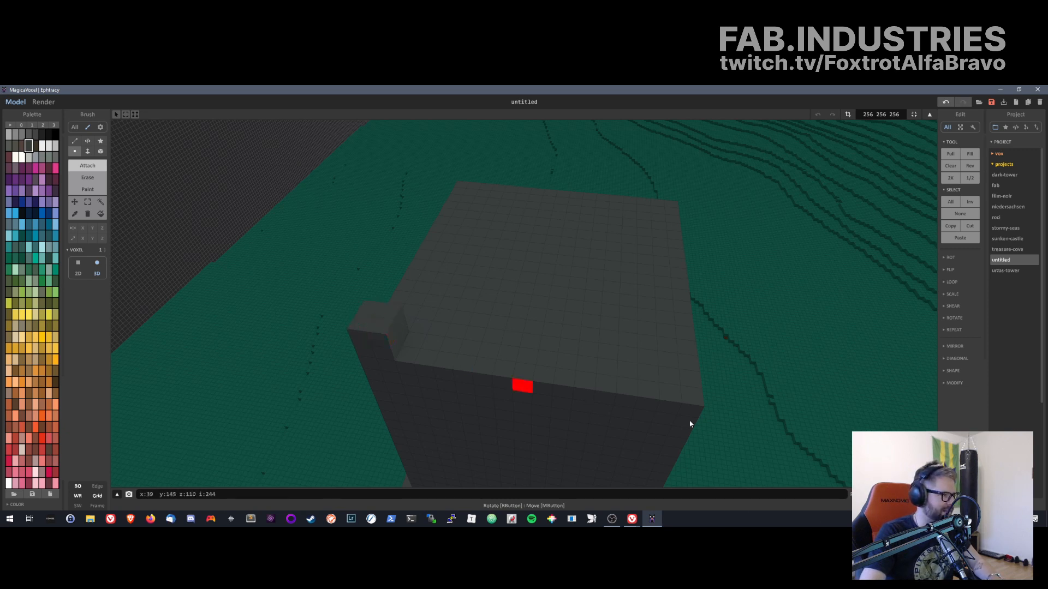
click(688, 382)
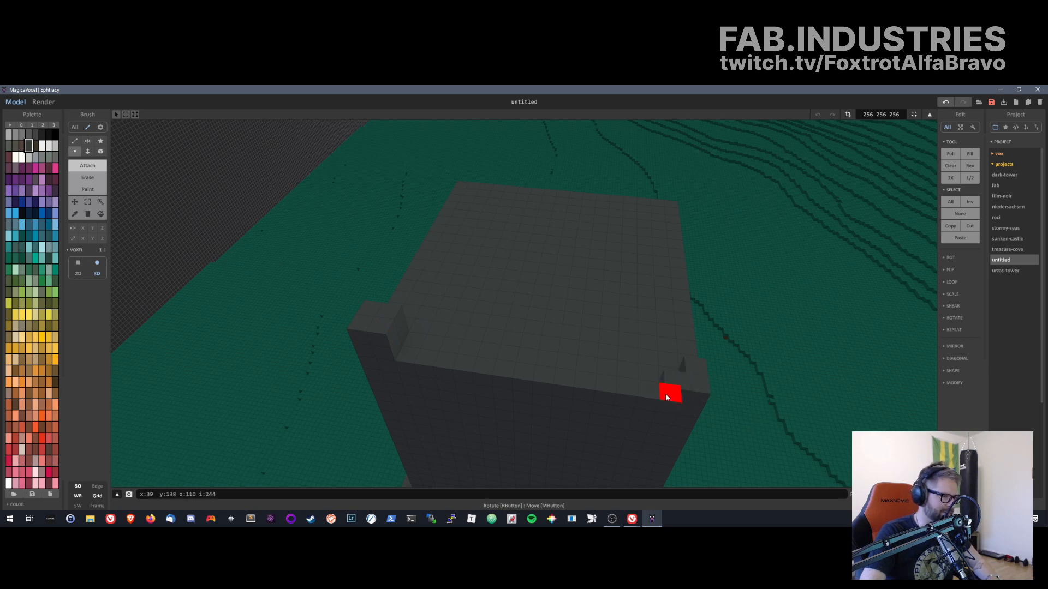
click(671, 389)
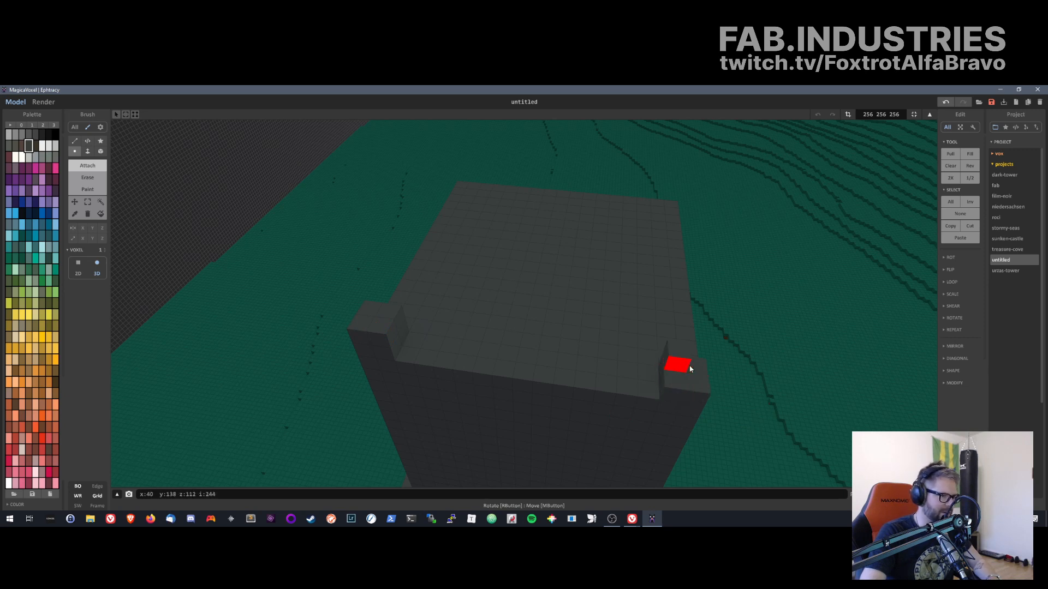
click(683, 380)
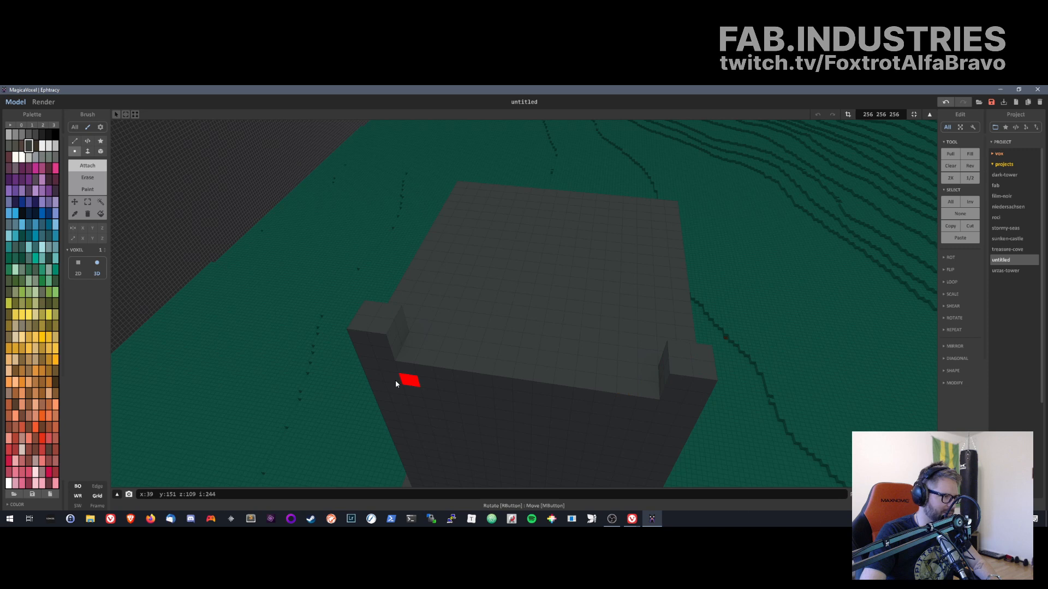
- Try to attach two merlons along the roof edge between the corner blocks
click(452, 360)
click(455, 343)
click(468, 349)
click(466, 363)
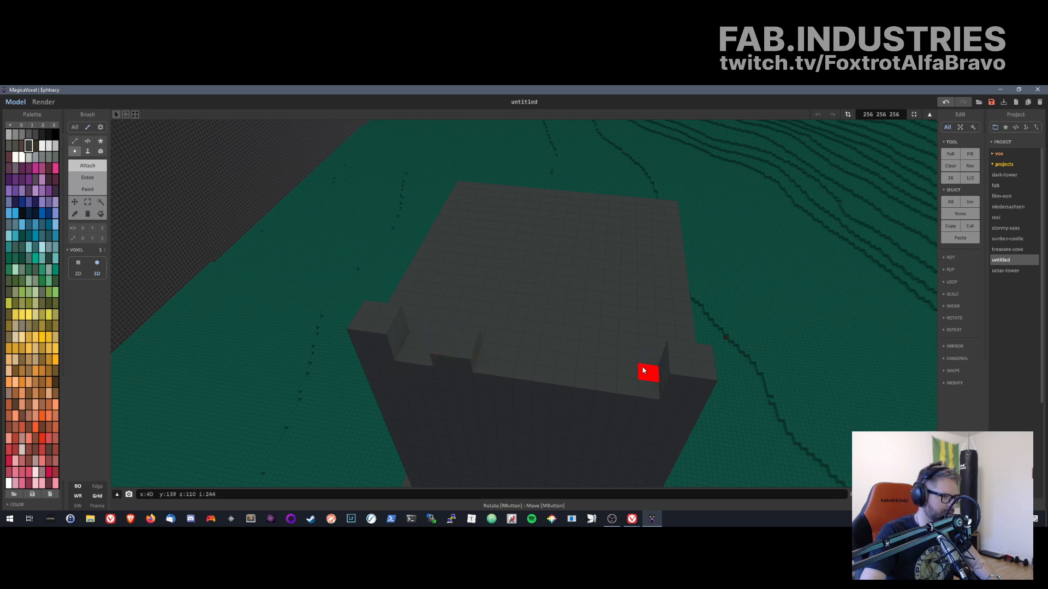
click(607, 382)
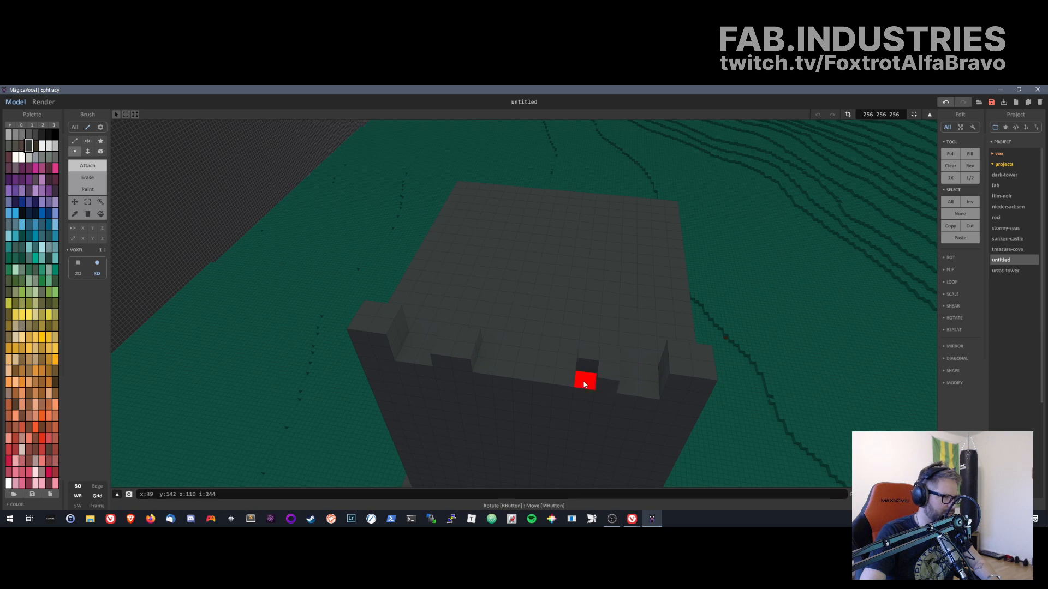
click(584, 378)
mouse_move(528, 362)
right_down()
mouse_move(532, 345)
mouse_move(513, 370)
right_up()
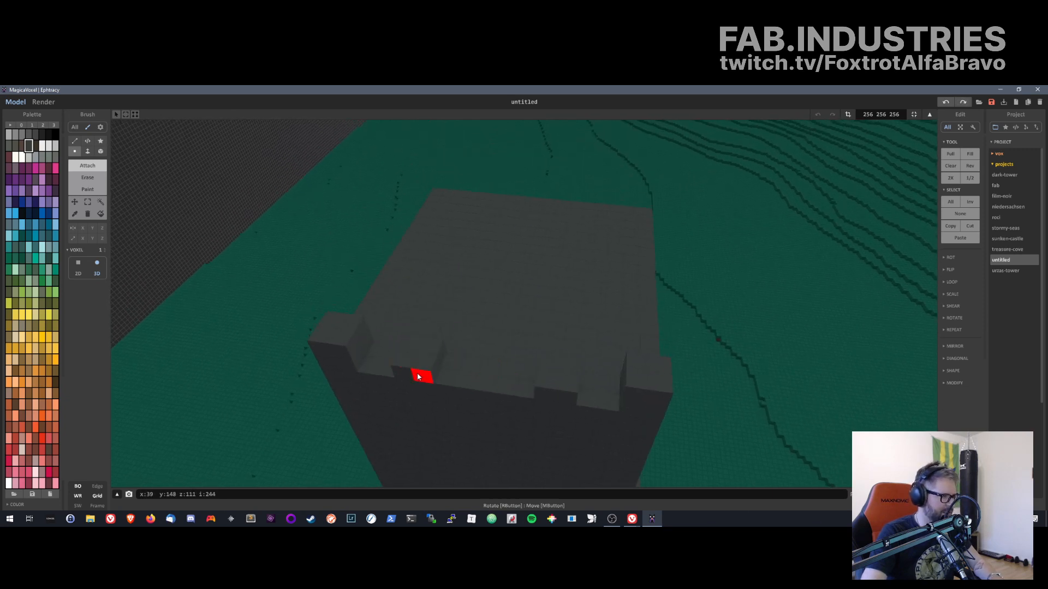
key(ctrl+z)
key(ctrl+z)
- Widen both corner blocks by one voxel along the roof edge
click(418, 390)
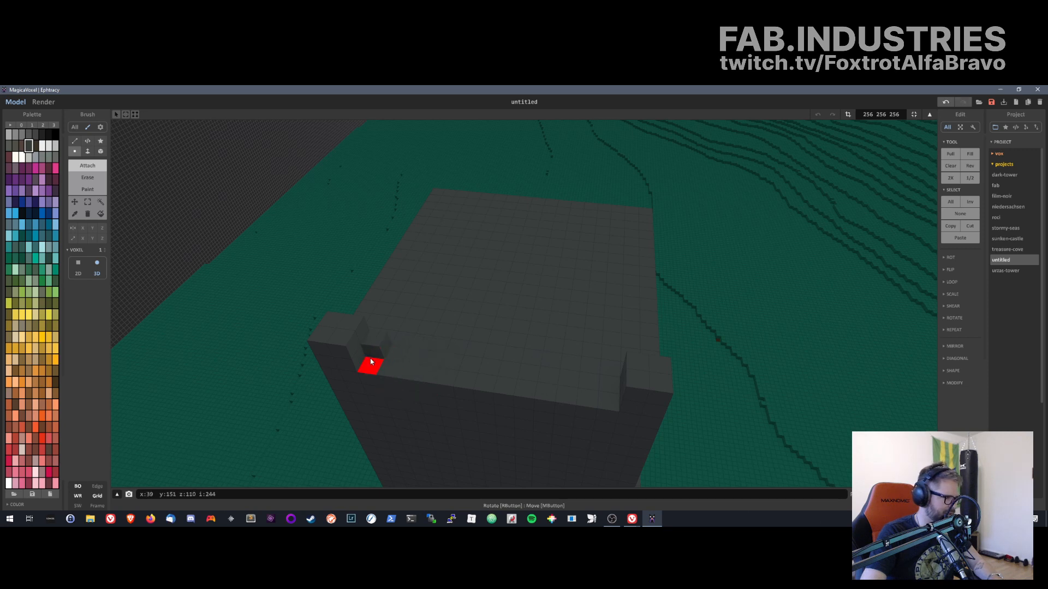
click(365, 359)
click(365, 358)
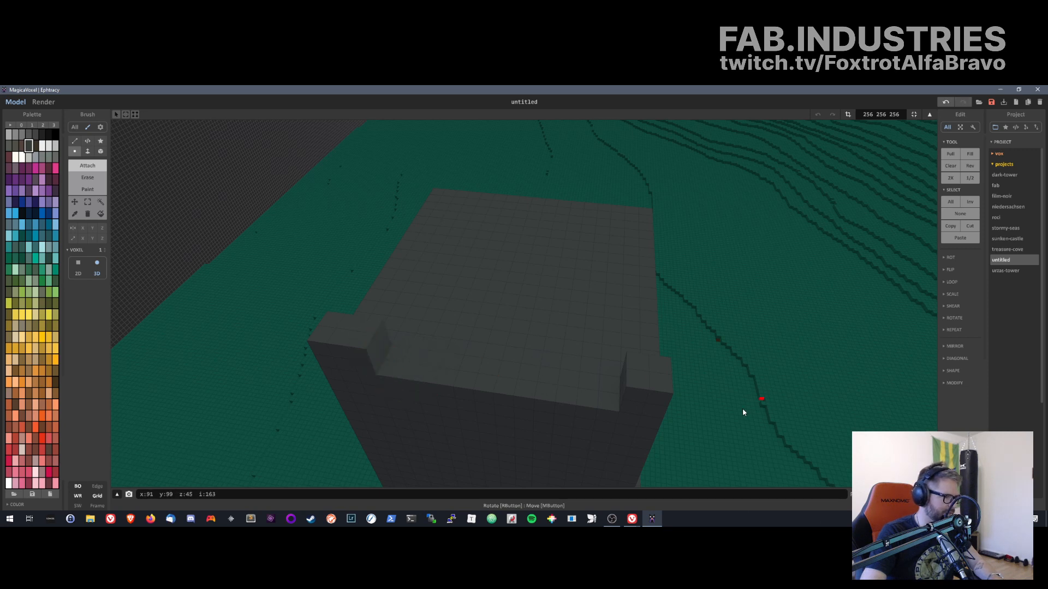
click(617, 388)
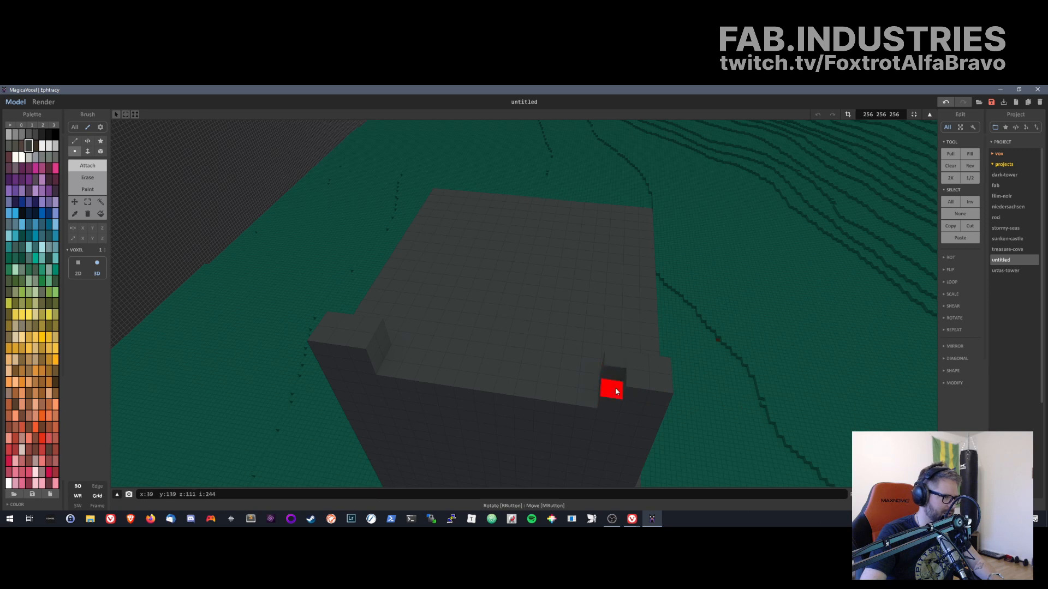
- Attach two merlons between the corner blocks along the roof edge, filling in their missing voxels
click(421, 376)
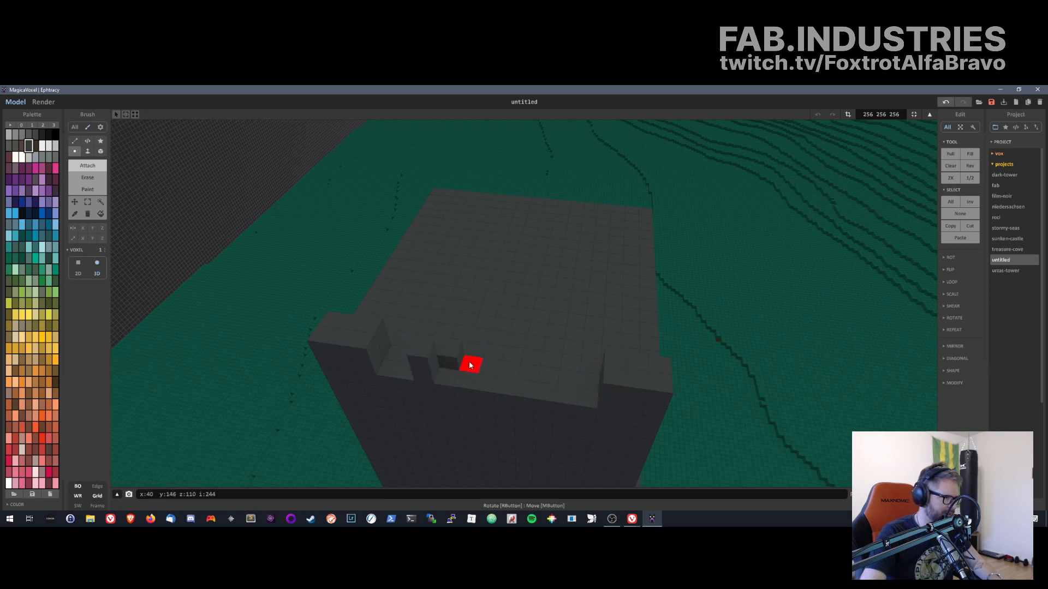
key(ctrl+z)
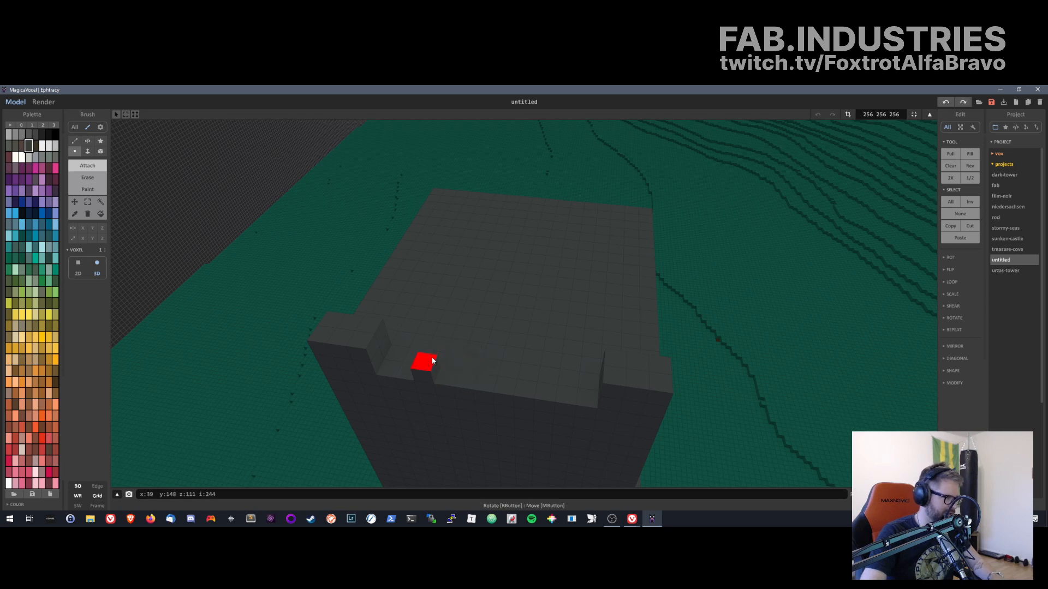
click(437, 357)
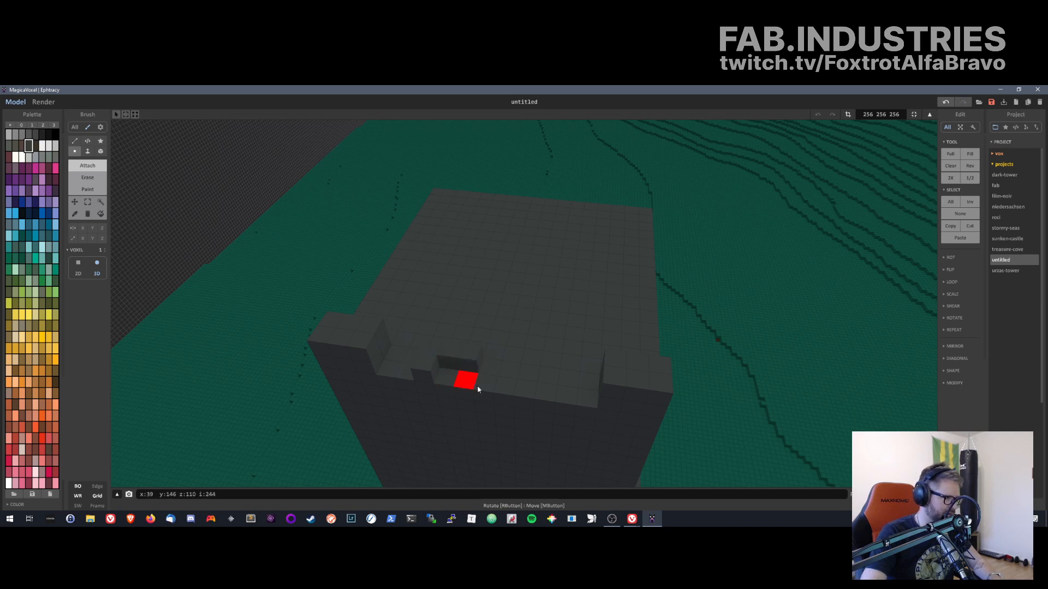
click(552, 379)
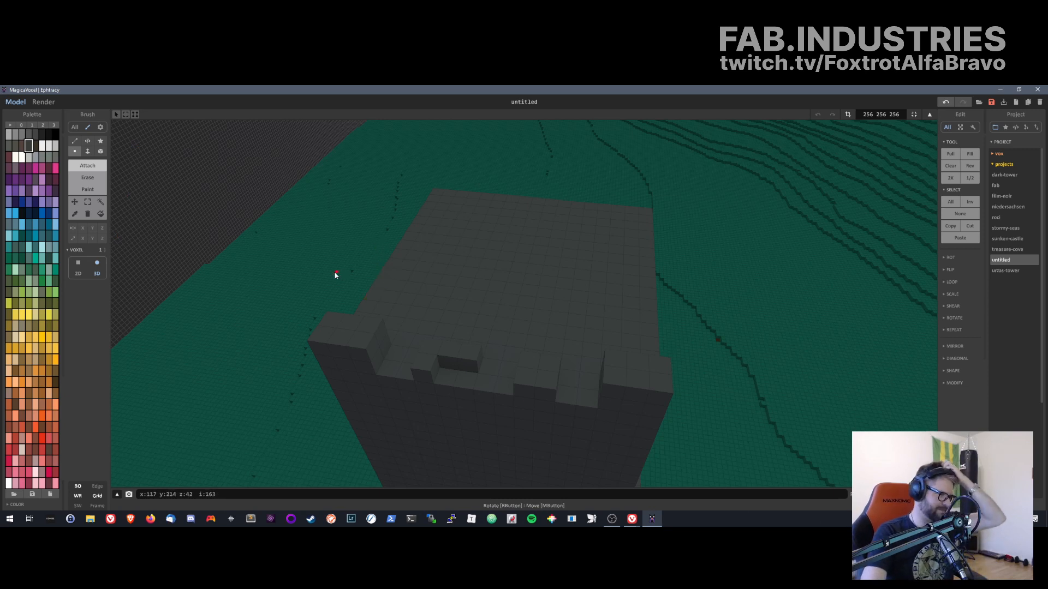
click(442, 381)
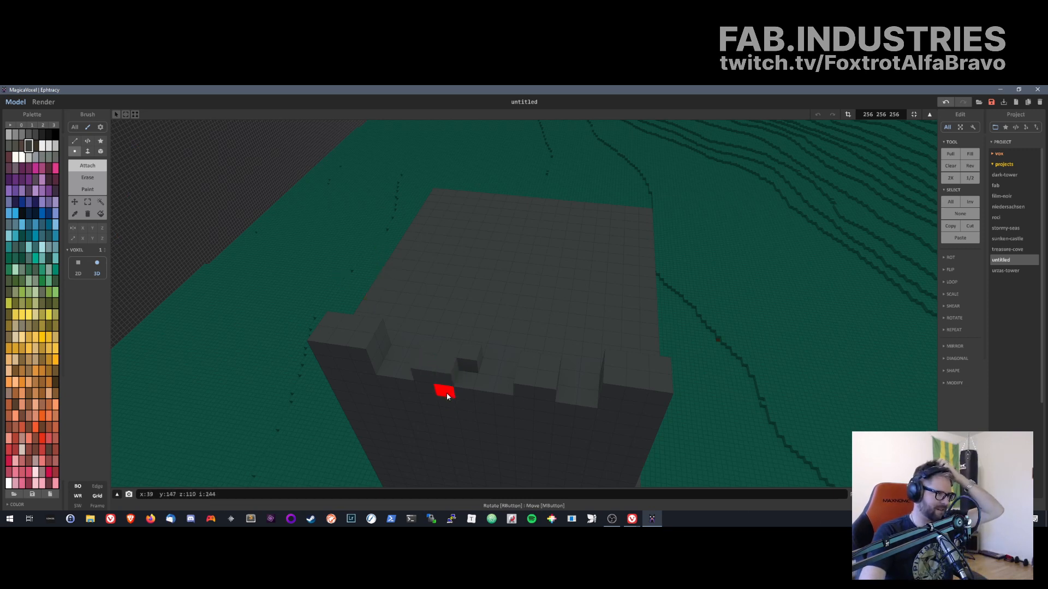
right_drag(494, 393, 623, 275)
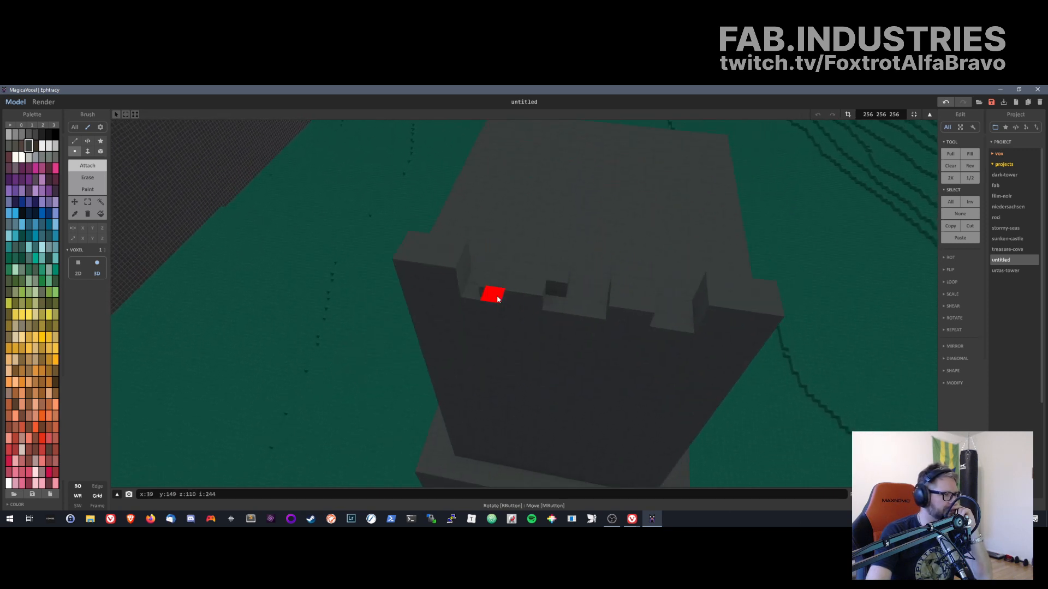
- Erase the inner end voxels of both intermediate merlons to widen the central gap
click(87, 177)
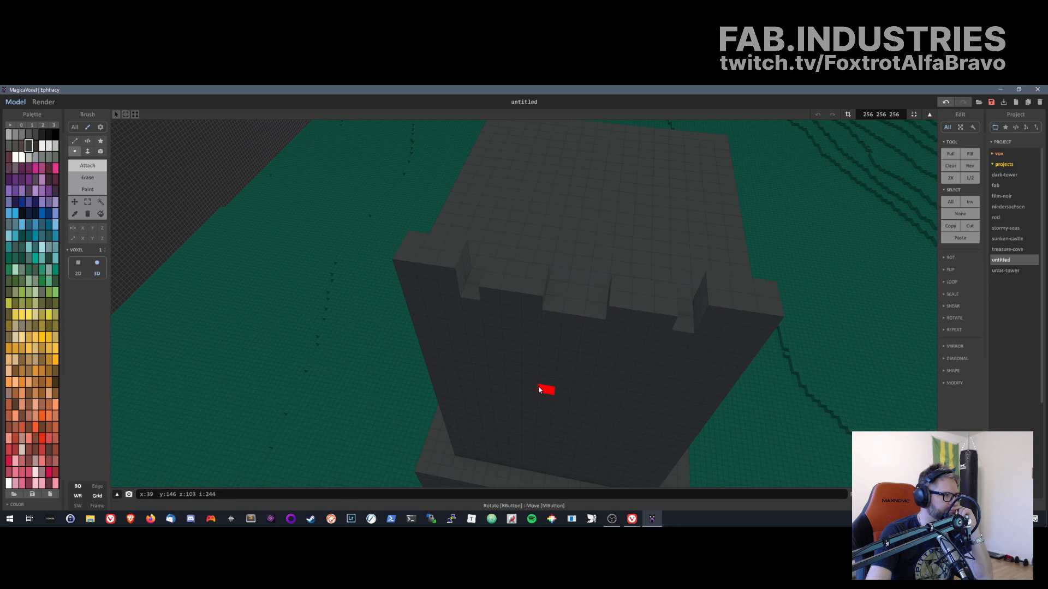
click(90, 179)
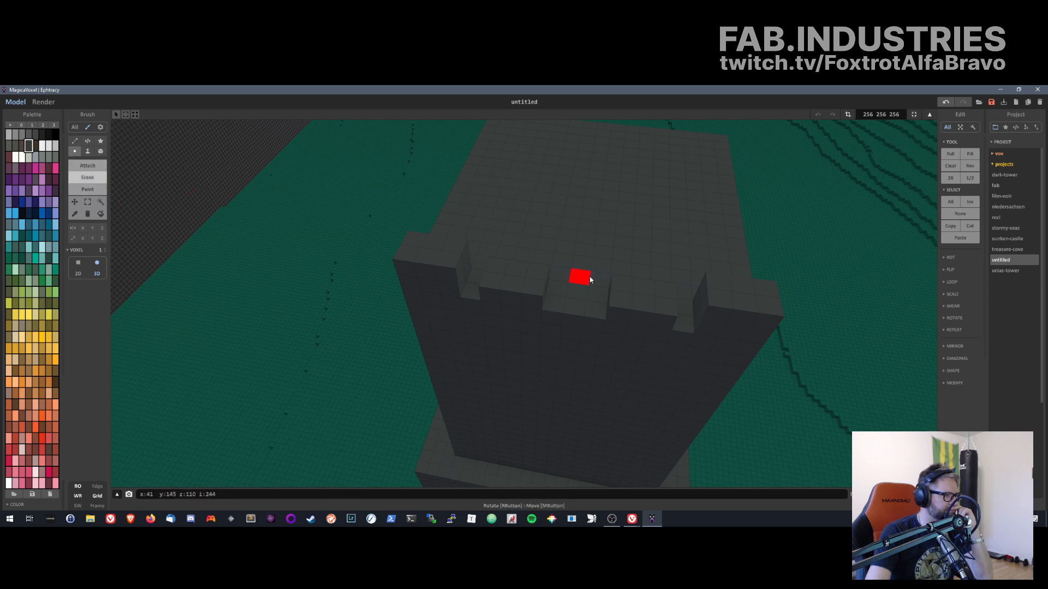
click(533, 300)
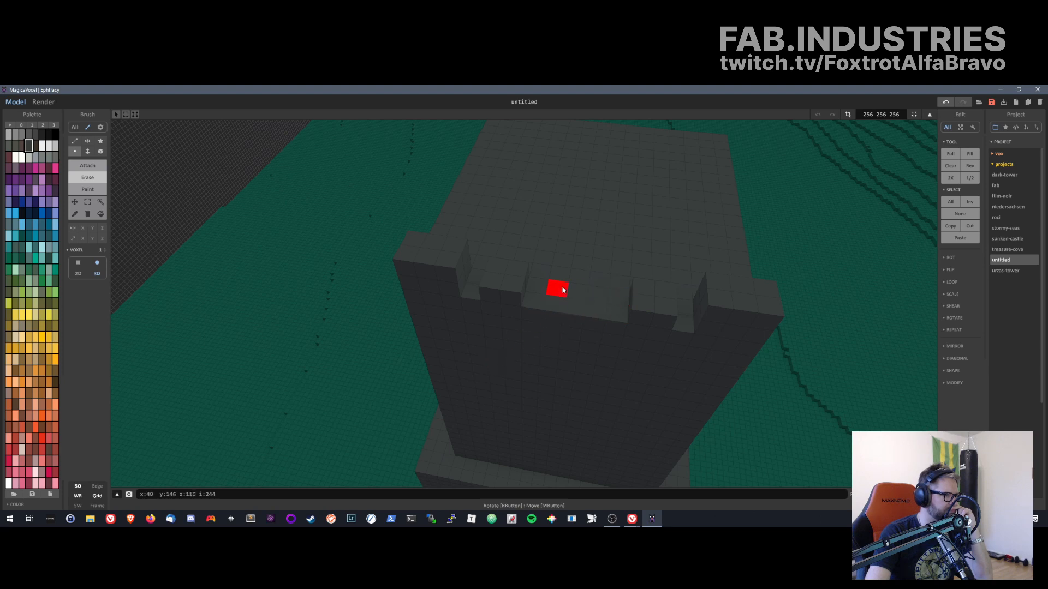
- Attach a middle merlon in the central gap to complete the battlements on this roof edge
click(87, 165)
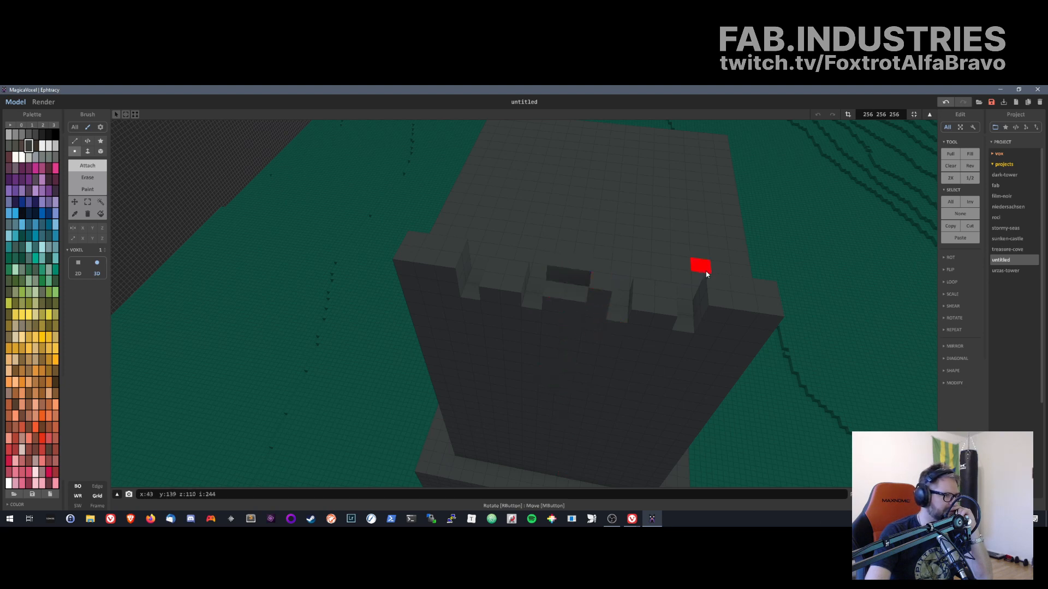
right_drag(697, 264, 461, 350)
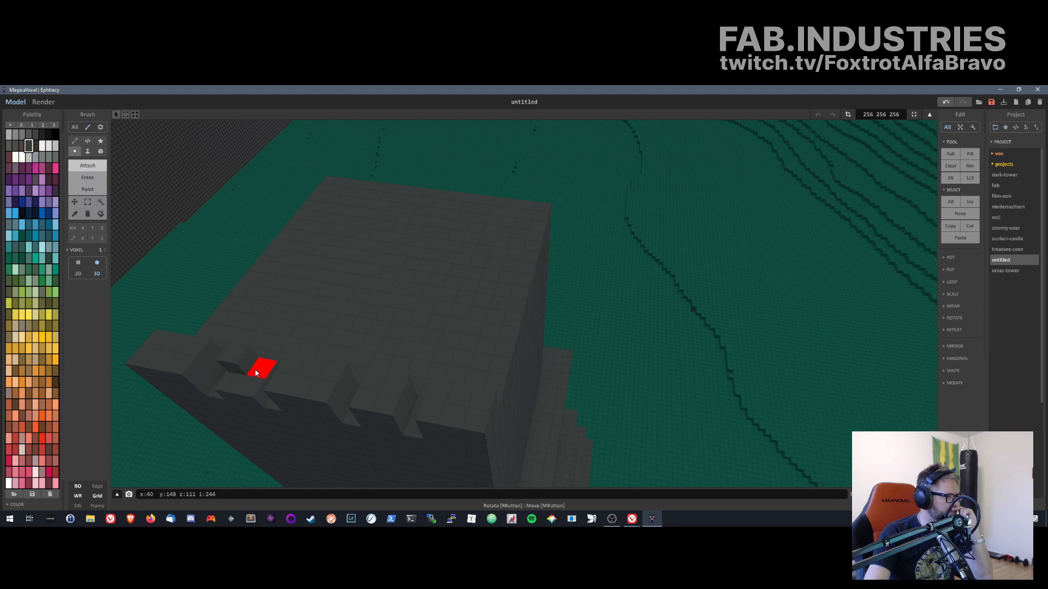
right_drag(245, 388, 486, 399)
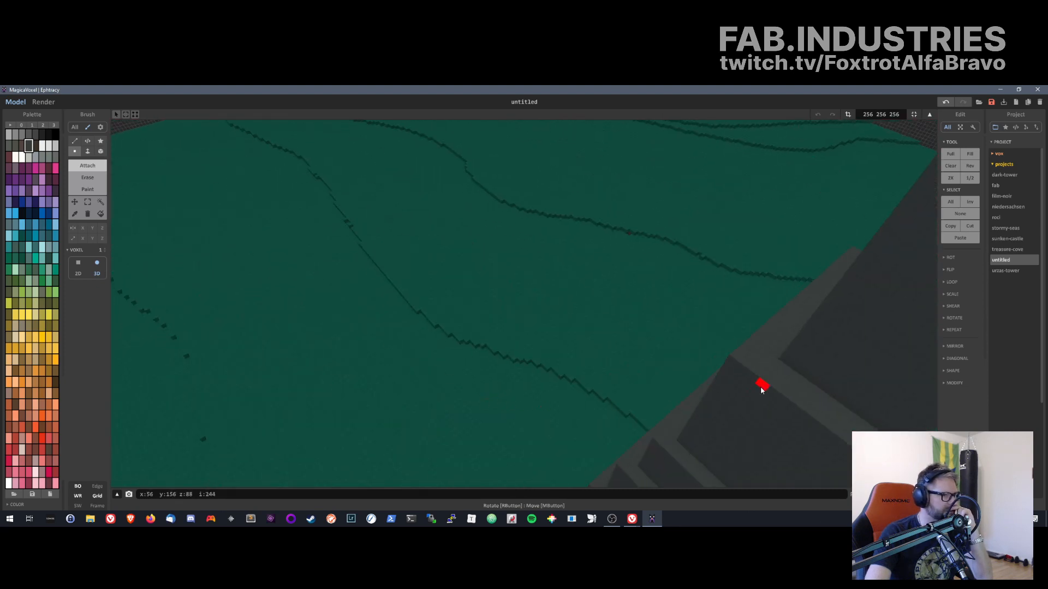
- Start a block at the bare corner of the next roof edge, attaching voxels and erasing the misplaced ones
right_drag(761, 389, 338, 283)
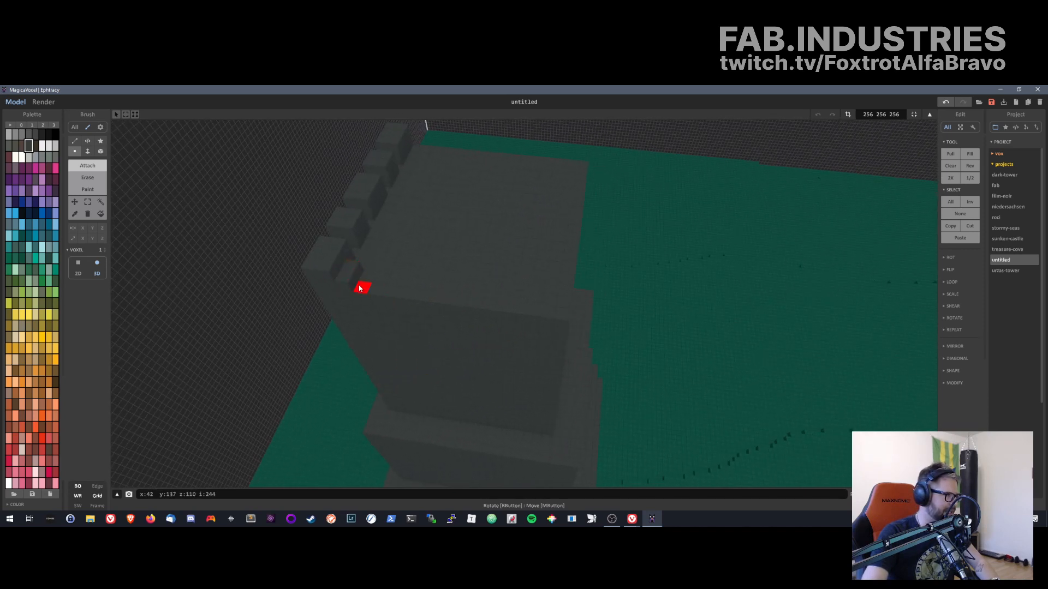
click(565, 304)
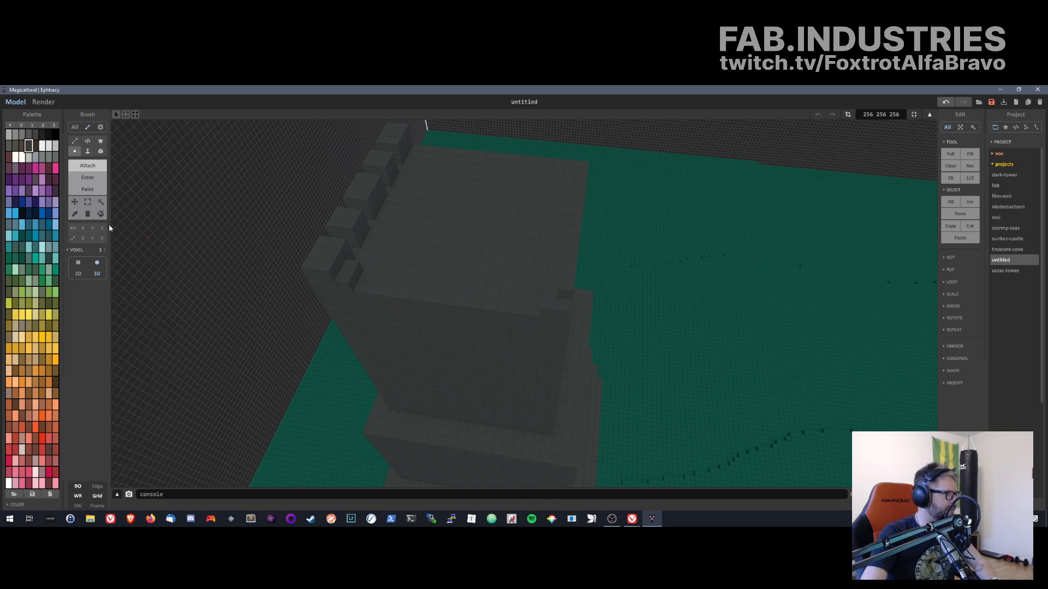
click(87, 177)
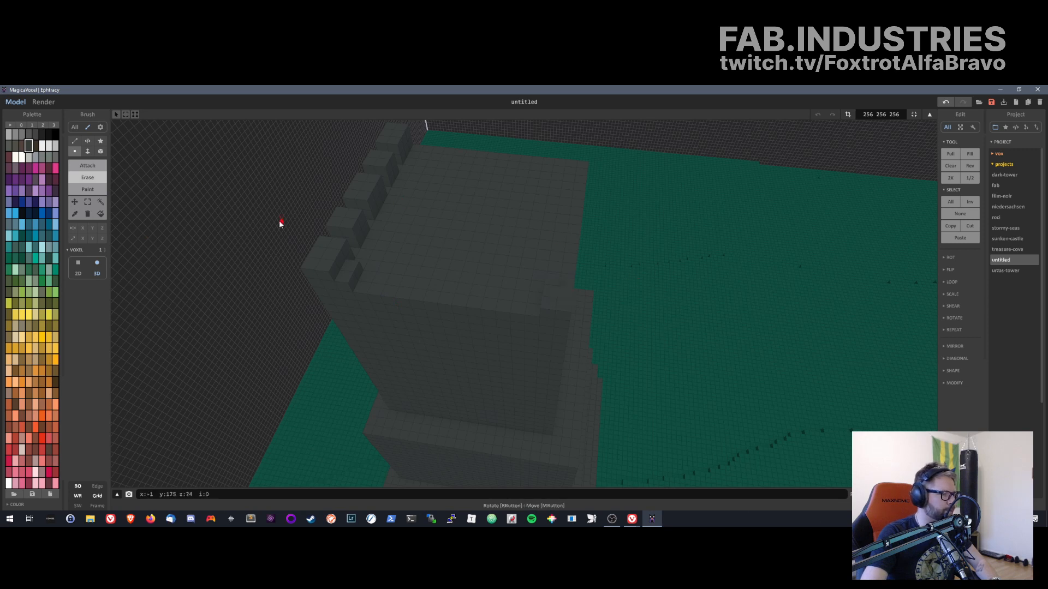
click(88, 165)
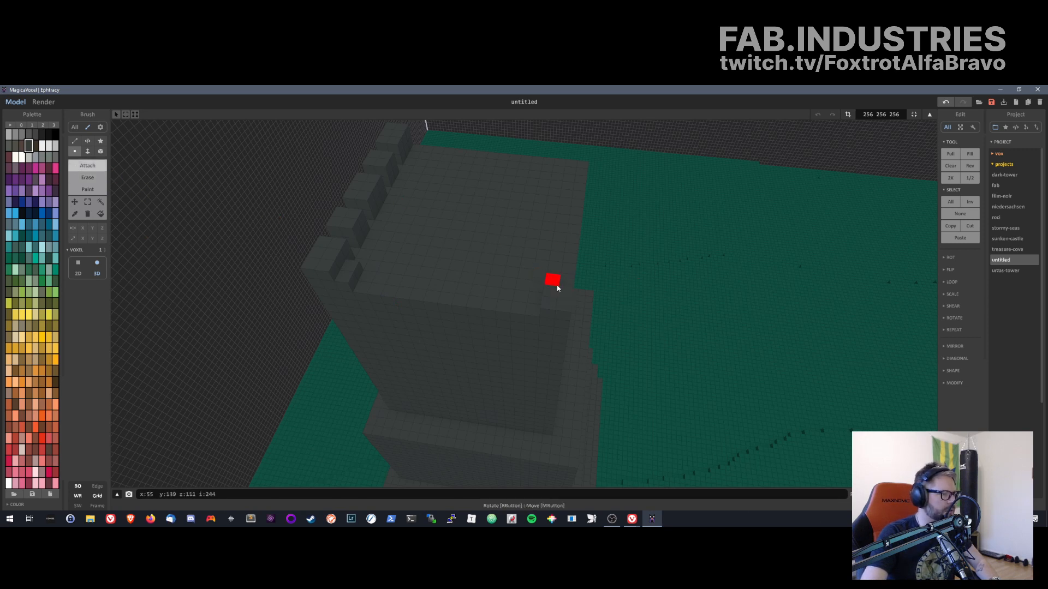
right_drag(537, 302, 106, 191)
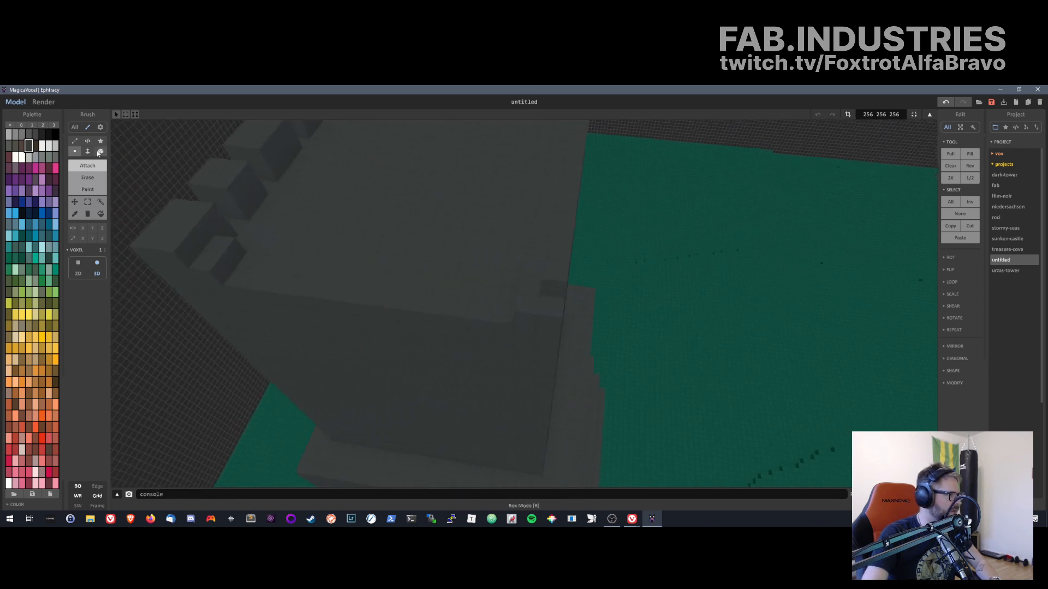
click(87, 178)
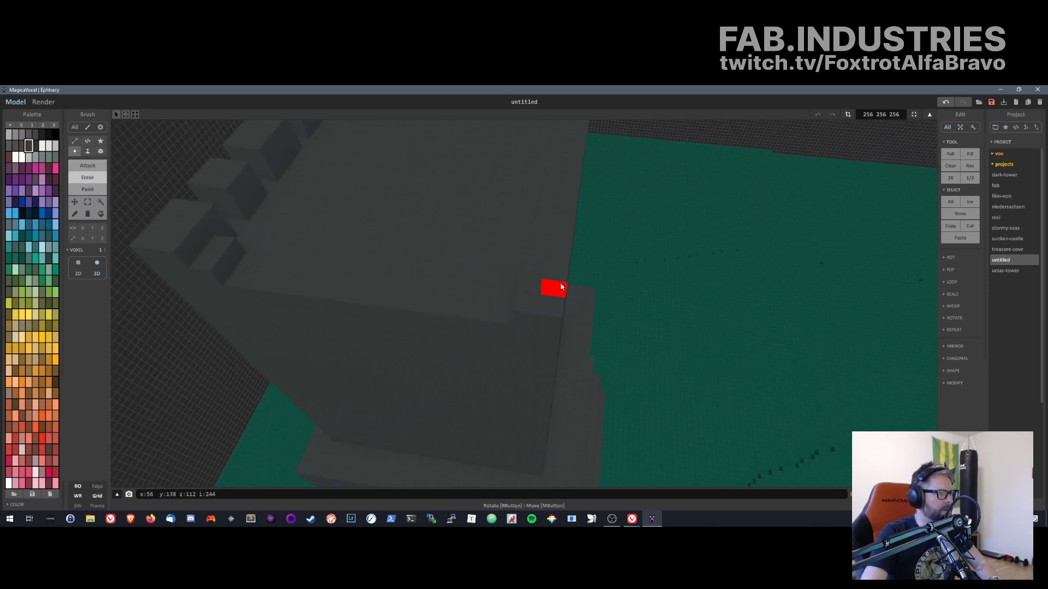
click(81, 166)
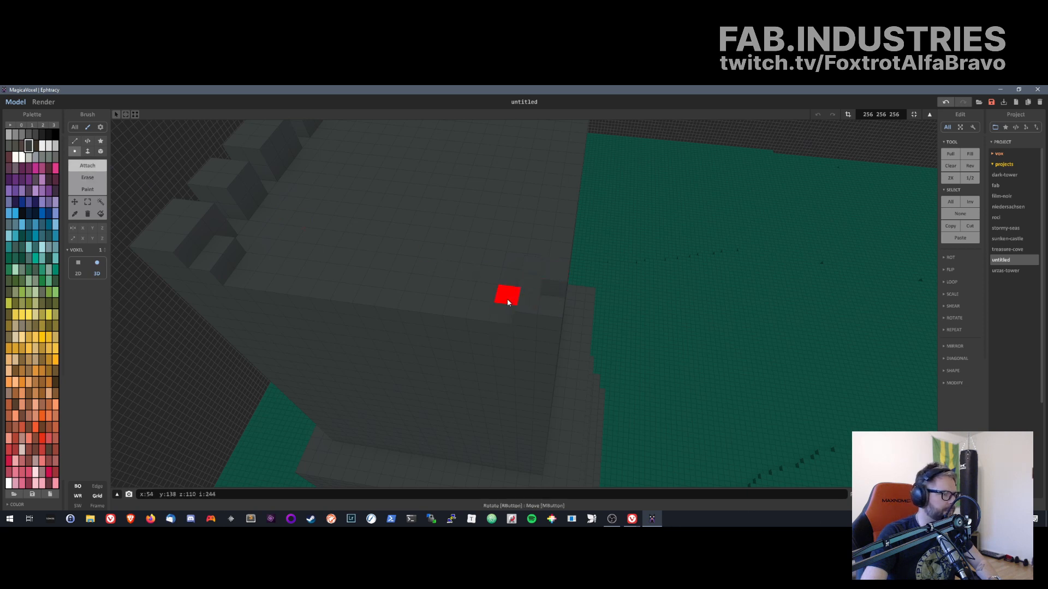
- Undo the voxel protruding beyond the wall at the new corner block and attach a replacement voxel to the block
right_drag(554, 269, 489, 264)
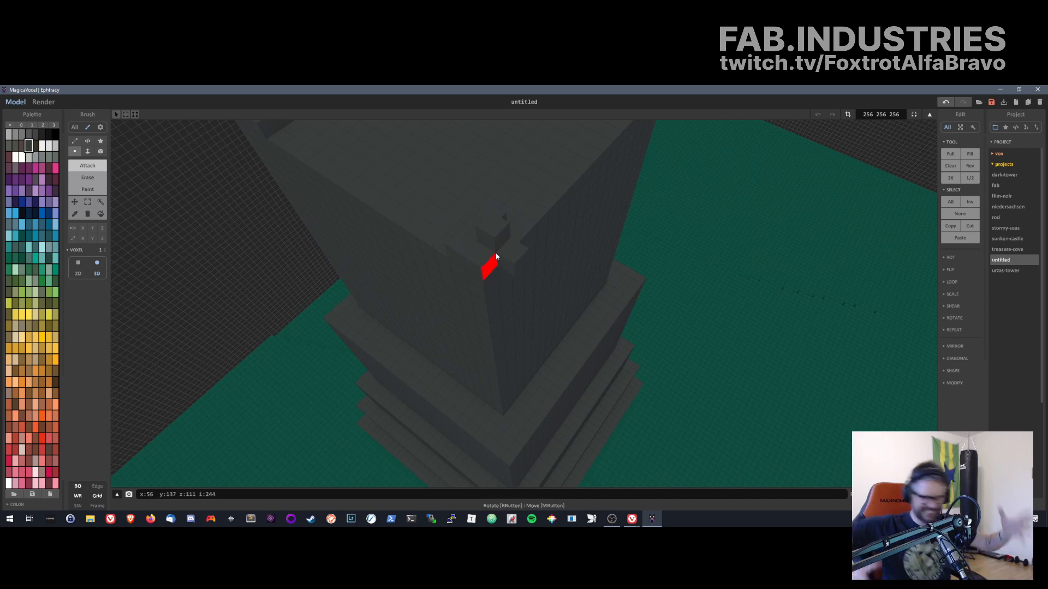
key(ctrl+z)
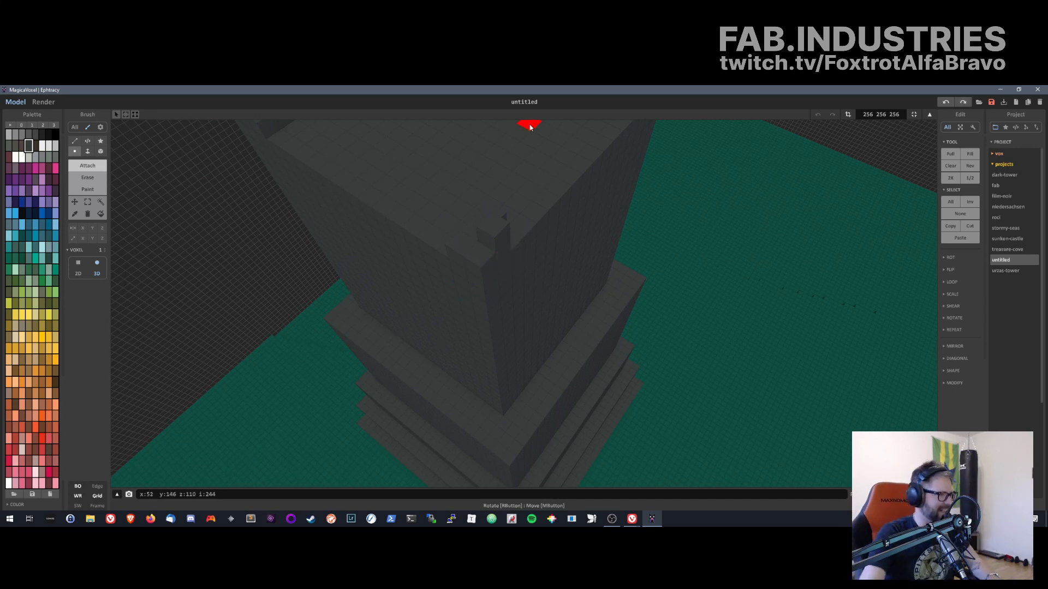
click(499, 240)
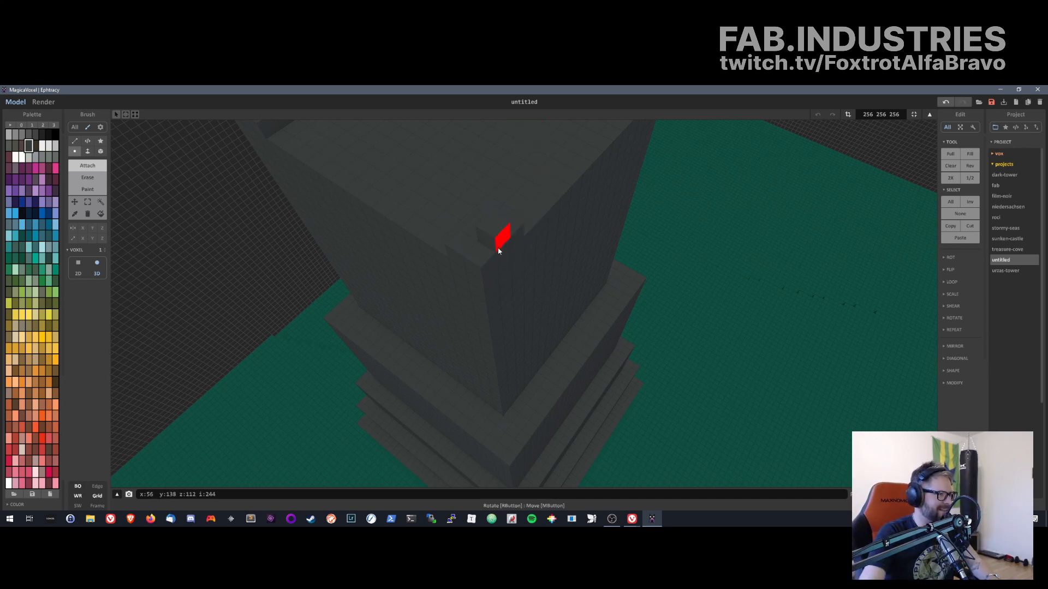
right_drag(499, 240, 508, 332)
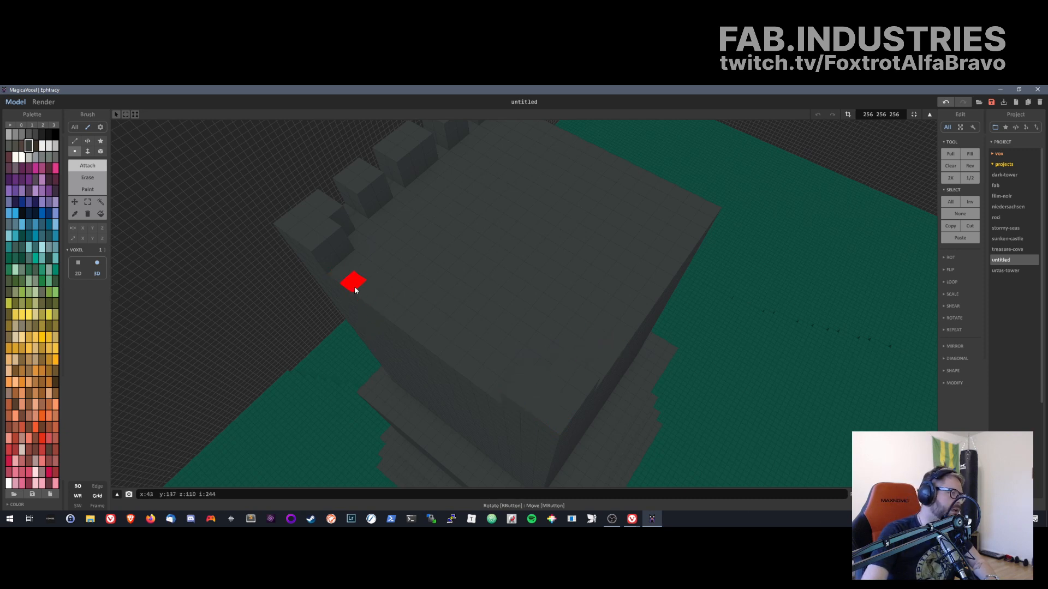
- Attach merlons two voxels deep along the second roof edge between its corner blocks
click(376, 275)
click(362, 290)
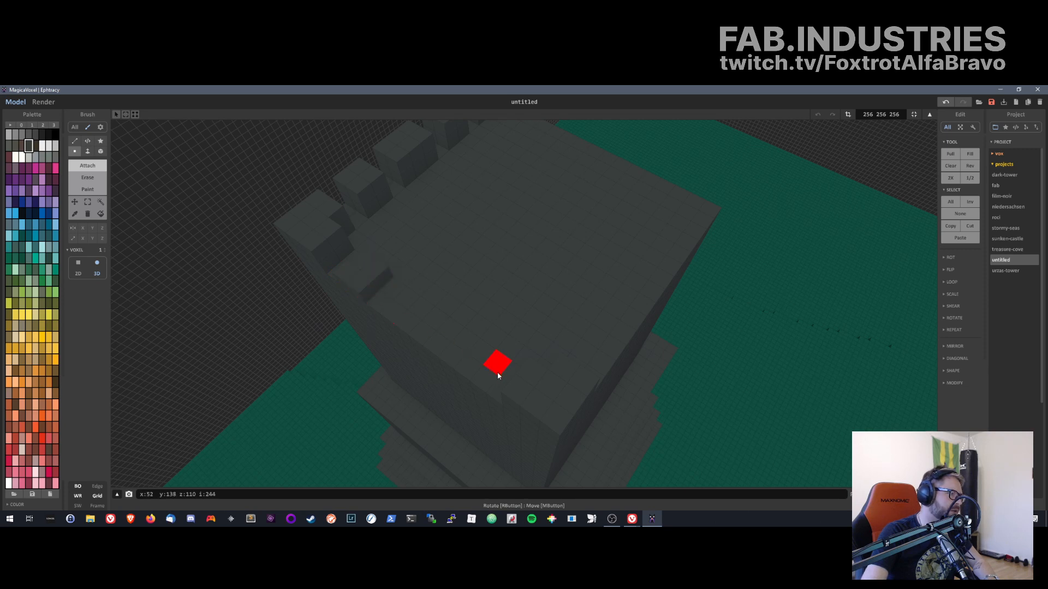
click(499, 362)
click(486, 379)
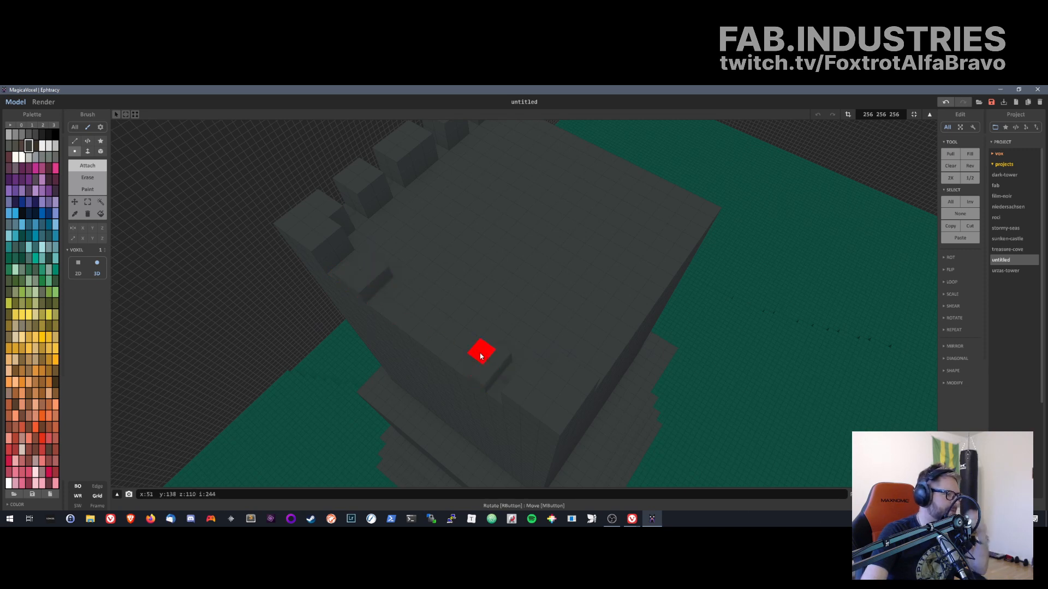
click(480, 354)
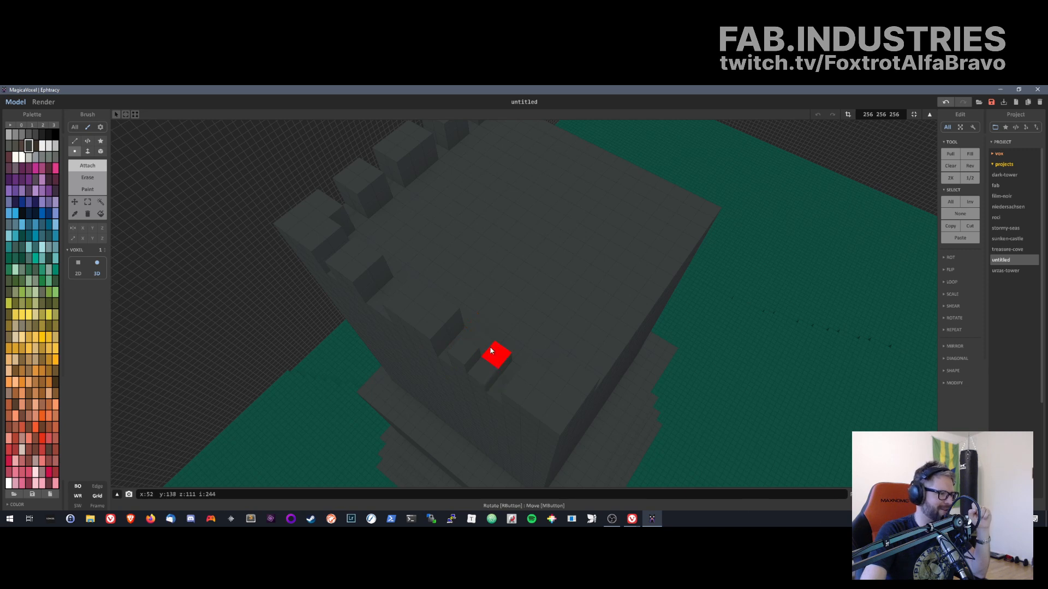
- Extend the far corner block onto the third roof edge and build up an L-shaped block at that edge's opposite corner
scroll(491, 353, up, 5)
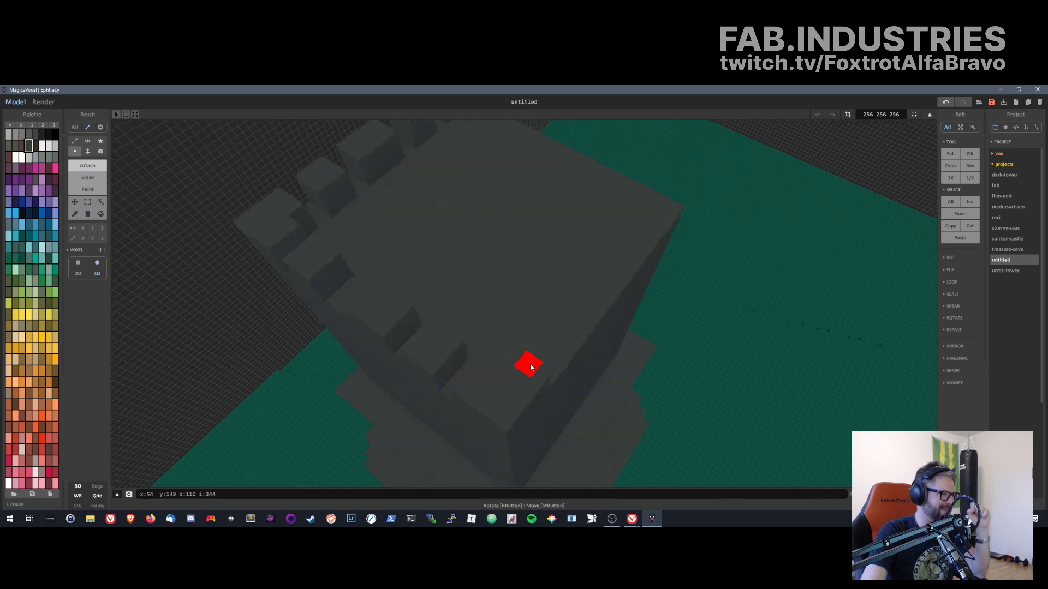
scroll(489, 352, down, 5)
right_drag(451, 333, 540, 264)
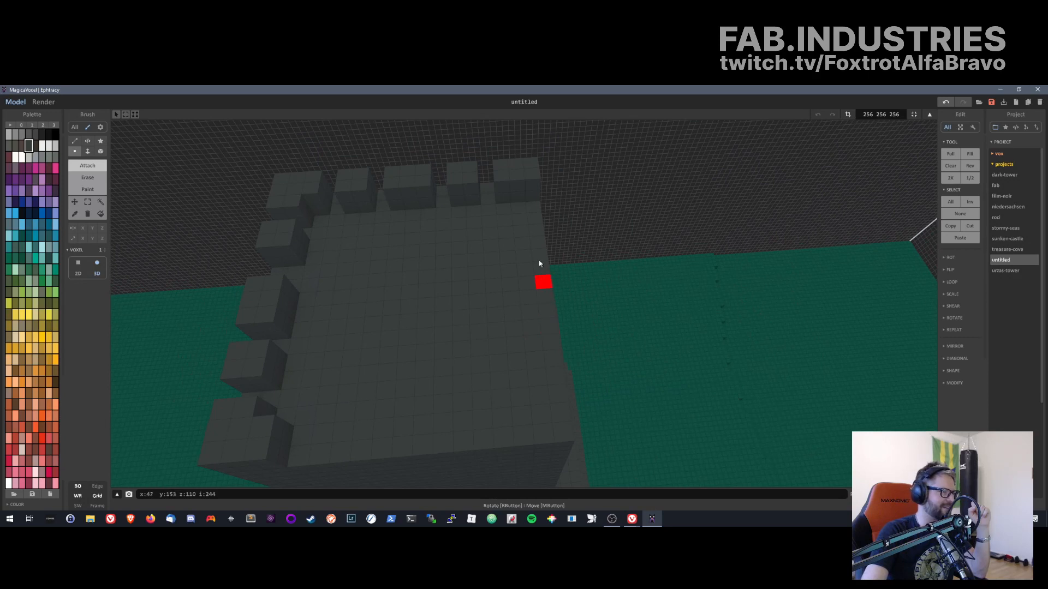
click(534, 205)
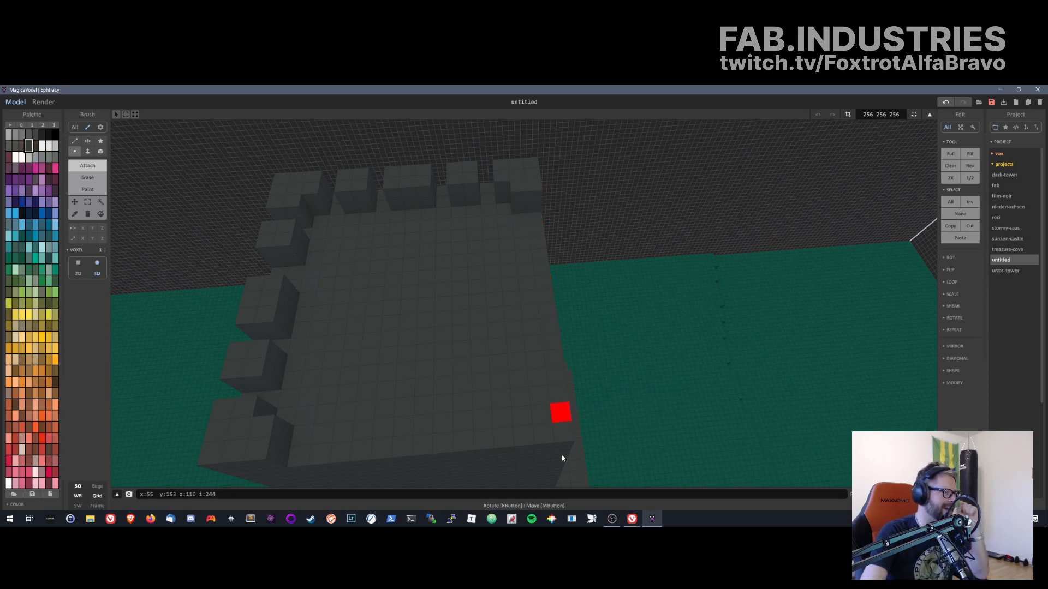
click(525, 411)
click(538, 387)
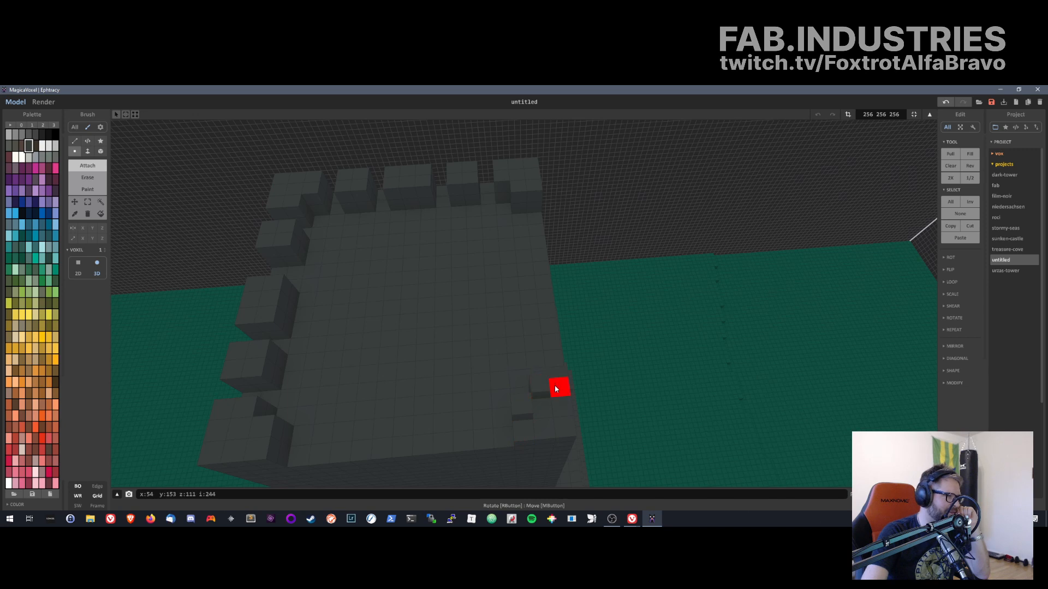
click(546, 424)
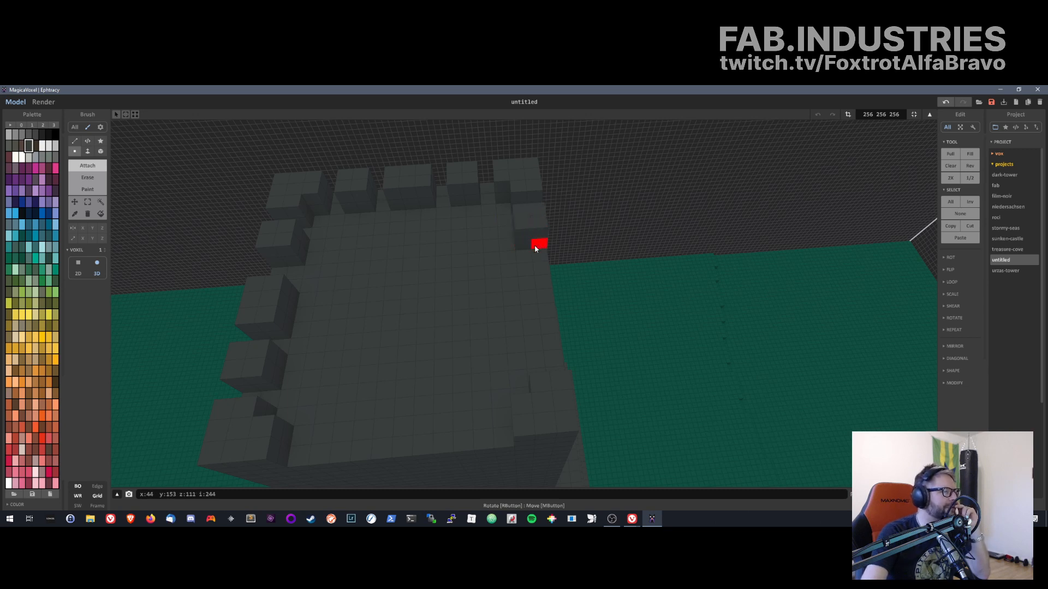
- Attach a merlon along the third roof edge beyond the extended corner block, undoing the misplaced voxel and filling in its top
drag(532, 286, 546, 295)
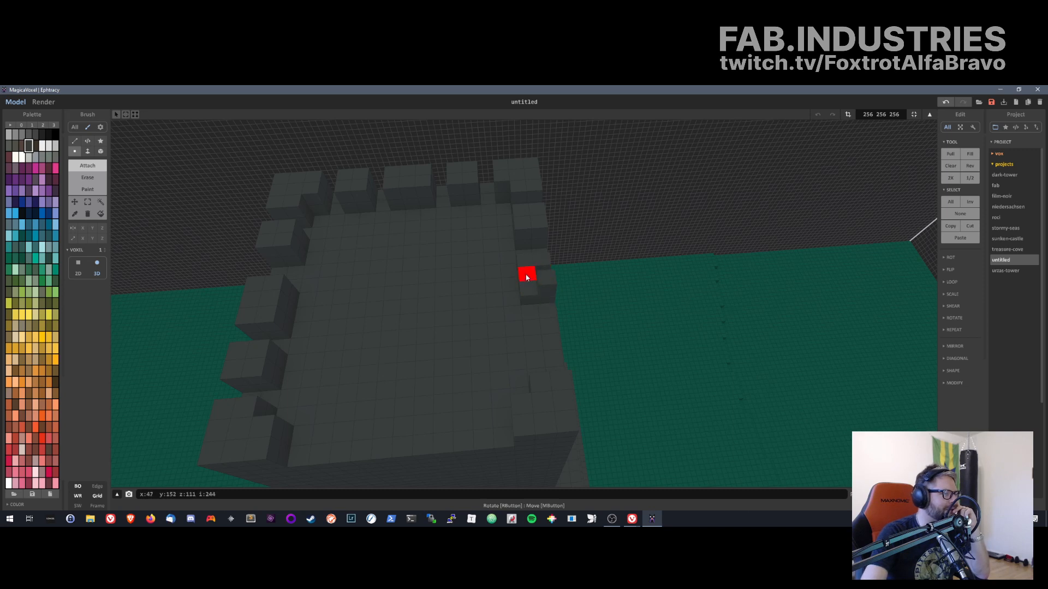
key(ctrl+z)
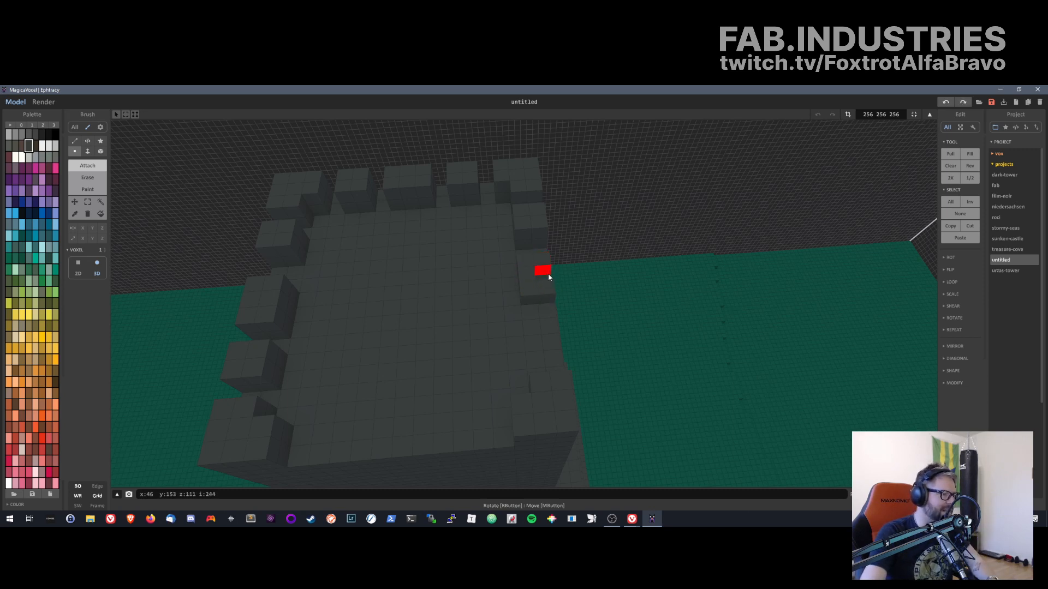
click(534, 258)
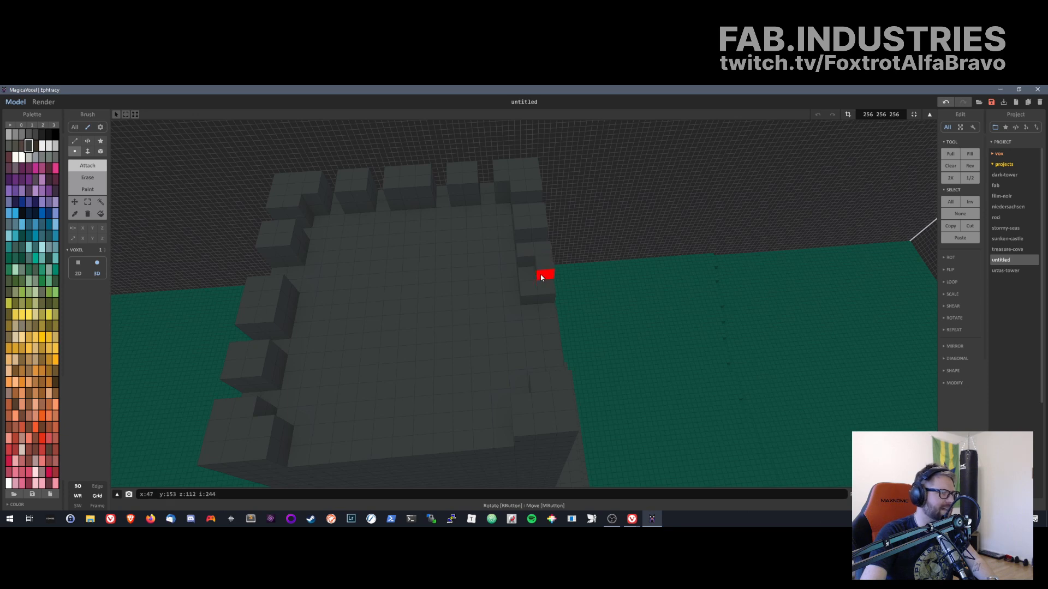
- Erase and attach voxels on the second roof edge to even out the widths and gaps of its merlons
right_drag(519, 295, 463, 285)
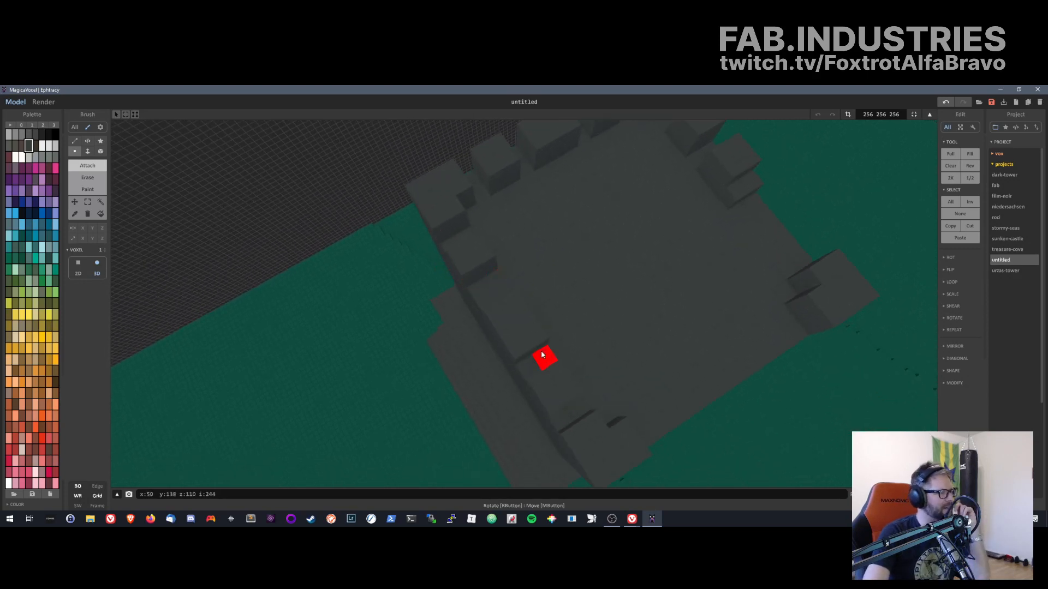
right_drag(578, 338, 562, 346)
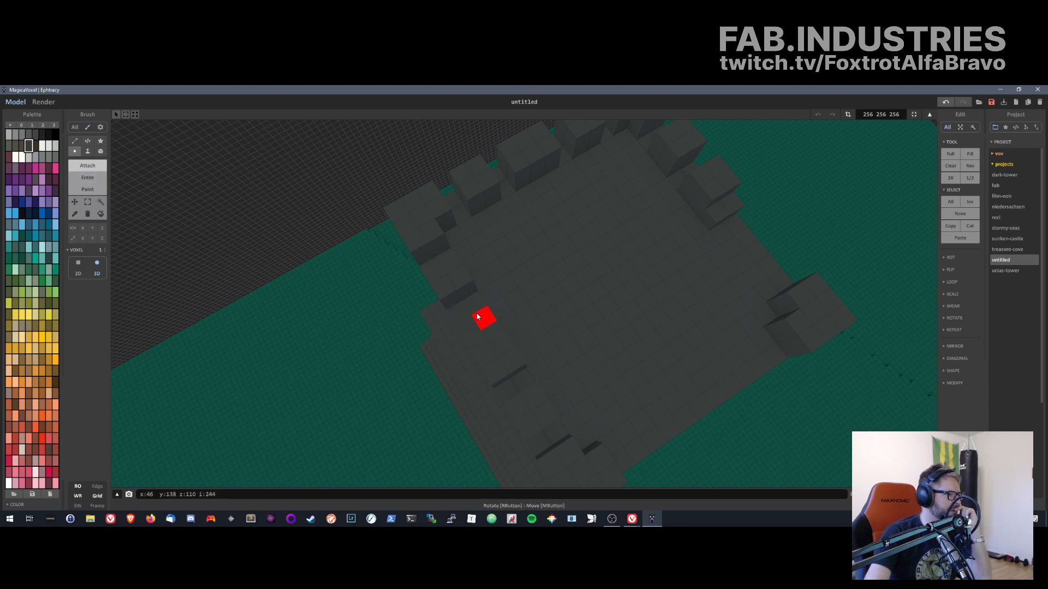
right_drag(470, 326, 491, 327)
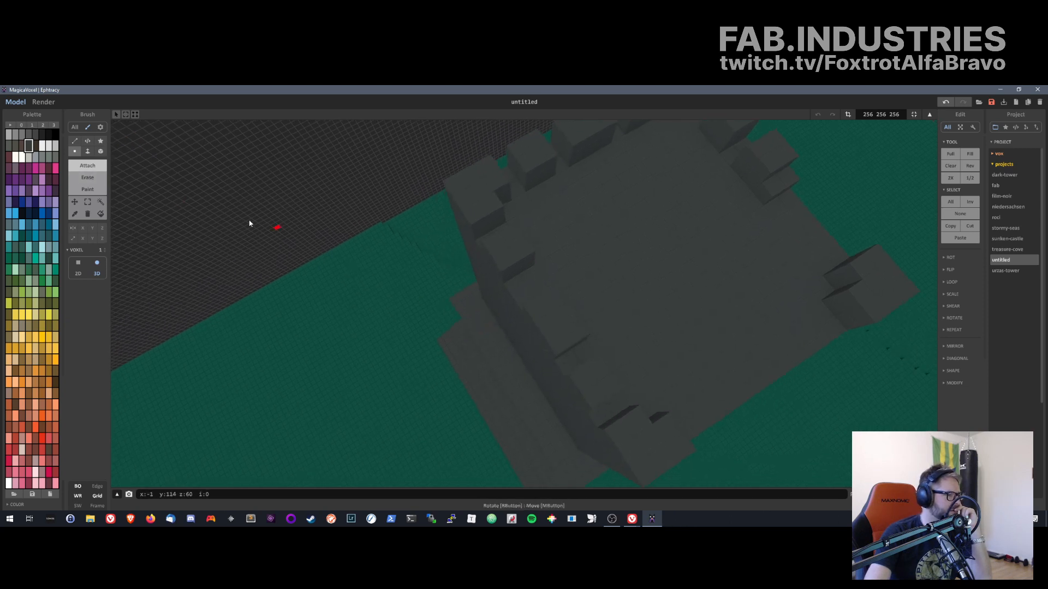
click(87, 188)
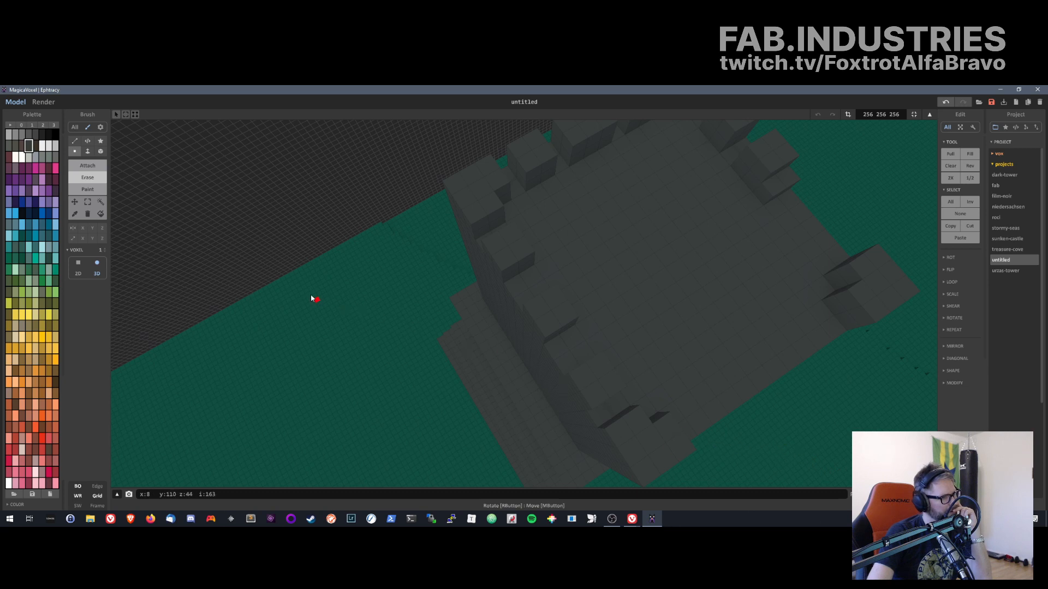
click(96, 168)
middle_drag(491, 330, 507, 329)
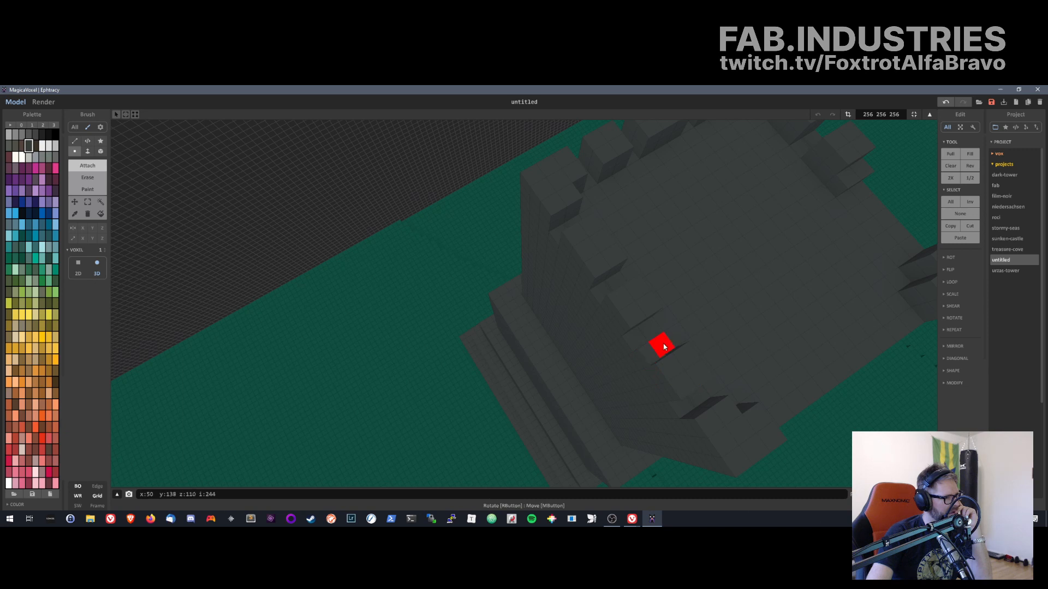
right_drag(650, 356, 601, 391)
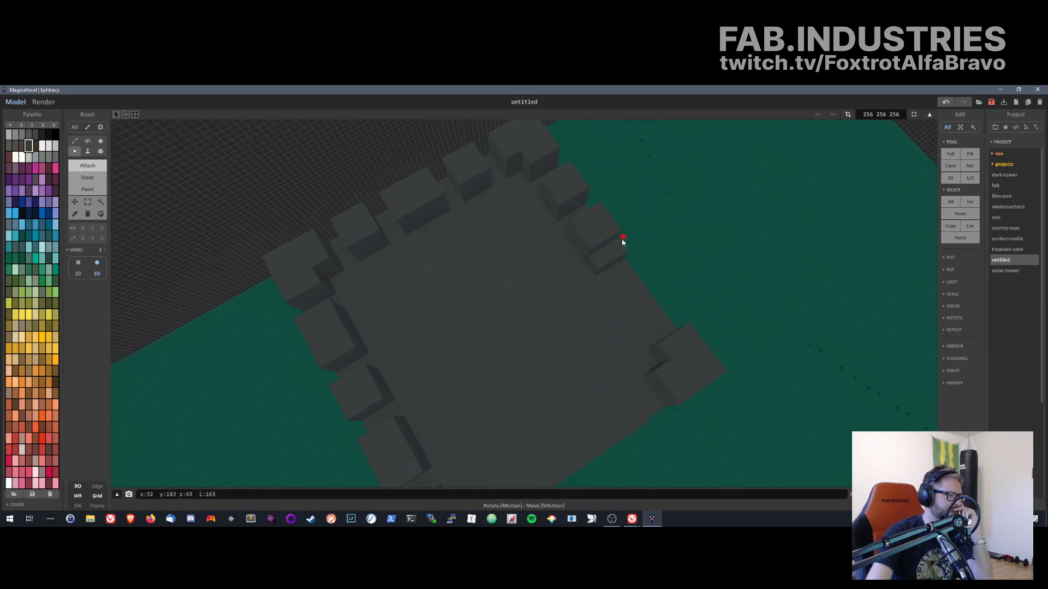
- Attach and erase voxels on the third roof edge to re-space its merlons, adding one beside the last corner block
drag(582, 215, 578, 210)
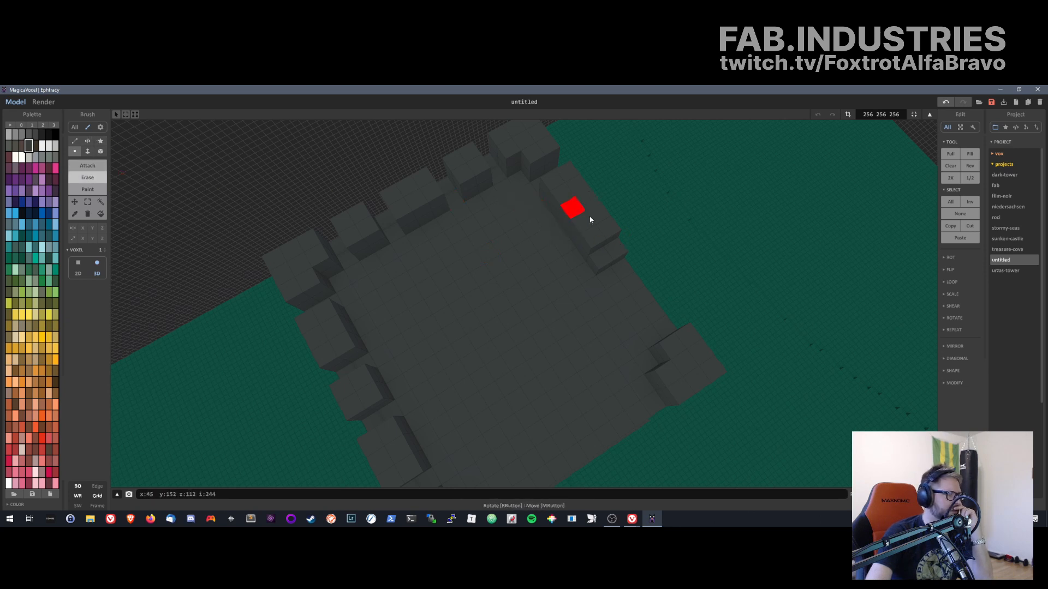
mouse_move(590, 217)
mouse_down()
mouse_move(580, 229)
mouse_move(596, 222)
mouse_up()
right_drag(408, 410, 463, 355)
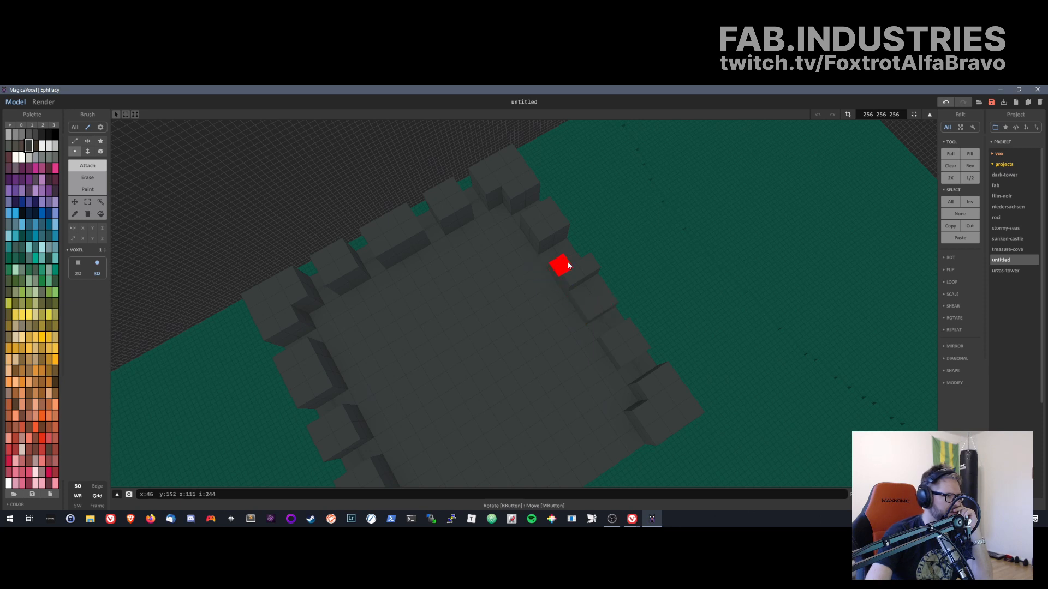
click(103, 181)
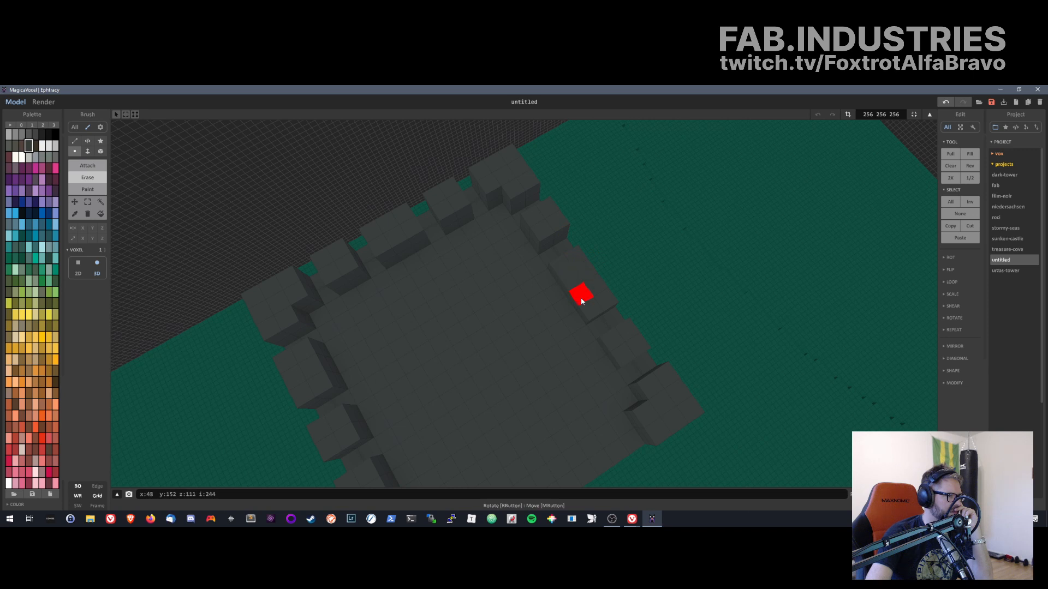
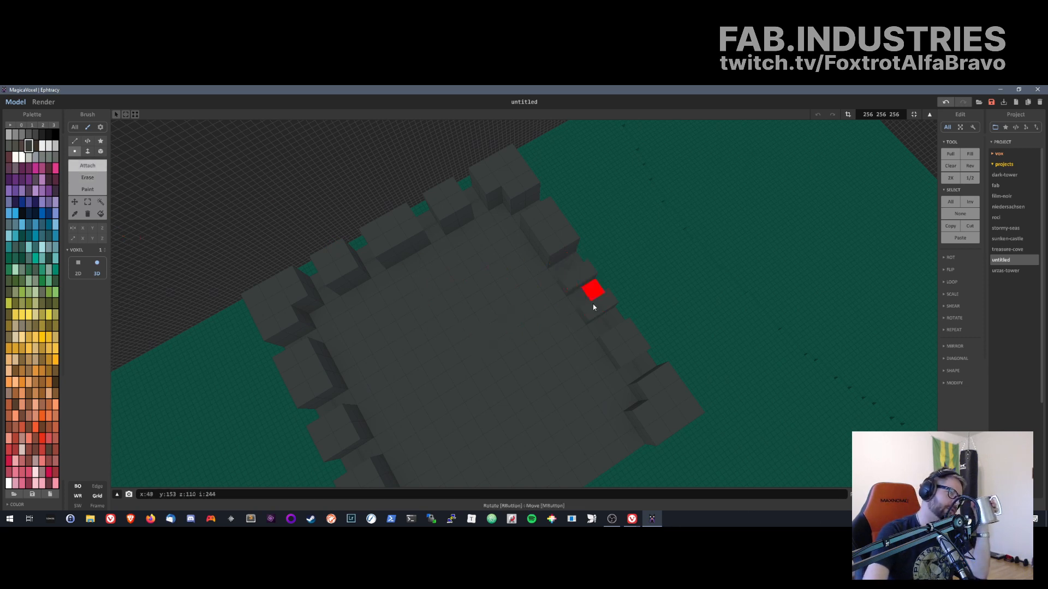
- Shift the narrow middle merlon on the third roof edge by attaching voxels on one side and erasing them on the other
mouse_move(604, 346)
right_down()
mouse_move(585, 344)
mouse_move(582, 325)
mouse_move(592, 352)
right_up()
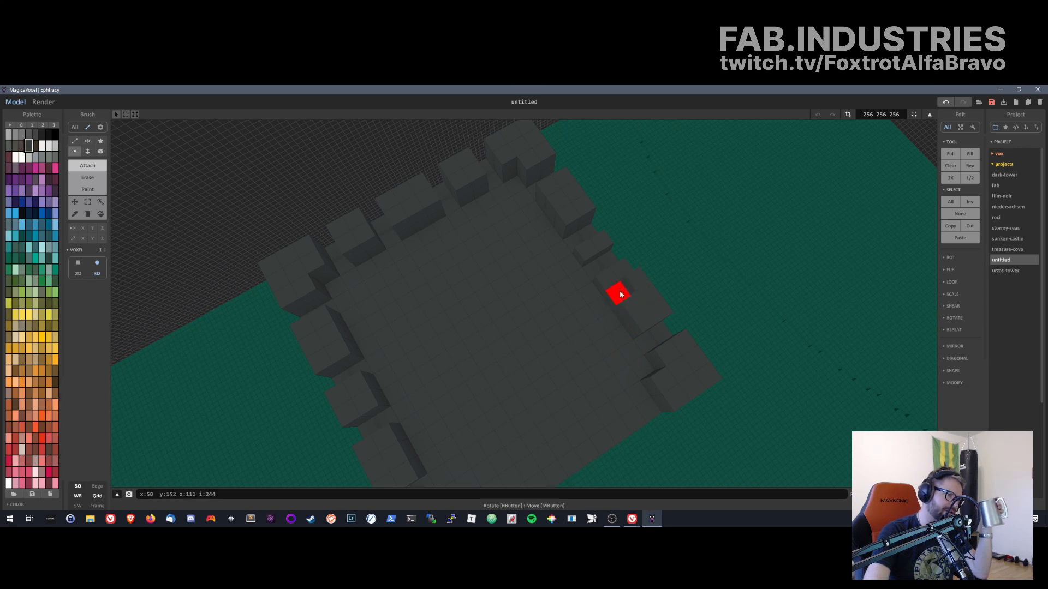
click(88, 177)
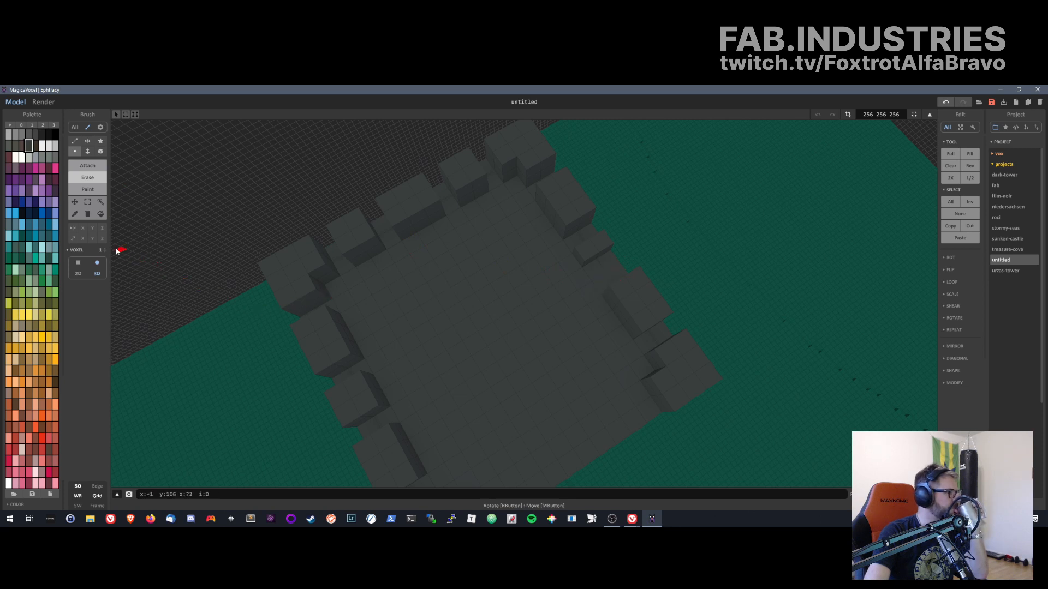
click(604, 262)
click(596, 269)
click(604, 244)
click(585, 256)
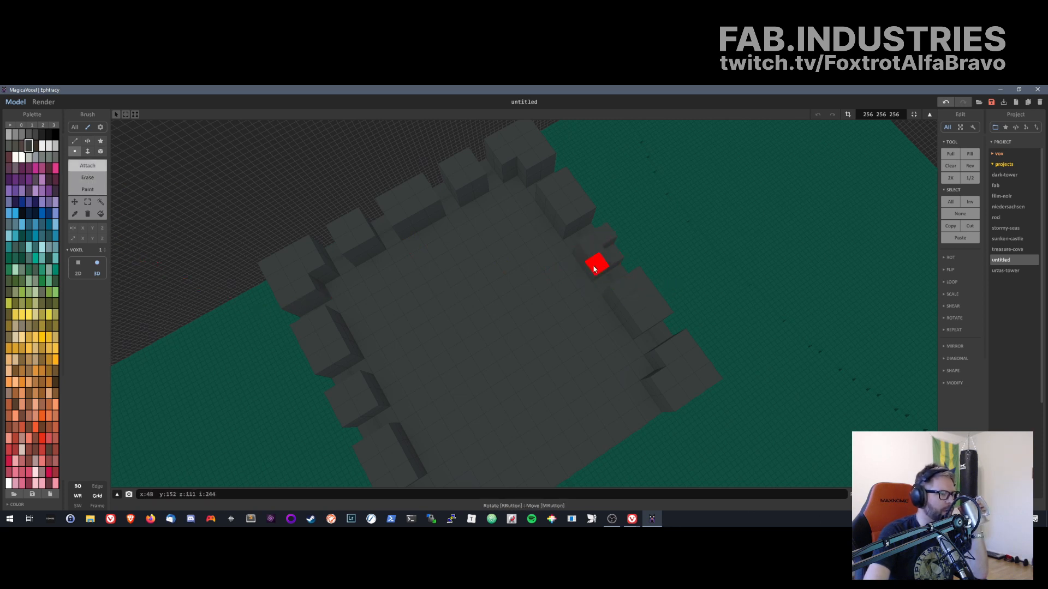
mouse_move(491, 370)
right_down()
mouse_move(535, 349)
mouse_move(524, 330)
mouse_move(542, 383)
mouse_move(509, 368)
right_up()
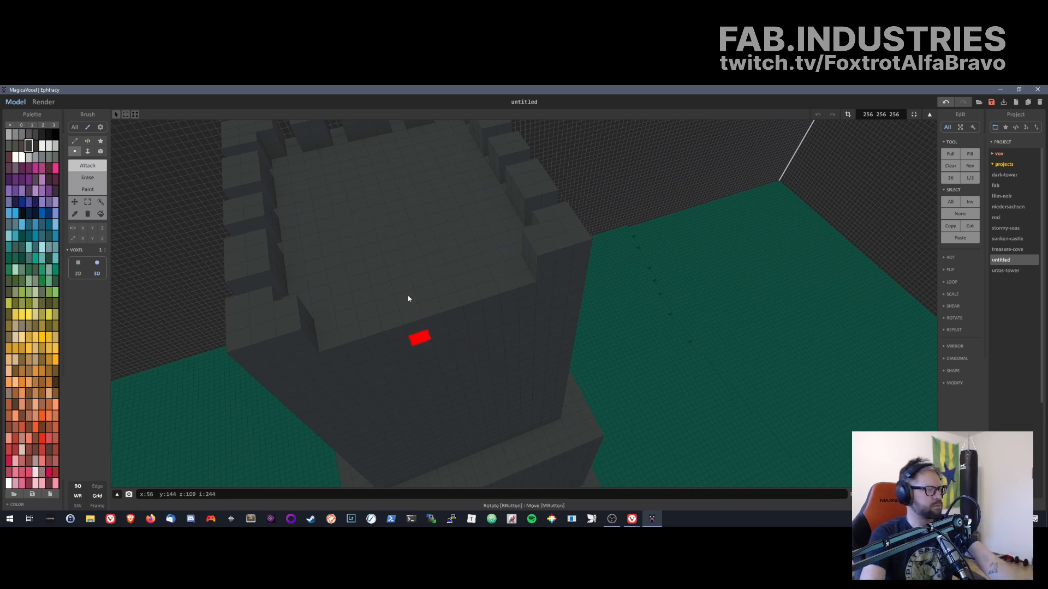
- Attach merlons along the open fourth edge of the top roof, leaving narrow gaps between them and the corner blocks
right_drag(417, 334, 383, 262)
middle_drag(382, 258, 376, 253)
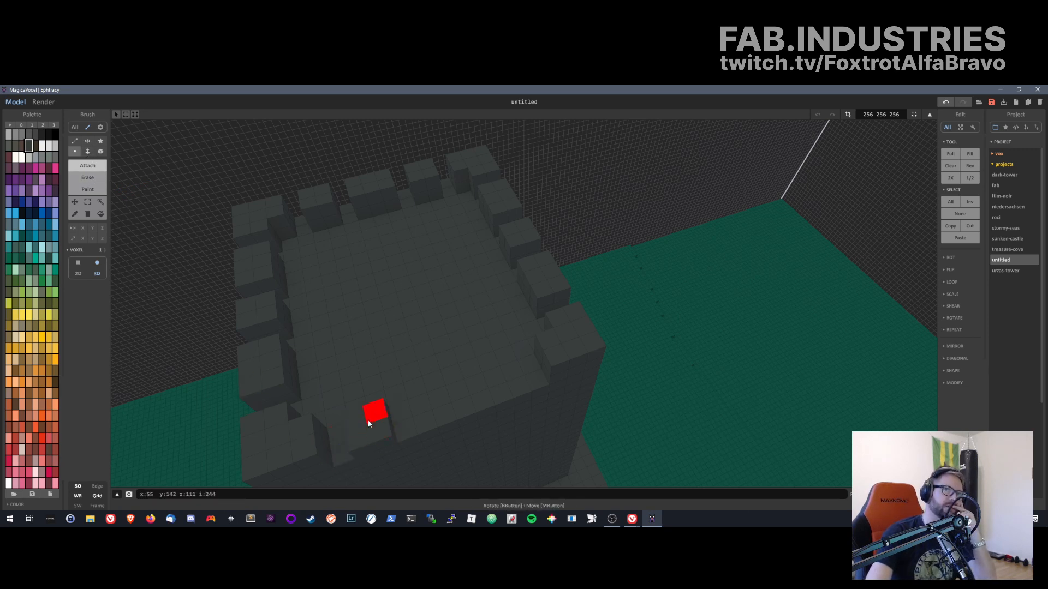
mouse_move(358, 423)
mouse_down()
mouse_move(359, 433)
mouse_move(377, 429)
mouse_up()
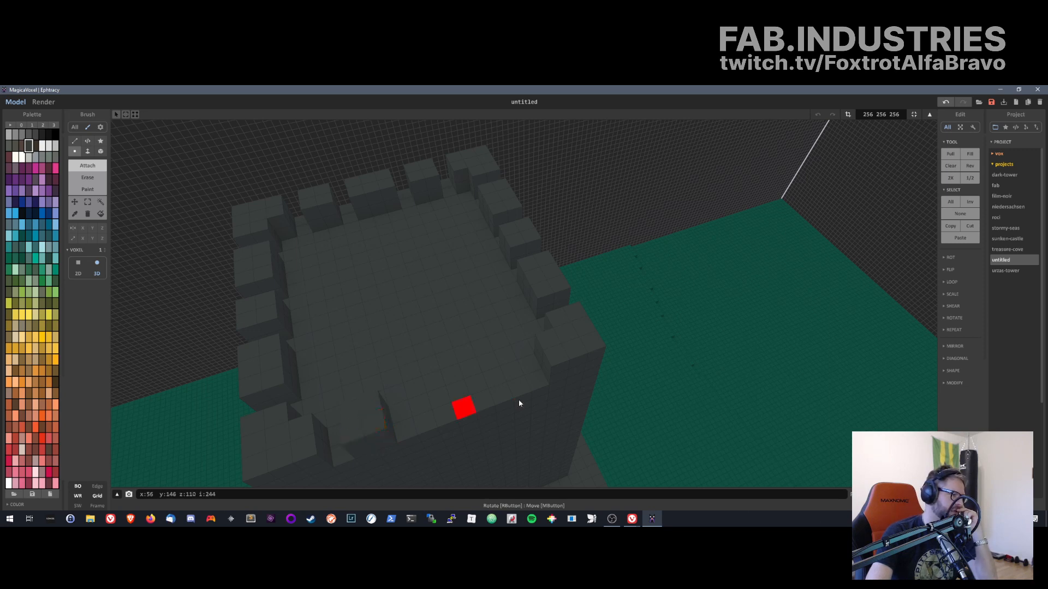
click(515, 394)
click(494, 386)
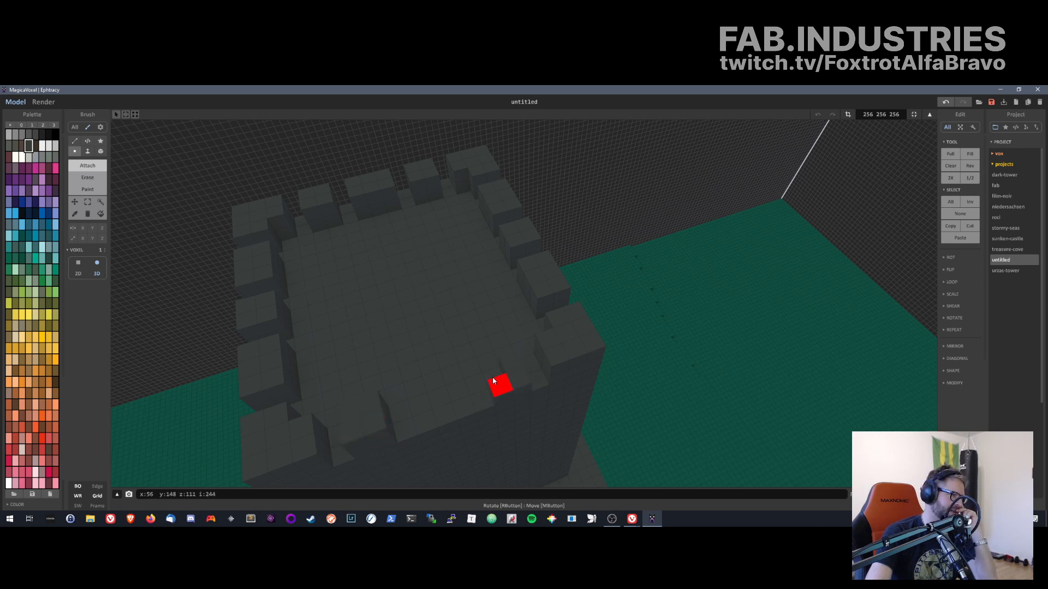
click(515, 369)
click(491, 378)
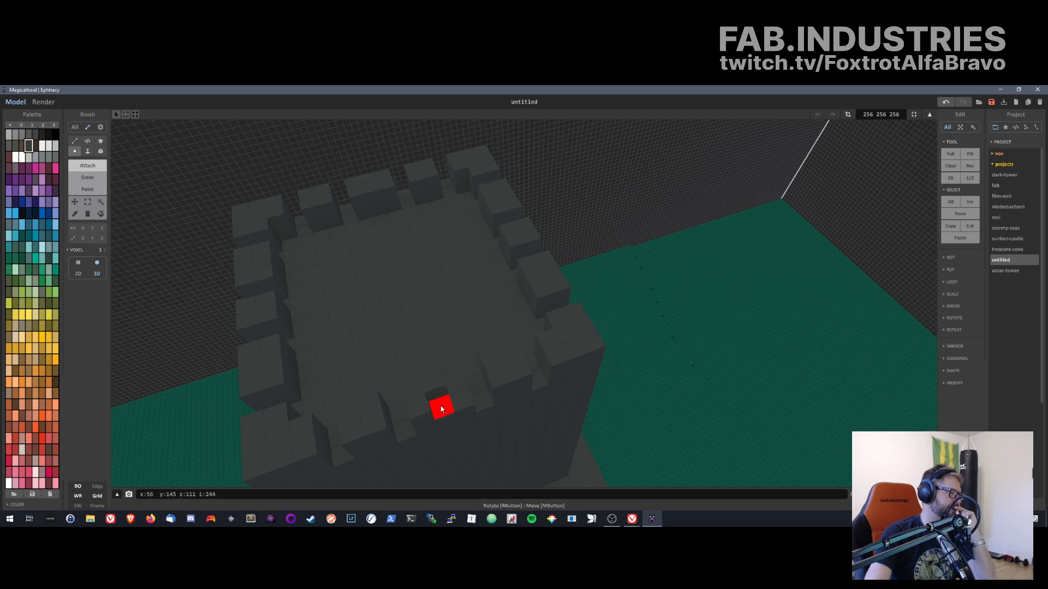
- Erase voxels in the middle of the top roof to outline a rectangular opening
mouse_move(345, 248)
middle_down()
mouse_move(354, 354)
mouse_move(394, 340)
middle_up()
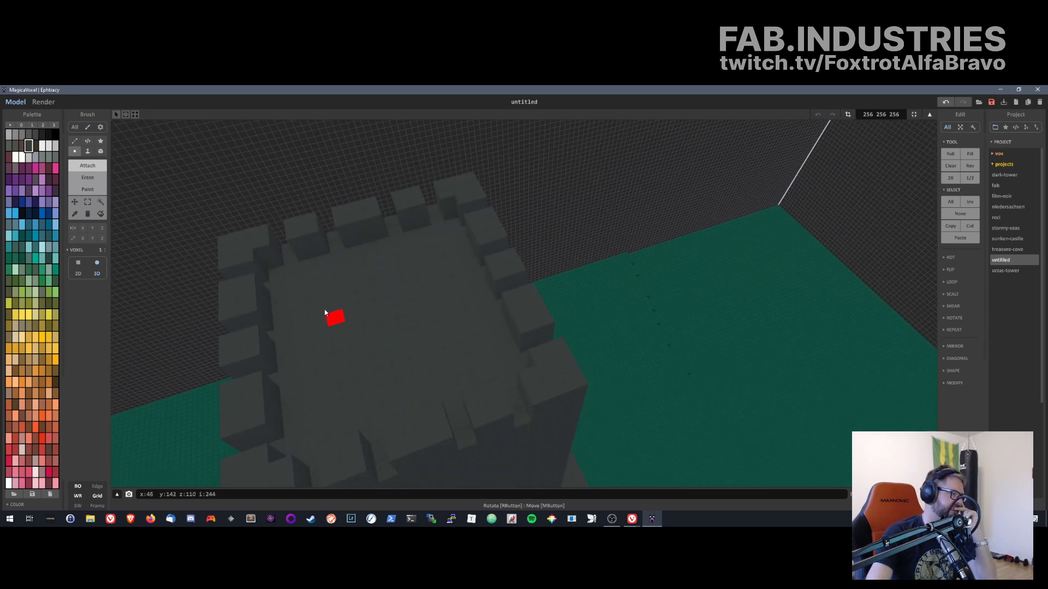
click(100, 182)
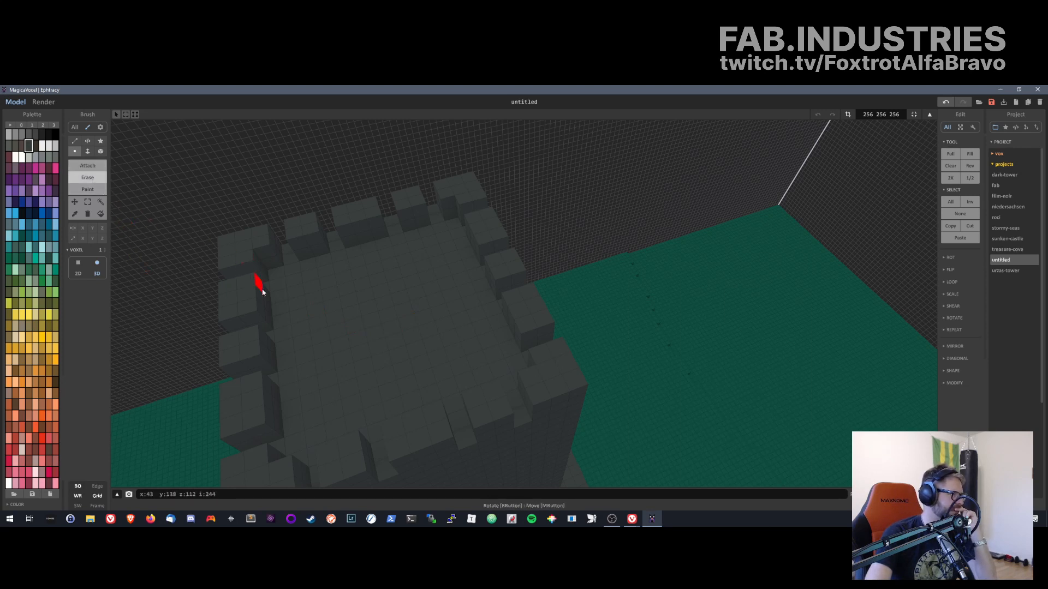
click(354, 328)
click(359, 353)
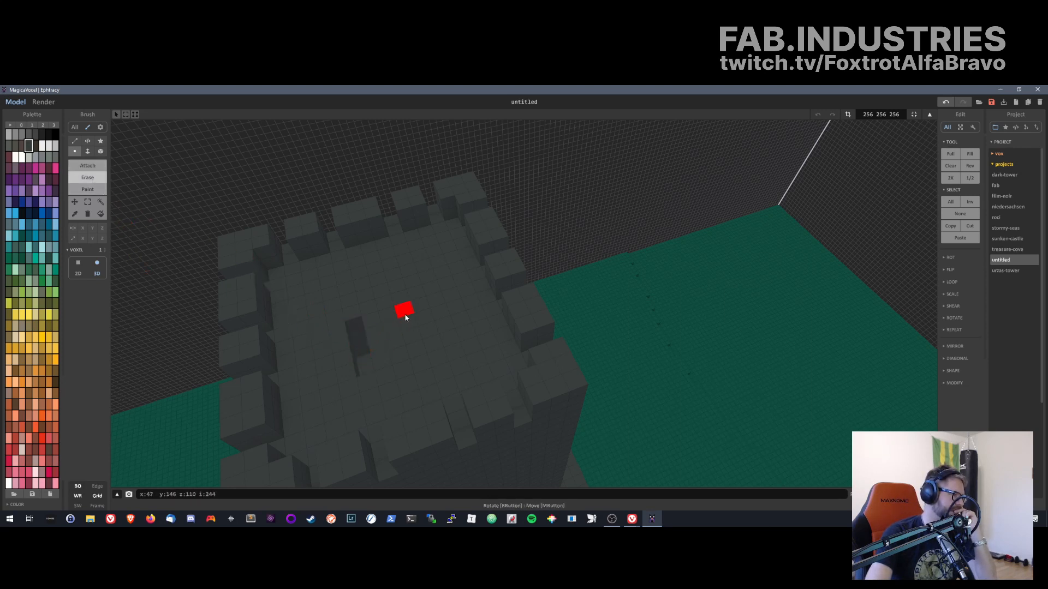
click(422, 310)
drag(430, 340, 434, 348)
drag(370, 319, 405, 317)
click(406, 318)
click(400, 314)
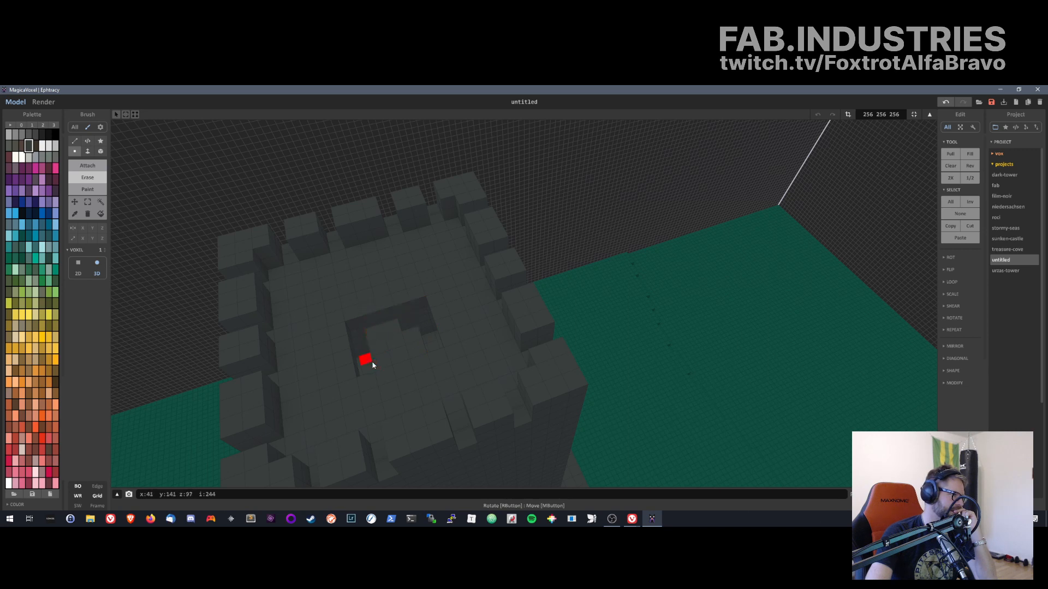
- Erase the remaining roof voxels inside the outline to clear the opening
click(381, 361)
click(413, 352)
click(400, 336)
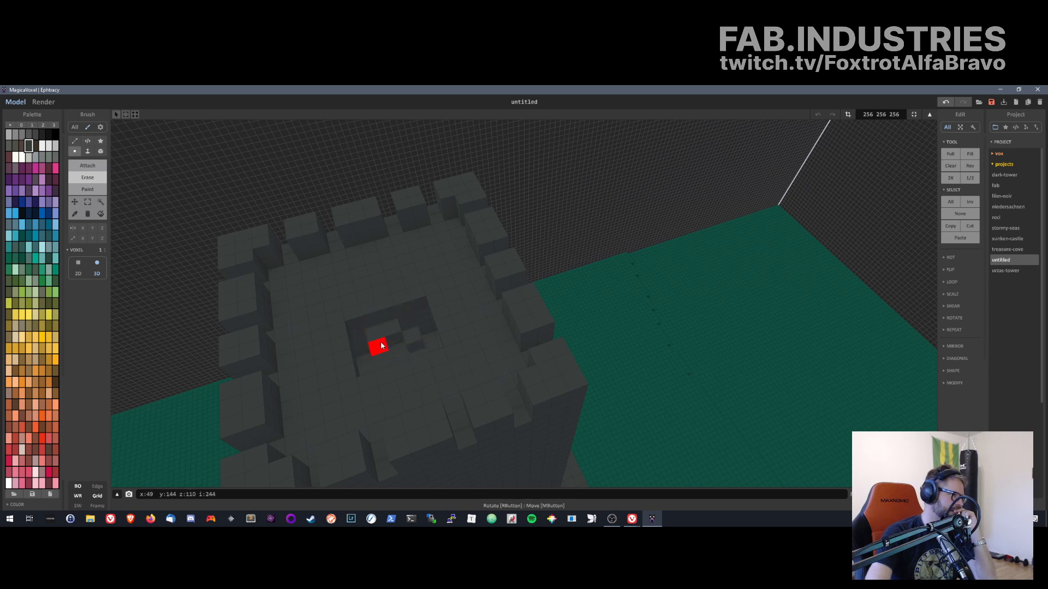
click(380, 347)
click(371, 334)
click(391, 331)
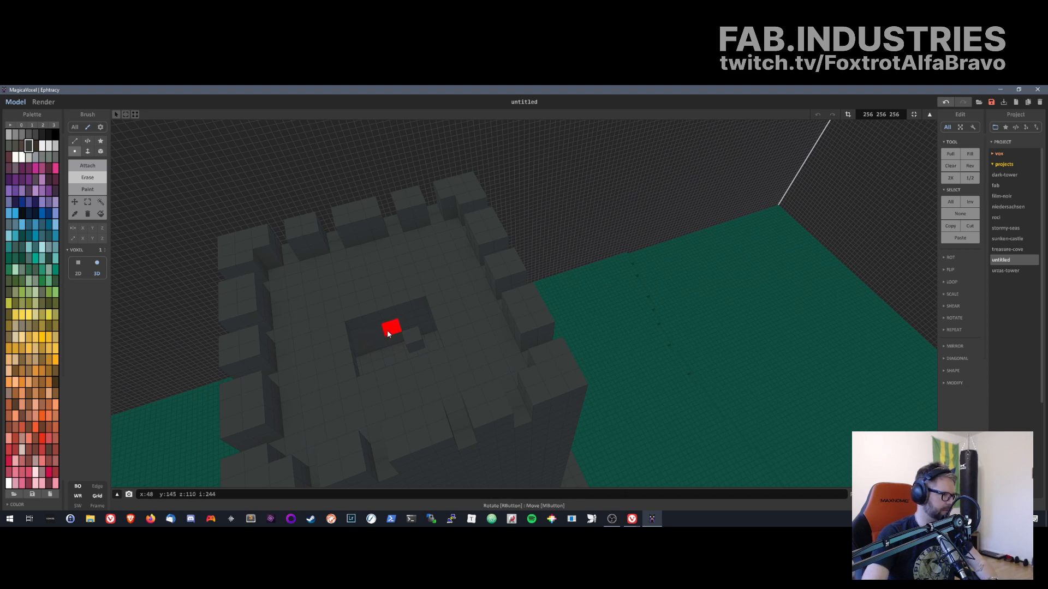
click(416, 347)
- Attach voxels along the sides of the roof opening to make it narrower
right_drag(404, 389, 501, 385)
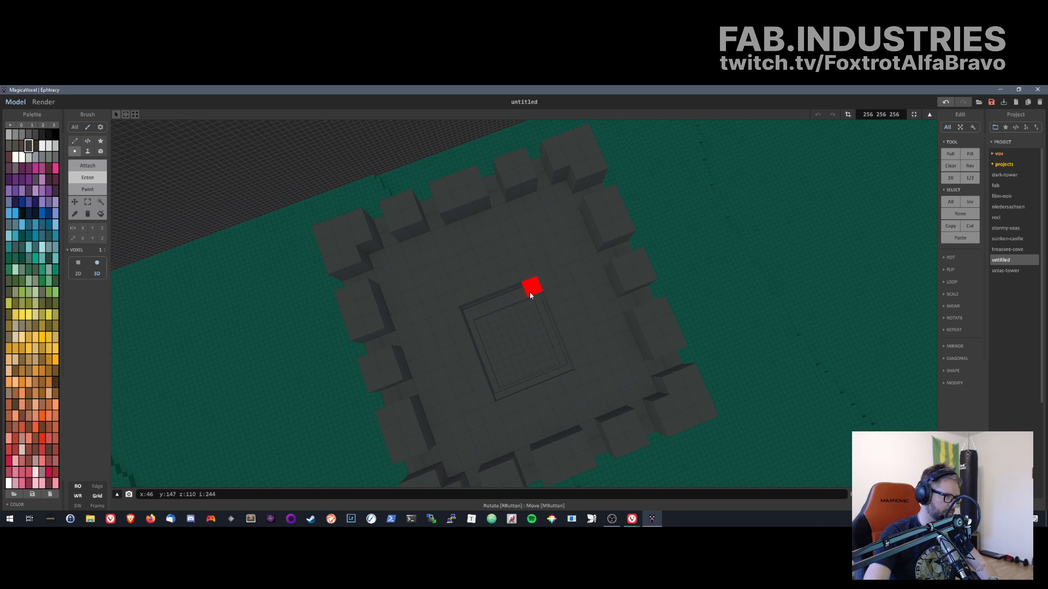
mouse_move(516, 342)
right_down()
mouse_move(505, 332)
mouse_move(515, 325)
mouse_move(519, 340)
right_up()
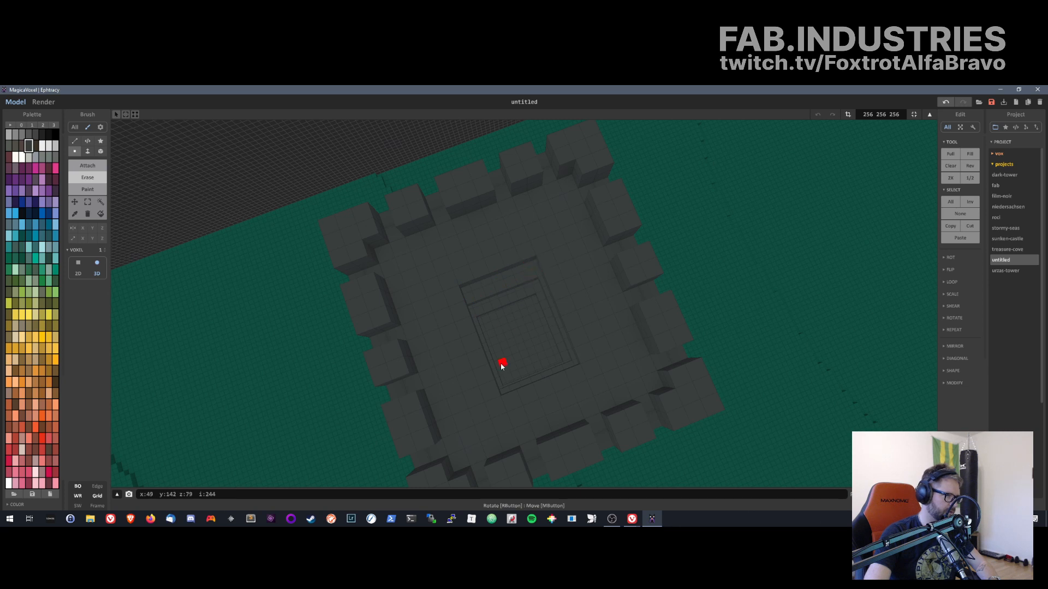
mouse_move(502, 366)
right_down()
mouse_move(486, 351)
mouse_move(496, 343)
mouse_move(501, 376)
mouse_move(487, 369)
mouse_move(510, 337)
mouse_move(498, 329)
mouse_move(516, 369)
mouse_move(519, 362)
mouse_move(531, 424)
mouse_move(492, 352)
right_up()
scroll(503, 351, down, 3)
mouse_move(447, 299)
right_down()
mouse_move(419, 263)
mouse_move(431, 264)
mouse_move(433, 309)
right_up()
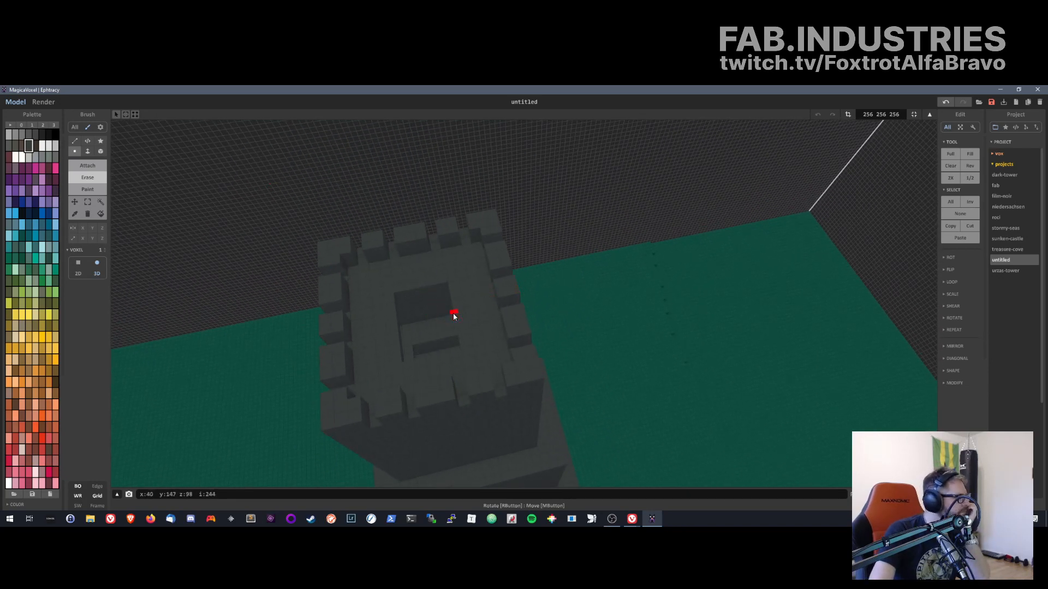
scroll(446, 326, up, 6)
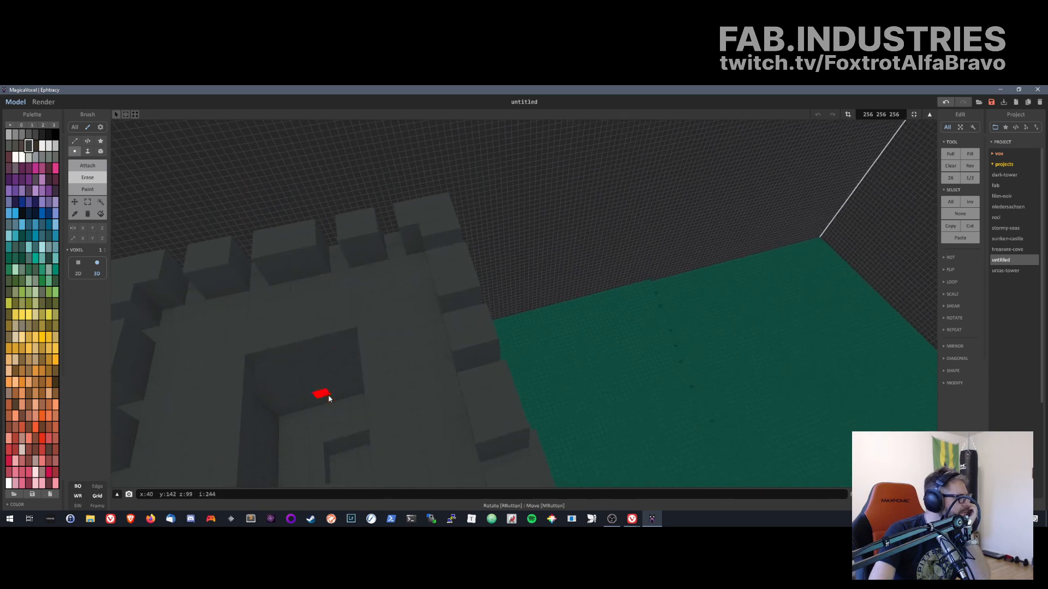
right_drag(342, 371, 348, 379)
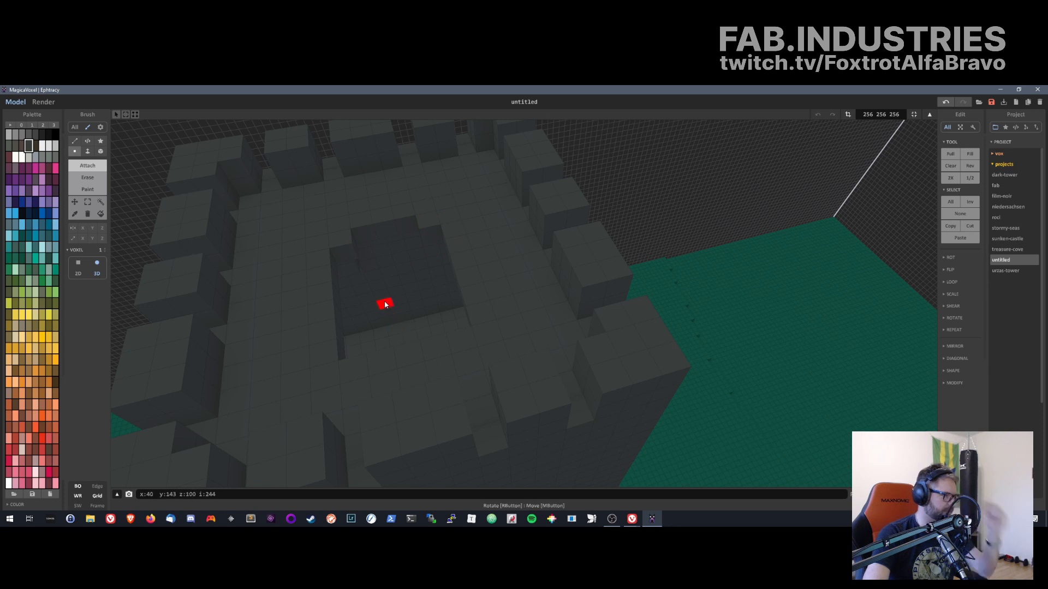
key(ctrl+z)
click(343, 247)
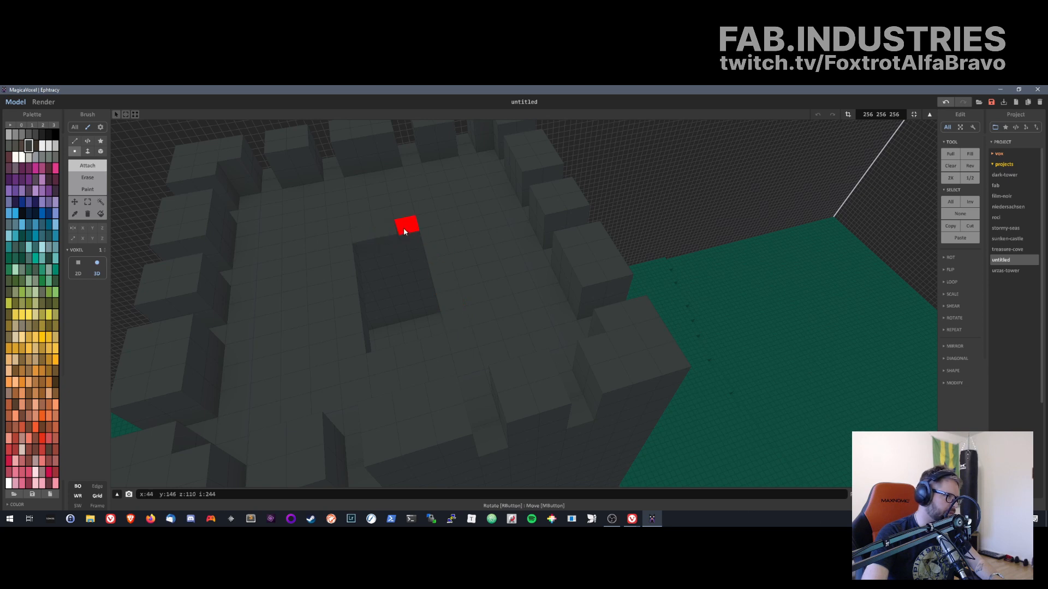
- Reduce the roof opening to 3 by 3 voxels by filling in its edges, undoing the surplus voxels
right_drag(355, 397, 409, 388)
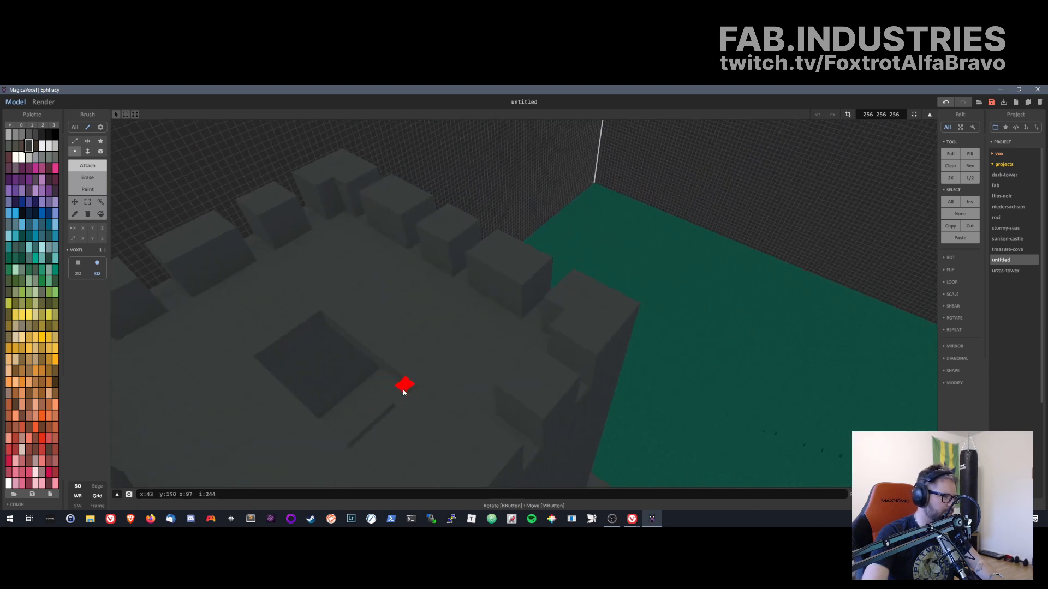
right_drag(436, 428, 862, 293)
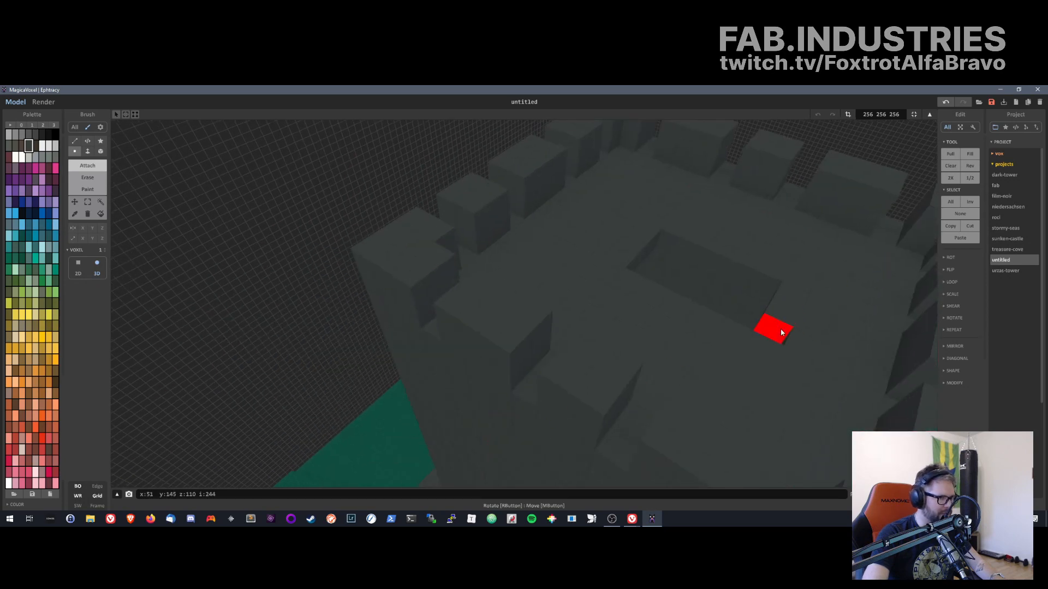
right_drag(816, 326, 654, 349)
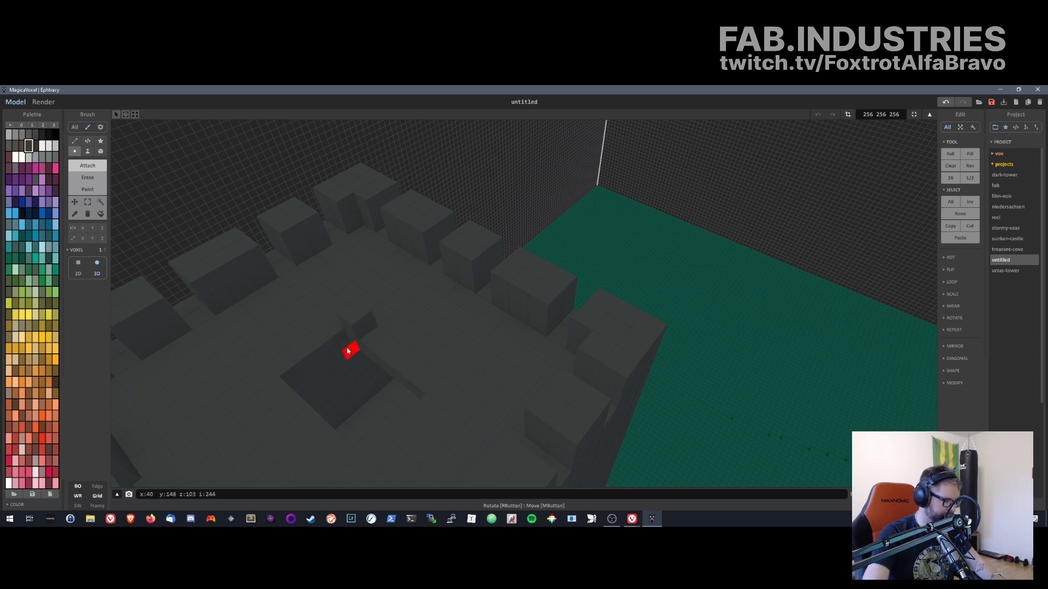
right_drag(339, 375, 357, 360)
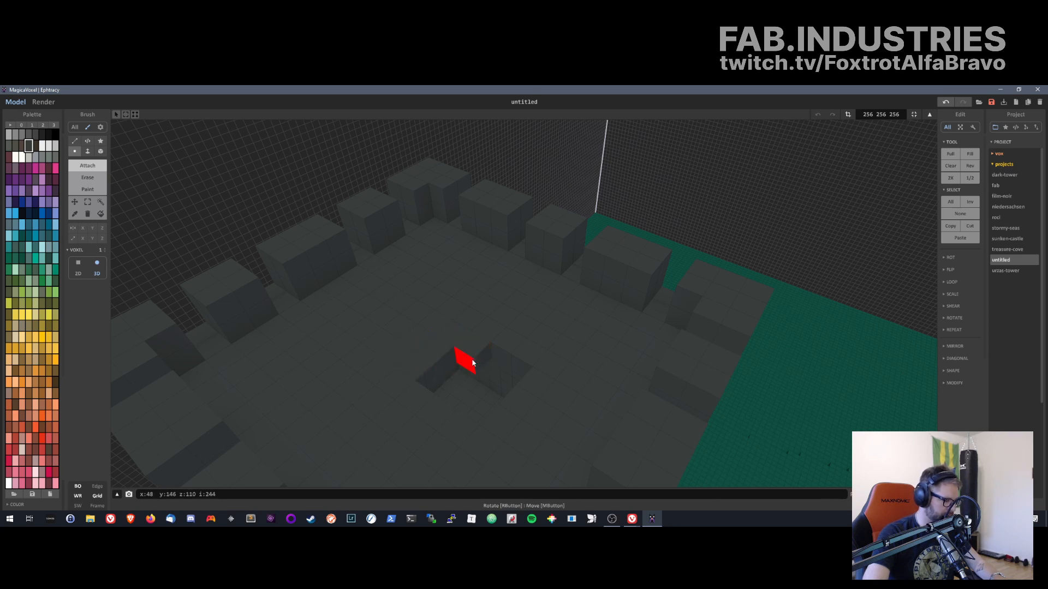
key(ctrl+z)
key(ctrl+z)
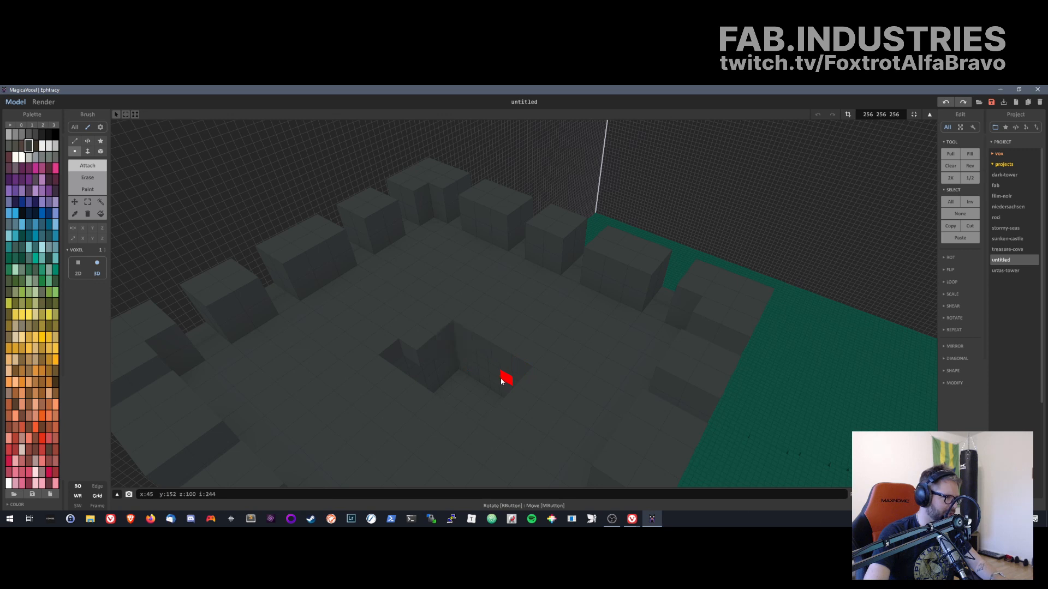
click(410, 354)
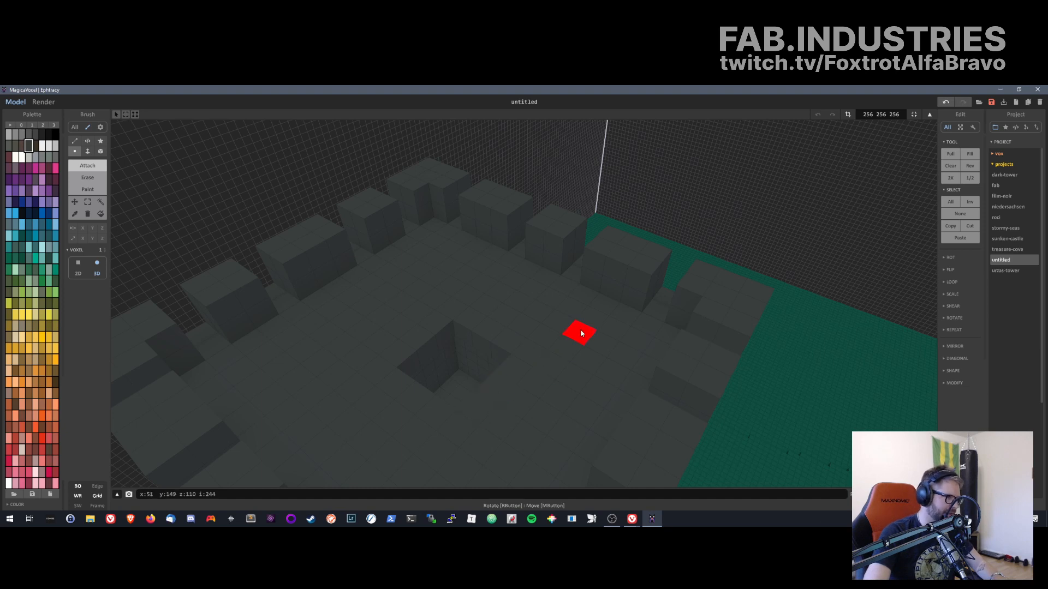
right_drag(580, 330, 294, 304)
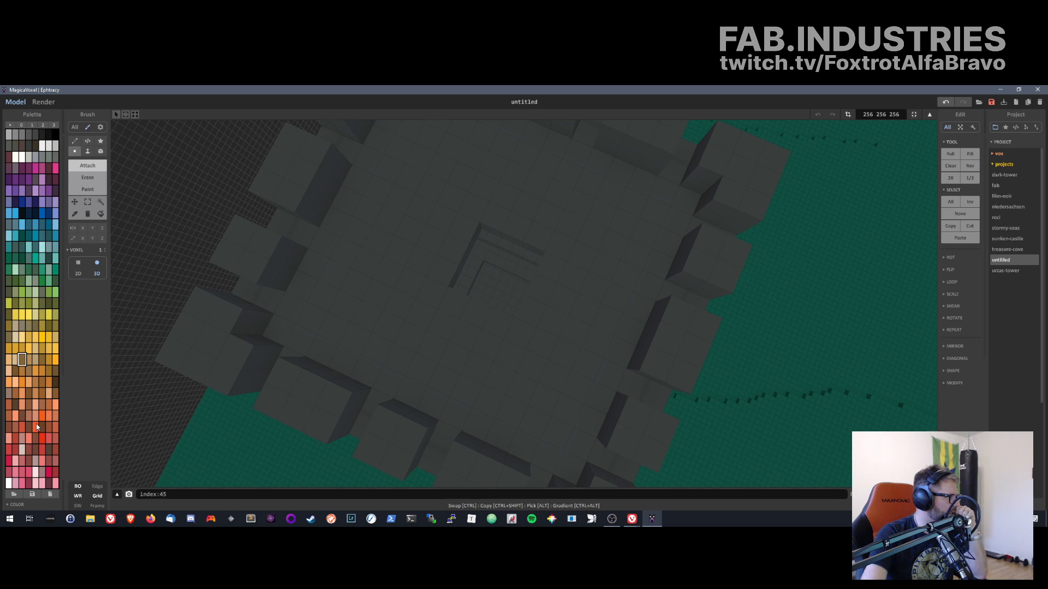
click(492, 236)
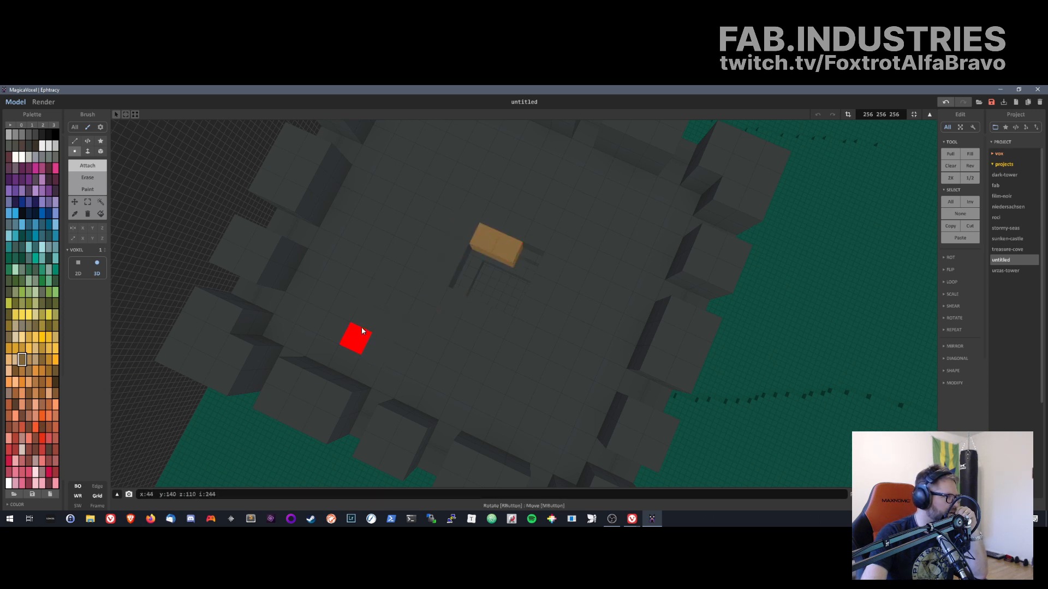
key(ctrl+z)
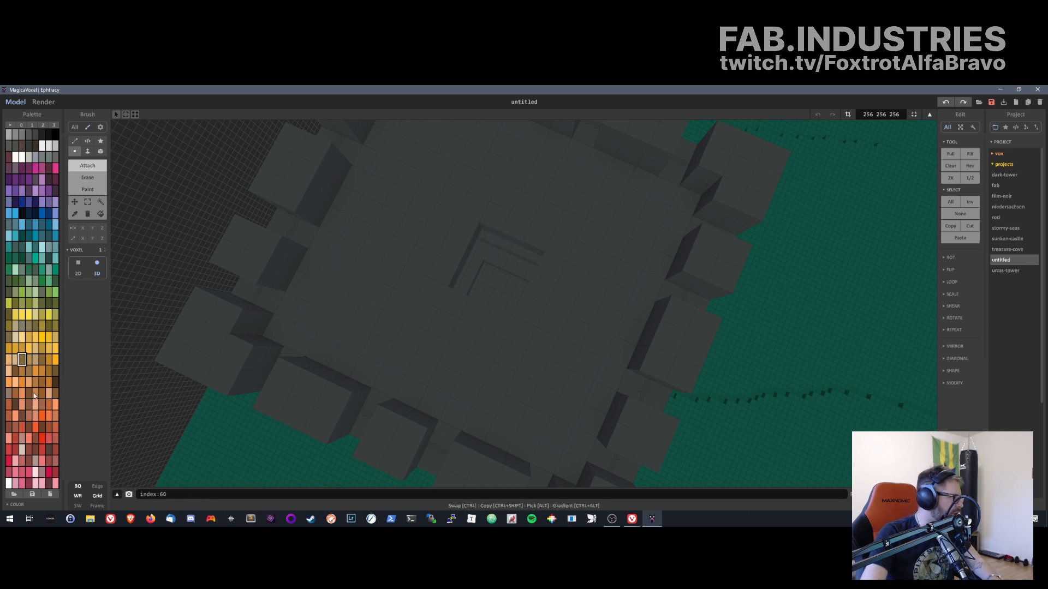
click(485, 238)
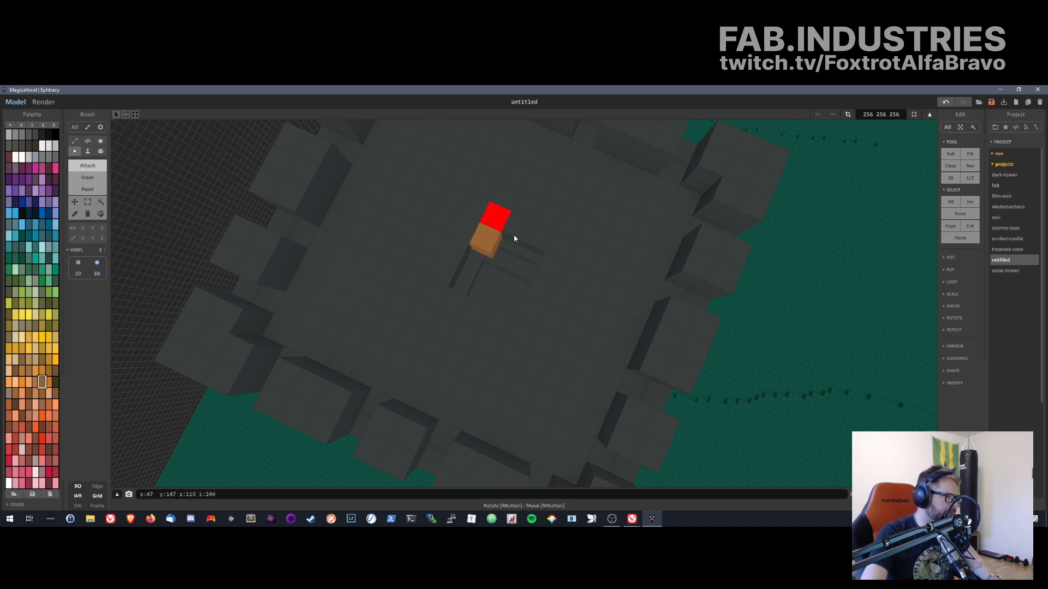
key(ctrl+z)
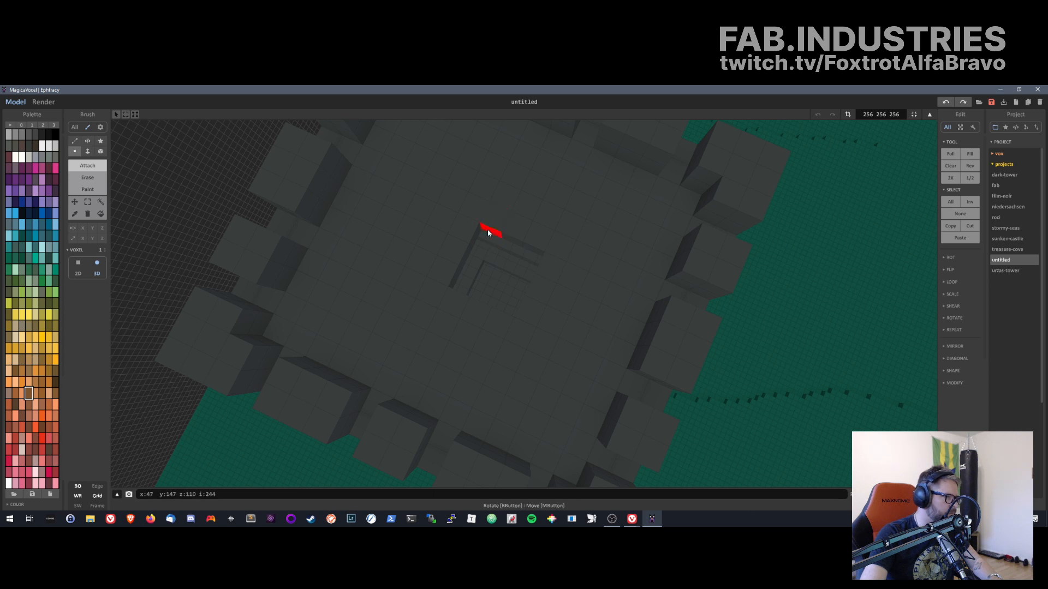
- Fill the 3 by 3 opening in the roof with brown voxels as a wooden hatch
drag(492, 235, 529, 252)
click(529, 252)
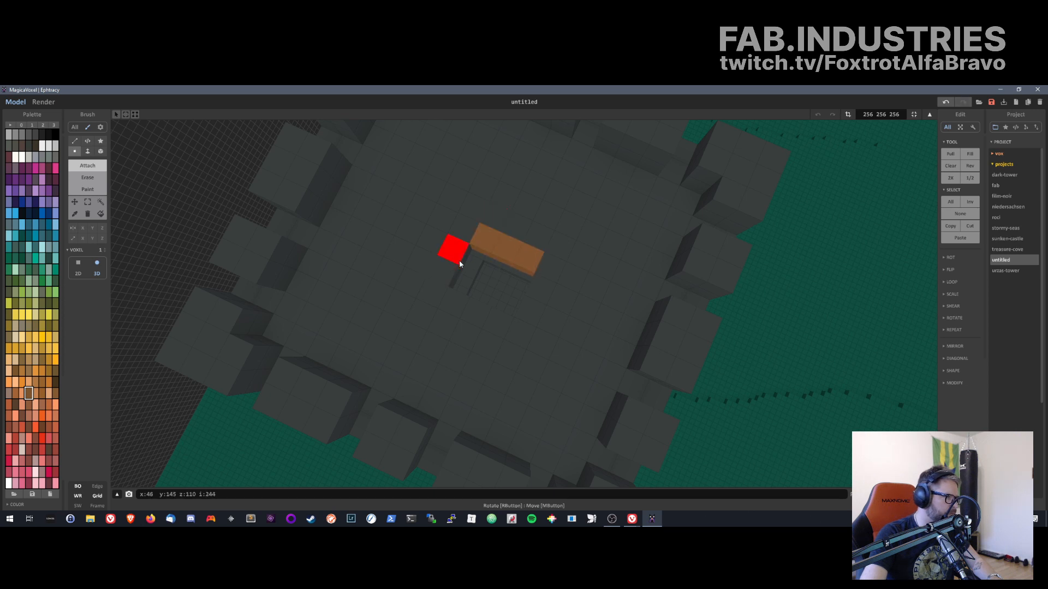
click(483, 254)
click(498, 260)
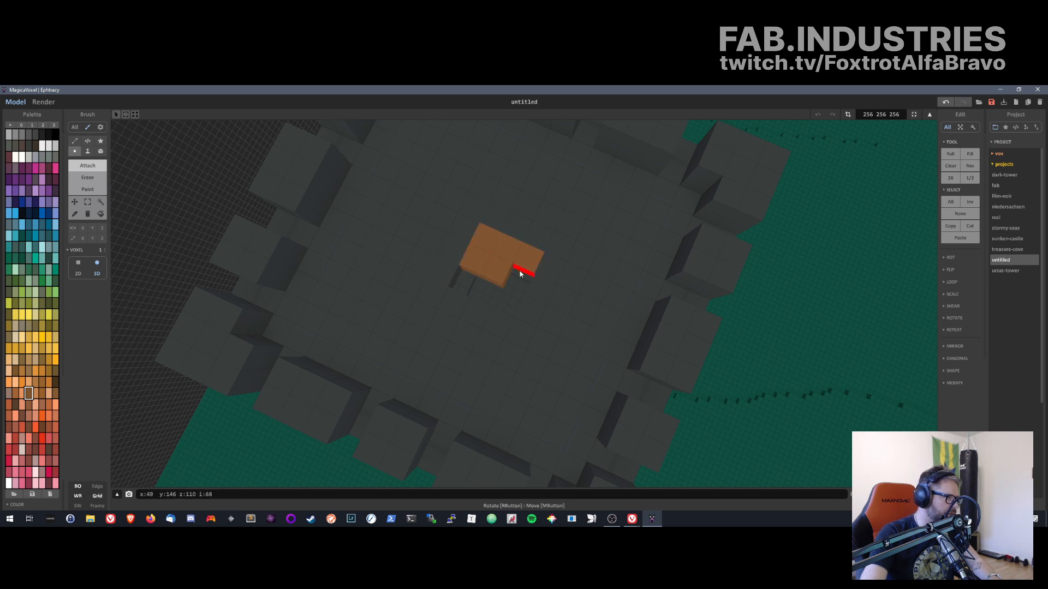
click(518, 269)
click(472, 274)
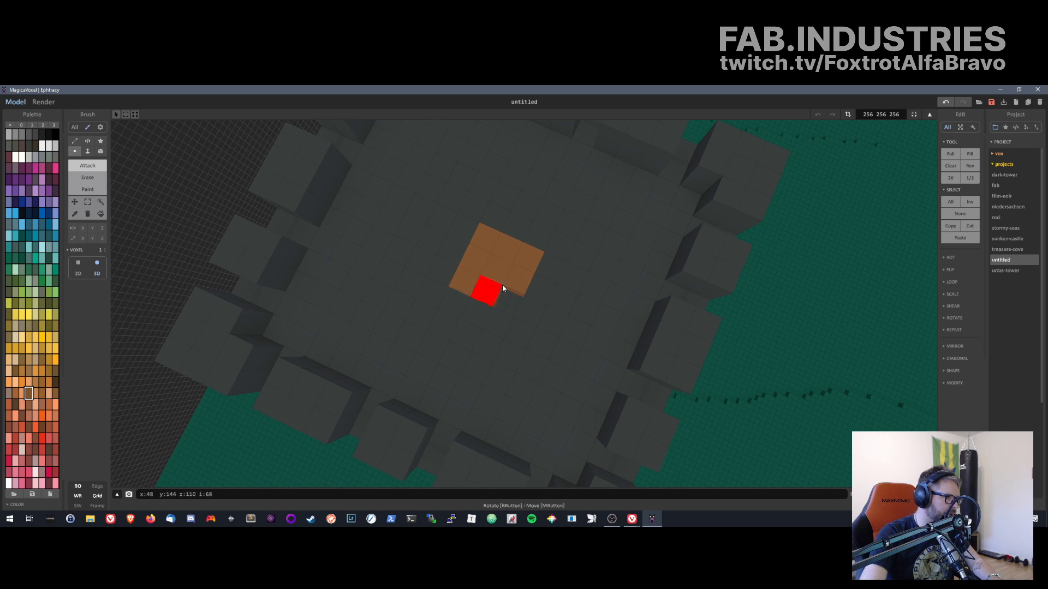
click(502, 289)
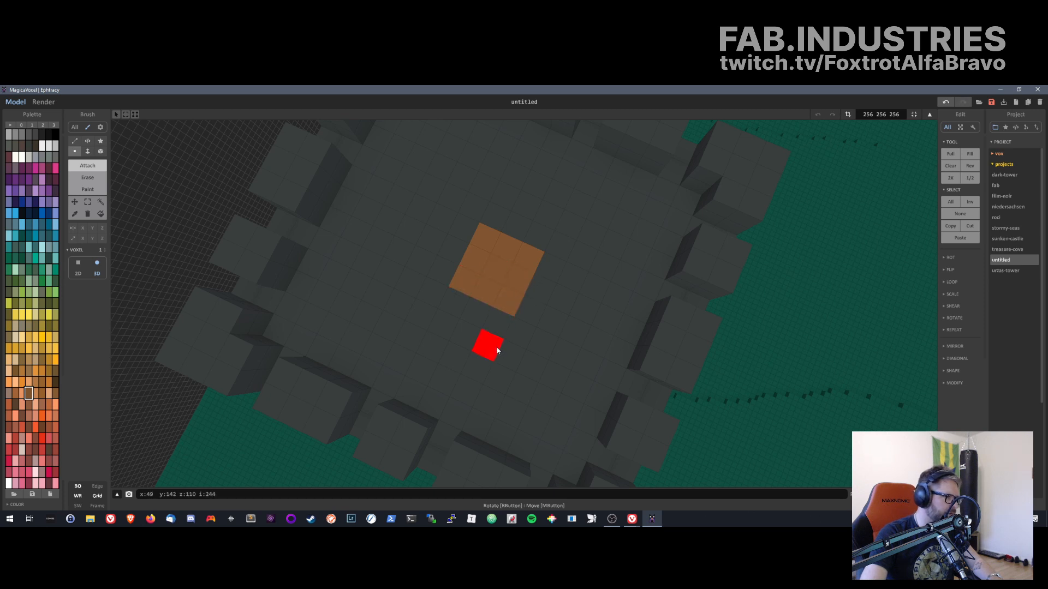
- Examine the battlemented roof and its wooden hatch from above and from the side
right_drag(496, 351, 461, 243)
scroll(460, 237, down, 8)
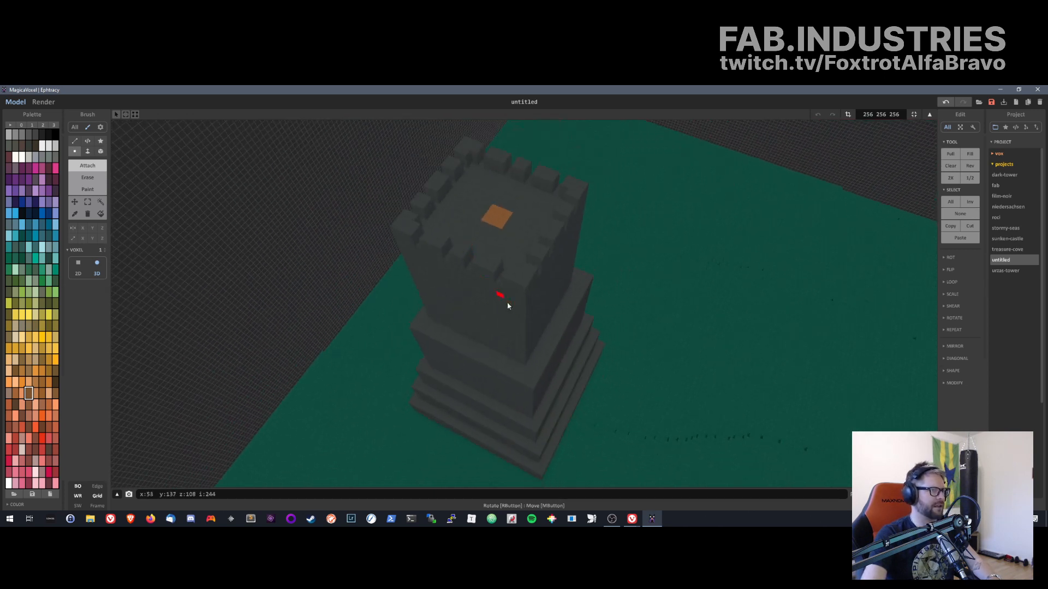
middle_drag(537, 164, 510, 373)
scroll(465, 443, up, 5)
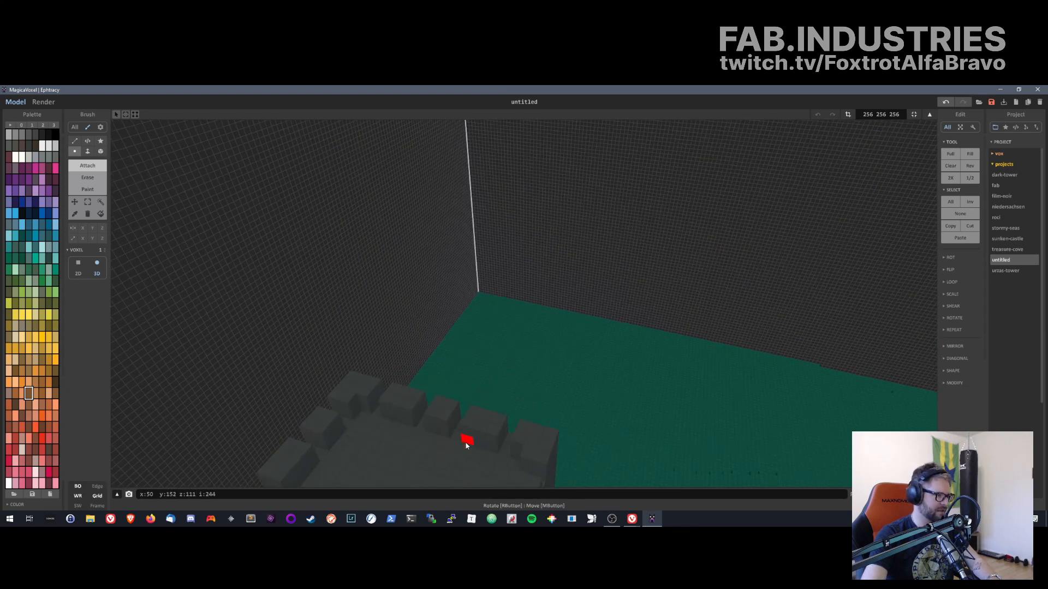
scroll(461, 430, down, 3)
right_drag(447, 440, 445, 475)
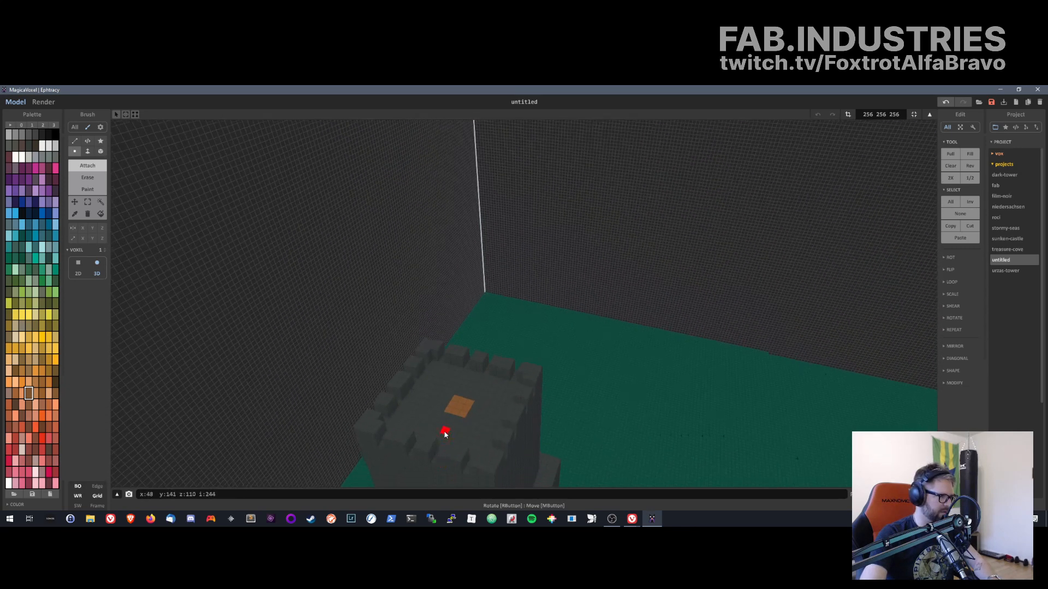
mouse_move(444, 428)
right_down()
mouse_move(451, 382)
mouse_move(439, 430)
mouse_move(448, 425)
right_up()
- Sample the stone colour from the tower wall and attach one voxel layer on top of the front battlements with the Face brush
key(f)
key(r)
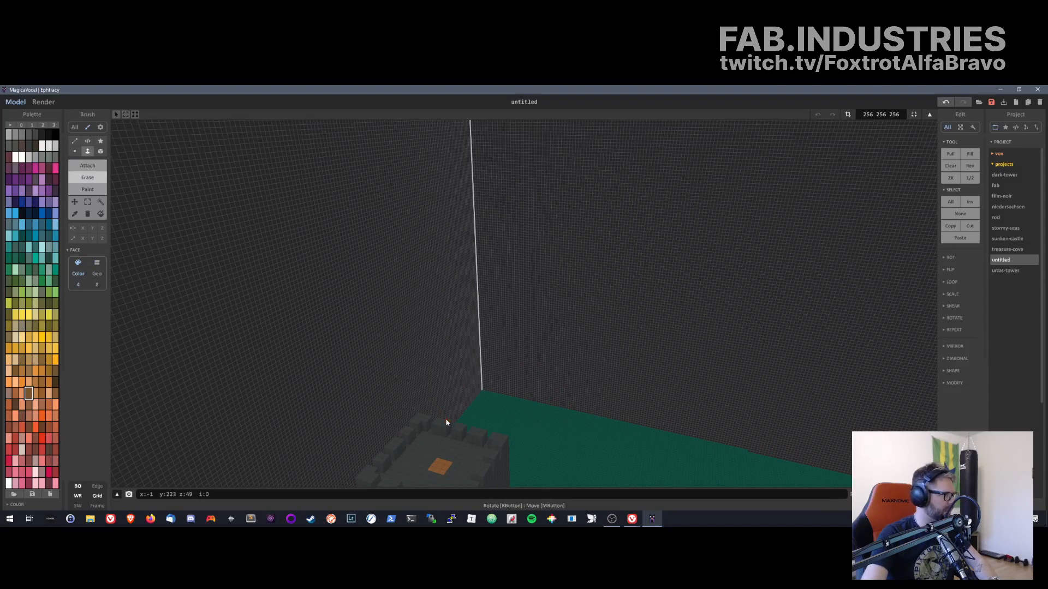
middle_drag(448, 425, 472, 361)
scroll(472, 369, up, 5)
scroll(471, 379, down, 5)
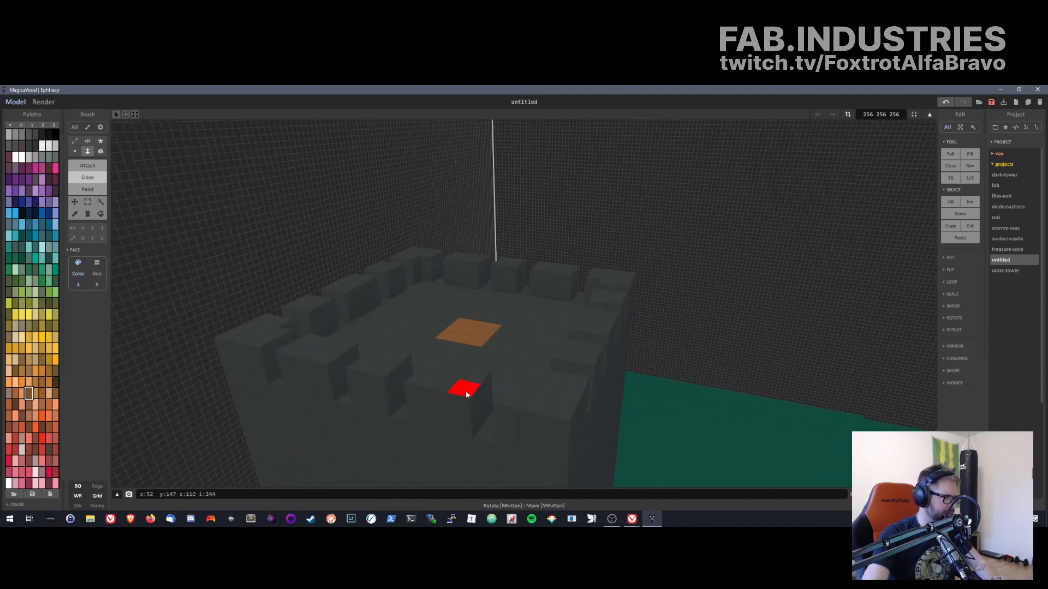
click(74, 214)
click(429, 392)
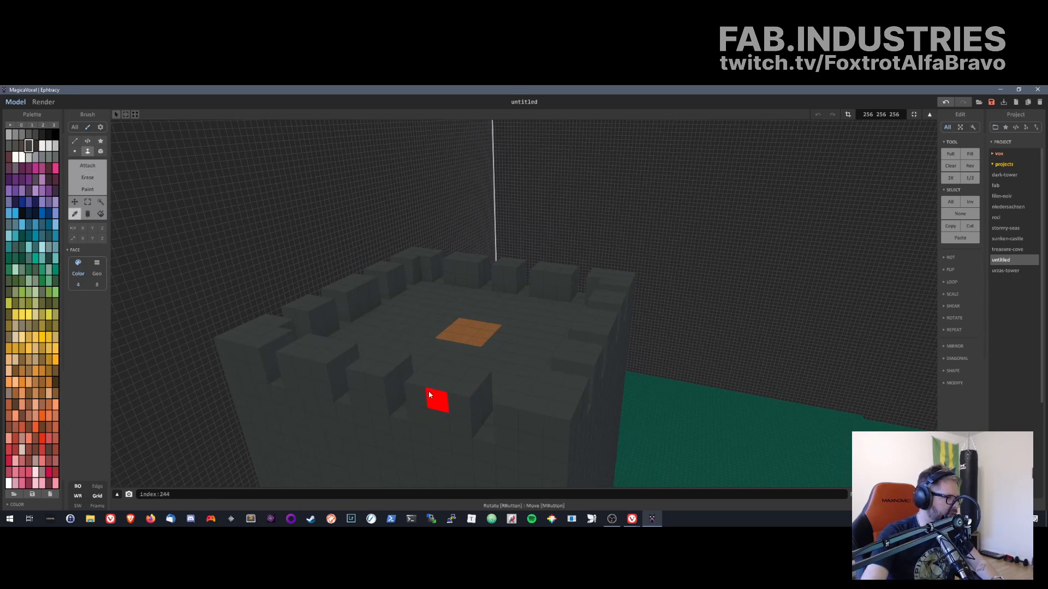
click(97, 168)
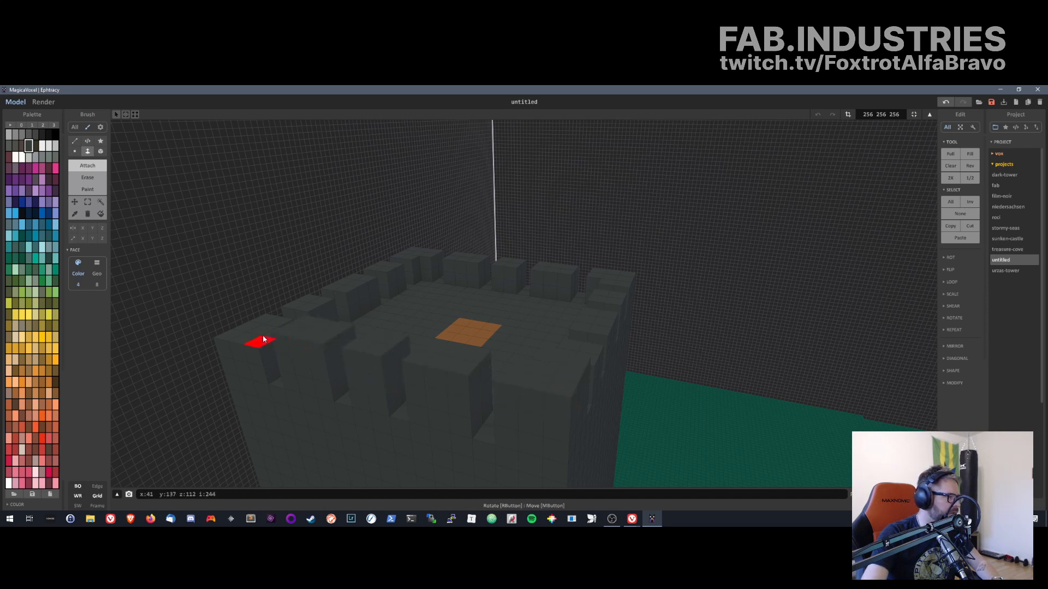
- Raise the battlements on the other sides of the roof by one voxel, undoing the layer attached to the volume boundary
right_drag(265, 335, 314, 363)
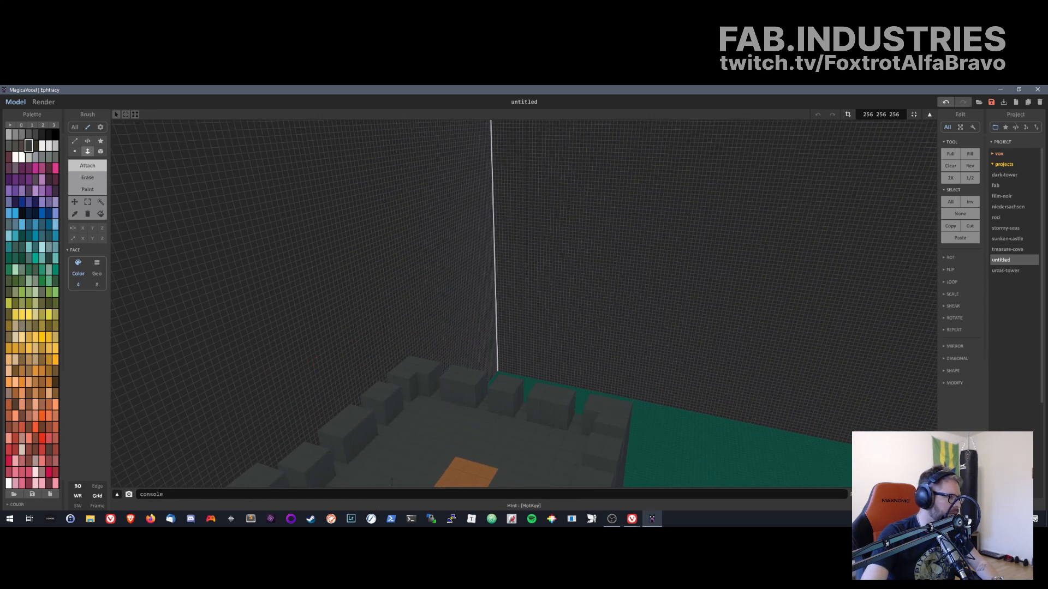
right_drag(391, 482, 484, 377)
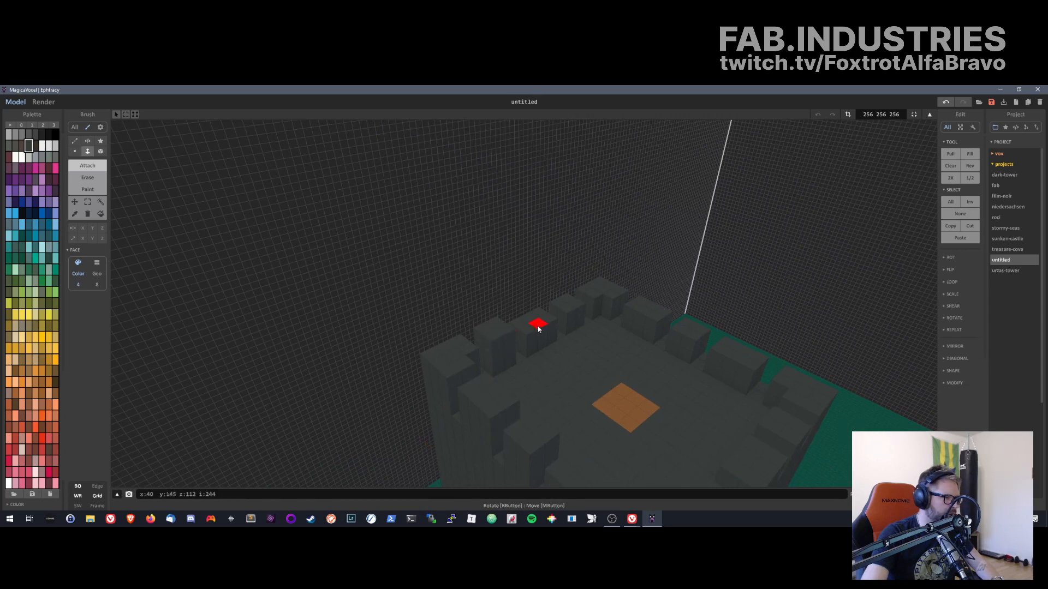
click(613, 283)
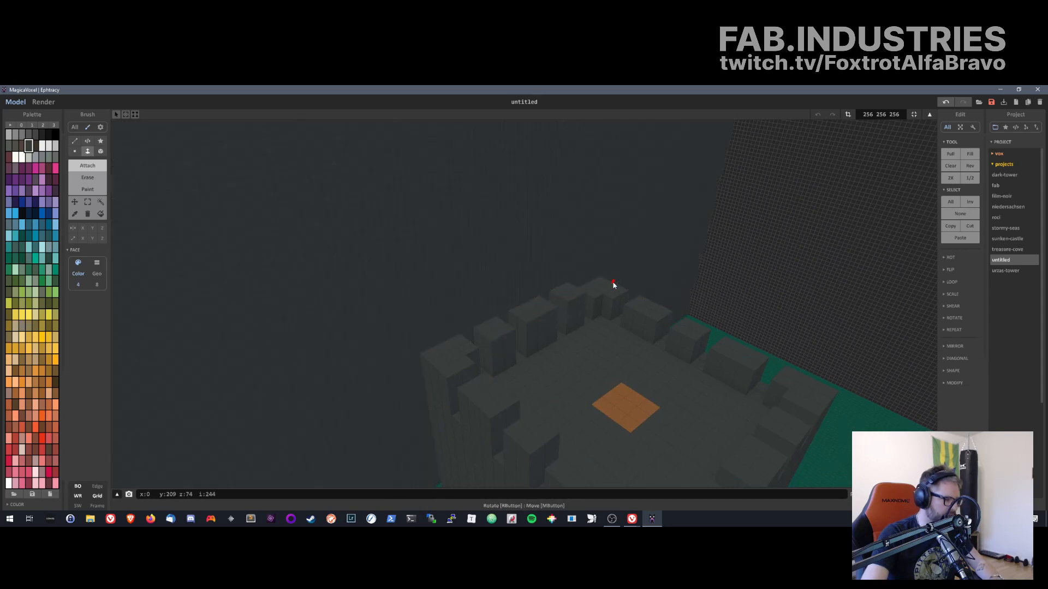
key(ctrl+z)
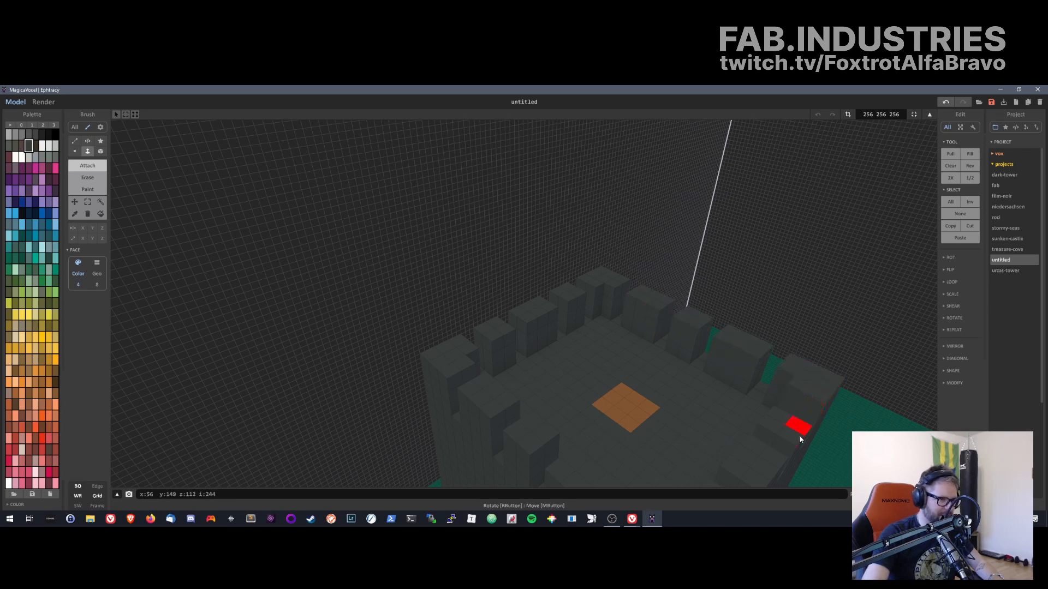
middle_drag(809, 468, 791, 418)
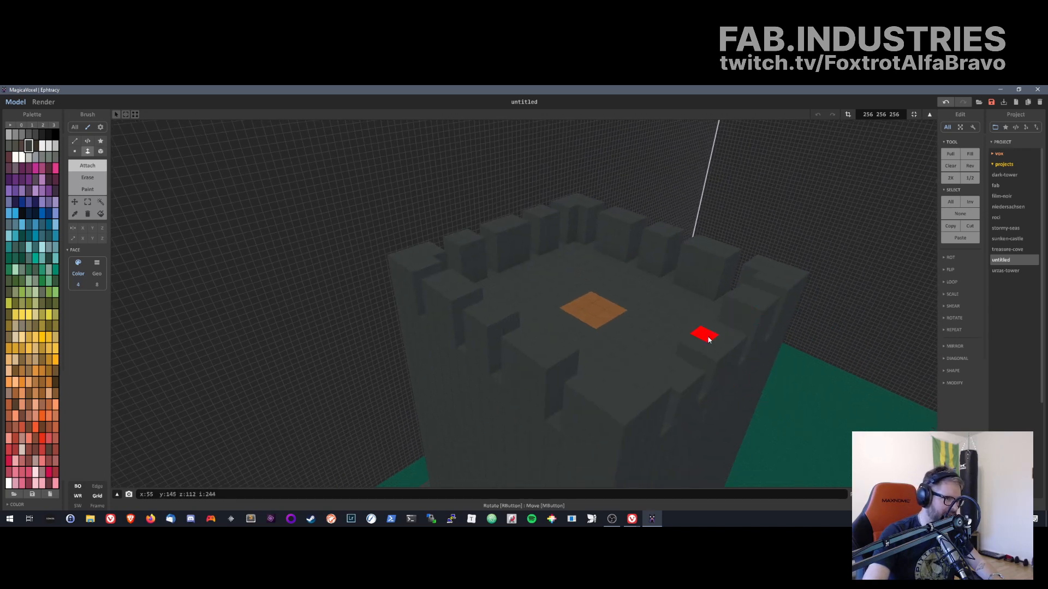
scroll(527, 358, up, 5)
scroll(527, 357, down, 5)
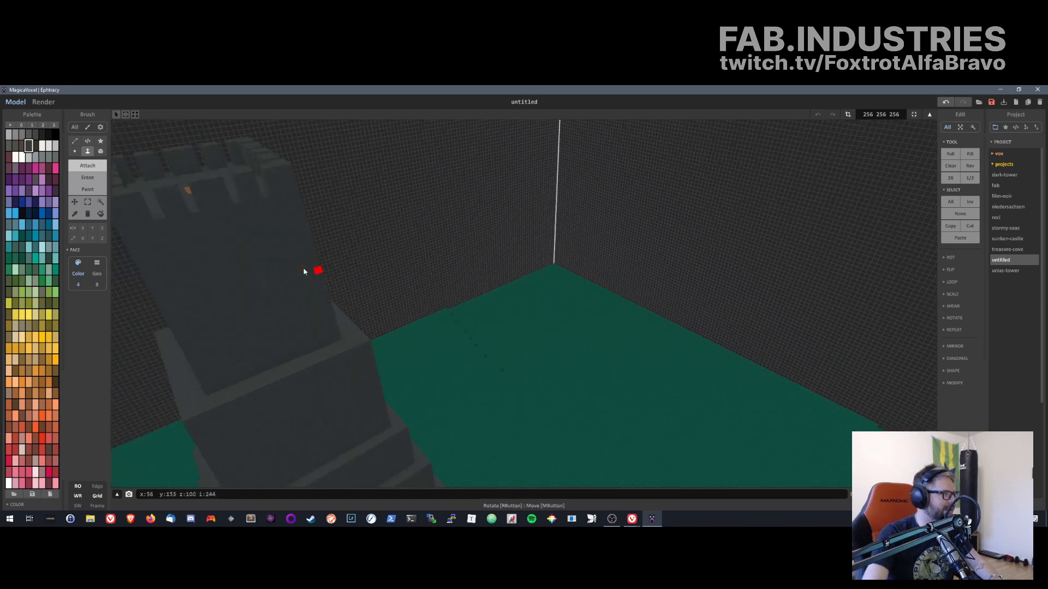
- Render the scene and examine the tower from the side and from above
right_drag(415, 334, 581, 326)
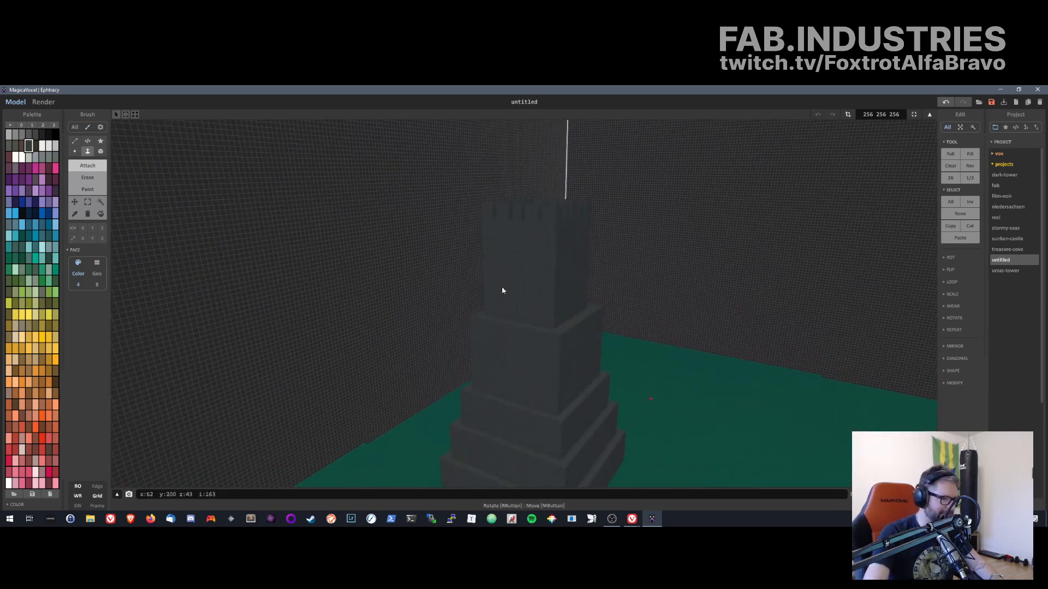
click(44, 102)
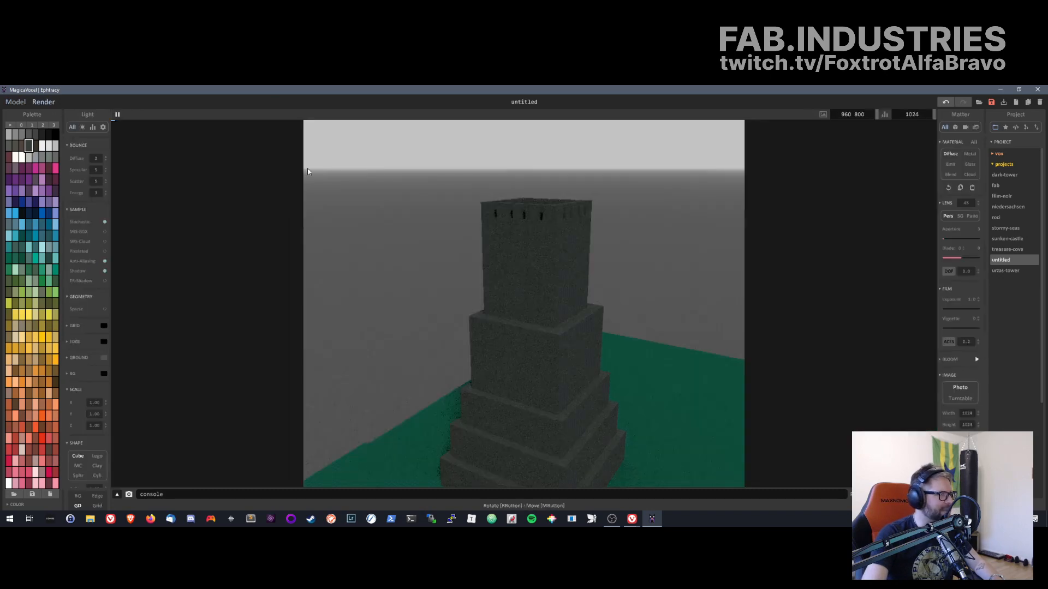
right_drag(648, 279, 505, 346)
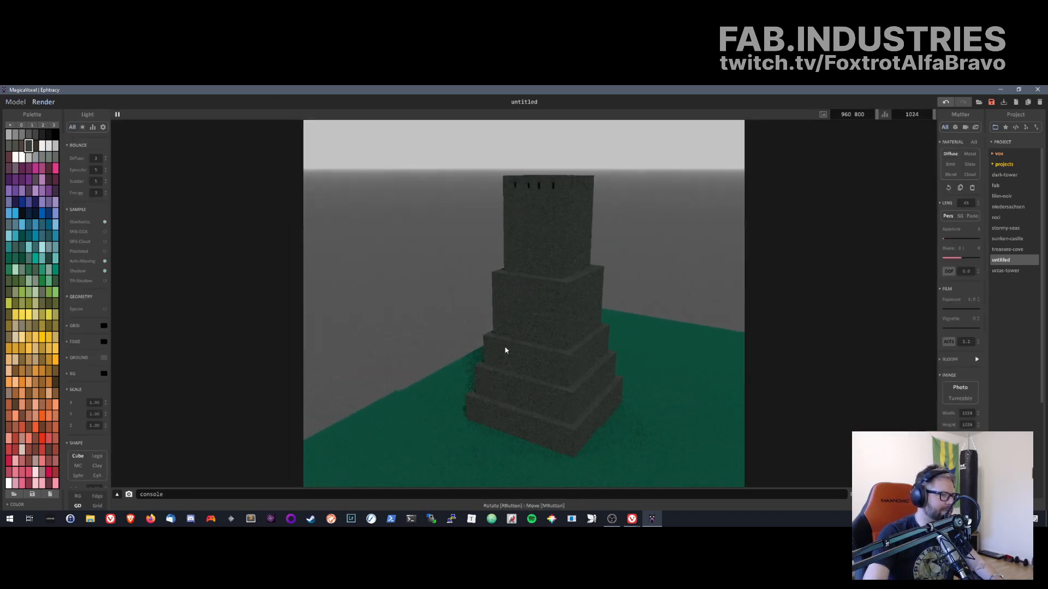
scroll(507, 388, down, 3)
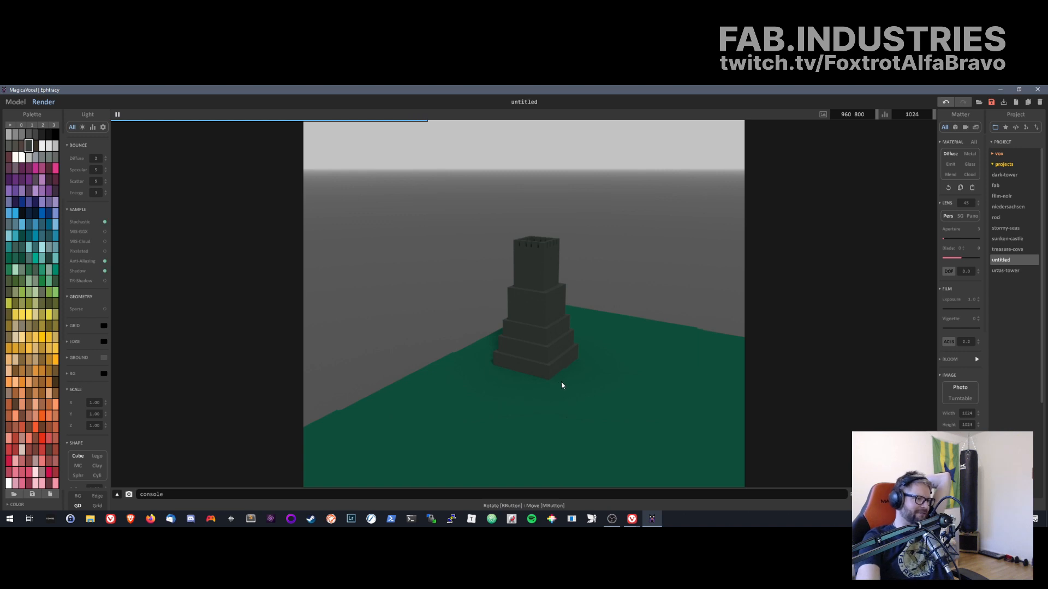
right_drag(595, 384, 496, 405)
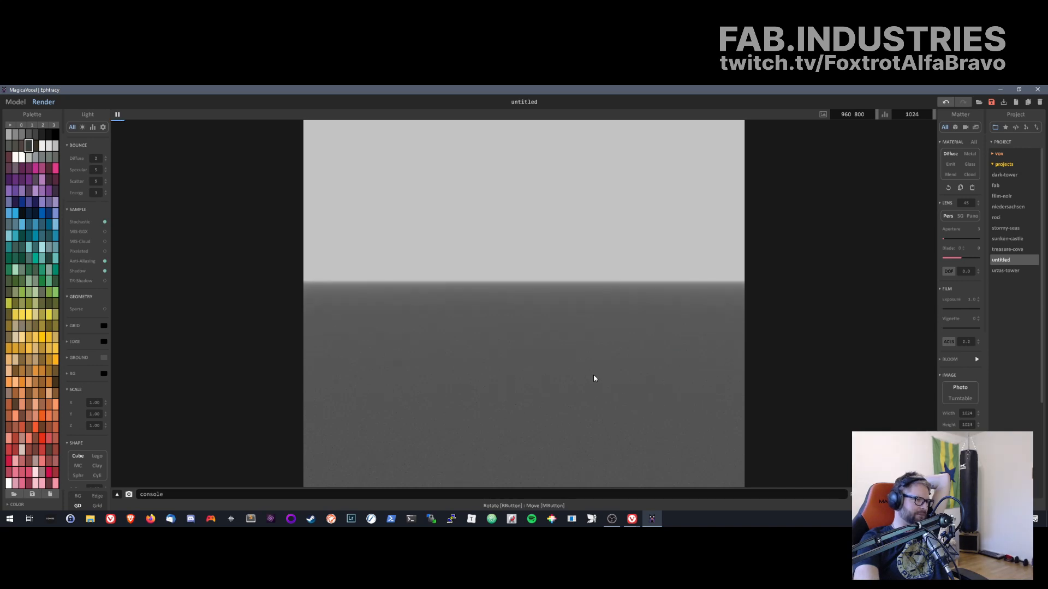
right_drag(593, 378, 565, 343)
right_drag(555, 389, 571, 339)
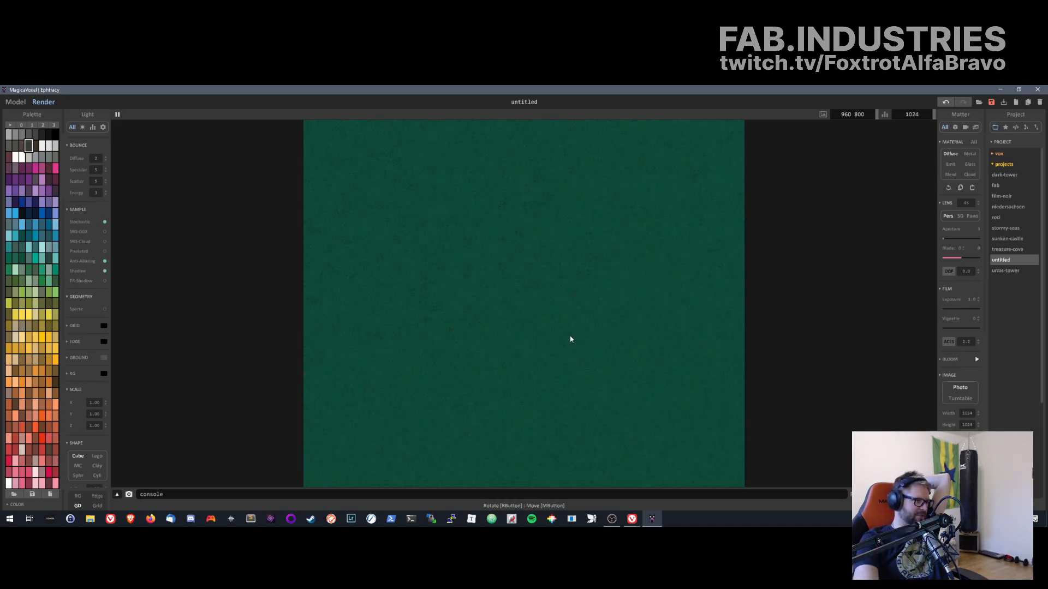
right_drag(562, 413, 511, 389)
middle_drag(511, 388, 527, 270)
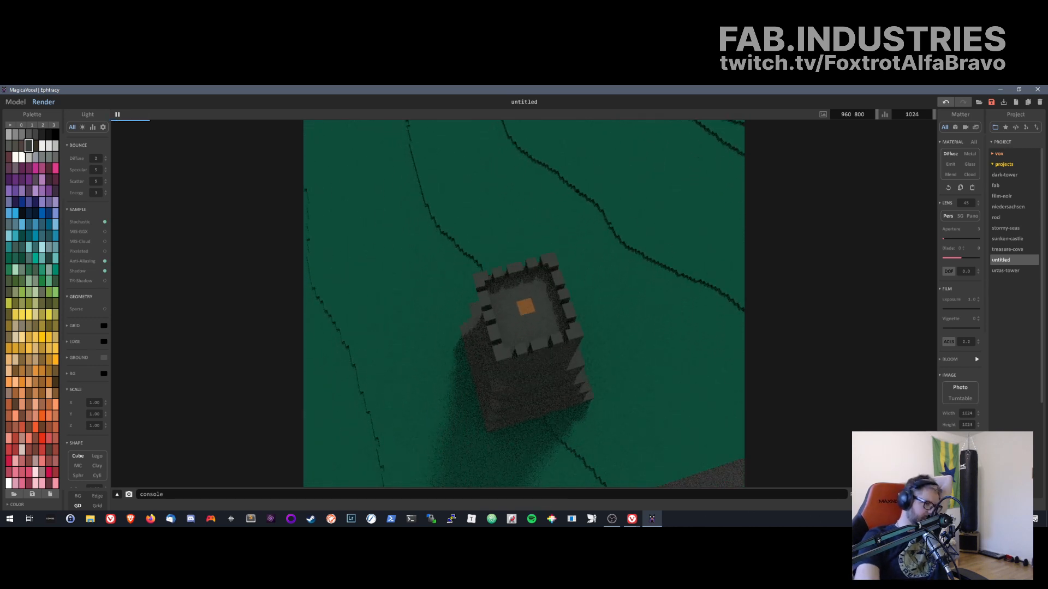
- Switch the render view to the isometric camera and examine the tower together with the whole terrain
click(897, 494)
click(918, 494)
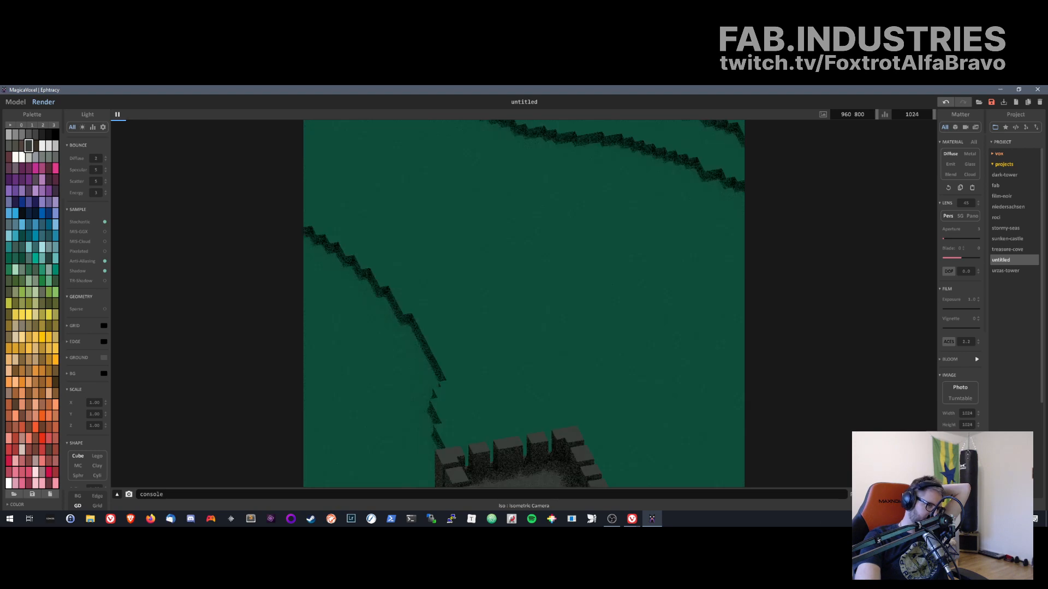
scroll(578, 428, down, 15)
scroll(571, 436, up, 3)
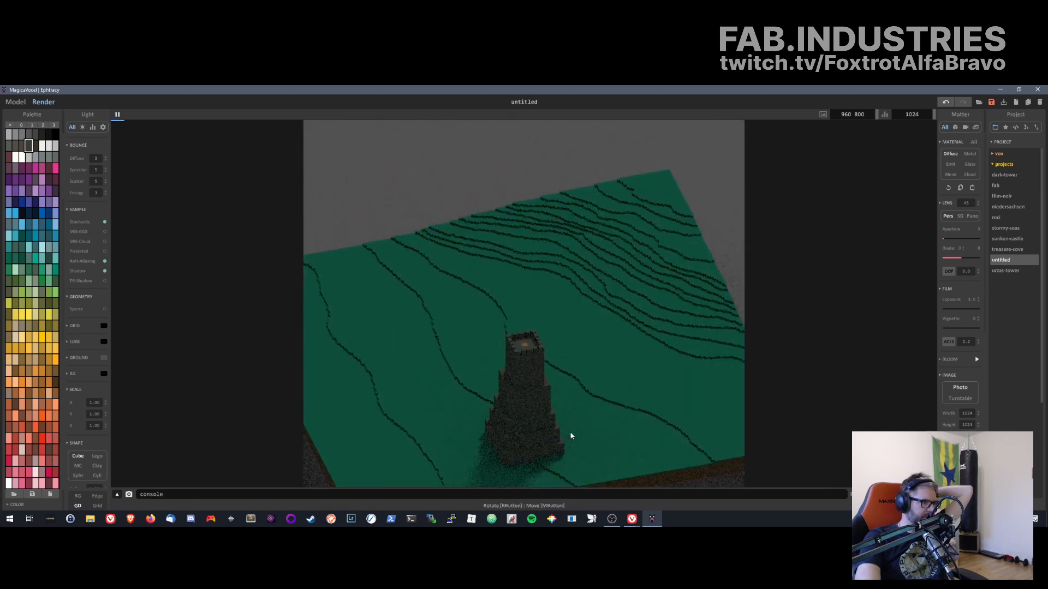
scroll(571, 436, down, 3)
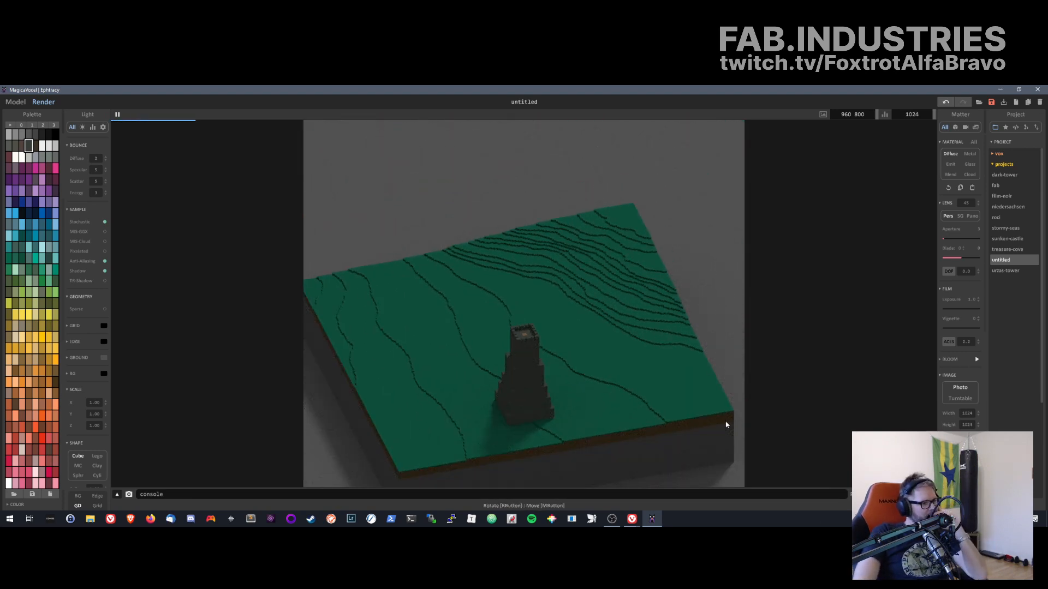